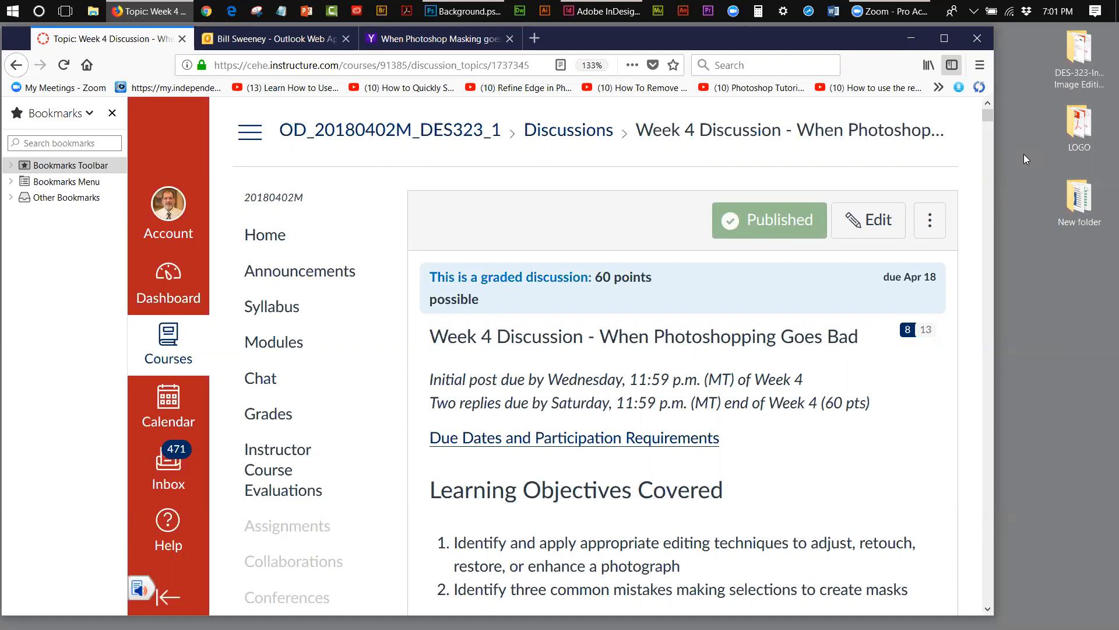
Look over the Week 4 discussion's opening and browse the image results for "When Photoshop Masking goes bad".
{"action": "scroll", "coordinate": [684, 245], "scroll_direction": "down", "scroll_amount": 2}
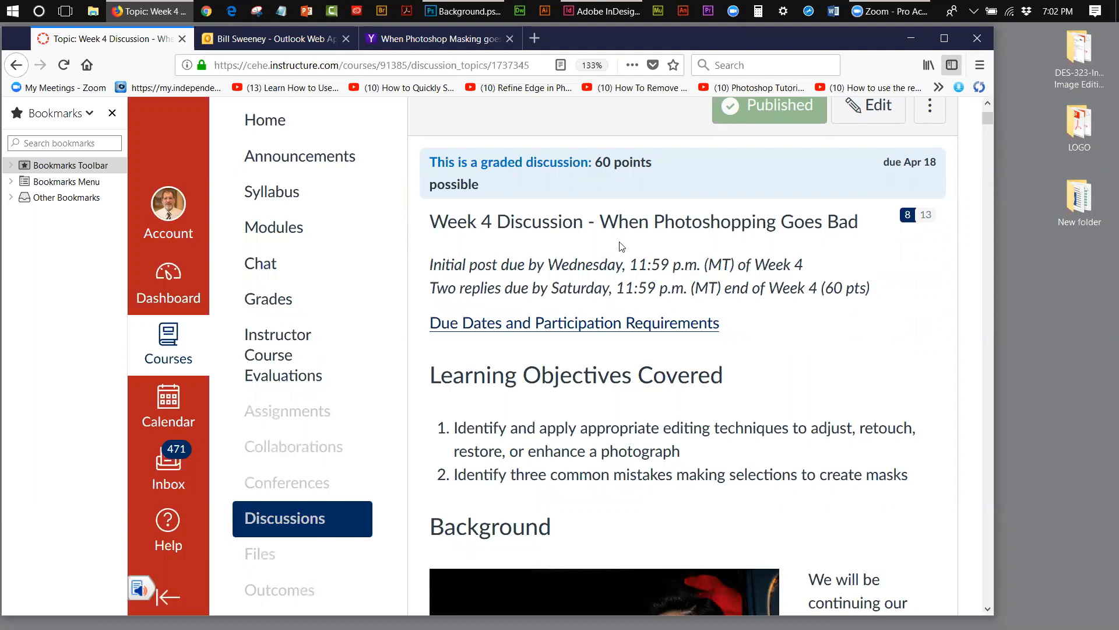
{"action": "left_click", "coordinate": [426, 36]}
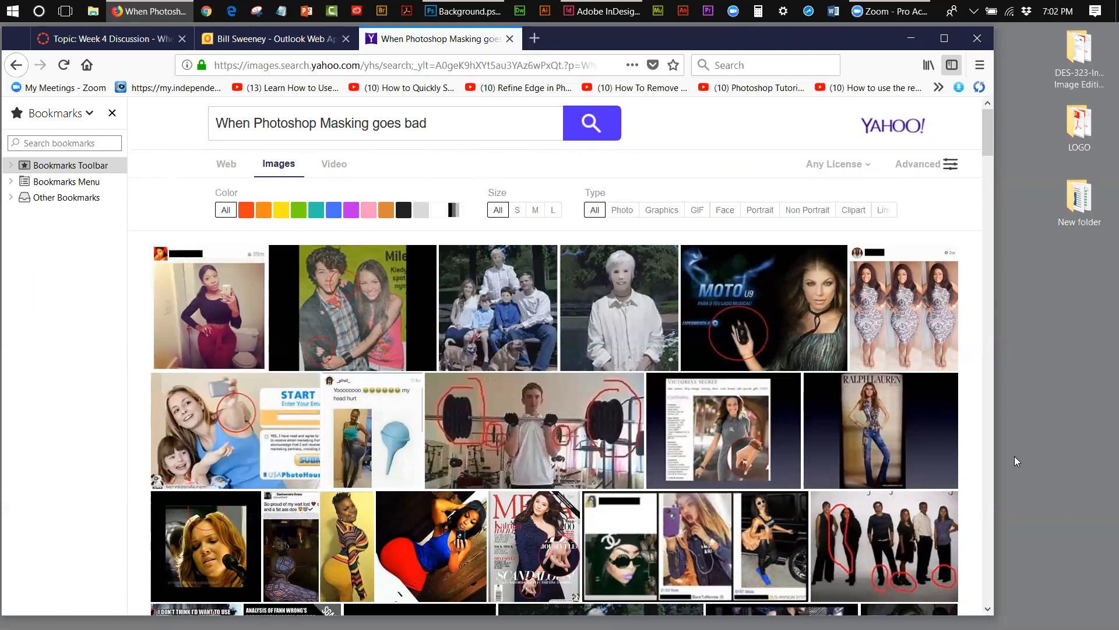
{"action": "left_click_drag", "start_coordinate": [993, 132], "coordinate": [984, 306]}
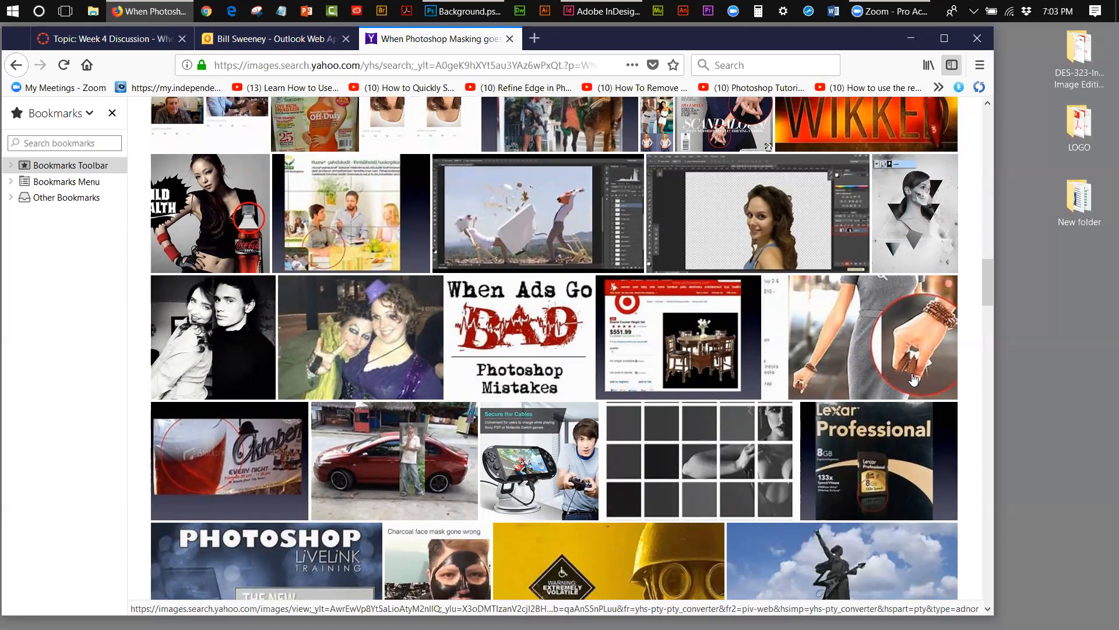
{"action": "left_click_drag", "start_coordinate": [990, 279], "coordinate": [1007, 118]}
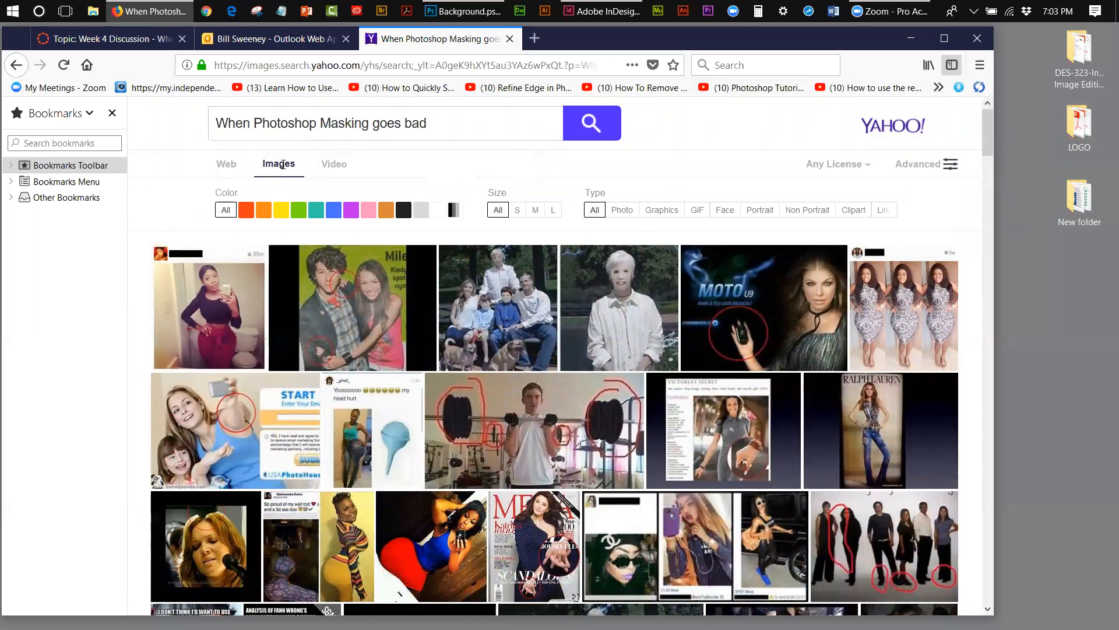
Review the web results for "When Photoshop Masking goes bad" and compare them with the image results.
{"action": "left_click", "coordinate": [225, 167]}
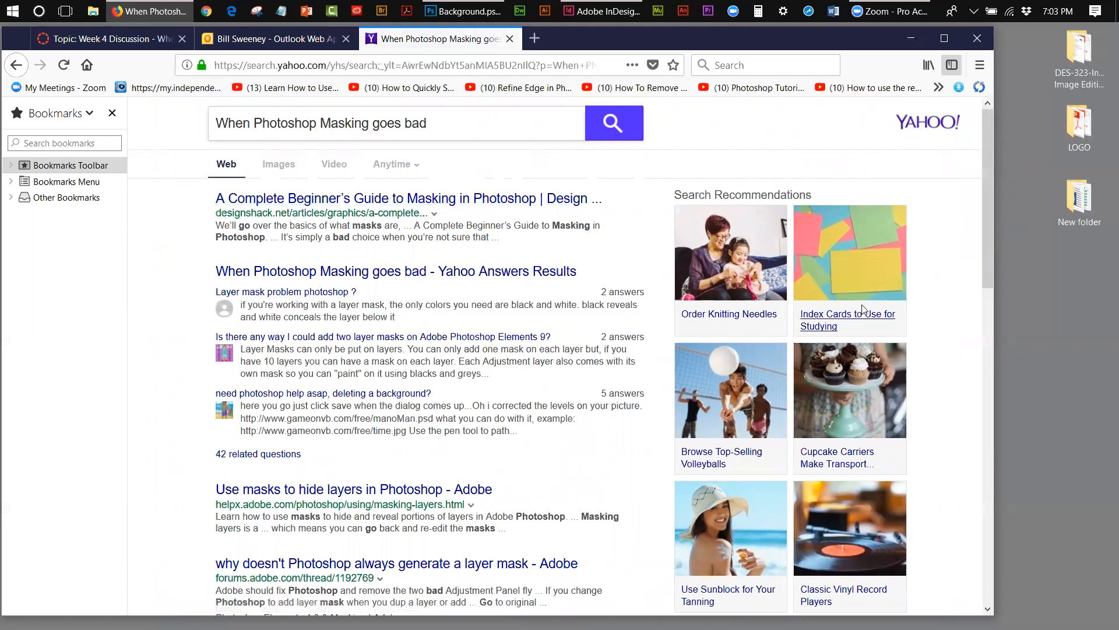
{"action": "left_click_drag", "start_coordinate": [988, 147], "coordinate": [1000, 252]}
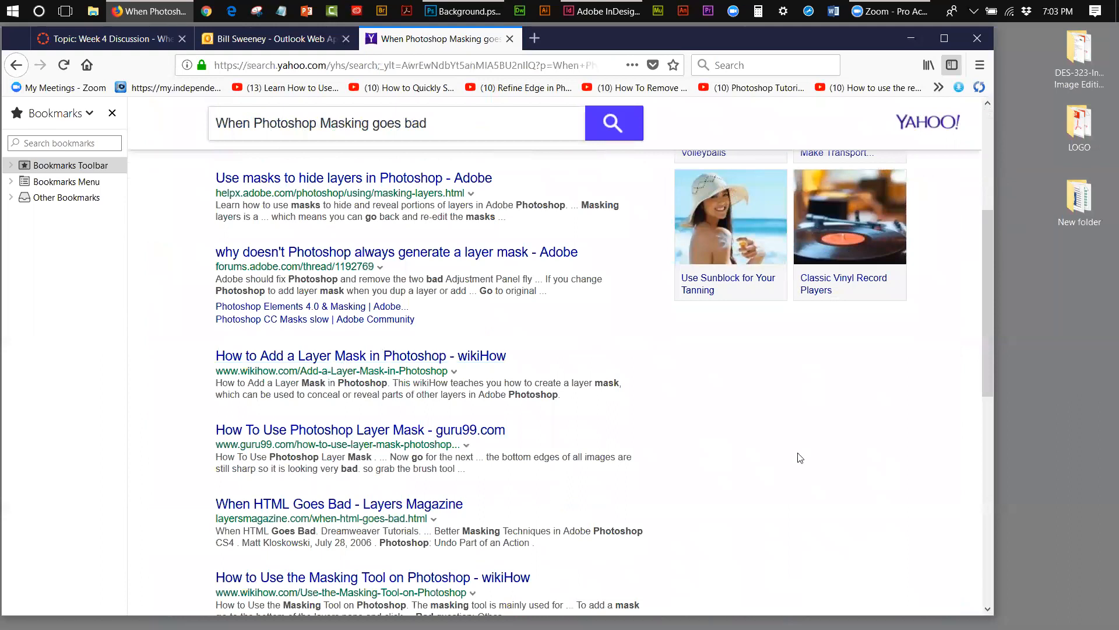
{"action": "left_click_drag", "start_coordinate": [982, 227], "coordinate": [1042, 484]}
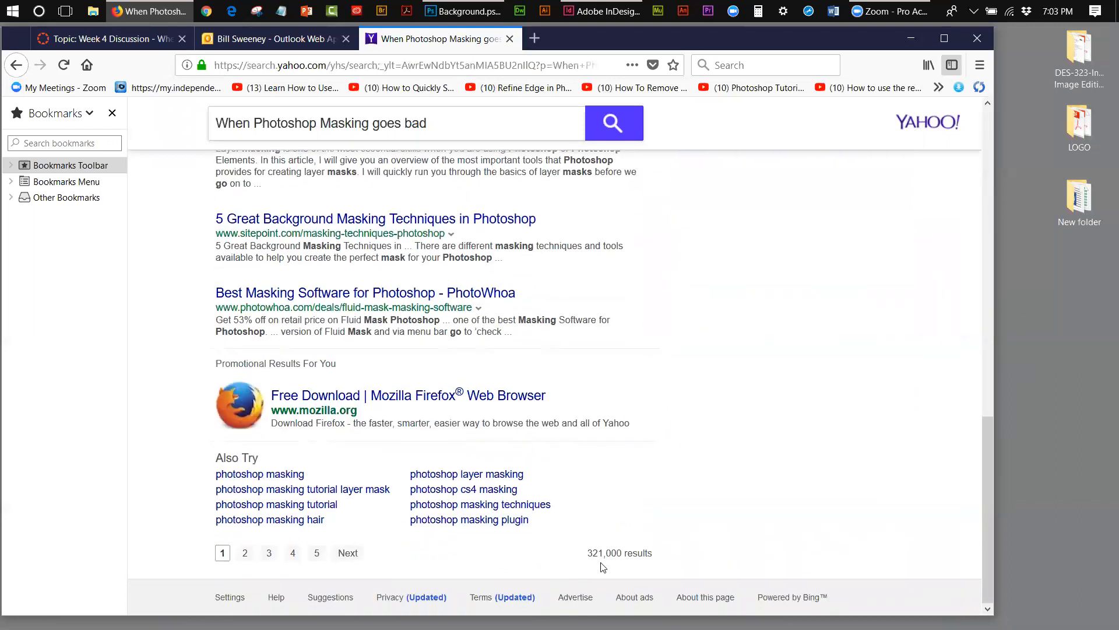
{"action": "left_click_drag", "start_coordinate": [990, 446], "coordinate": [939, 65]}
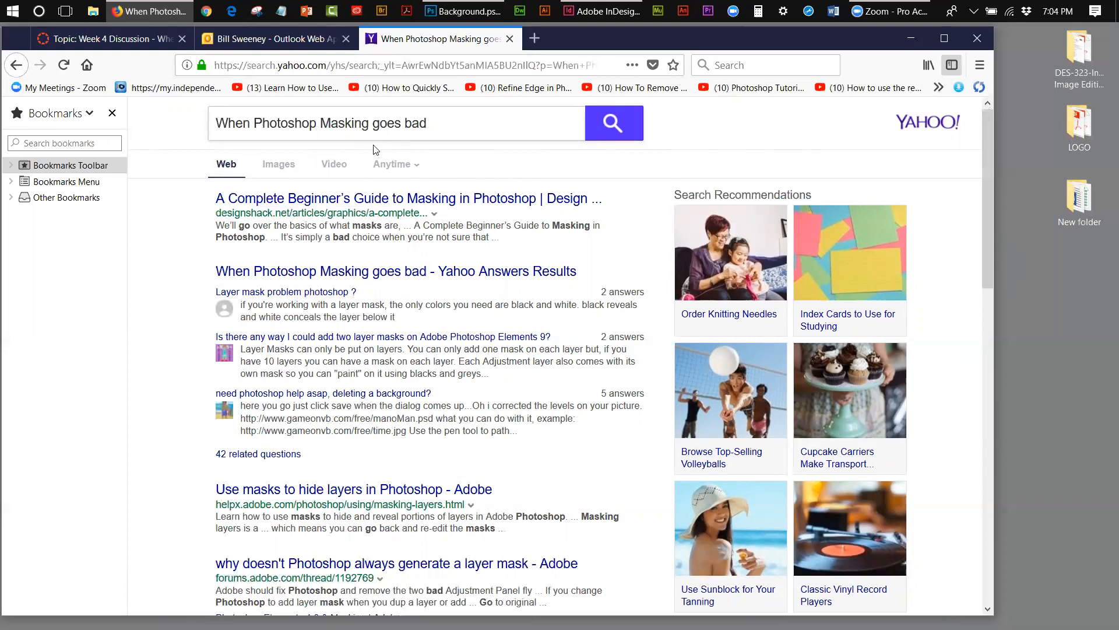
{"action": "left_click", "coordinate": [278, 168]}
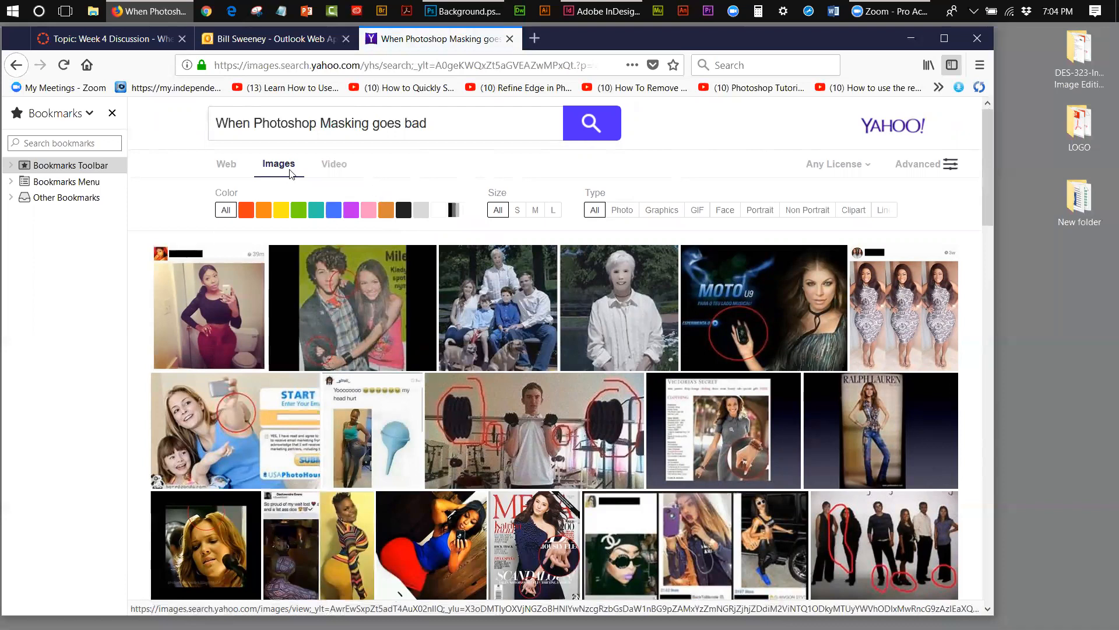
{"action": "left_click", "coordinate": [223, 170]}
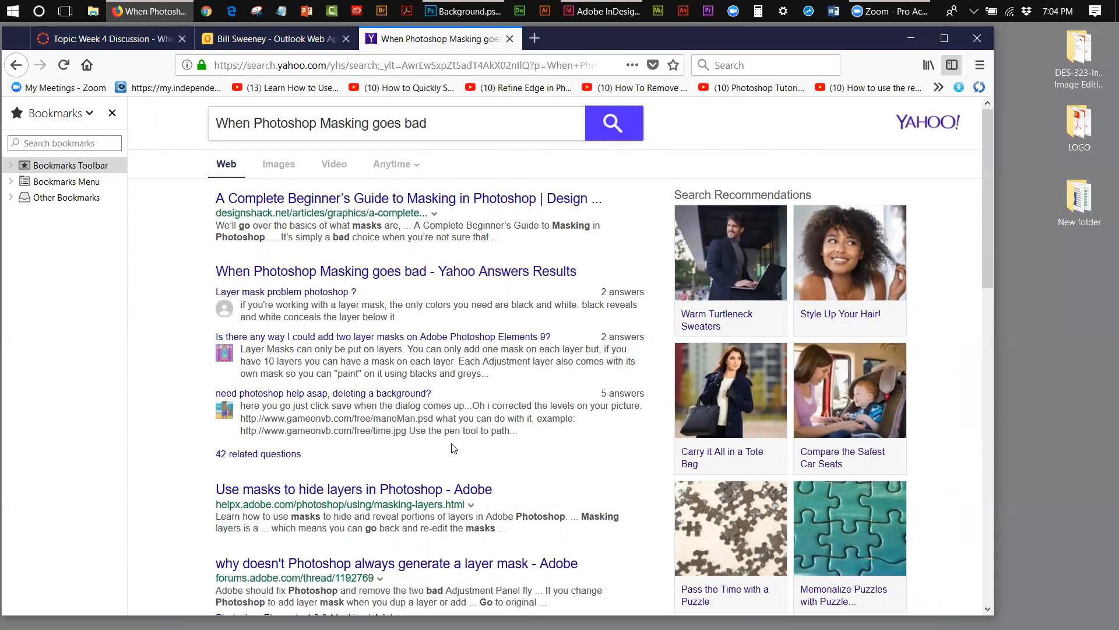
Read the Week 4 Discussion page from the learning objectives and background through the prompt and reply requirements.
{"action": "left_click", "coordinate": [105, 38]}
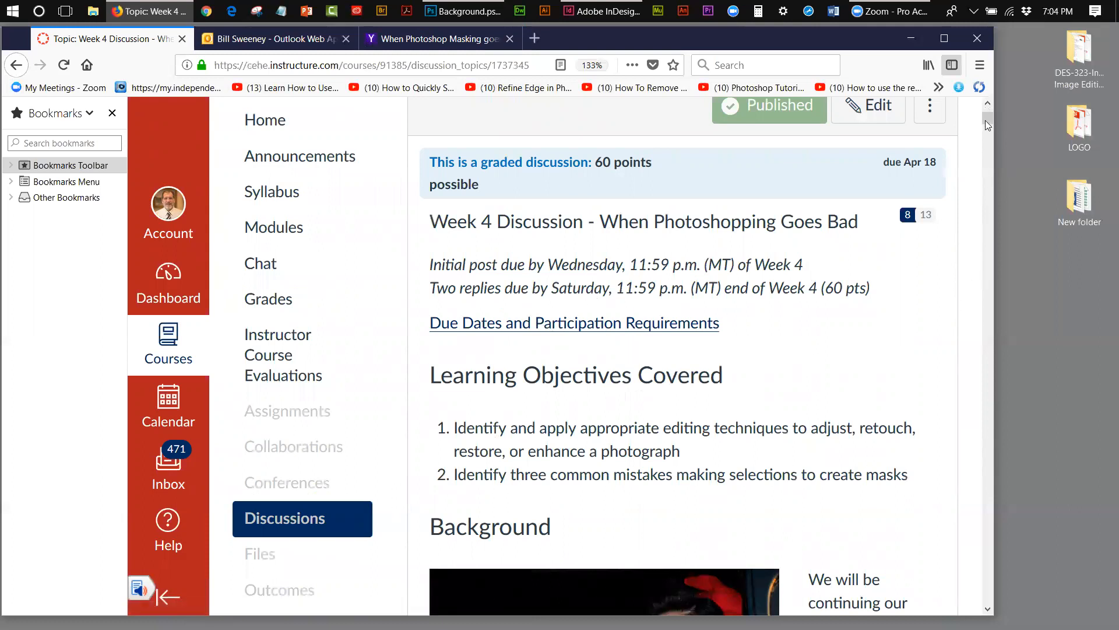
{"action": "scroll", "coordinate": [985, 120], "scroll_direction": "down", "scroll_amount": 1}
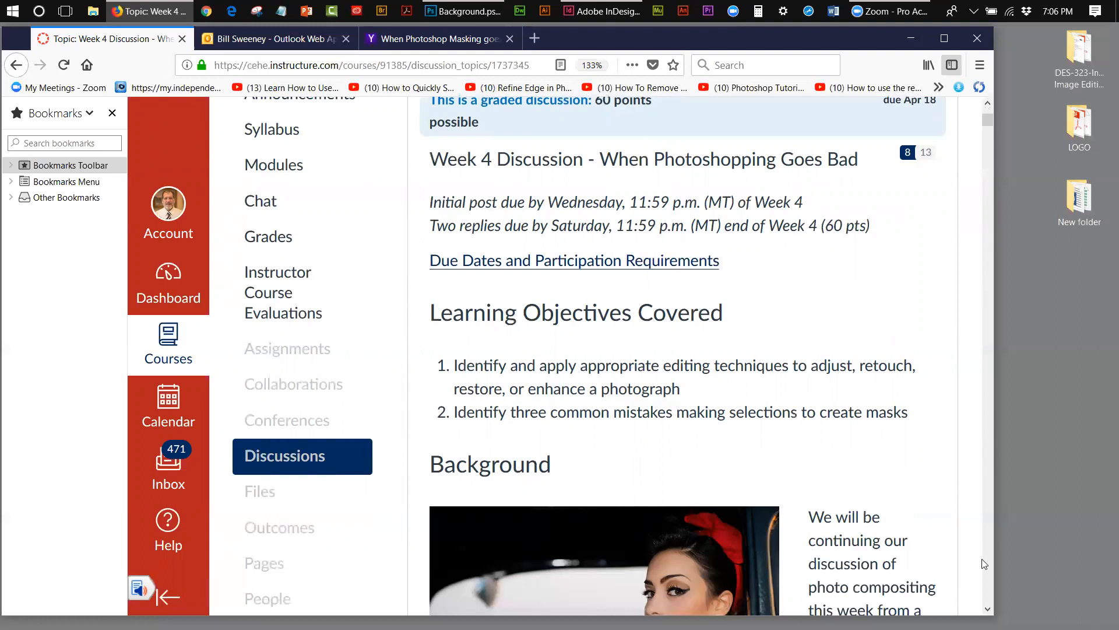
{"action": "left_click", "coordinate": [988, 608]}
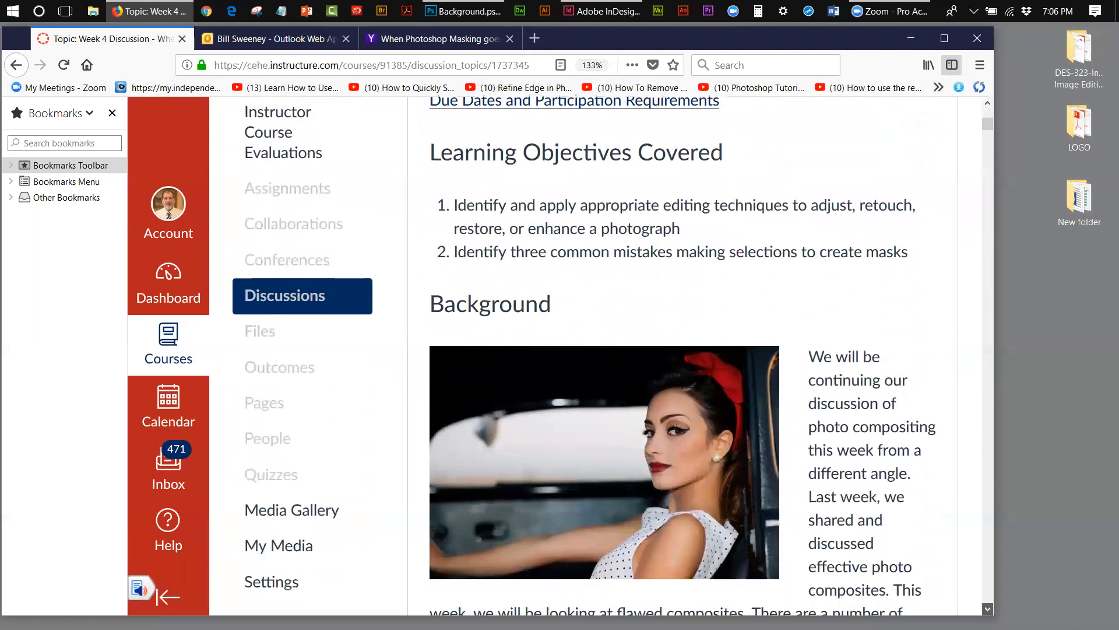
{"action": "mouse_move", "coordinate": [987, 121]}
{"action": "left_mouse_down"}
{"action": "mouse_move", "coordinate": [988, 164]}
{"action": "mouse_move", "coordinate": [989, 138]}
{"action": "left_mouse_up"}
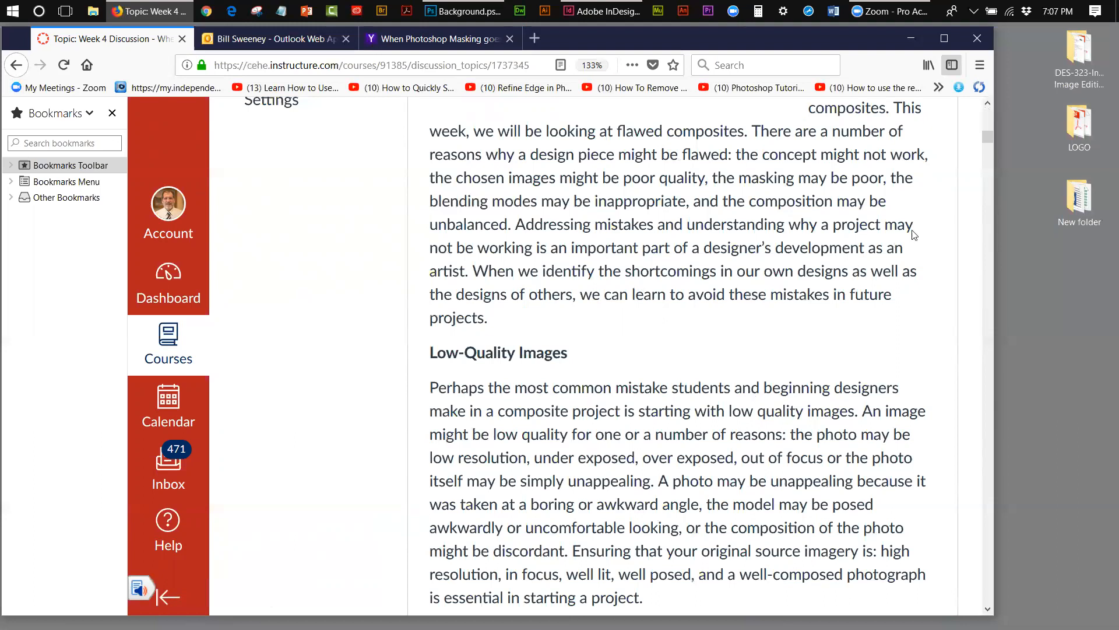
{"action": "left_click_drag", "start_coordinate": [986, 138], "coordinate": [984, 146]}
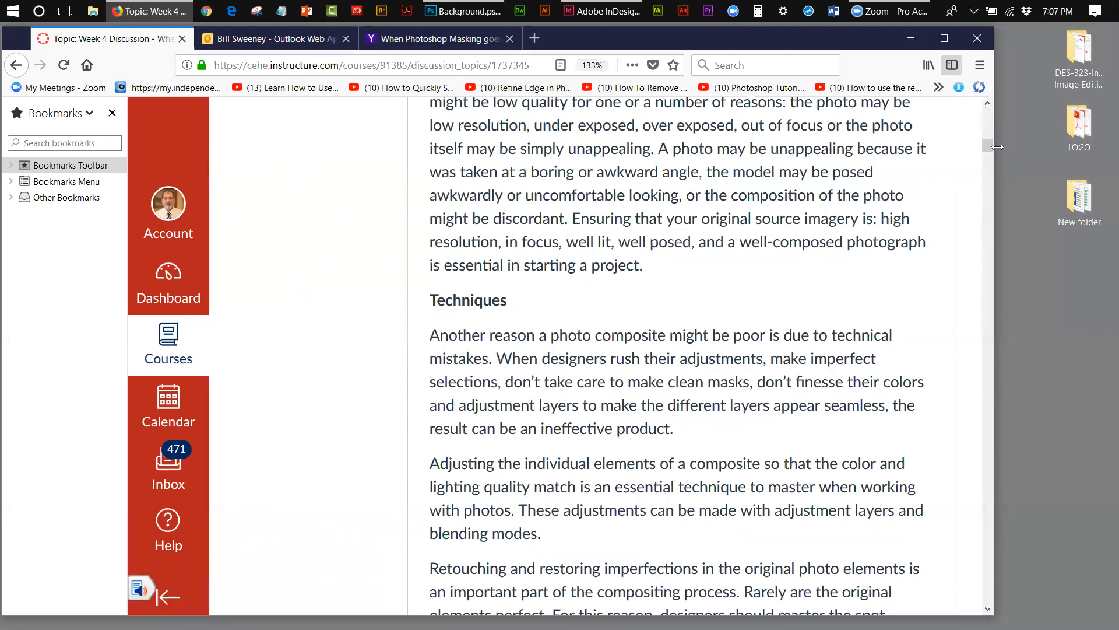
{"action": "left_click_drag", "start_coordinate": [988, 145], "coordinate": [986, 163]}
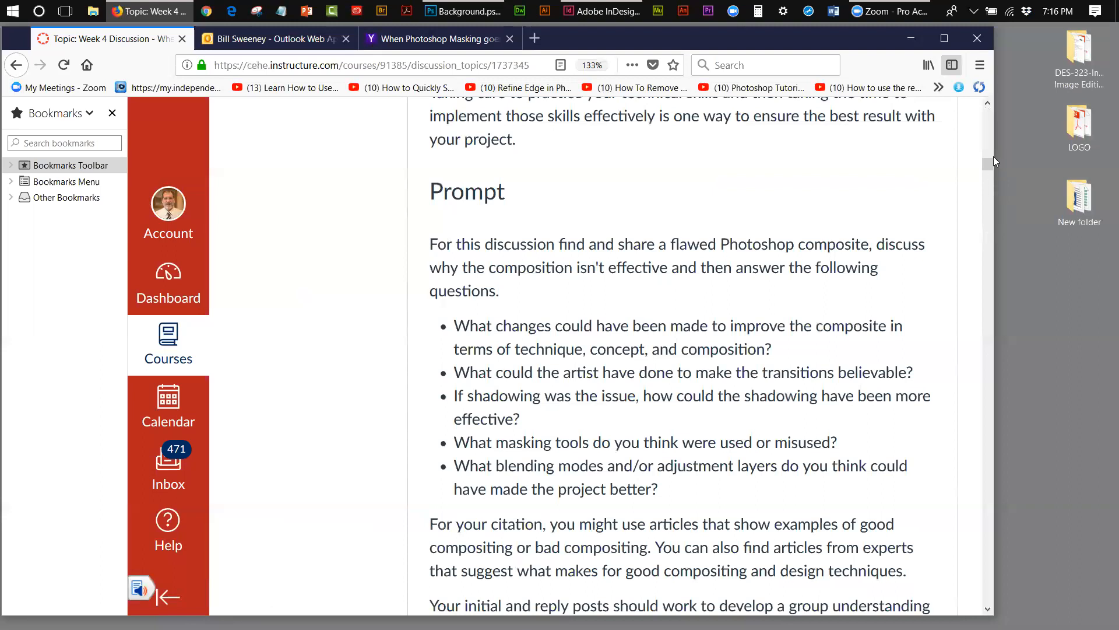
{"action": "left_click_drag", "start_coordinate": [989, 160], "coordinate": [986, 165]}
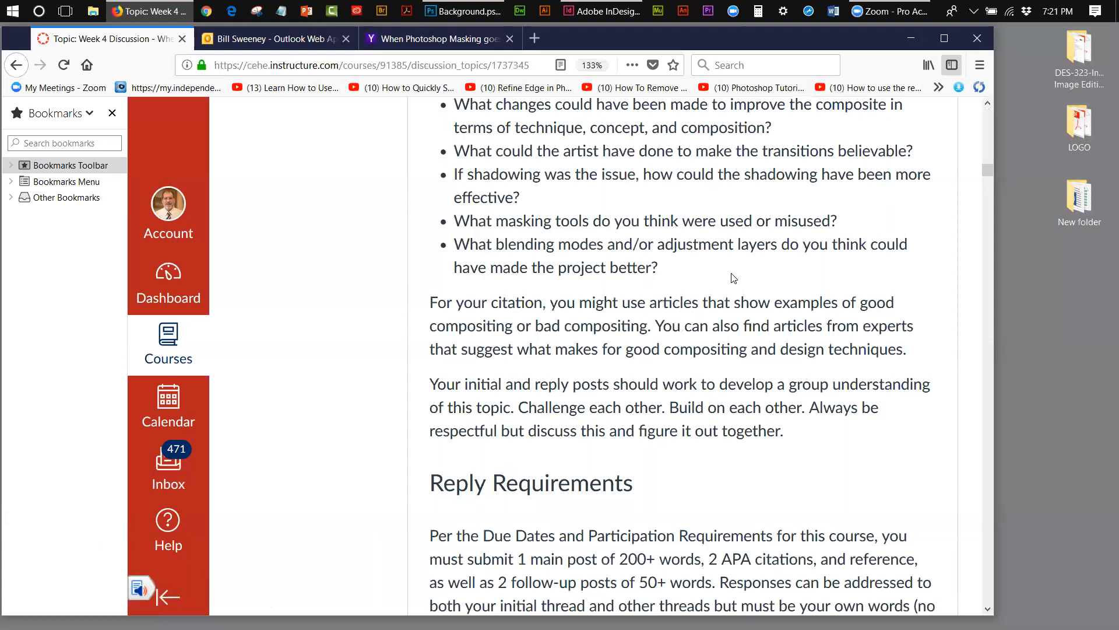
Close the Yahoo search page and return to the beginning of the Week 4 Discussion page.
{"action": "left_click", "coordinate": [509, 39]}
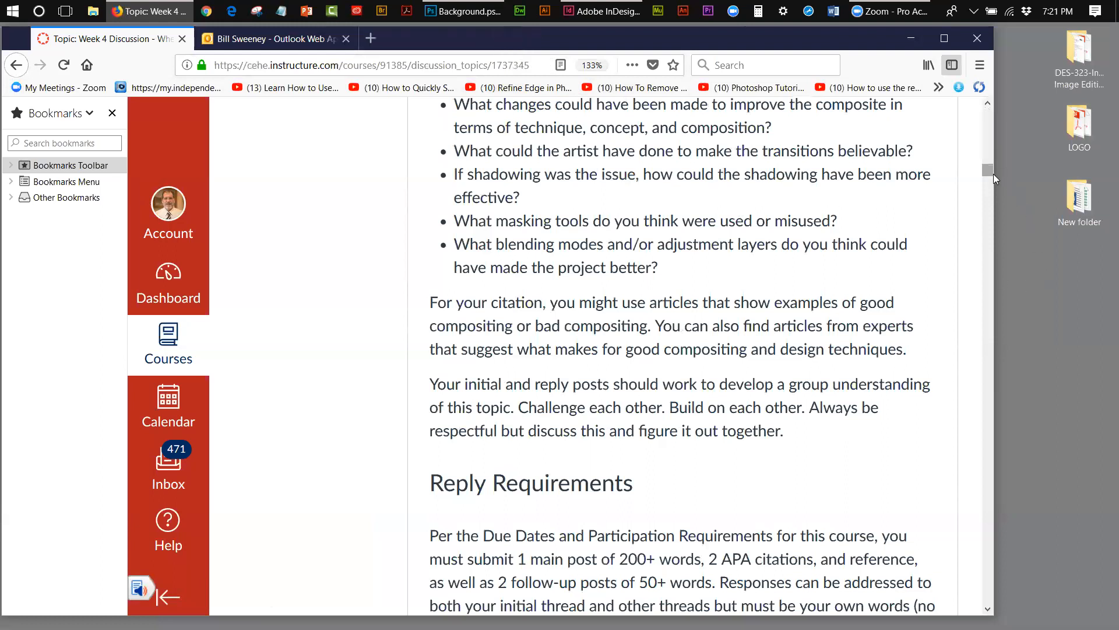
{"action": "left_click_drag", "start_coordinate": [993, 171], "coordinate": [945, 151]}
{"action": "left_click_drag", "start_coordinate": [883, 46], "coordinate": [875, 29]}
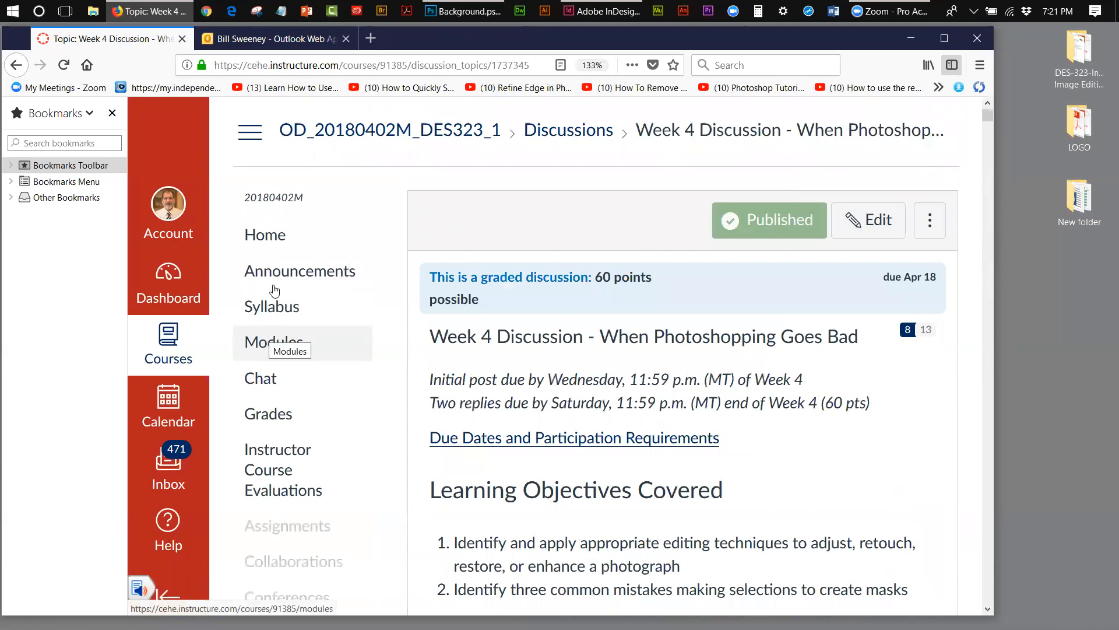
Check the course announcements and open "Week 4 Assignment - Centaur Project Part 2" from the assignments list.
{"action": "left_click", "coordinate": [301, 274]}
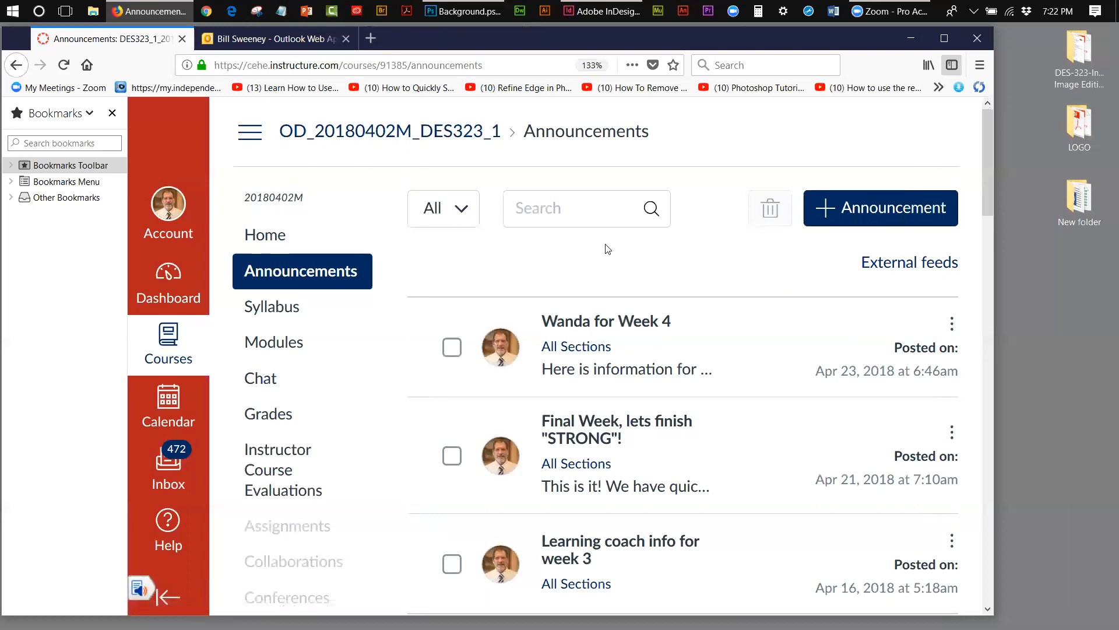
{"action": "left_click", "coordinate": [290, 532]}
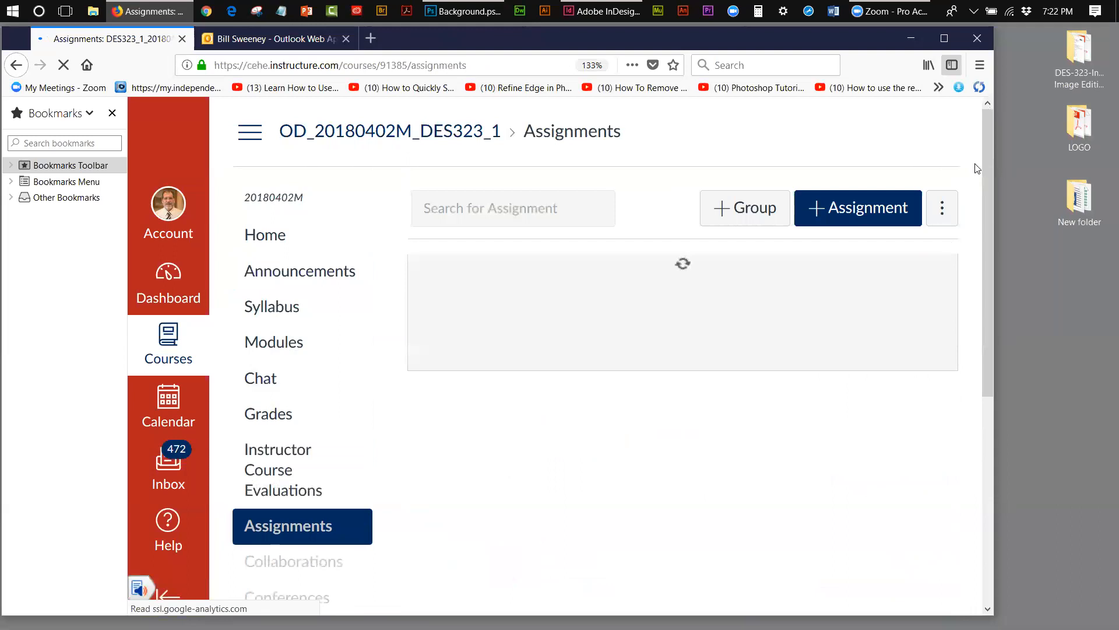
{"action": "left_click_drag", "start_coordinate": [986, 129], "coordinate": [982, 279]}
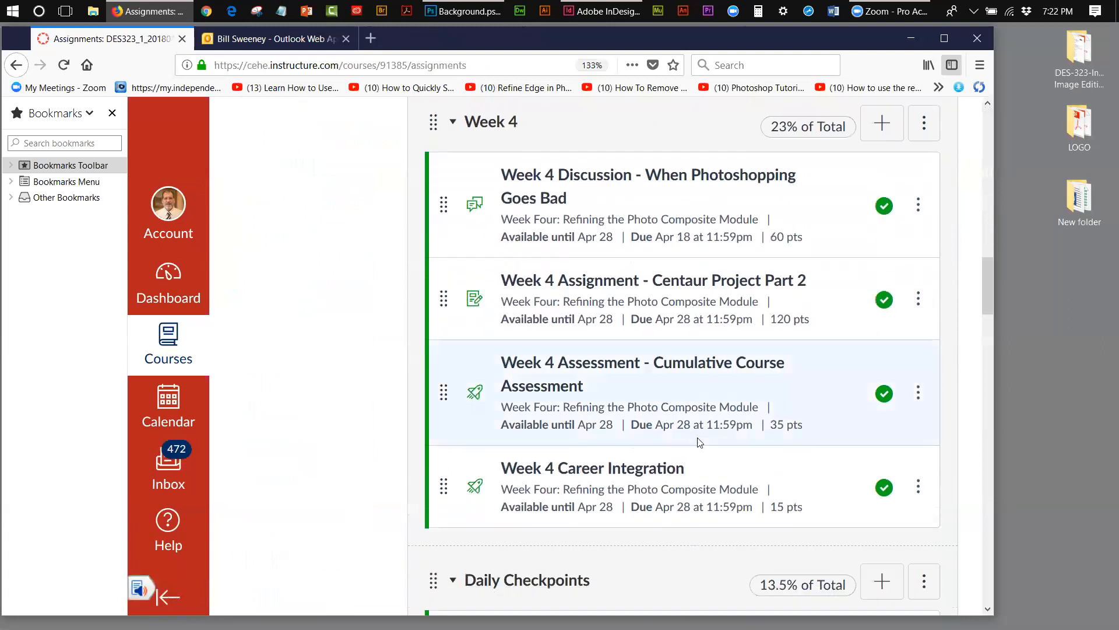
{"action": "left_click", "coordinate": [581, 283]}
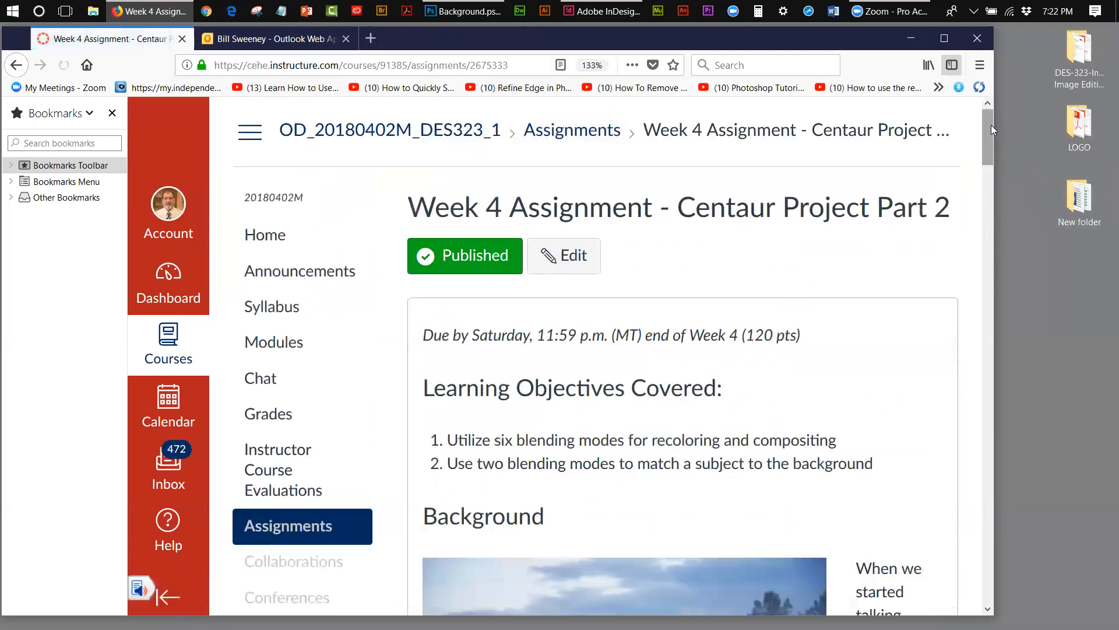
Read the centaur assignment's learning objectives and background, including the Color dodge, Saturation and Overlay blending mode descriptions.
{"action": "left_click_drag", "start_coordinate": [991, 129], "coordinate": [992, 153]}
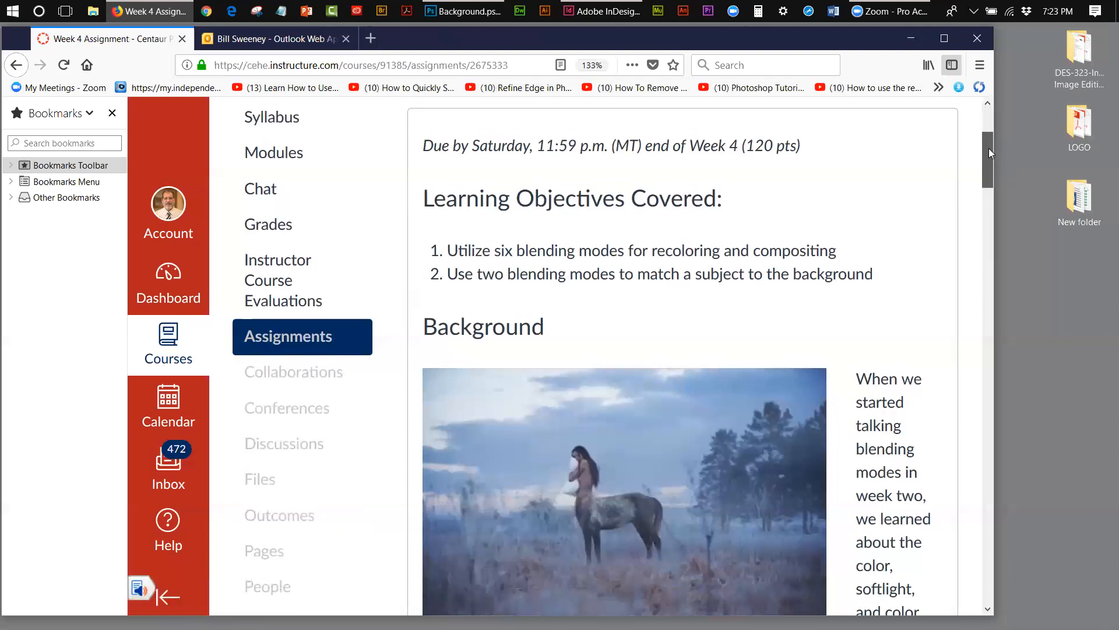
{"action": "left_click_drag", "start_coordinate": [988, 148], "coordinate": [990, 147]}
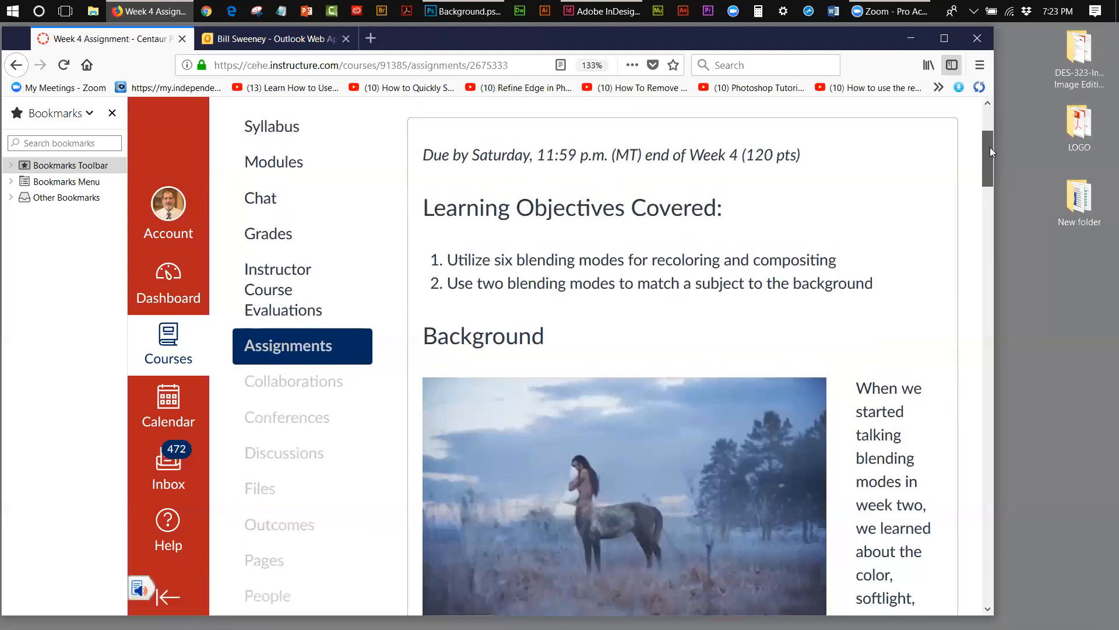
{"action": "left_click_drag", "start_coordinate": [991, 146], "coordinate": [986, 206]}
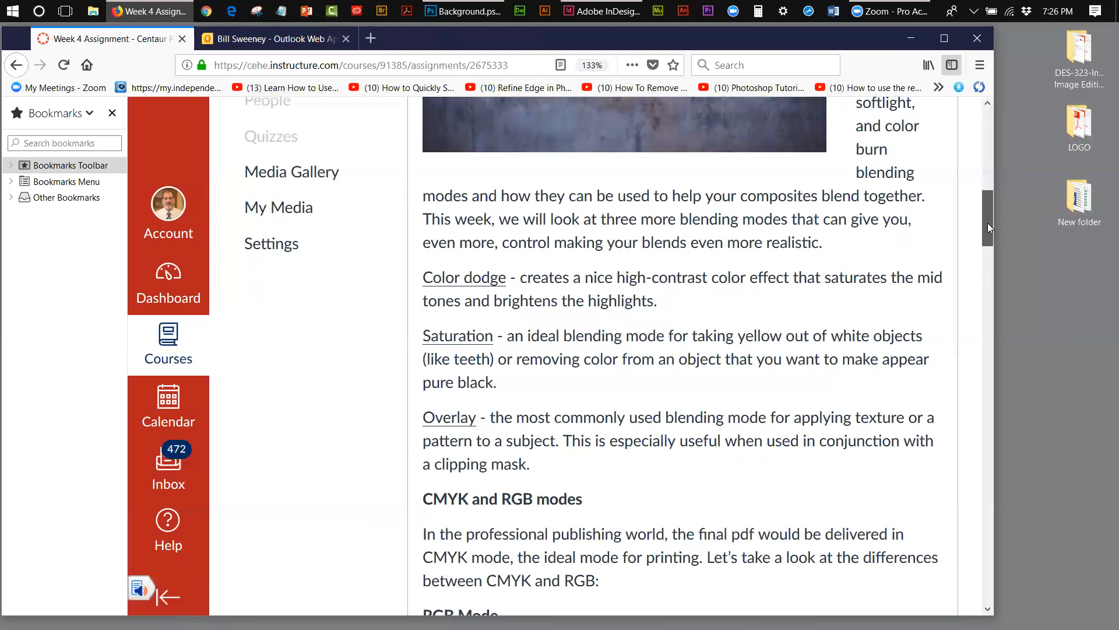
{"action": "left_click_drag", "start_coordinate": [989, 224], "coordinate": [986, 244]}
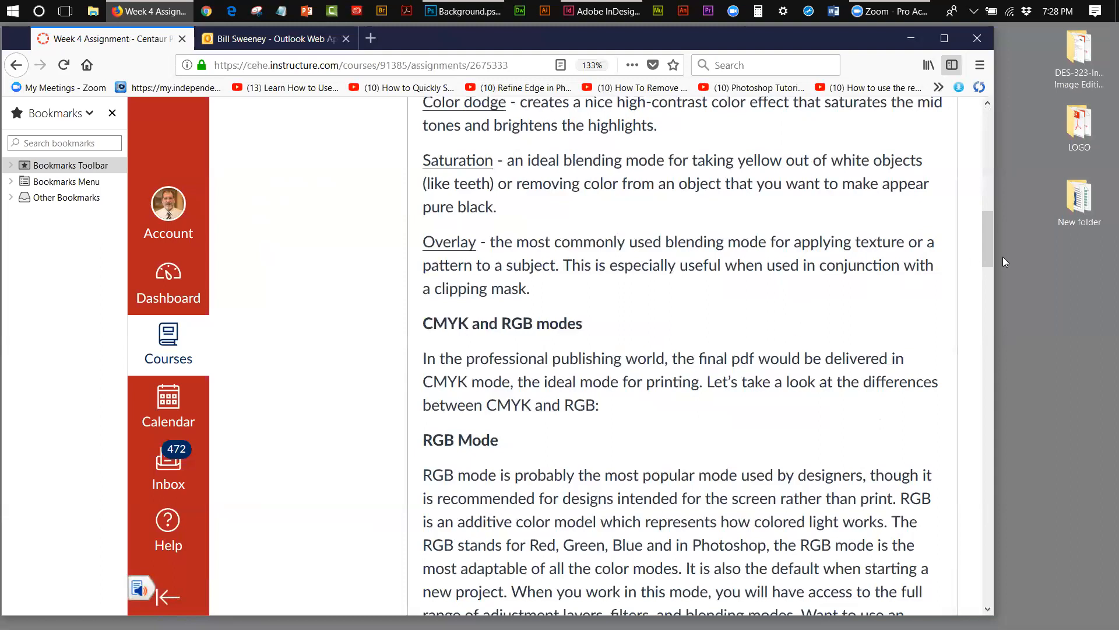
Read the centaur assignment's explanations of RGB mode and CMYK mode.
{"action": "left_click_drag", "start_coordinate": [986, 223], "coordinate": [988, 251]}
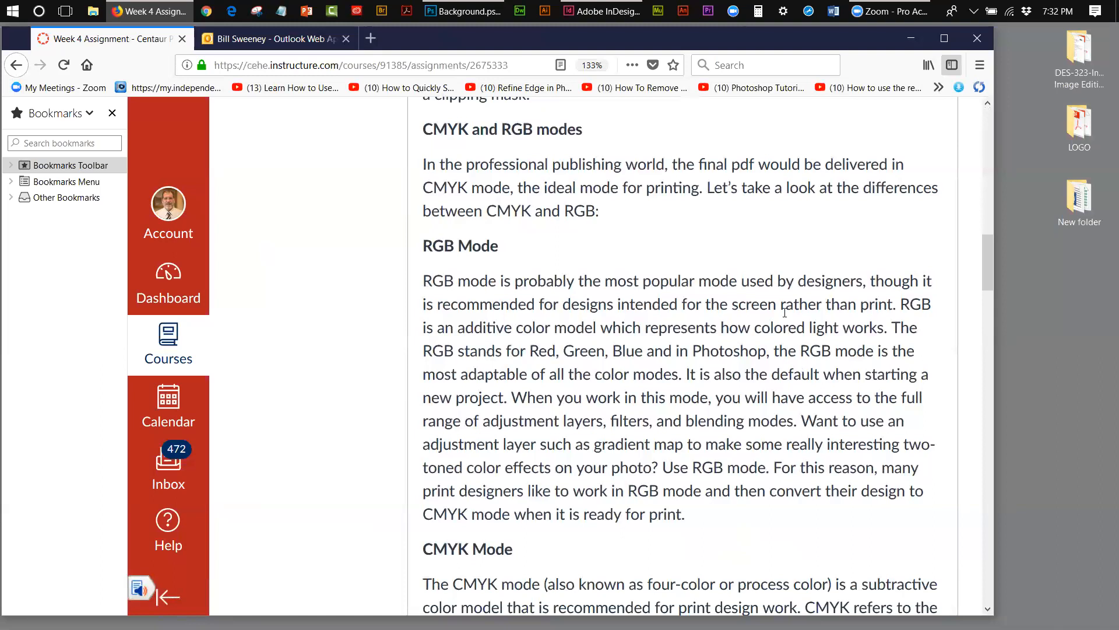
{"action": "left_click_drag", "start_coordinate": [986, 259], "coordinate": [985, 292]}
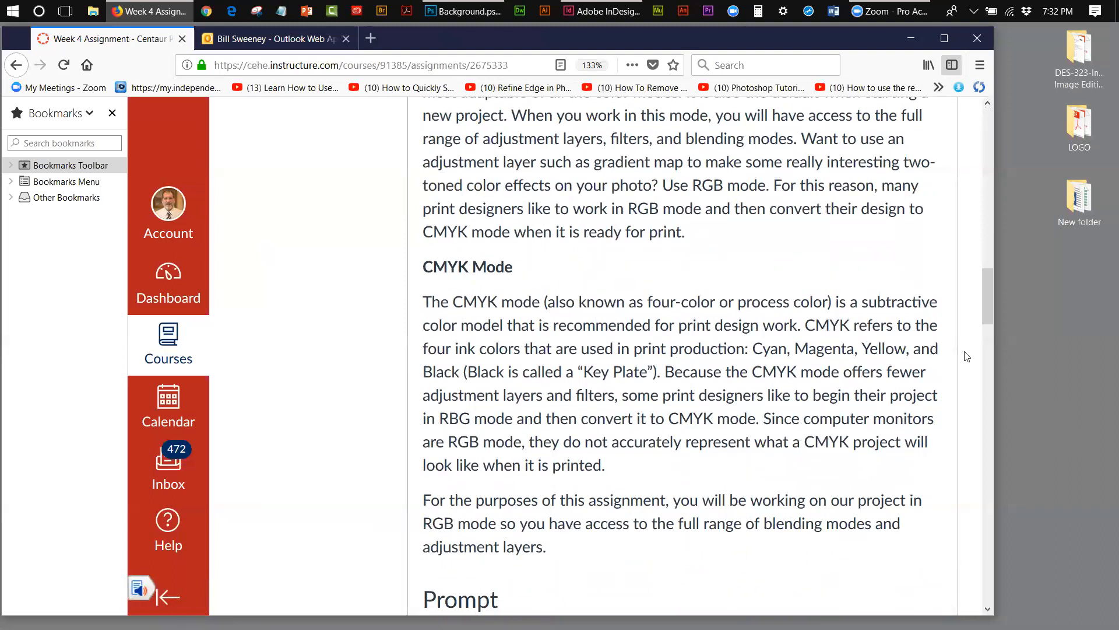
{"action": "left_click_drag", "start_coordinate": [986, 301], "coordinate": [990, 274]}
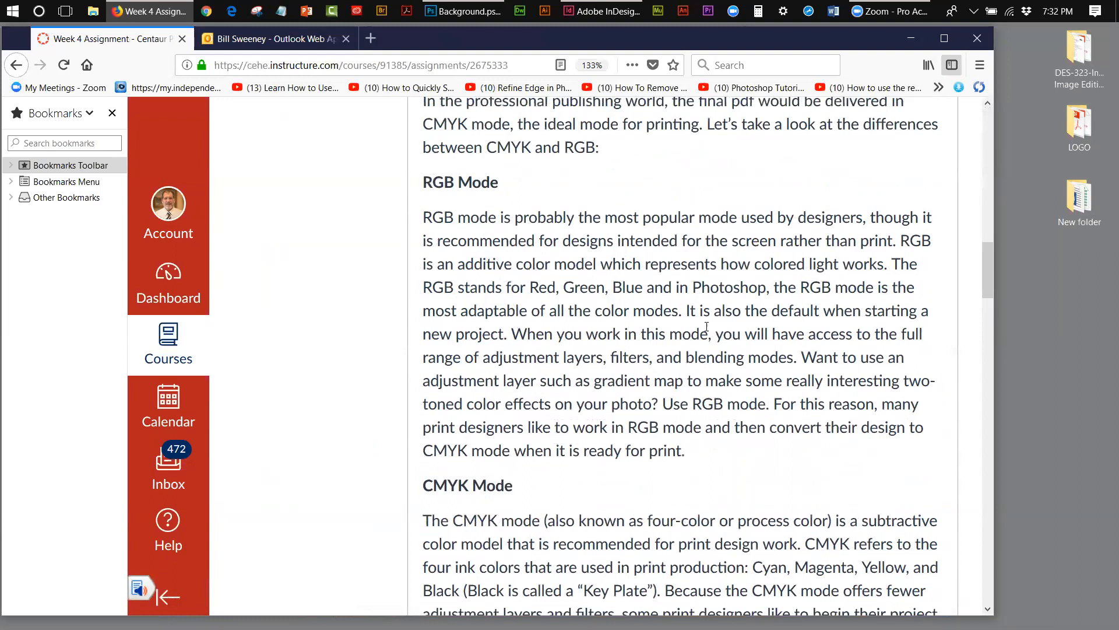
{"action": "left_click_drag", "start_coordinate": [988, 255], "coordinate": [982, 303]}
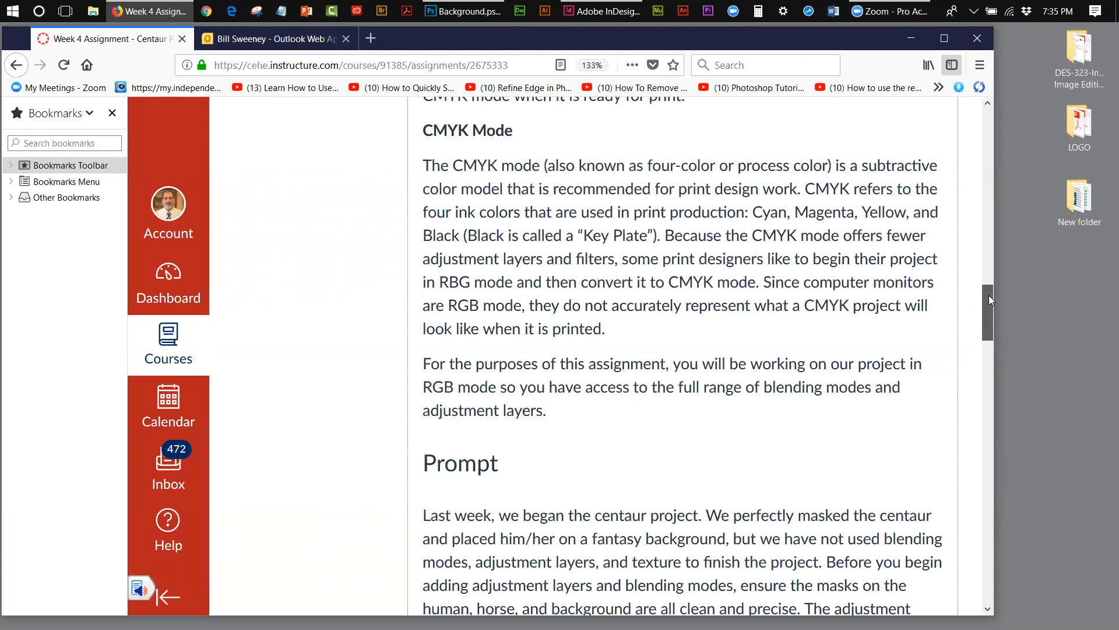
Read the centaur assignment's prompt and assignment instructions, and minimize the browser window.
{"action": "left_click_drag", "start_coordinate": [988, 295], "coordinate": [987, 325]}
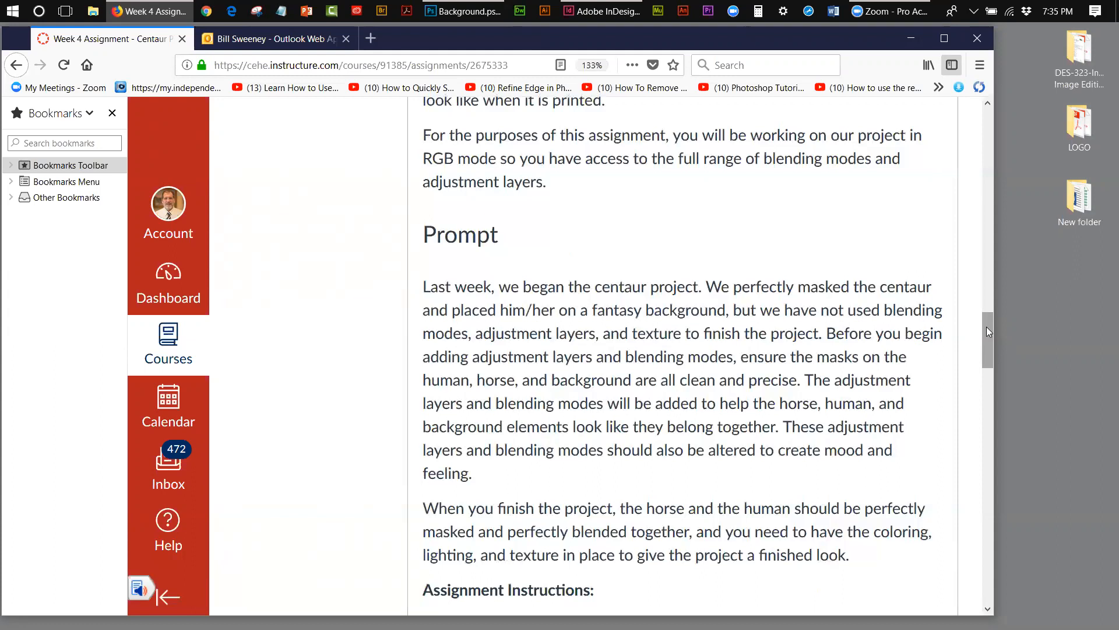
{"action": "left_click_drag", "start_coordinate": [985, 330], "coordinate": [992, 379]}
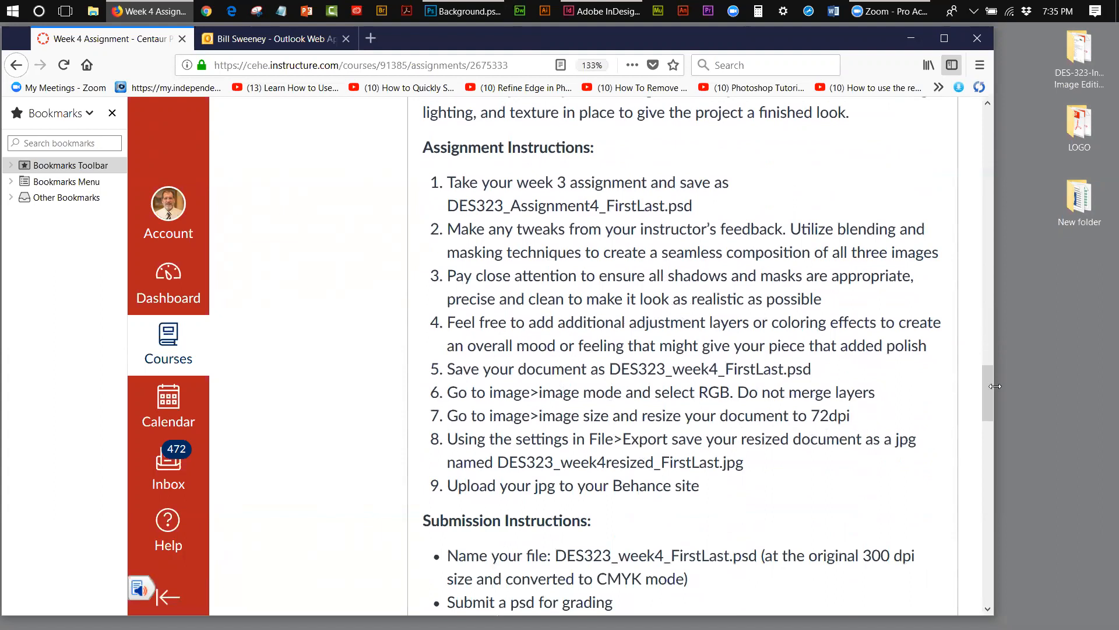
{"action": "mouse_move", "coordinate": [990, 385]}
{"action": "left_mouse_down"}
{"action": "mouse_move", "coordinate": [985, 407]}
{"action": "mouse_move", "coordinate": [986, 388]}
{"action": "left_mouse_up"}
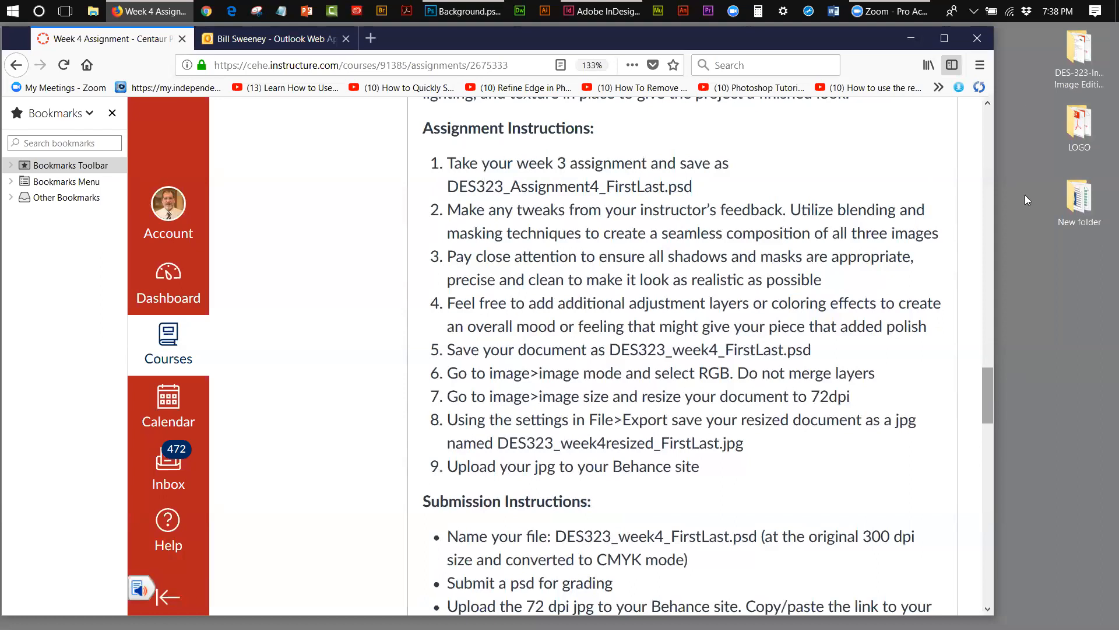
{"action": "left_click", "coordinate": [913, 36]}
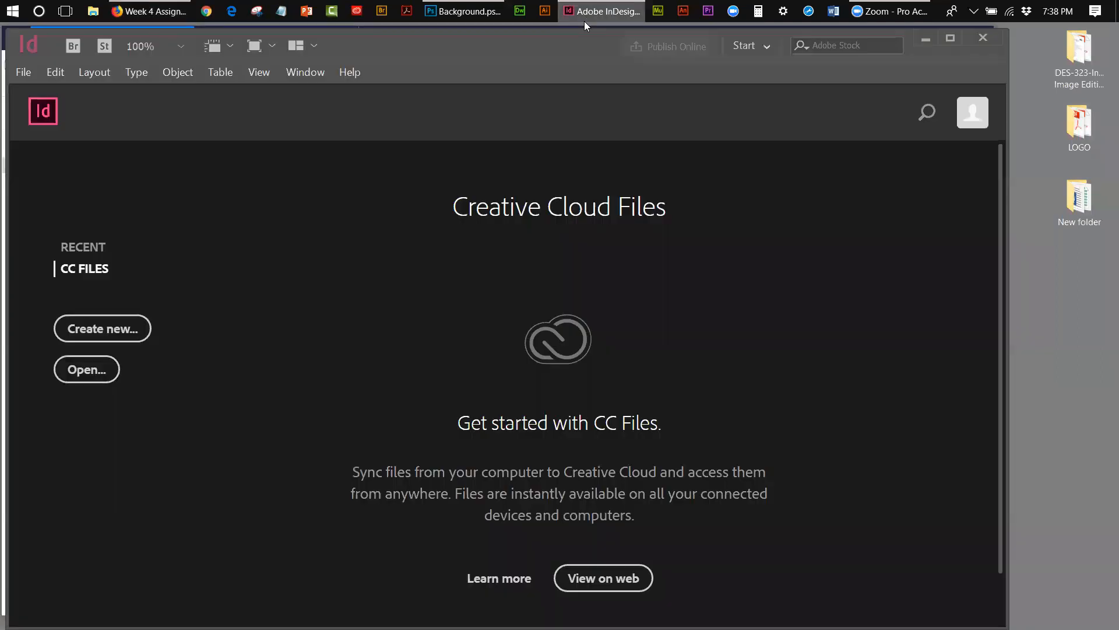
Start a new InDesign document from the Print category's Letter preset.
{"action": "left_click", "coordinate": [24, 73]}
{"action": "mouse_move", "coordinate": [40, 88]}
{"action": "left_click", "coordinate": [262, 88]}
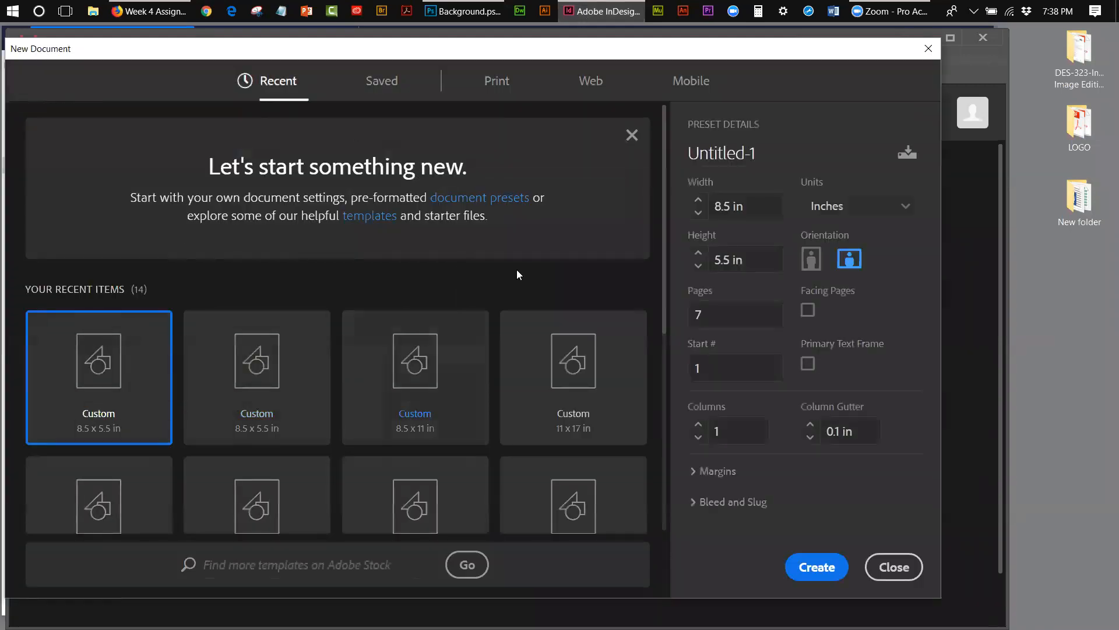
{"action": "left_click", "coordinate": [494, 89]}
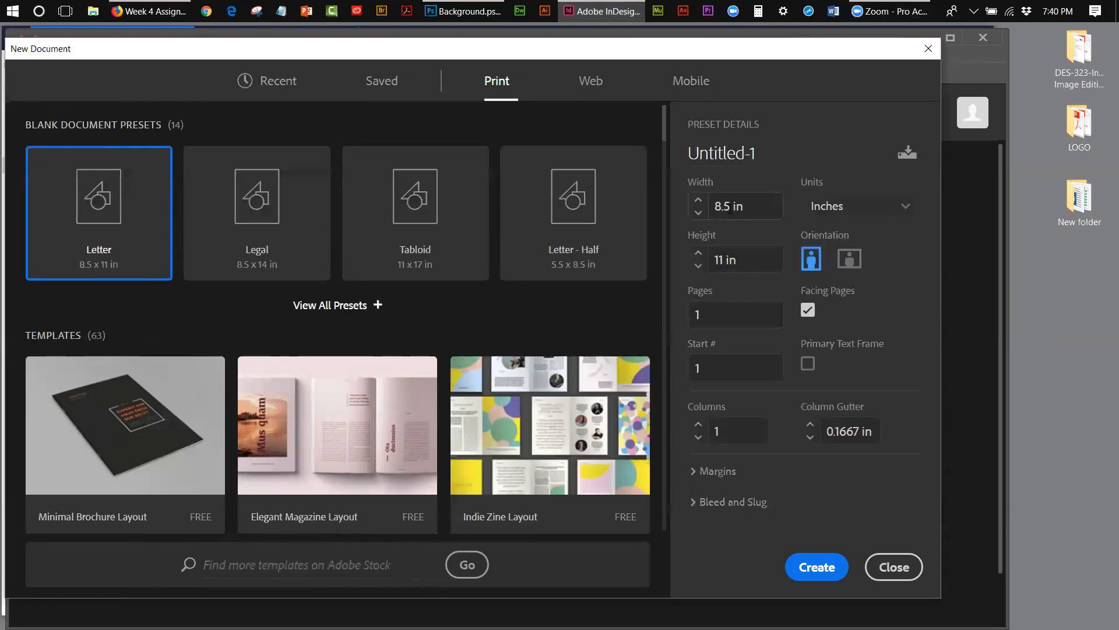
Set the new document's width to 6 in, its height to 9 in and its page count to 2.
{"action": "left_click_drag", "start_coordinate": [732, 208], "coordinate": [712, 216]}
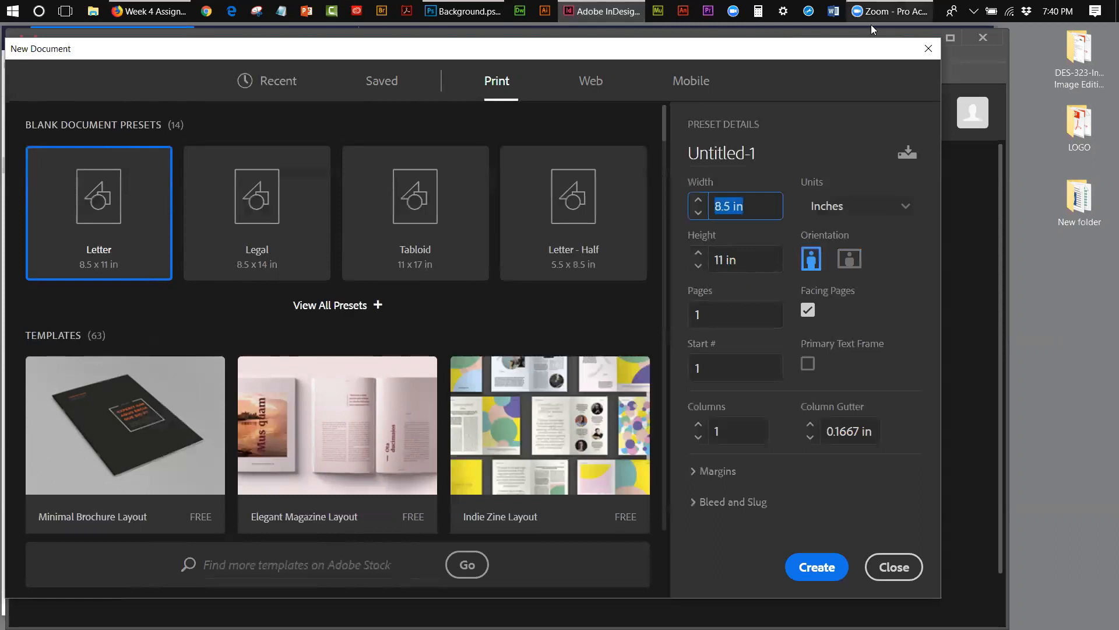
{"action": "left_click", "coordinate": [715, 205]}
{"action": "double_click", "coordinate": [717, 198]}
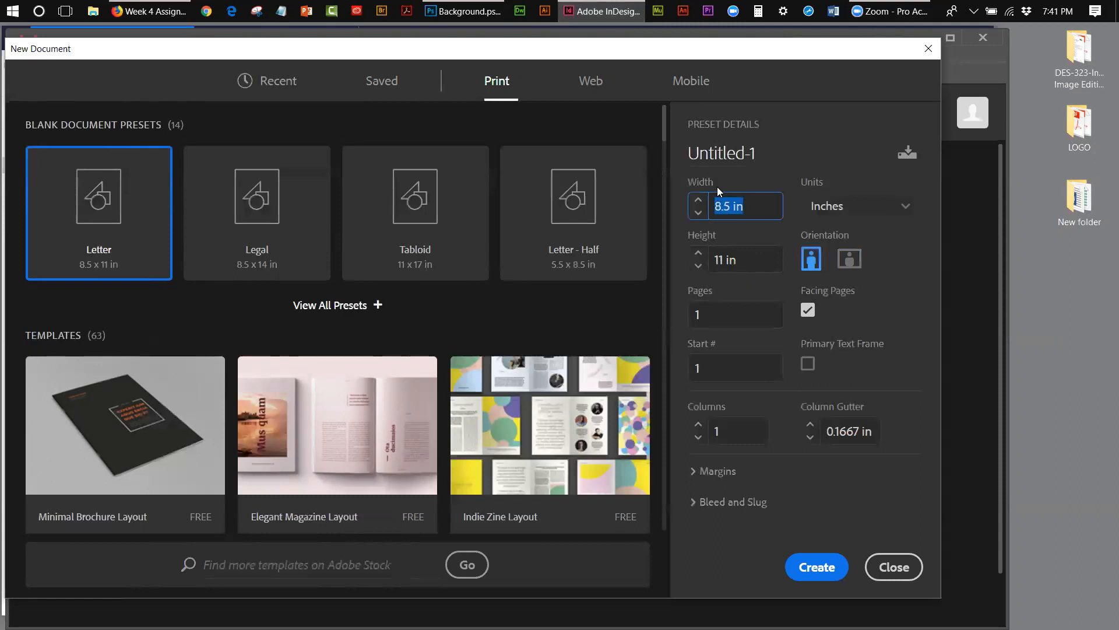
{"action": "type", "text": "6.25"}
{"action": "double_click", "coordinate": [733, 206]}
{"action": "type", "text": "6"}
{"action": "left_click", "coordinate": [721, 259]}
{"action": "double_click", "coordinate": [720, 259]}
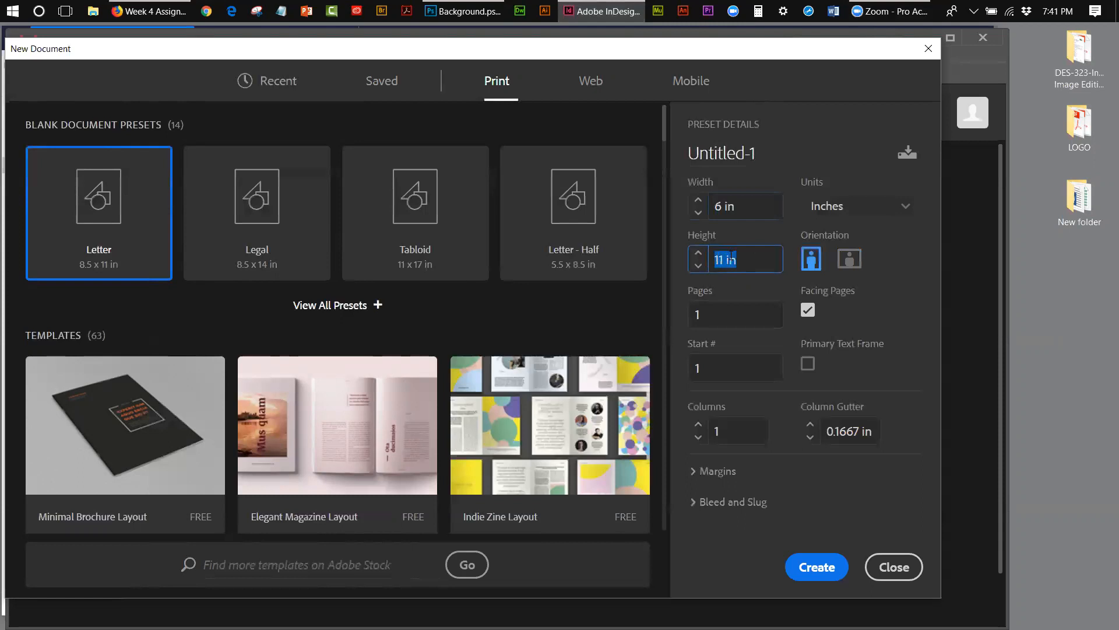
{"action": "type", "text": "9"}
{"action": "left_click", "coordinate": [813, 268]}
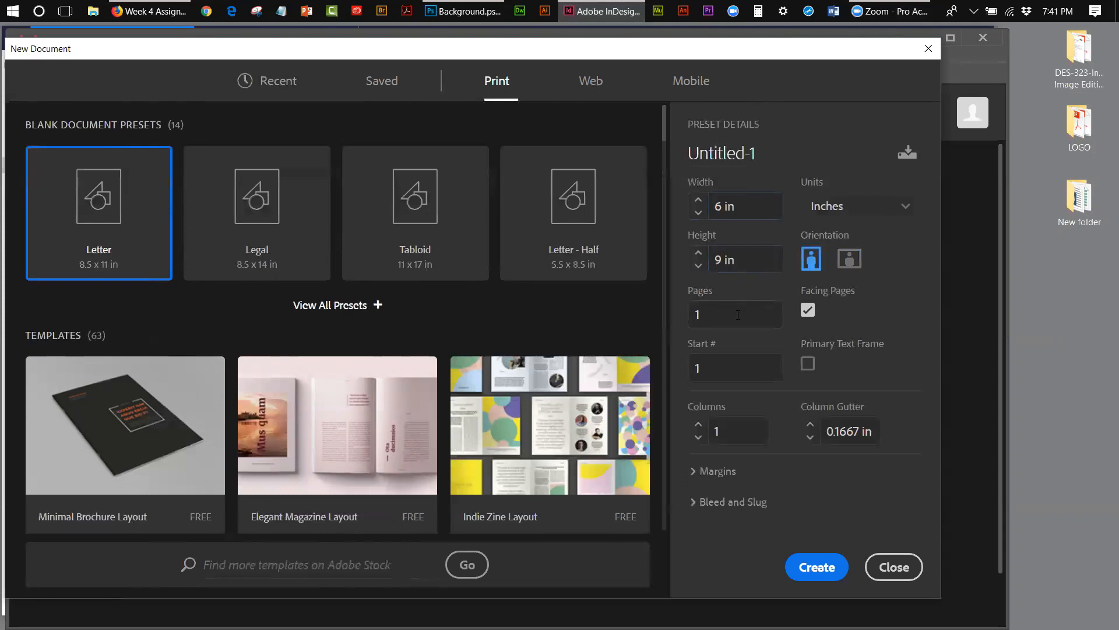
{"action": "left_click_drag", "start_coordinate": [706, 319], "coordinate": [678, 317]}
{"action": "type", "text": "2"}
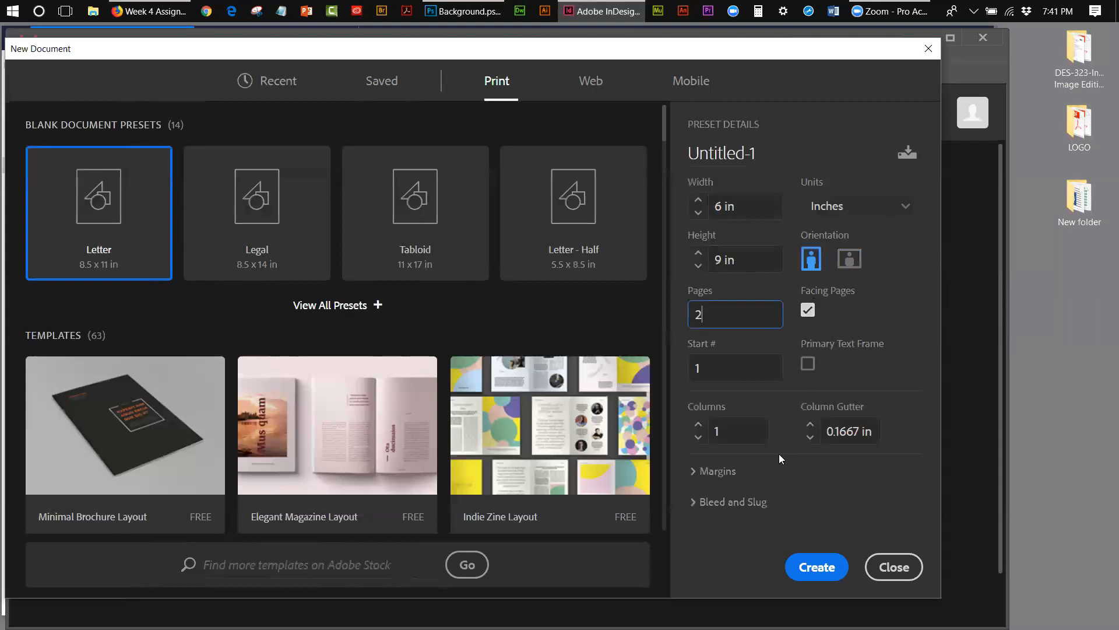
Set a linked 0.125 in bleed on all sides and create the document.
{"action": "left_click", "coordinate": [692, 503]}
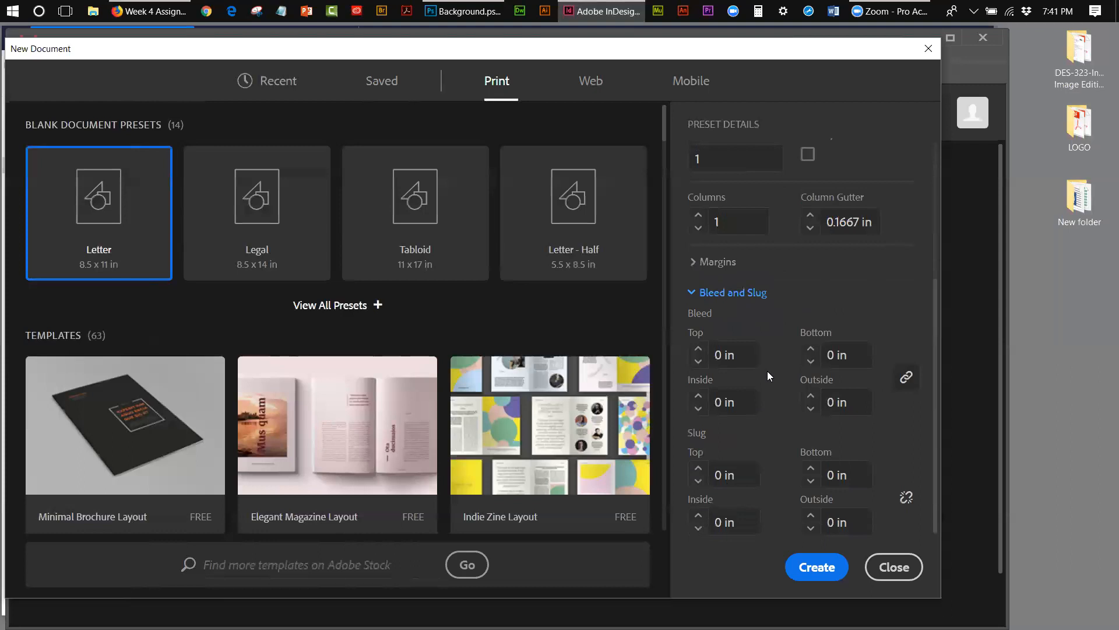
{"action": "left_click", "coordinate": [906, 379]}
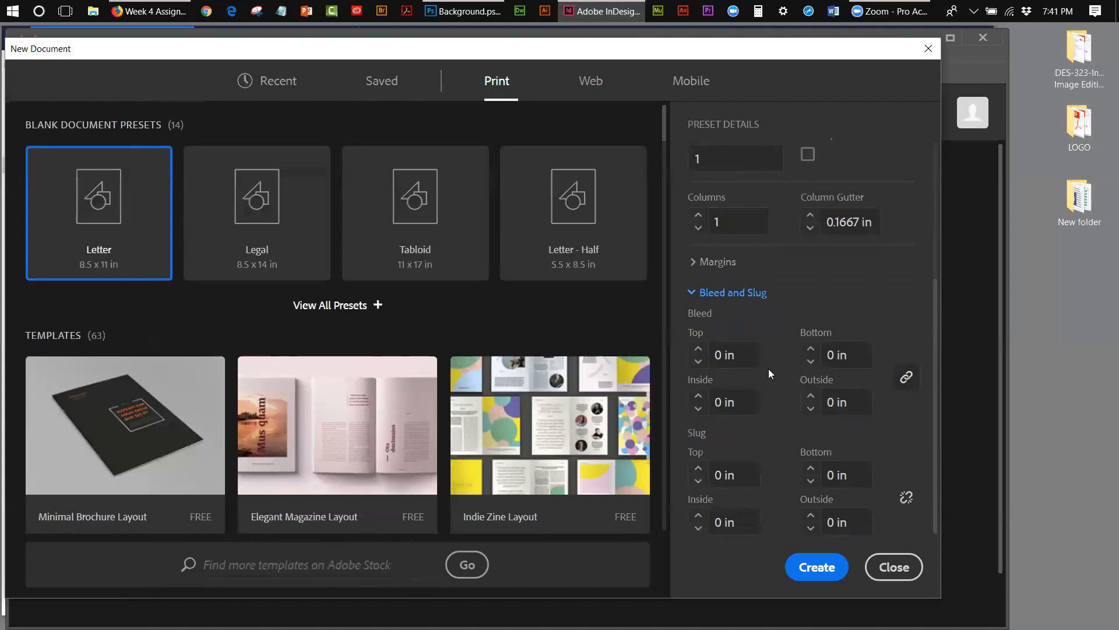
{"action": "left_click", "coordinate": [719, 355]}
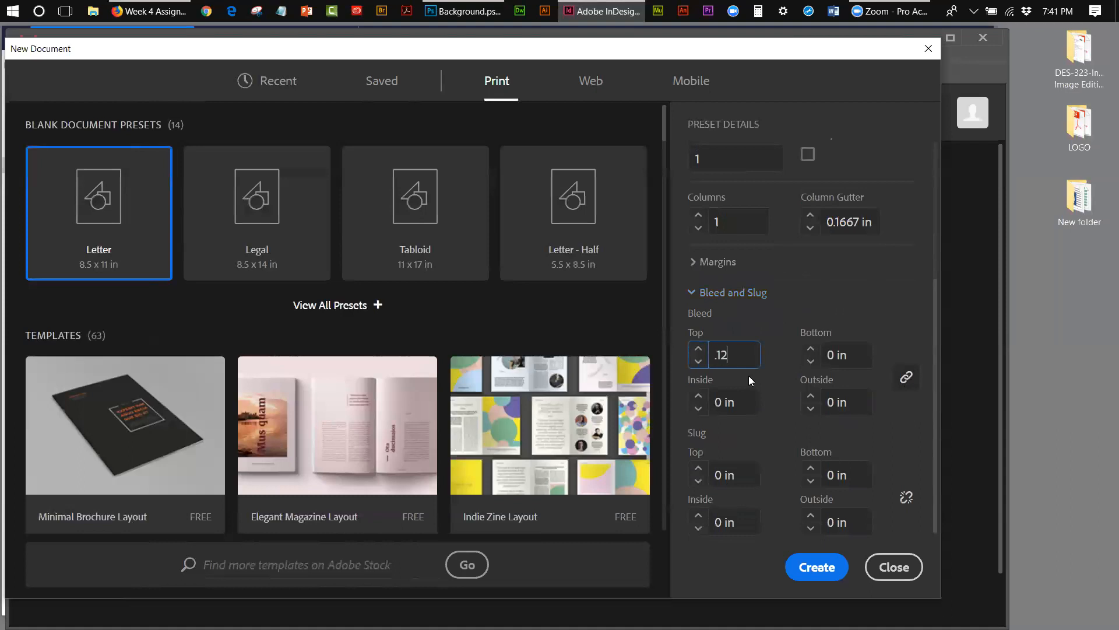
{"action": "key", "text": "Tab"}
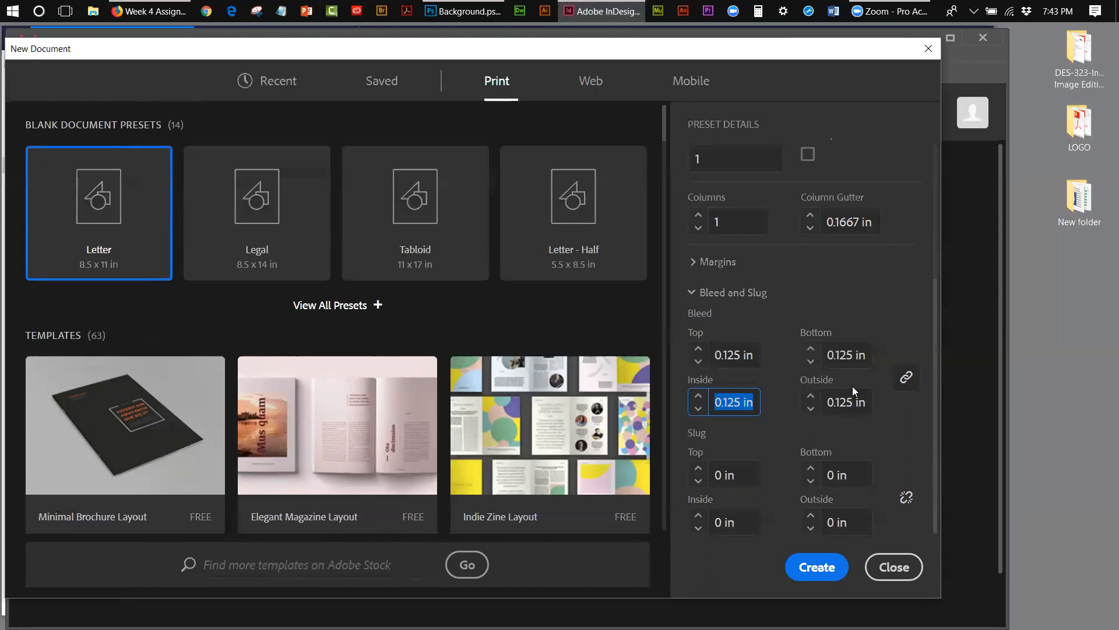
{"action": "left_click", "coordinate": [817, 564]}
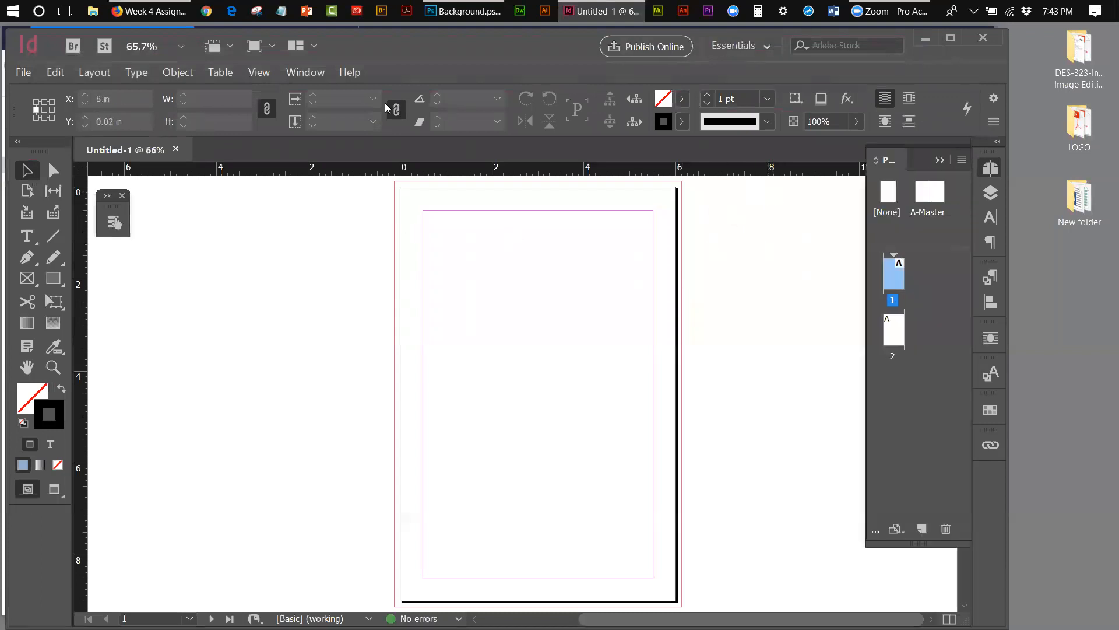
Show the entire pasteboard and change the document setup to 4 pages.
{"action": "left_click", "coordinate": [257, 73]}
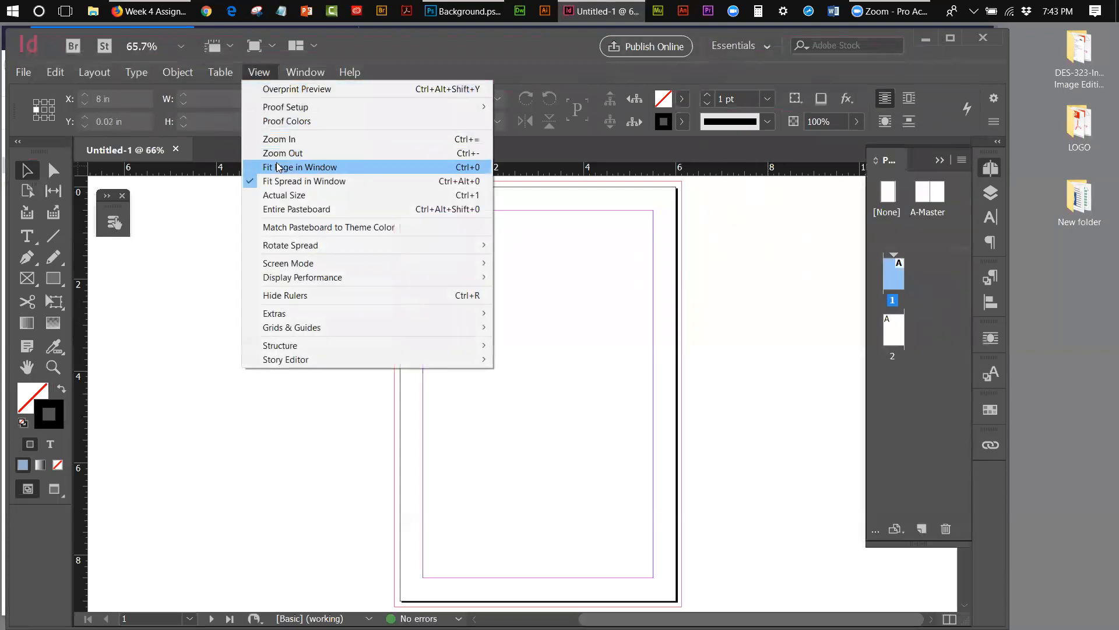
{"action": "left_click", "coordinate": [286, 210]}
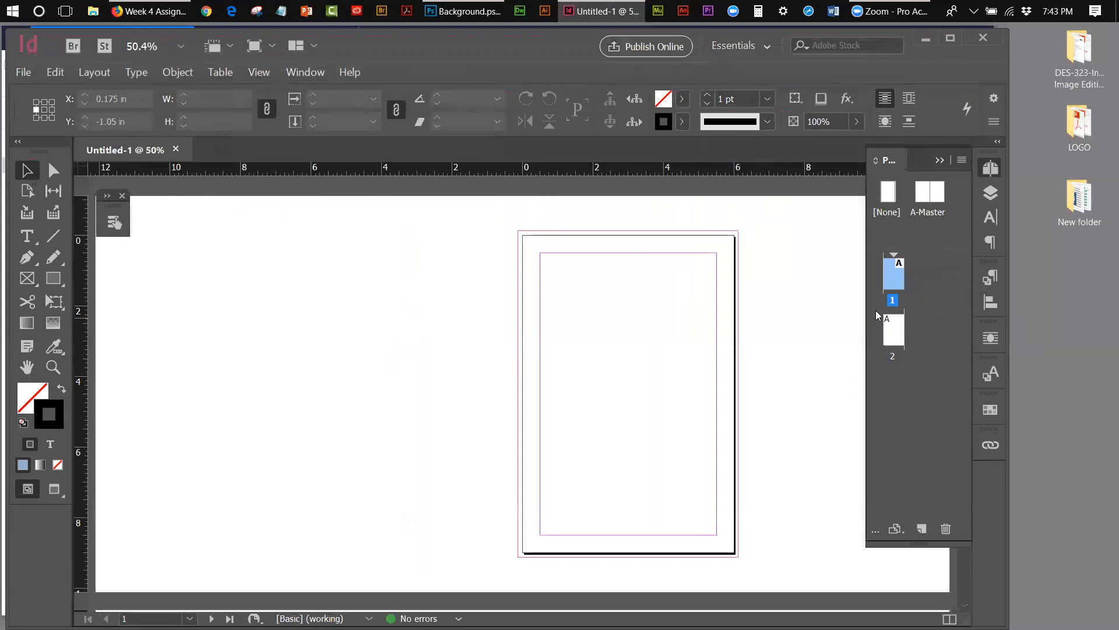
{"action": "left_click", "coordinate": [17, 77]}
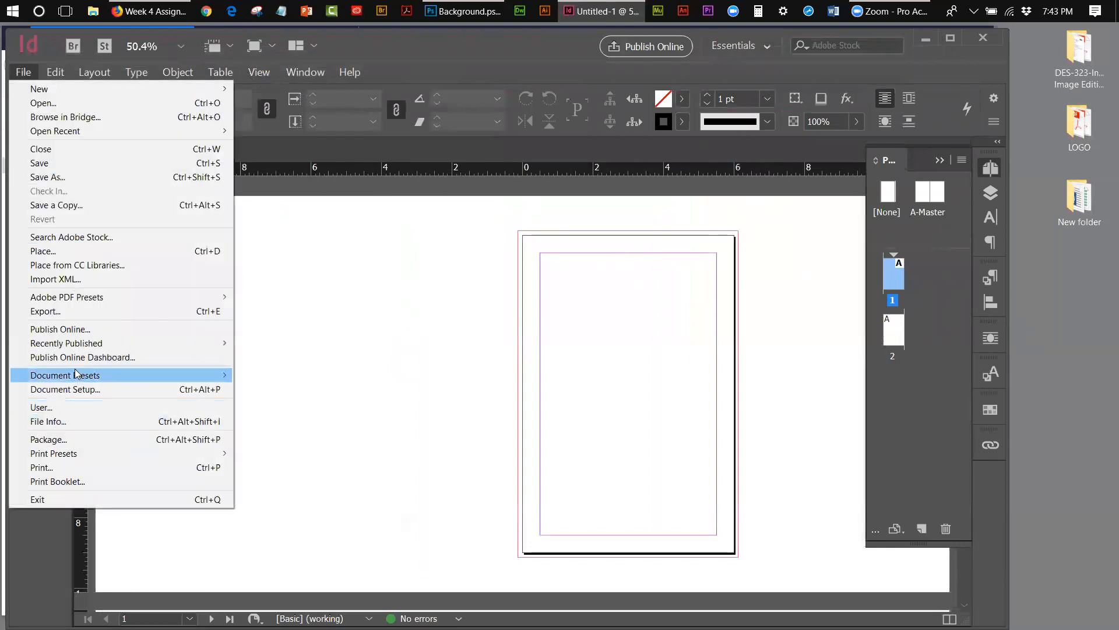
{"action": "left_click", "coordinate": [72, 390]}
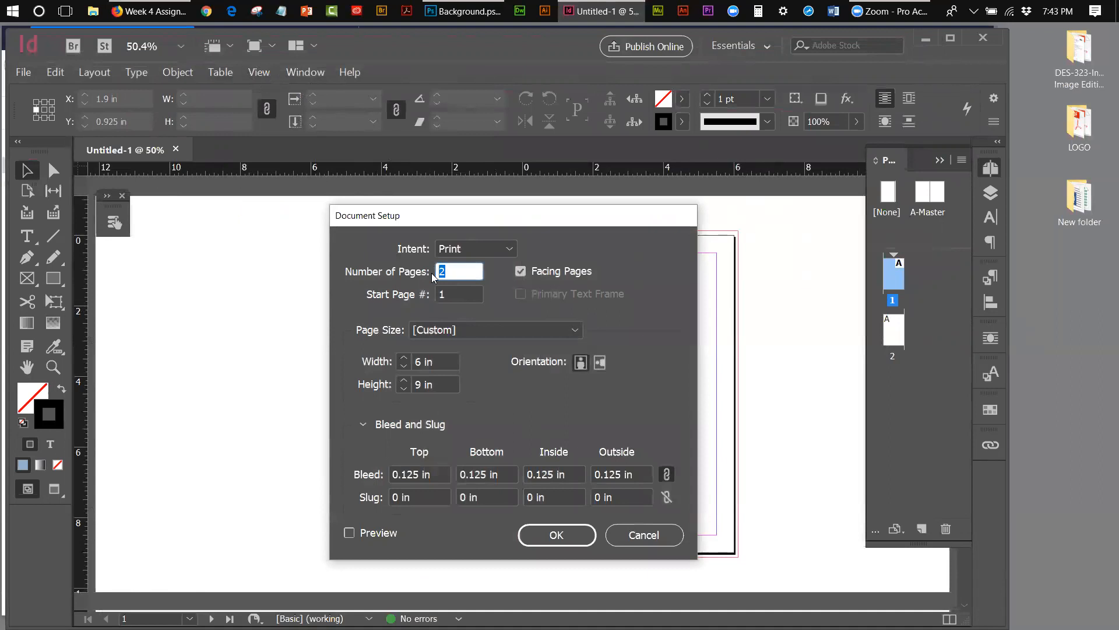
{"action": "type", "text": "4"}
{"action": "left_click", "coordinate": [557, 534]}
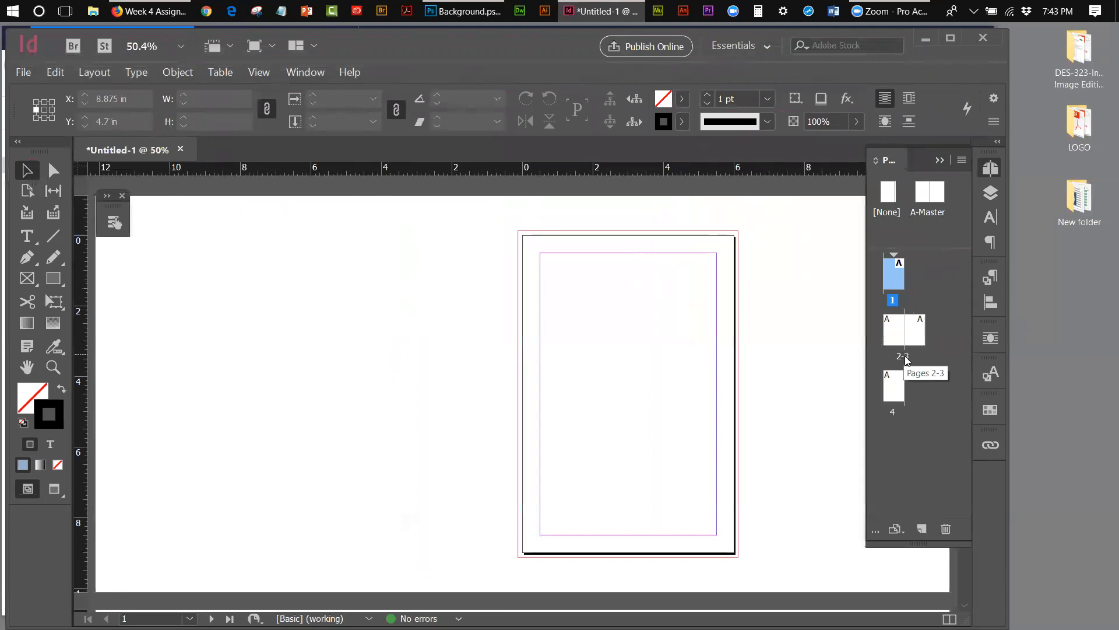
View the 2-3 spread and page 4, and return to page 1.
{"action": "double_click", "coordinate": [905, 357]}
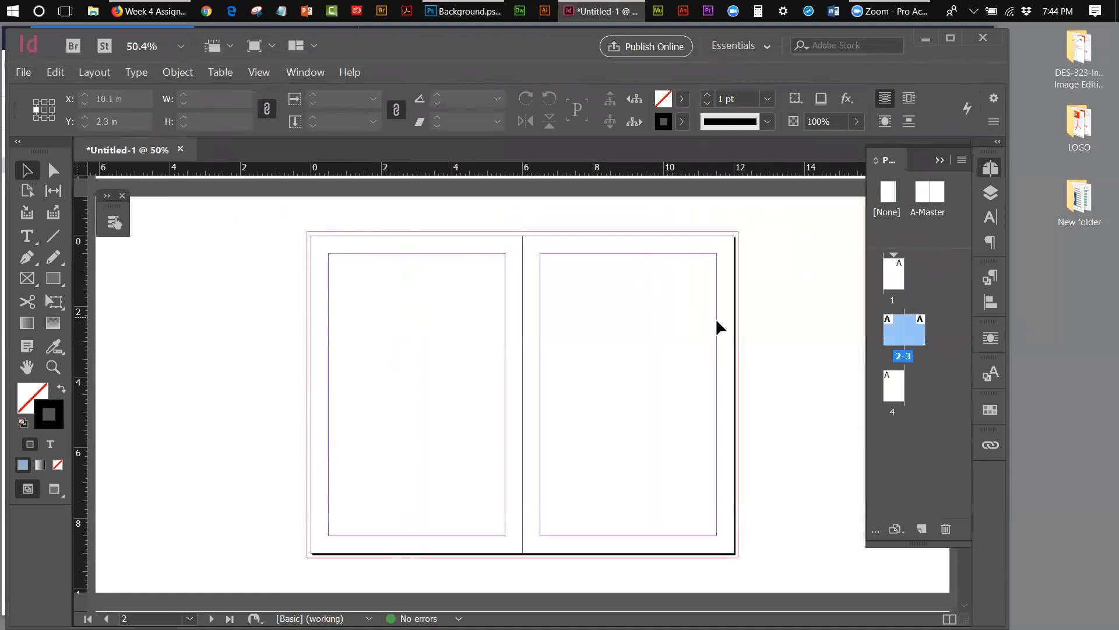
{"action": "left_click", "coordinate": [896, 394]}
{"action": "double_click", "coordinate": [897, 394]}
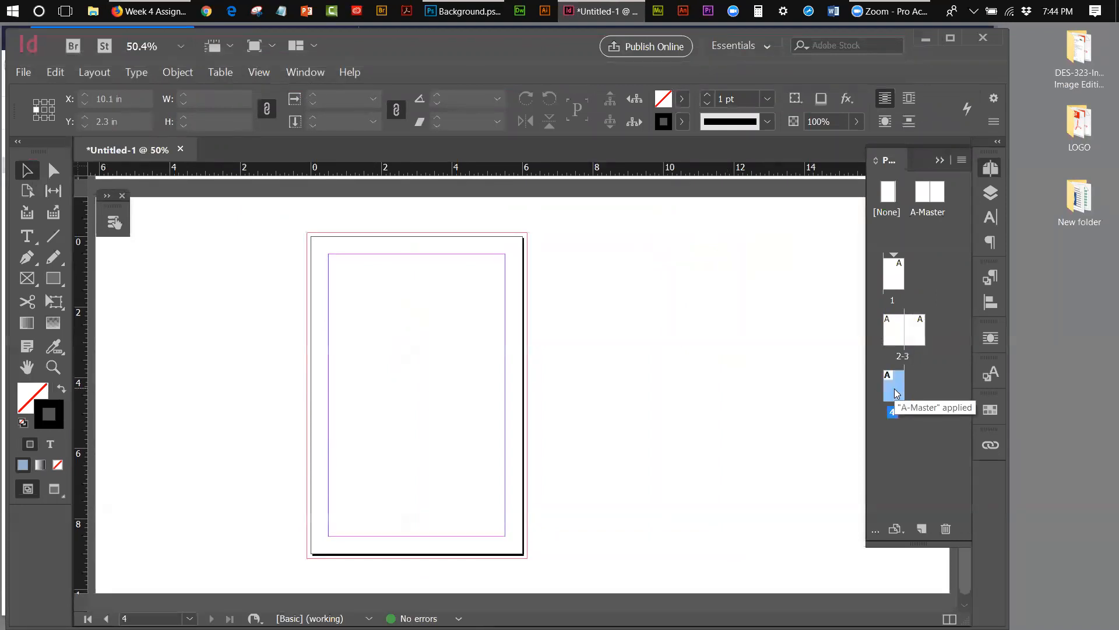
{"action": "double_click", "coordinate": [898, 284]}
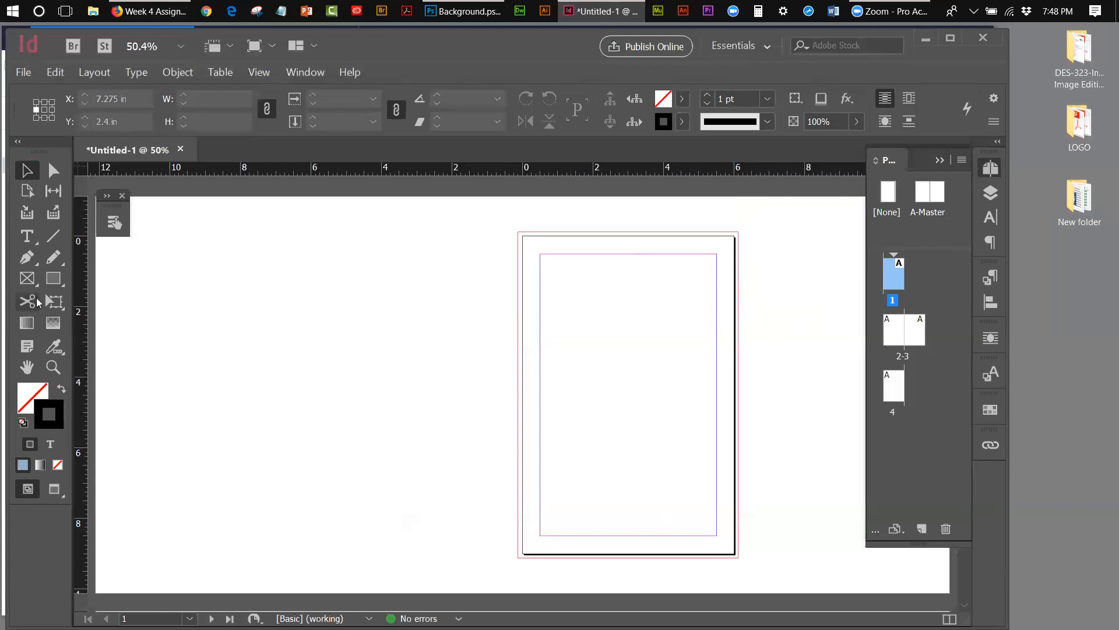
Draw a text frame about 6.25 by 9.25 in out to page 1's bleed, and narrow it to 6.125 in at its right edge.
{"action": "left_click", "coordinate": [26, 236]}
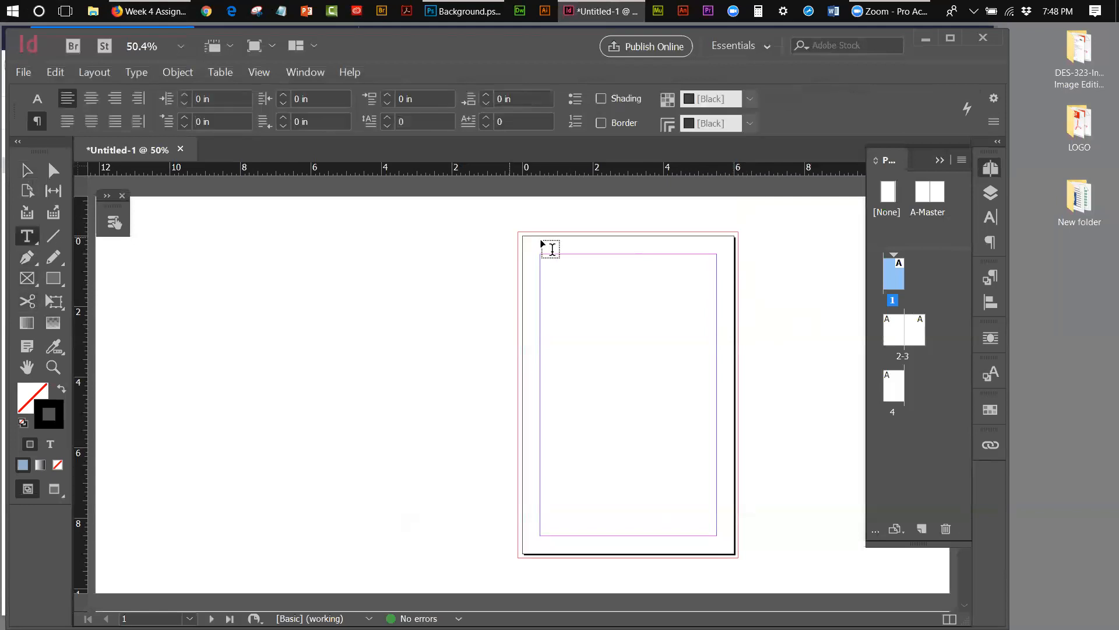
{"action": "left_click_drag", "start_coordinate": [527, 243], "coordinate": [738, 558]}
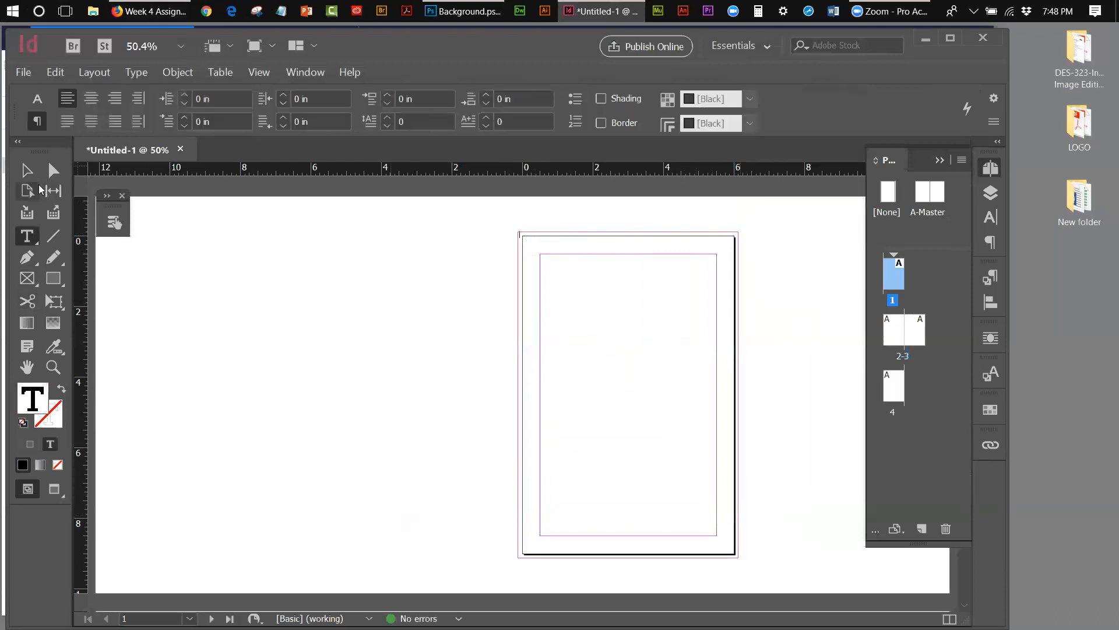
{"action": "left_click", "coordinate": [28, 171]}
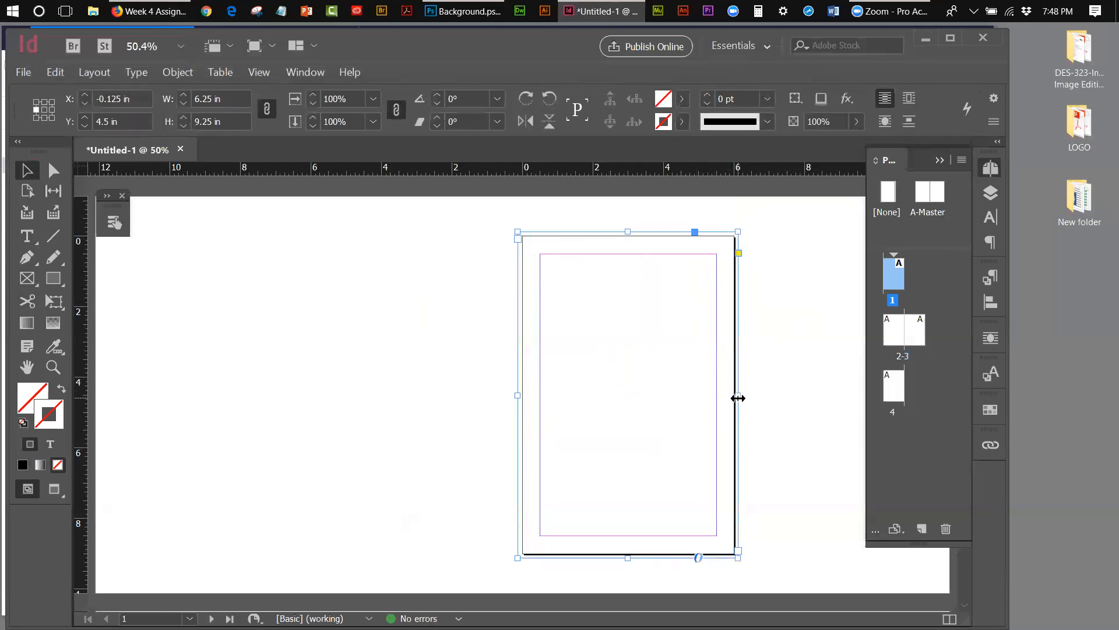
{"action": "left_click_drag", "start_coordinate": [739, 396], "coordinate": [734, 396]}
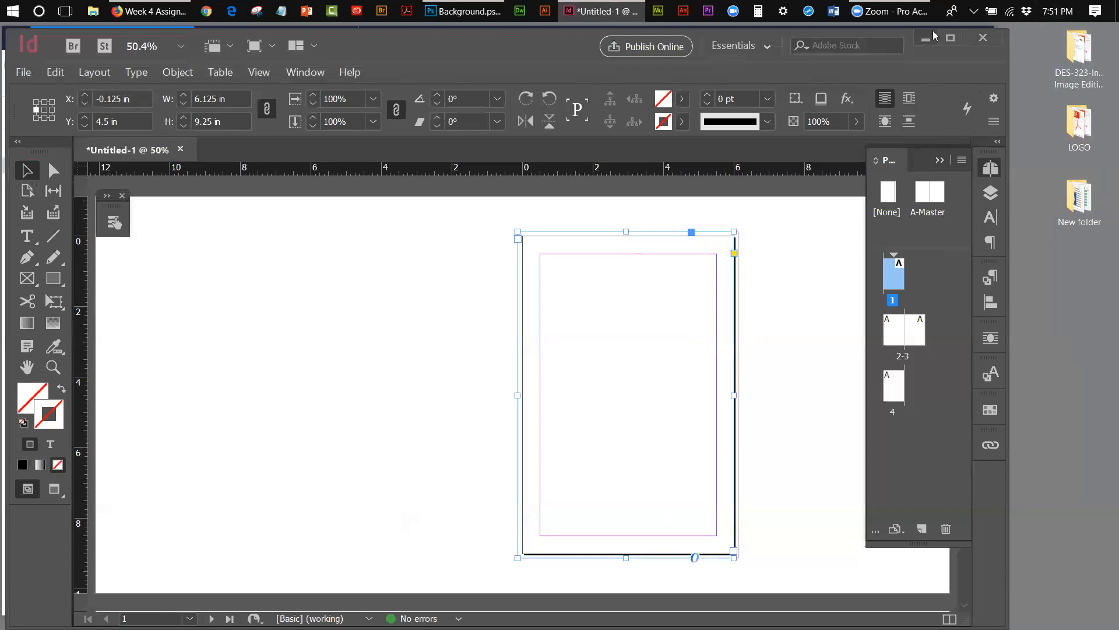
Minimize InDesign and review the centaur assignment's instructions, submission instructions and blending mode descriptions on the course page.
{"action": "left_click", "coordinate": [1067, 484]}
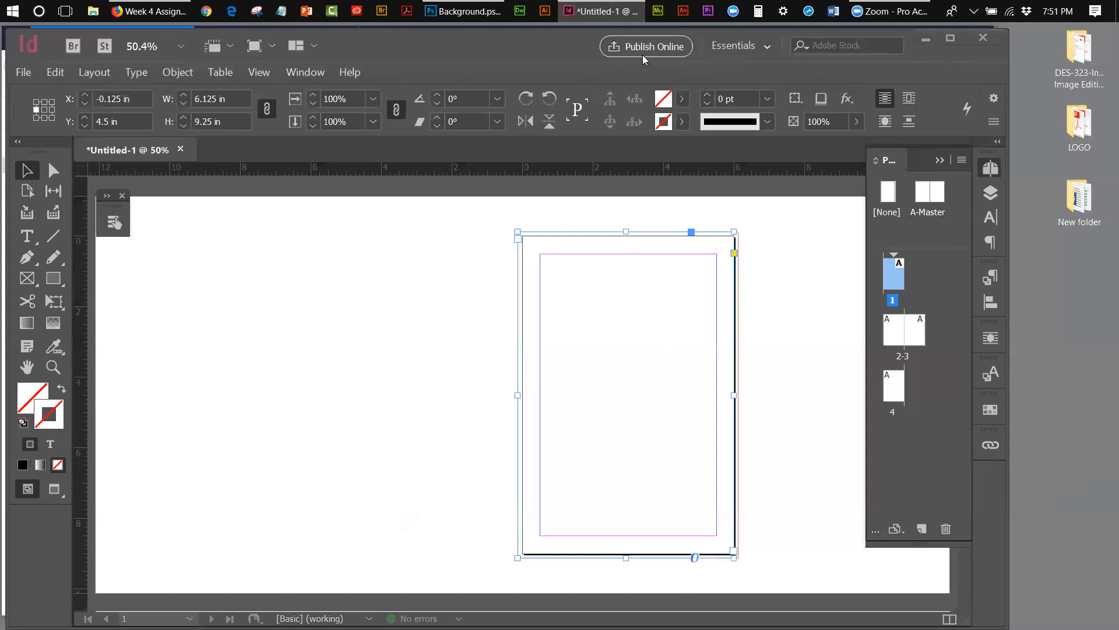
{"action": "left_click_drag", "start_coordinate": [535, 48], "coordinate": [536, 64]}
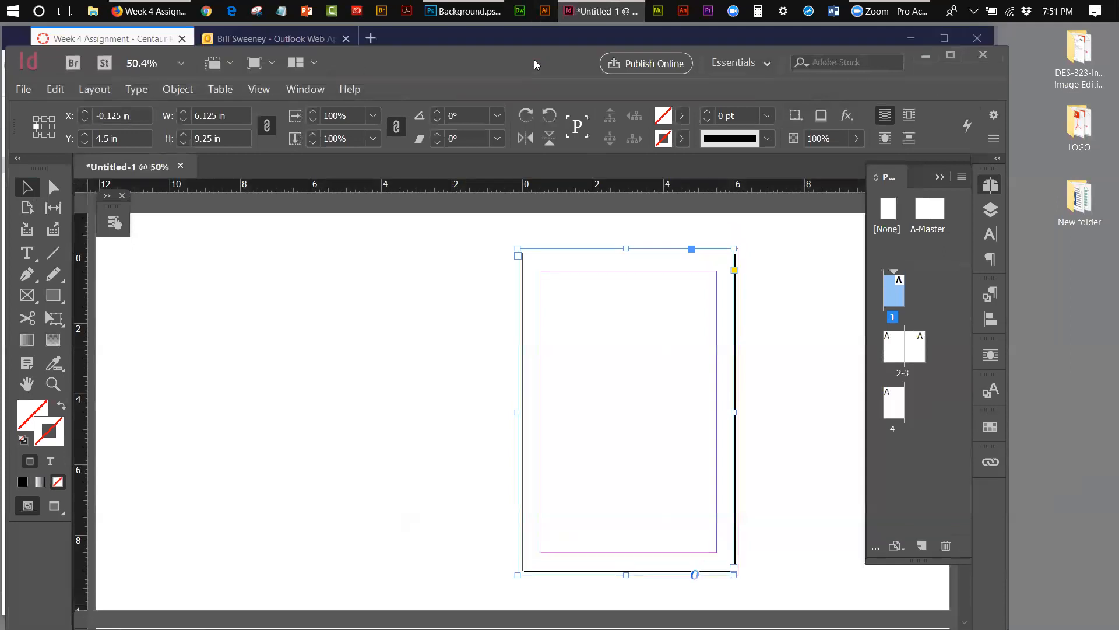
{"action": "left_click", "coordinate": [921, 60]}
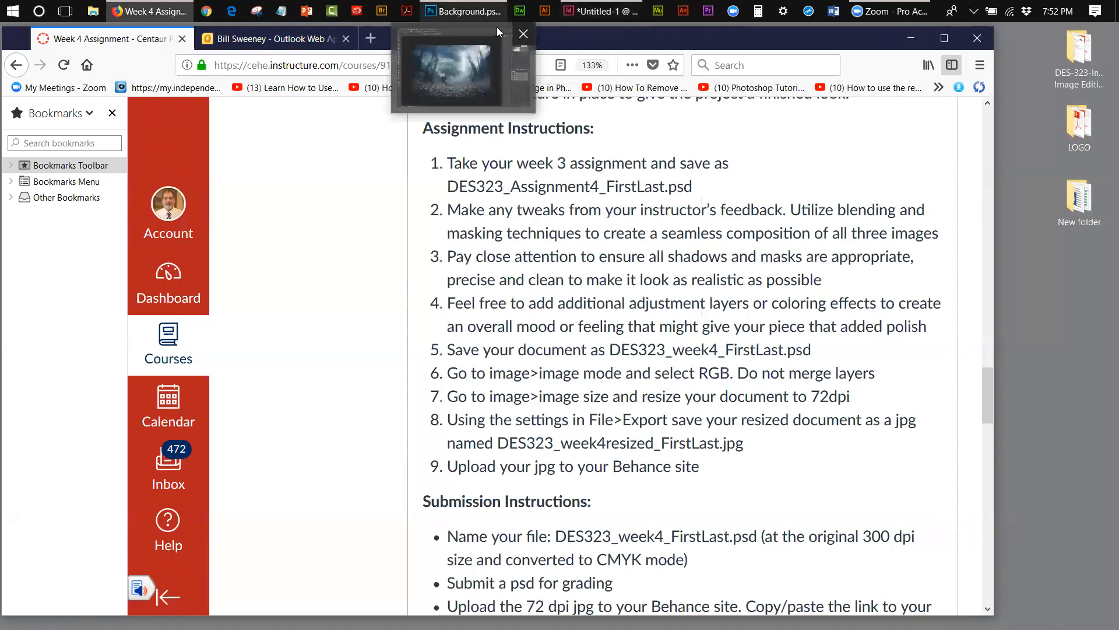
{"action": "mouse_move", "coordinate": [986, 378]}
{"action": "left_mouse_down"}
{"action": "mouse_move", "coordinate": [987, 399]}
{"action": "mouse_move", "coordinate": [989, 372]}
{"action": "left_mouse_up"}
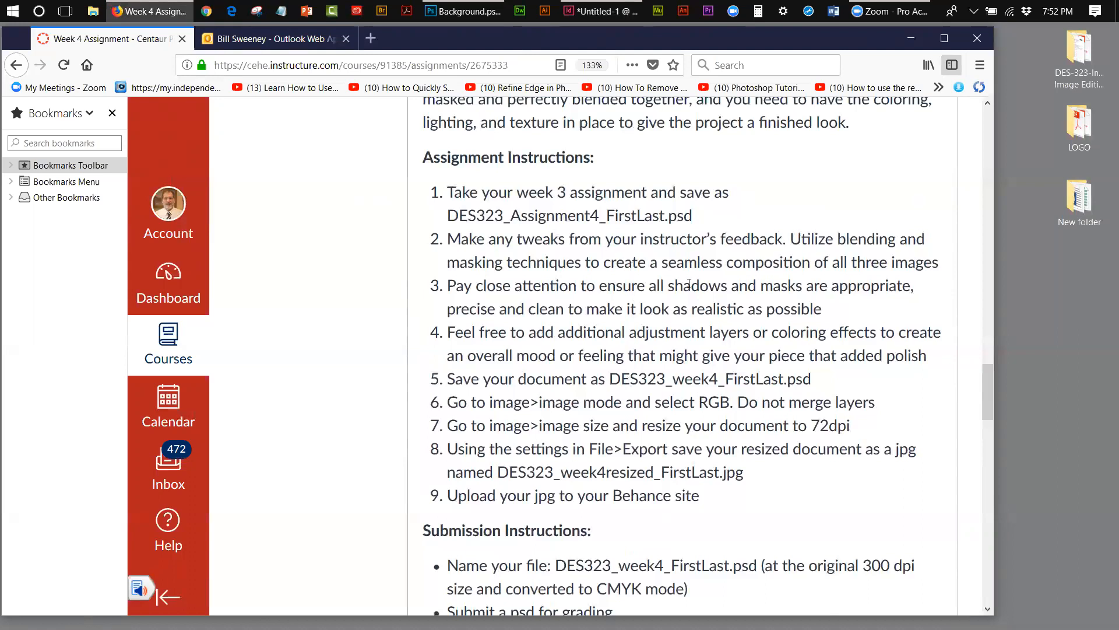
{"action": "left_click_drag", "start_coordinate": [990, 368], "coordinate": [980, 410]}
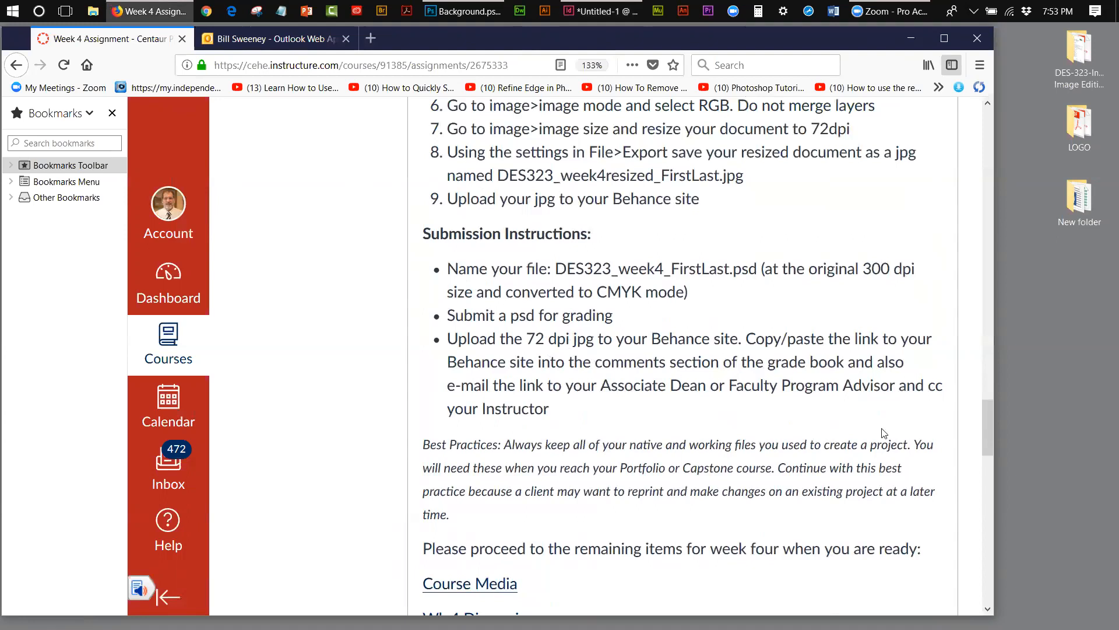
{"action": "left_click_drag", "start_coordinate": [985, 429], "coordinate": [993, 197]}
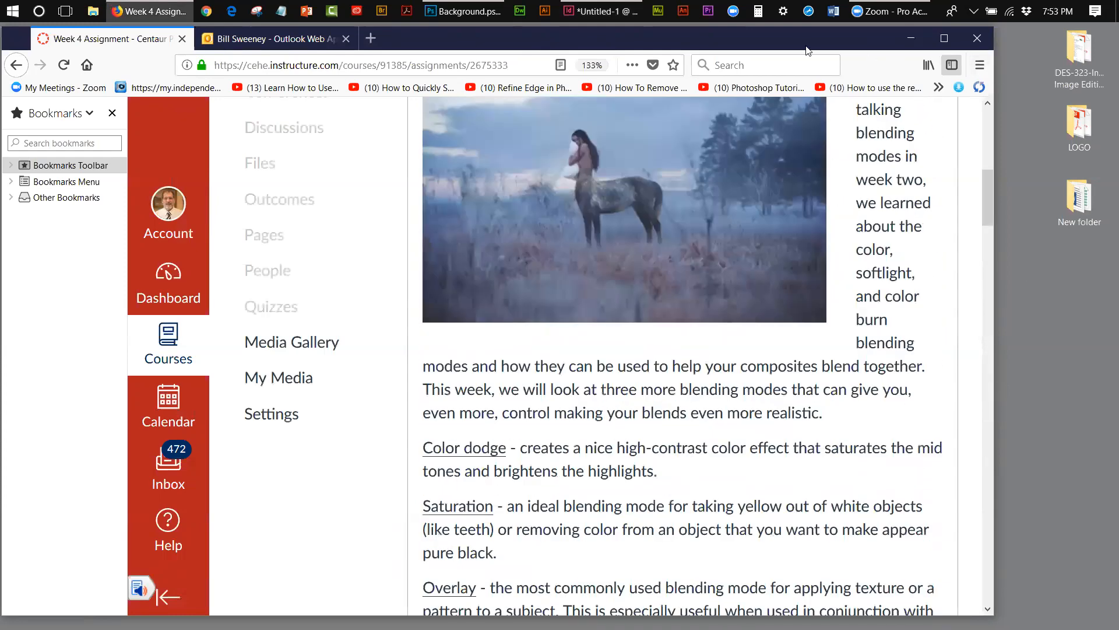
{"action": "left_click_drag", "start_coordinate": [876, 32], "coordinate": [919, 67]}
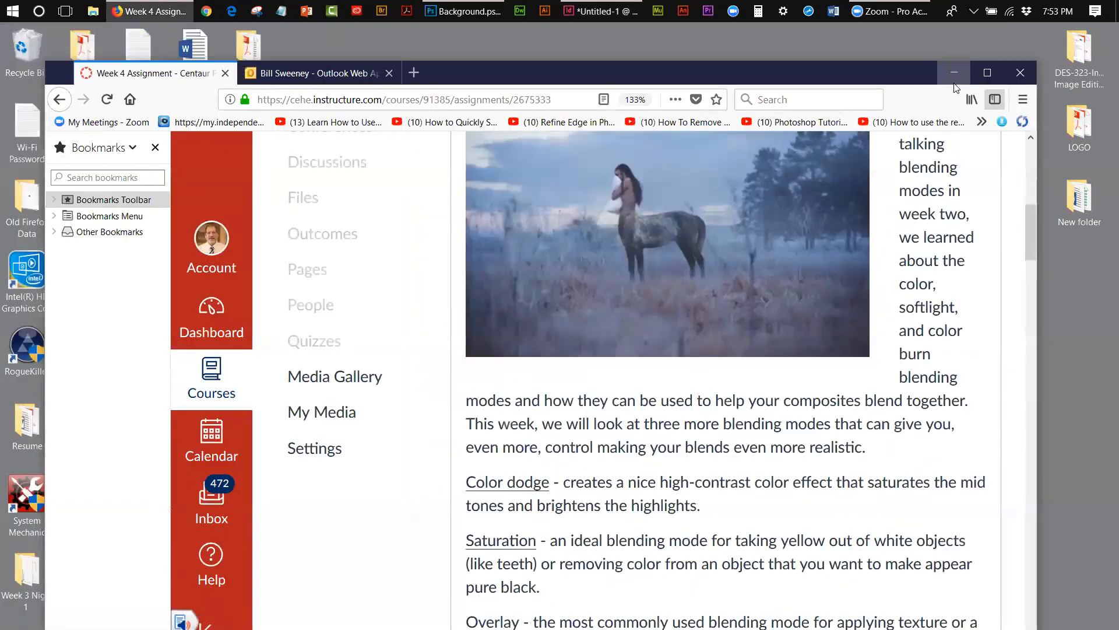
Switch to Photoshop with Background.psd open and shift its application window slightly upward.
{"action": "left_click", "coordinate": [465, 11]}
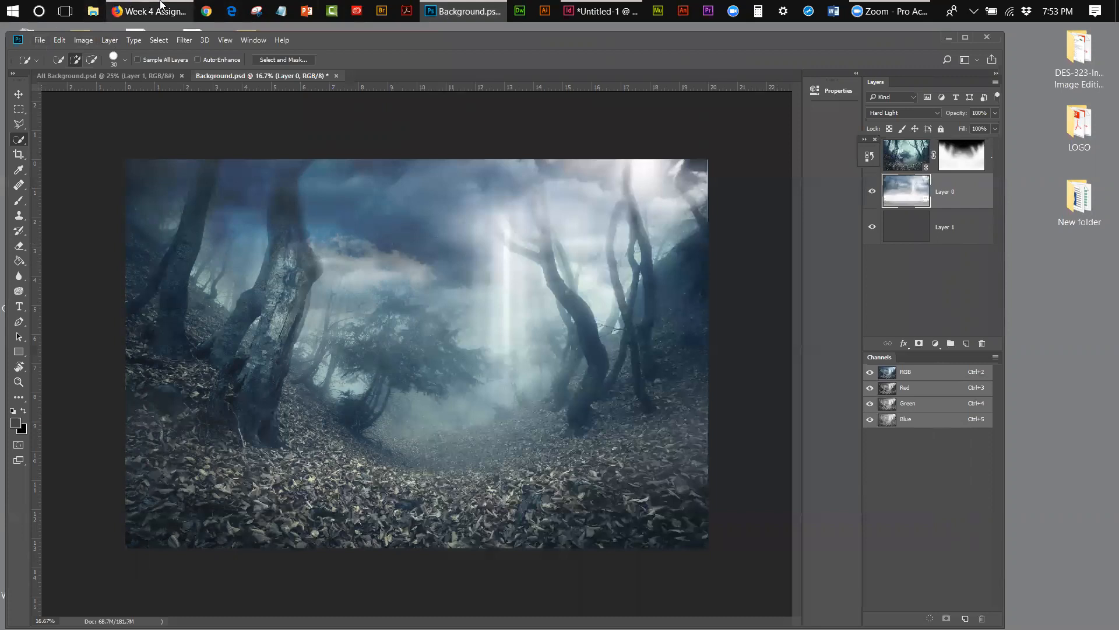
{"action": "mouse_move", "coordinate": [163, 4]}
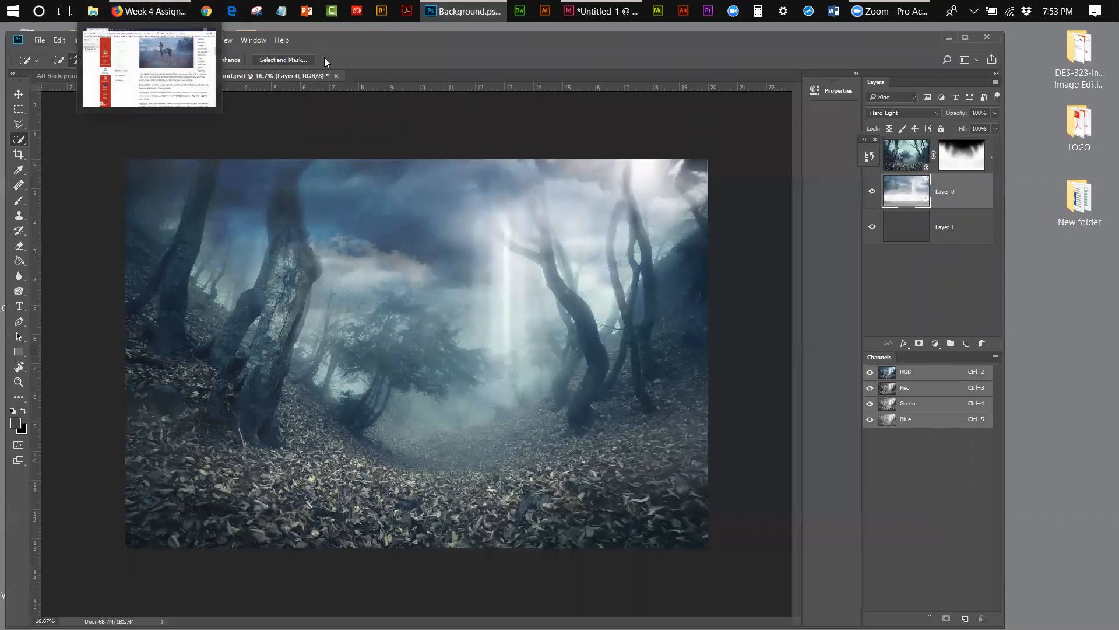
{"action": "left_click_drag", "start_coordinate": [331, 39], "coordinate": [336, 34]}
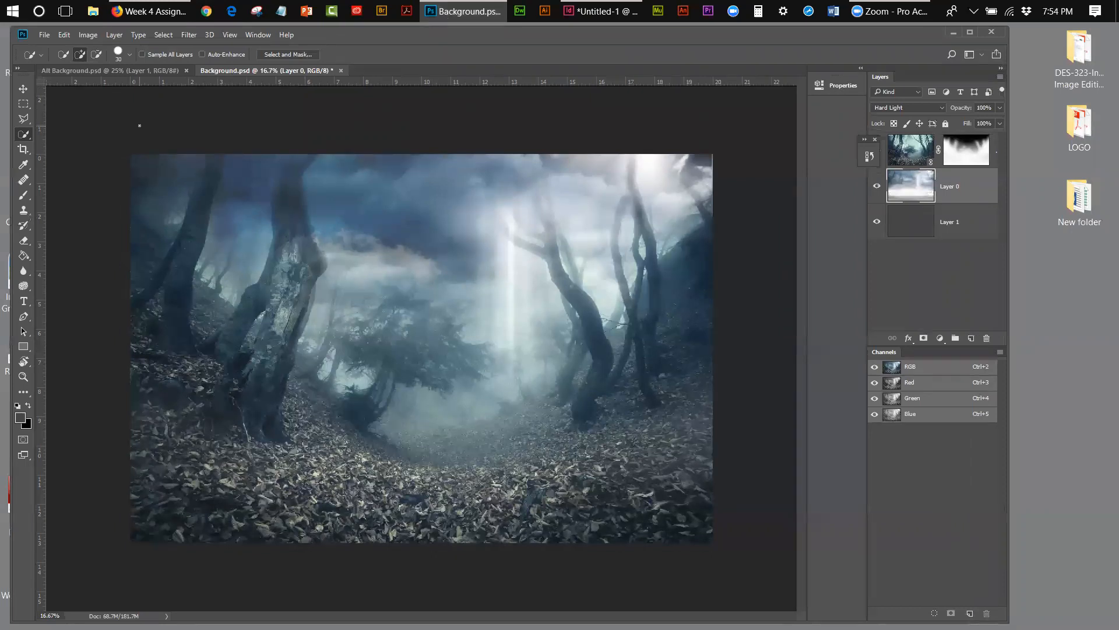
Create a new RGB print document 6.25 in wide and 9.25 in high at 300 pixels per inch.
{"action": "left_click", "coordinate": [44, 36]}
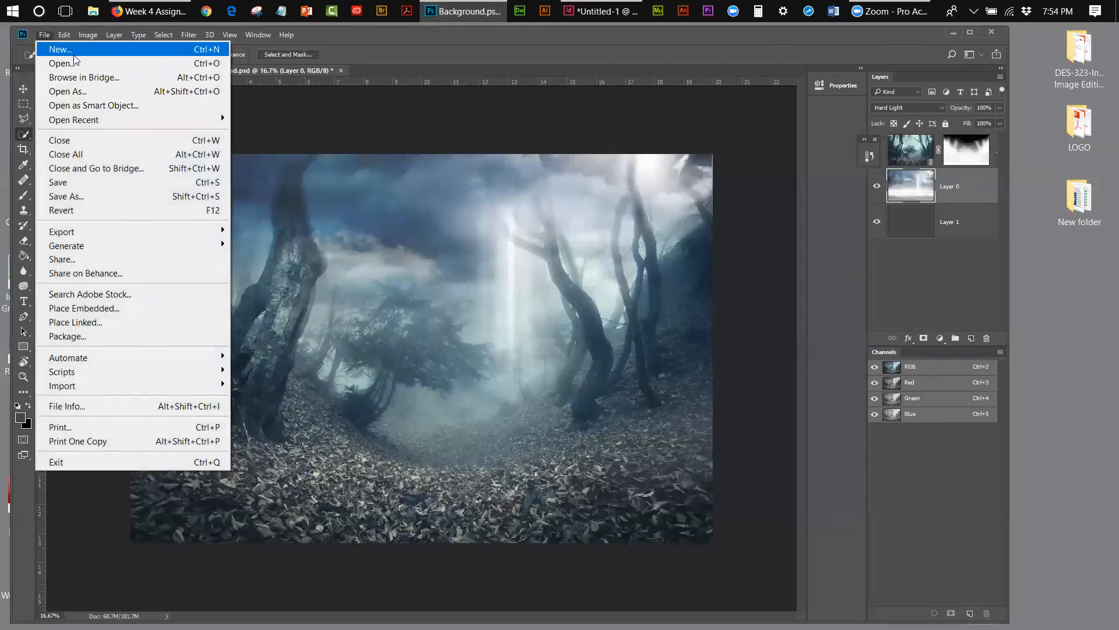
{"action": "left_click", "coordinate": [75, 51]}
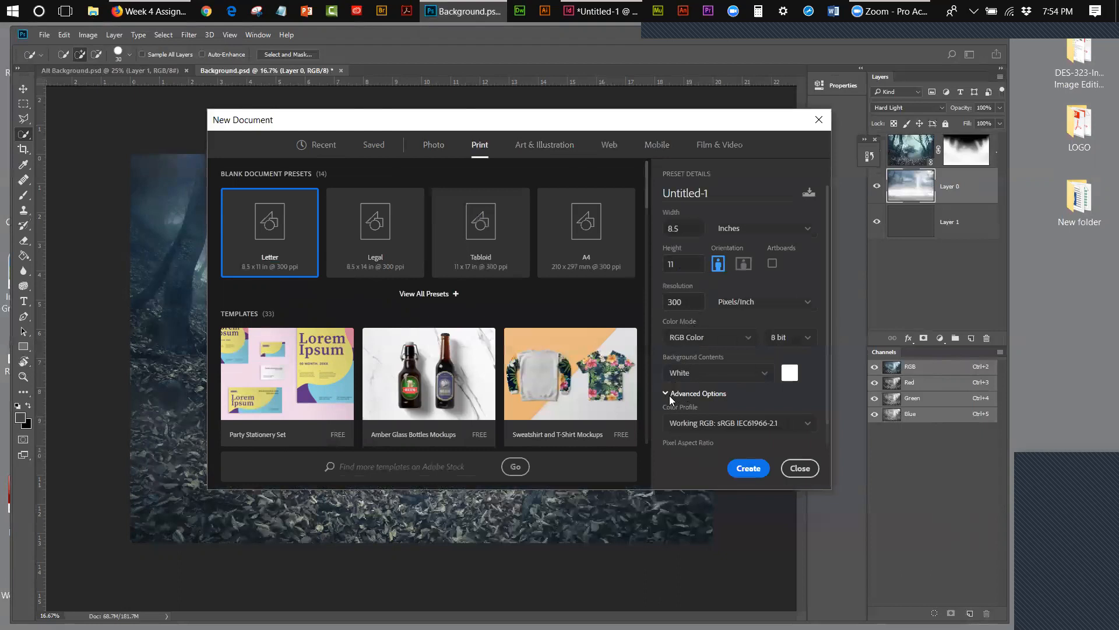
{"action": "double_click", "coordinate": [670, 228]}
{"action": "type", "text": "6"}
{"action": "double_click", "coordinate": [678, 266]}
{"action": "double_click", "coordinate": [671, 228]}
{"action": "left_click", "coordinate": [674, 229]}
{"action": "type", "text": ".25"}
{"action": "key", "text": "Tab"}
{"action": "type", "text": "9.25"}
{"action": "left_click", "coordinate": [742, 469]}
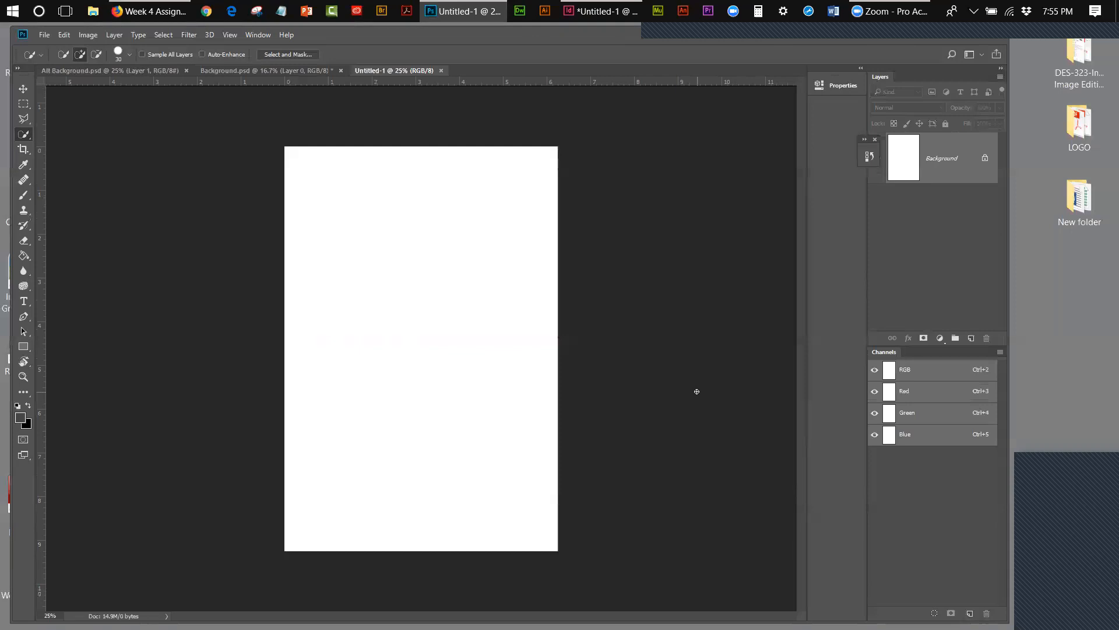
Check the new document's canvas size without changing it.
{"action": "left_click", "coordinate": [88, 35]}
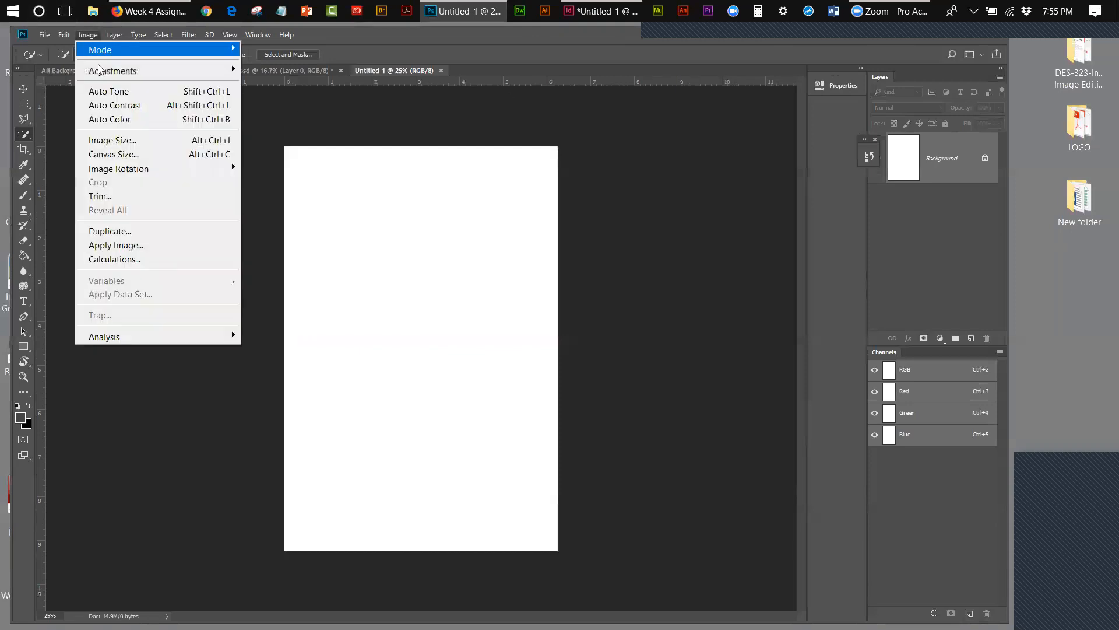
{"action": "left_click", "coordinate": [114, 154]}
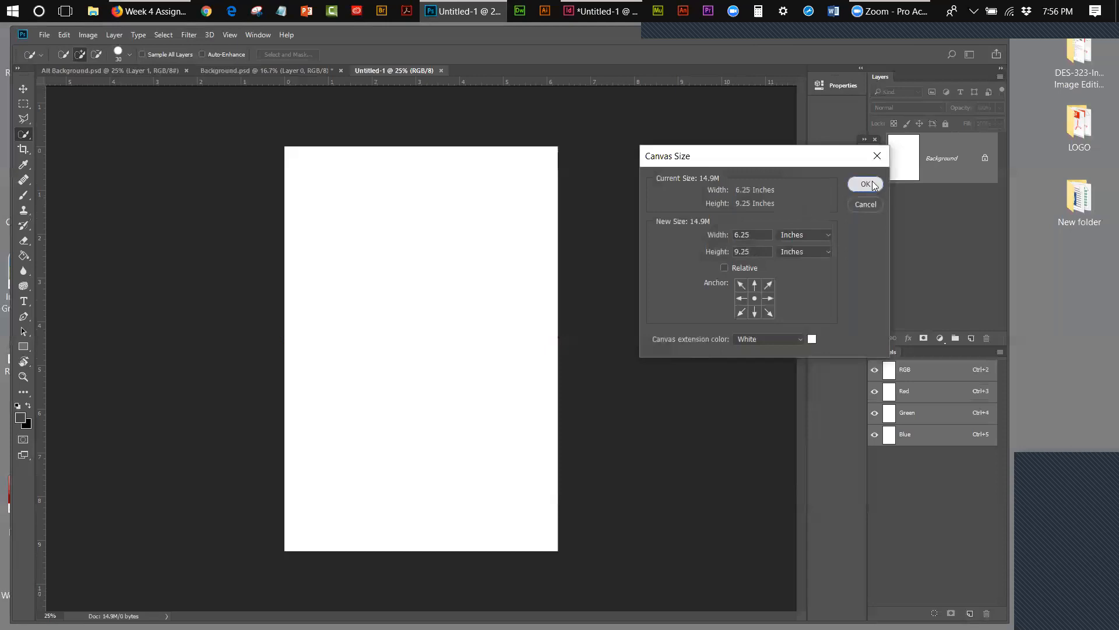
{"action": "left_click", "coordinate": [879, 155]}
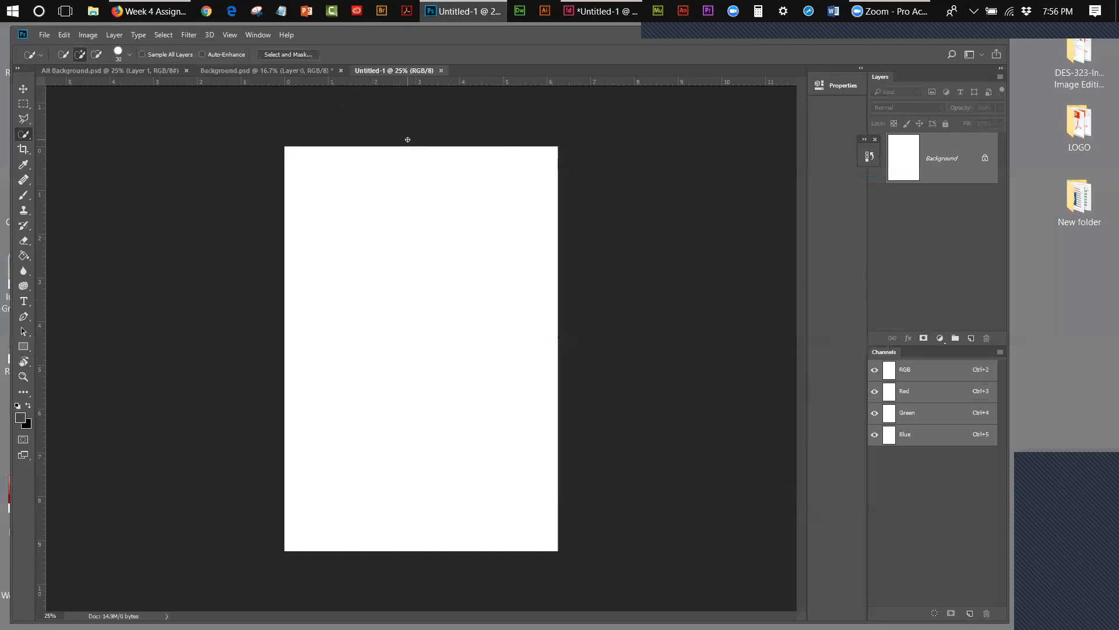
Save the new document as final_cover-art in Photoshop format in the Week 4 folder.
{"action": "left_click", "coordinate": [44, 35]}
{"action": "left_click", "coordinate": [64, 196]}
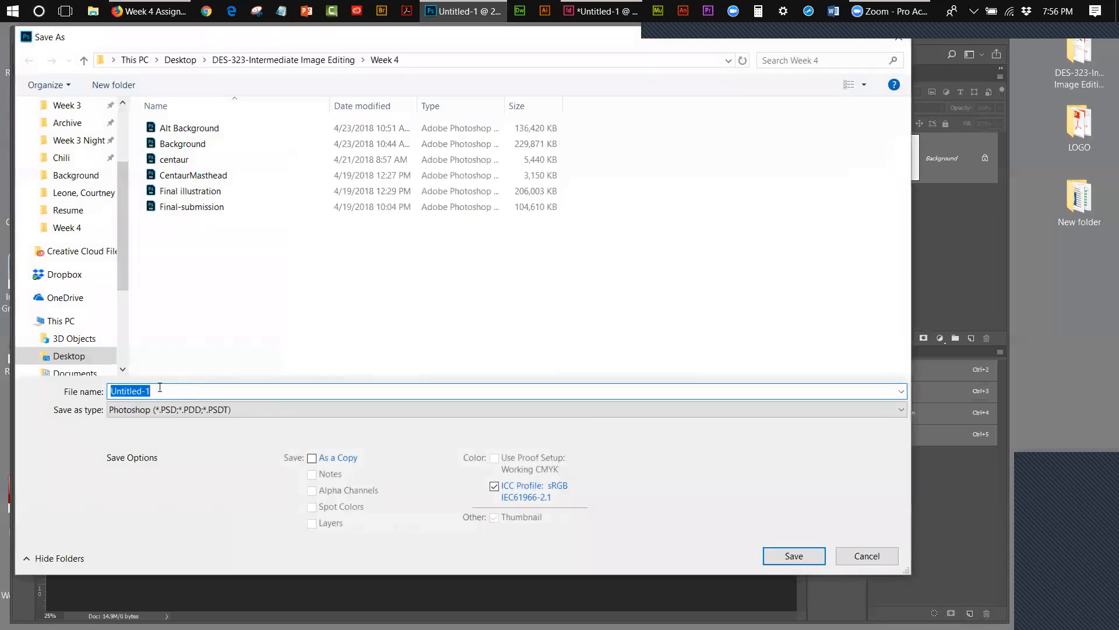
{"action": "type", "text": "final"}
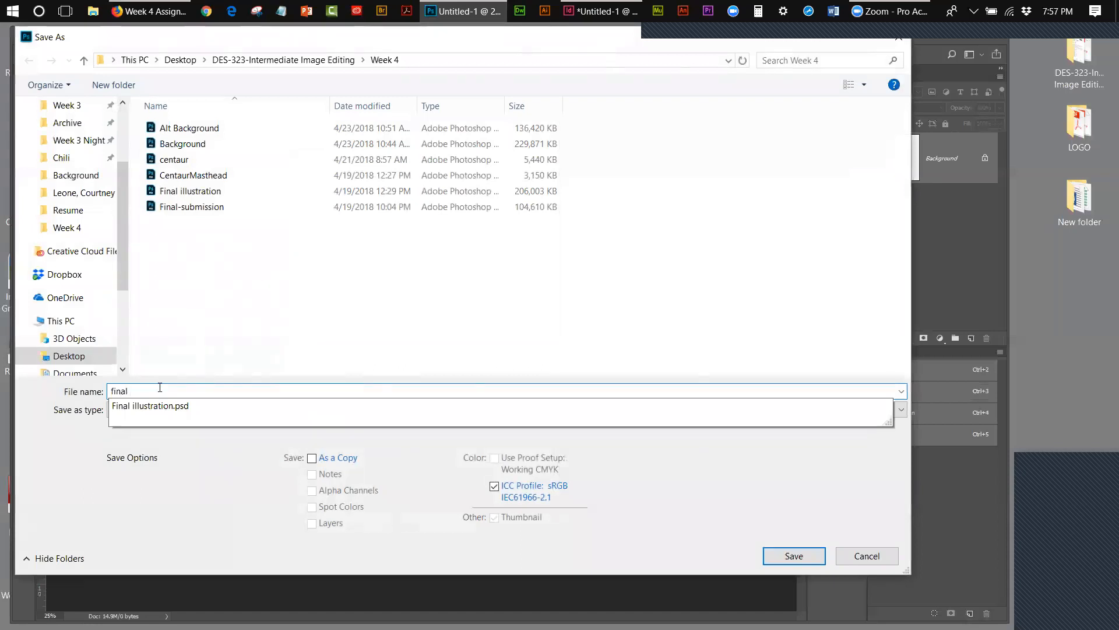
{"action": "key", "text": "BackSpace"}
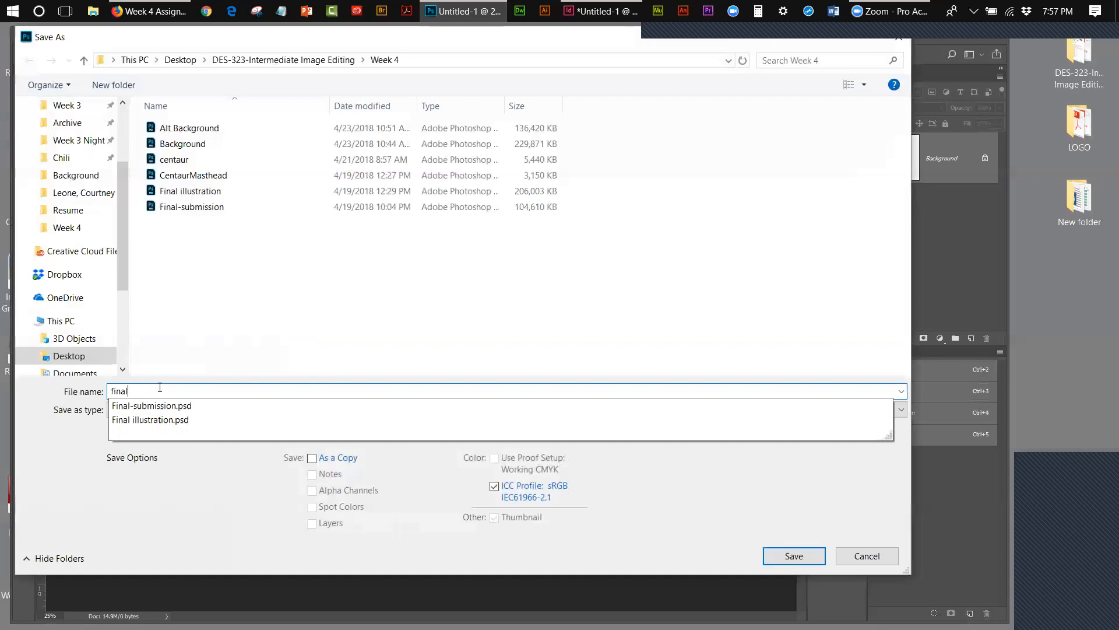
{"action": "type", "text": "_"}
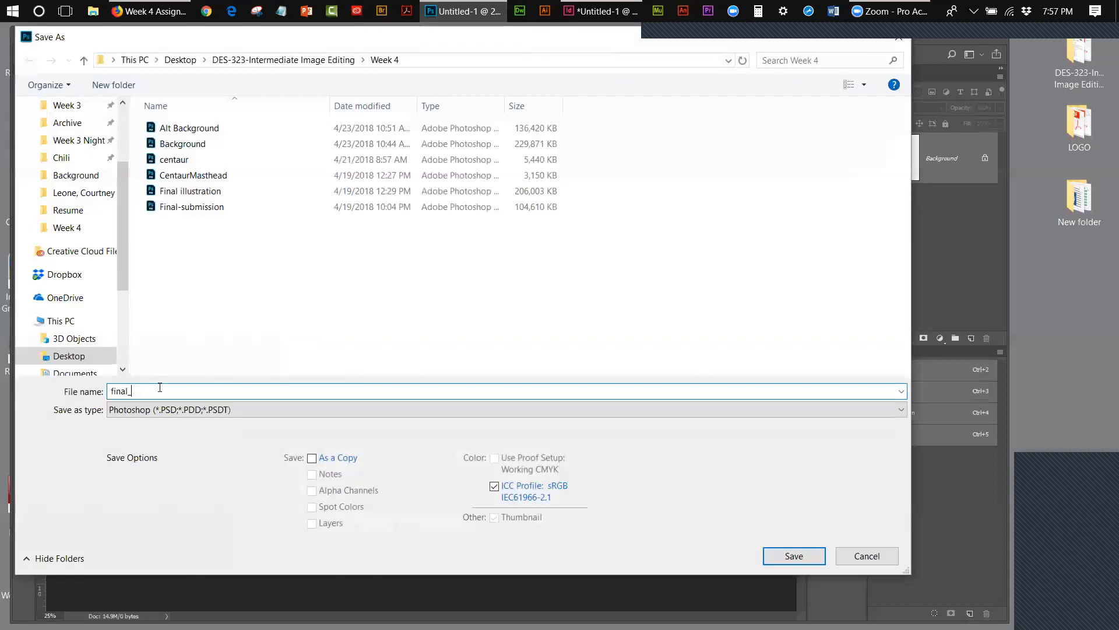
{"action": "type", "text": "cover-art"}
{"action": "key", "text": "Tab"}
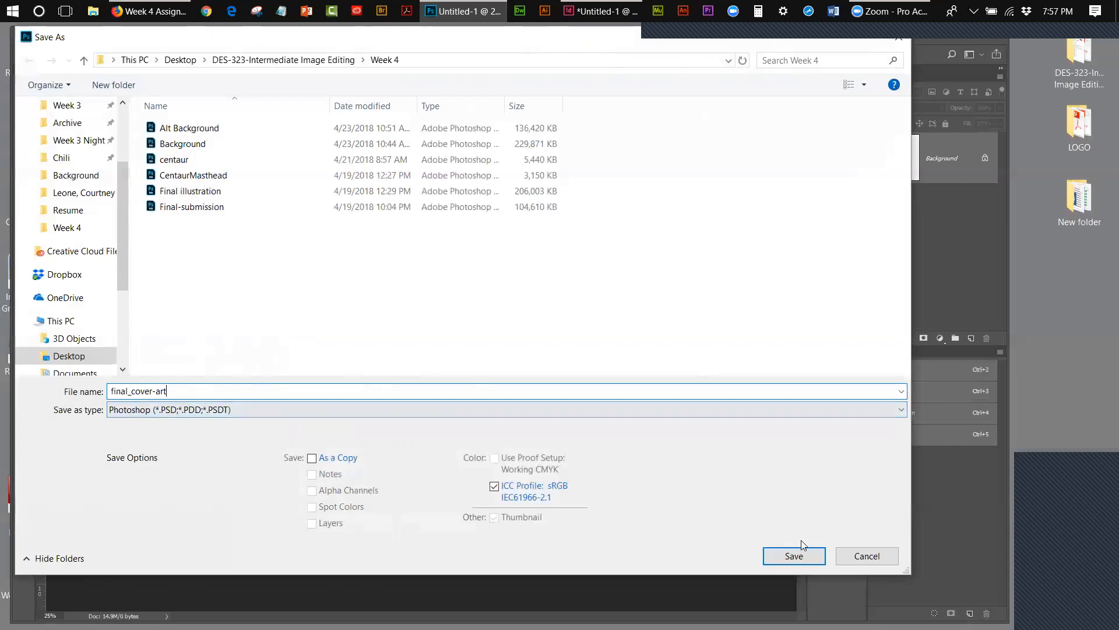
{"action": "left_click", "coordinate": [803, 556]}
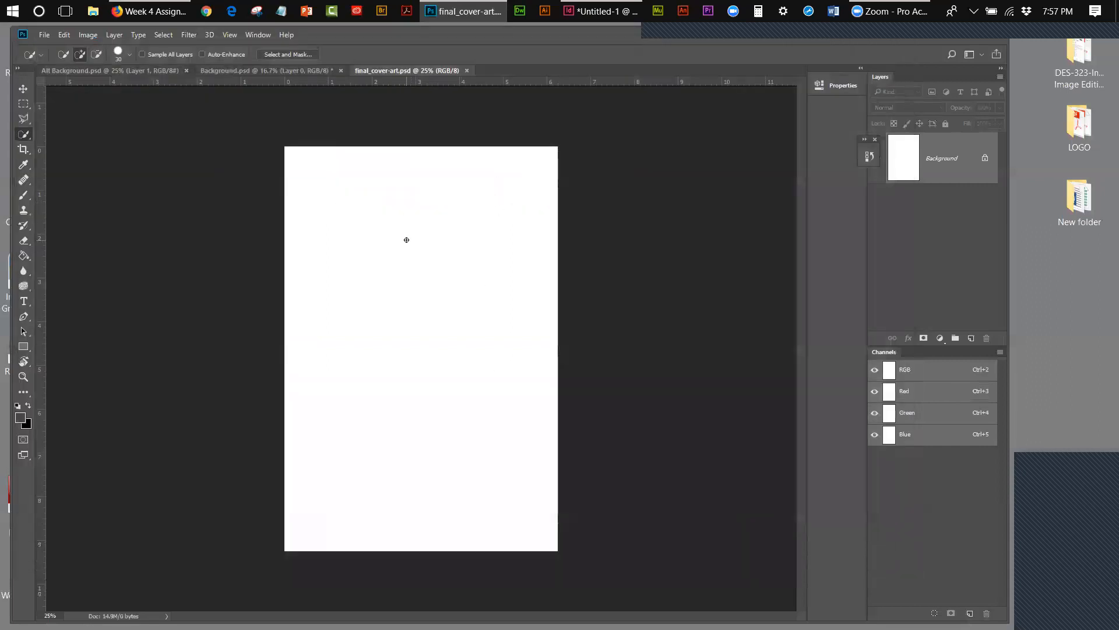
{"action": "left_click", "coordinate": [42, 37]}
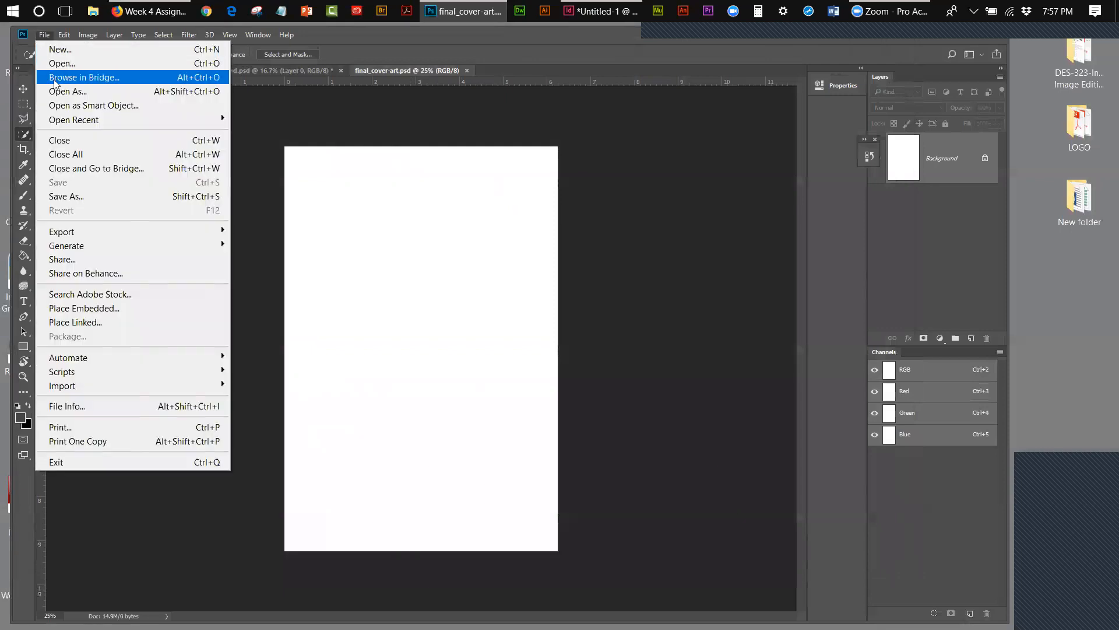
{"action": "left_click", "coordinate": [59, 63]}
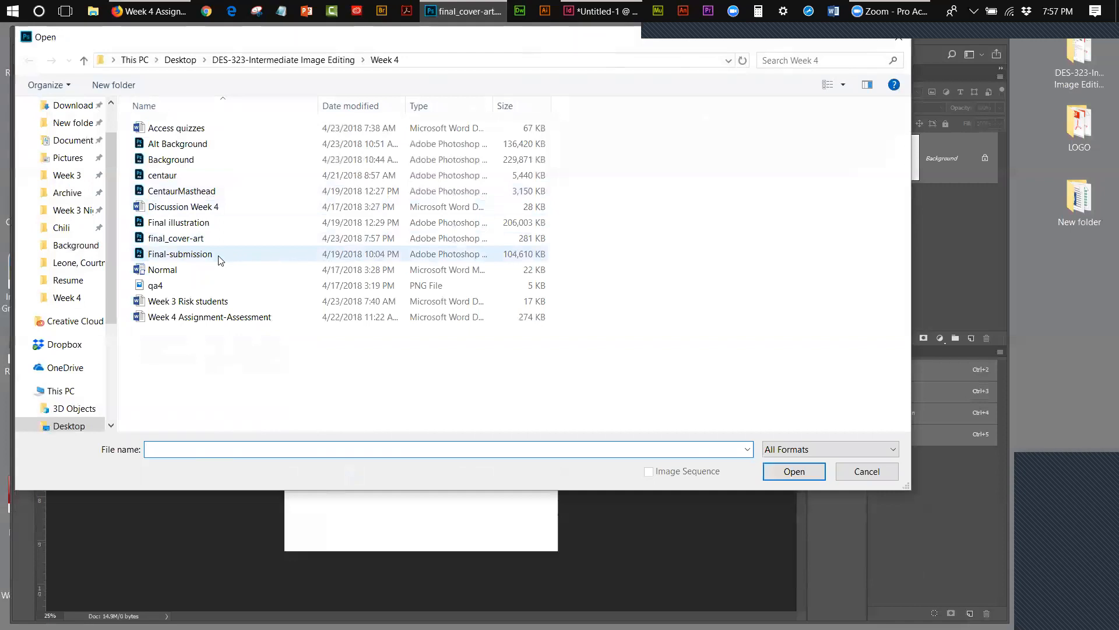
{"action": "left_click", "coordinate": [161, 286]}
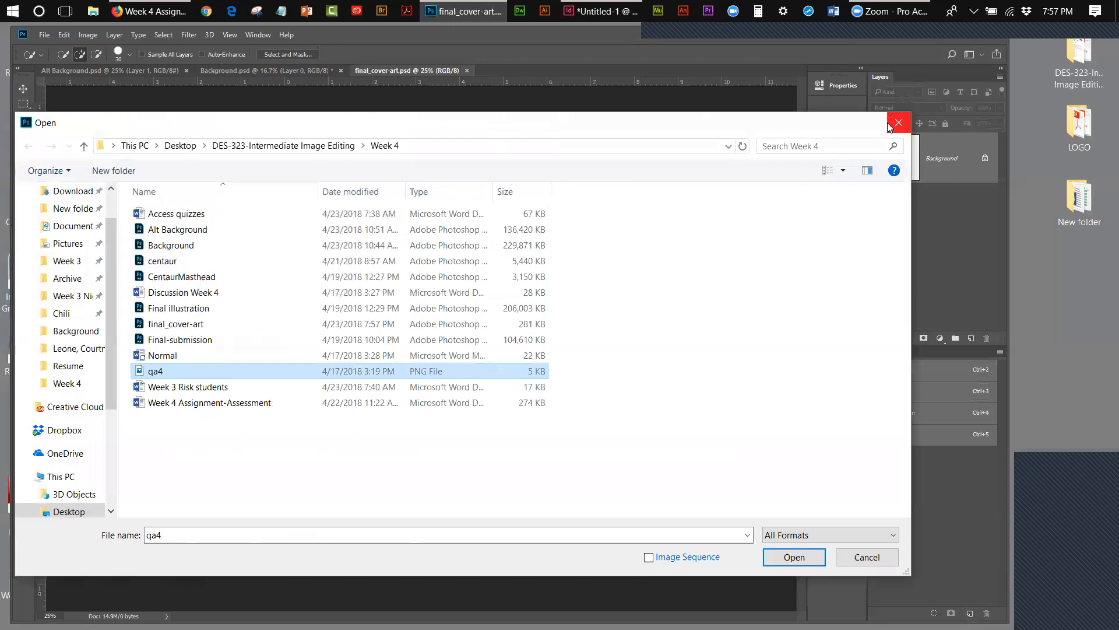
{"action": "left_click", "coordinate": [898, 122]}
Open the DES-323 course folder from the desktop, go into Week 4 and preview the qa4 image.
{"action": "left_click", "coordinate": [1083, 55]}
{"action": "double_click", "coordinate": [1083, 54]}
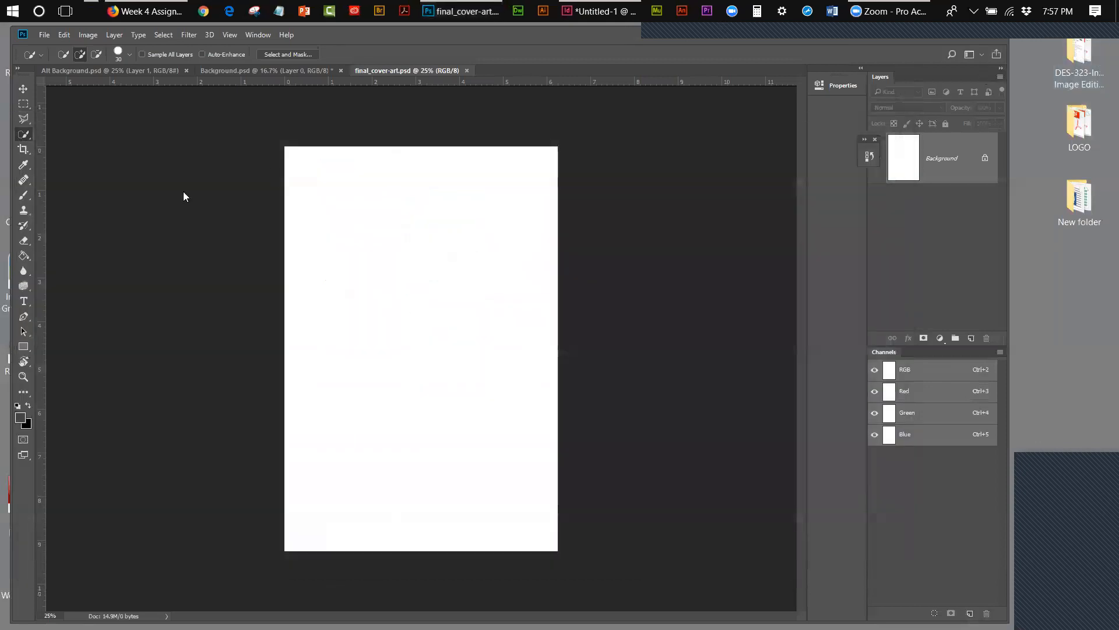
{"action": "double_click", "coordinate": [418, 222]}
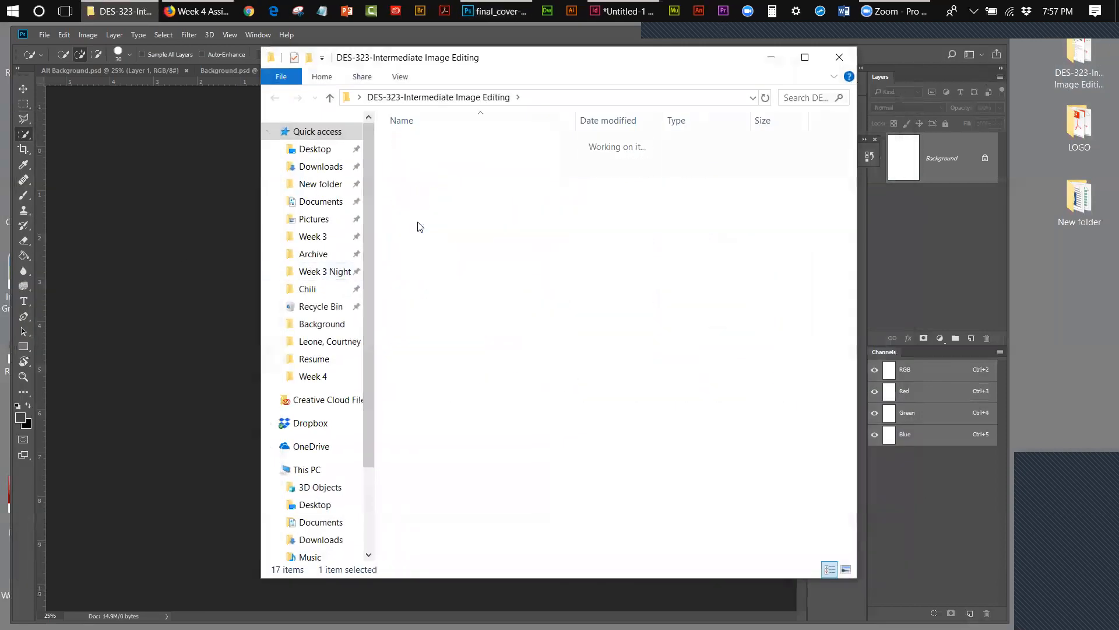
{"action": "left_click", "coordinate": [417, 301]}
{"action": "double_click", "coordinate": [417, 301]}
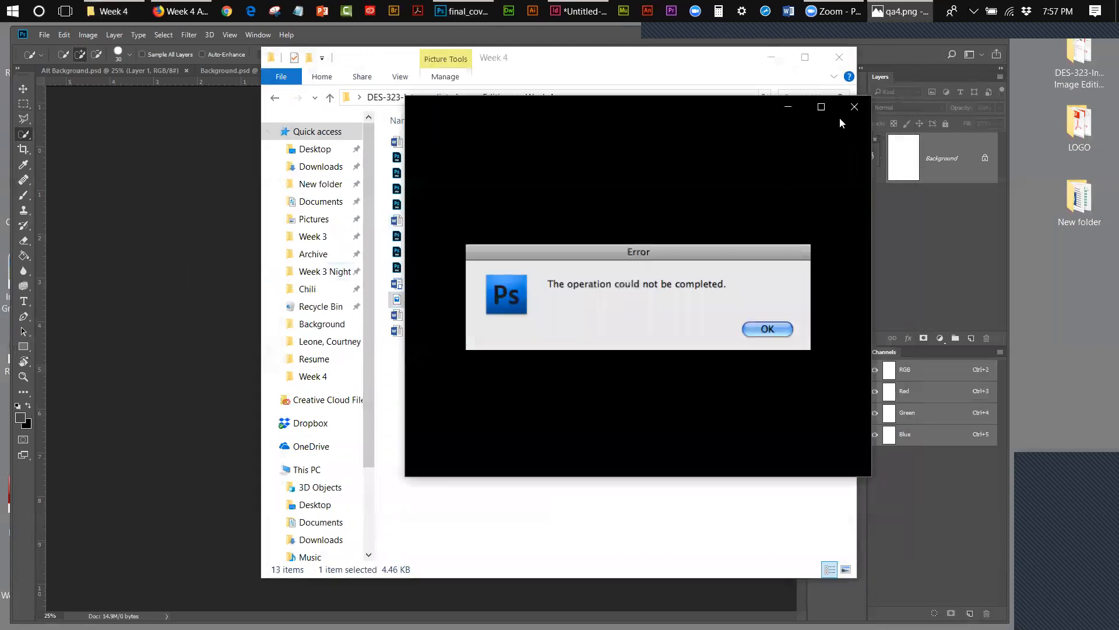
{"action": "left_click", "coordinate": [854, 107]}
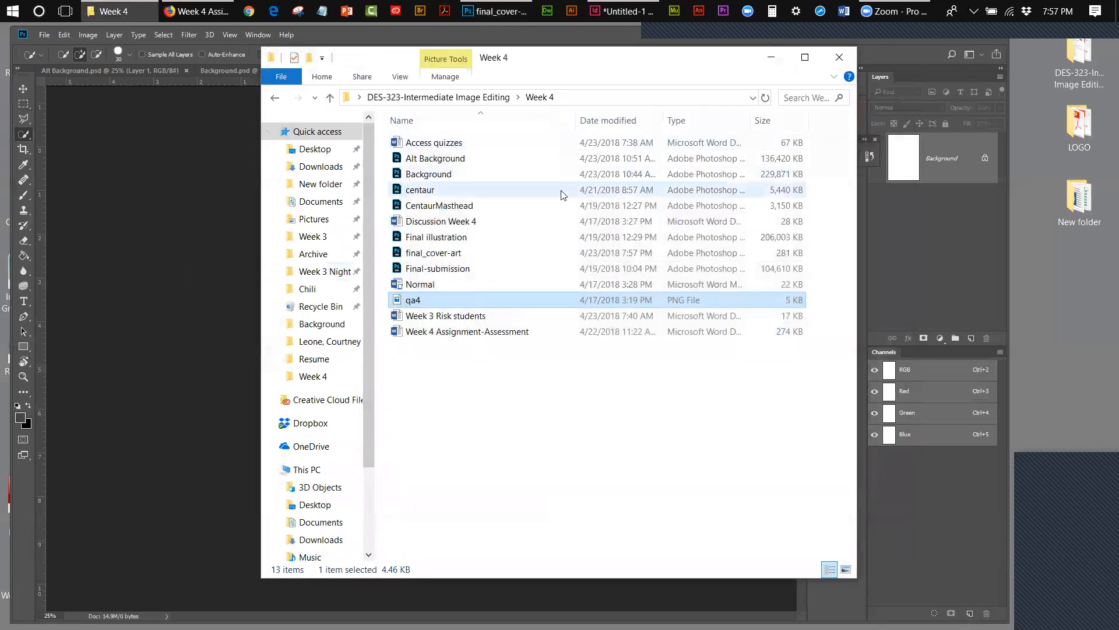
Look through the Week 3 Background folder and the save subfolders of Horse and Human for source images.
{"action": "left_click", "coordinate": [497, 102]}
{"action": "double_click", "coordinate": [433, 205]}
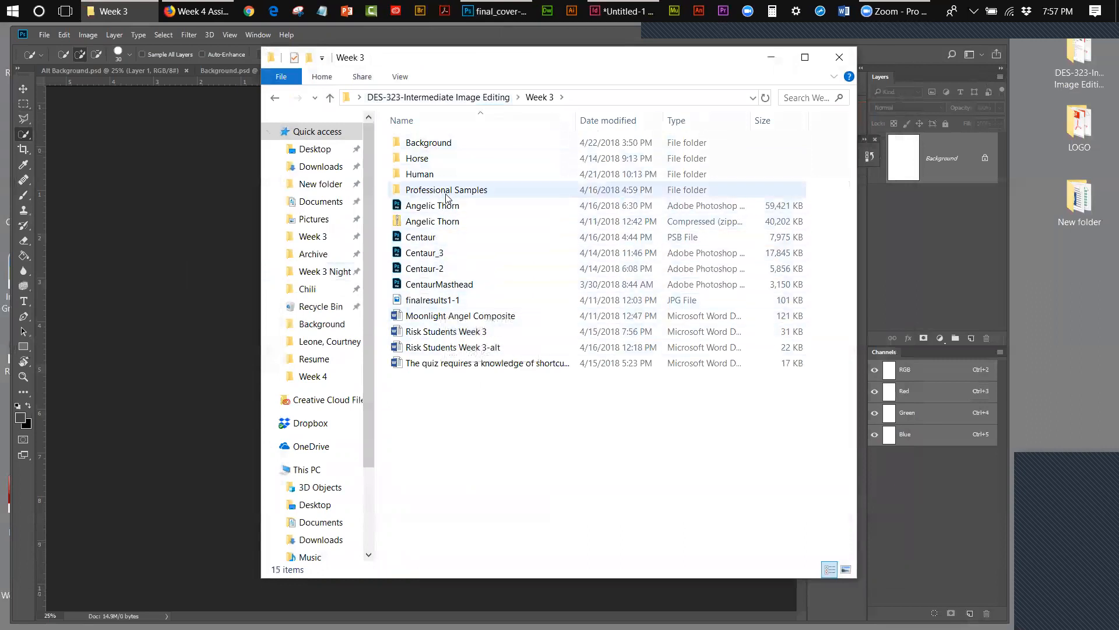
{"action": "double_click", "coordinate": [423, 147]}
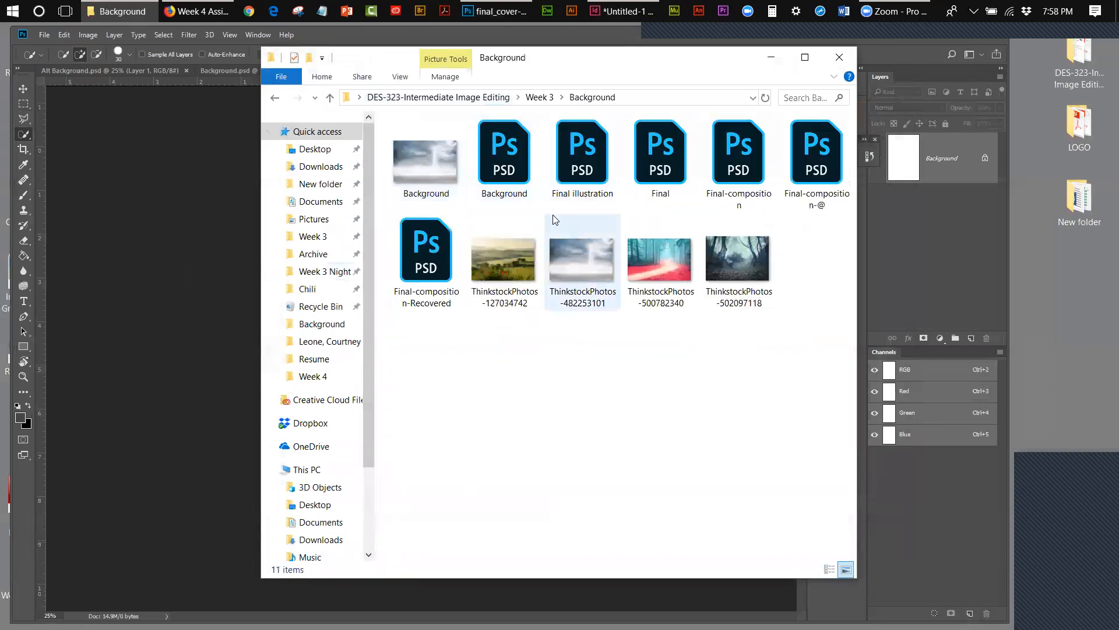
{"action": "left_click", "coordinate": [540, 97]}
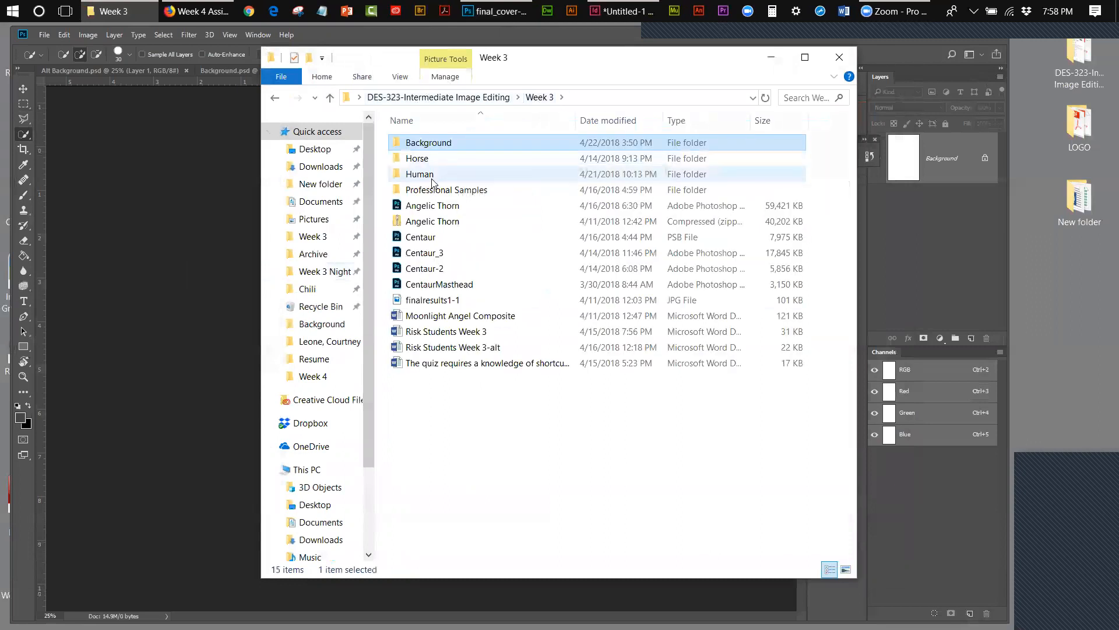
{"action": "double_click", "coordinate": [418, 158]}
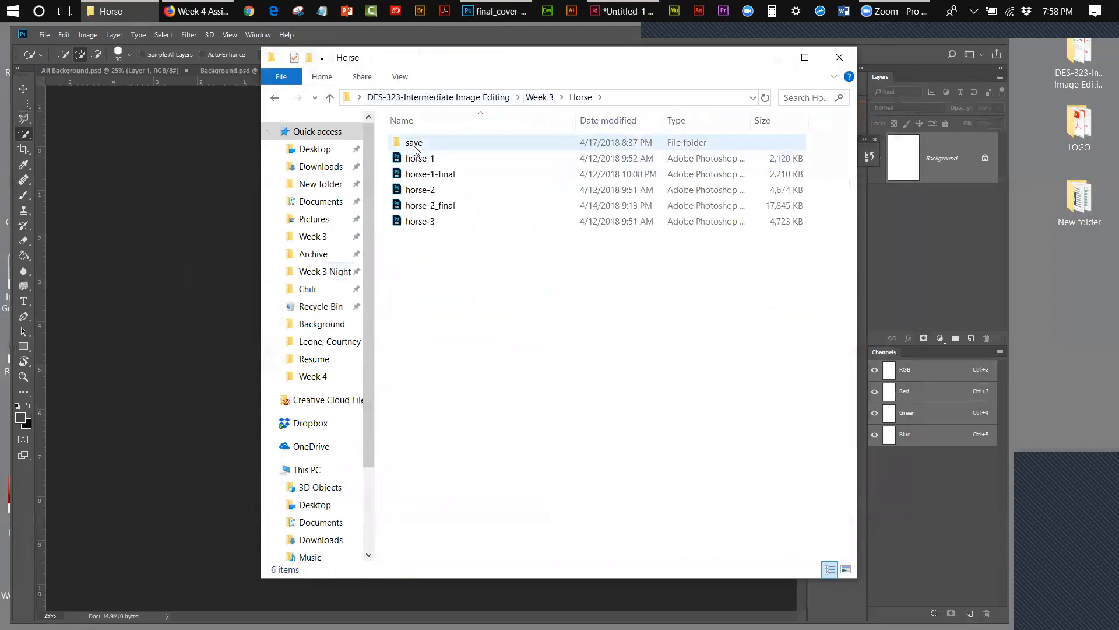
{"action": "double_click", "coordinate": [414, 145]}
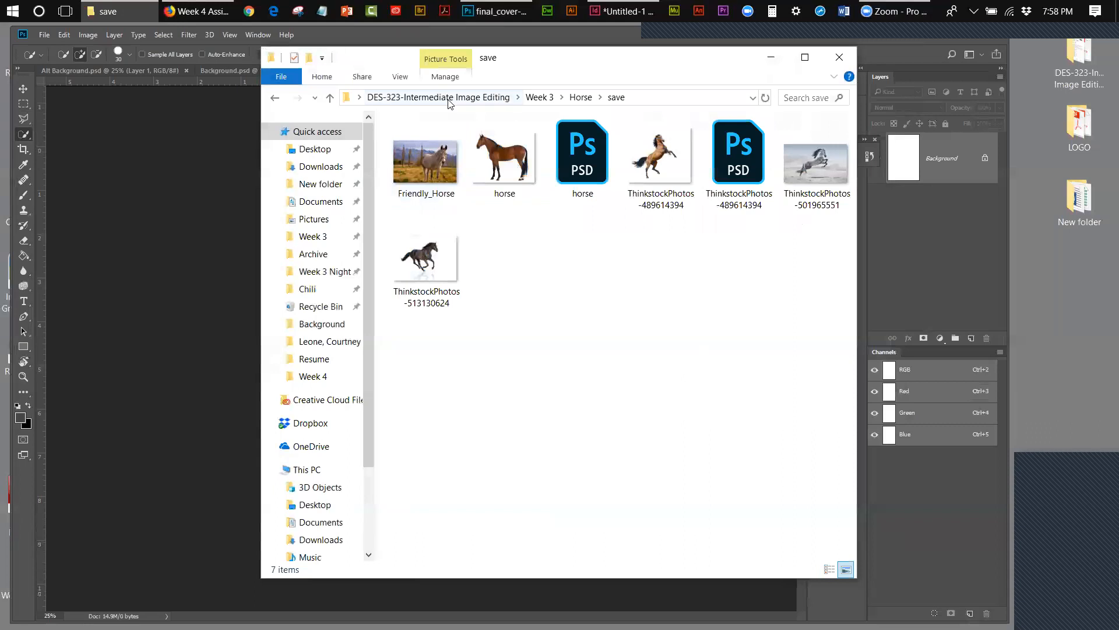
{"action": "left_click", "coordinate": [550, 100]}
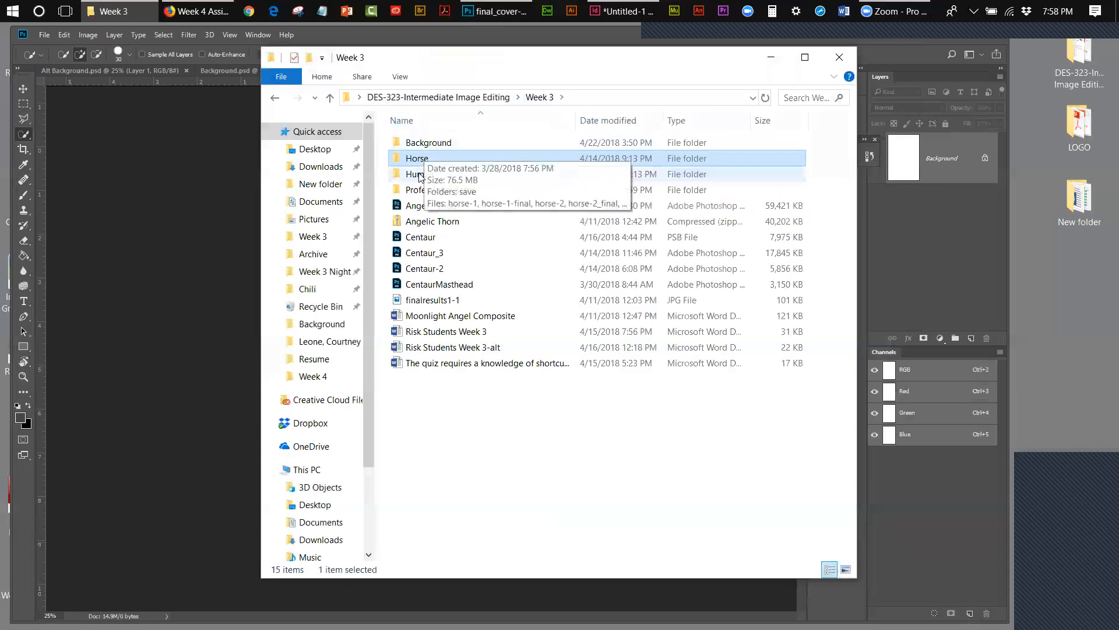
{"action": "double_click", "coordinate": [420, 175]}
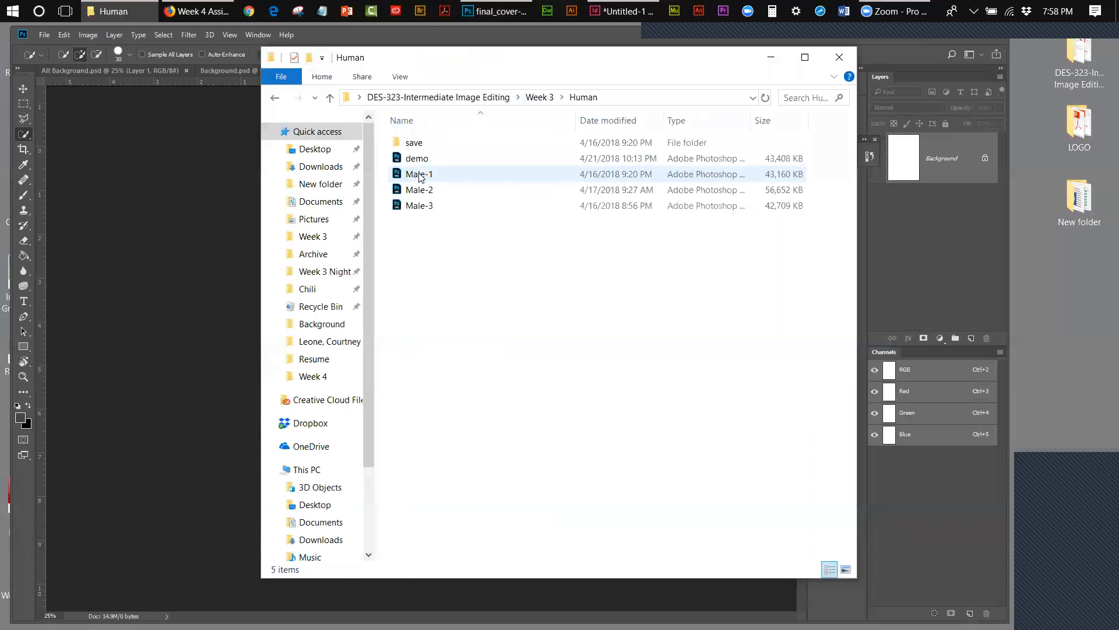
{"action": "double_click", "coordinate": [418, 144]}
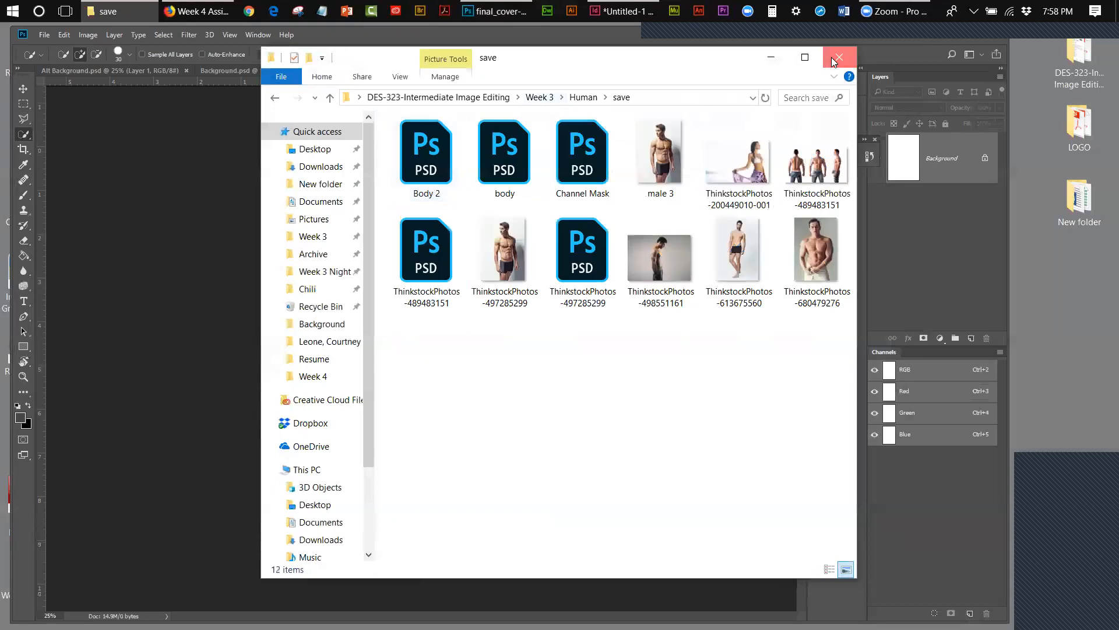
Go back to the DES-323 course folder and preview the attachment-2 image.
{"action": "left_click", "coordinate": [438, 97]}
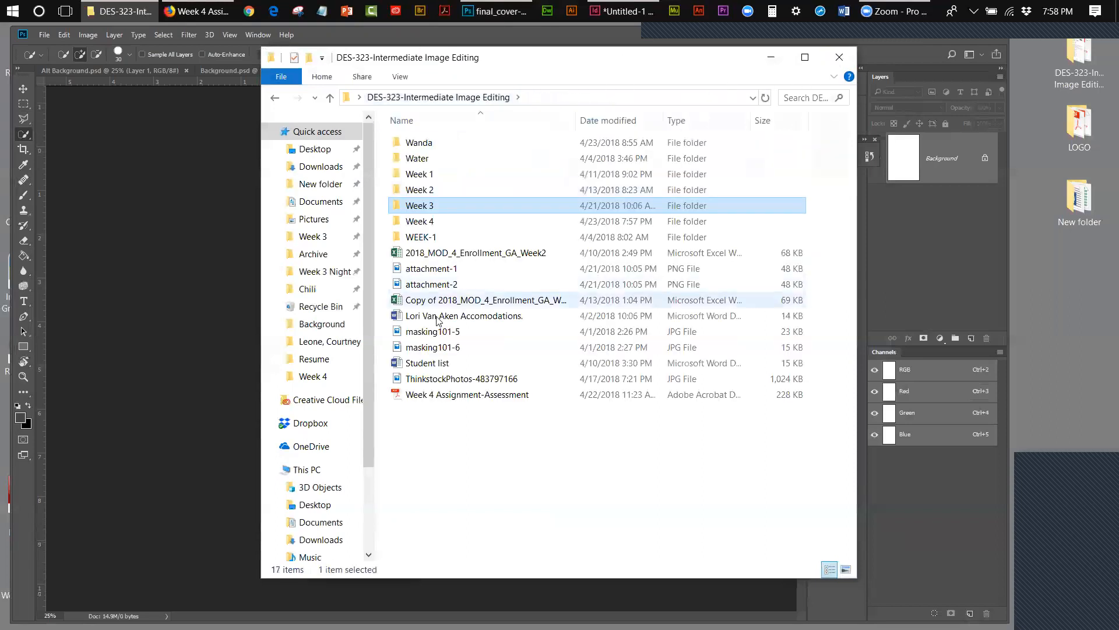
{"action": "double_click", "coordinate": [426, 285]}
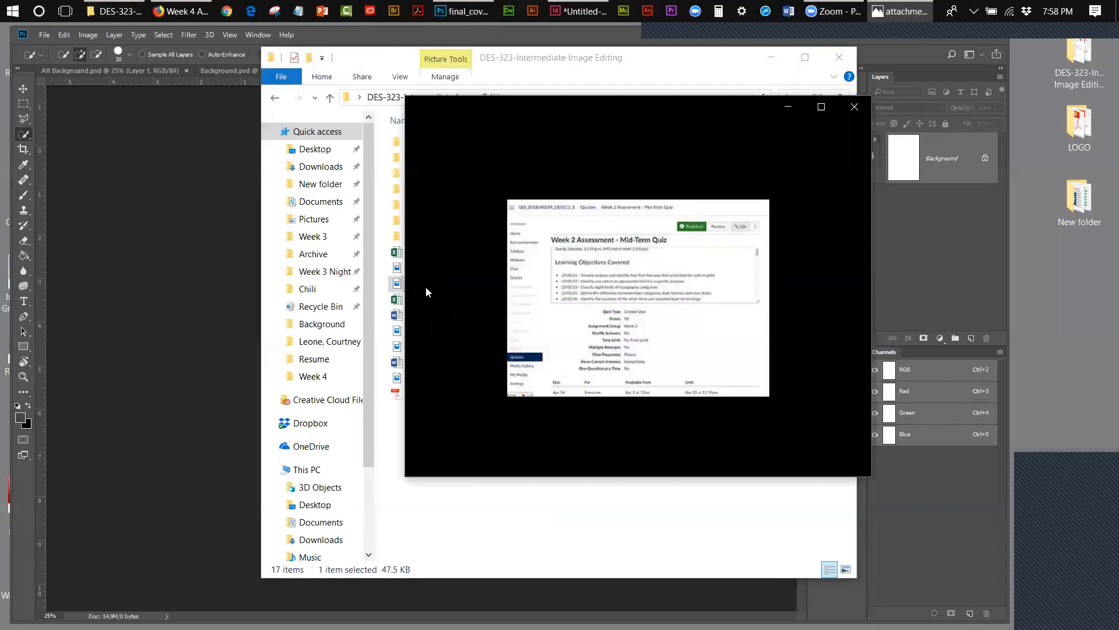
{"action": "left_click", "coordinate": [853, 107]}
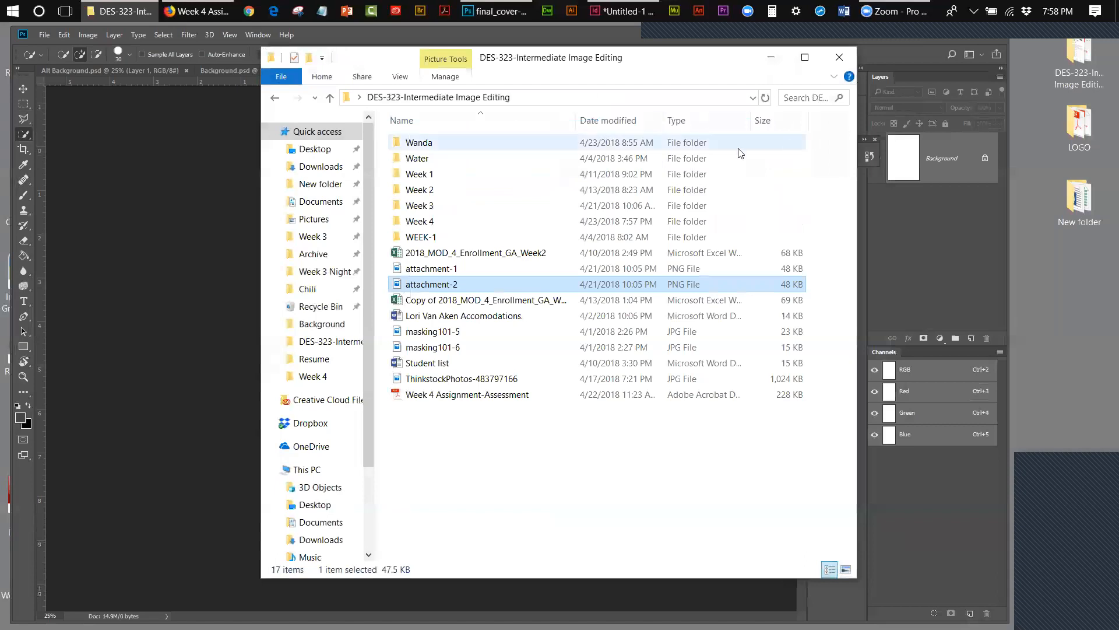
Open the CentaurMasthead file from the Week 4 folder in Photoshop.
{"action": "double_click", "coordinate": [414, 222]}
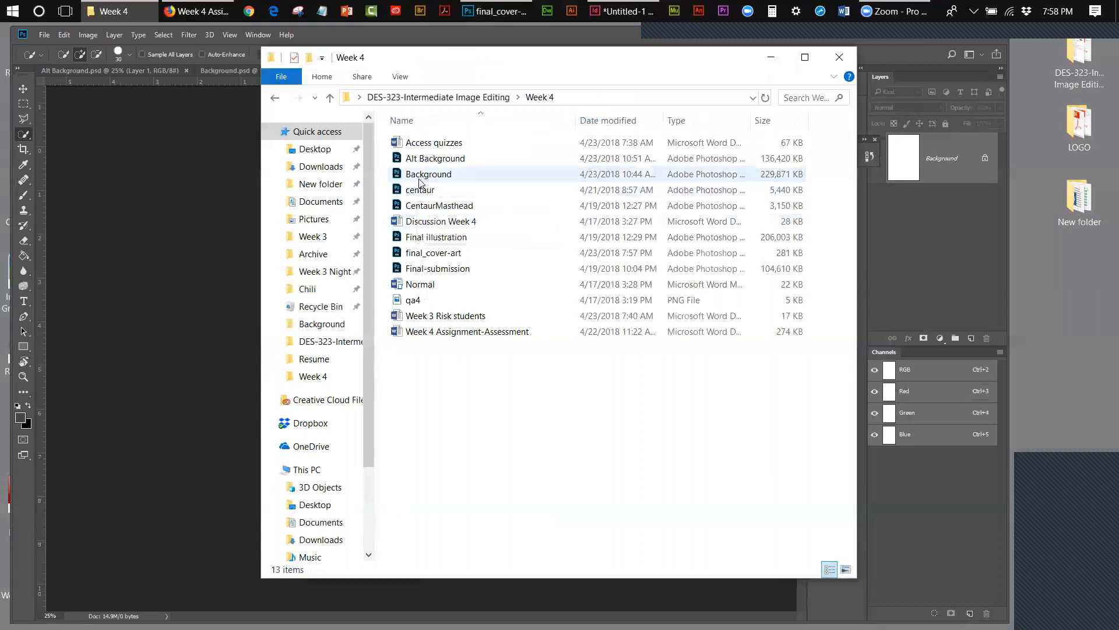
{"action": "double_click", "coordinate": [416, 207]}
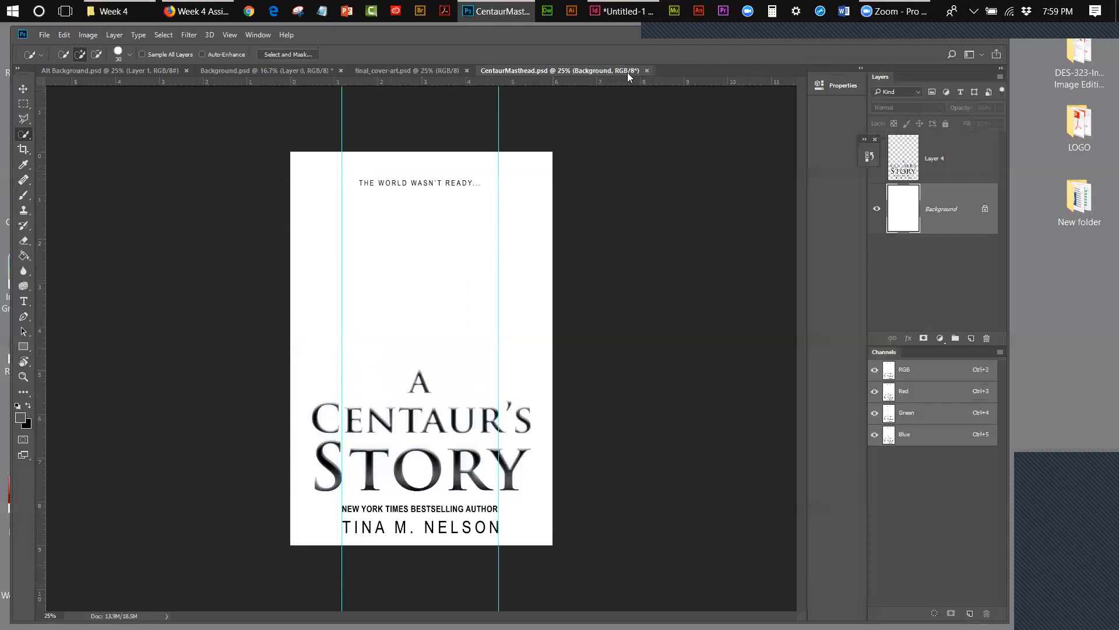
Close the CentaurMasthead document and place the CentaurMasthead file as an embedded object in final_cover-art.psd.
{"action": "left_click", "coordinate": [647, 70]}
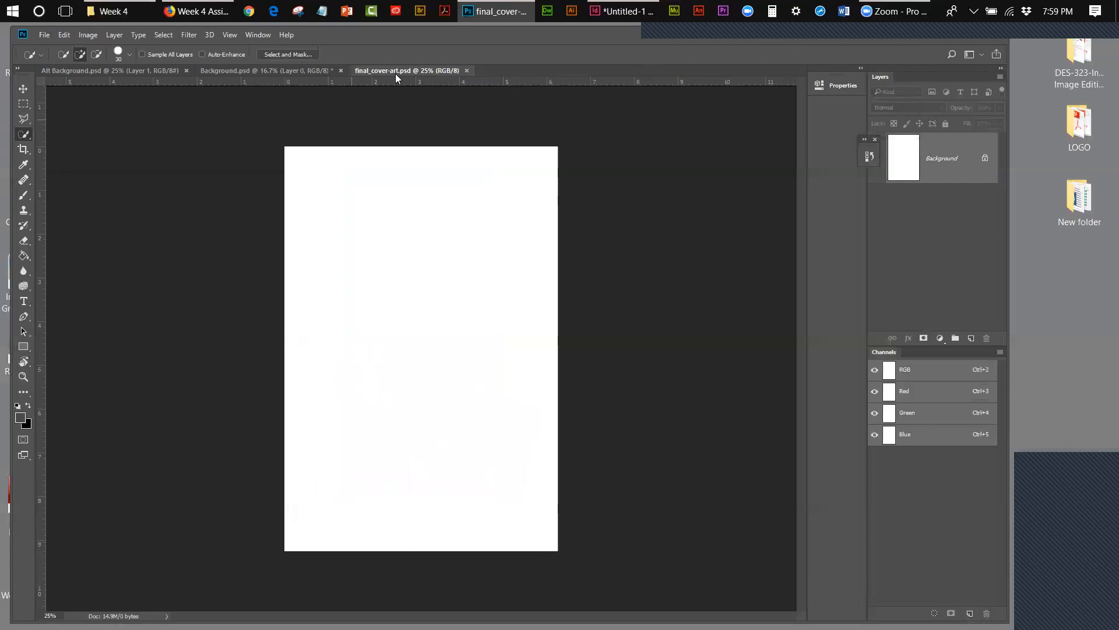
{"action": "left_click", "coordinate": [44, 35]}
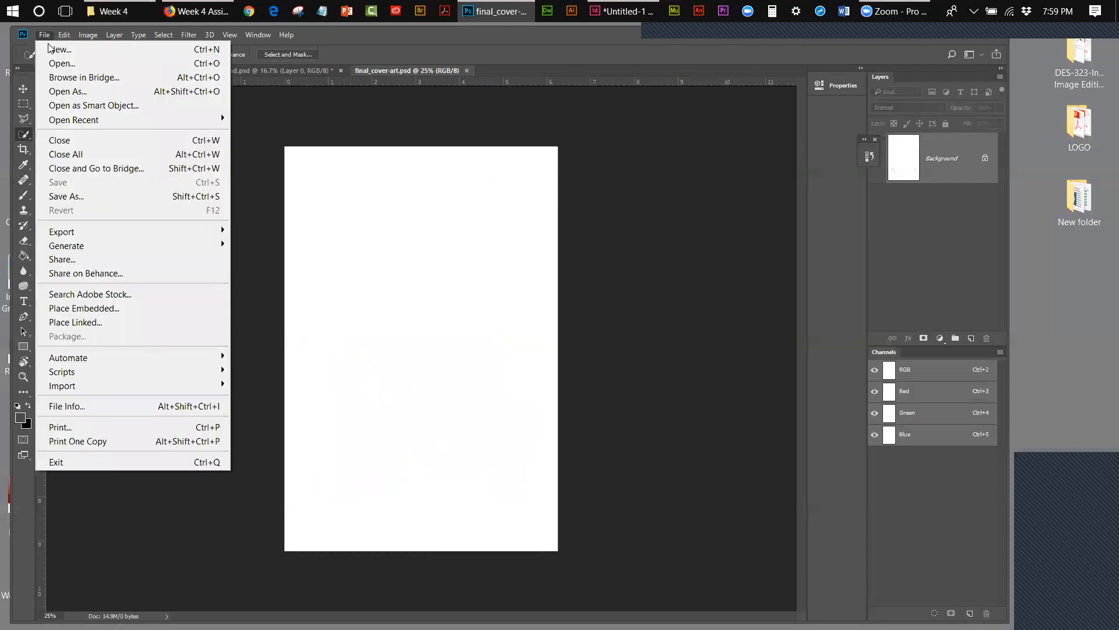
{"action": "left_click", "coordinate": [77, 308]}
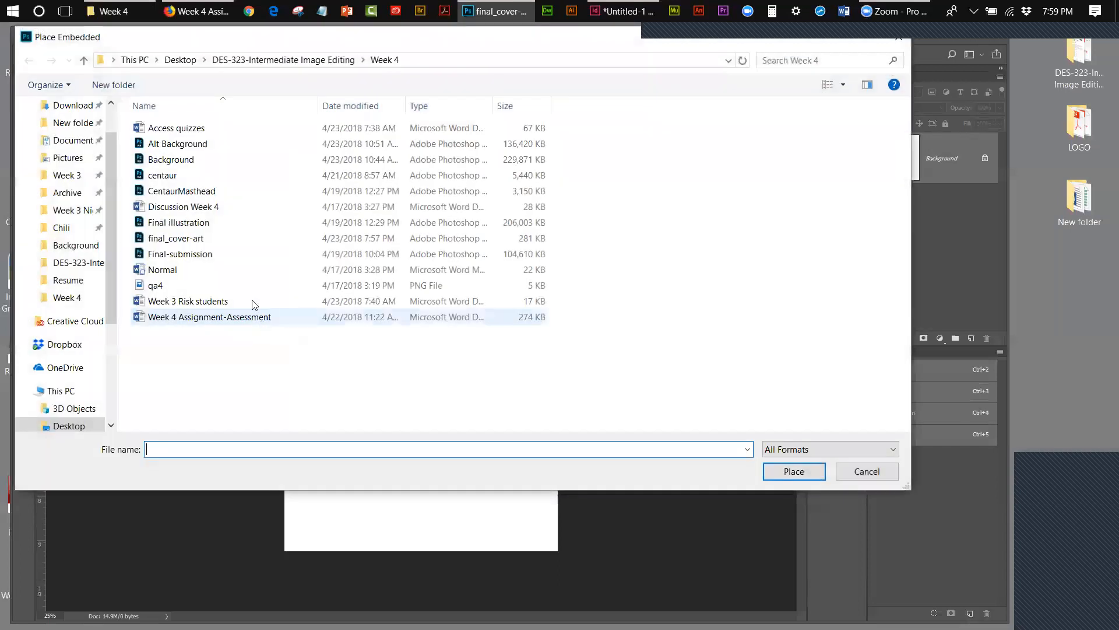
{"action": "left_click", "coordinate": [183, 193]}
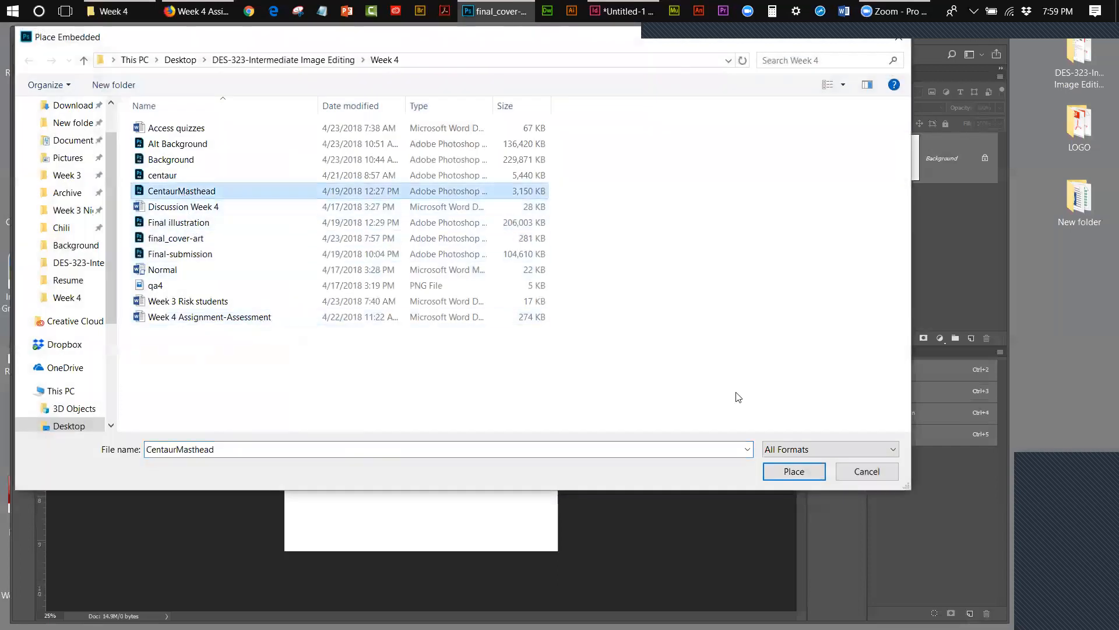
{"action": "left_click", "coordinate": [773, 471]}
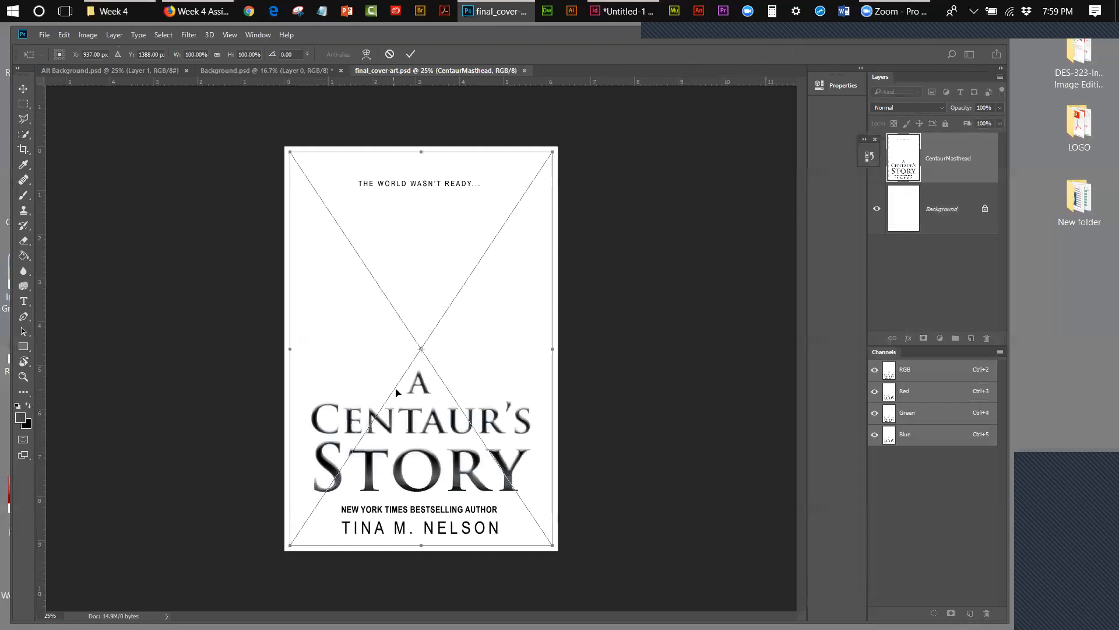
{"action": "left_click", "coordinate": [23, 90]}
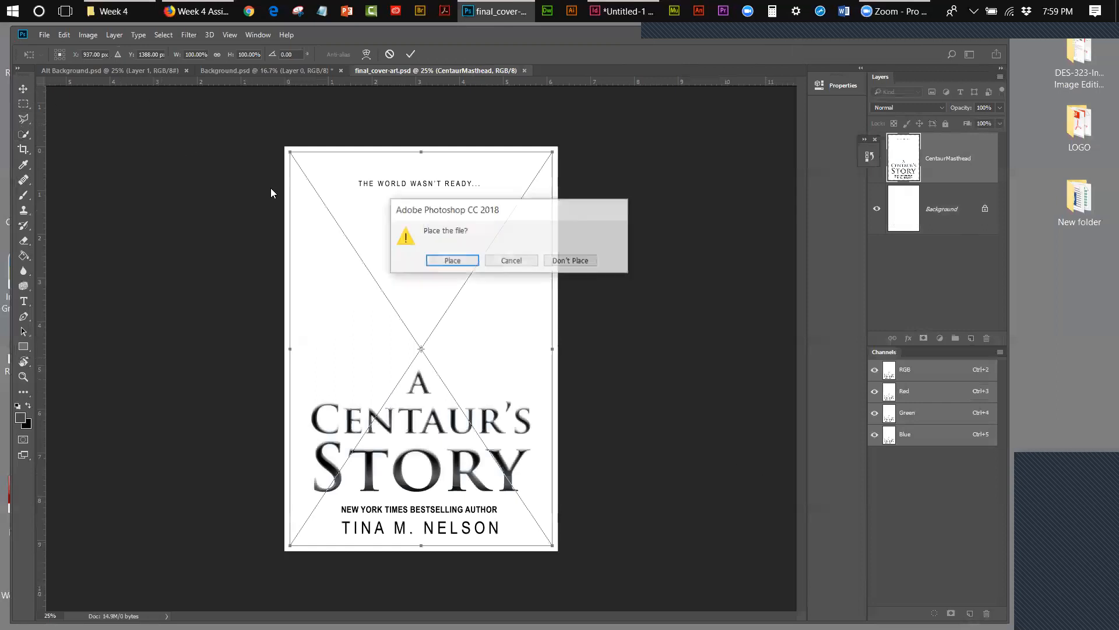
{"action": "left_click", "coordinate": [458, 327]}
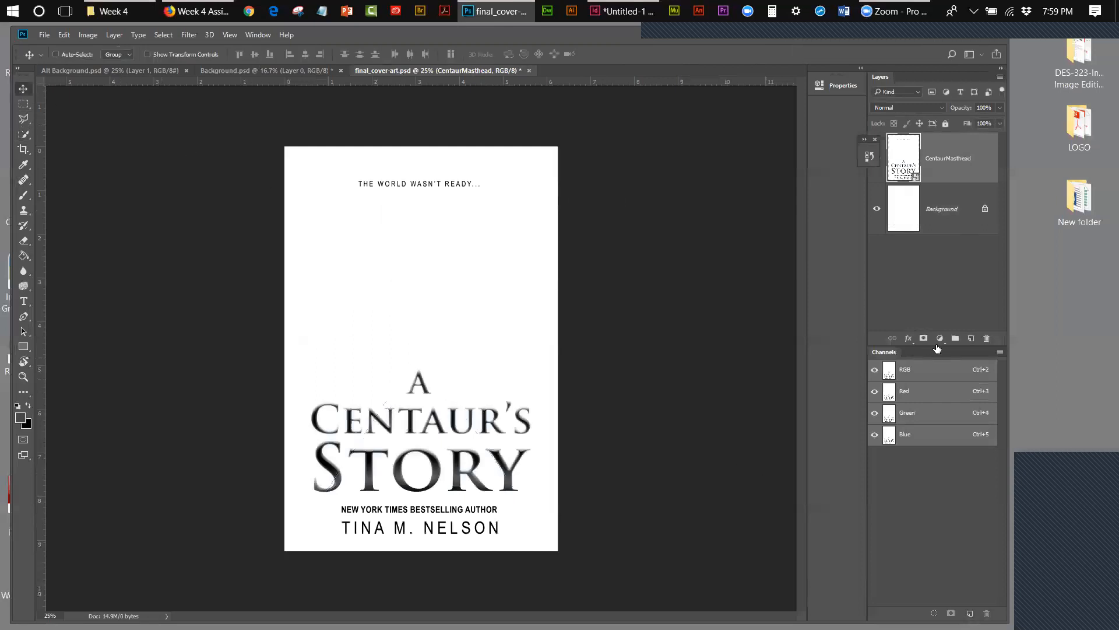
Move the placed masthead straight up until the title "A Centaur's Story" sits near the top edge of the cover.
{"action": "key", "text": "shift+Up"}
{"action": "key", "text": "shift+Up"}
{"action": "key", "text": "shift+Up"}
{"action": "key", "text": "shift+Up"}
{"action": "key", "text": "shift+Up"}
{"action": "key", "text": "shift+Up"}
{"action": "key", "text": "shift+Up"}
{"action": "key", "text": "shift+Up"}
{"action": "key", "text": "shift+Up"}
{"action": "key", "text": "shift+Up"}
{"action": "key", "text": "shift+Up"}
{"action": "key", "text": "shift+Up"}
{"action": "key", "text": "shift+Up"}
{"action": "key", "text": "shift+Up"}
{"action": "key", "text": "shift+Up"}
{"action": "key", "text": "shift+Up"}
{"action": "key", "text": "shift+Up"}
{"action": "key", "text": "shift+Up"}
{"action": "key", "text": "shift+Up"}
{"action": "key", "text": "shift+Up"}
{"action": "key", "text": "shift+Up"}
{"action": "key", "text": "shift+Up"}
{"action": "key", "text": "shift+Up"}
{"action": "key", "text": "shift+Up"}
{"action": "key", "text": "shift+Up"}
{"action": "key", "text": "shift+Up"}
{"action": "key", "text": "shift+Up"}
{"action": "key", "text": "shift+Up"}
{"action": "key", "text": "shift+Up"}
{"action": "key", "text": "shift+Up"}
{"action": "key", "text": "shift+Up"}
{"action": "key", "text": "shift+Up"}
{"action": "key", "text": "shift+Up"}
{"action": "key", "text": "shift+Up"}
{"action": "key", "text": "shift+Up"}
{"action": "key", "text": "shift+Up"}
{"action": "key", "text": "shift+Up"}
{"action": "key", "text": "shift+Up"}
{"action": "key", "text": "shift+Up"}
{"action": "key", "text": "shift+Up"}
{"action": "key", "text": "shift+Up"}
{"action": "key", "text": "shift+Up"}
{"action": "key", "text": "shift+Up"}
{"action": "key", "text": "shift+Up"}
{"action": "key", "text": "shift+Up"}
{"action": "key", "text": "shift+Up"}
{"action": "key", "text": "shift+Up"}
{"action": "key", "text": "shift+Up"}
{"action": "key", "text": "shift+Up"}
{"action": "key", "text": "shift+Up"}
{"action": "key", "text": "shift+Up"}
{"action": "key", "text": "shift+Up"}
{"action": "key", "text": "shift+Up"}
{"action": "key", "text": "shift+Up"}
{"action": "key", "text": "shift+Up"}
{"action": "key", "text": "shift+Up"}
{"action": "key", "text": "shift+Up"}
{"action": "key", "text": "shift+Up"}
{"action": "key", "text": "shift+Up"}
{"action": "key", "text": "shift+Up"}
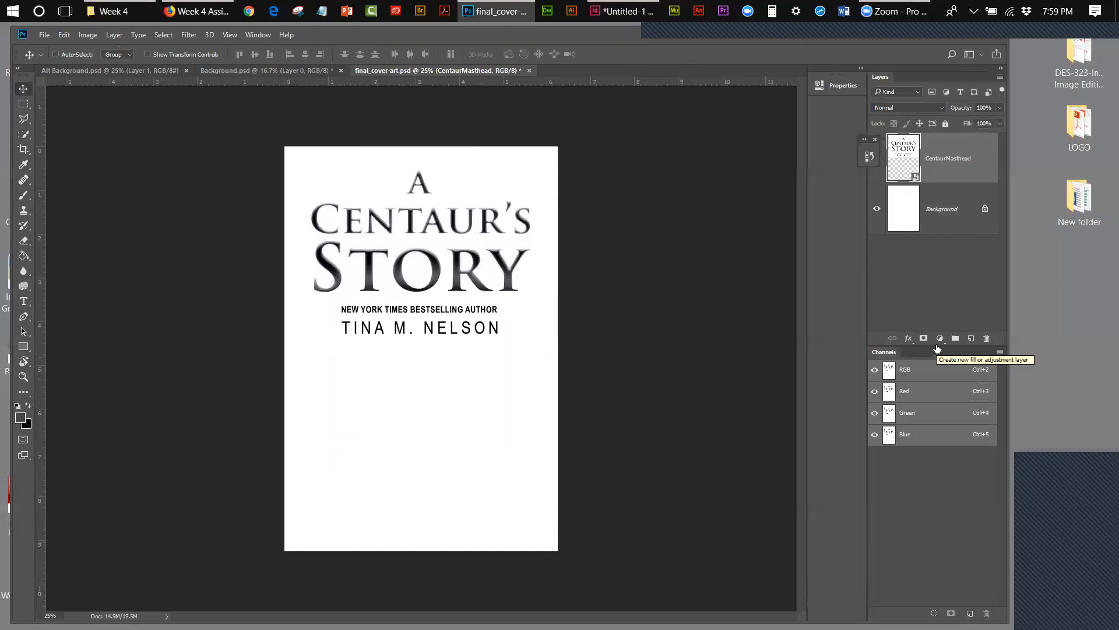
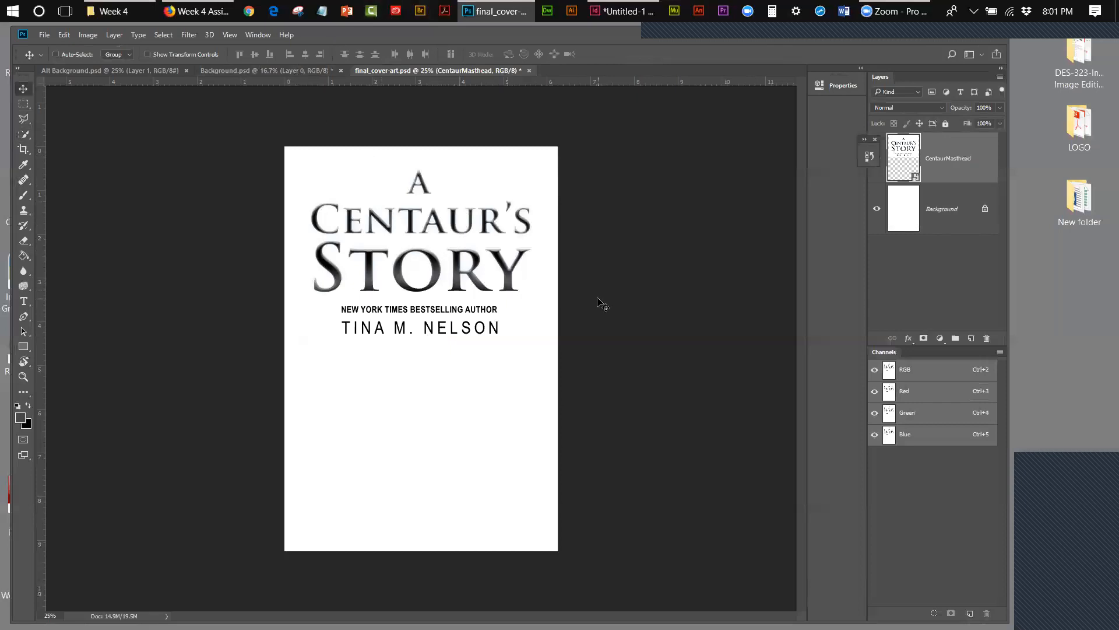
{"action": "key", "text": "Up"}
{"action": "key", "text": "Up"}
{"action": "key", "text": "Up"}
{"action": "key", "text": "Up"}
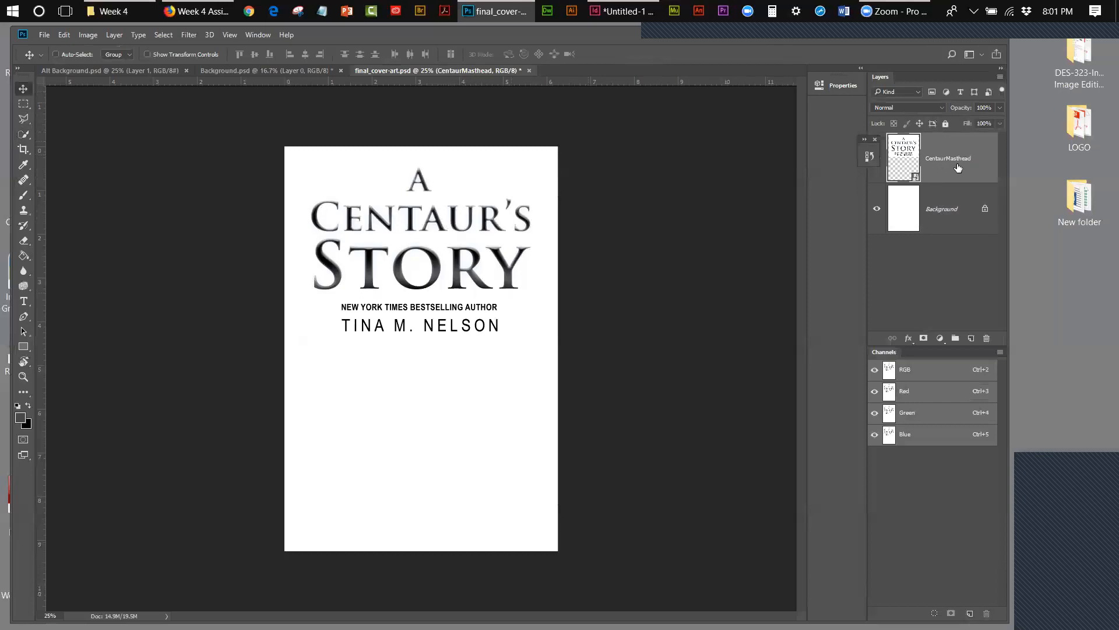
Save final_cover-art.psd with Maximize Compatibility enabled.
{"action": "left_click", "coordinate": [44, 35]}
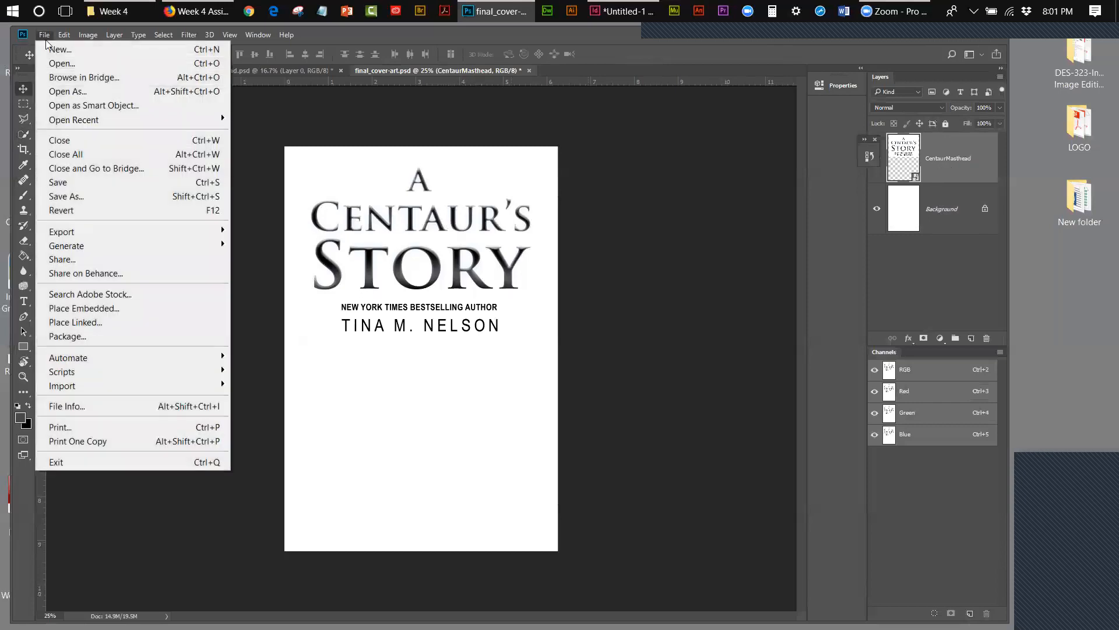
{"action": "left_click", "coordinate": [59, 182]}
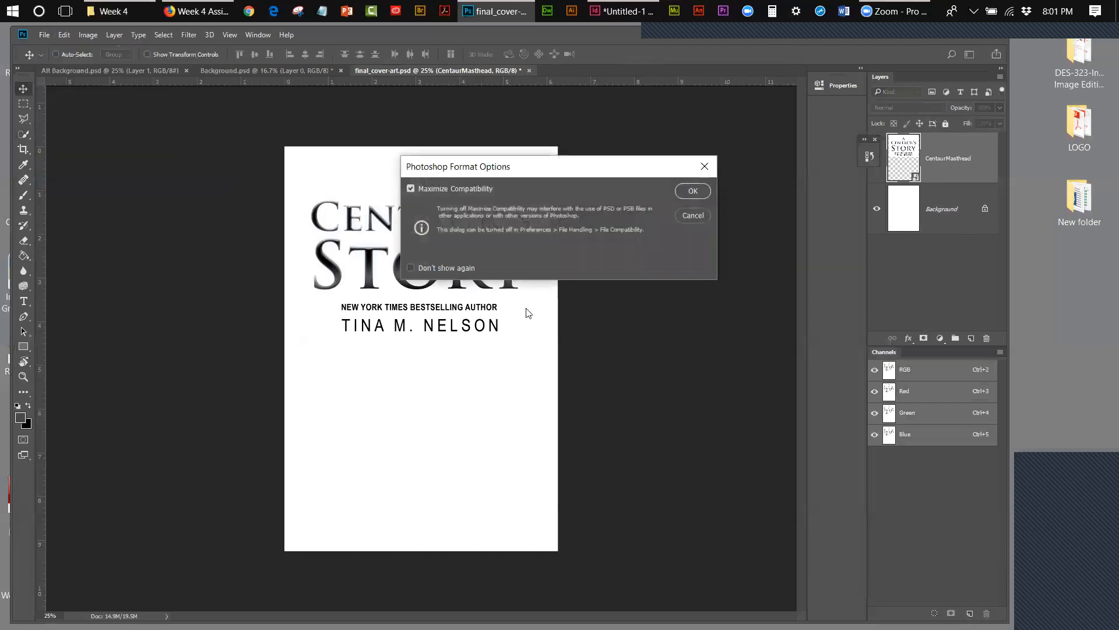
{"action": "left_click", "coordinate": [687, 190]}
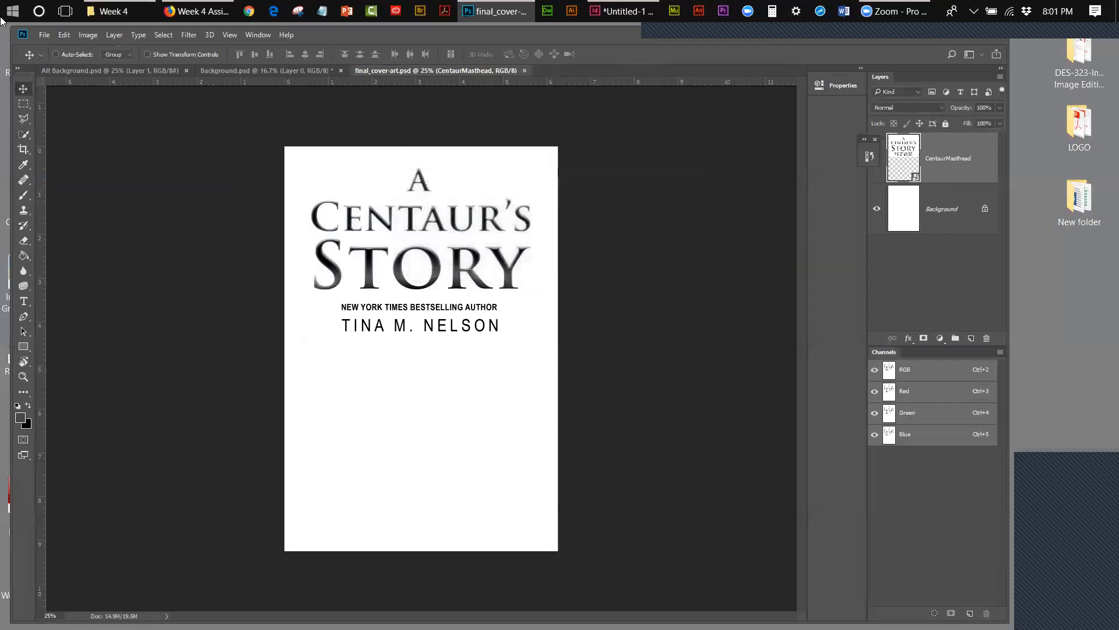
Look at Alt Background.psd, then hide Layer 0 and the masked forest layer in Background.psd.
{"action": "left_click", "coordinate": [66, 73]}
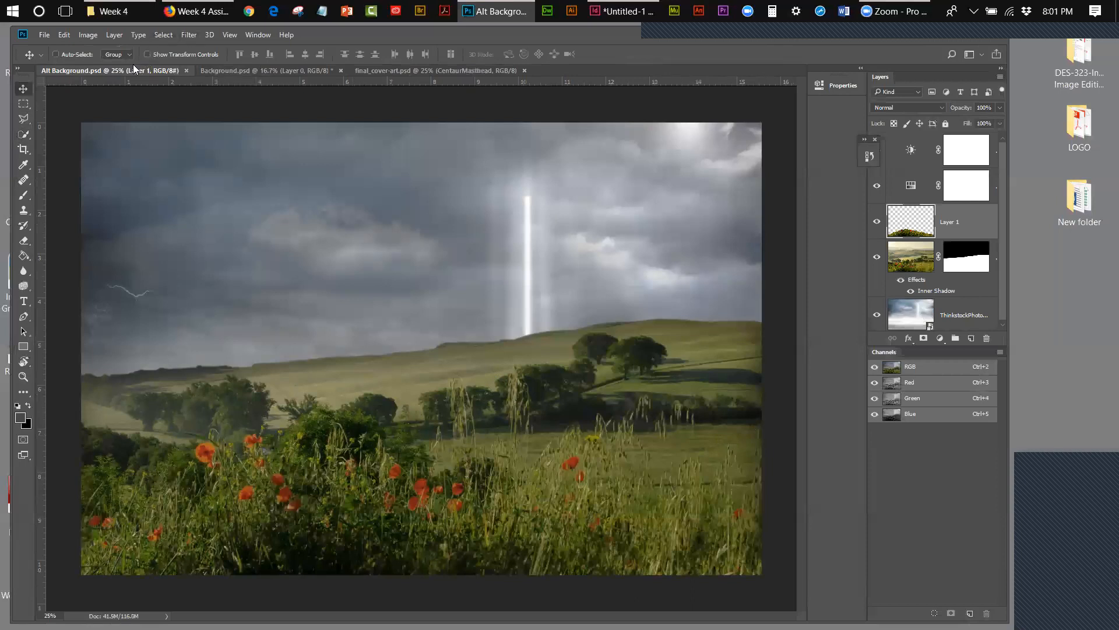
{"action": "left_click", "coordinate": [207, 69]}
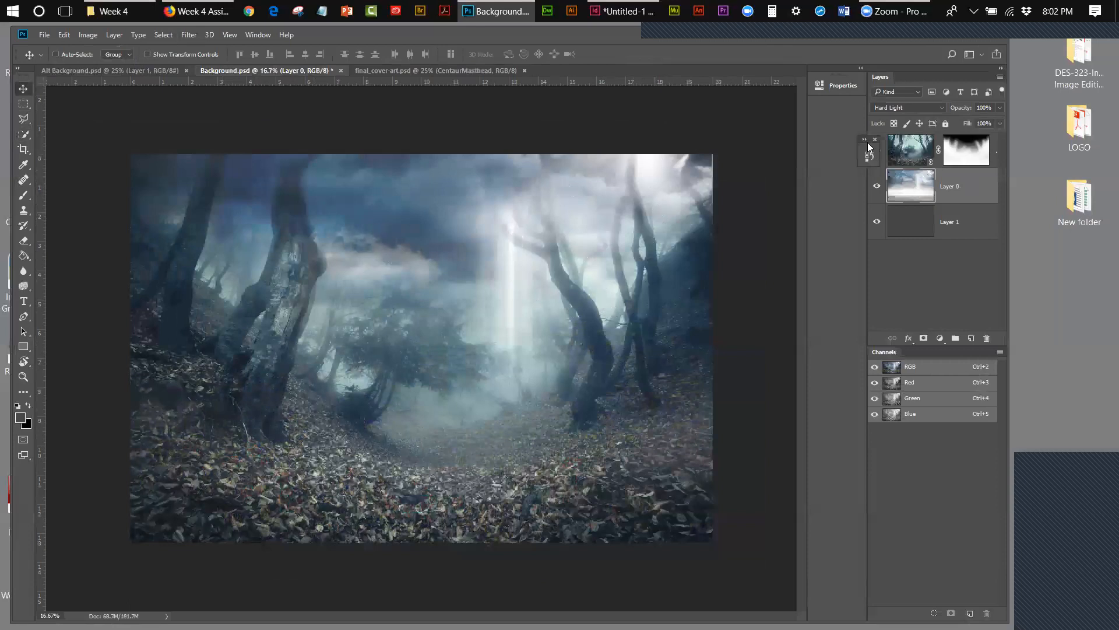
{"action": "left_click_drag", "start_coordinate": [868, 142], "coordinate": [788, 138]}
{"action": "left_click", "coordinate": [877, 186]}
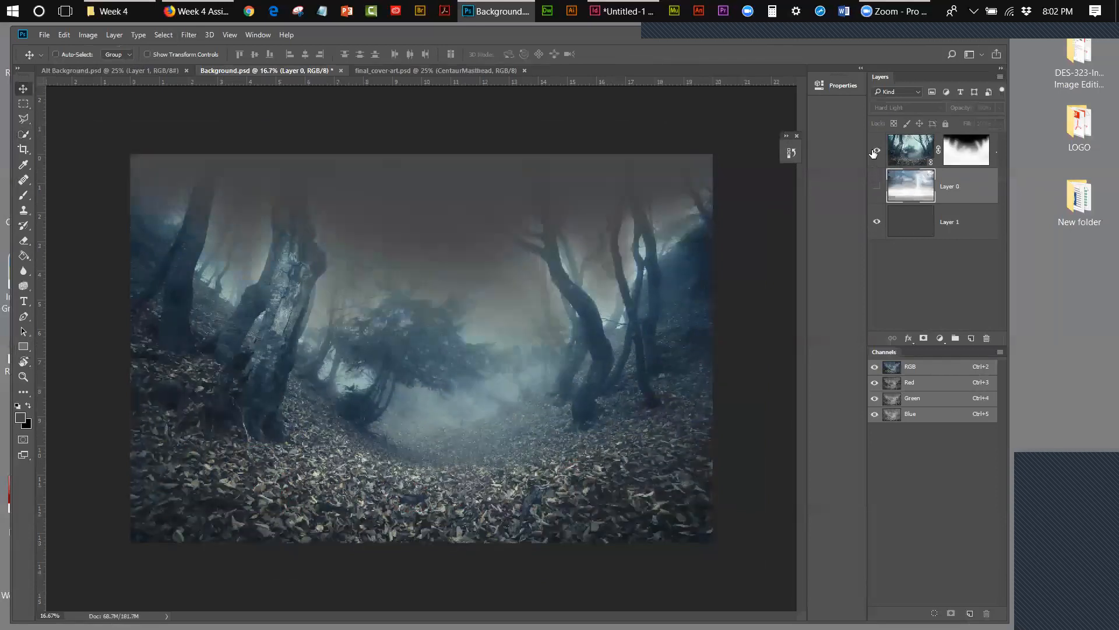
{"action": "left_click", "coordinate": [876, 151]}
Rename Layer 1 as grey and inspect the foreground color in the Color Picker.
{"action": "left_click", "coordinate": [947, 230]}
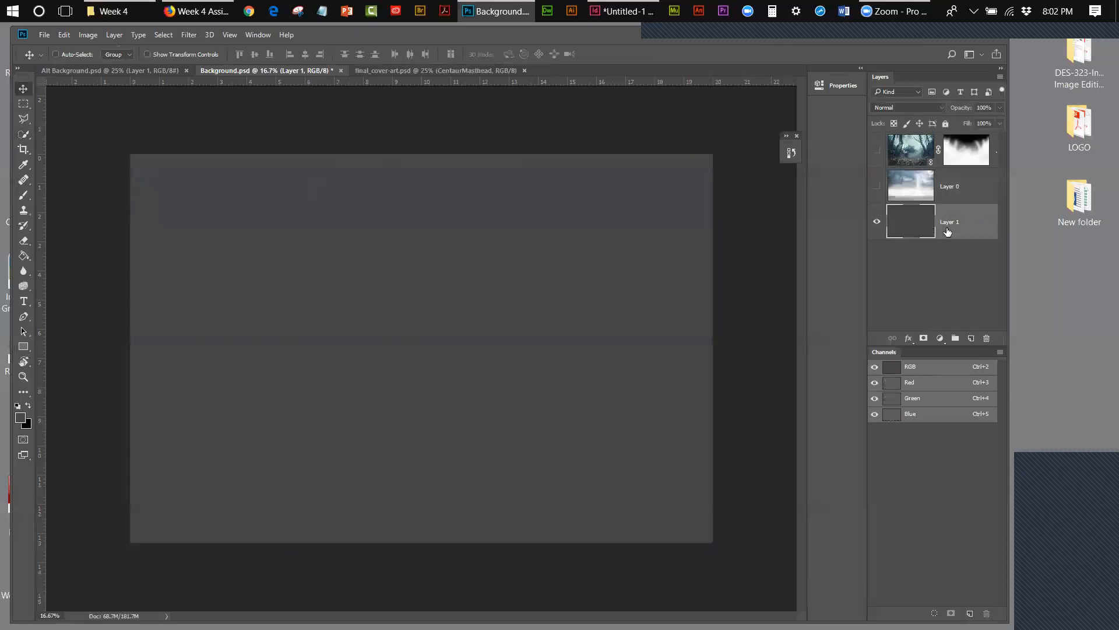
{"action": "type", "text": "grey"}
{"action": "left_click", "coordinate": [947, 307]}
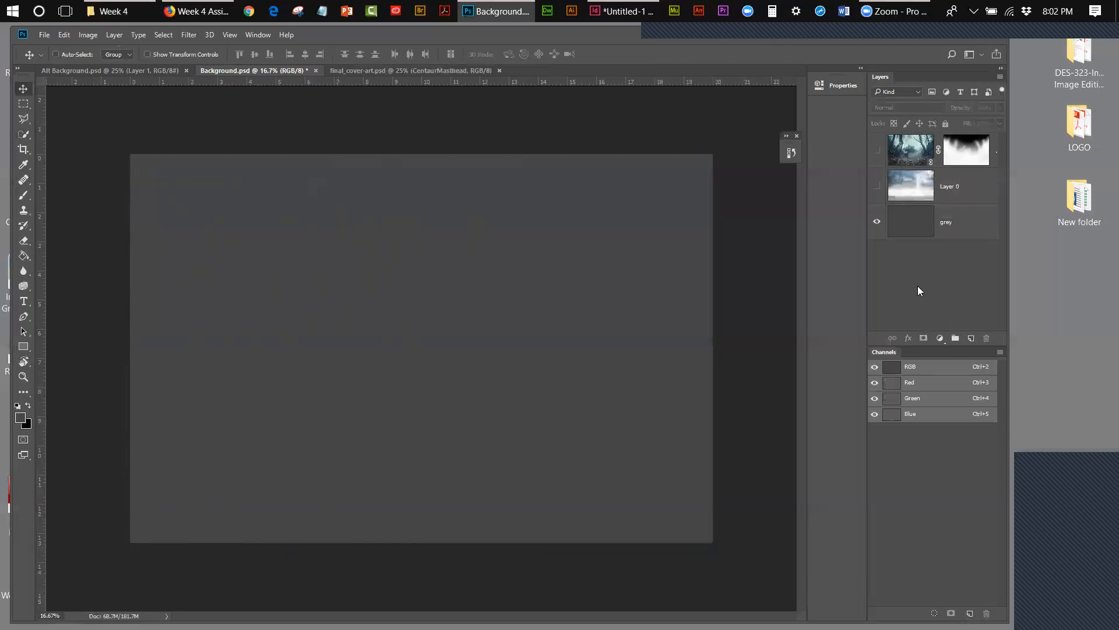
{"action": "left_click", "coordinate": [18, 420]}
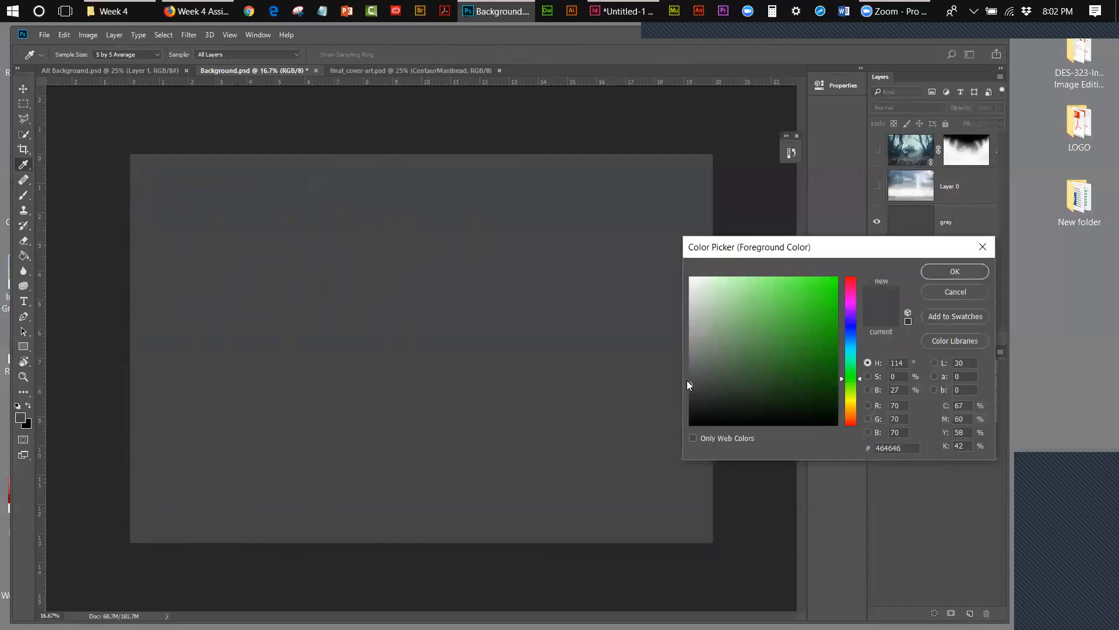
{"action": "left_click", "coordinate": [927, 273]}
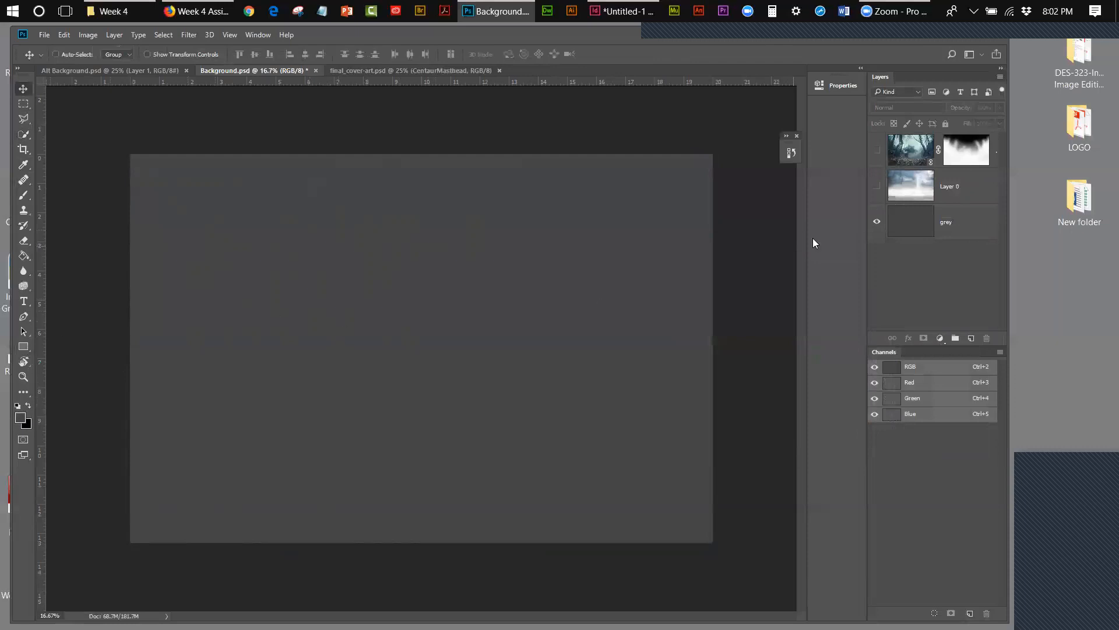
{"action": "left_click", "coordinate": [970, 227]}
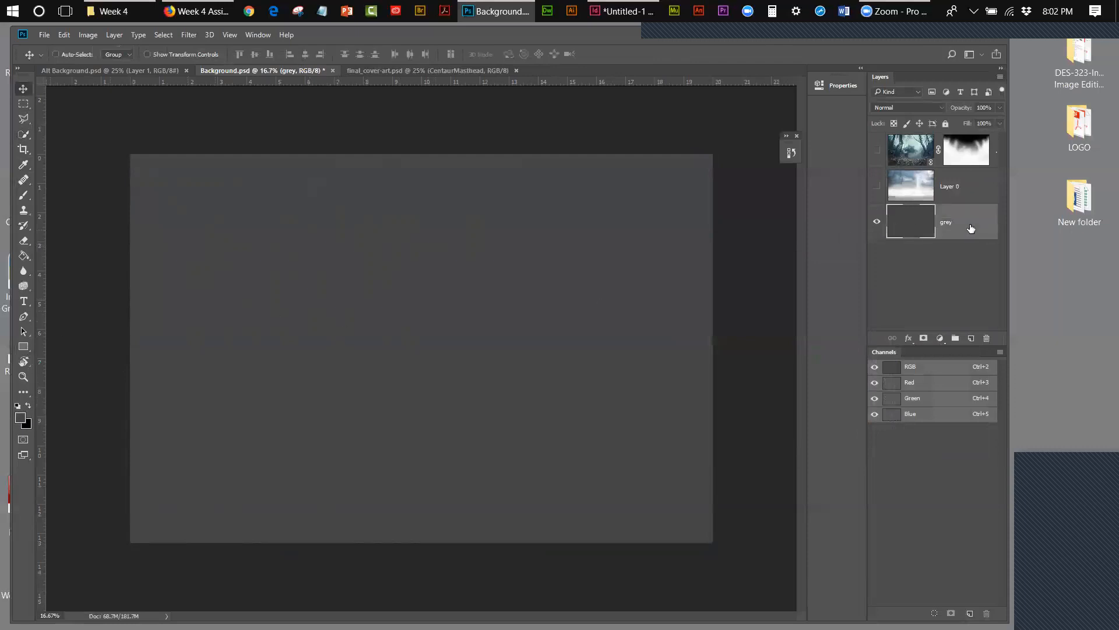
Rename Layer 0 as sky and make it visible again.
{"action": "double_click", "coordinate": [949, 187]}
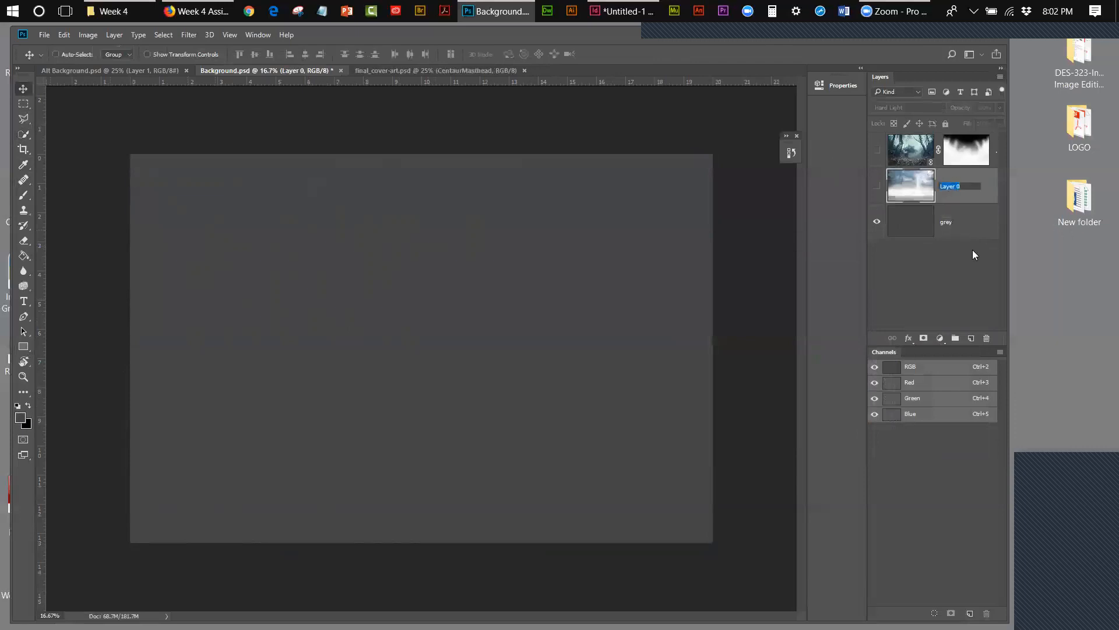
{"action": "type", "text": "sky"}
{"action": "left_click", "coordinate": [972, 254]}
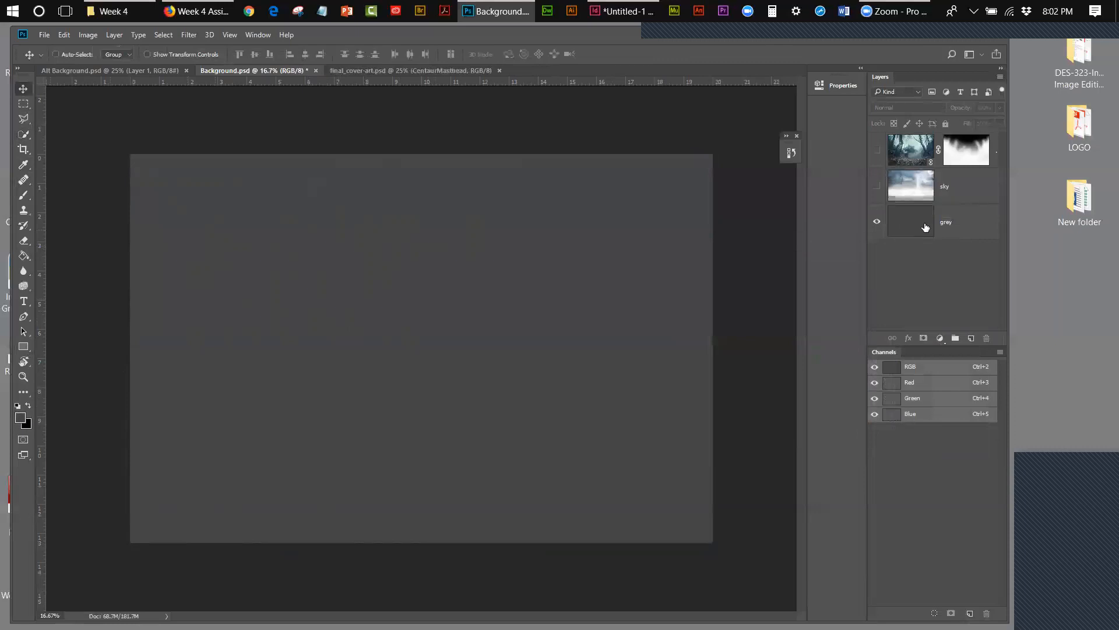
{"action": "left_click", "coordinate": [878, 186]}
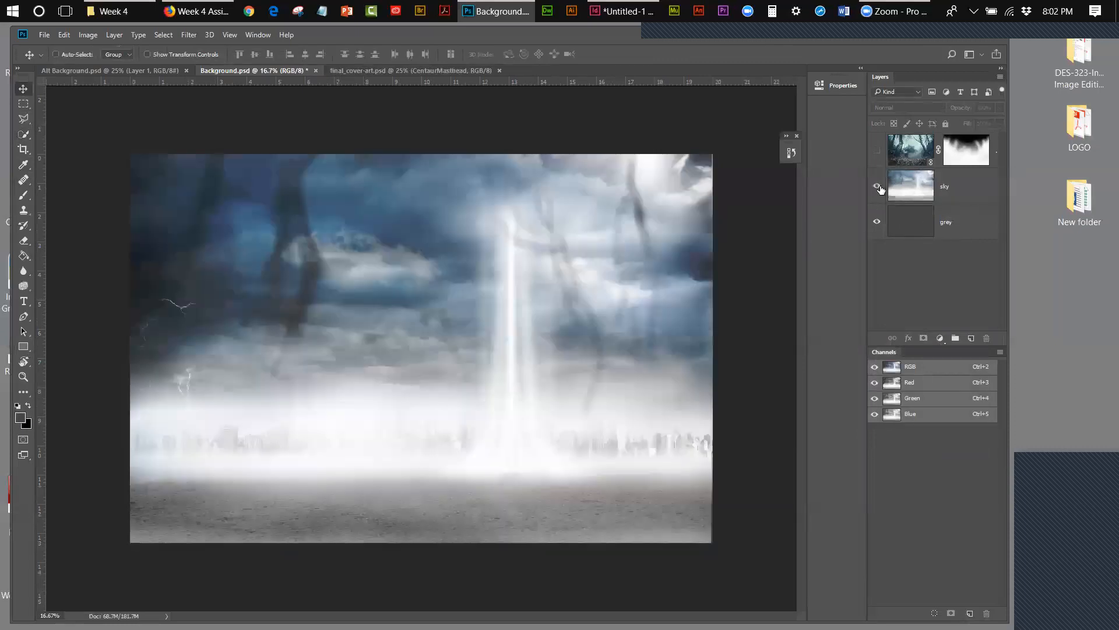
Review the blending modes available for the sky layer and set its mode to Normal.
{"action": "left_click", "coordinate": [967, 184]}
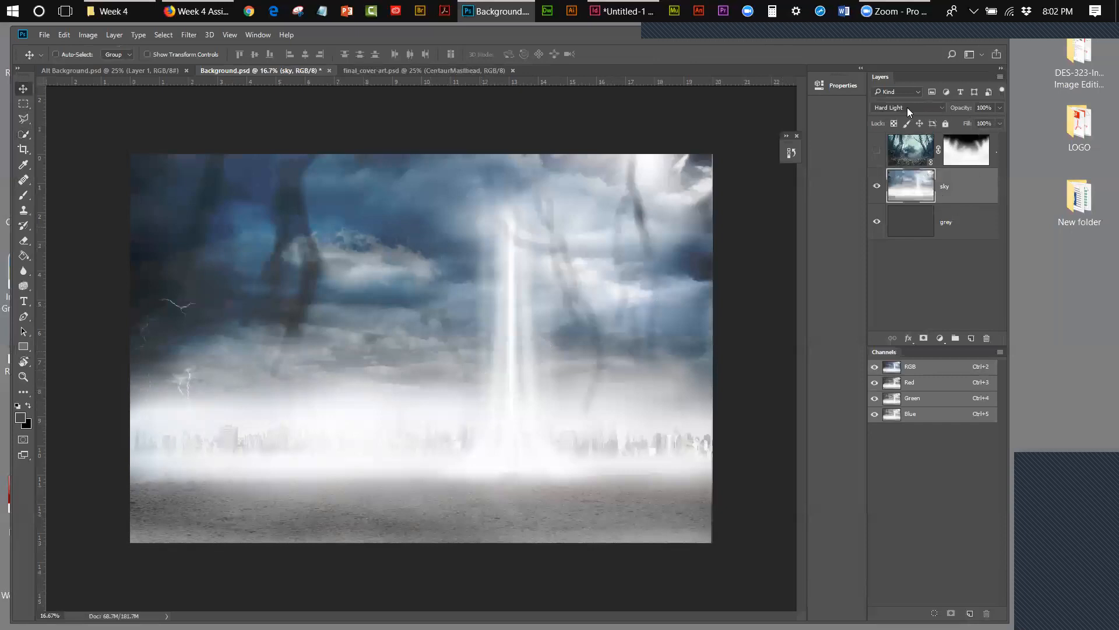
{"action": "left_click", "coordinate": [941, 107]}
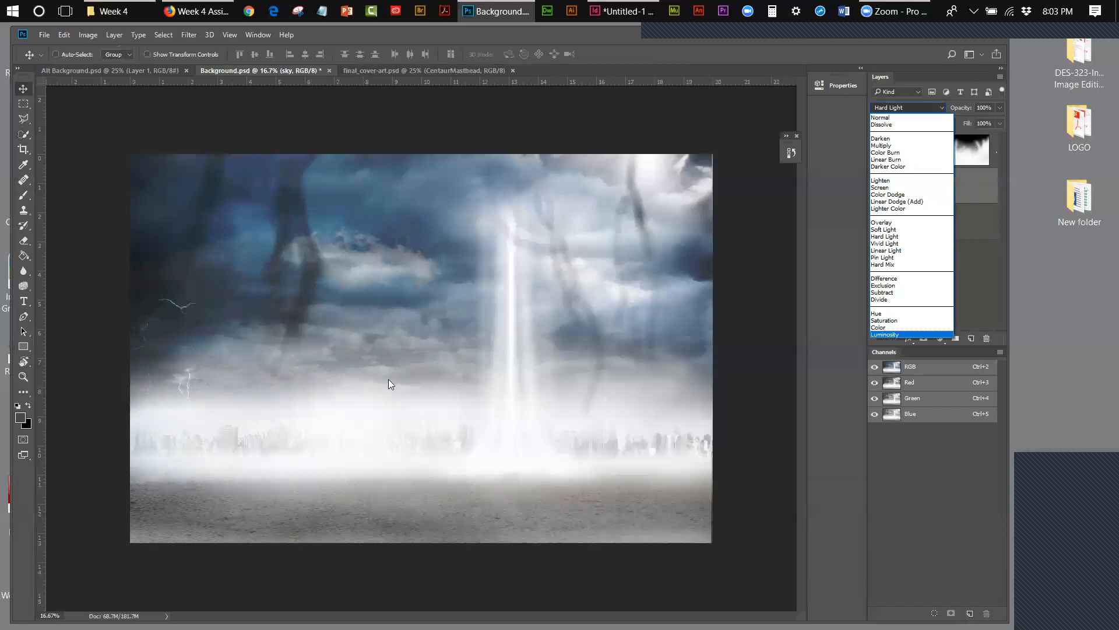
{"action": "left_click", "coordinate": [980, 252]}
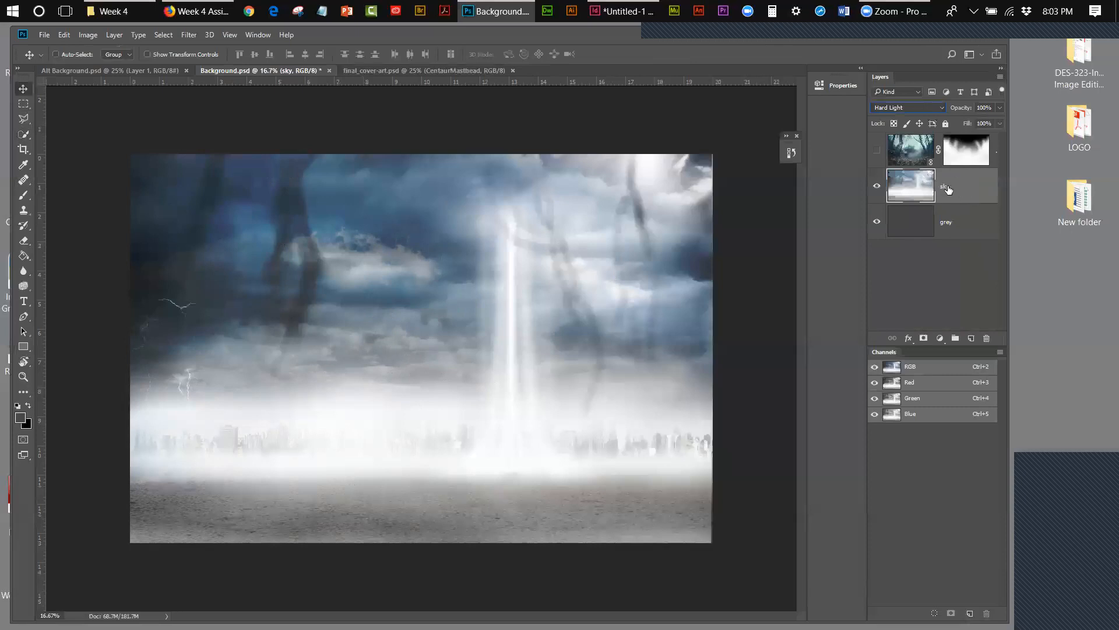
{"action": "left_click", "coordinate": [940, 108]}
{"action": "left_click", "coordinate": [883, 117]}
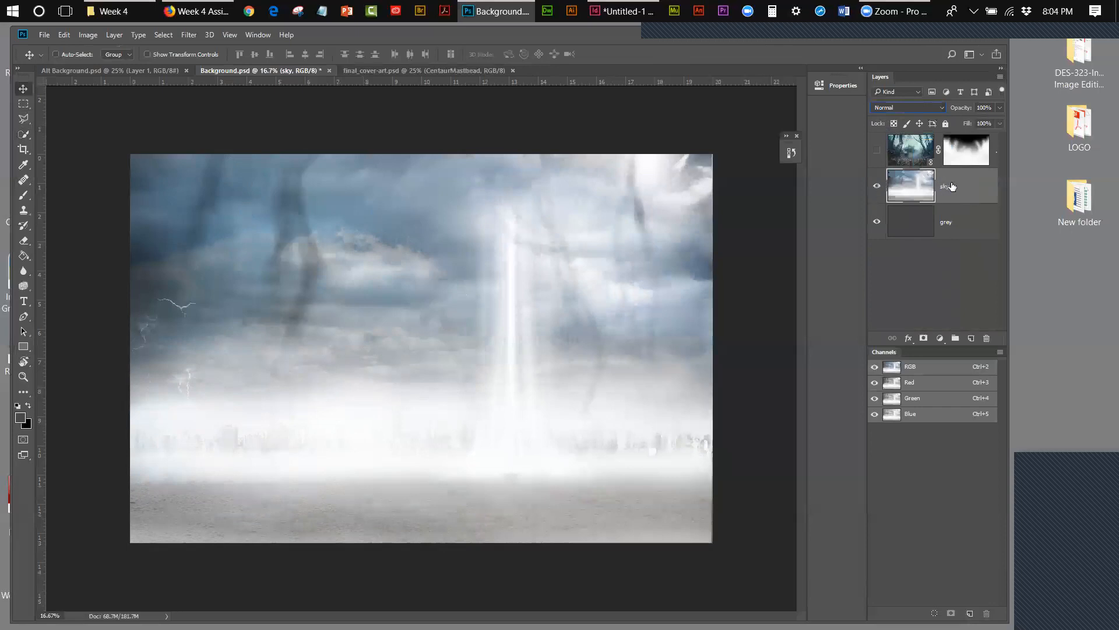
Try the Darken, Multiply and Lighten blending modes on the sky layer, ending with Overlay.
{"action": "left_click", "coordinate": [920, 106]}
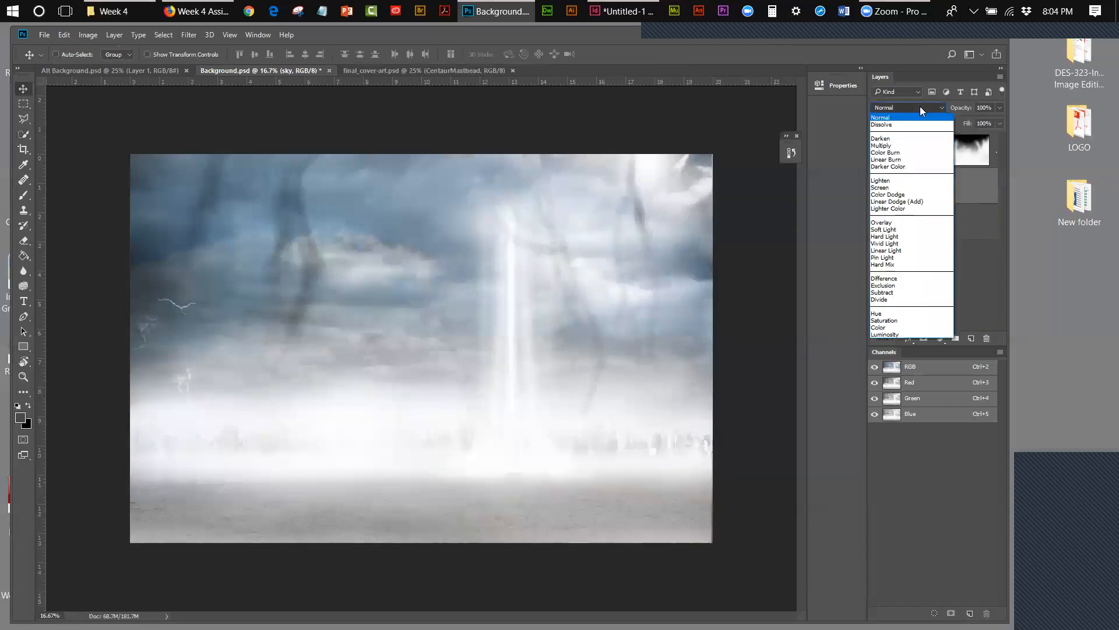
{"action": "left_click", "coordinate": [893, 141]}
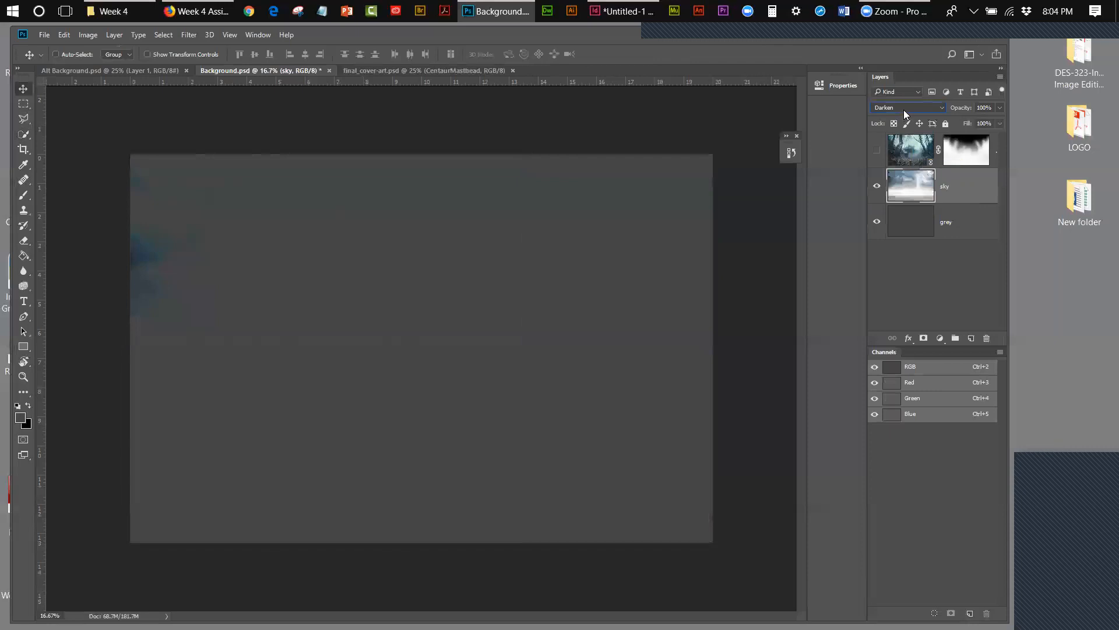
{"action": "left_click", "coordinate": [903, 110]}
{"action": "left_click", "coordinate": [895, 145]}
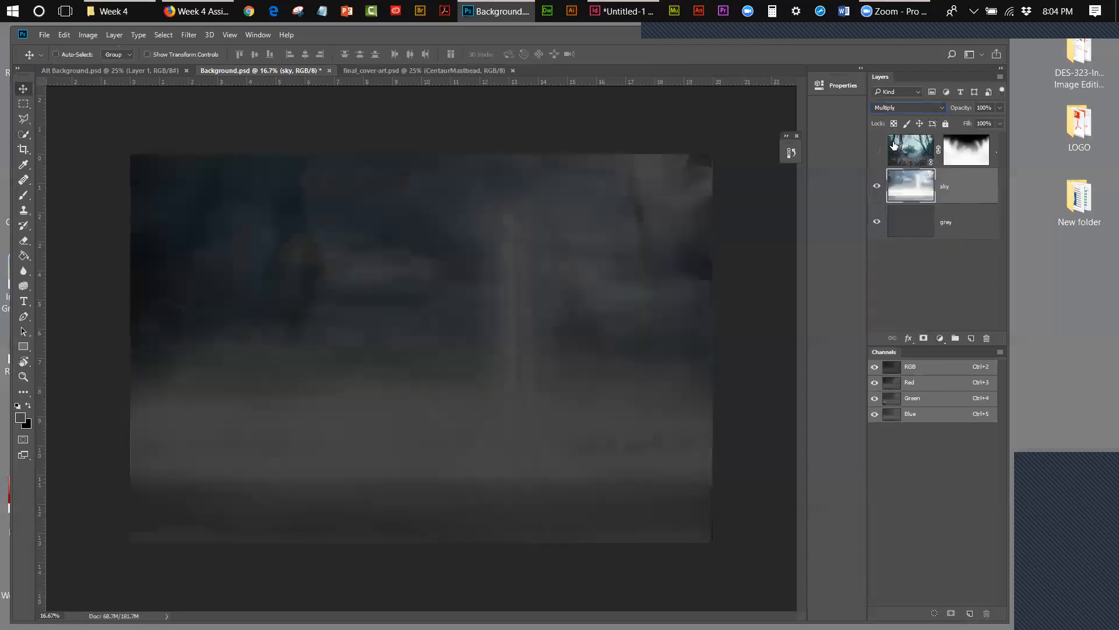
{"action": "left_click", "coordinate": [902, 109]}
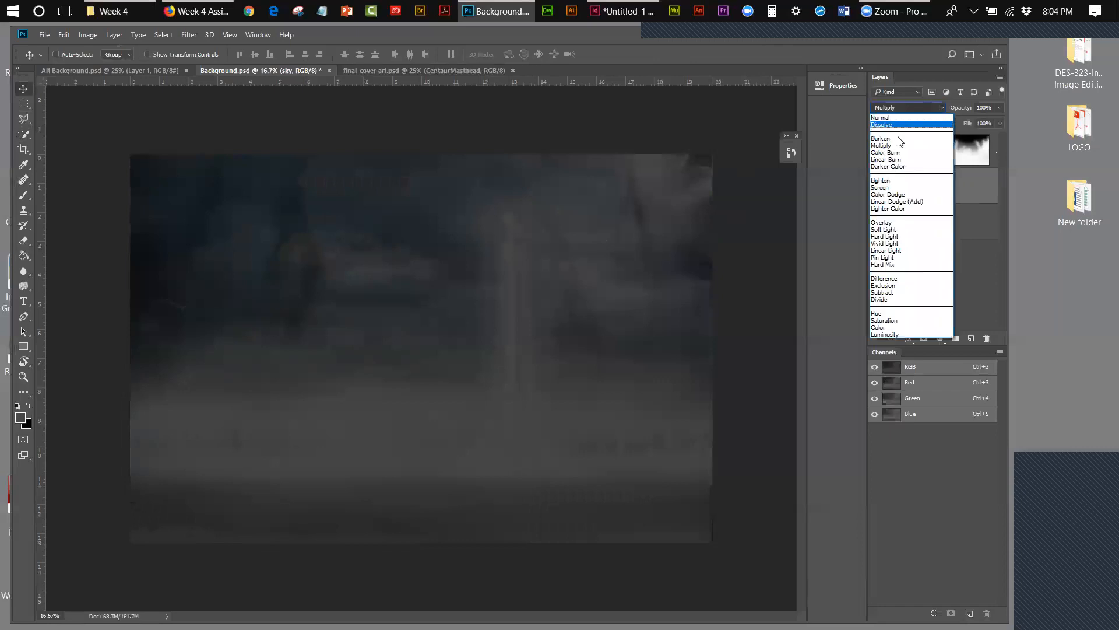
{"action": "left_click", "coordinate": [898, 180]}
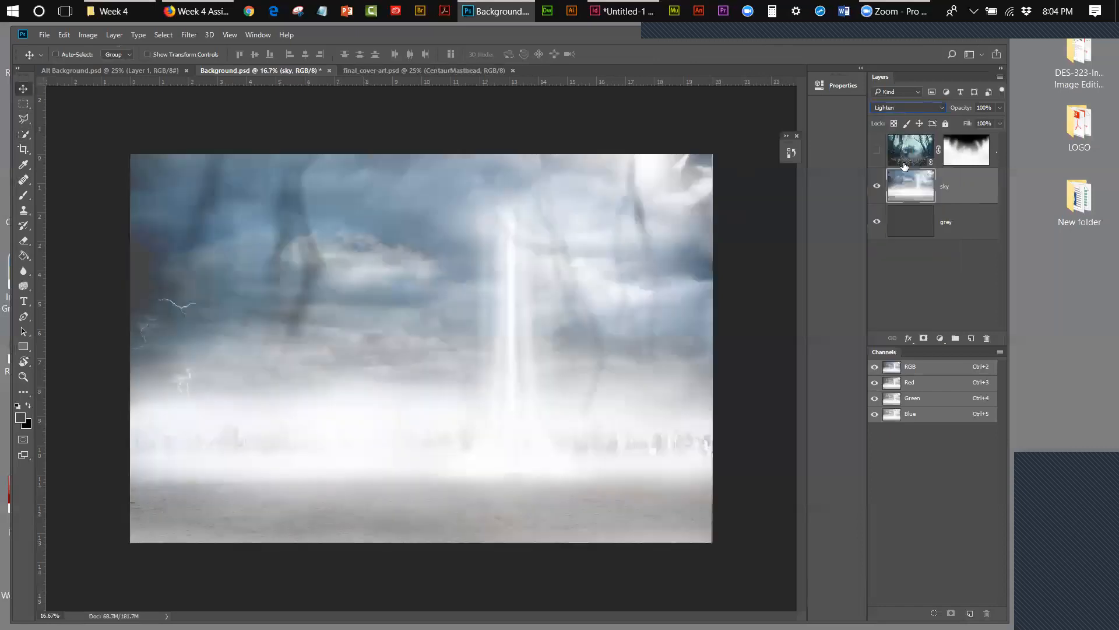
{"action": "left_click", "coordinate": [896, 109]}
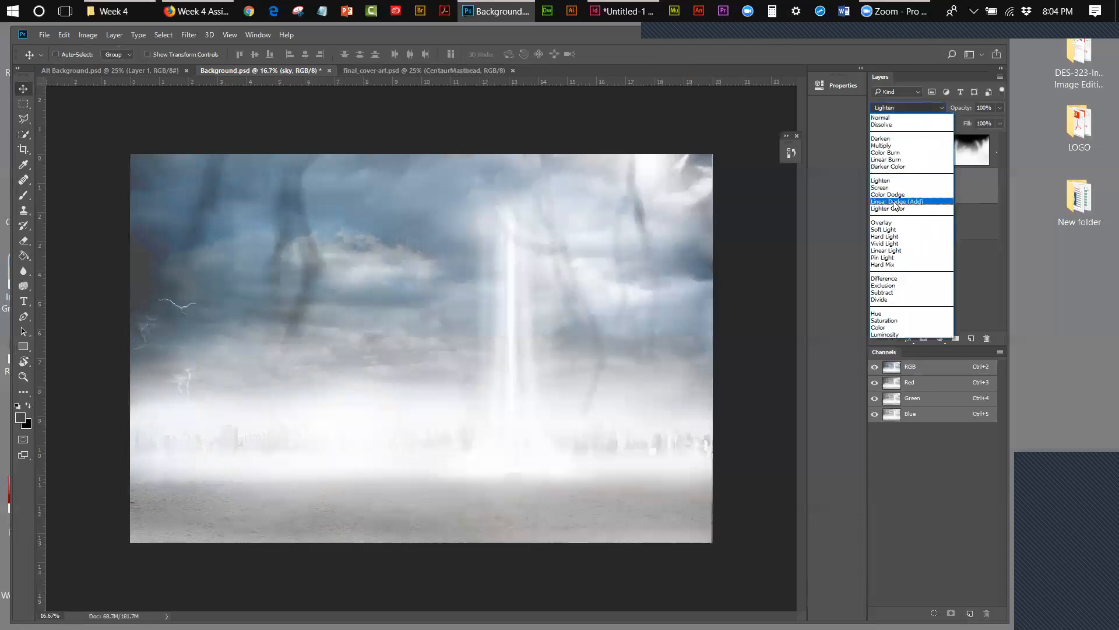
{"action": "left_click", "coordinate": [892, 223]}
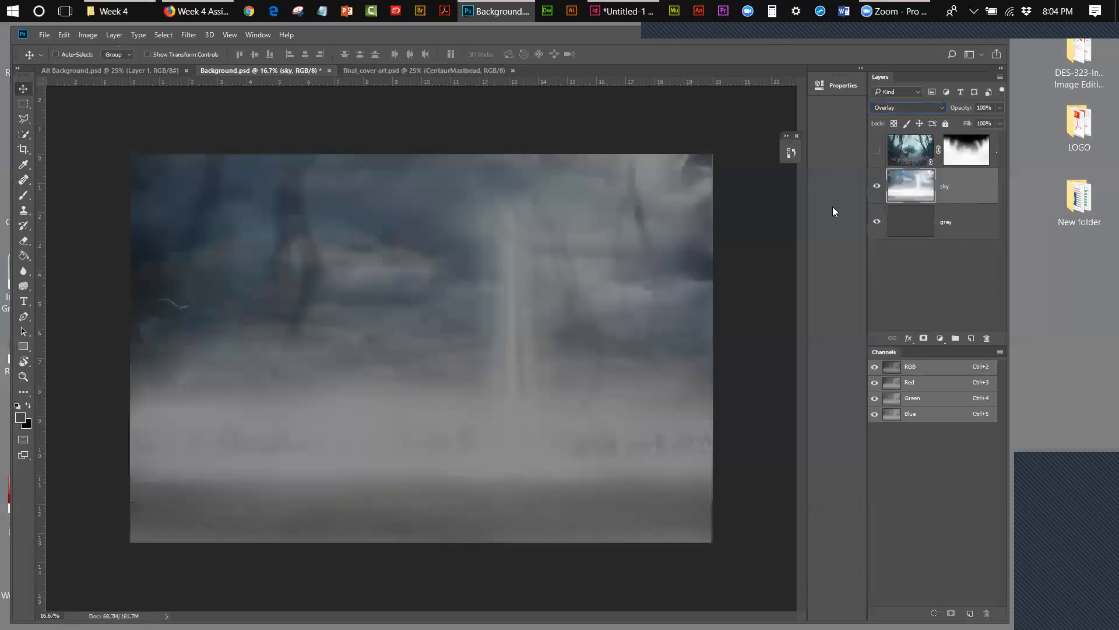
Set the sky layer's blending mode to Hard Light and show the masked forest layer above it.
{"action": "left_click", "coordinate": [891, 107]}
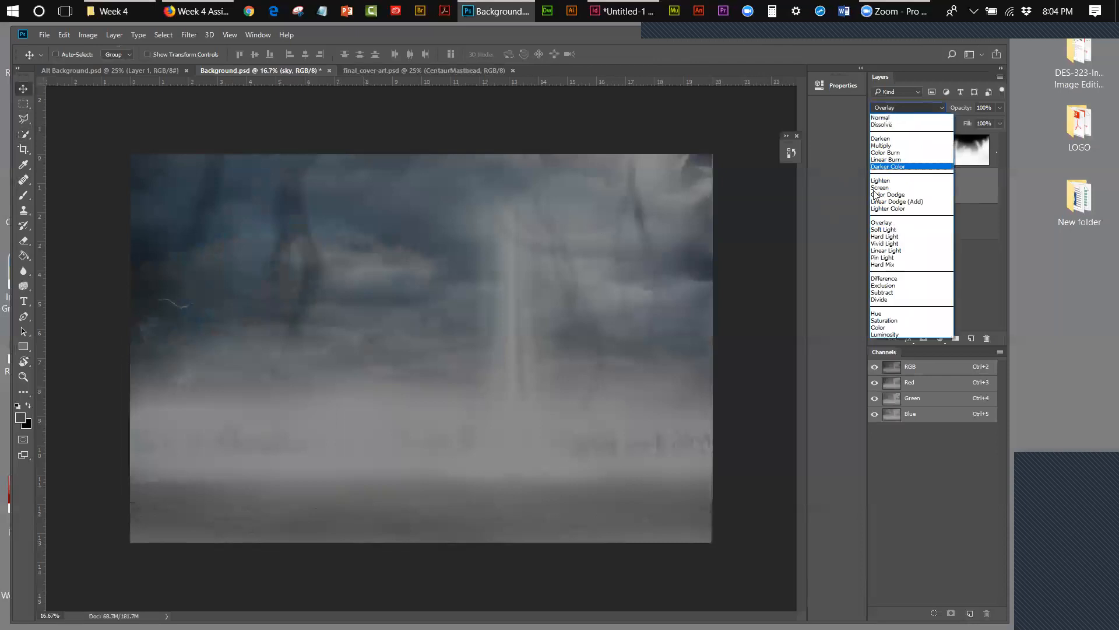
{"action": "left_click", "coordinate": [884, 236]}
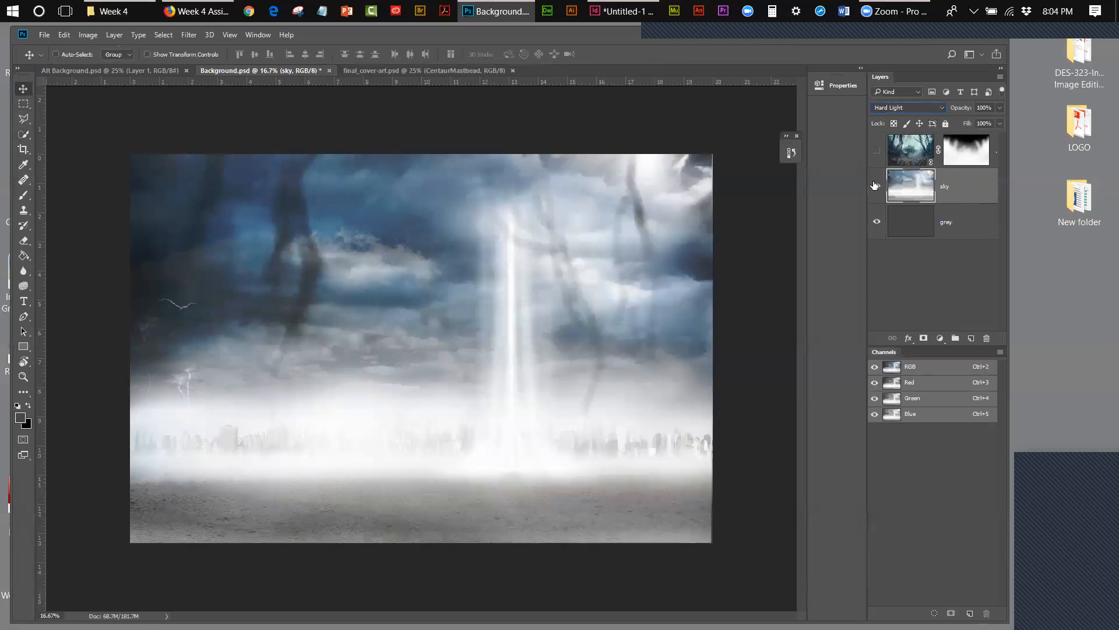
{"action": "left_click", "coordinate": [878, 152]}
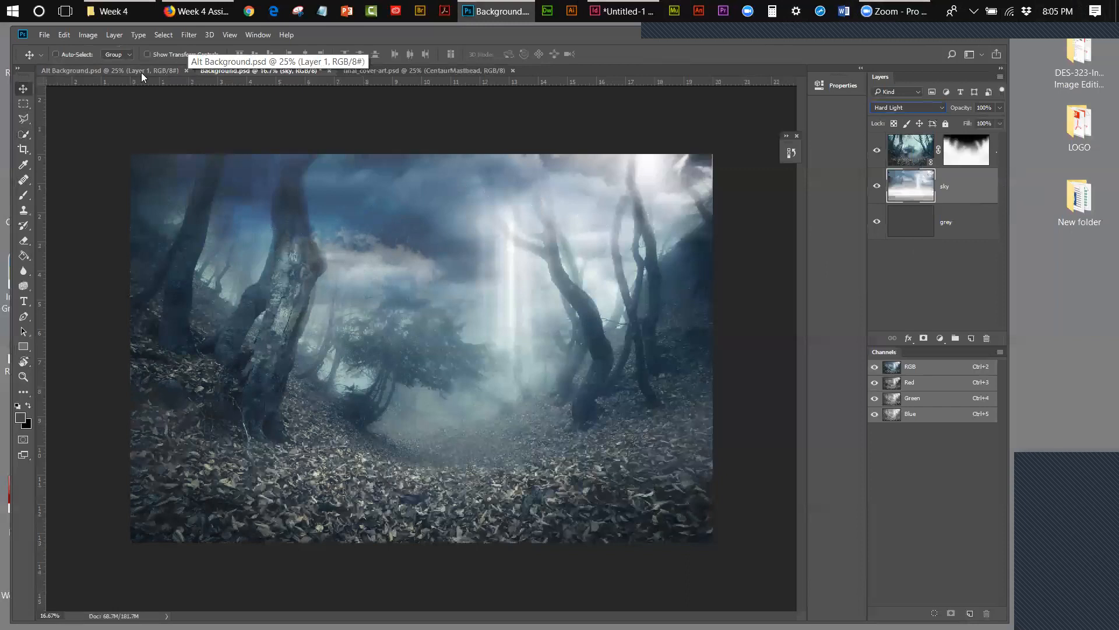
In Alt Background.psd, duplicate the masked landscape layer and delete the layer mask from the original Layer 0 without applying it.
{"action": "left_click", "coordinate": [121, 71]}
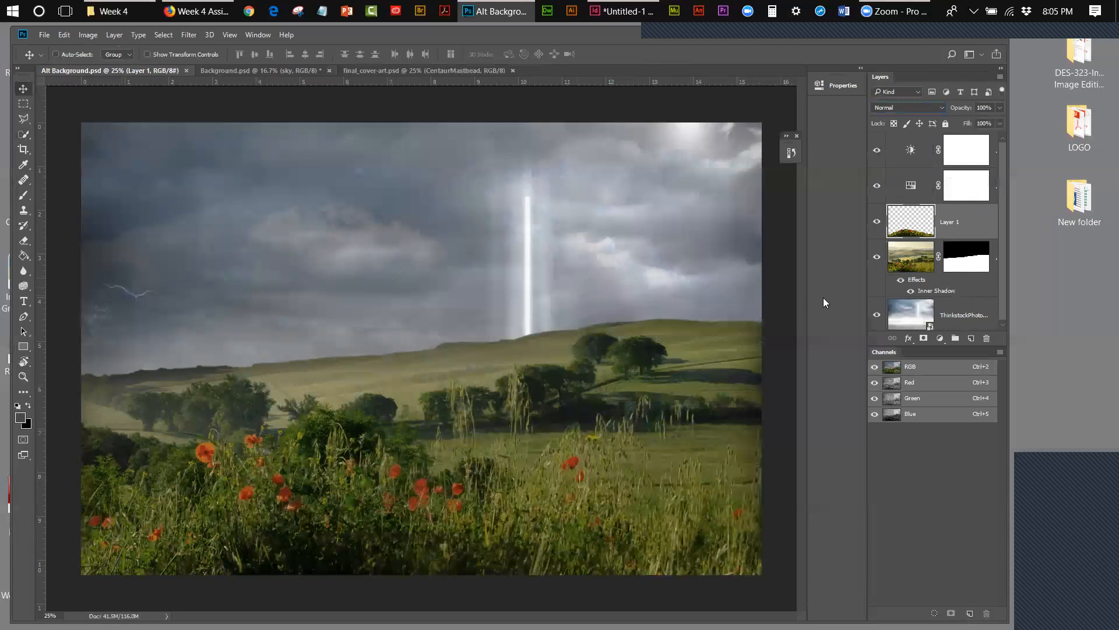
{"action": "left_click_drag", "start_coordinate": [1005, 268], "coordinate": [1009, 327]}
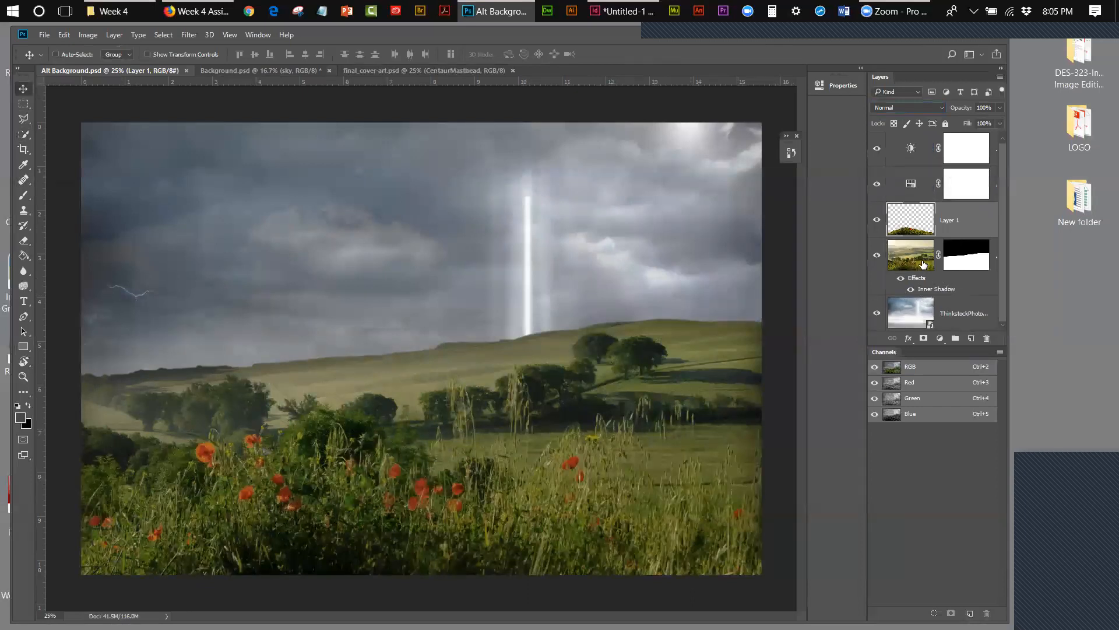
{"action": "left_click_drag", "start_coordinate": [923, 262], "coordinate": [989, 338]}
{"action": "left_click", "coordinate": [548, 260]}
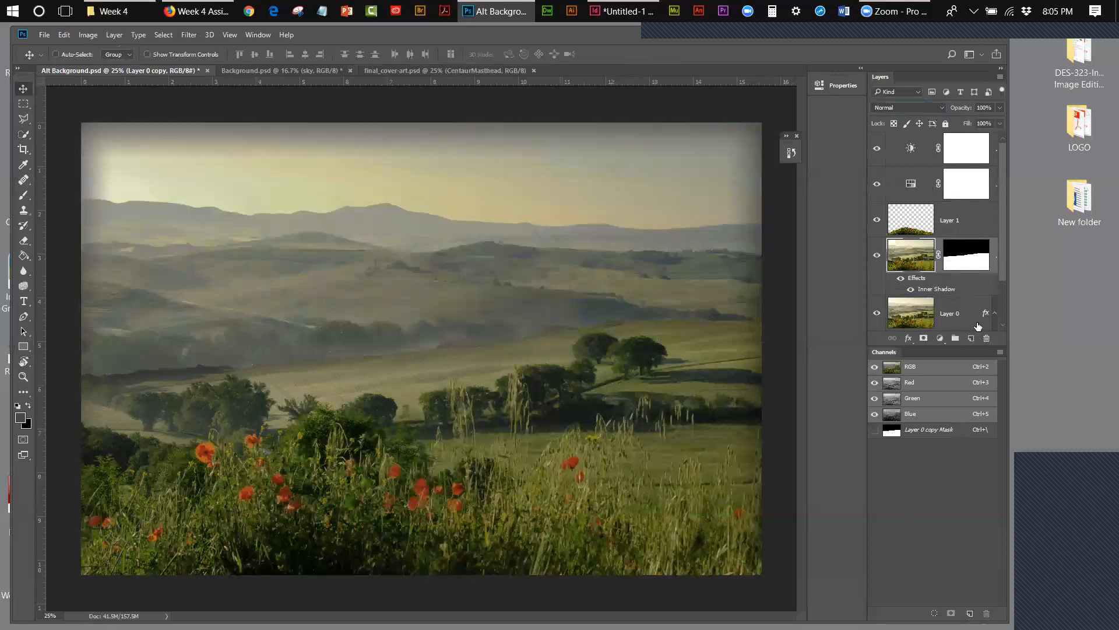
Hide the landscape copy, Layer 1 and both adjustment layers so the unmasked Layer 0 is the topmost visible layer.
{"action": "left_click_drag", "start_coordinate": [1004, 253], "coordinate": [1004, 336]}
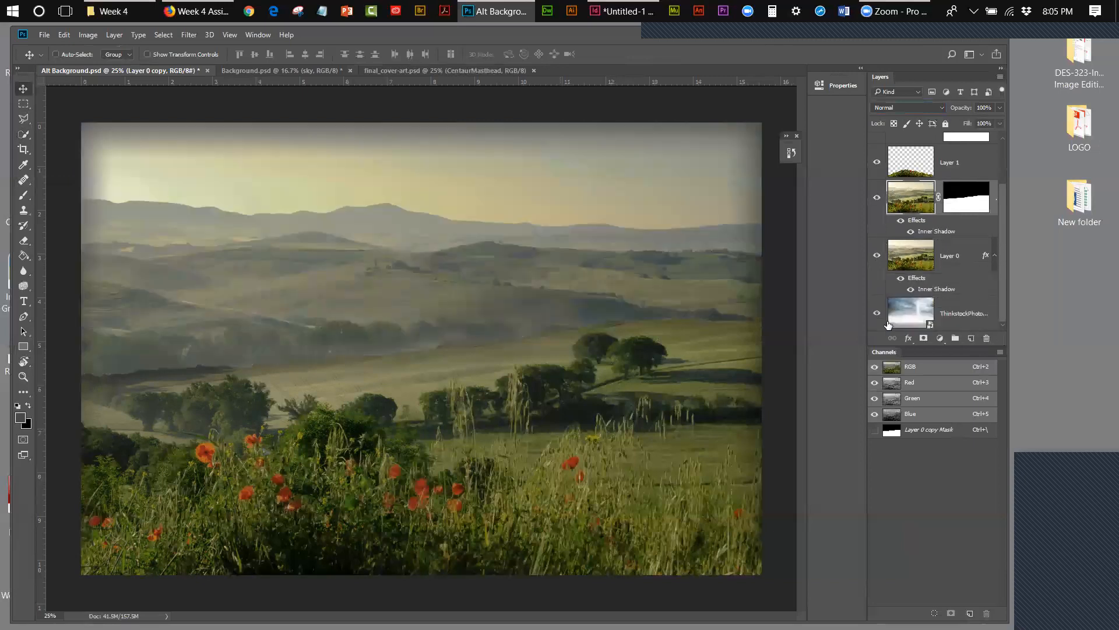
{"action": "left_click", "coordinate": [876, 197]}
{"action": "left_click", "coordinate": [876, 163]}
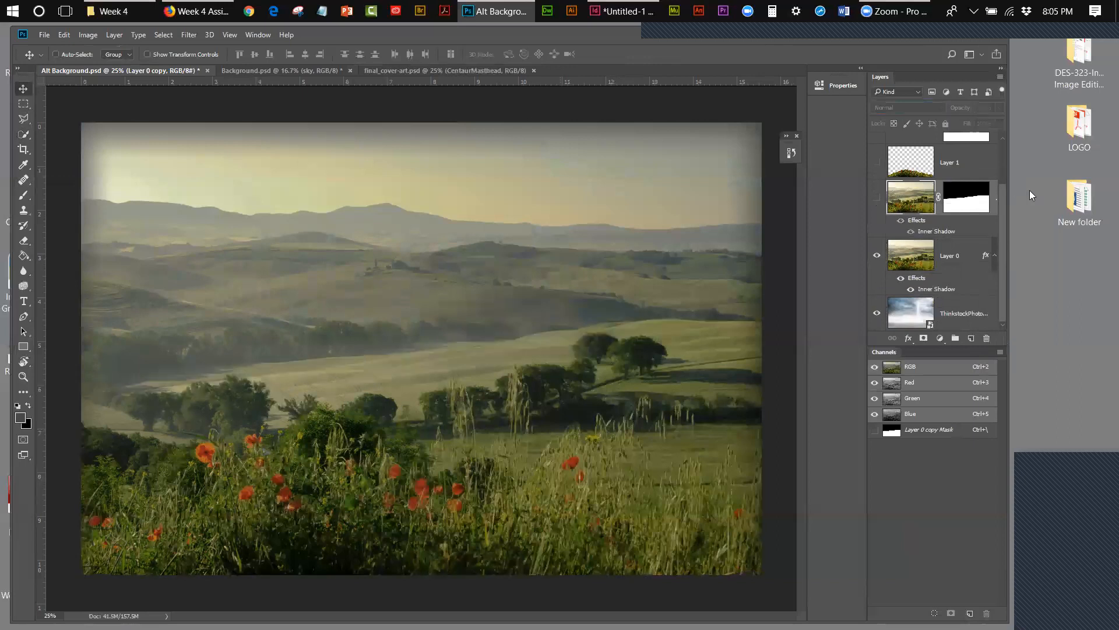
{"action": "scroll", "coordinate": [1000, 207], "scroll_direction": "up", "scroll_amount": 2}
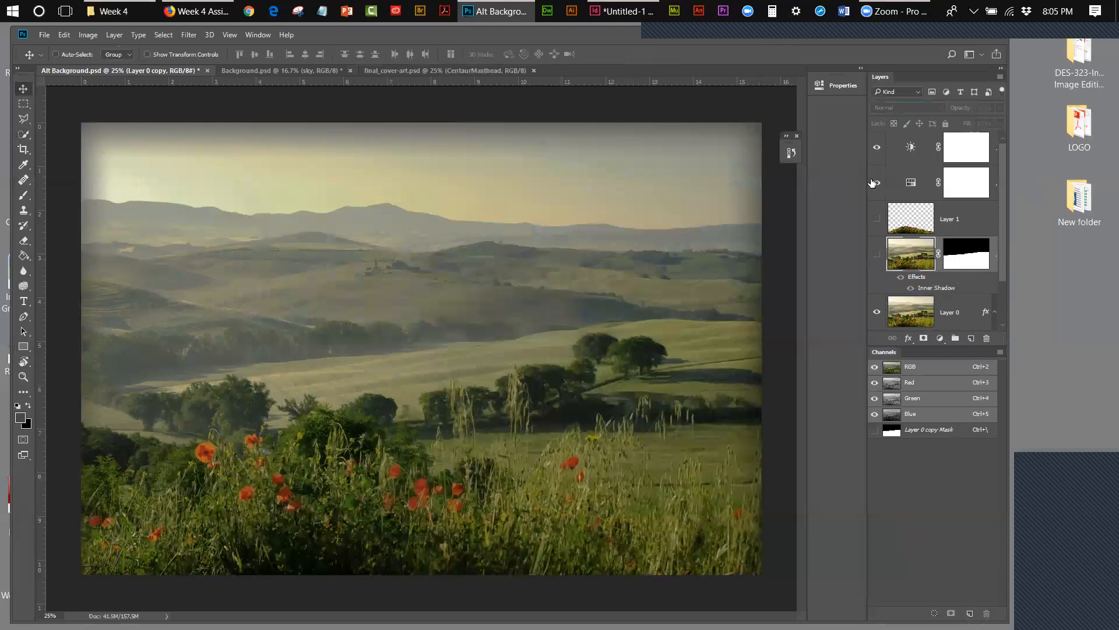
{"action": "left_click", "coordinate": [877, 147]}
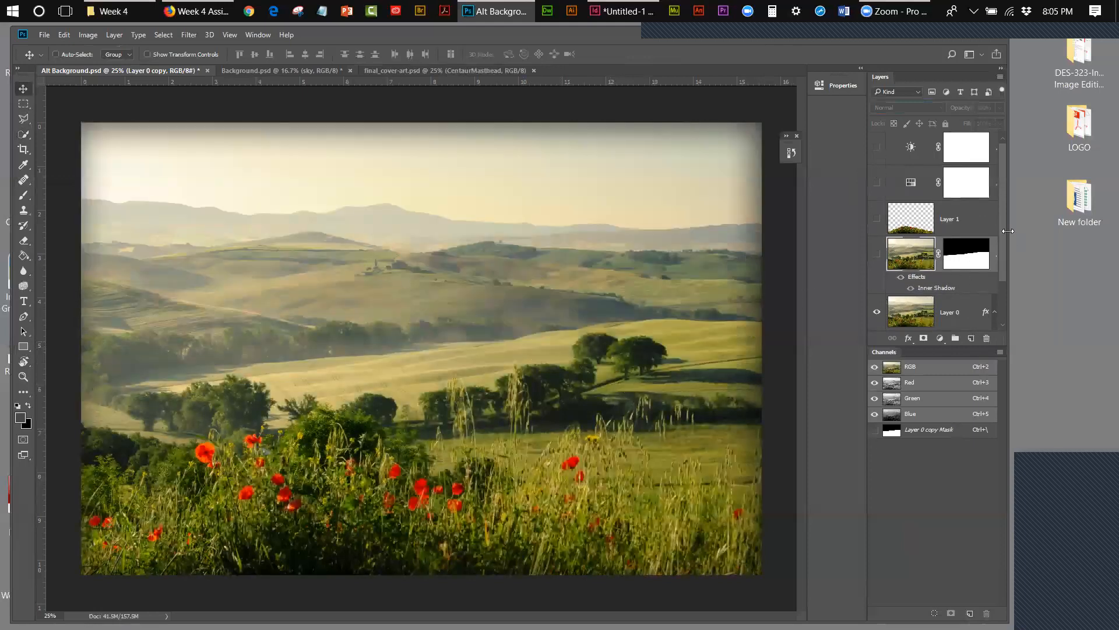
{"action": "scroll", "coordinate": [1006, 226], "scroll_direction": "down", "scroll_amount": 2}
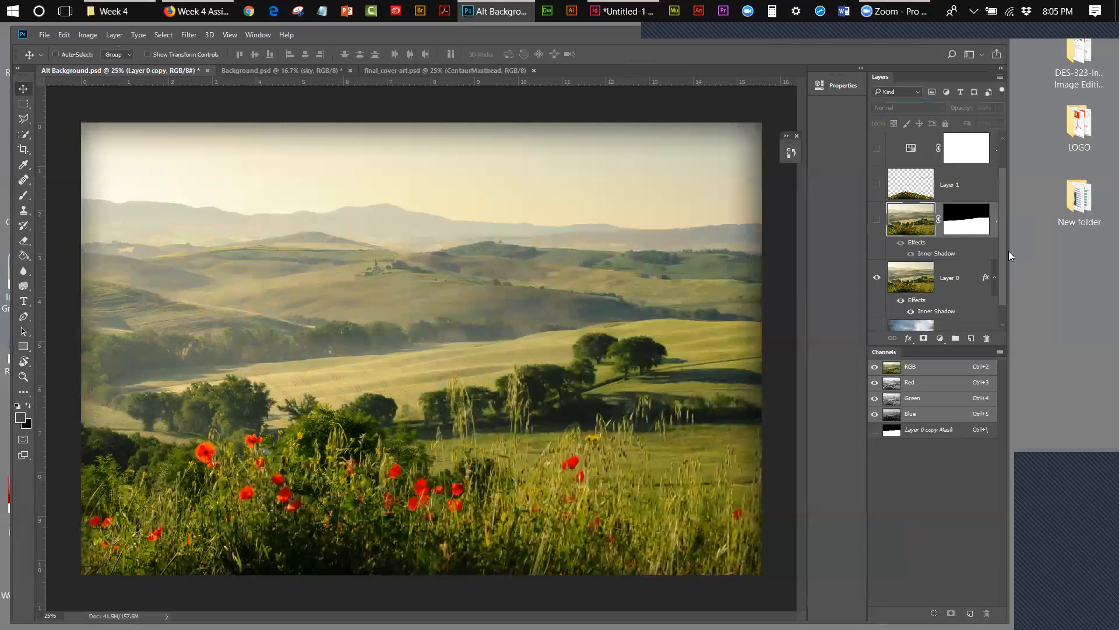
{"action": "left_click", "coordinate": [955, 338]}
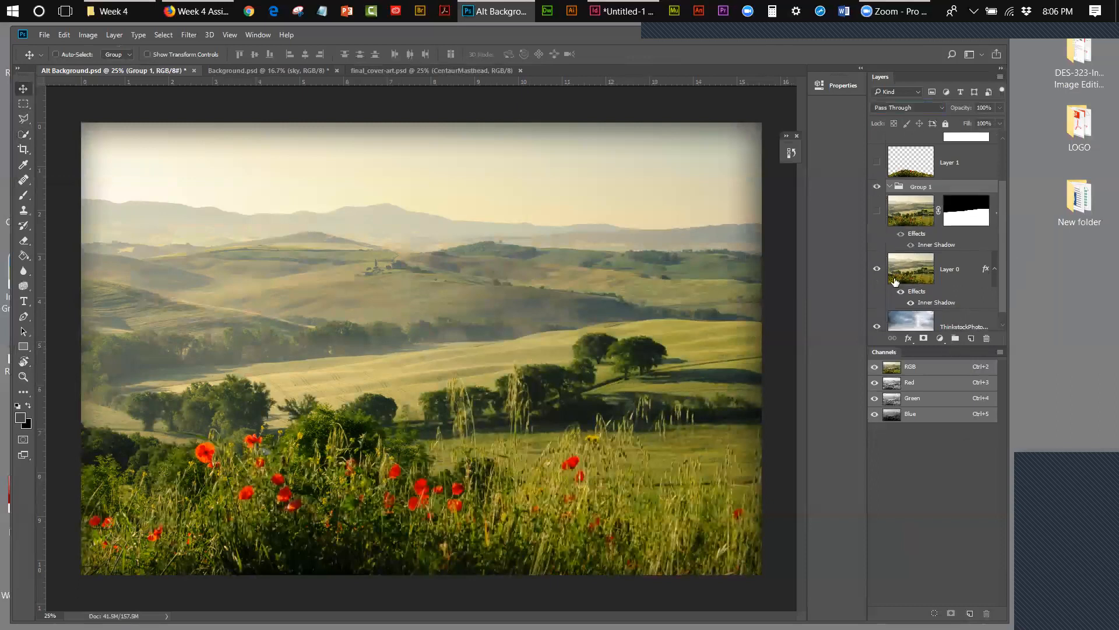
{"action": "left_click", "coordinate": [61, 37]}
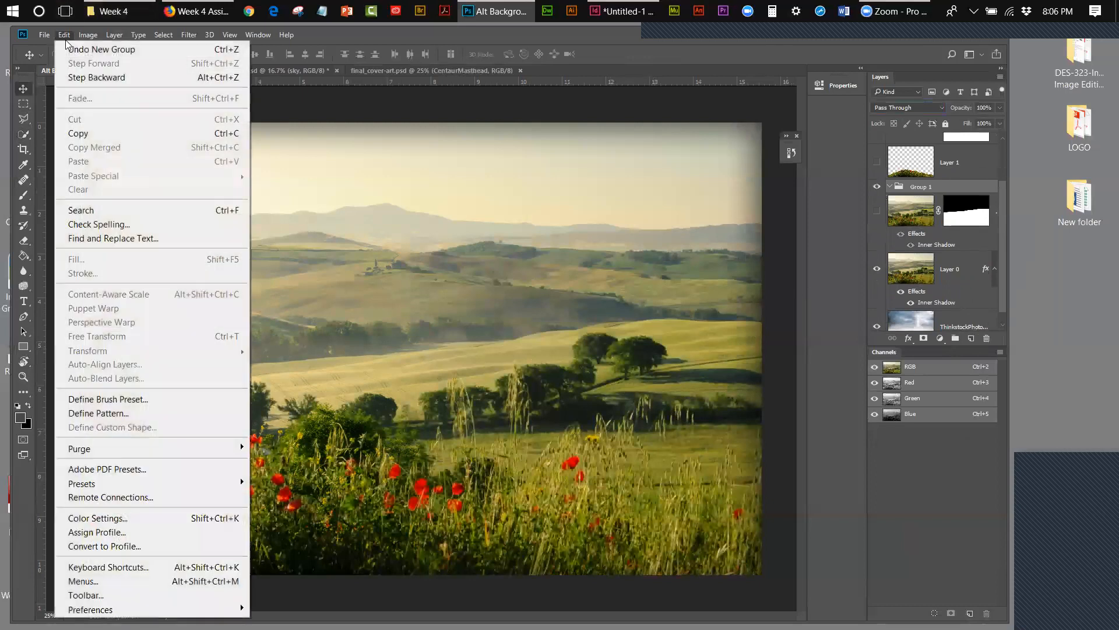
{"action": "left_click", "coordinate": [96, 49]}
Save the document in the Week 4 folder as Alt Background_start in Photoshop format with Maximize Compatibility enabled.
{"action": "left_click_drag", "start_coordinate": [929, 346], "coordinate": [935, 461]}
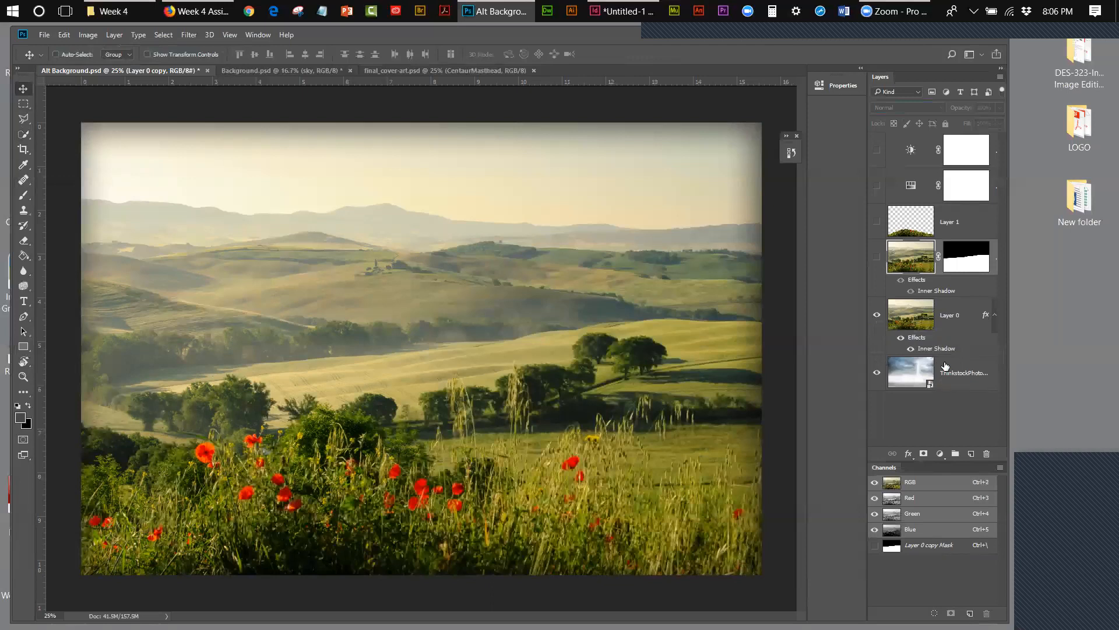
{"action": "left_click", "coordinate": [44, 36]}
{"action": "left_click", "coordinate": [69, 196]}
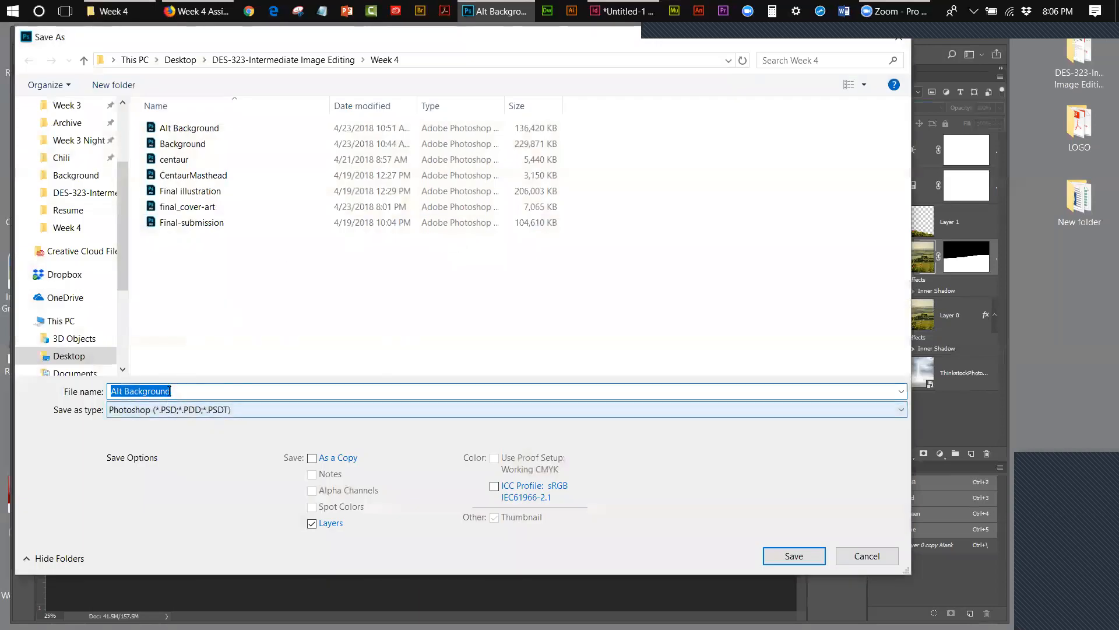
{"action": "left_click", "coordinate": [171, 391]}
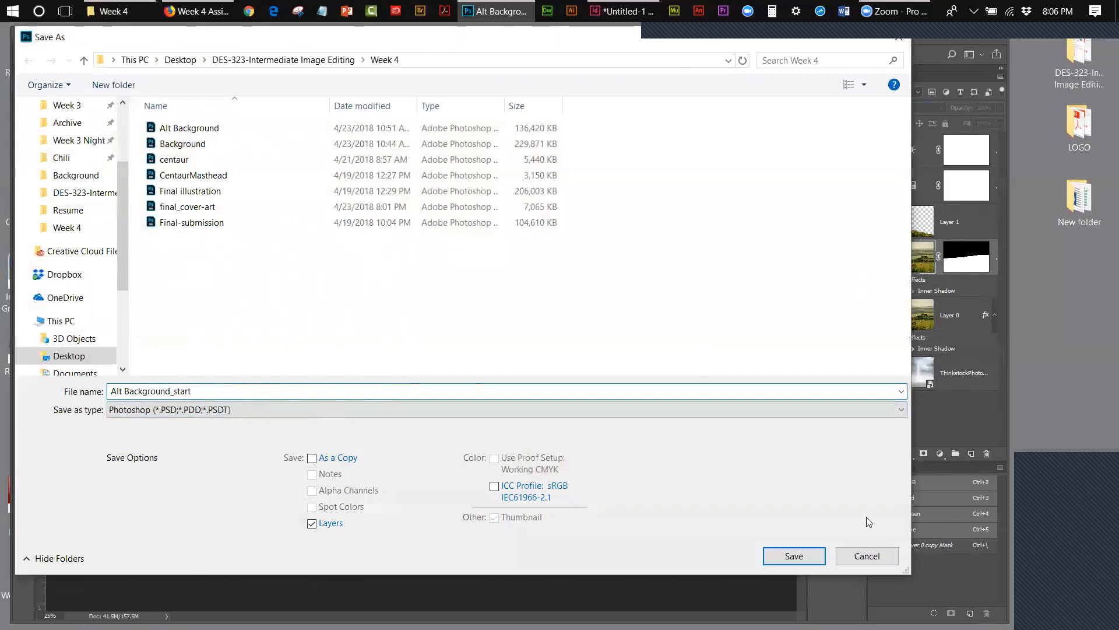
{"action": "left_click", "coordinate": [816, 555]}
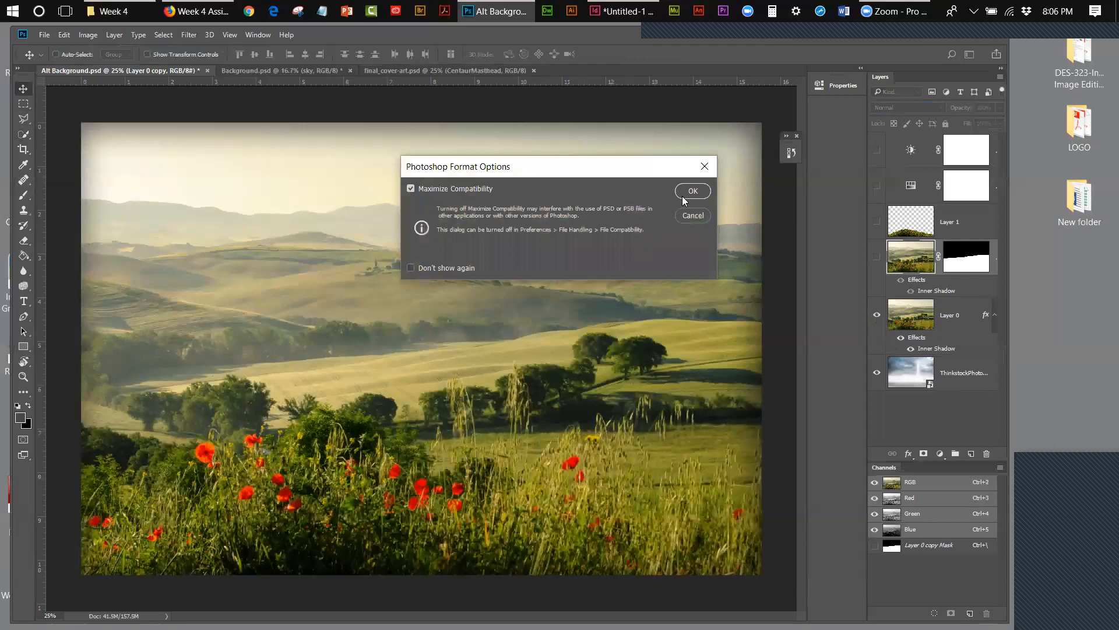
{"action": "left_click", "coordinate": [682, 196]}
Delete all layers except Layer 0, discarding the landscape copy's mask unapplied, and remove Layer 0's Inner Shadow effect.
{"action": "left_click_drag", "start_coordinate": [959, 376], "coordinate": [987, 454]}
{"action": "left_click_drag", "start_coordinate": [959, 254], "coordinate": [986, 454]}
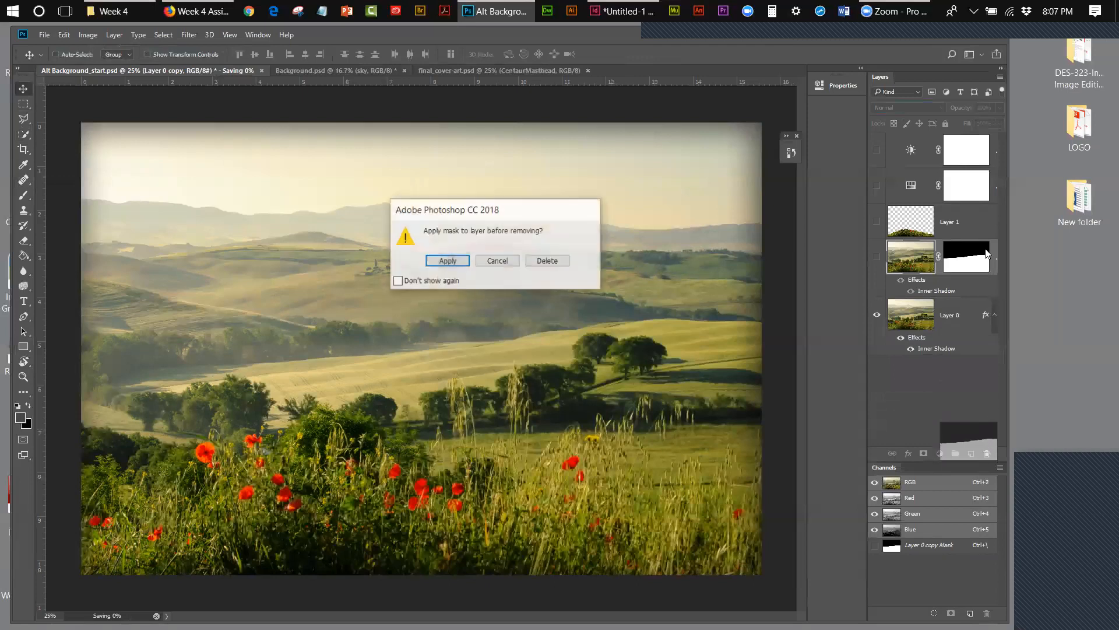
{"action": "left_click", "coordinate": [537, 262]}
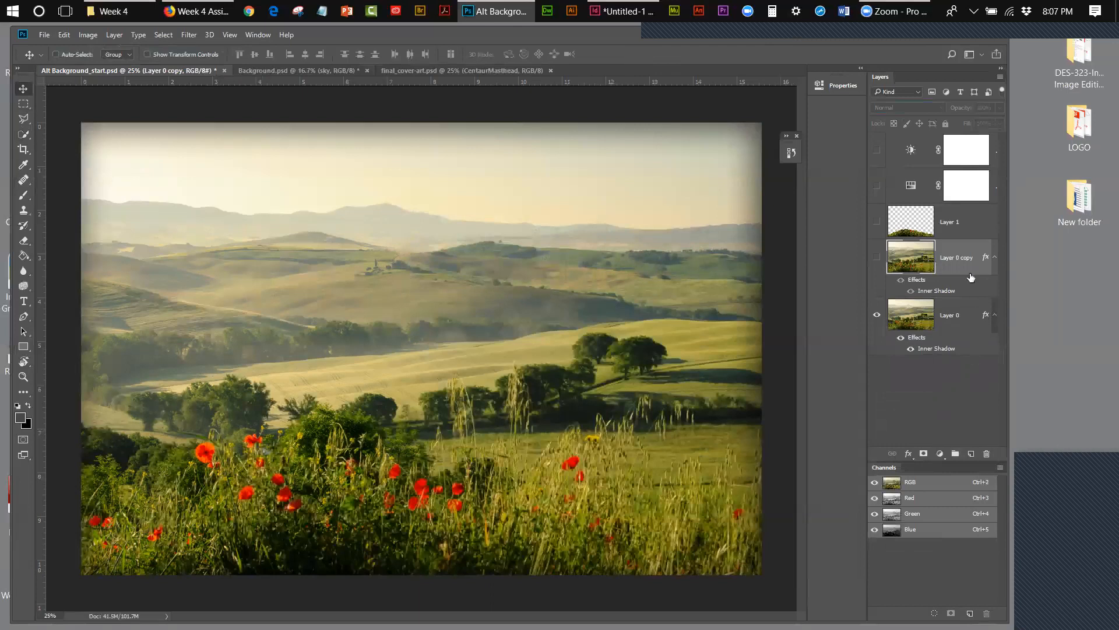
{"action": "left_click_drag", "start_coordinate": [965, 264], "coordinate": [985, 454]}
{"action": "left_click_drag", "start_coordinate": [951, 223], "coordinate": [990, 453]}
{"action": "left_click_drag", "start_coordinate": [924, 178], "coordinate": [986, 453]}
{"action": "left_click_drag", "start_coordinate": [925, 148], "coordinate": [989, 451]}
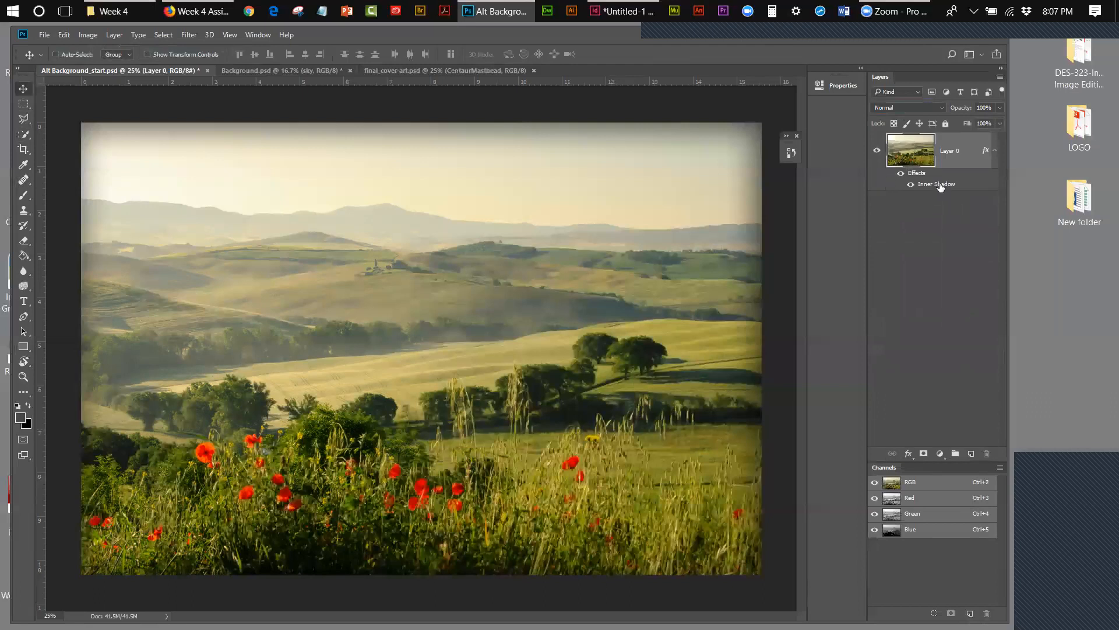
{"action": "left_click_drag", "start_coordinate": [938, 186], "coordinate": [987, 454]}
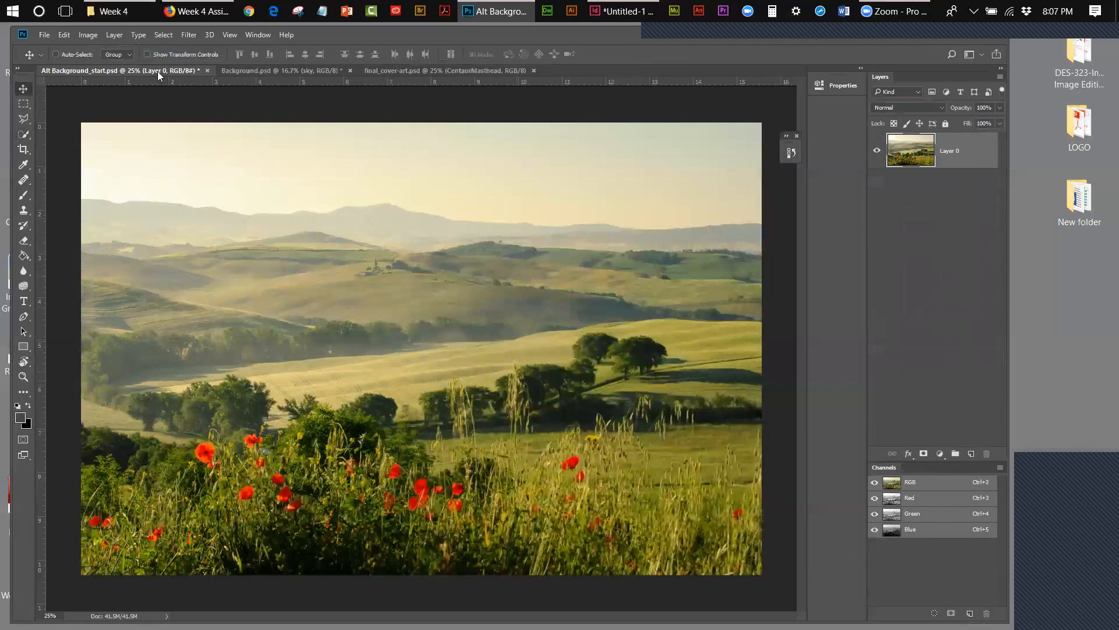
Open the original Alt Background file from the Week 4 folder.
{"action": "left_click", "coordinate": [252, 70]}
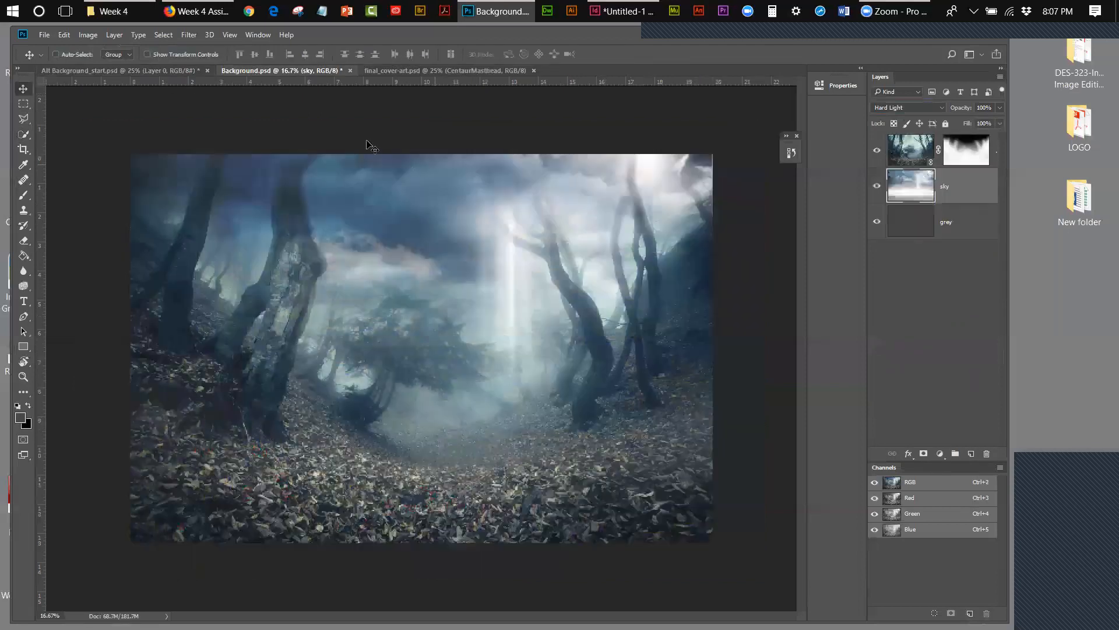
{"action": "left_click", "coordinate": [45, 34]}
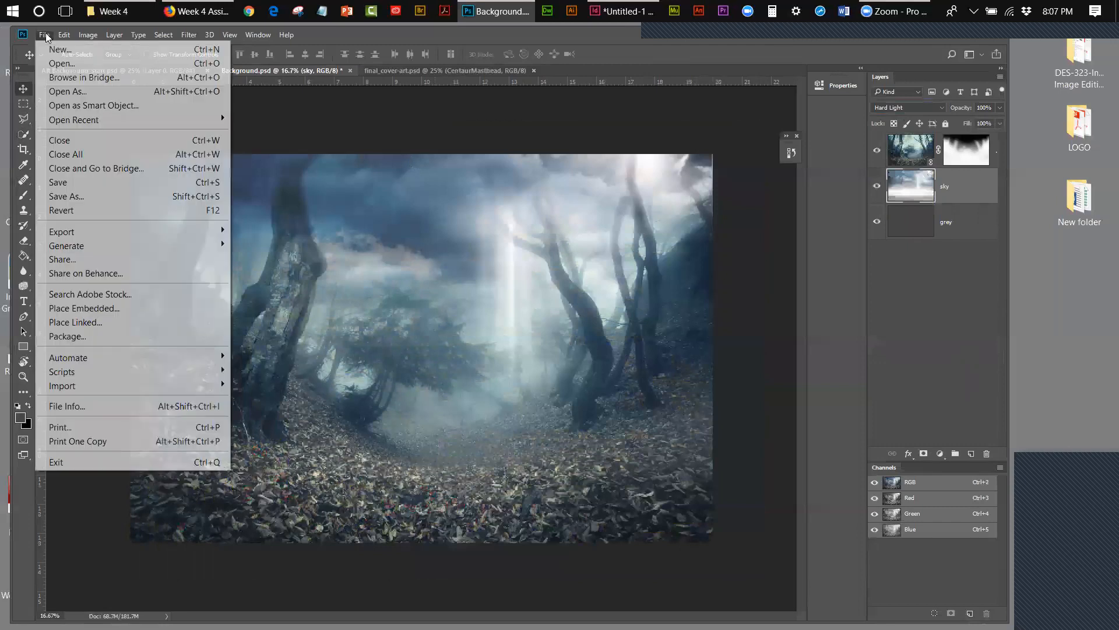
{"action": "left_click", "coordinate": [56, 67]}
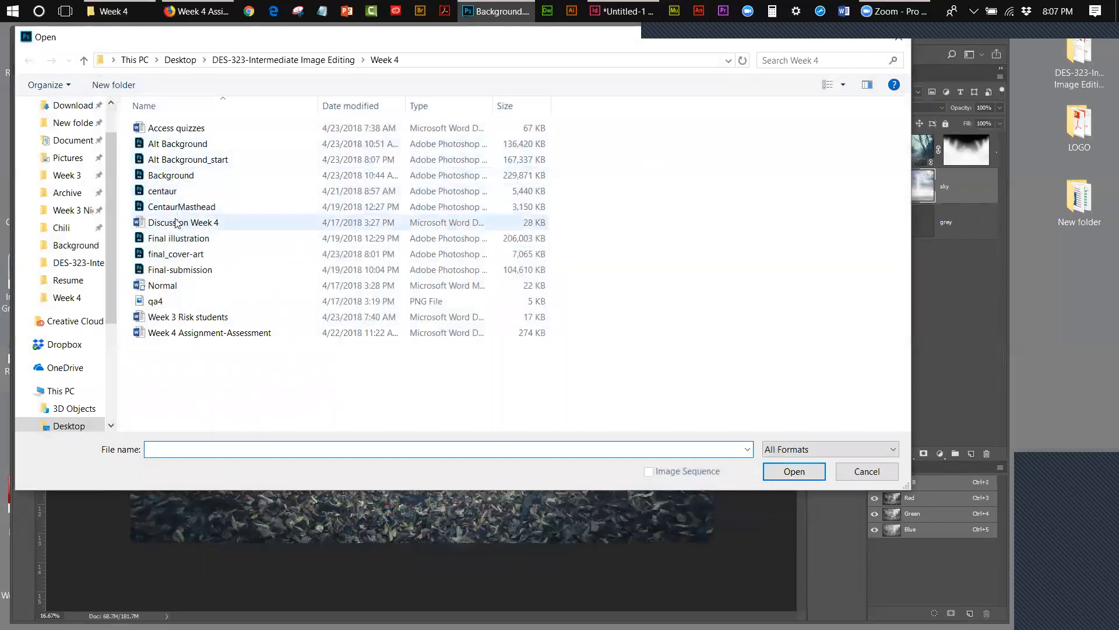
{"action": "double_click", "coordinate": [167, 149]}
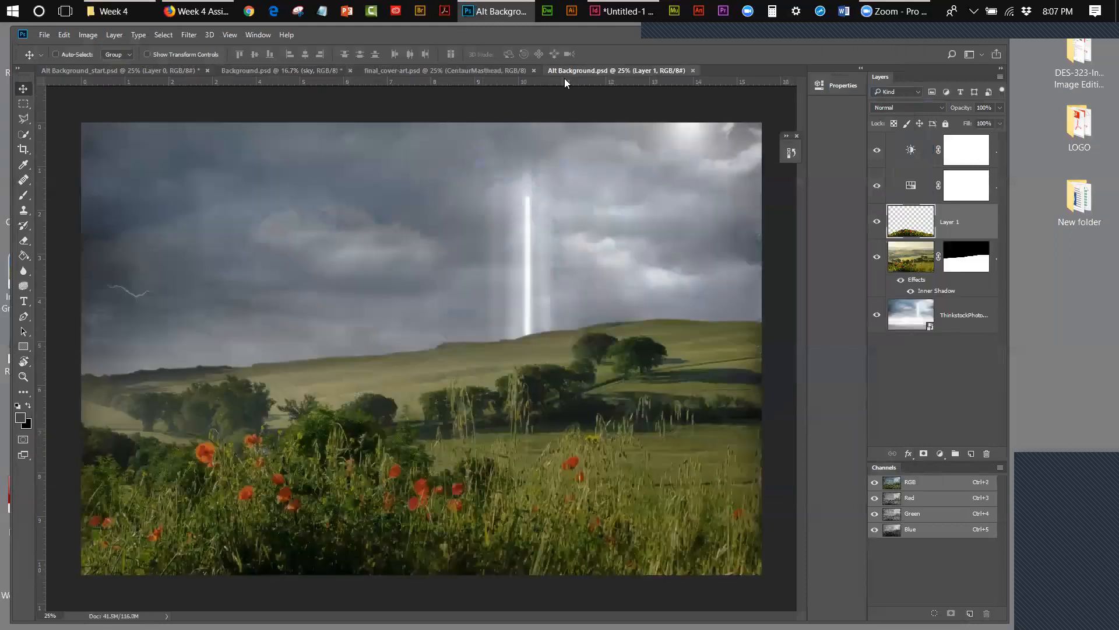
Close final_cover-art.psd, and close Background.psd without saving its changes.
{"action": "left_click", "coordinate": [535, 69]}
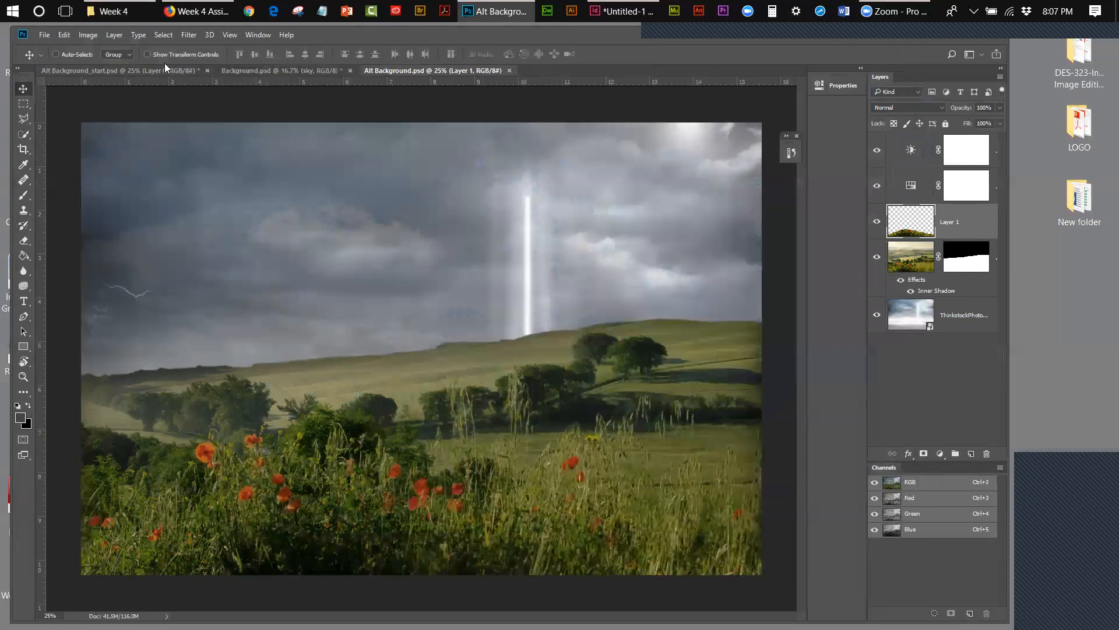
{"action": "left_click", "coordinate": [234, 70]}
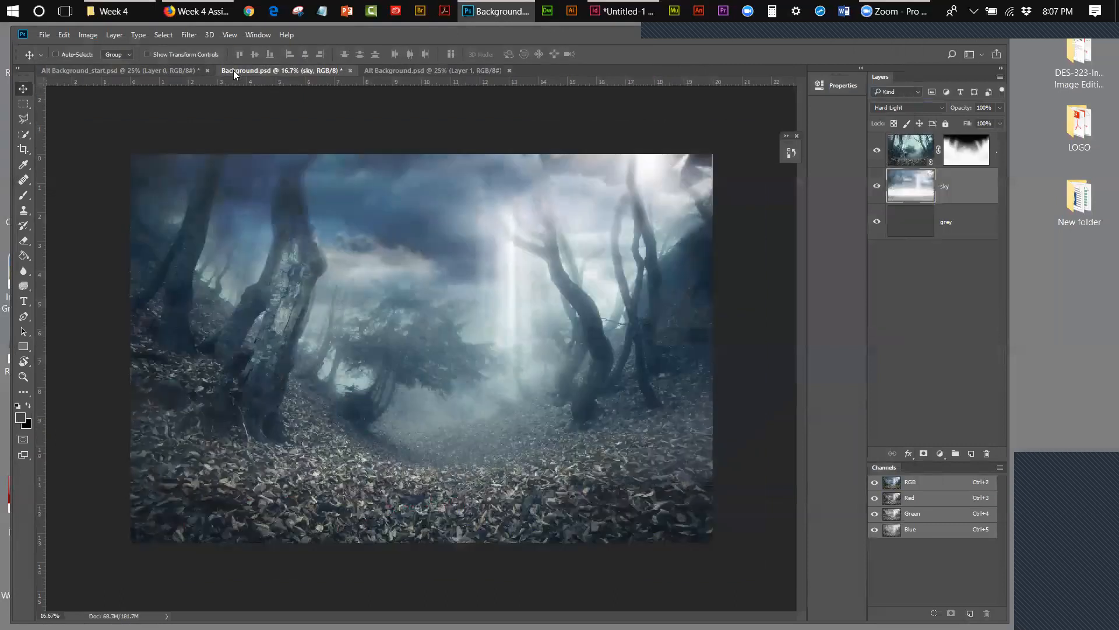
{"action": "left_click", "coordinate": [349, 70]}
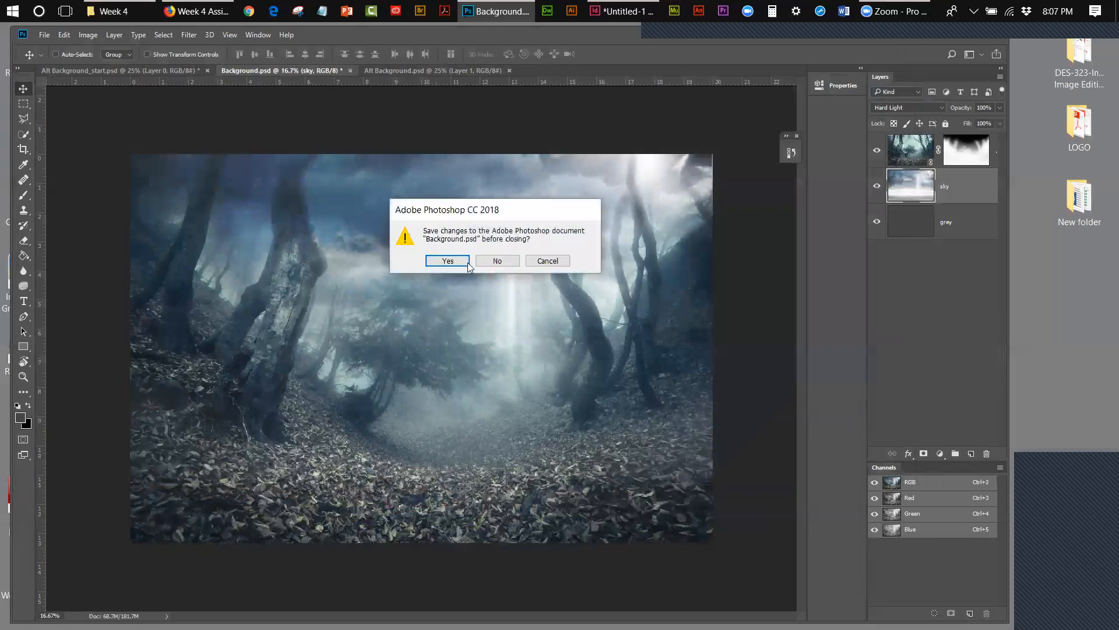
{"action": "left_click", "coordinate": [500, 267]}
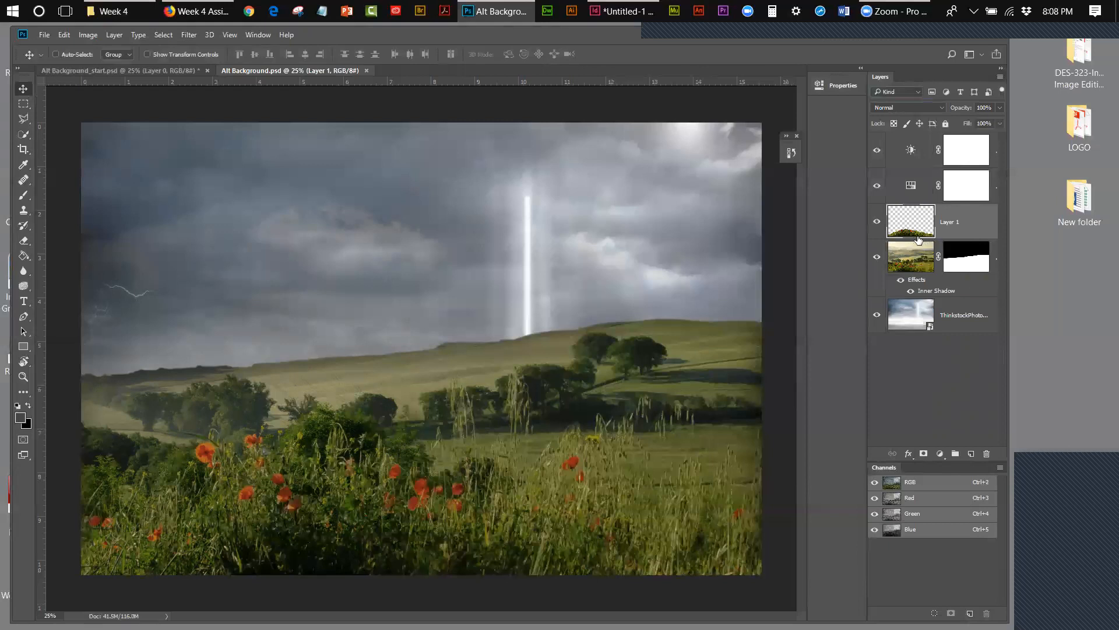
Inspect the Hue/Saturation and Brightness/Contrast adjustment settings, and toggle the Hue/Saturation layer off and on to compare its effect.
{"action": "left_click", "coordinate": [913, 186]}
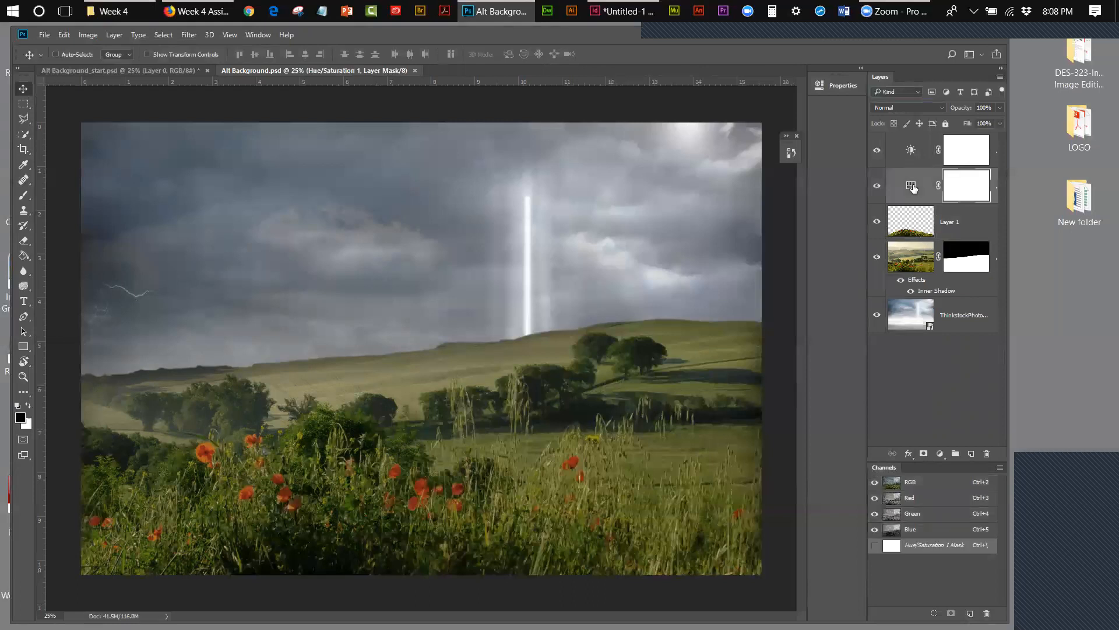
{"action": "double_click", "coordinate": [911, 185]}
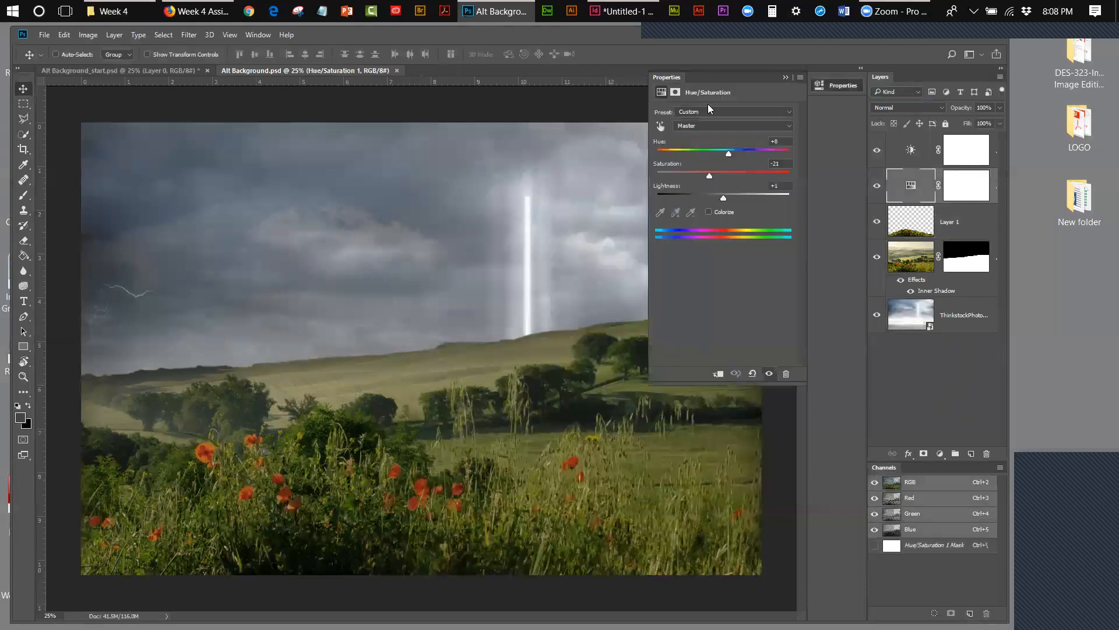
{"action": "left_click", "coordinate": [786, 78]}
{"action": "double_click", "coordinate": [910, 150]}
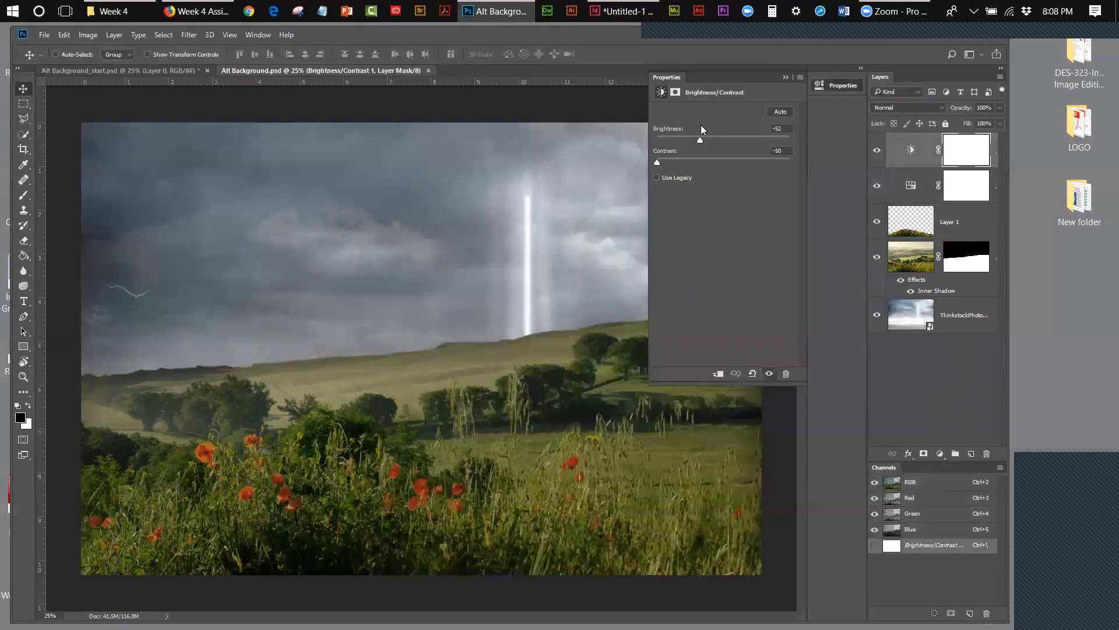
{"action": "left_click", "coordinate": [785, 77]}
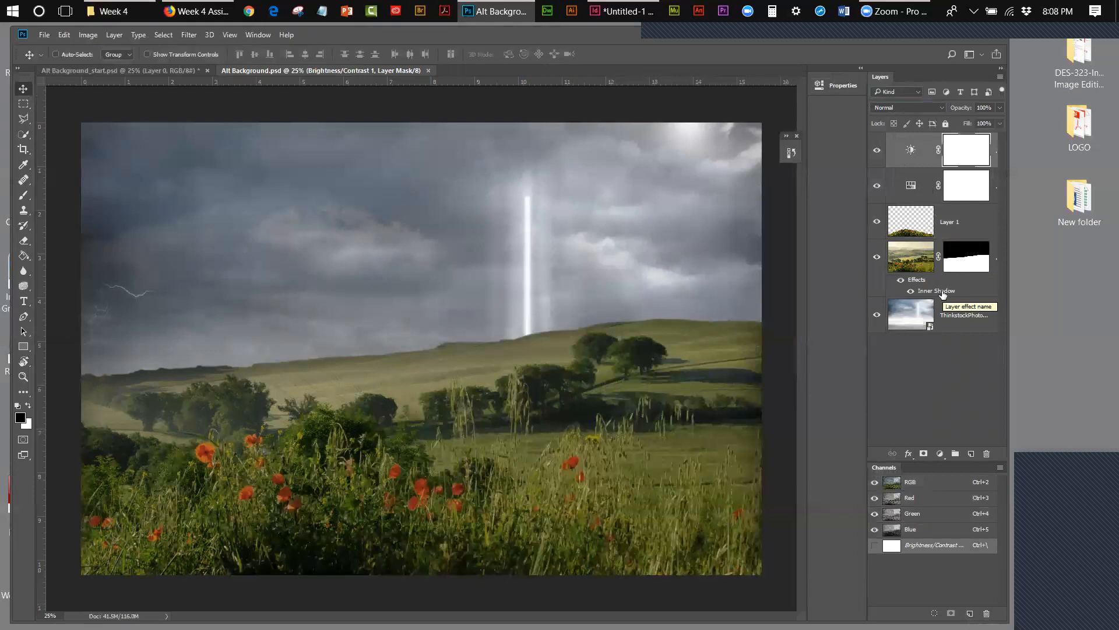
{"action": "left_click", "coordinate": [876, 185]}
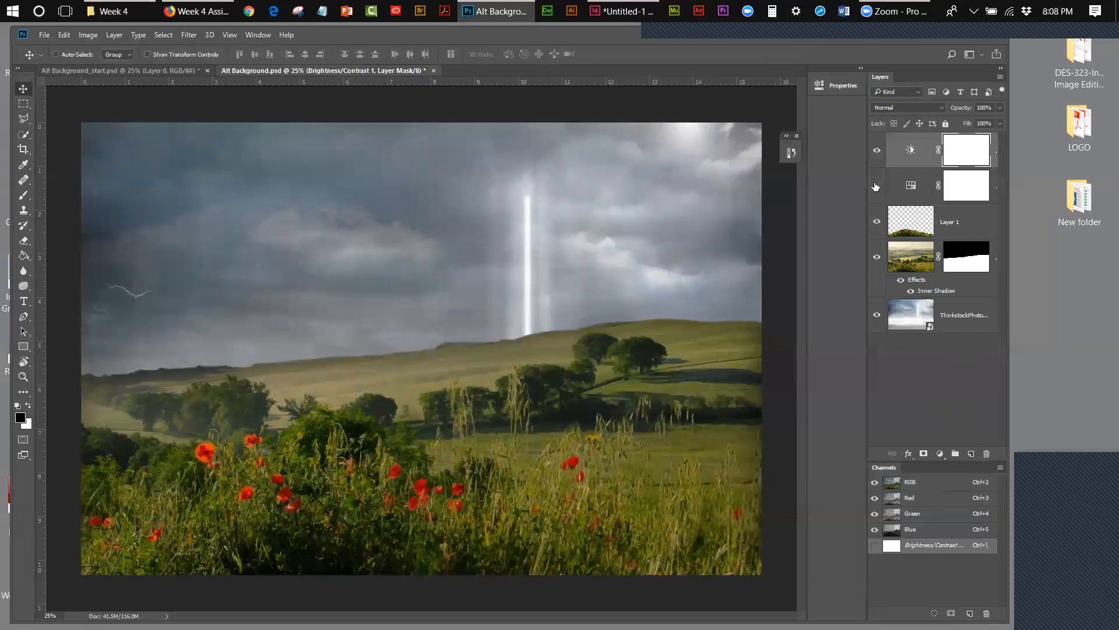
{"action": "left_click", "coordinate": [876, 185]}
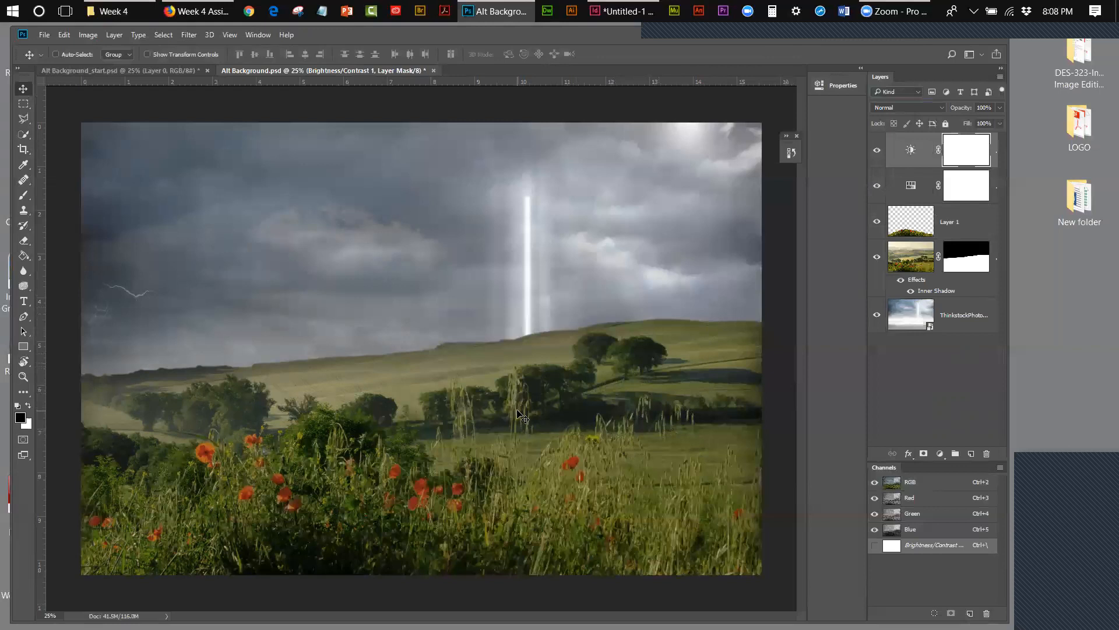
Toggle the Brightness/Contrast adjustment layer off and on to compare its effect on the composite.
{"action": "left_click", "coordinate": [876, 151]}
{"action": "left_click", "coordinate": [877, 151]}
{"action": "left_click", "coordinate": [877, 151]}
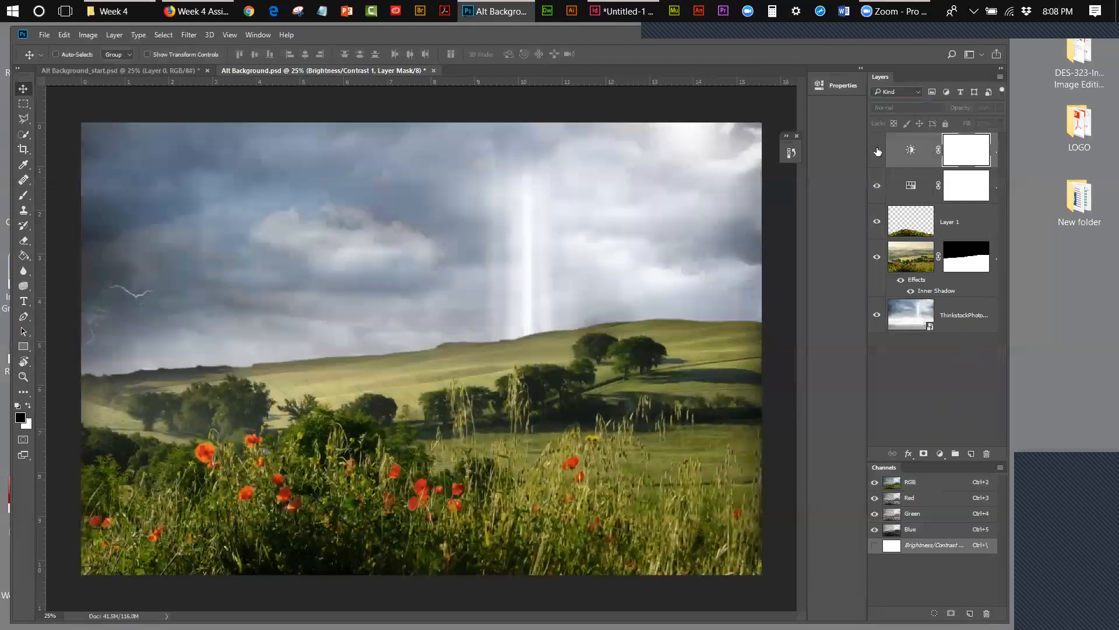
{"action": "left_click", "coordinate": [877, 151]}
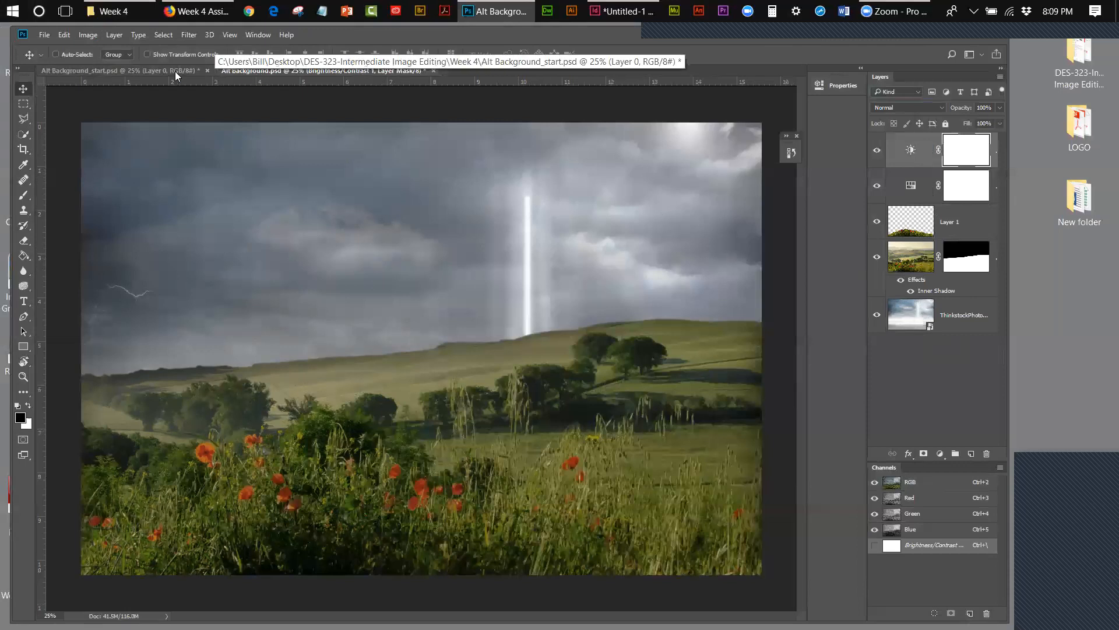
Switch to Alt Background_start.psd and check its image size in inches, closing the dialog without resizing.
{"action": "left_click", "coordinate": [110, 71]}
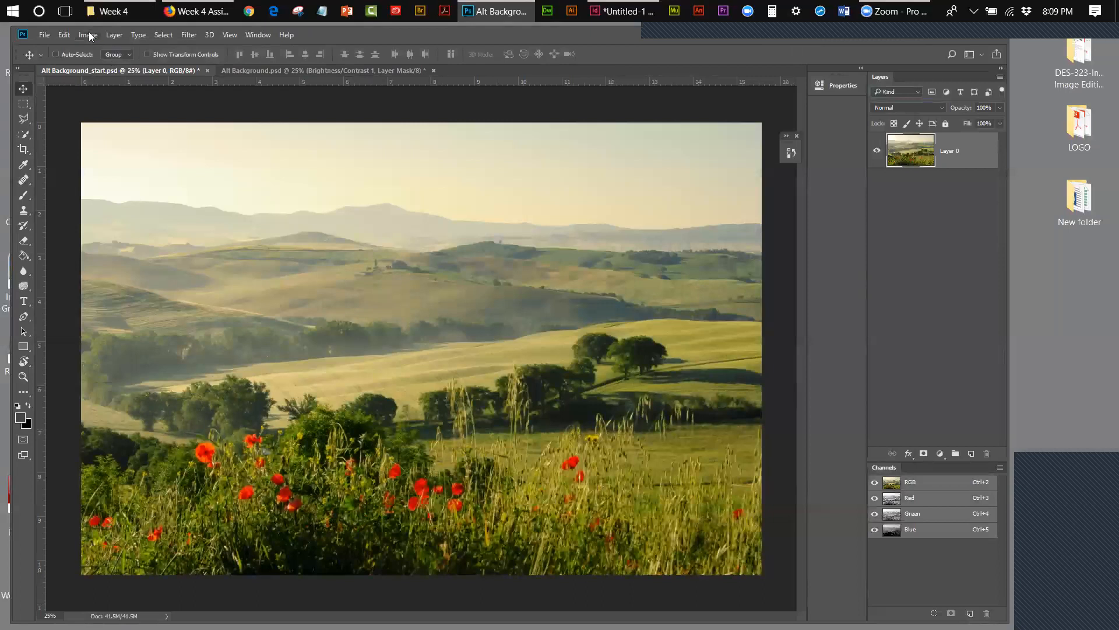
{"action": "left_click", "coordinate": [89, 35]}
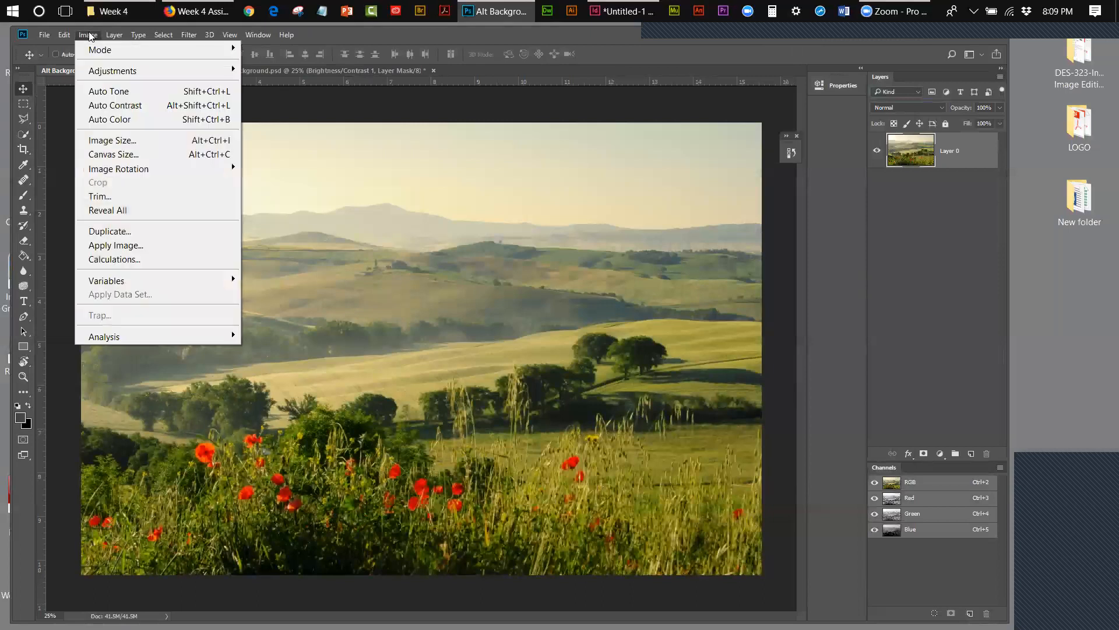
{"action": "left_click", "coordinate": [94, 141]}
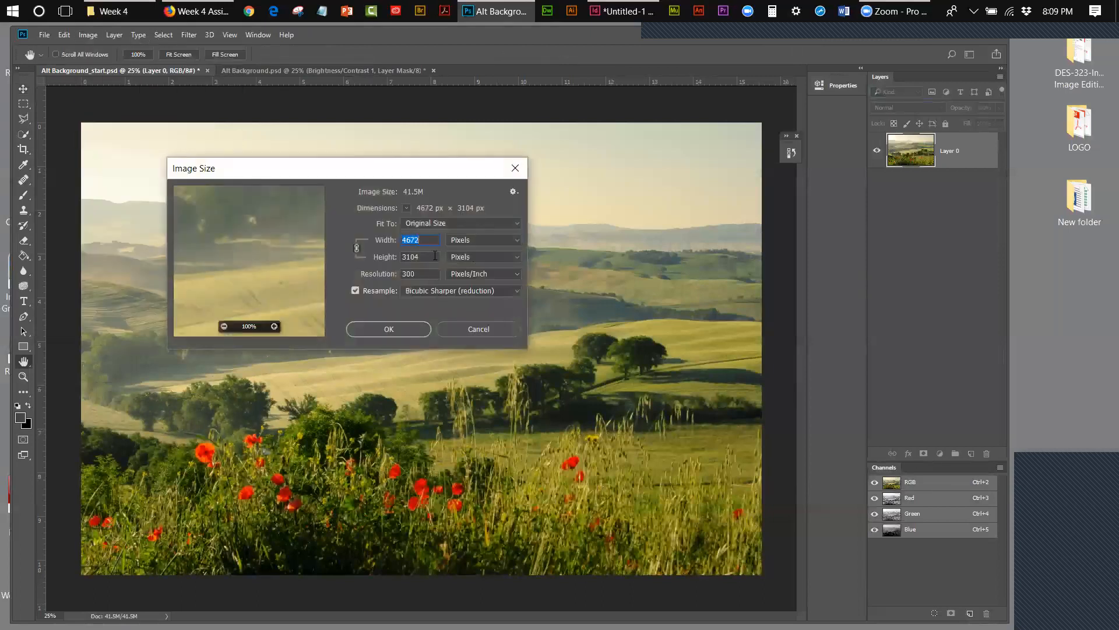
{"action": "left_click", "coordinate": [495, 240]}
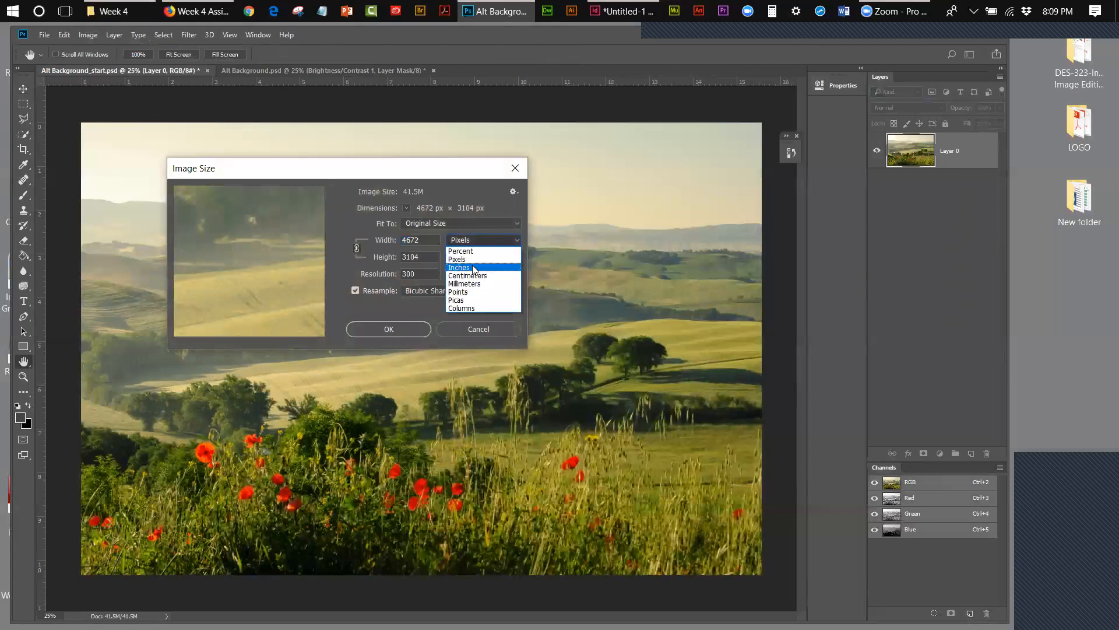
{"action": "left_click", "coordinate": [474, 268]}
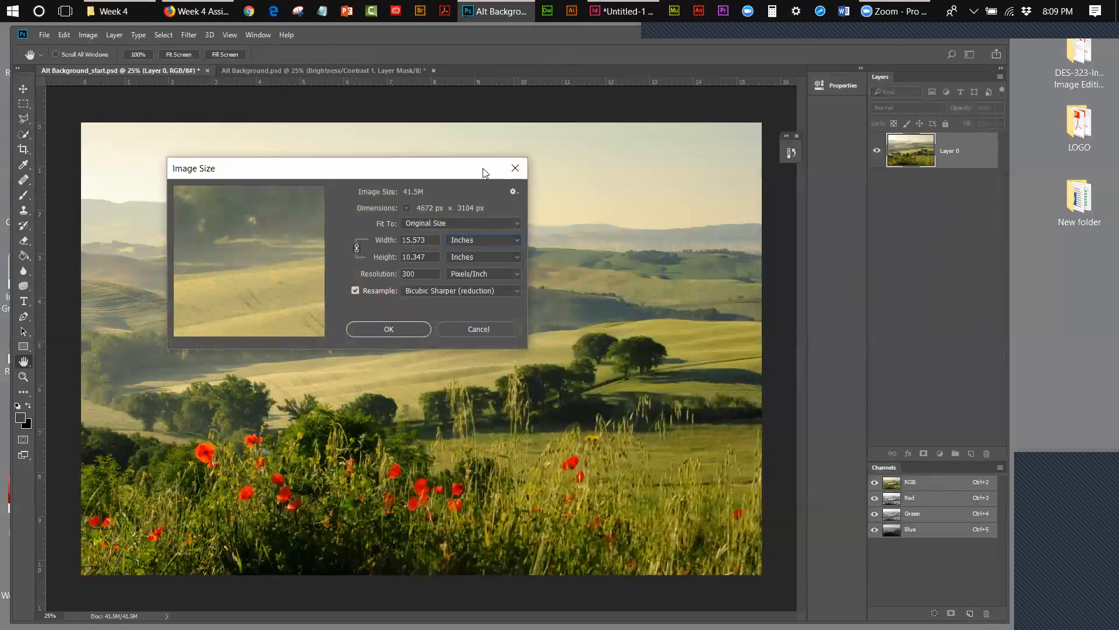
{"action": "left_click_drag", "start_coordinate": [485, 170], "coordinate": [678, 167]}
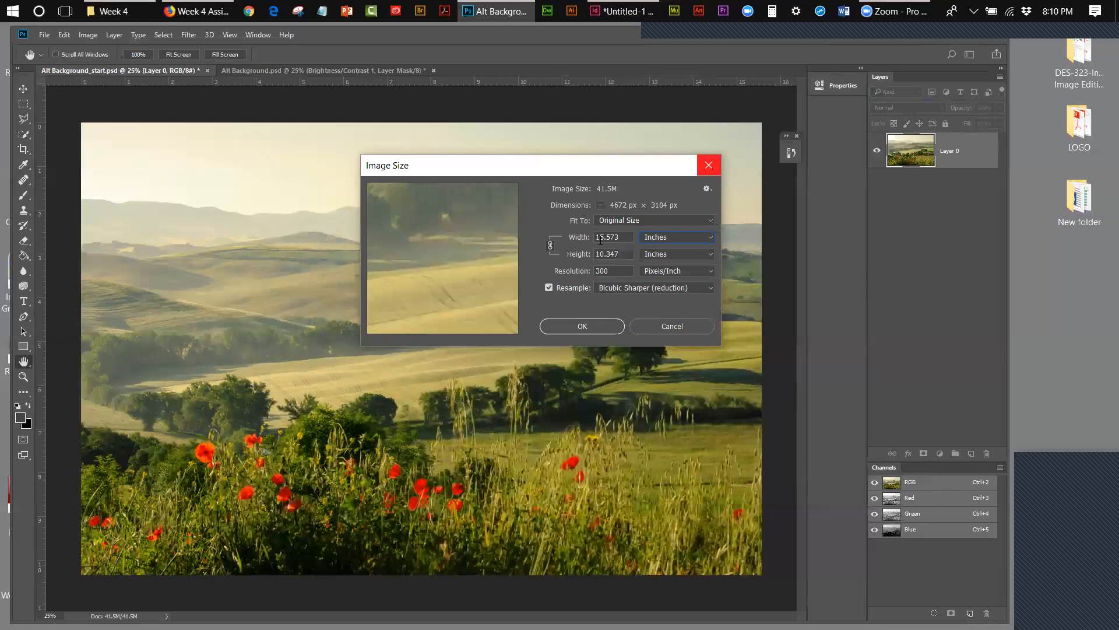
{"action": "left_click", "coordinate": [707, 167]}
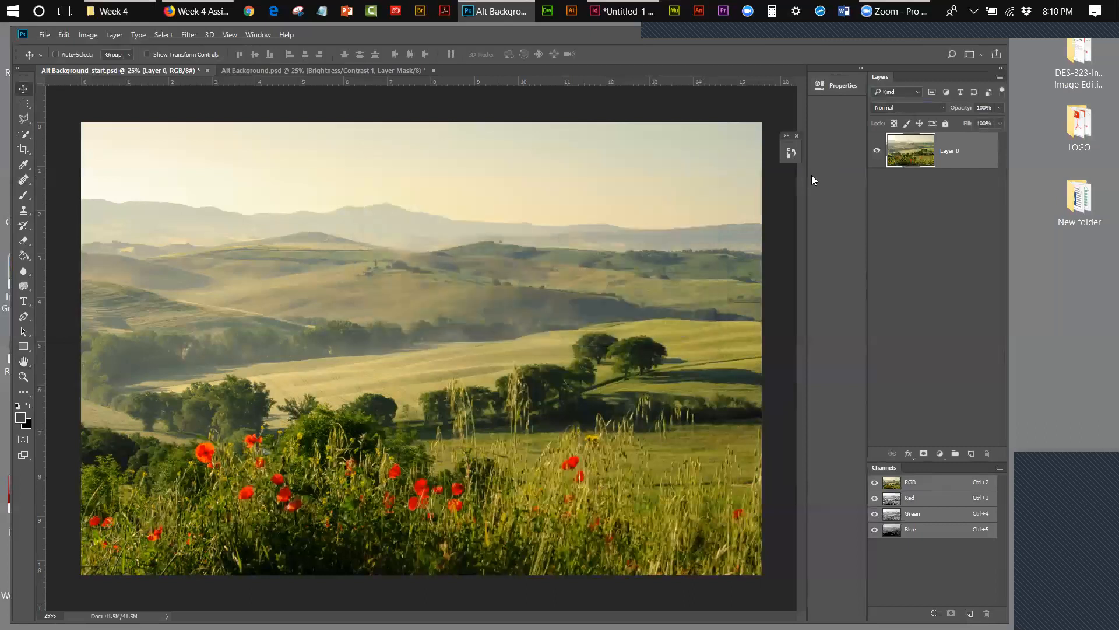
Duplicate Layer 0, rename the copy "foreground", and deselect the layers.
{"action": "left_click_drag", "start_coordinate": [962, 157], "coordinate": [970, 452]}
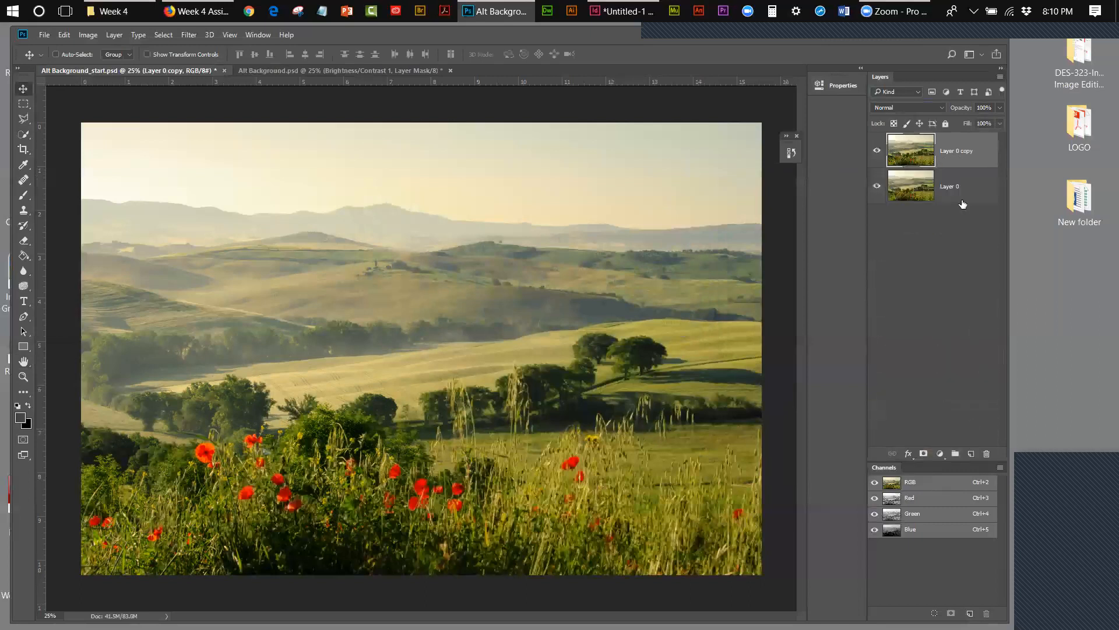
{"action": "double_click", "coordinate": [958, 153]}
{"action": "type", "text": "E"}
{"action": "left_click", "coordinate": [939, 258]}
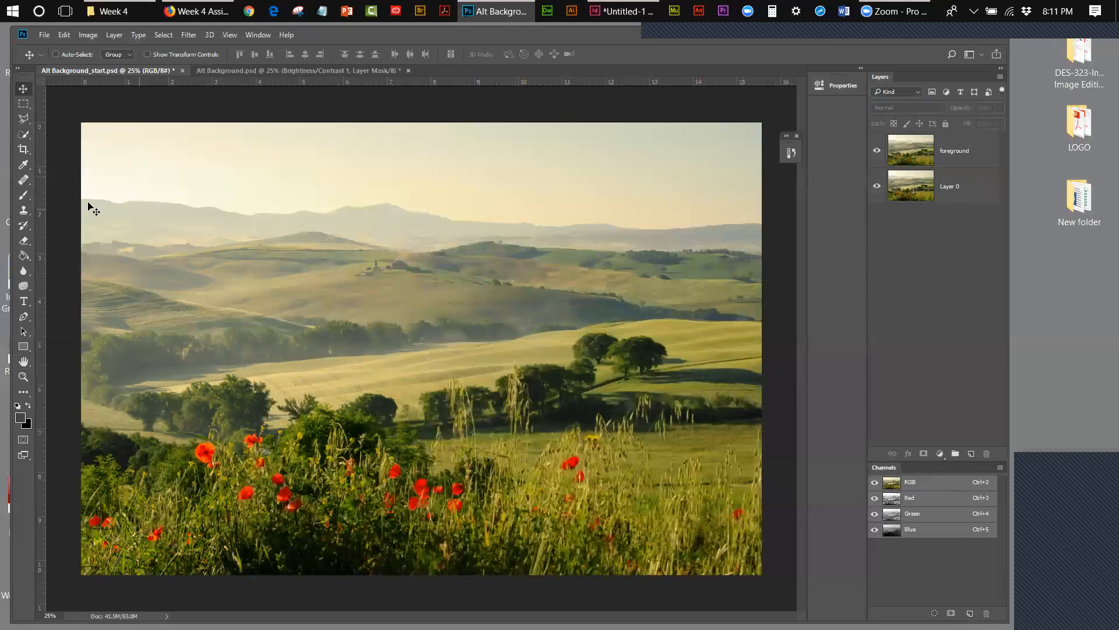
Compare the Blue, Green and Red channels individually for contrast between the hills, and return to the RGB composite.
{"action": "left_click", "coordinate": [902, 529]}
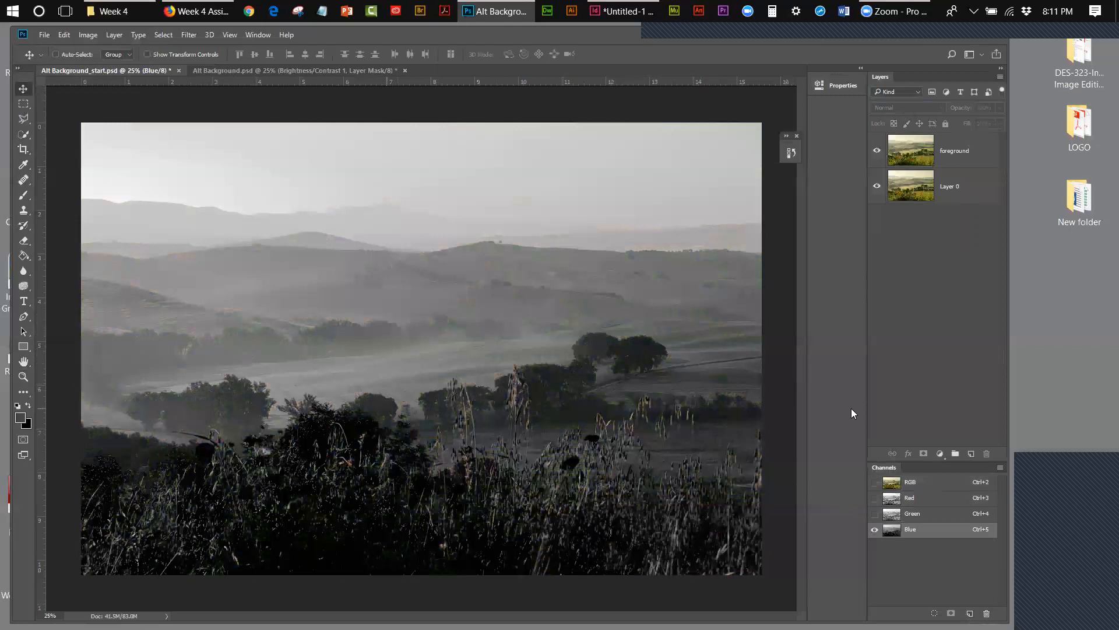
{"action": "left_click", "coordinate": [926, 516]}
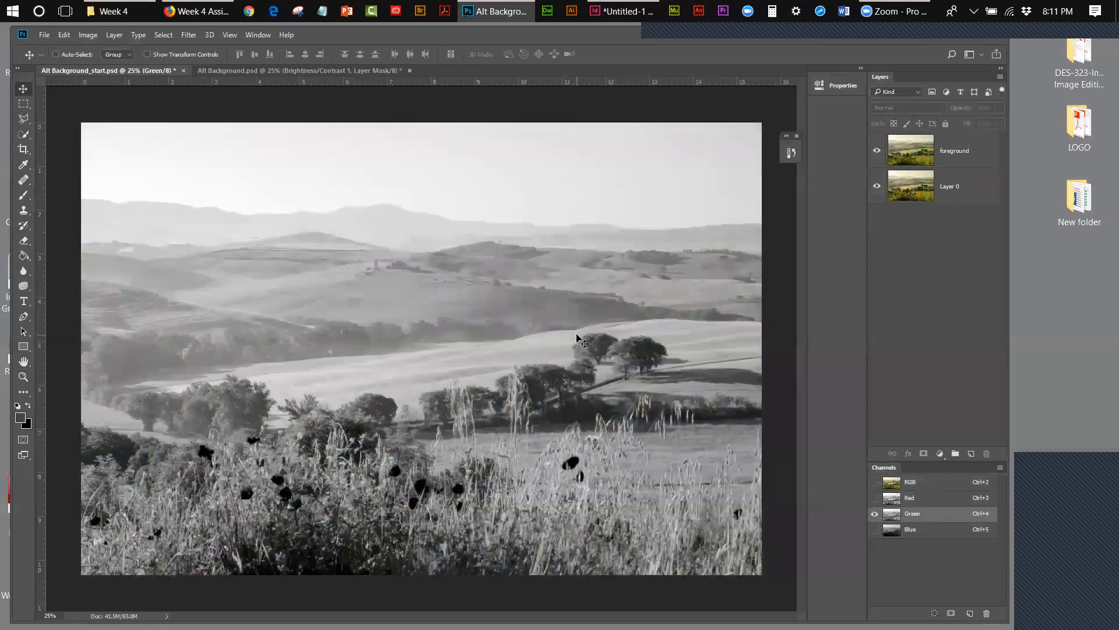
{"action": "left_click", "coordinate": [928, 499]}
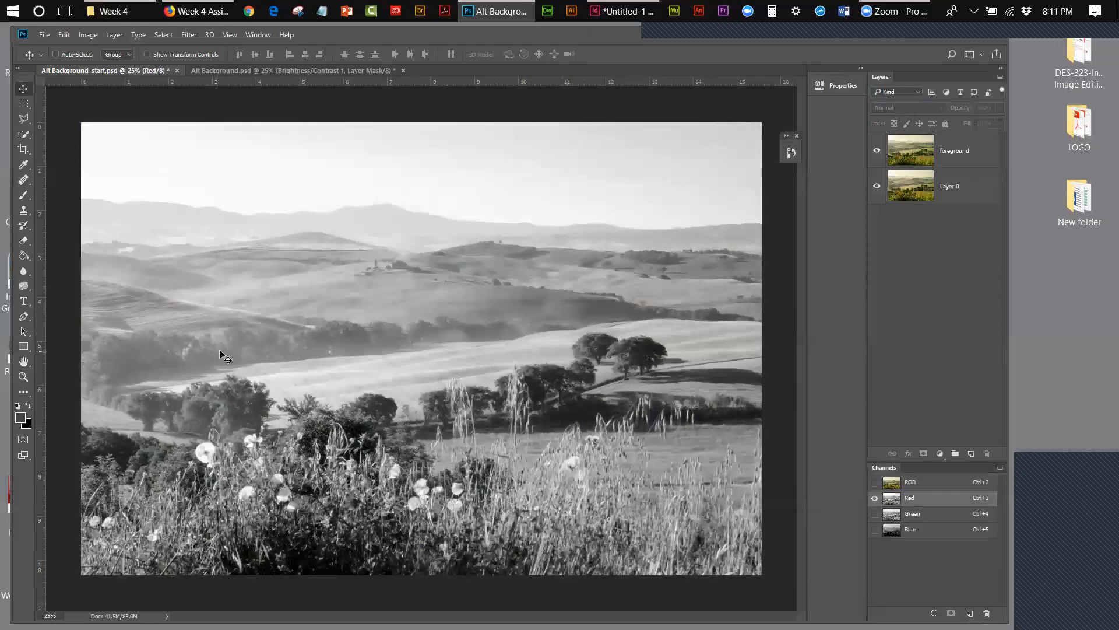
{"action": "left_click", "coordinate": [911, 482]}
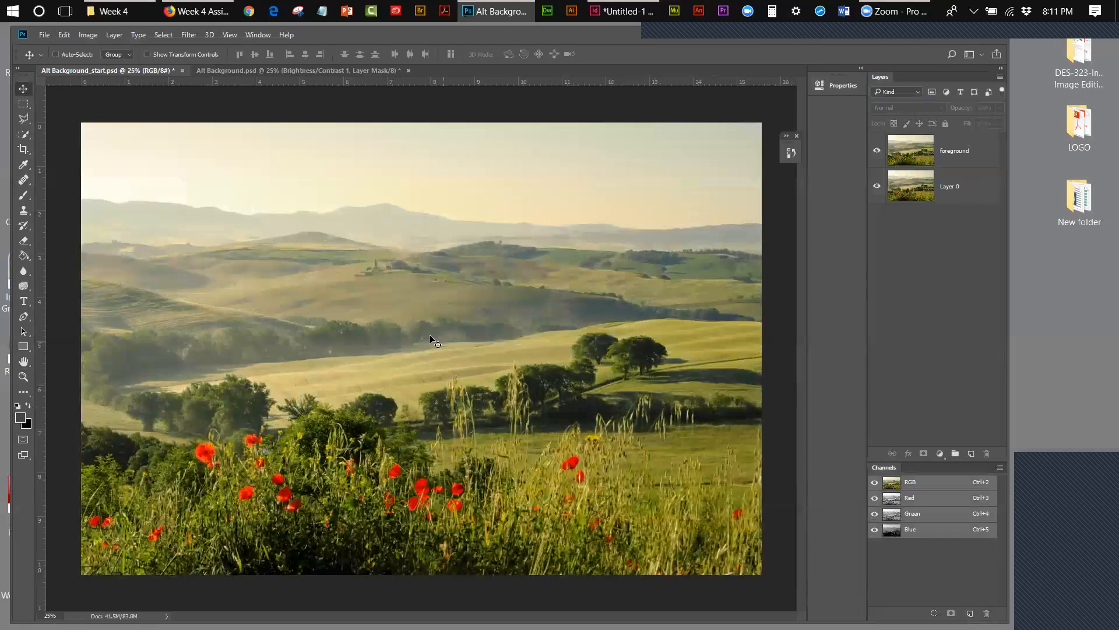
Select the distant hills on the foreground layer using the Quick Selection tool with an enlarged brush.
{"action": "left_click", "coordinate": [21, 134]}
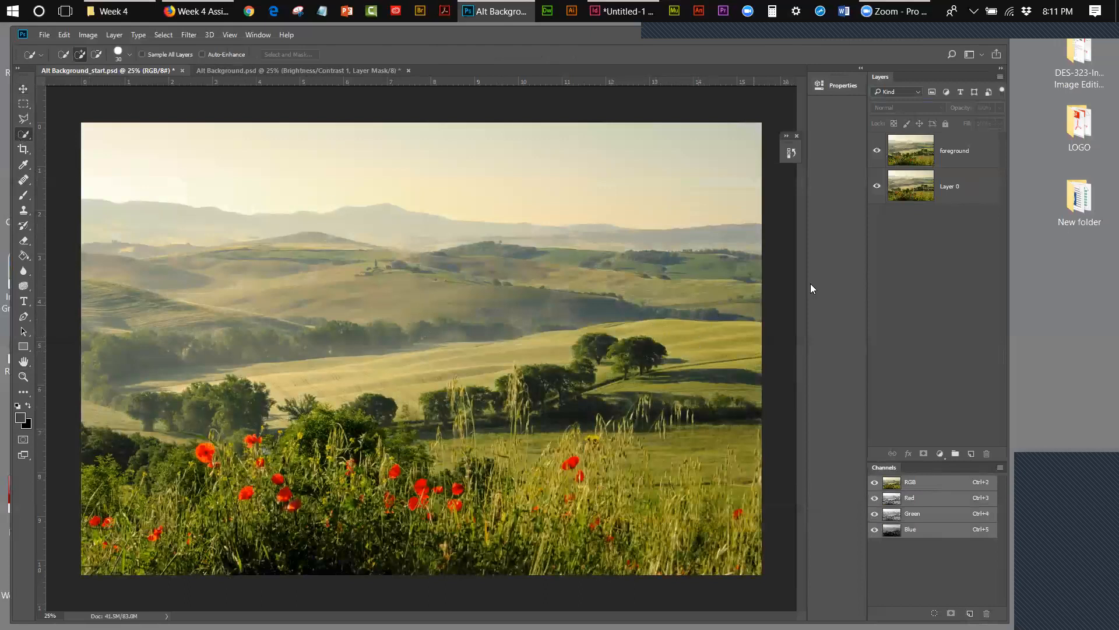
{"action": "left_click", "coordinate": [959, 152]}
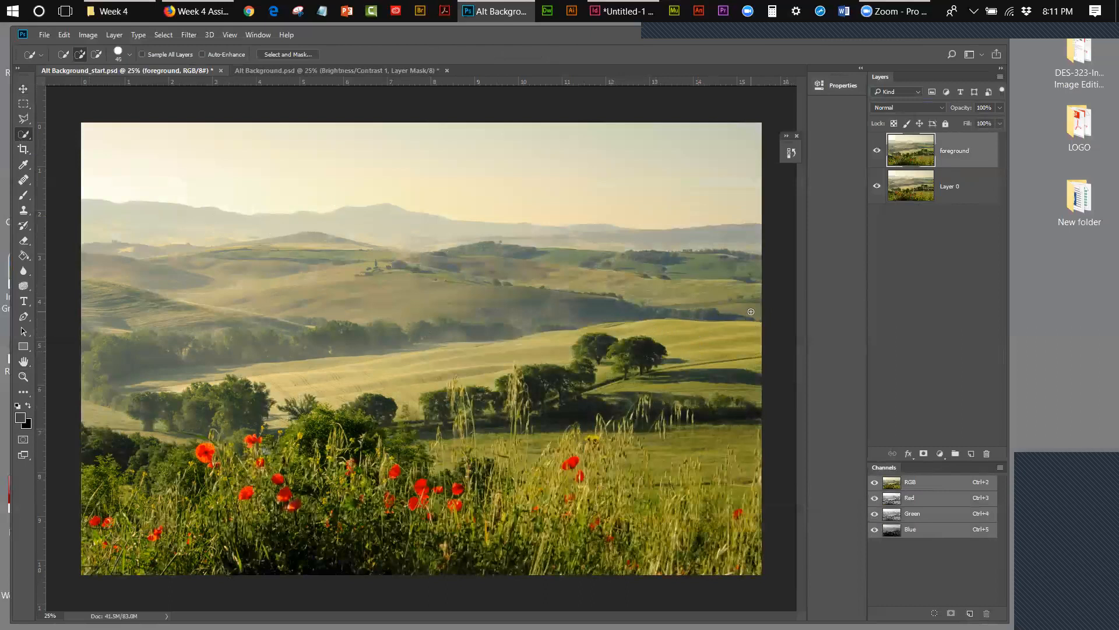
{"action": "key", "text": "bracketright"}
{"action": "key", "text": "bracketright"}
{"action": "mouse_move", "coordinate": [736, 293]}
{"action": "left_mouse_down"}
{"action": "mouse_move", "coordinate": [618, 289]}
{"action": "mouse_move", "coordinate": [548, 307]}
{"action": "mouse_move", "coordinate": [326, 322]}
{"action": "mouse_move", "coordinate": [301, 263]}
{"action": "mouse_move", "coordinate": [97, 306]}
{"action": "mouse_move", "coordinate": [117, 361]}
{"action": "mouse_move", "coordinate": [210, 401]}
{"action": "left_mouse_up"}
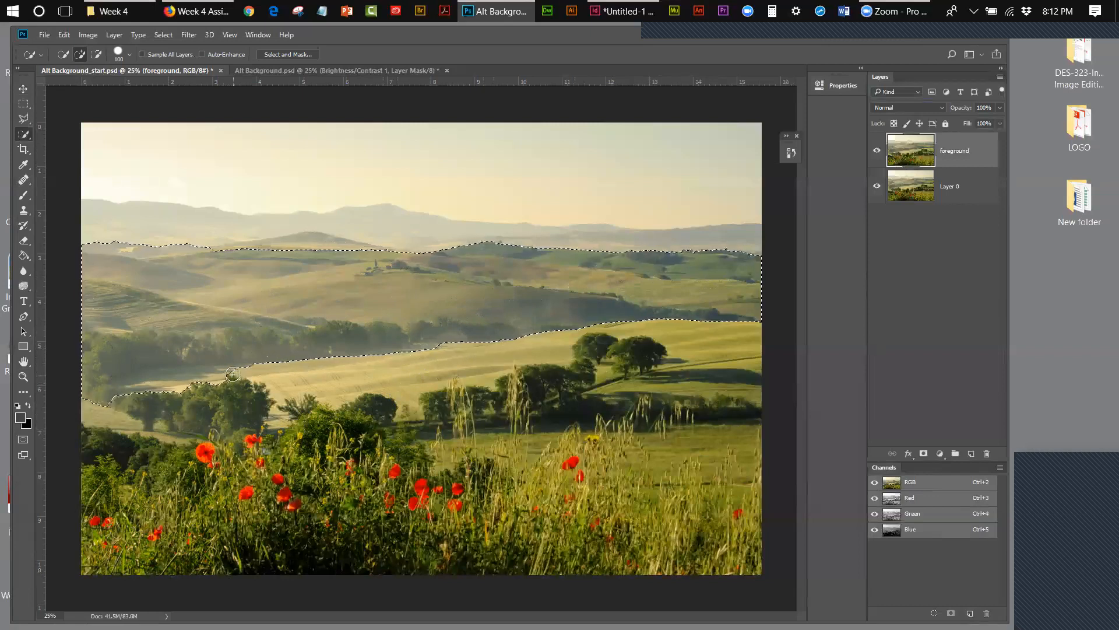
Refine the selection edge along the near hill's ridge and its left end, and extend the selection over the far mountains and sky.
{"action": "key", "text": "alt"}
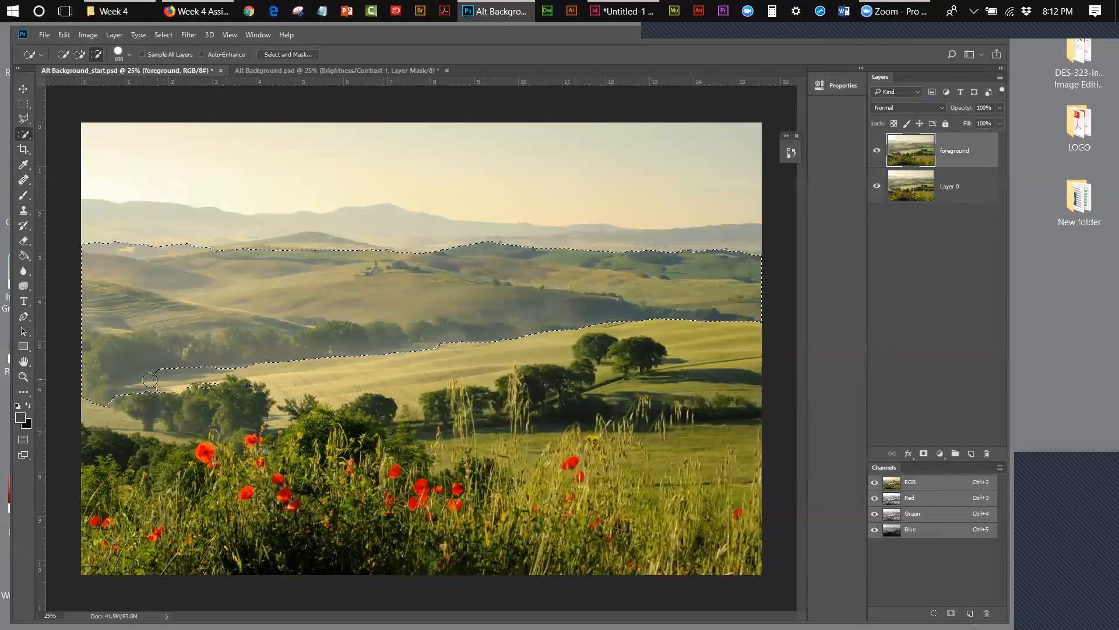
{"action": "mouse_move", "coordinate": [127, 383]}
{"action": "left_mouse_down"}
{"action": "mouse_move", "coordinate": [103, 388]}
{"action": "mouse_move", "coordinate": [114, 407]}
{"action": "mouse_move", "coordinate": [121, 394]}
{"action": "left_mouse_up"}
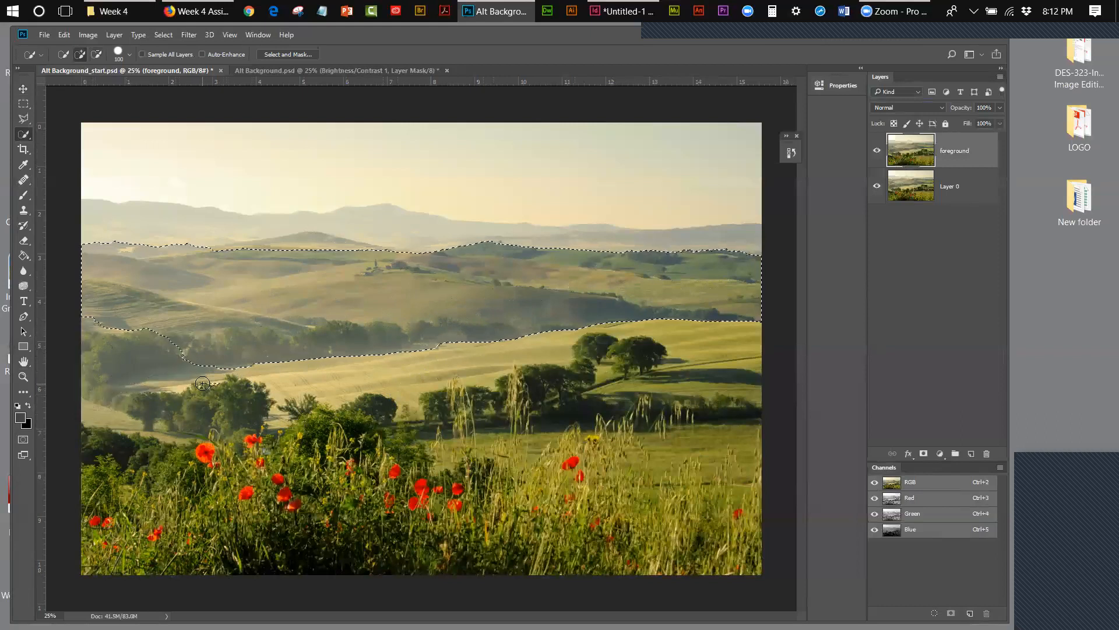
{"action": "mouse_move", "coordinate": [200, 390]}
{"action": "left_mouse_down"}
{"action": "mouse_move", "coordinate": [214, 390]}
{"action": "mouse_move", "coordinate": [185, 399]}
{"action": "left_mouse_up"}
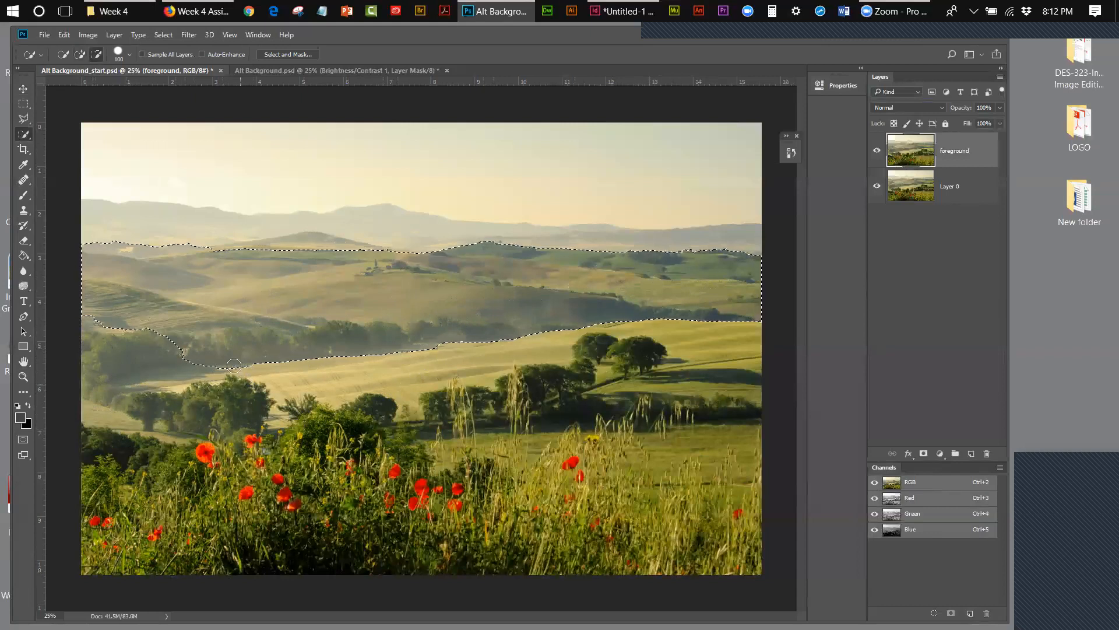
{"action": "mouse_move", "coordinate": [164, 362]}
{"action": "left_mouse_down"}
{"action": "mouse_move", "coordinate": [218, 342]}
{"action": "mouse_move", "coordinate": [161, 334]}
{"action": "mouse_move", "coordinate": [156, 353]}
{"action": "mouse_move", "coordinate": [110, 355]}
{"action": "mouse_move", "coordinate": [84, 373]}
{"action": "left_mouse_up"}
{"action": "left_click_drag", "start_coordinate": [216, 355], "coordinate": [164, 349]}
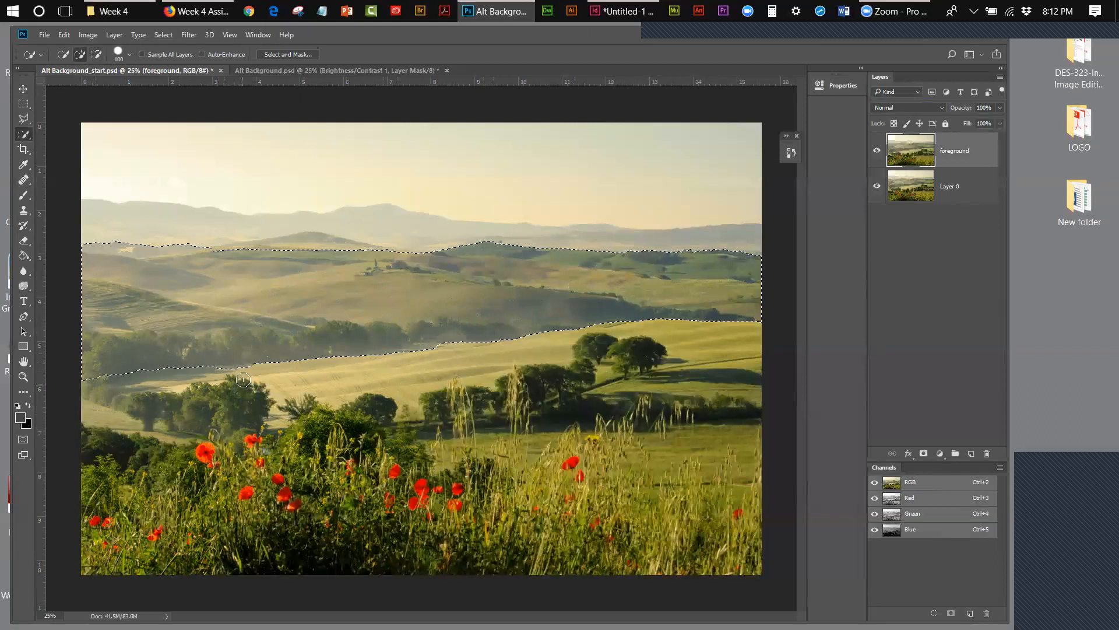
{"action": "key", "text": "alt"}
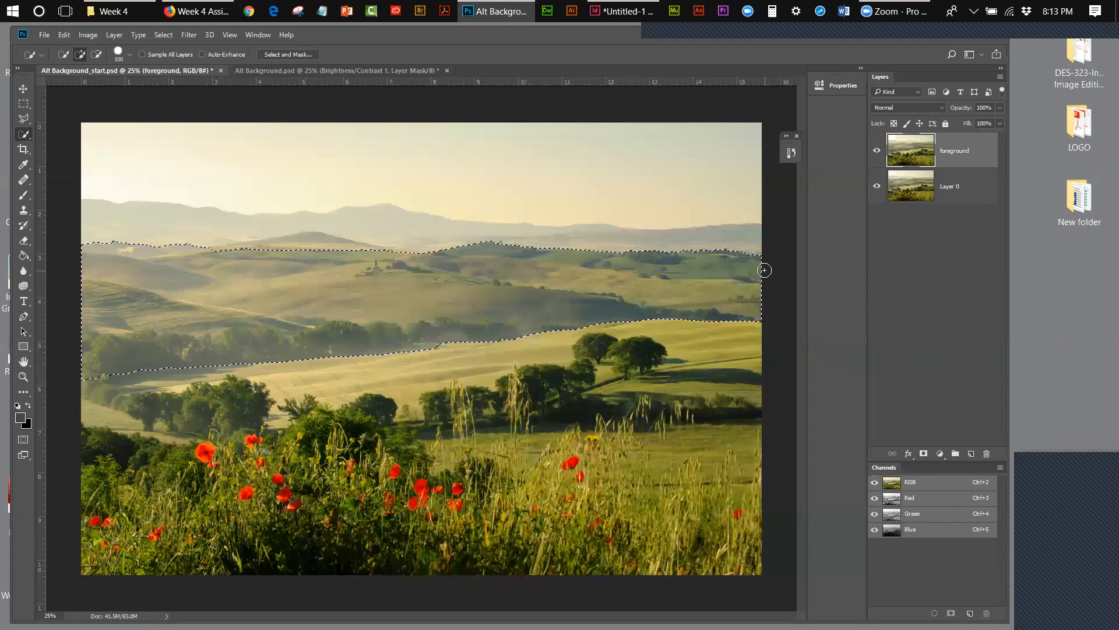
{"action": "mouse_move", "coordinate": [764, 270]}
{"action": "left_mouse_down"}
{"action": "mouse_move", "coordinate": [765, 123]}
{"action": "mouse_move", "coordinate": [395, 120]}
{"action": "mouse_move", "coordinate": [311, 199]}
{"action": "left_mouse_up"}
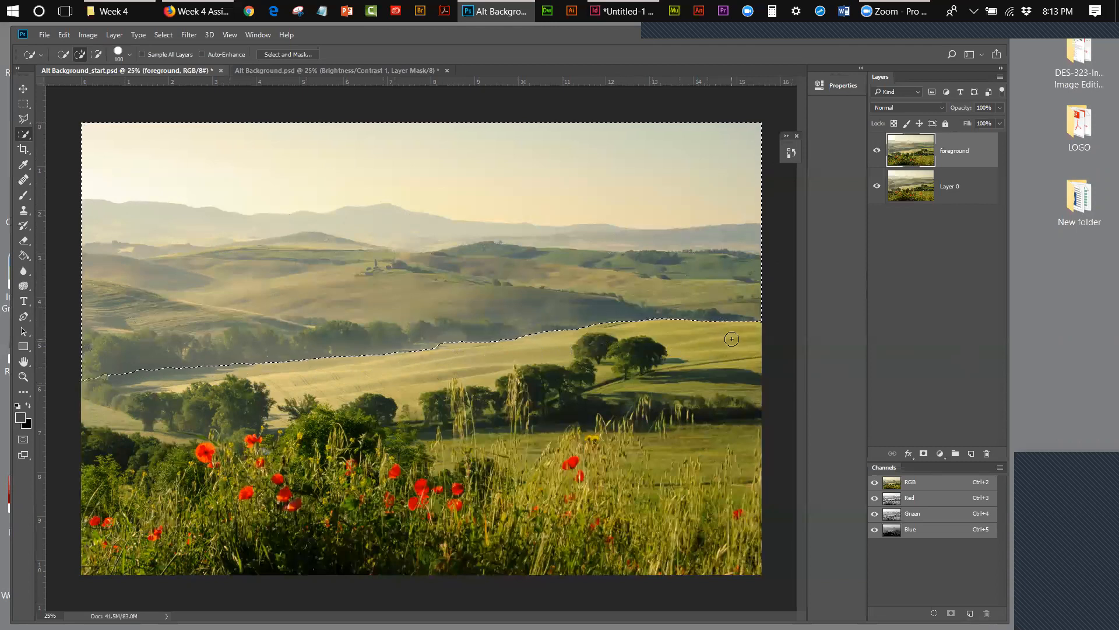
Feather the selection of the sky and distant hills by 1 pixel.
{"action": "left_click", "coordinate": [169, 36]}
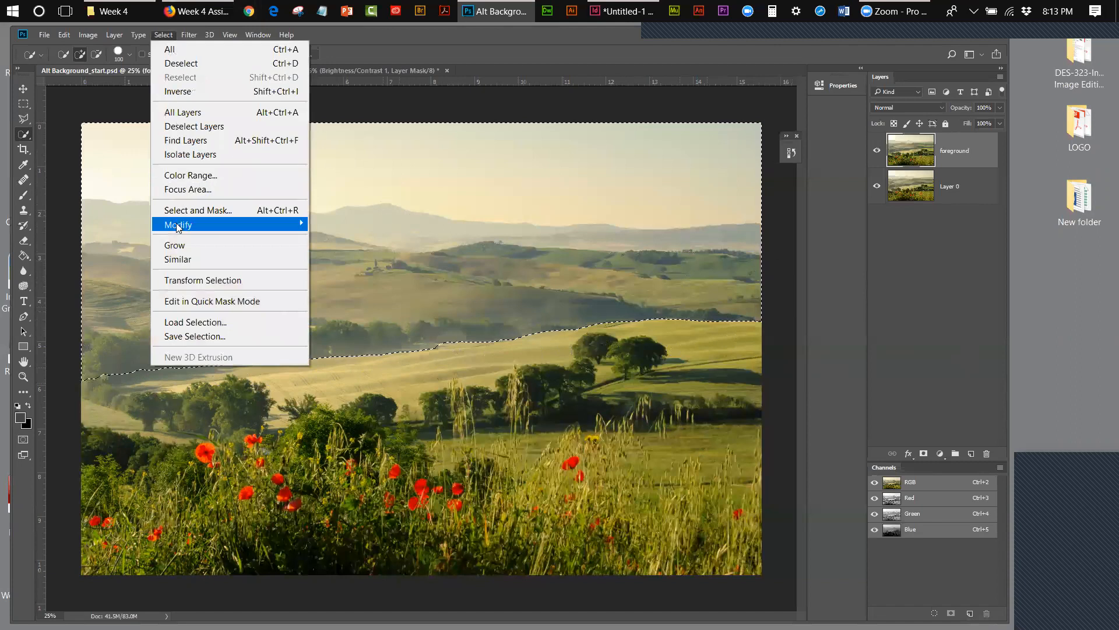
{"action": "mouse_move", "coordinate": [294, 224]}
{"action": "left_click", "coordinate": [337, 279]}
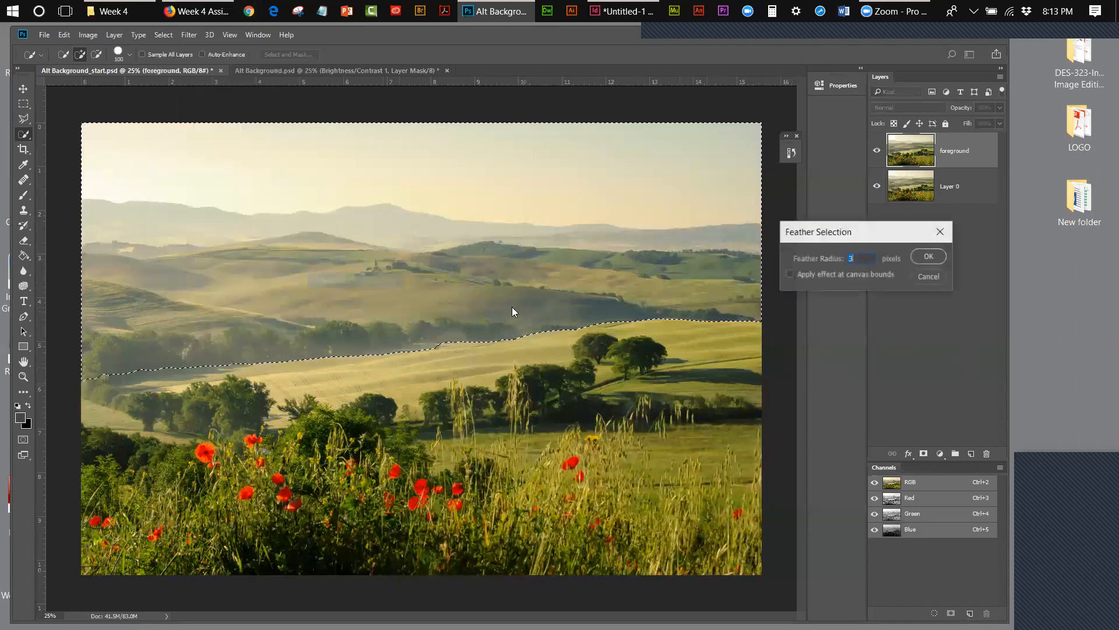
{"action": "left_click_drag", "start_coordinate": [872, 240], "coordinate": [623, 237]}
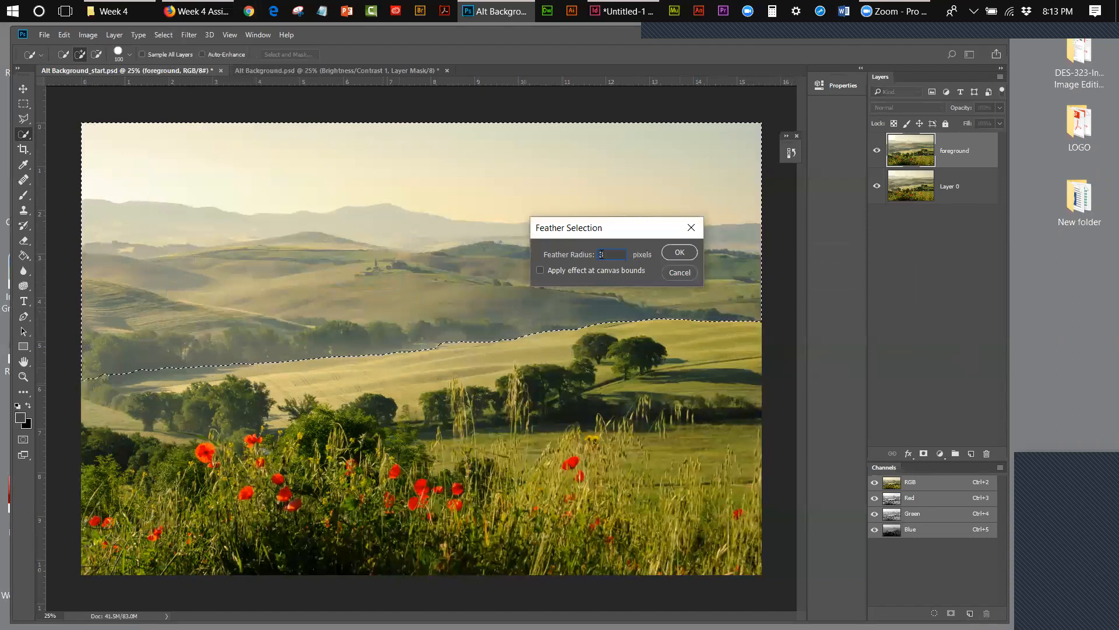
{"action": "type", "text": "1"}
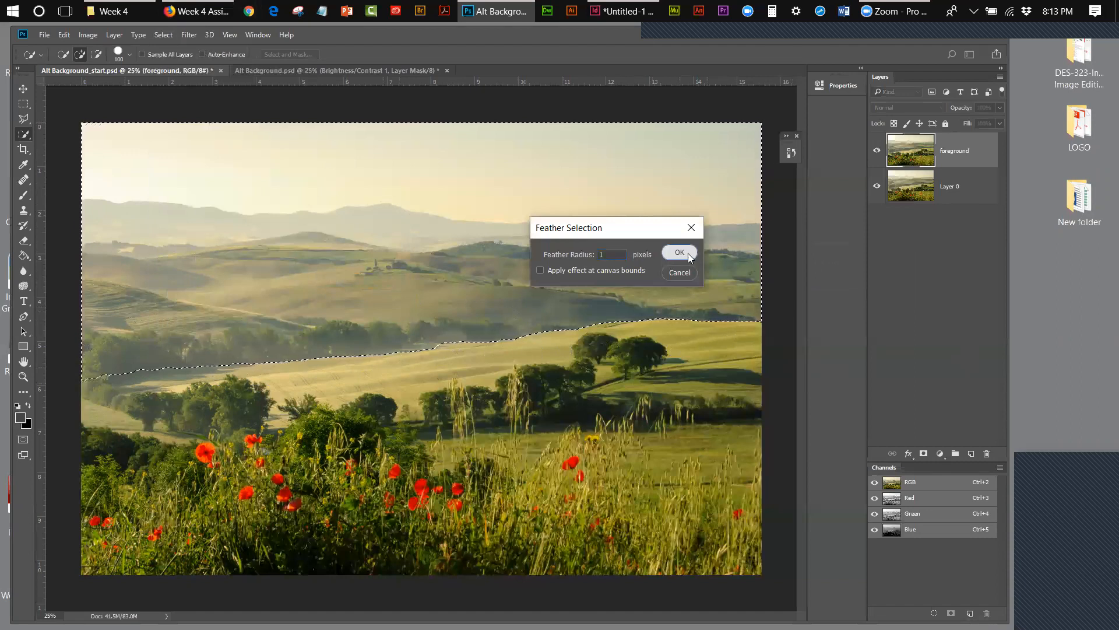
{"action": "left_click", "coordinate": [688, 255]}
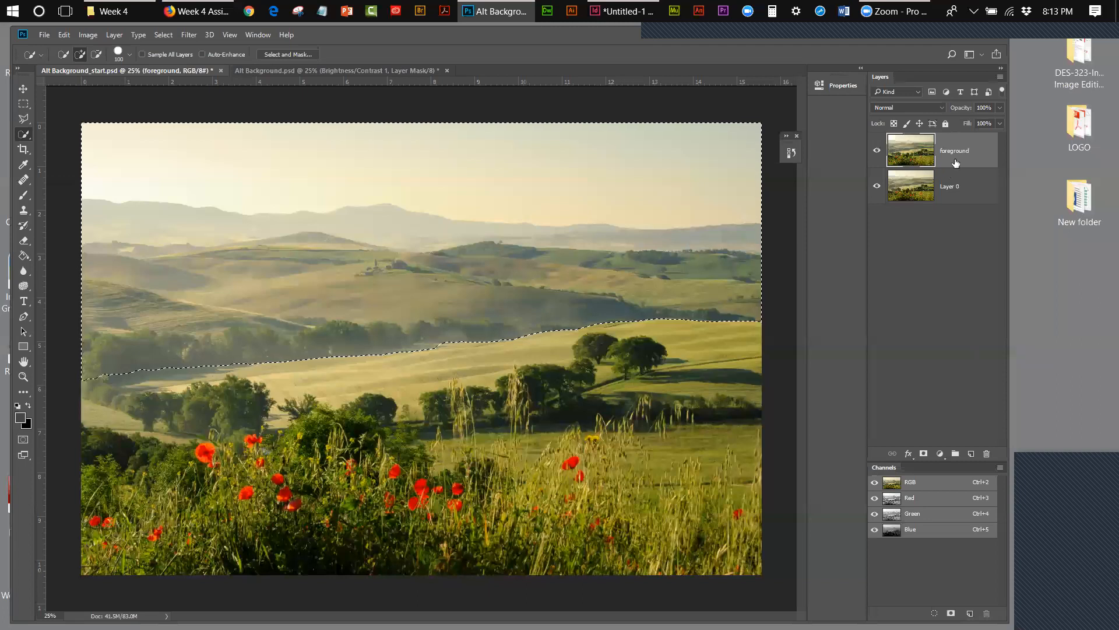
Hide Layer 0, add a layer mask to the foreground layer from the selection, and invert it to keep the near hill and poppies.
{"action": "left_click", "coordinate": [878, 187]}
{"action": "left_click", "coordinate": [923, 454]}
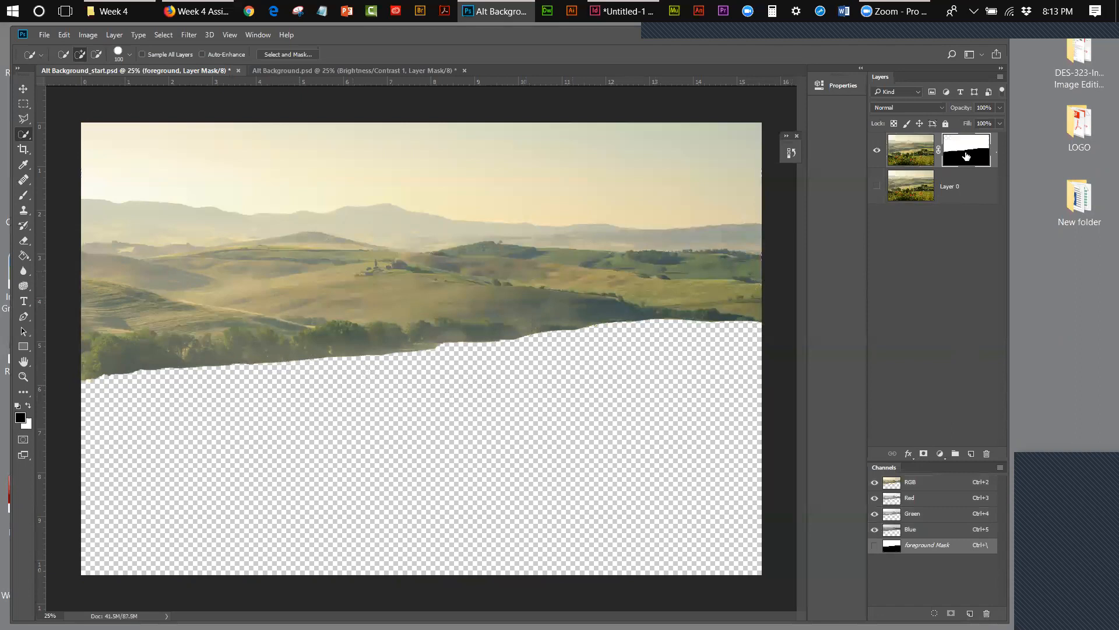
{"action": "left_click", "coordinate": [92, 36]}
{"action": "mouse_move", "coordinate": [92, 73]}
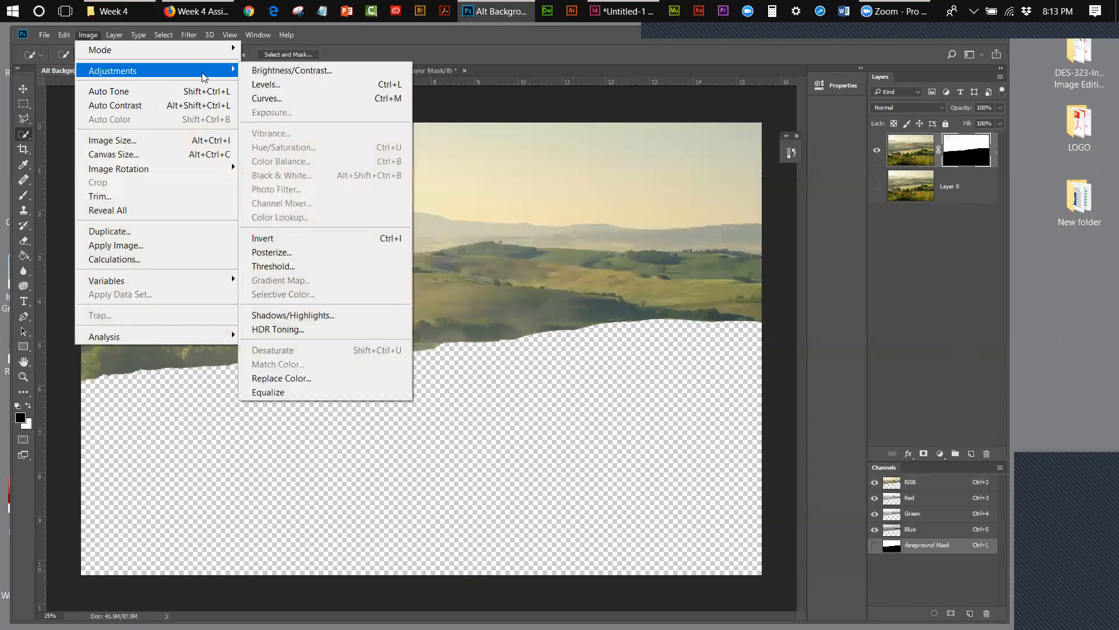
{"action": "left_click", "coordinate": [292, 237]}
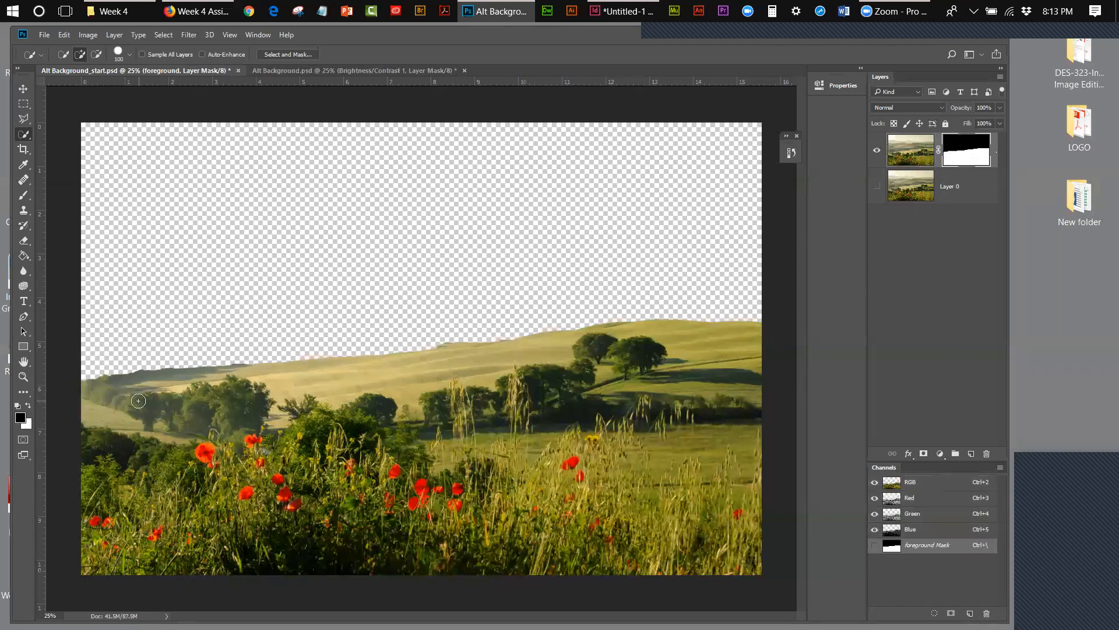
Select Layer 0 and start placing a linked file, browsing to the Background folder inside the course's Week 3 folder.
{"action": "left_click", "coordinate": [972, 198]}
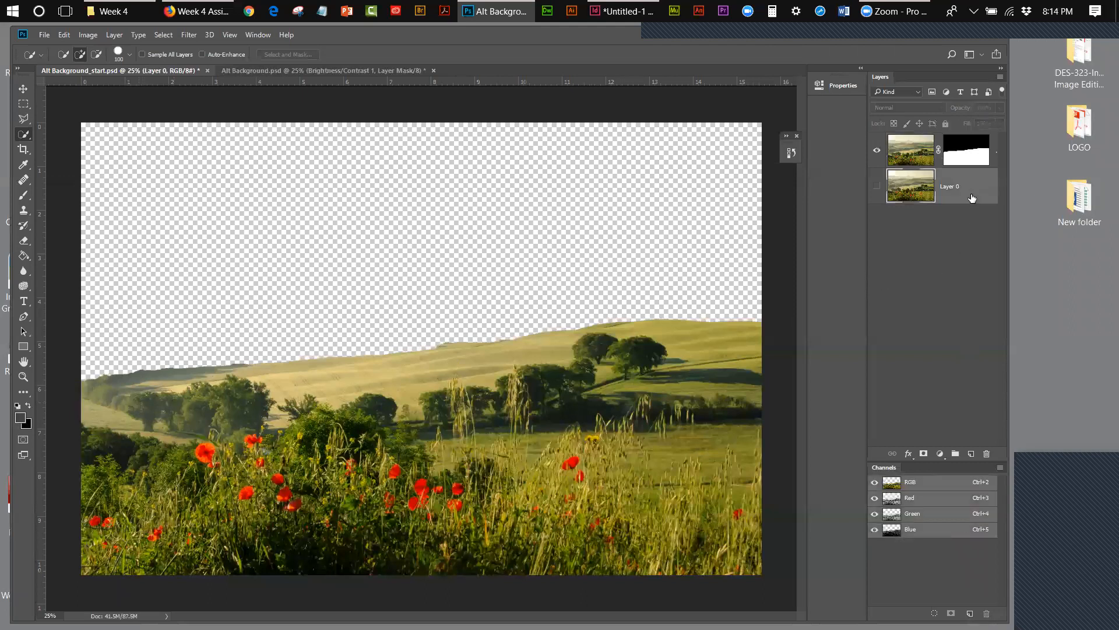
{"action": "left_click", "coordinate": [44, 35]}
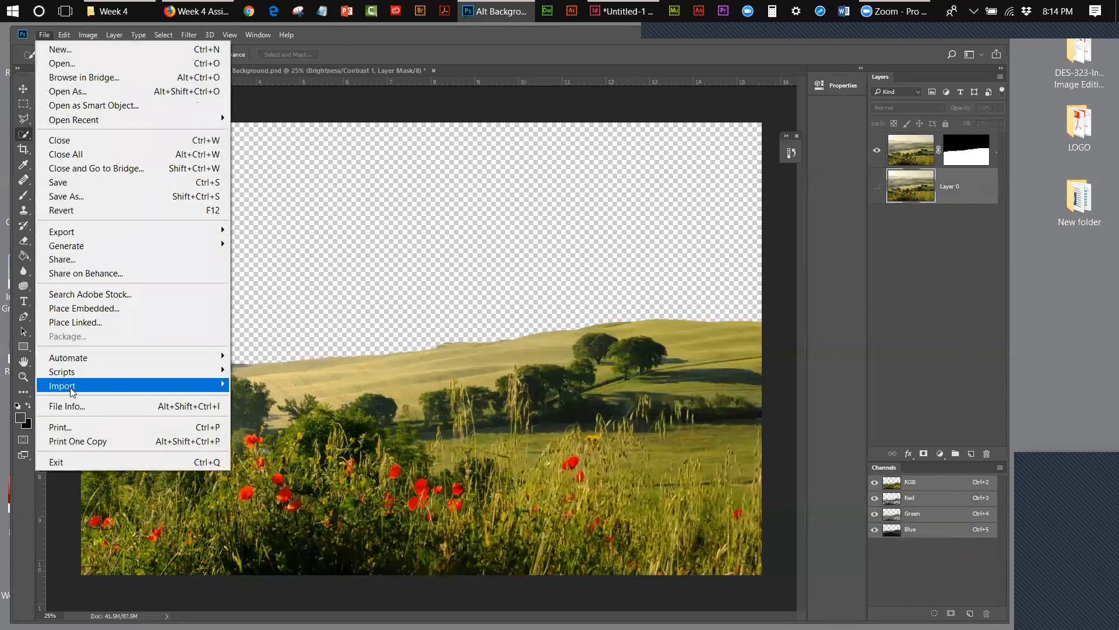
{"action": "mouse_move", "coordinate": [72, 389]}
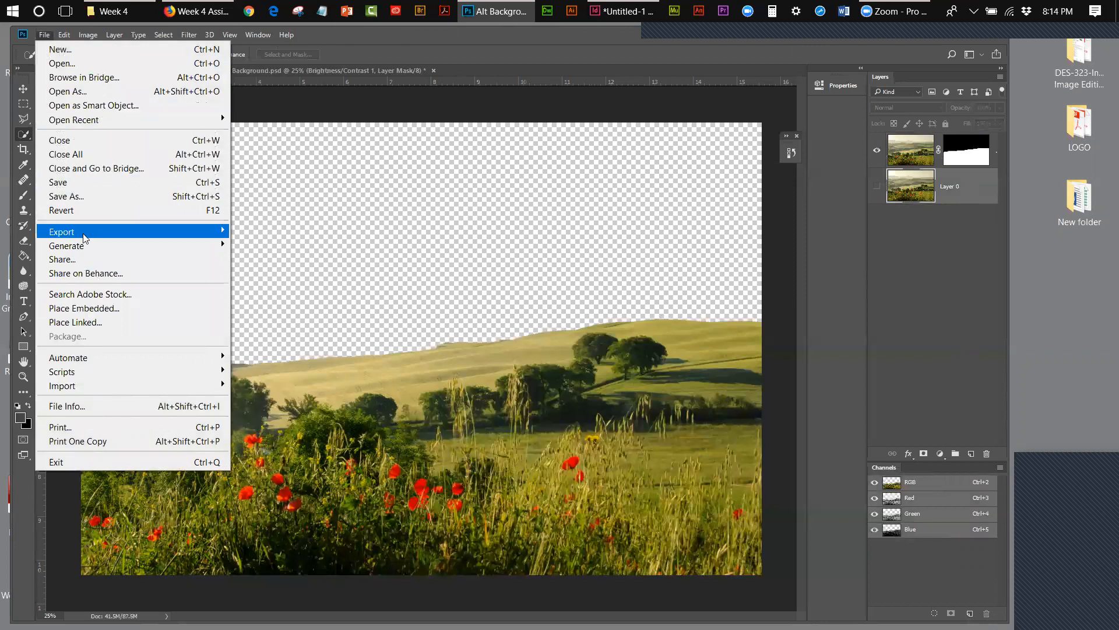
{"action": "left_click", "coordinate": [82, 322]}
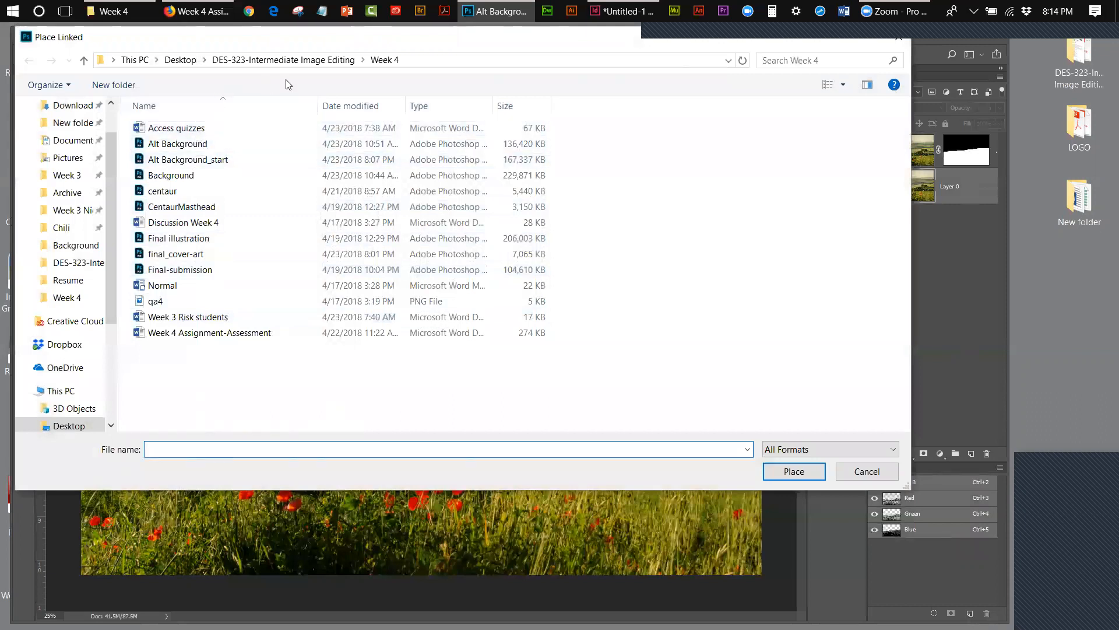
{"action": "left_click", "coordinate": [313, 64]}
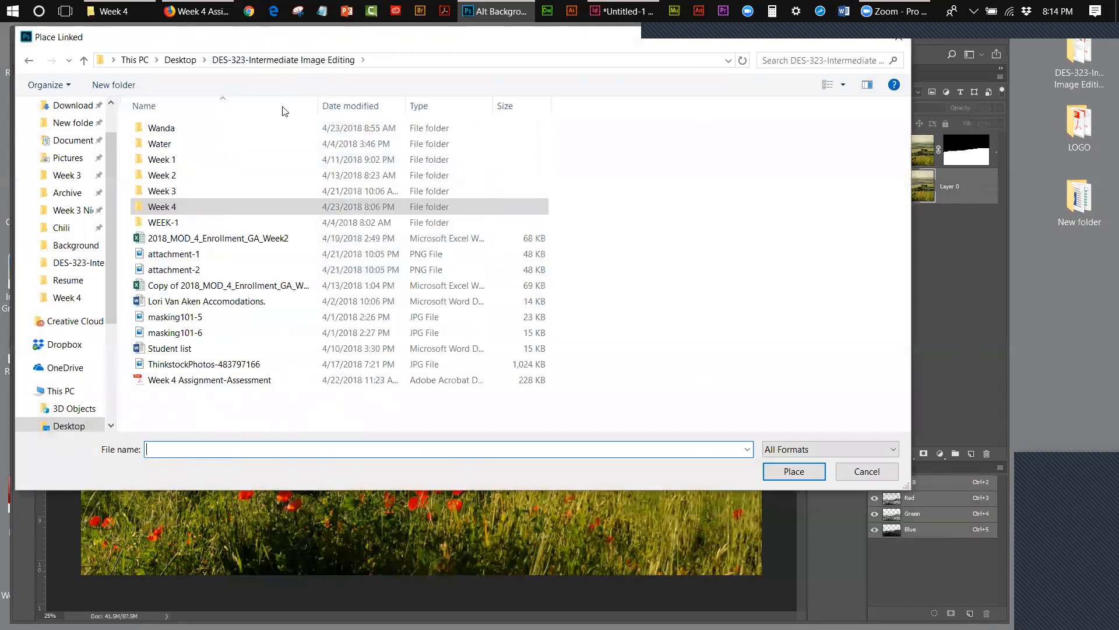
{"action": "double_click", "coordinate": [170, 193]}
{"action": "left_click", "coordinate": [186, 133]}
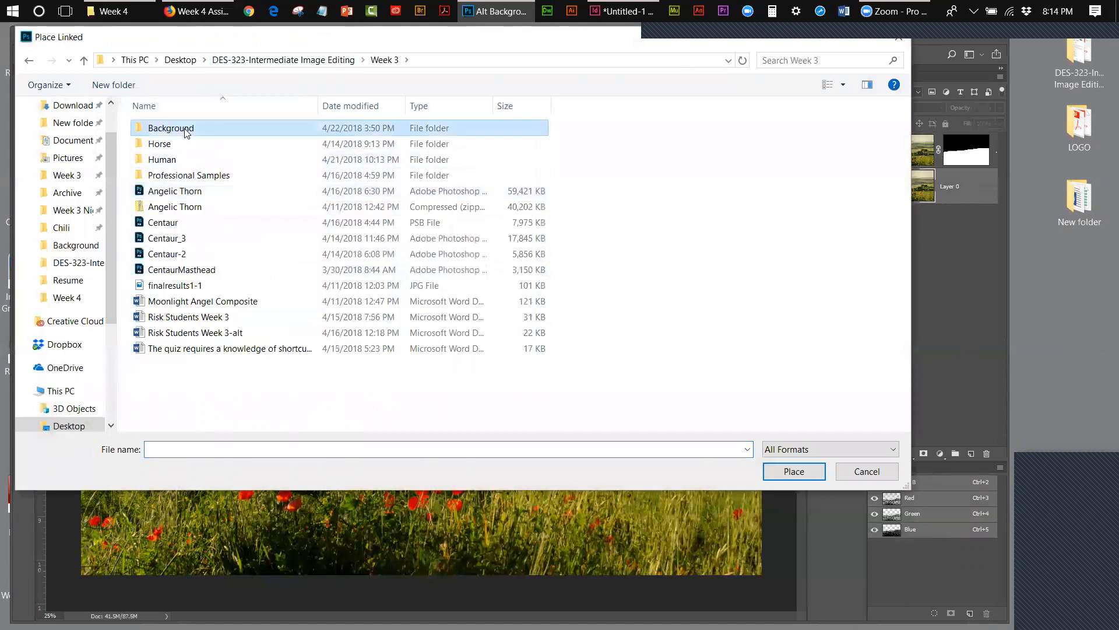
{"action": "double_click", "coordinate": [187, 133]}
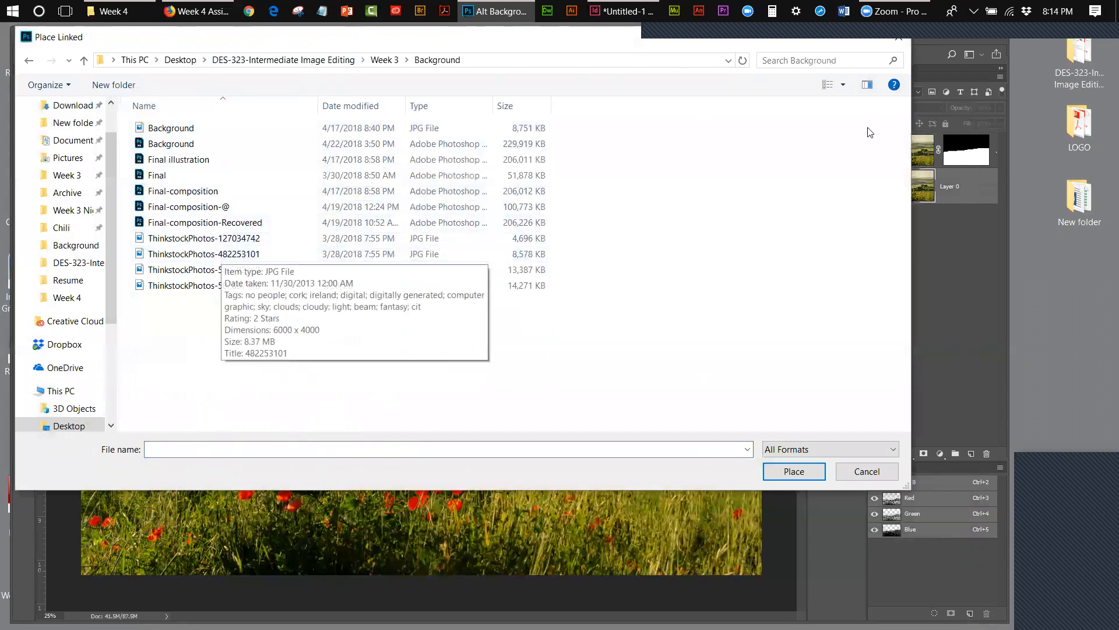
Check the image thumbnails of the Week 3 Background folder in File Explorer to identify the stormy sky photo.
{"action": "double_click", "coordinate": [1083, 60]}
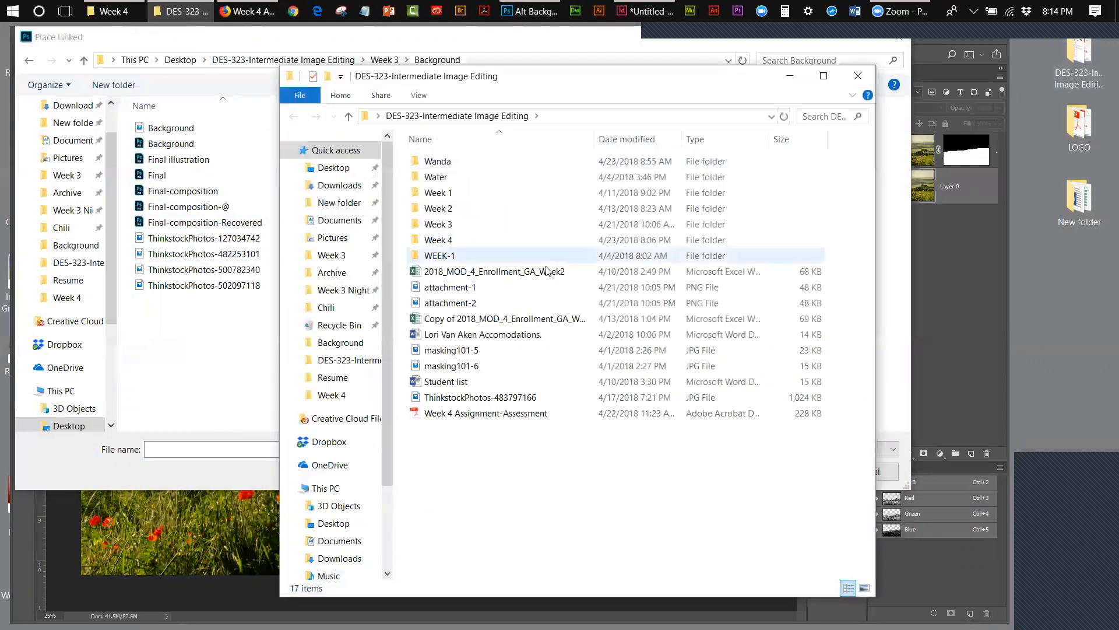
{"action": "double_click", "coordinate": [451, 226]}
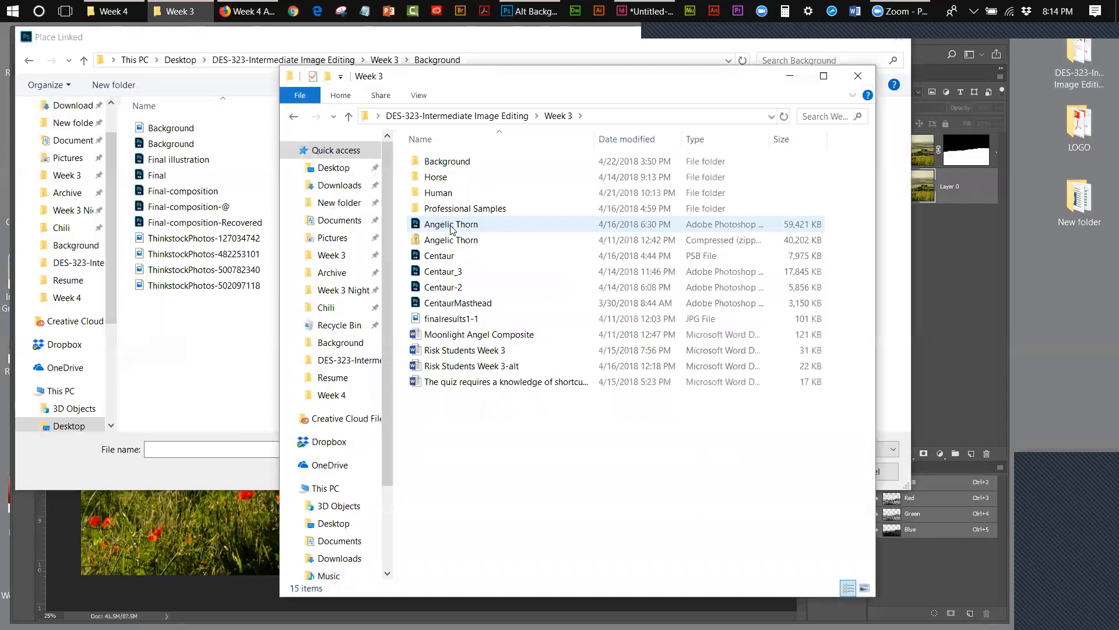
{"action": "left_click", "coordinate": [457, 165]}
{"action": "double_click", "coordinate": [458, 165]}
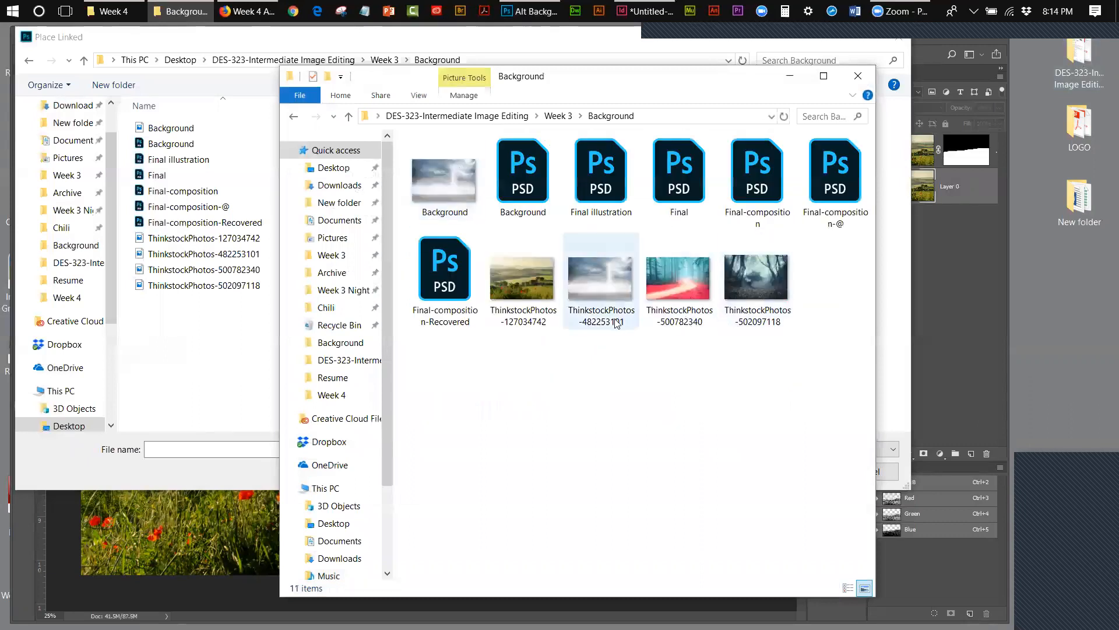
{"action": "left_click", "coordinate": [858, 81]}
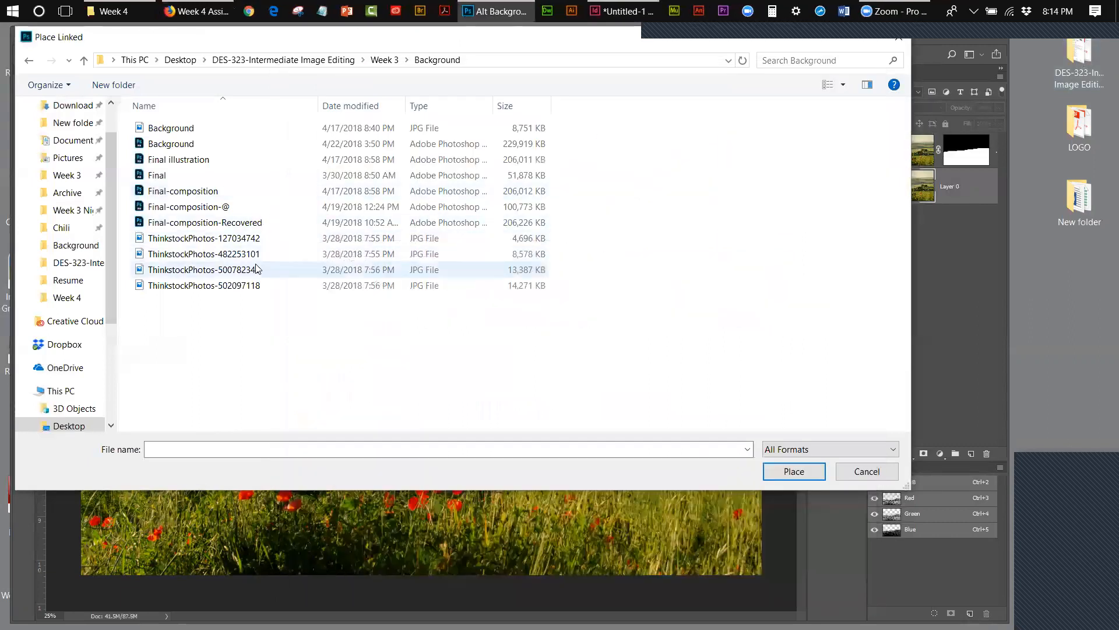
Place ThinkstockPhotos-482253101 as a linked layer above Layer 0, scaled to about 78.5% so it slightly overlaps the canvas edges.
{"action": "left_click", "coordinate": [467, 254]}
{"action": "left_click", "coordinate": [777, 474]}
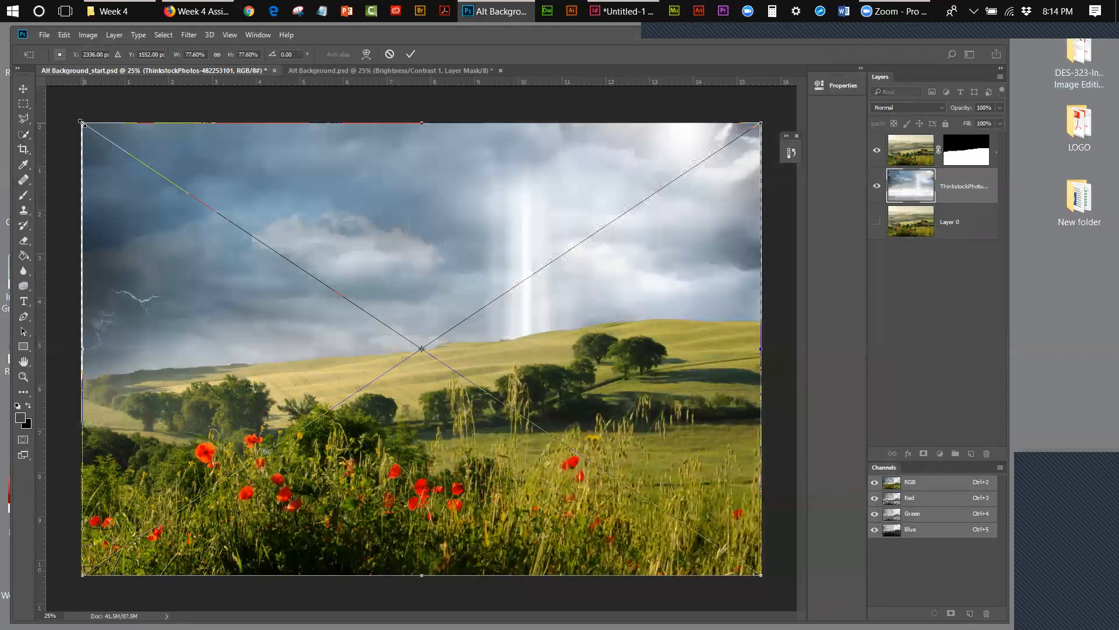
{"action": "left_click_drag", "start_coordinate": [82, 123], "coordinate": [77, 122]}
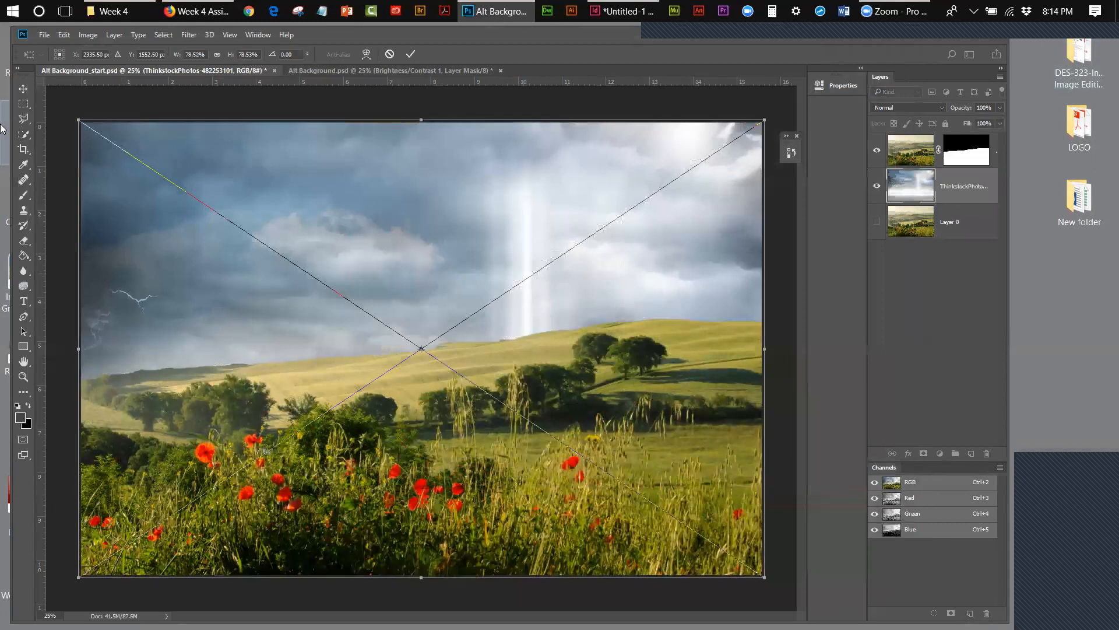
{"action": "left_click", "coordinate": [21, 92]}
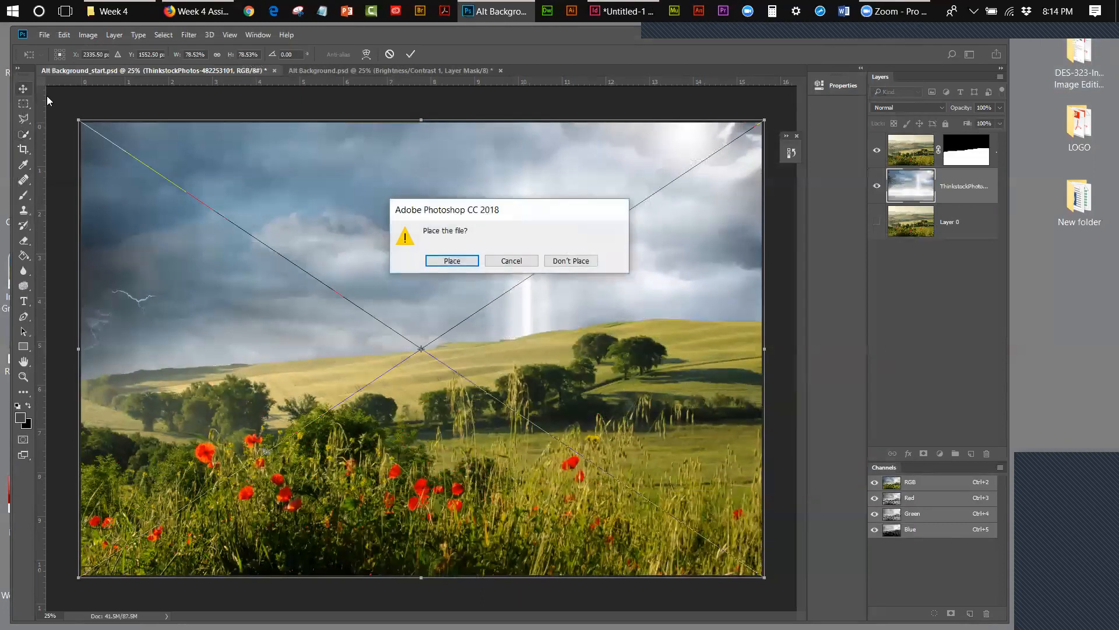
{"action": "left_click", "coordinate": [437, 258]}
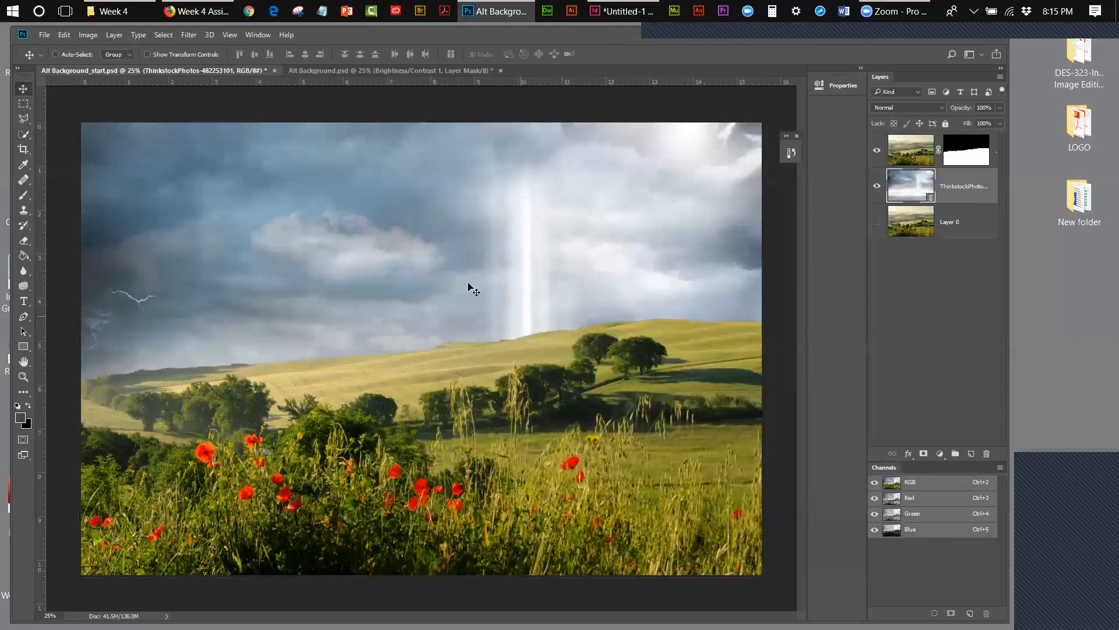
Examine the Inner Shadow settings on the masked hill layer in the finished Alt Background.psd, leaving them unaltered, and return to Alt Background_start.psd.
{"action": "left_click", "coordinate": [355, 71]}
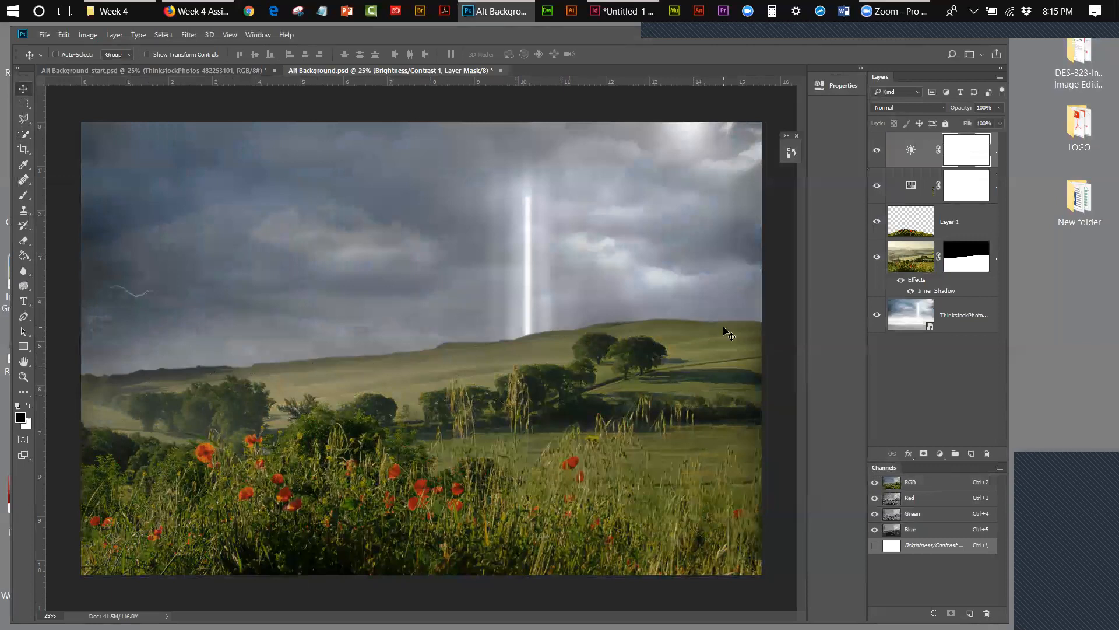
{"action": "left_click", "coordinate": [947, 292]}
{"action": "double_click", "coordinate": [948, 292]}
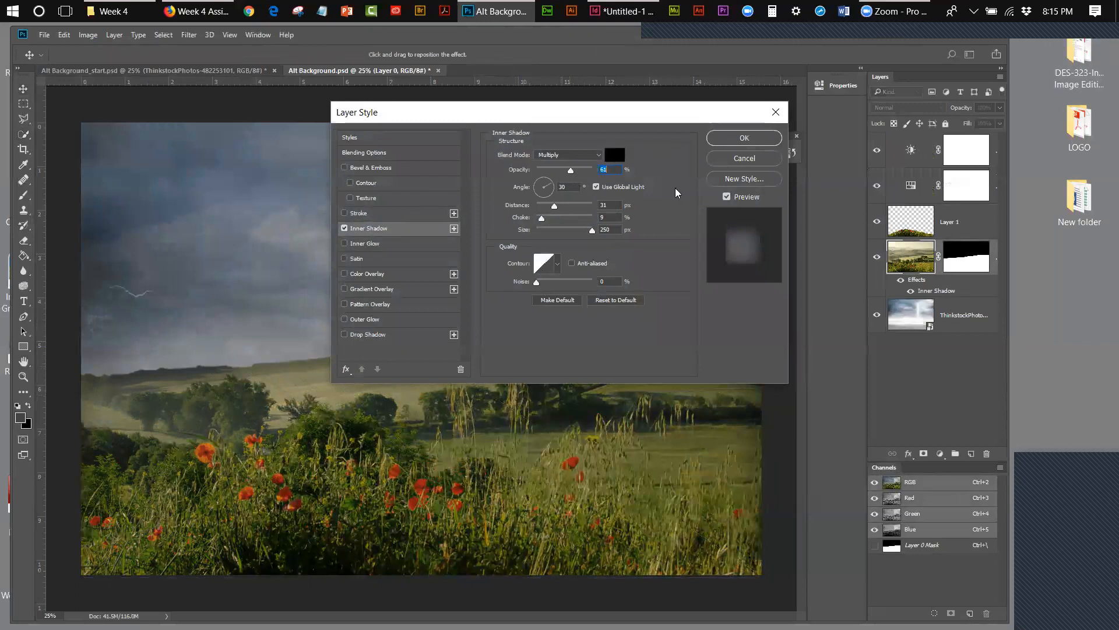
{"action": "left_click", "coordinate": [729, 161]}
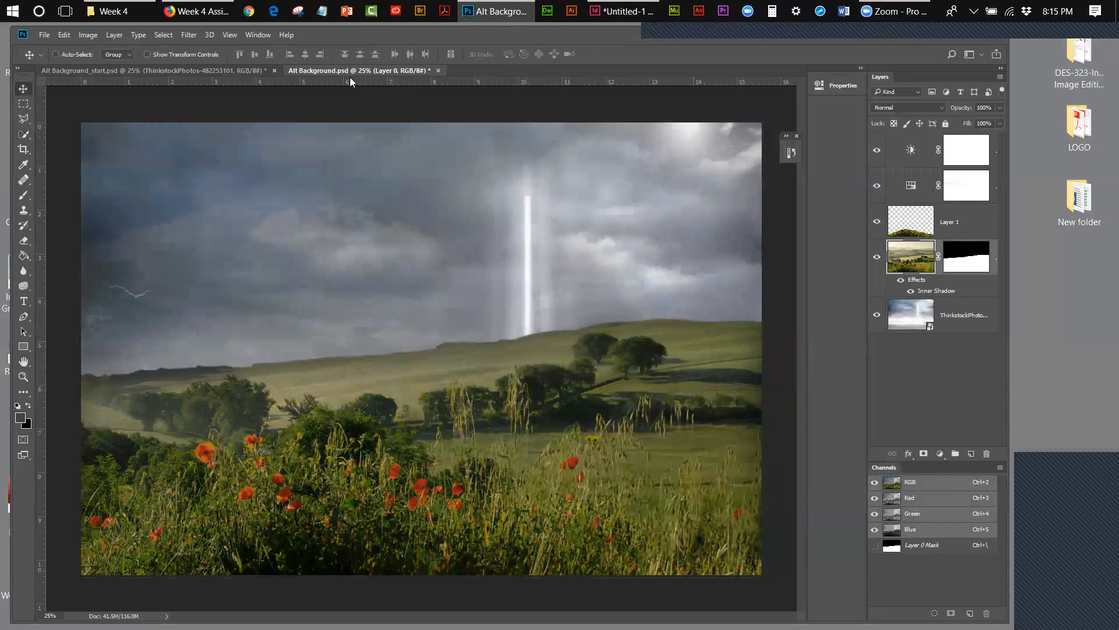
{"action": "left_click", "coordinate": [179, 70]}
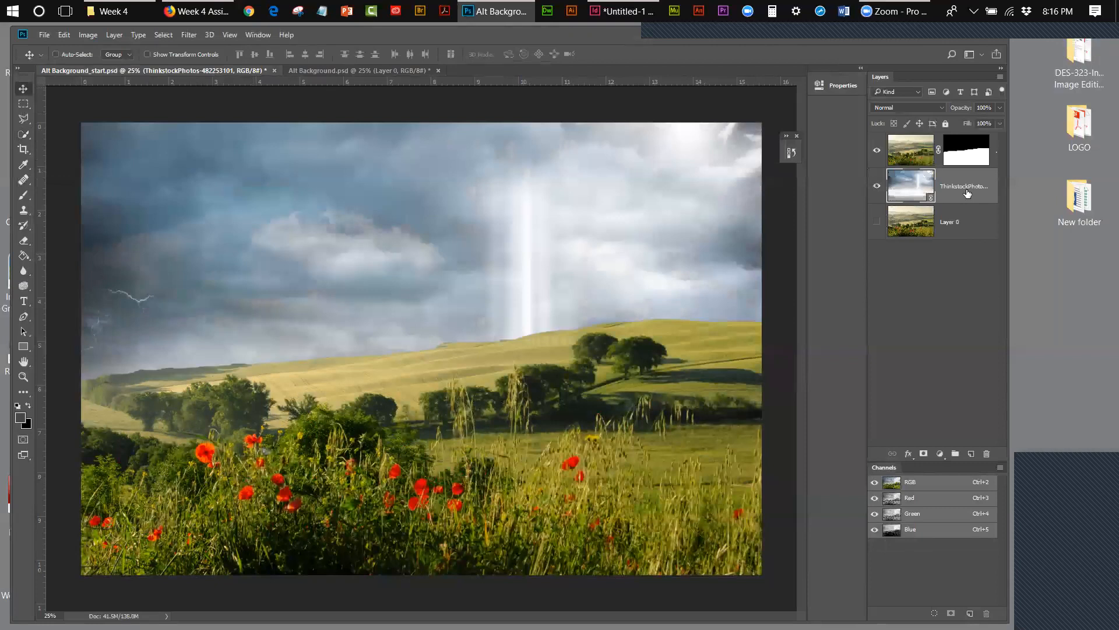
Add an Inner Shadow to the foreground layer with Multiply blending, 61% opacity, 30° angle, 31 px distance, 9% choke and 250 px size.
{"action": "left_click", "coordinate": [921, 148]}
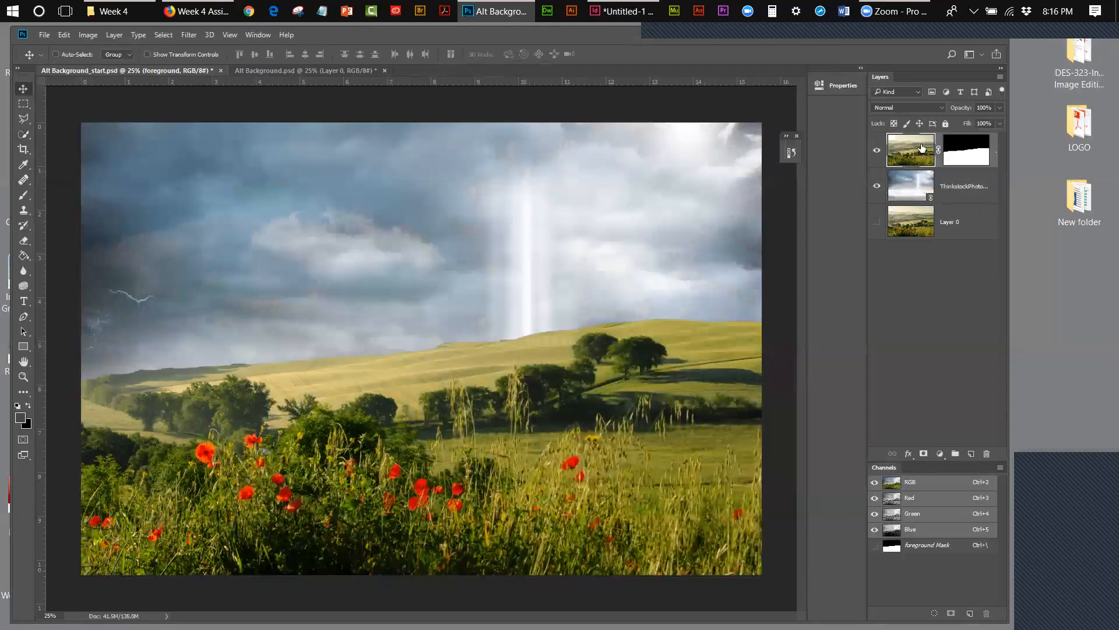
{"action": "left_click", "coordinate": [925, 455]}
{"action": "left_click", "coordinate": [909, 455]}
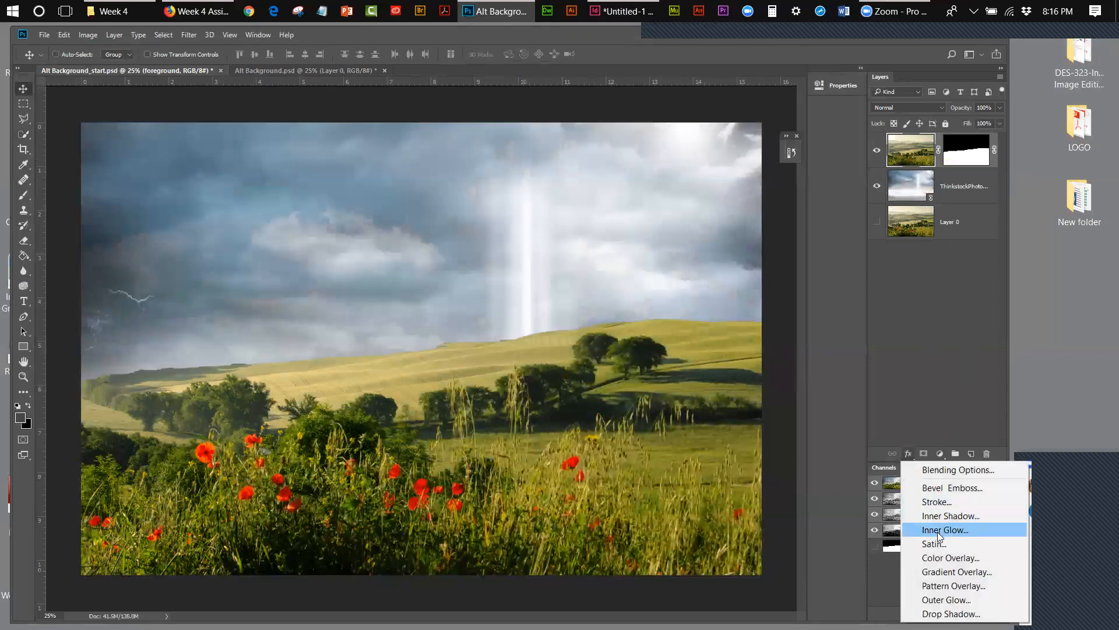
{"action": "left_click", "coordinate": [941, 516]}
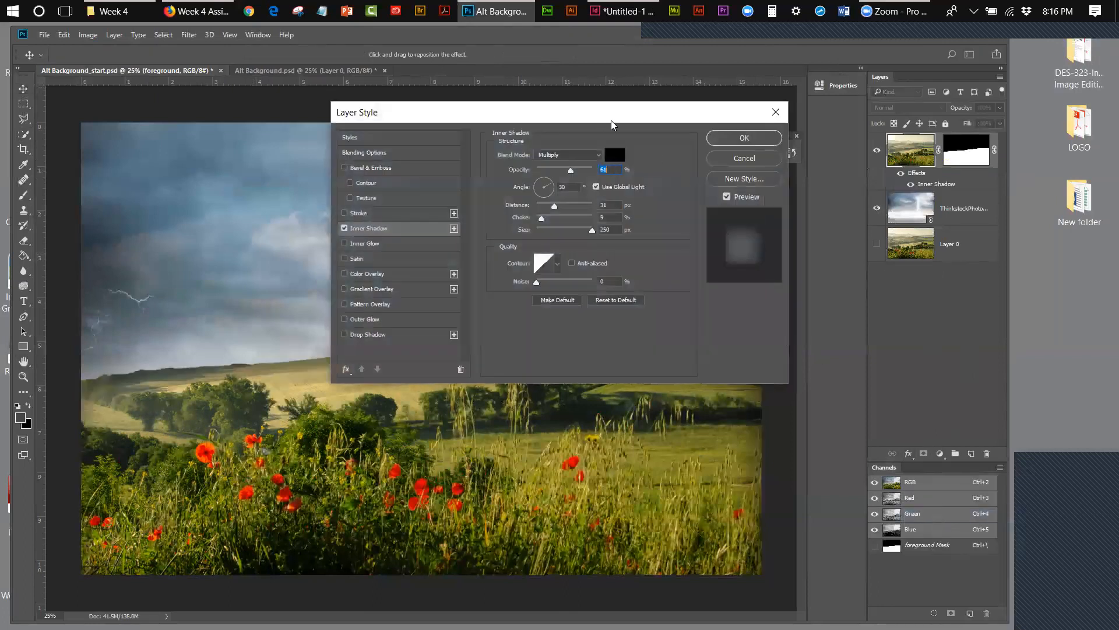
{"action": "left_click_drag", "start_coordinate": [608, 121], "coordinate": [902, 208]}
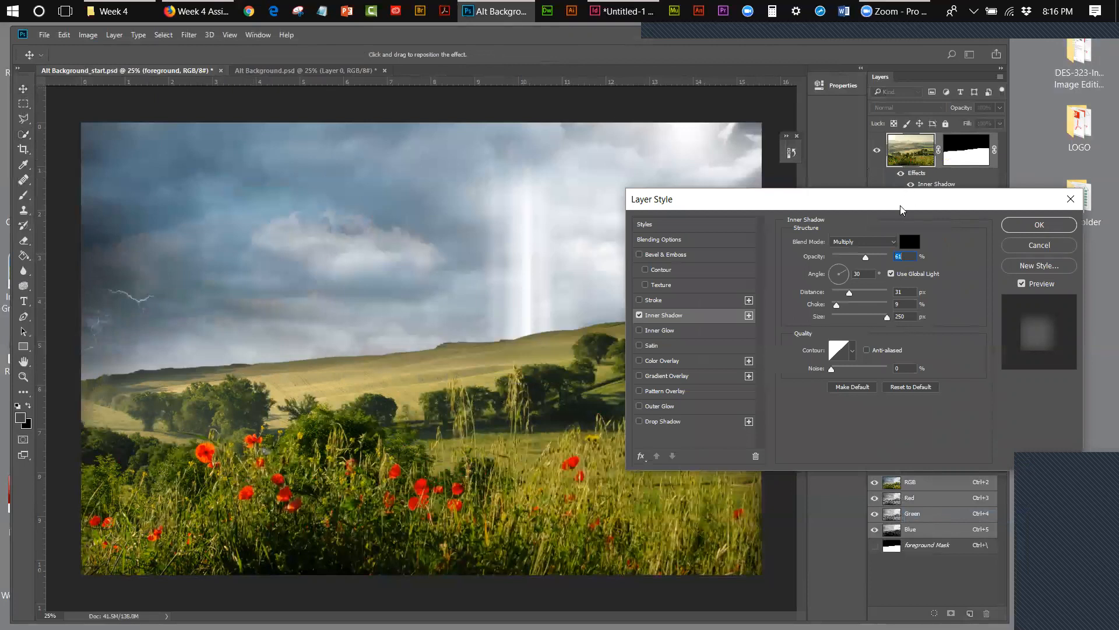
{"action": "left_click_drag", "start_coordinate": [901, 210], "coordinate": [800, 139]}
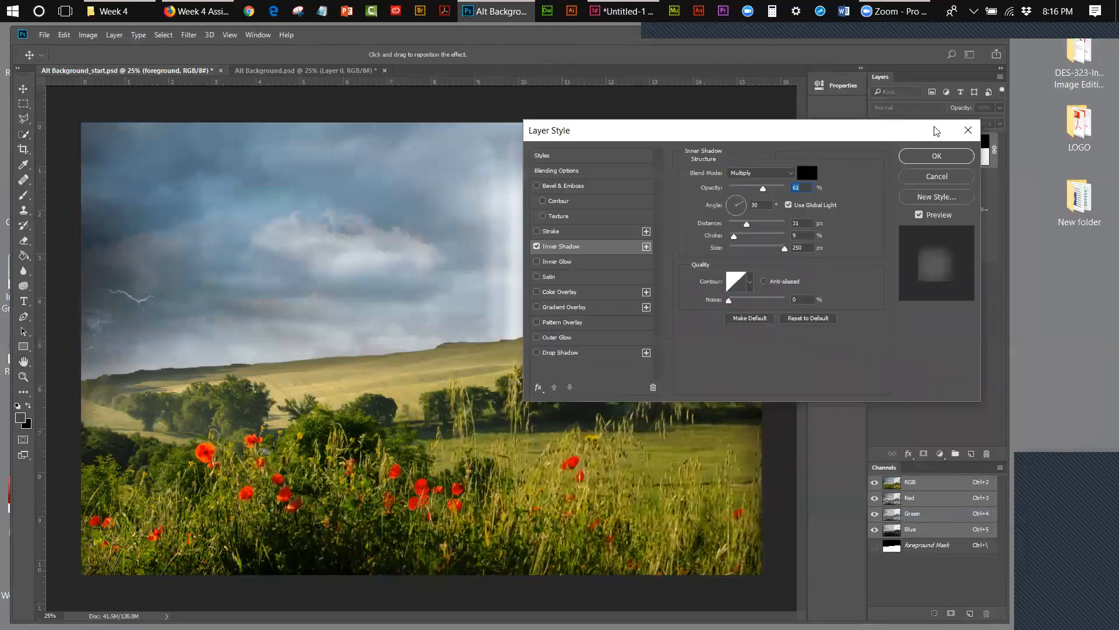
{"action": "left_click", "coordinate": [936, 154]}
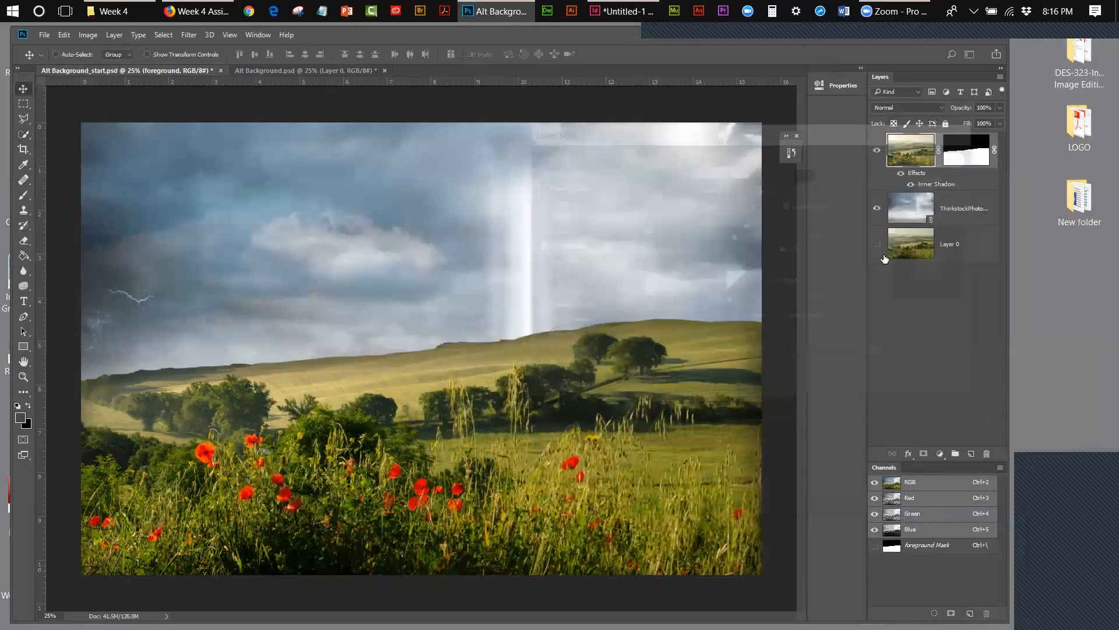
Compare the foreground hill with and without its Inner Shadow effect, leaving the effect shown.
{"action": "left_click", "coordinate": [901, 174]}
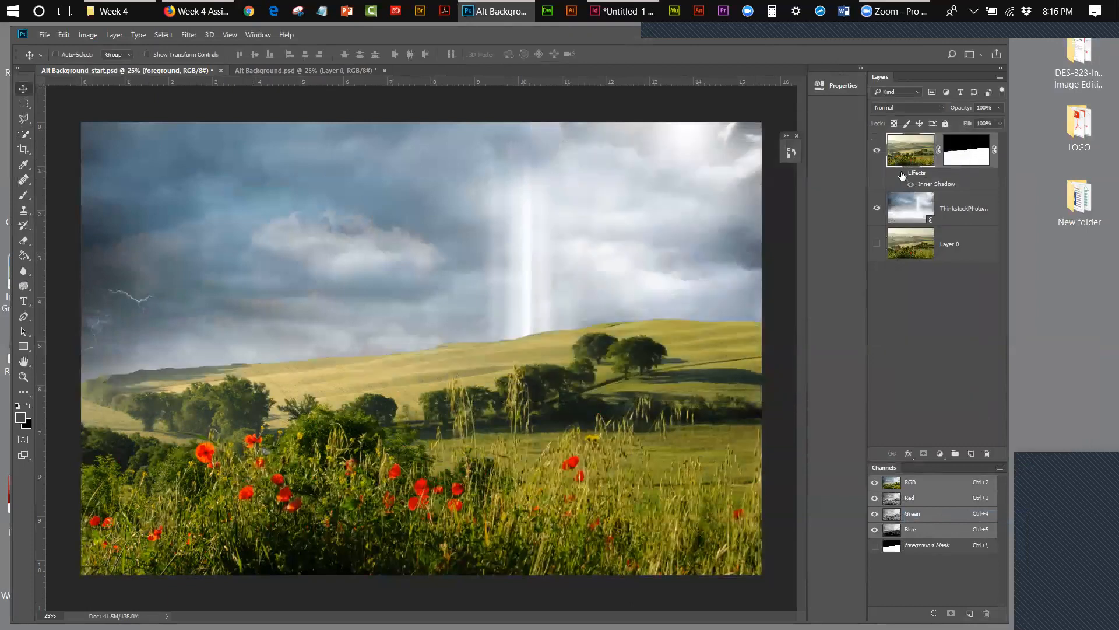
{"action": "left_click", "coordinate": [901, 174]}
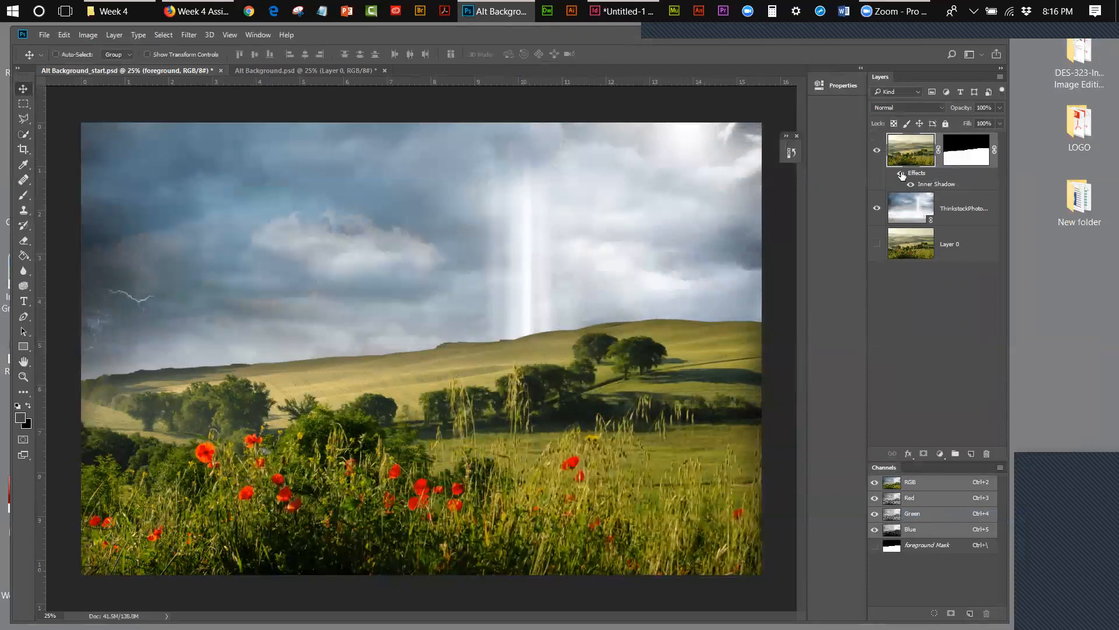
{"action": "left_click", "coordinate": [901, 174]}
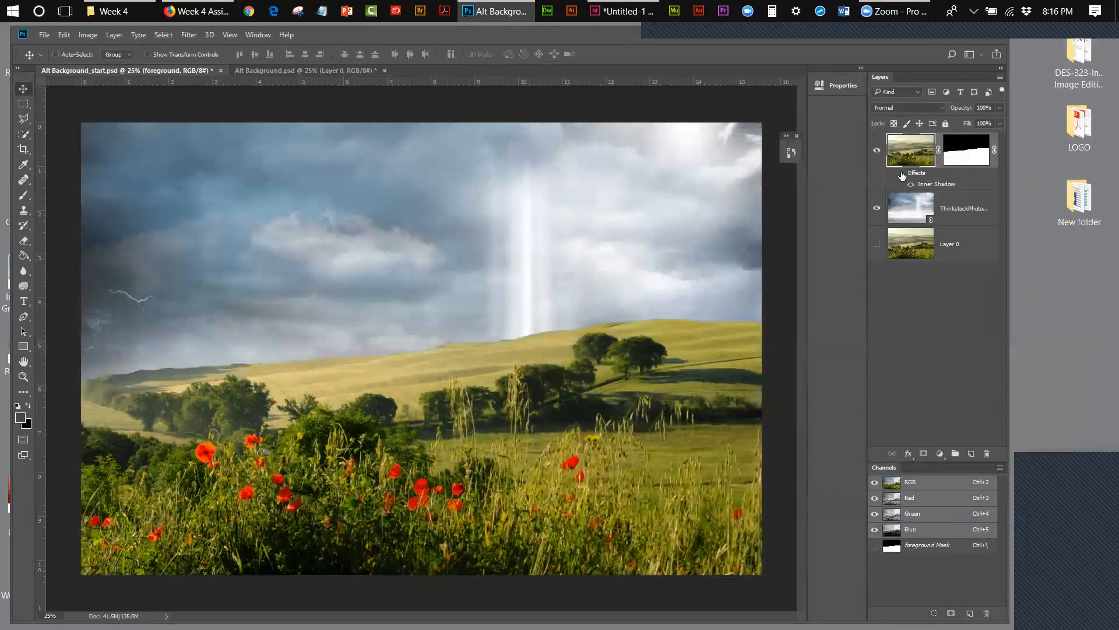
{"action": "left_click", "coordinate": [902, 174]}
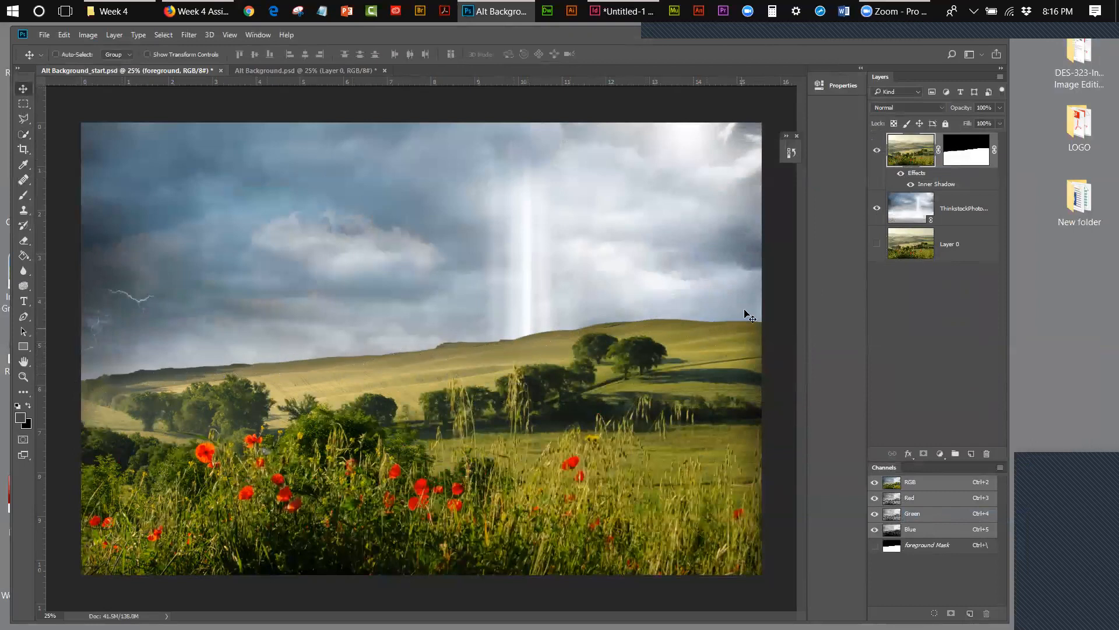
{"action": "left_click", "coordinate": [901, 174]}
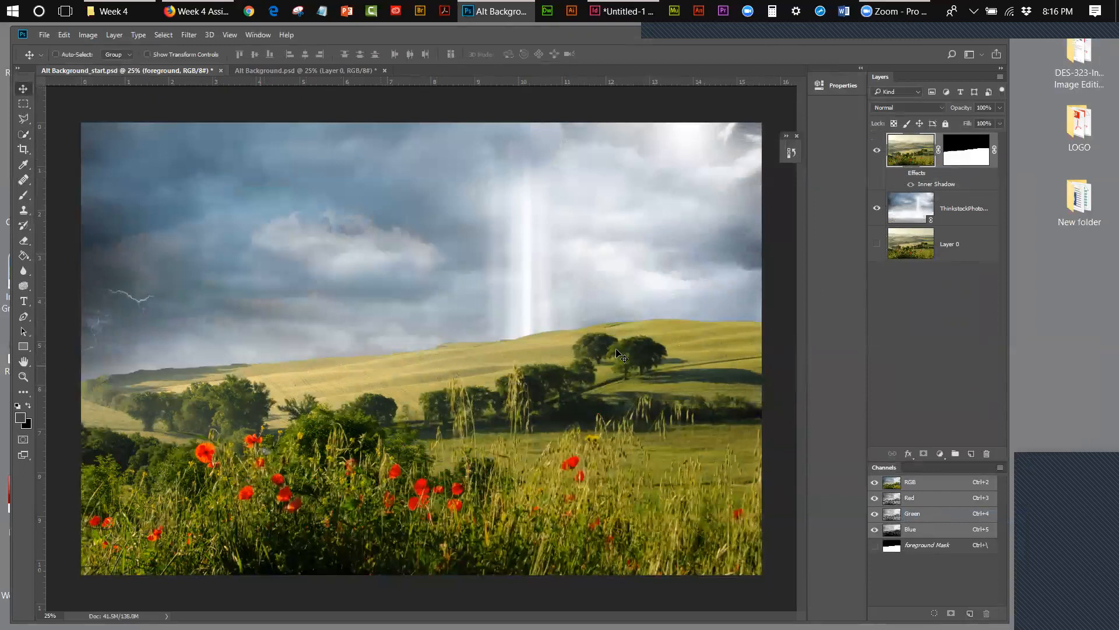
{"action": "left_click", "coordinate": [900, 174]}
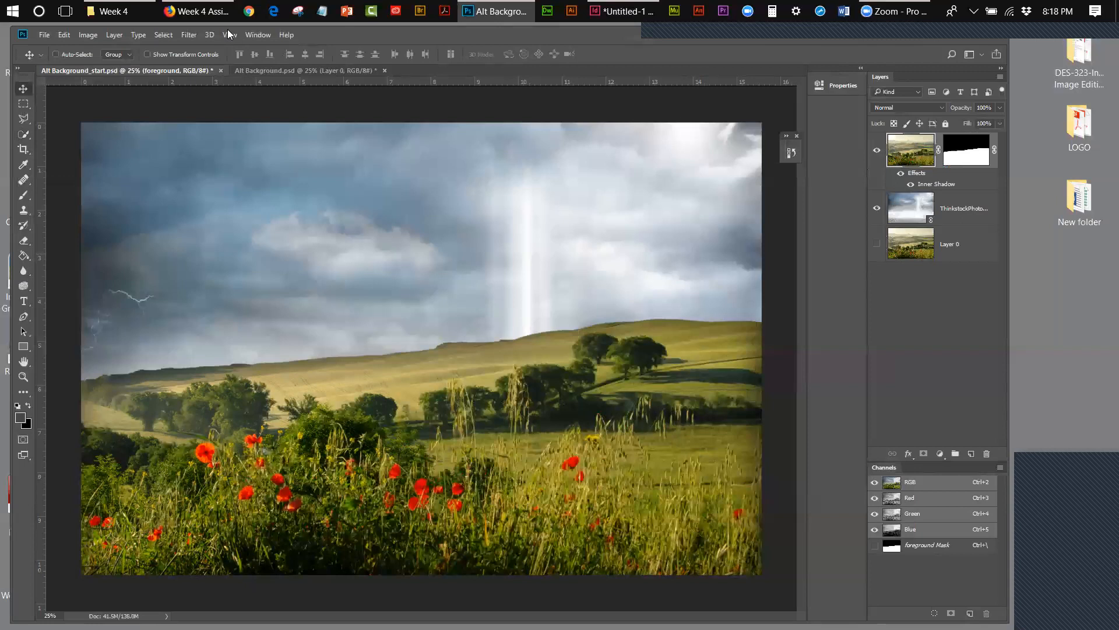
Select the poppy and grass foreground along the bottom of the image with the Quick Selection tool, subtracting any unwanted areas.
{"action": "left_click", "coordinate": [23, 134]}
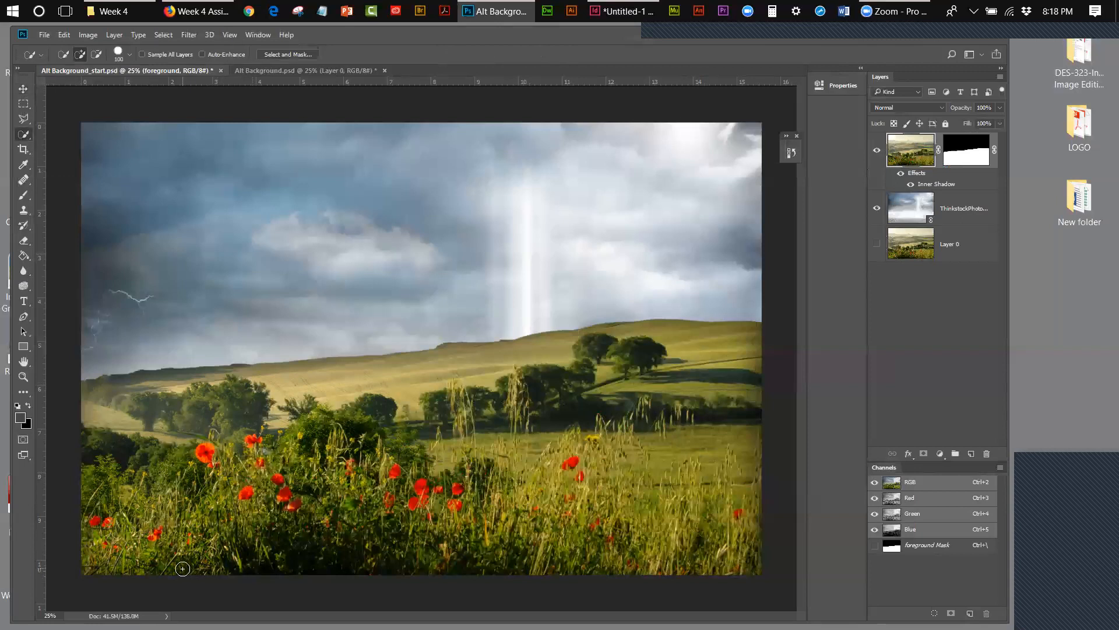
{"action": "mouse_move", "coordinate": [180, 568]}
{"action": "left_mouse_down"}
{"action": "mouse_move", "coordinate": [292, 522]}
{"action": "mouse_move", "coordinate": [354, 516]}
{"action": "mouse_move", "coordinate": [764, 553]}
{"action": "mouse_move", "coordinate": [619, 545]}
{"action": "mouse_move", "coordinate": [686, 541]}
{"action": "mouse_move", "coordinate": [608, 531]}
{"action": "mouse_move", "coordinate": [547, 499]}
{"action": "mouse_move", "coordinate": [474, 502]}
{"action": "mouse_move", "coordinate": [458, 486]}
{"action": "mouse_move", "coordinate": [404, 486]}
{"action": "mouse_move", "coordinate": [394, 472]}
{"action": "mouse_move", "coordinate": [349, 470]}
{"action": "mouse_move", "coordinate": [332, 455]}
{"action": "mouse_move", "coordinate": [283, 494]}
{"action": "mouse_move", "coordinate": [256, 472]}
{"action": "mouse_move", "coordinate": [238, 478]}
{"action": "mouse_move", "coordinate": [176, 547]}
{"action": "mouse_move", "coordinate": [160, 544]}
{"action": "mouse_move", "coordinate": [156, 525]}
{"action": "mouse_move", "coordinate": [180, 519]}
{"action": "mouse_move", "coordinate": [116, 564]}
{"action": "left_mouse_up"}
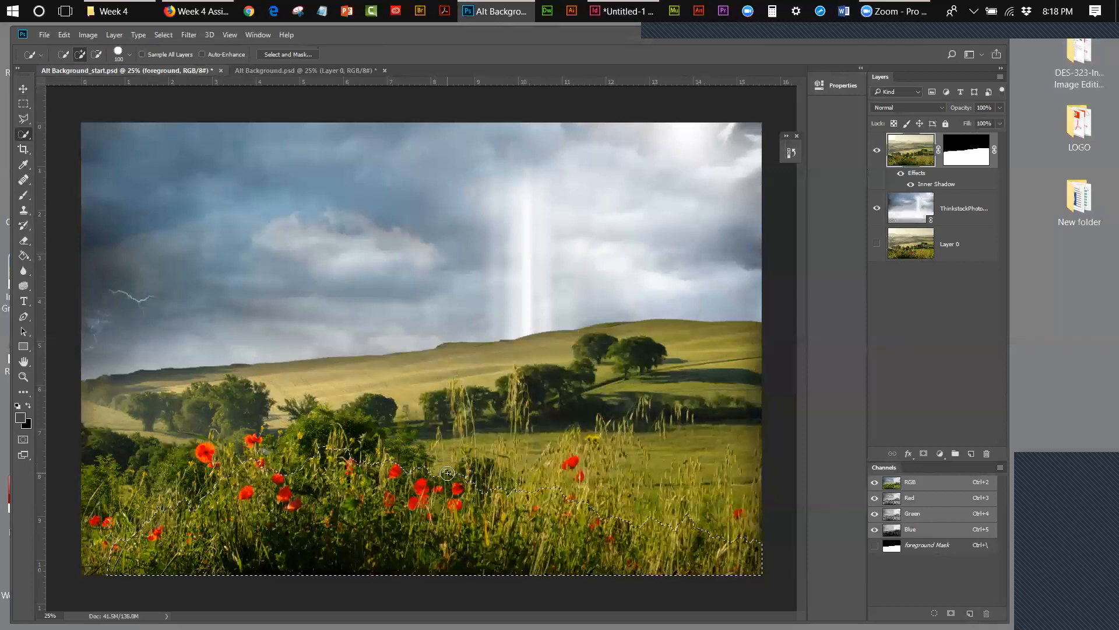
{"action": "key", "text": "alt"}
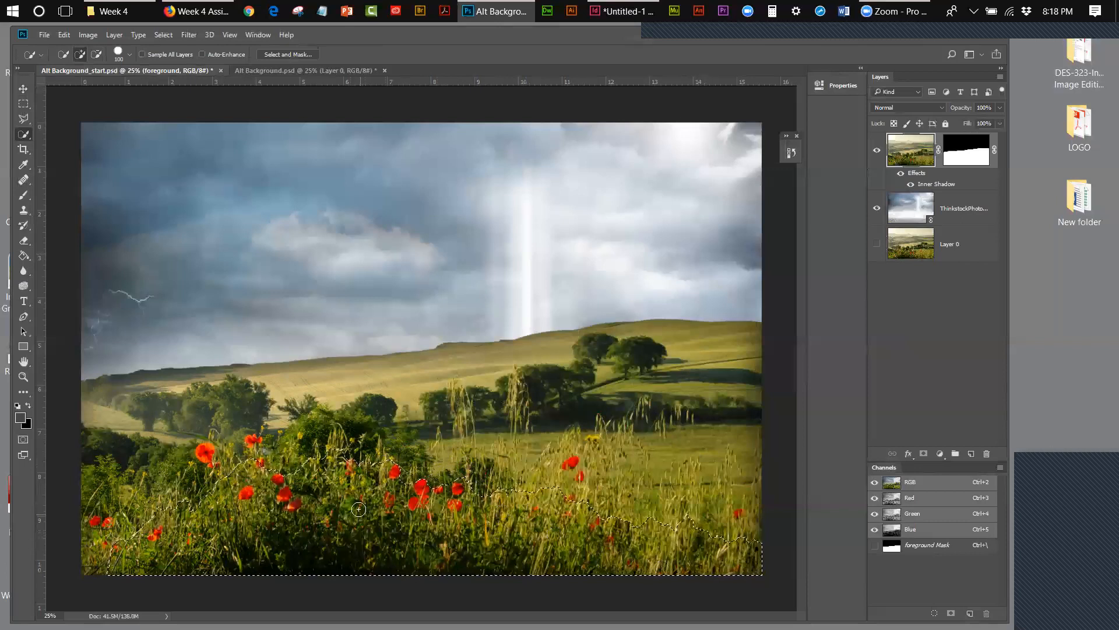
{"action": "key", "text": "alt"}
Copy the selected poppy area to a new layer and check it by temporarily hiding the masked foreground layer.
{"action": "left_click", "coordinate": [115, 35]}
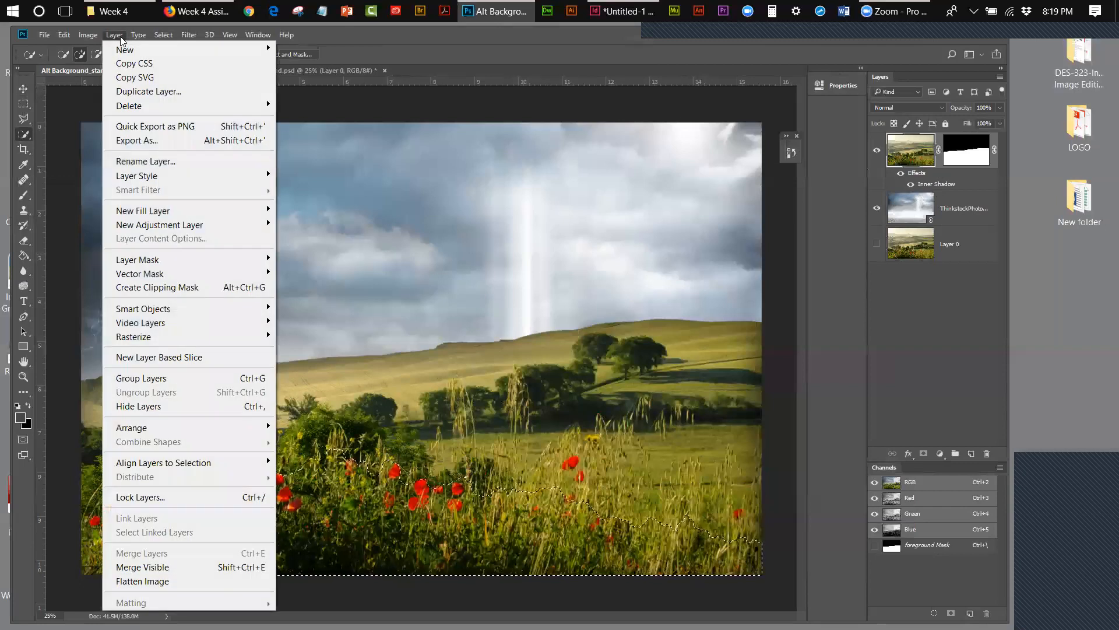
{"action": "mouse_move", "coordinate": [126, 50]}
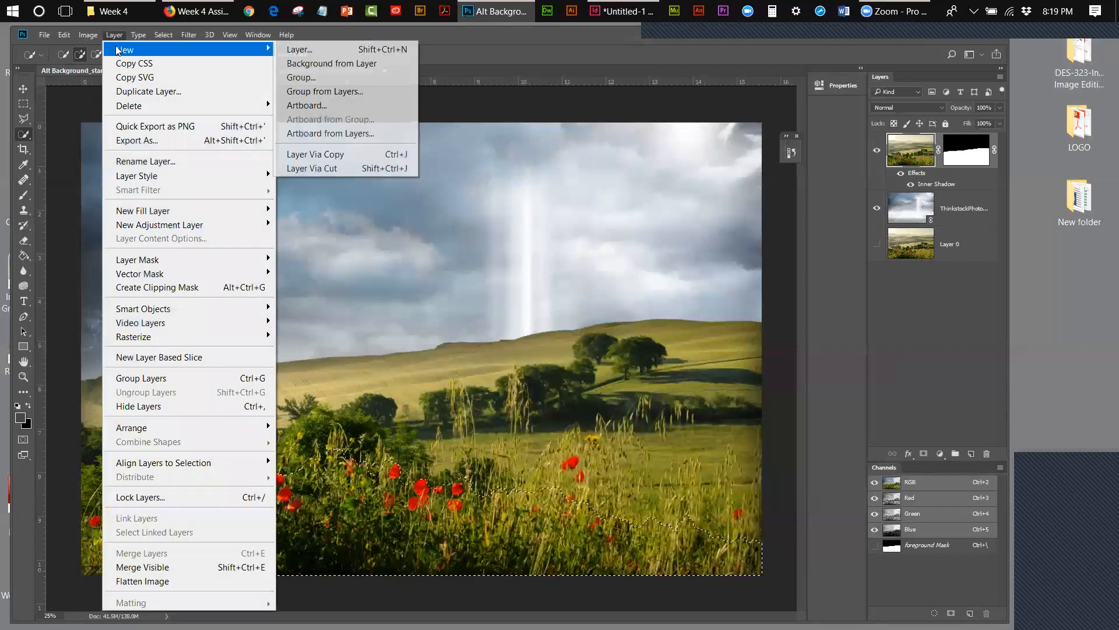
{"action": "left_click", "coordinate": [342, 154]}
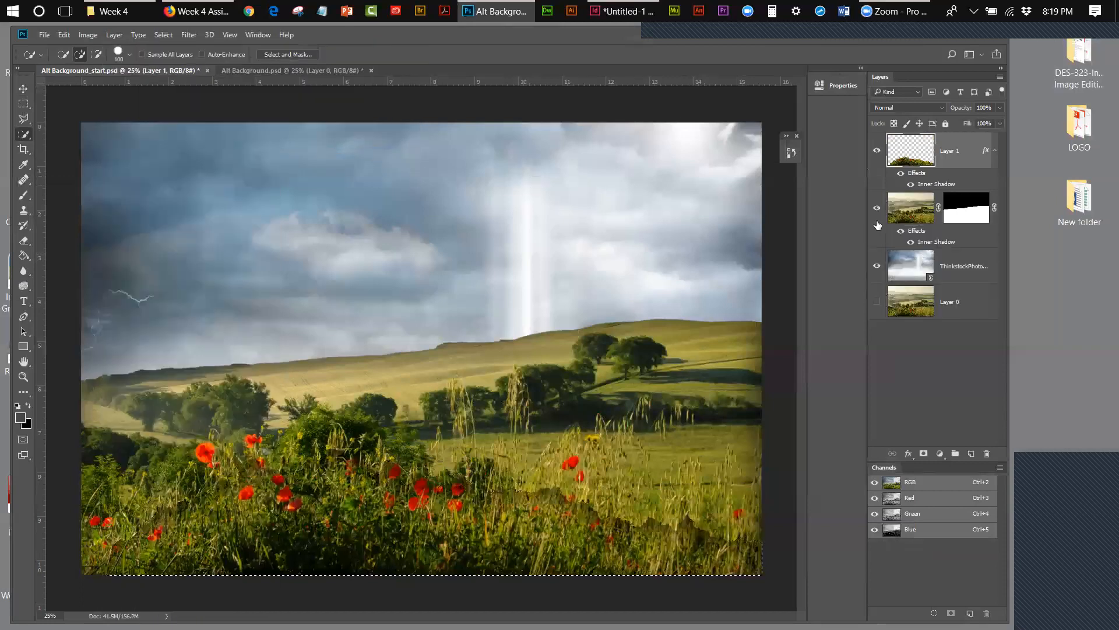
{"action": "left_click", "coordinate": [877, 208]}
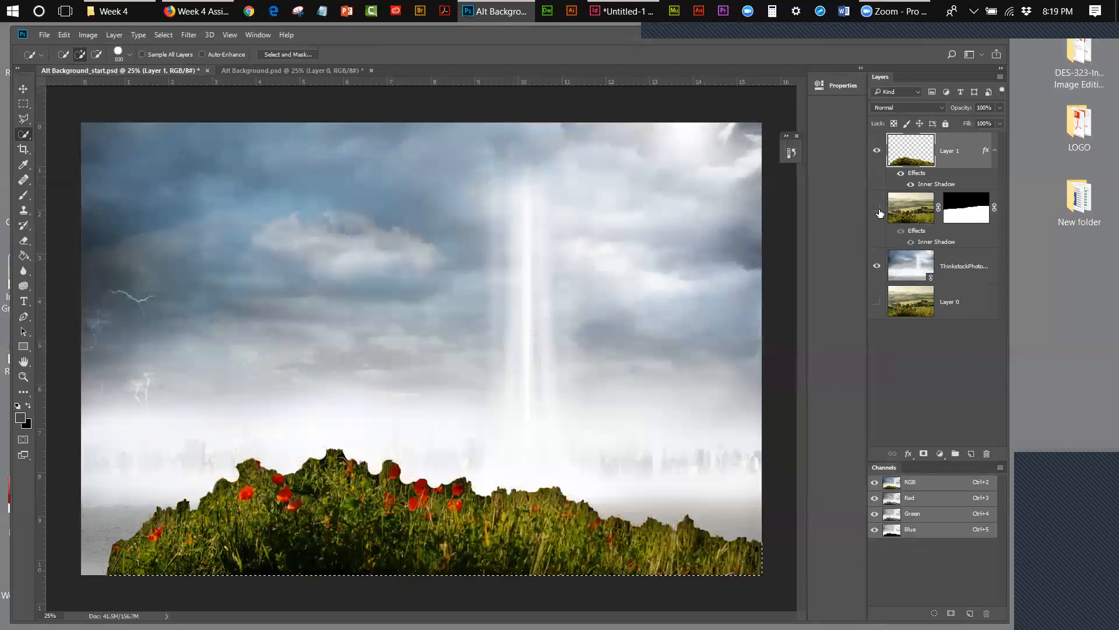
{"action": "left_click", "coordinate": [878, 210]}
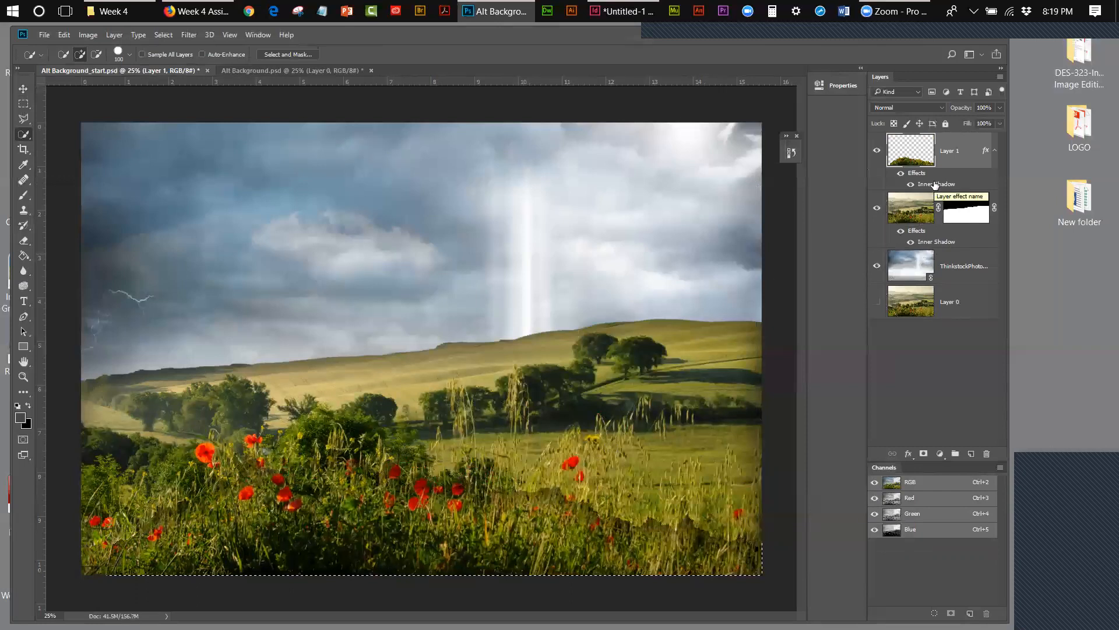
Delete the Inner Shadow effect from the copied poppy layer and rename the layer "front".
{"action": "left_click_drag", "start_coordinate": [934, 184], "coordinate": [988, 456]}
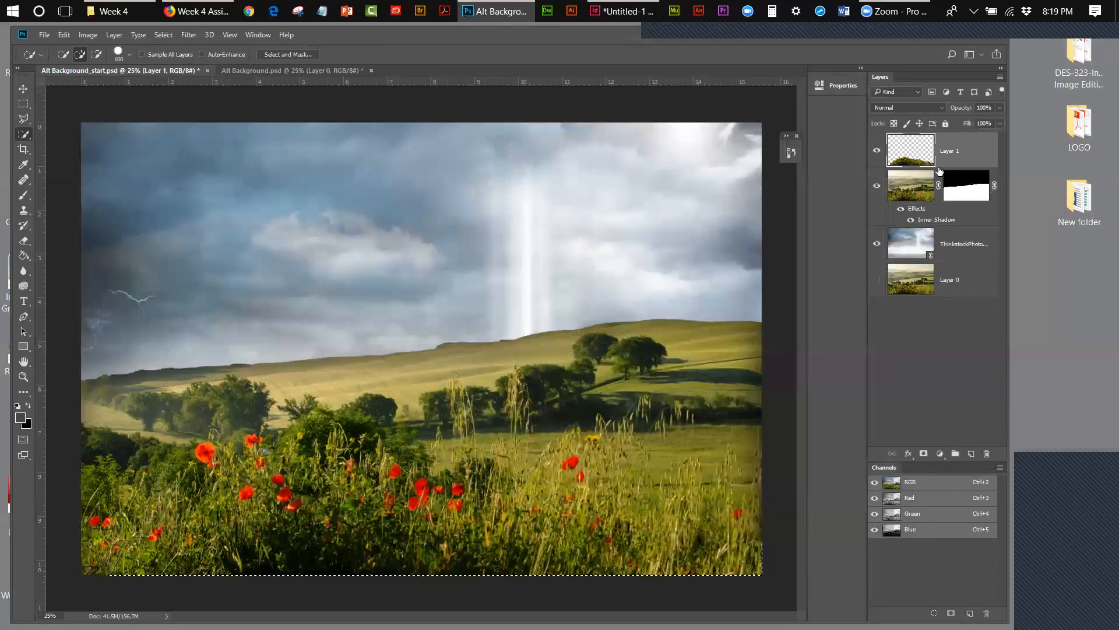
{"action": "double_click", "coordinate": [950, 152]}
{"action": "type", "text": "front"}
{"action": "left_click", "coordinate": [944, 298]}
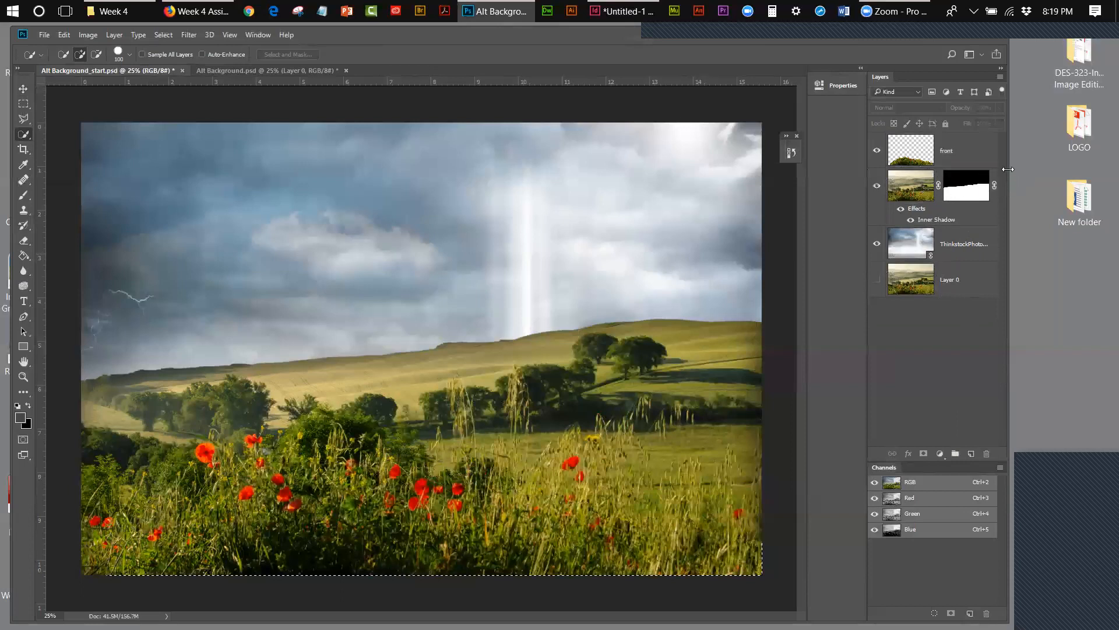
{"action": "left_click_drag", "start_coordinate": [1008, 169], "coordinate": [1041, 193]}
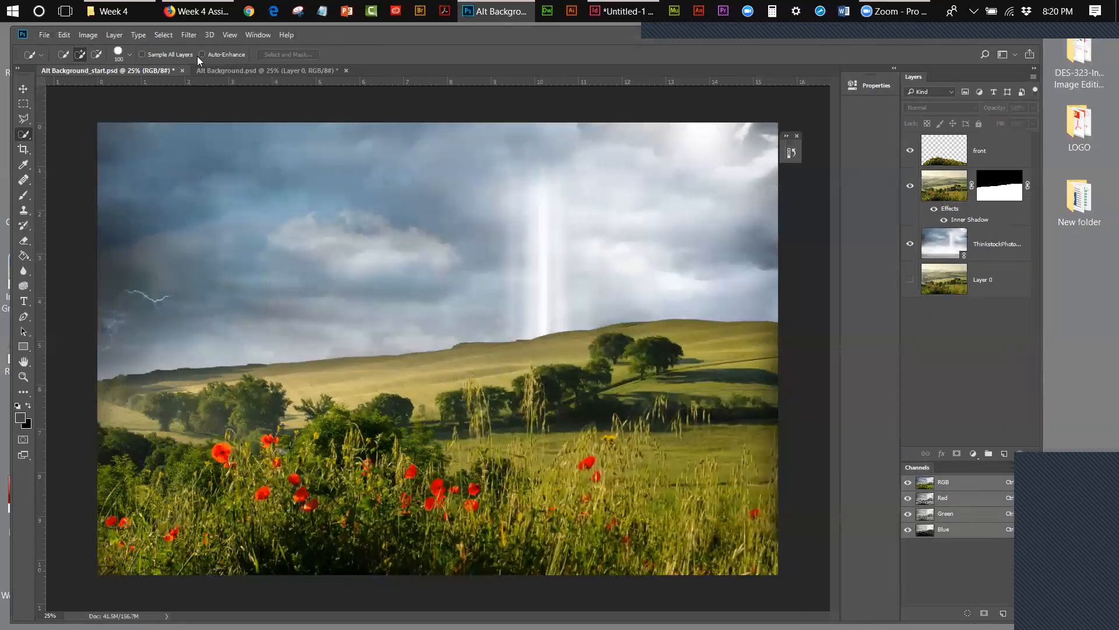
Try darker and lighter Lightness settings on the Hue/Saturation adjustment in the finished Alt Background.psd, and step back through the changes.
{"action": "left_click", "coordinate": [225, 72]}
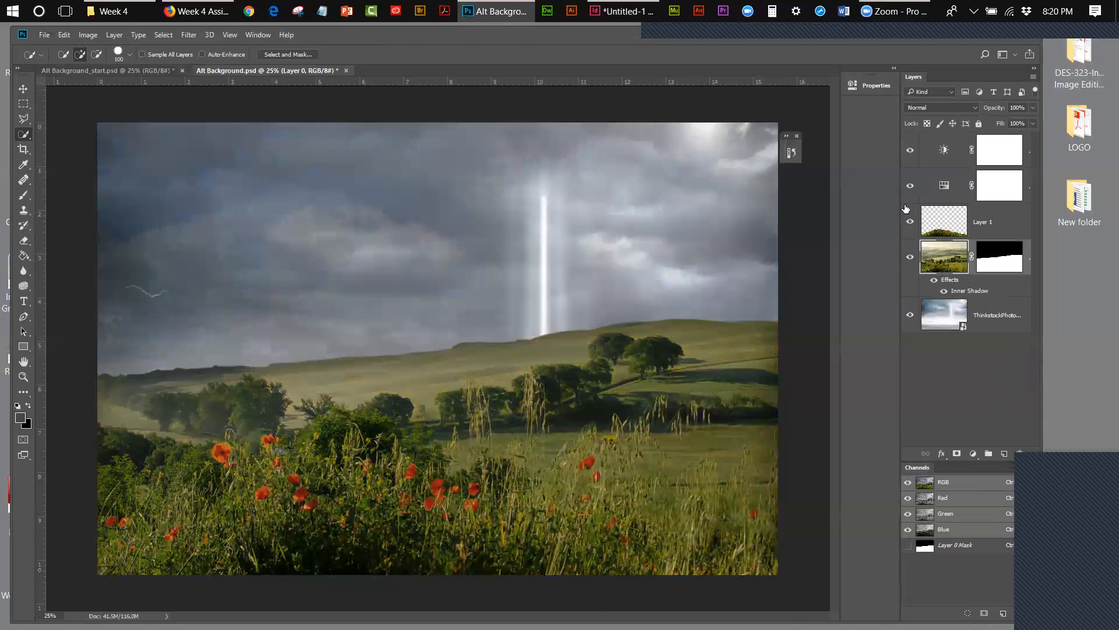
{"action": "double_click", "coordinate": [944, 186]}
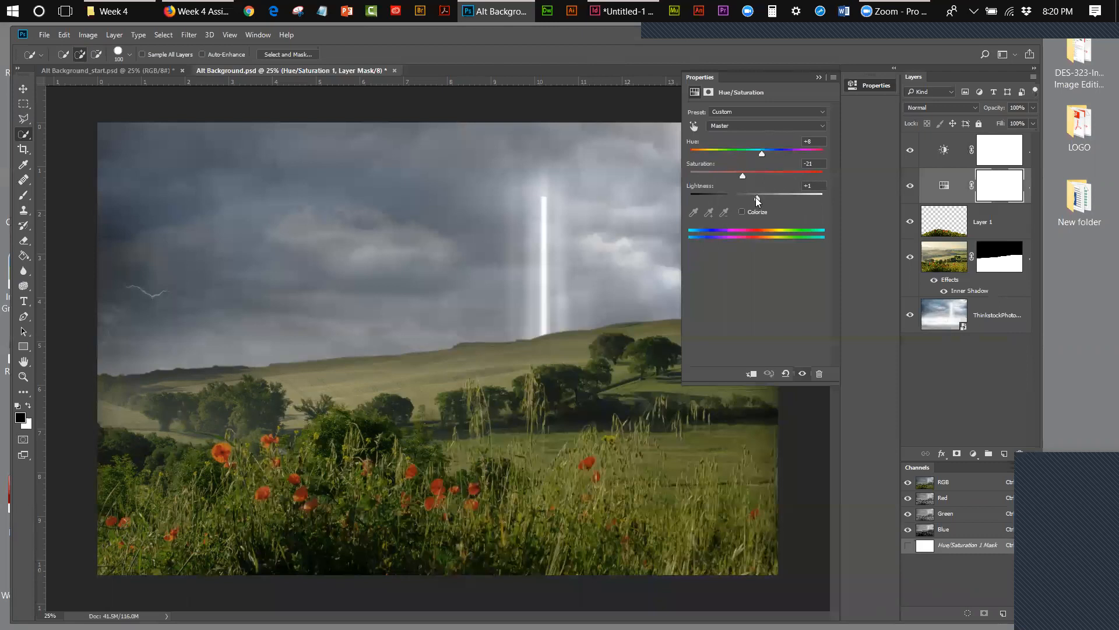
{"action": "mouse_move", "coordinate": [757, 197]}
{"action": "left_mouse_down"}
{"action": "mouse_move", "coordinate": [778, 198]}
{"action": "mouse_move", "coordinate": [748, 199]}
{"action": "left_mouse_up"}
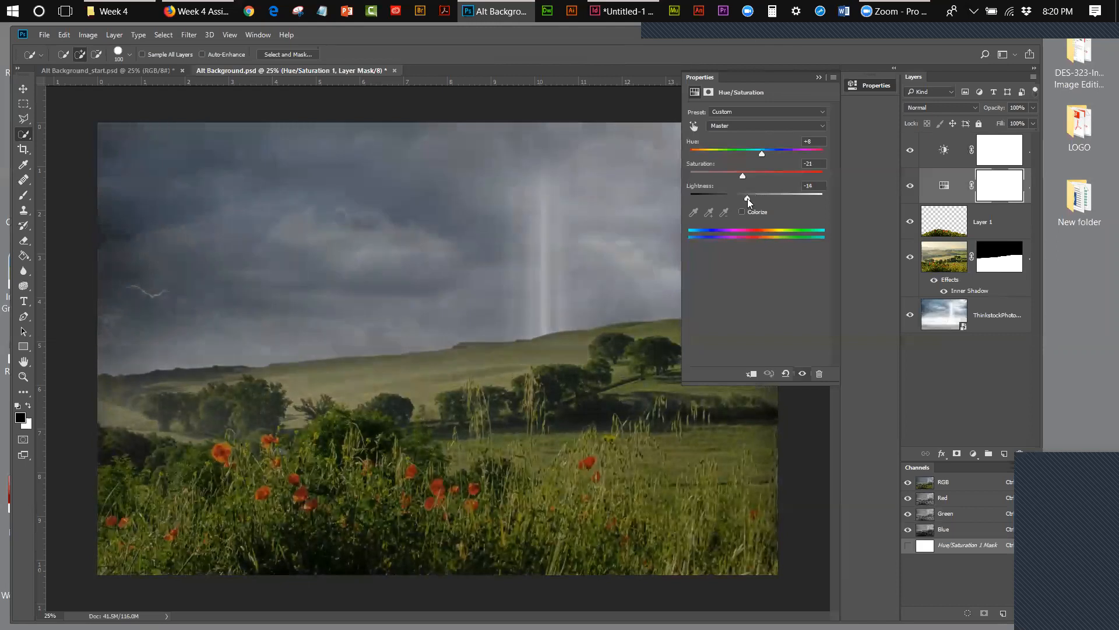
{"action": "left_click_drag", "start_coordinate": [748, 198], "coordinate": [759, 207]}
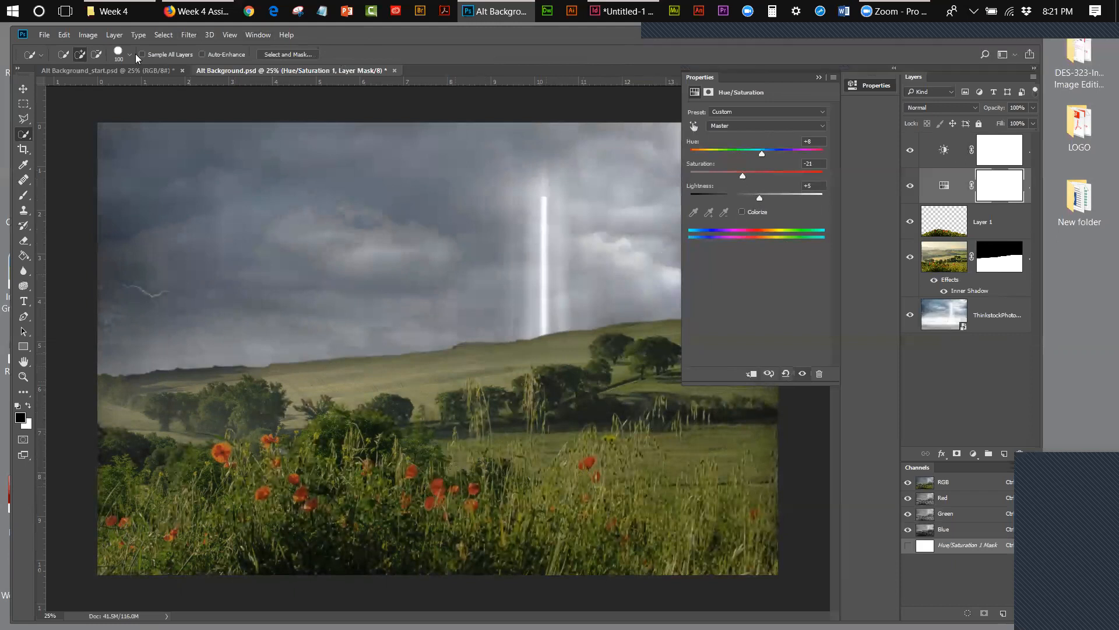
{"action": "left_click", "coordinate": [63, 36]}
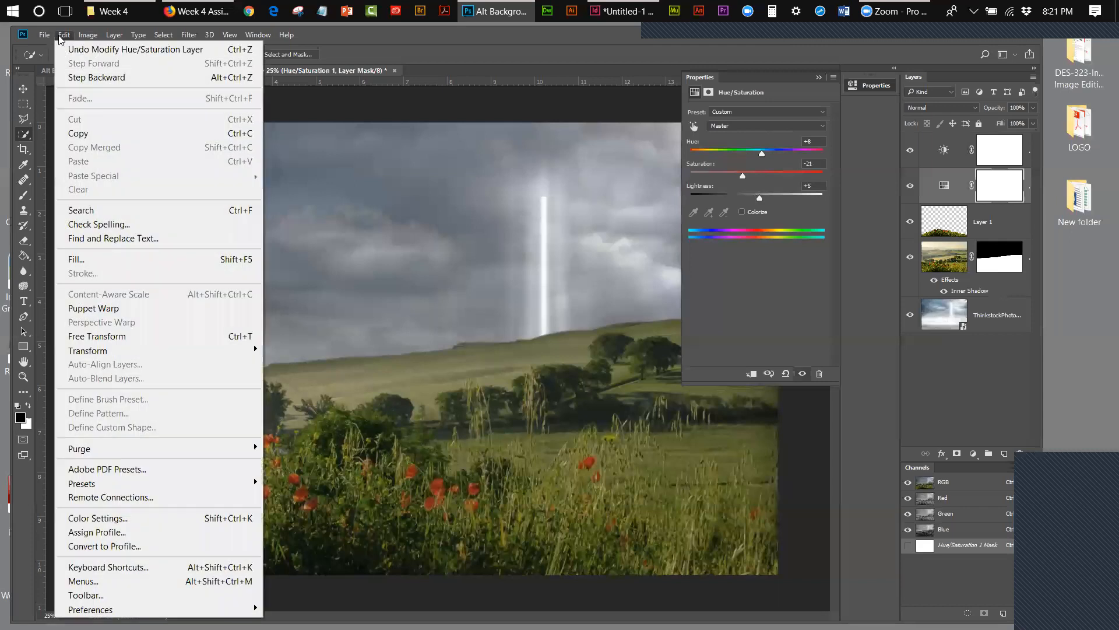
{"action": "left_click", "coordinate": [69, 78]}
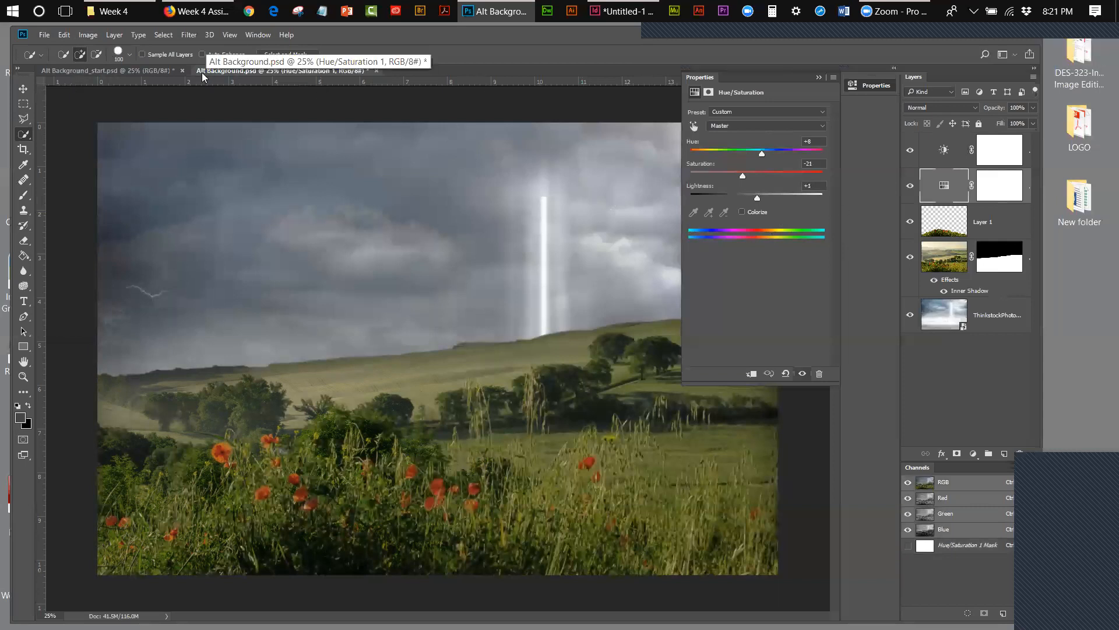
Add a Hue/Saturation adjustment above the front layer in Alt Background_start.psd with Hue +8, Saturation -21 and Lightness +1.
{"action": "left_click", "coordinate": [108, 71]}
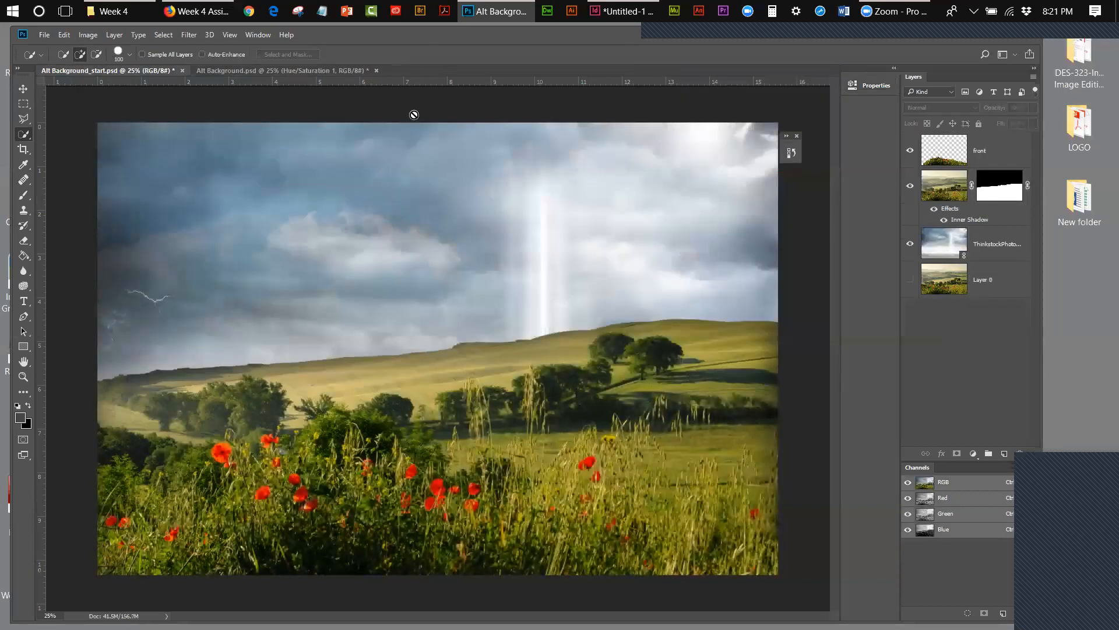
{"action": "left_click", "coordinate": [992, 152]}
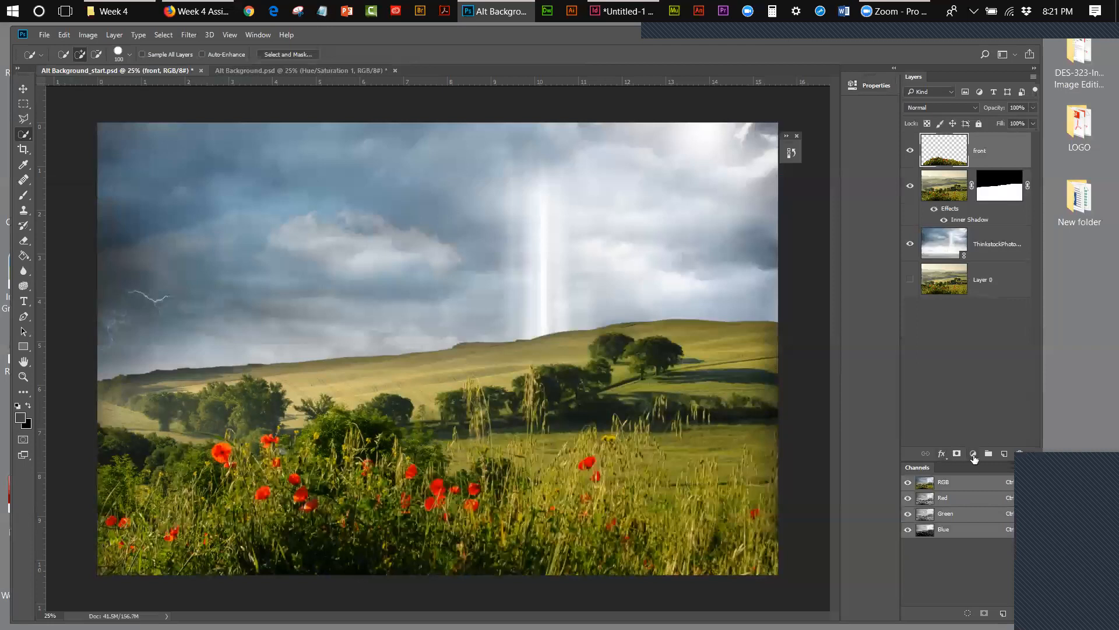
{"action": "left_click", "coordinate": [973, 455]}
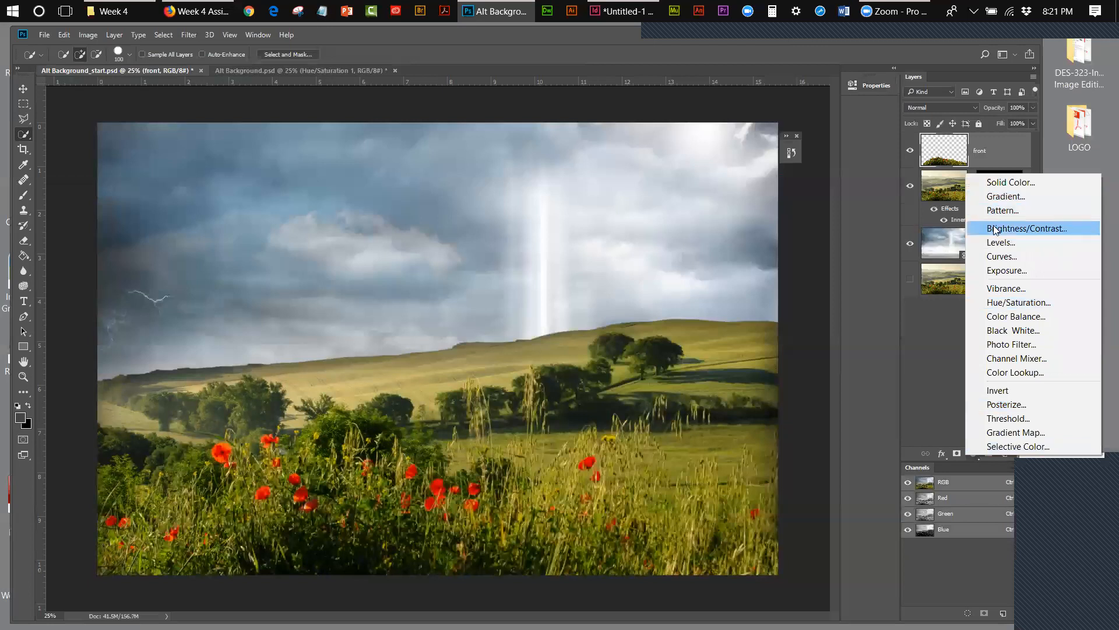
{"action": "left_click", "coordinate": [998, 305]}
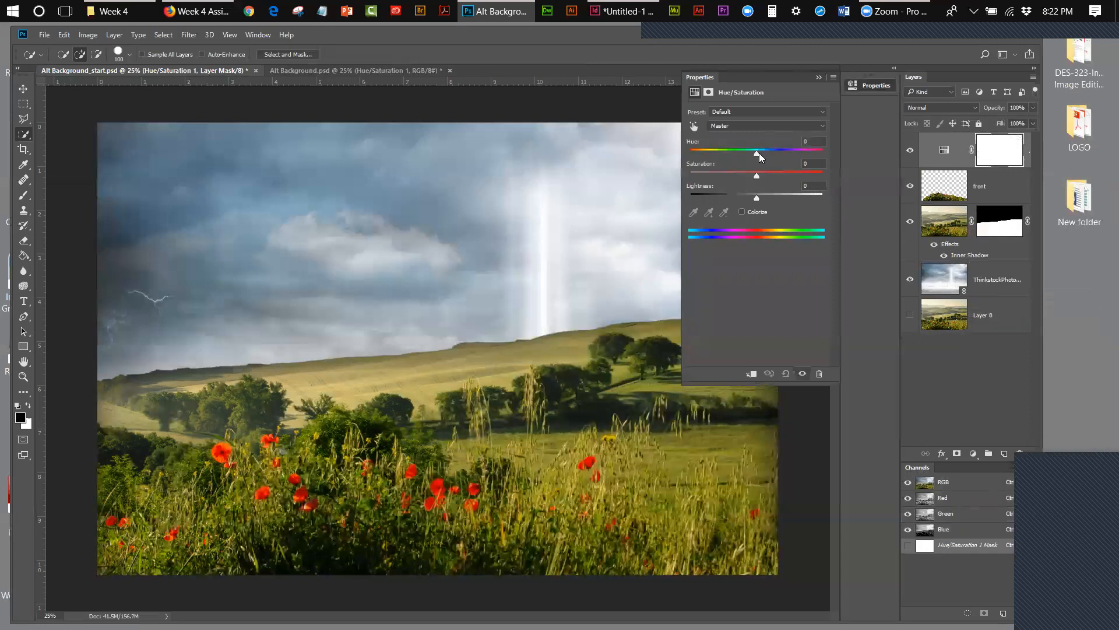
{"action": "left_click_drag", "start_coordinate": [757, 154], "coordinate": [763, 159]}
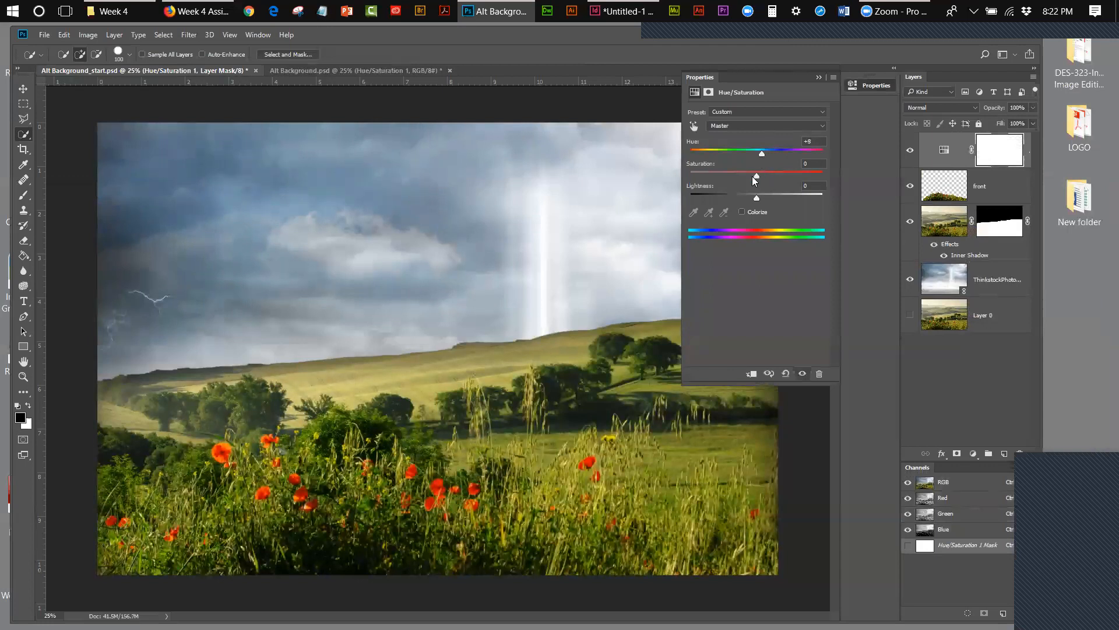
{"action": "left_click_drag", "start_coordinate": [756, 177], "coordinate": [743, 177]}
{"action": "left_click_drag", "start_coordinate": [758, 200], "coordinate": [757, 200]}
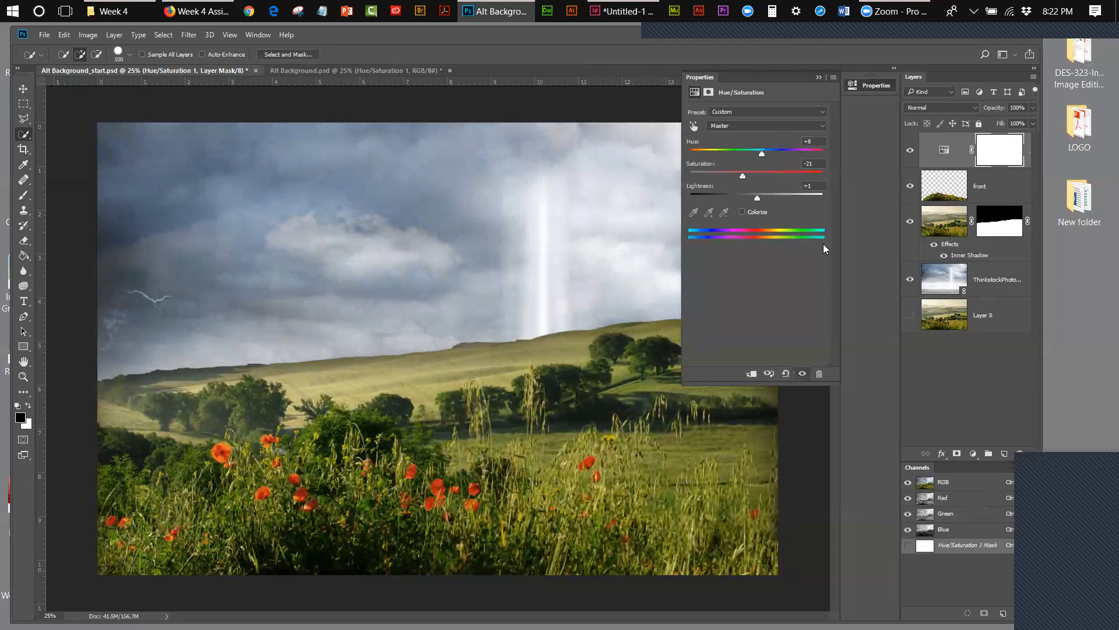
{"action": "left_click", "coordinate": [818, 77]}
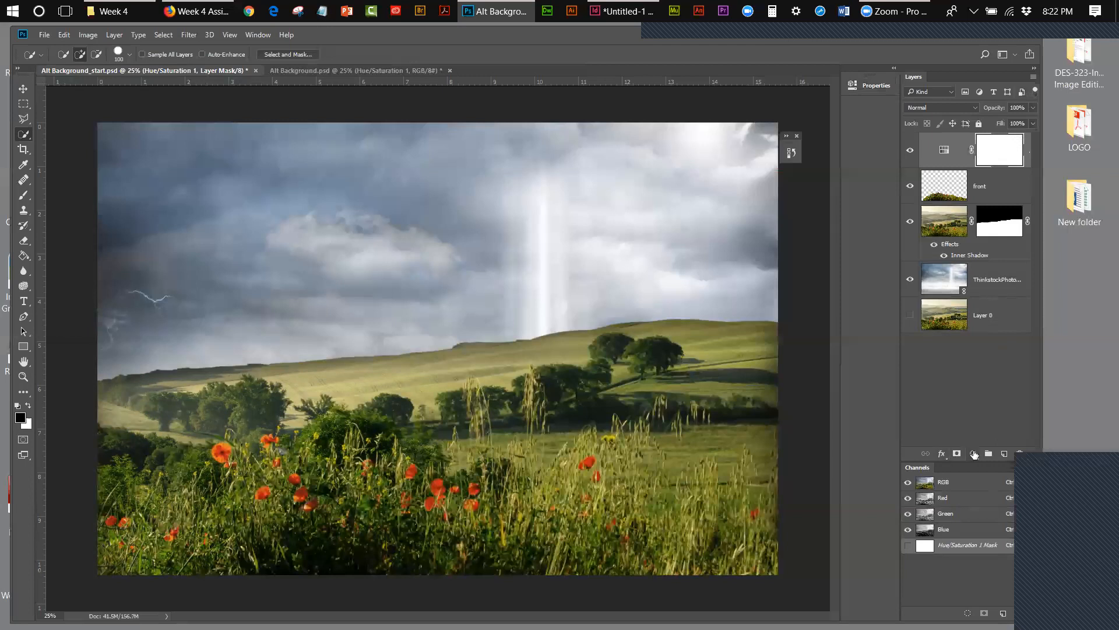
Examine the Brightness/Contrast adjustment settings in the finished Alt Background.psd.
{"action": "left_click", "coordinate": [358, 71]}
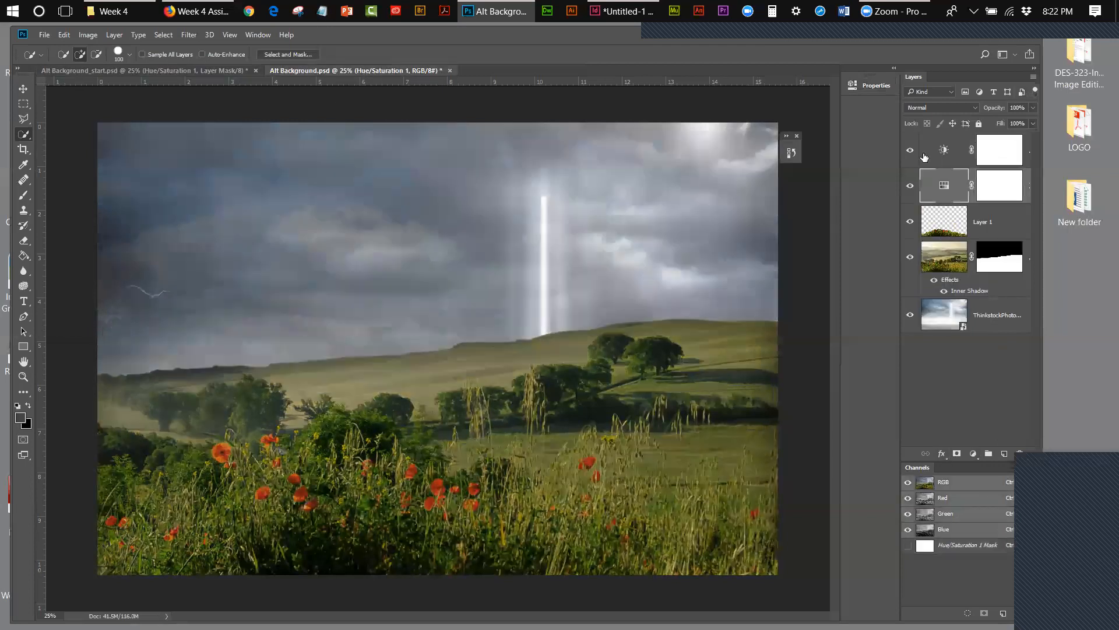
{"action": "double_click", "coordinate": [944, 150]}
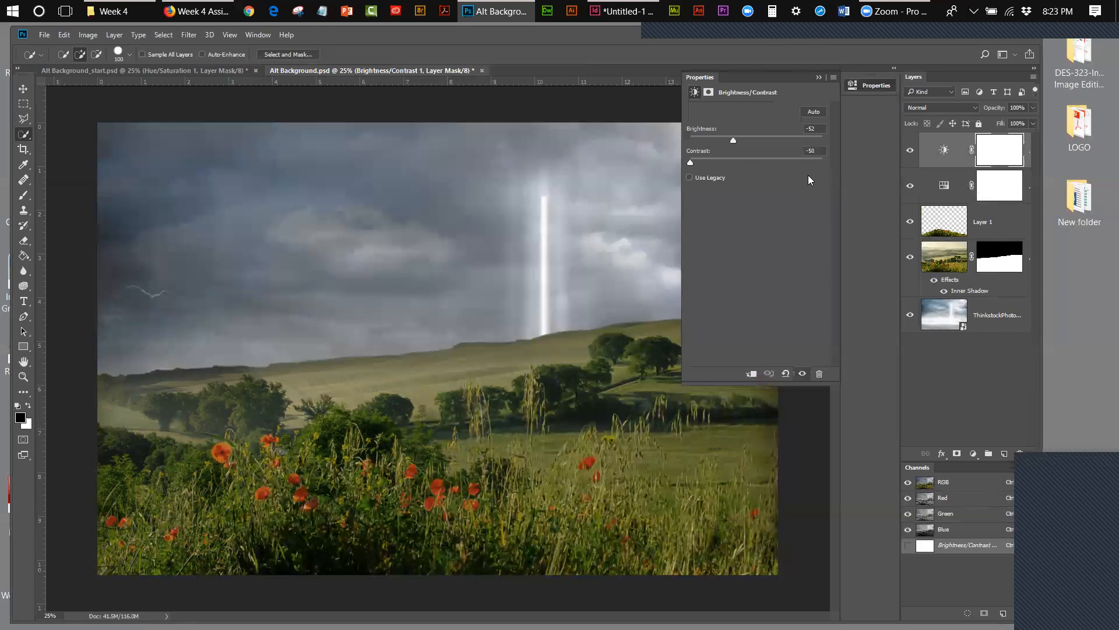
Rename the cut-out poppy layer in Alt Background.psd as "foreground", leaving its layer style unaltered.
{"action": "left_click", "coordinate": [981, 230]}
{"action": "double_click", "coordinate": [986, 229]}
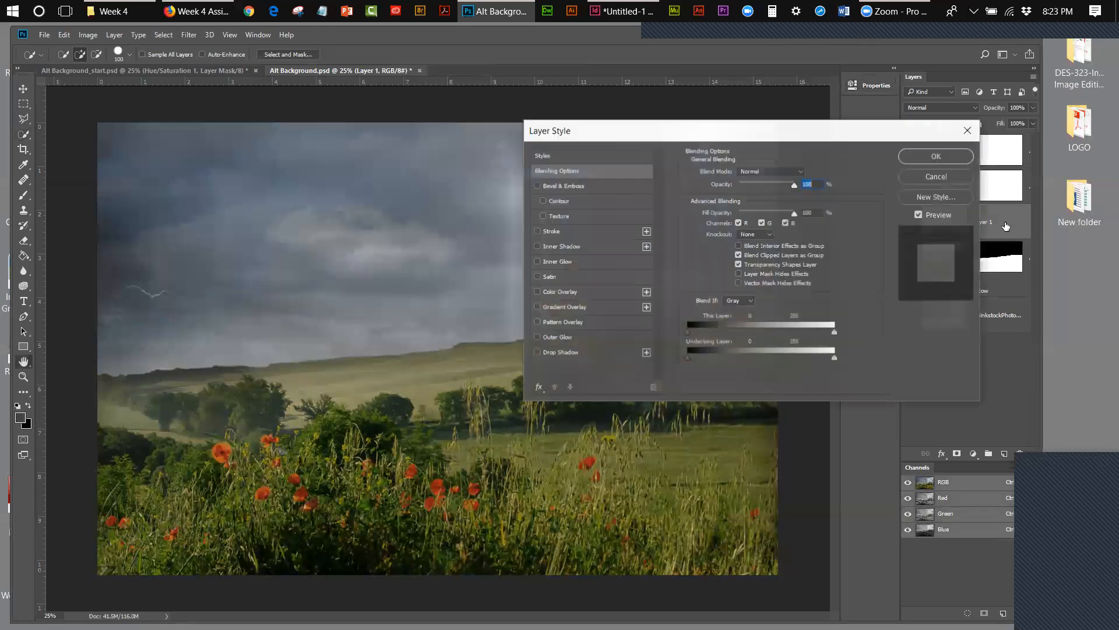
{"action": "left_click", "coordinate": [949, 177]}
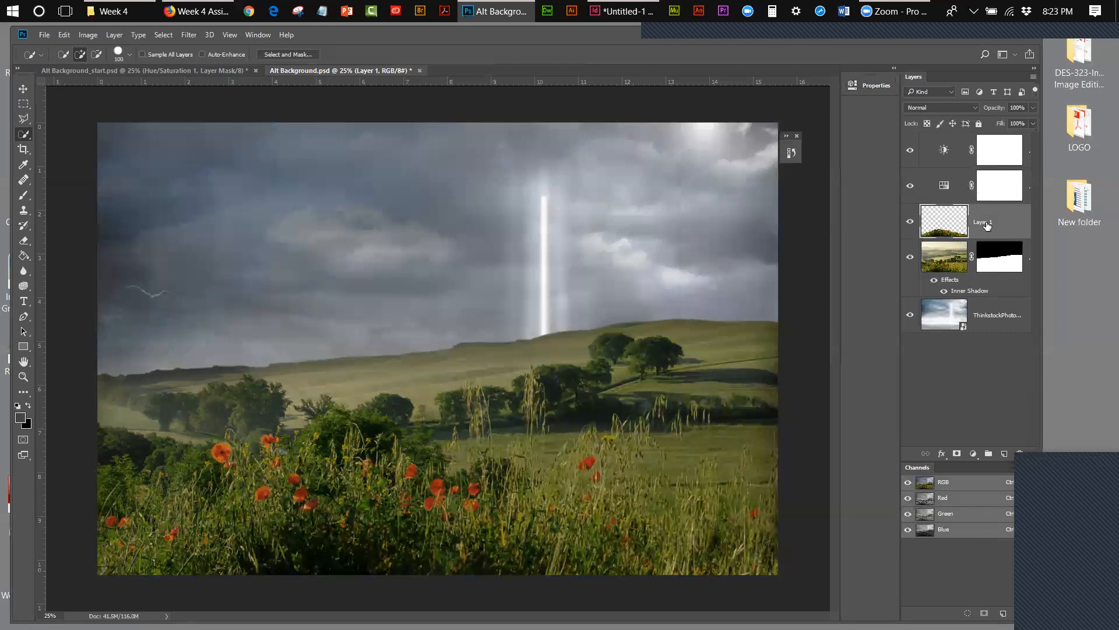
{"action": "double_click", "coordinate": [987, 225]}
{"action": "key", "text": "BackSpace"}
{"action": "type", "text": "foreground"}
{"action": "left_click", "coordinate": [965, 351]}
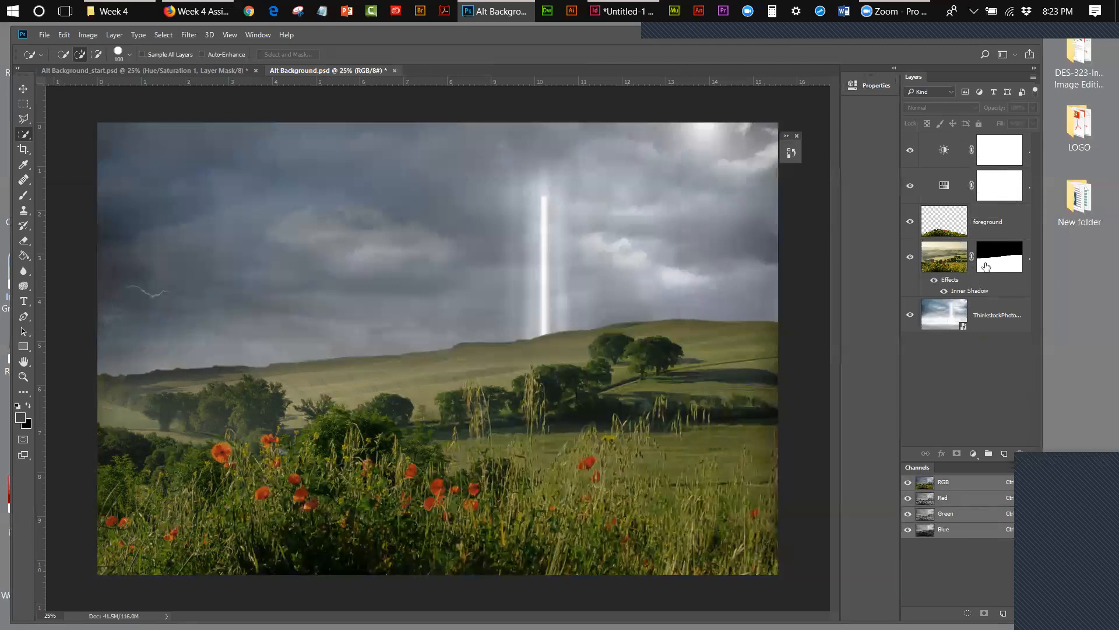
Add a Brightness/Contrast adjustment above Hue/Saturation in Alt Background_start.psd with Brightness -54 and Contrast -50.
{"action": "left_click", "coordinate": [952, 154]}
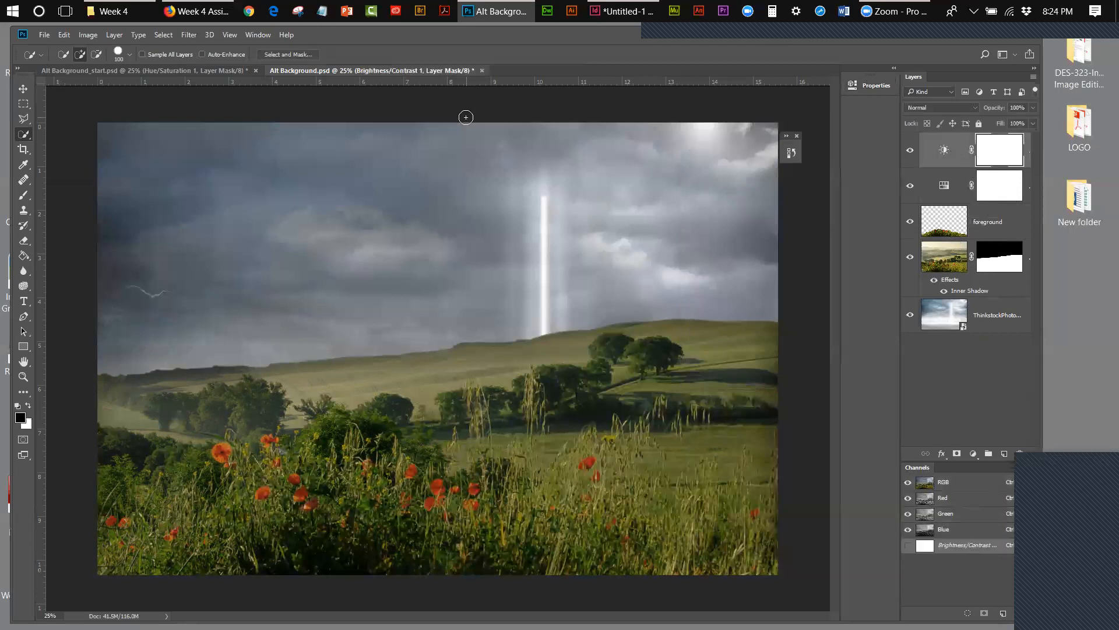
{"action": "key", "text": "ctrl+Tab"}
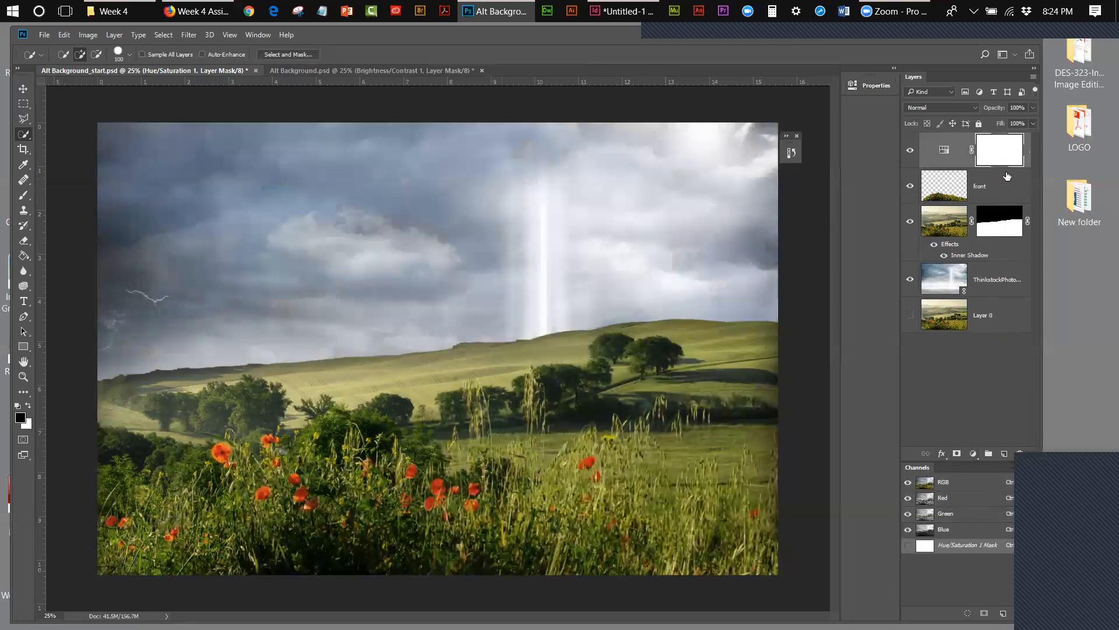
{"action": "left_click", "coordinate": [973, 454]}
{"action": "left_click", "coordinate": [1002, 229]}
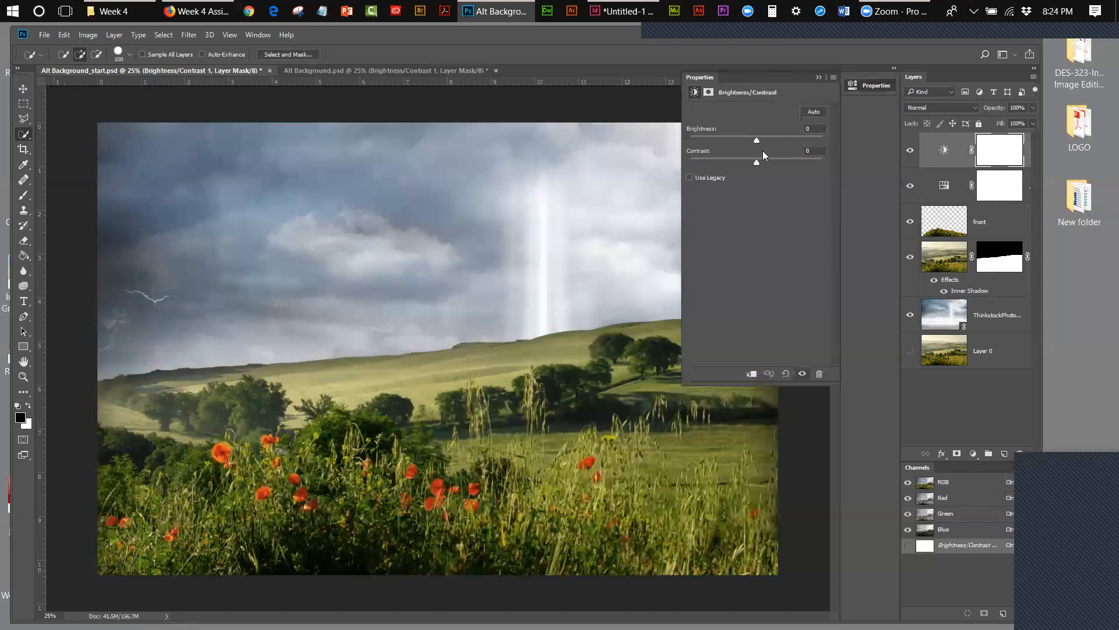
{"action": "left_click_drag", "start_coordinate": [756, 140], "coordinate": [752, 140]}
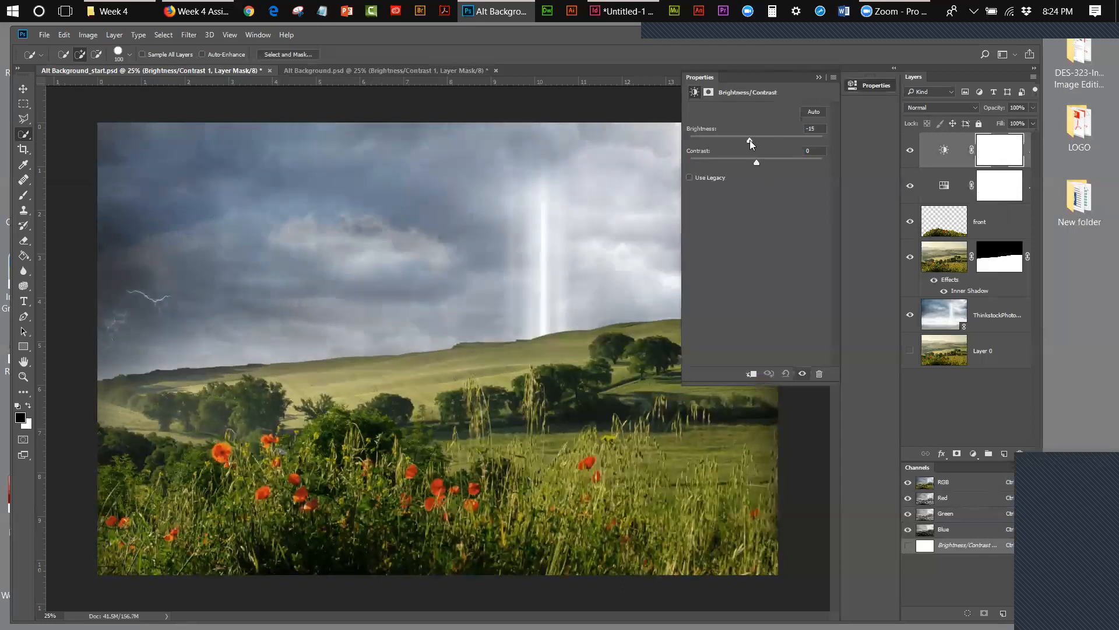
{"action": "left_click_drag", "start_coordinate": [749, 144], "coordinate": [731, 144]}
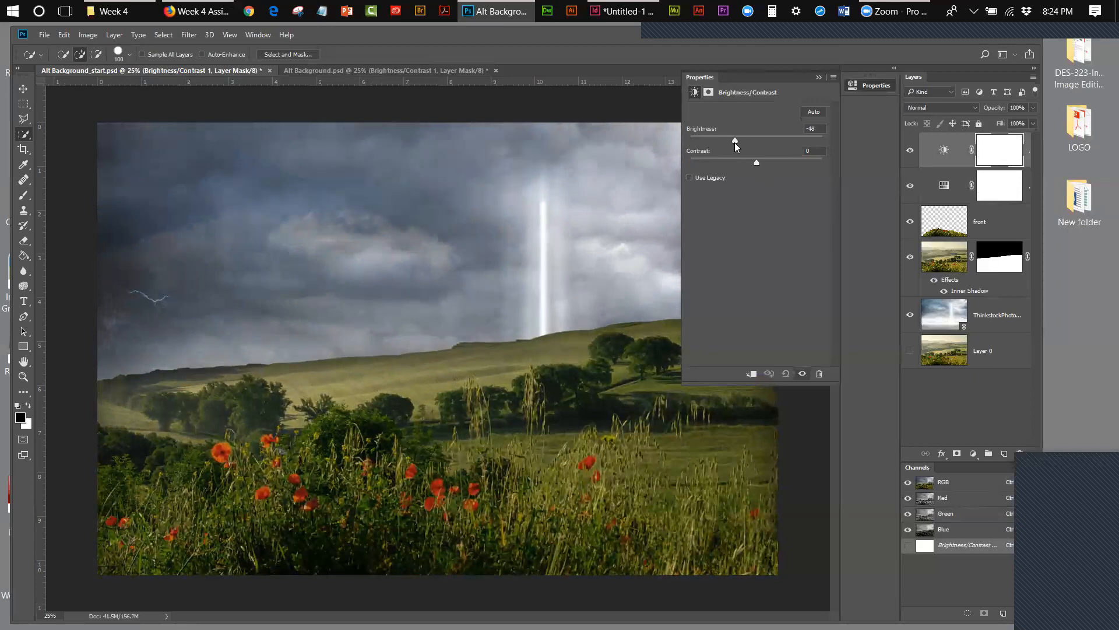
{"action": "left_click_drag", "start_coordinate": [733, 144], "coordinate": [732, 143]}
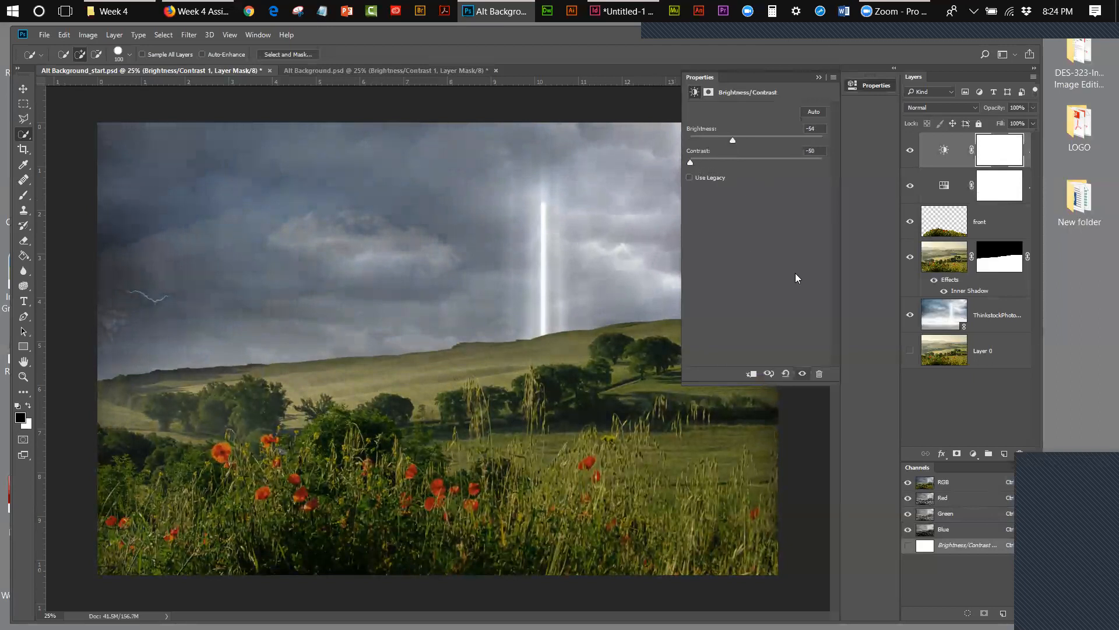
{"action": "left_click", "coordinate": [819, 77]}
Compare the image with and without the Brightness/Contrast adjustment, leaving the adjustment shown.
{"action": "left_click", "coordinate": [907, 152]}
{"action": "left_click", "coordinate": [909, 153]}
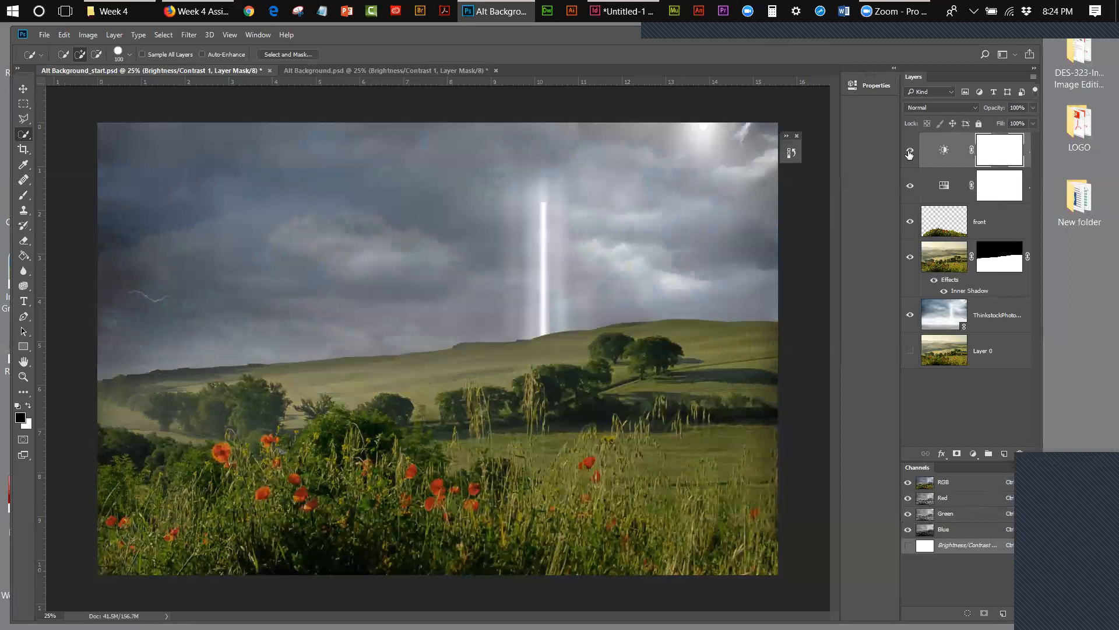
{"action": "left_click", "coordinate": [910, 153]}
{"action": "left_click", "coordinate": [910, 153]}
{"action": "left_click", "coordinate": [909, 152]}
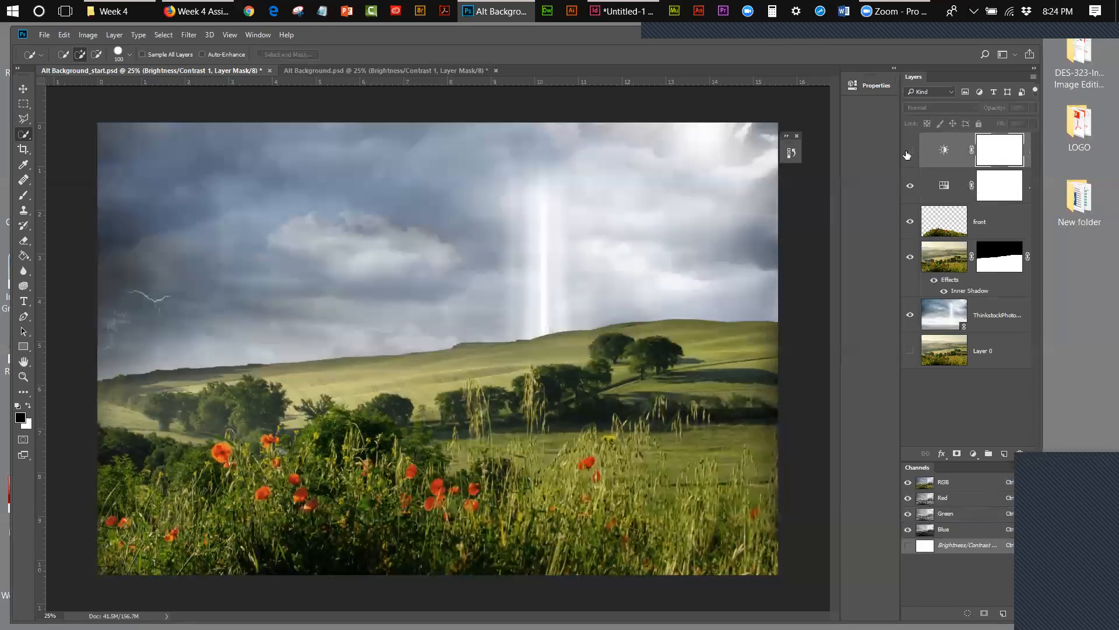
{"action": "left_click", "coordinate": [908, 156]}
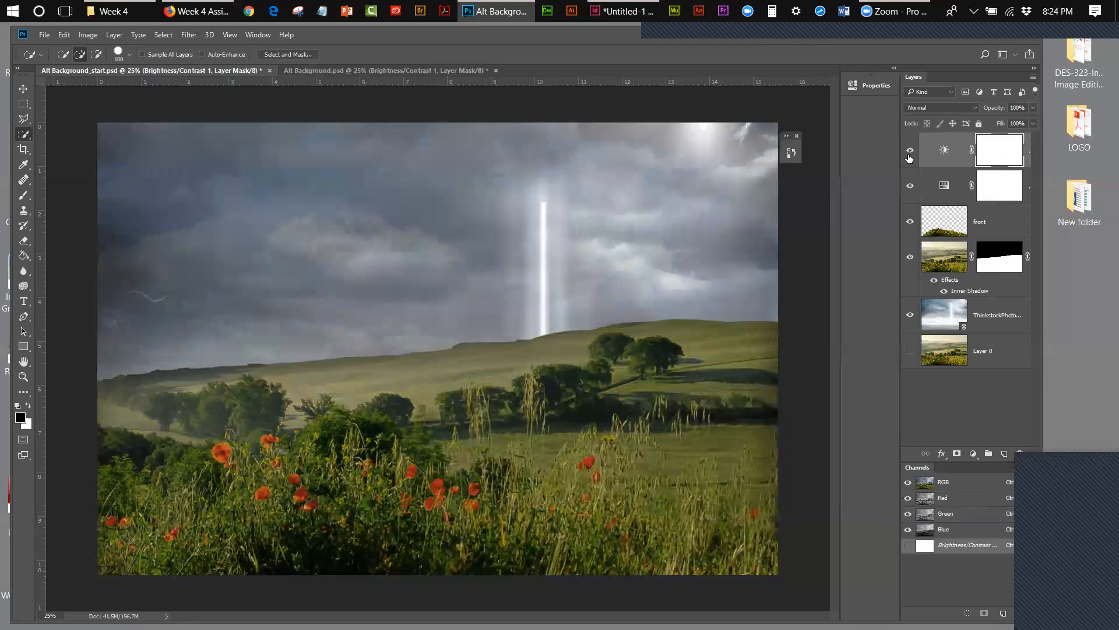
Toggle the top Brightness/Contrast adjustment layer's visibility to compare the landscape with and without it.
{"action": "left_click", "coordinate": [909, 153]}
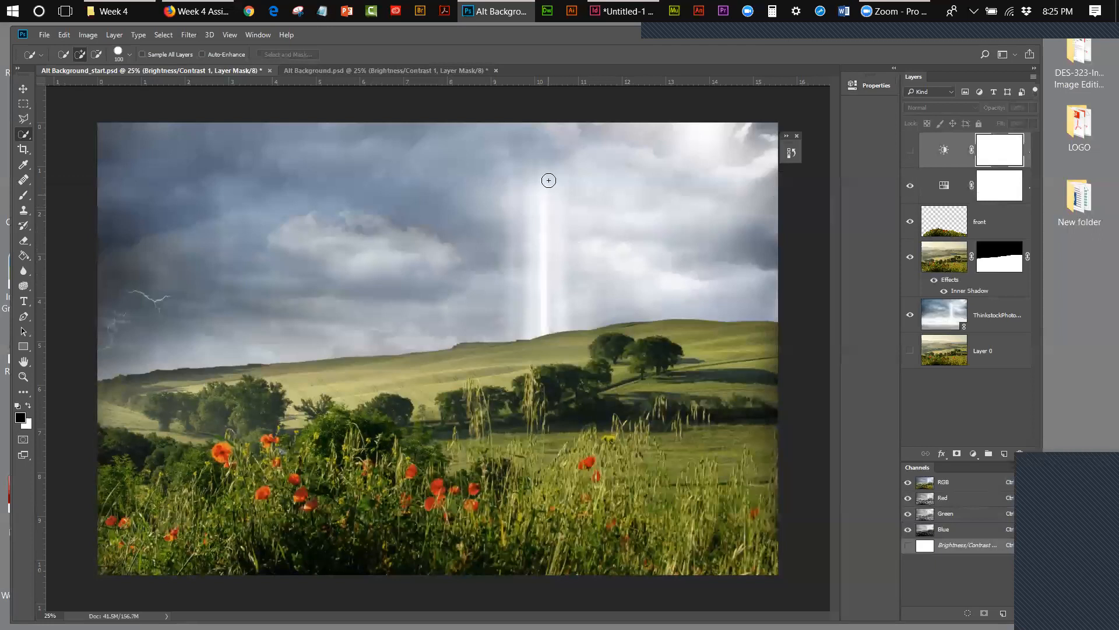
{"action": "left_click", "coordinate": [911, 152]}
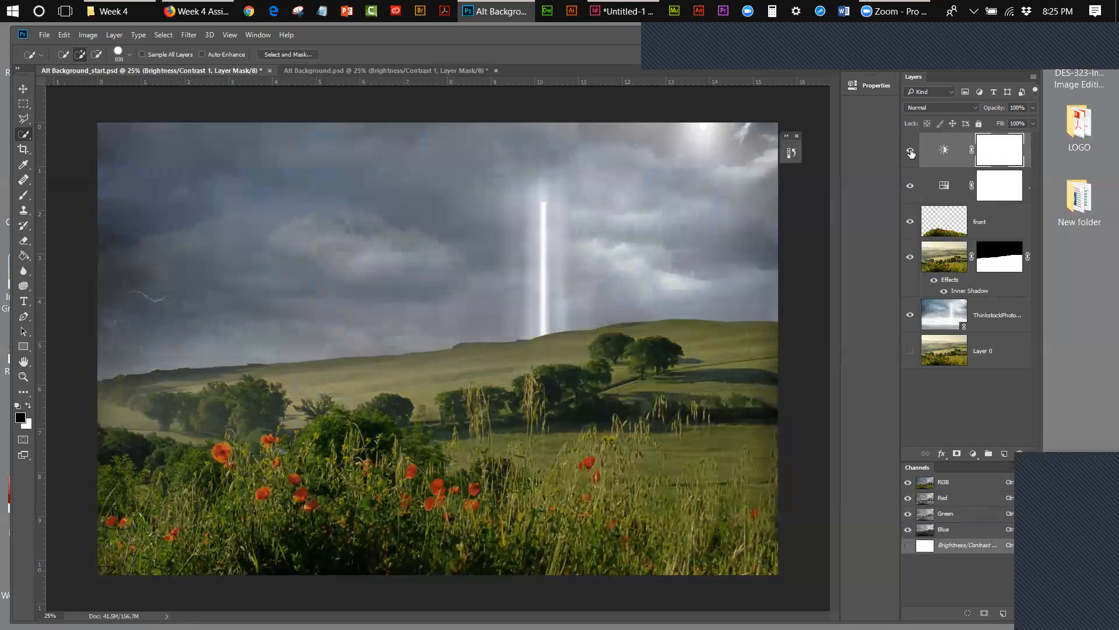
{"action": "left_click", "coordinate": [911, 153]}
{"action": "left_click", "coordinate": [911, 153]}
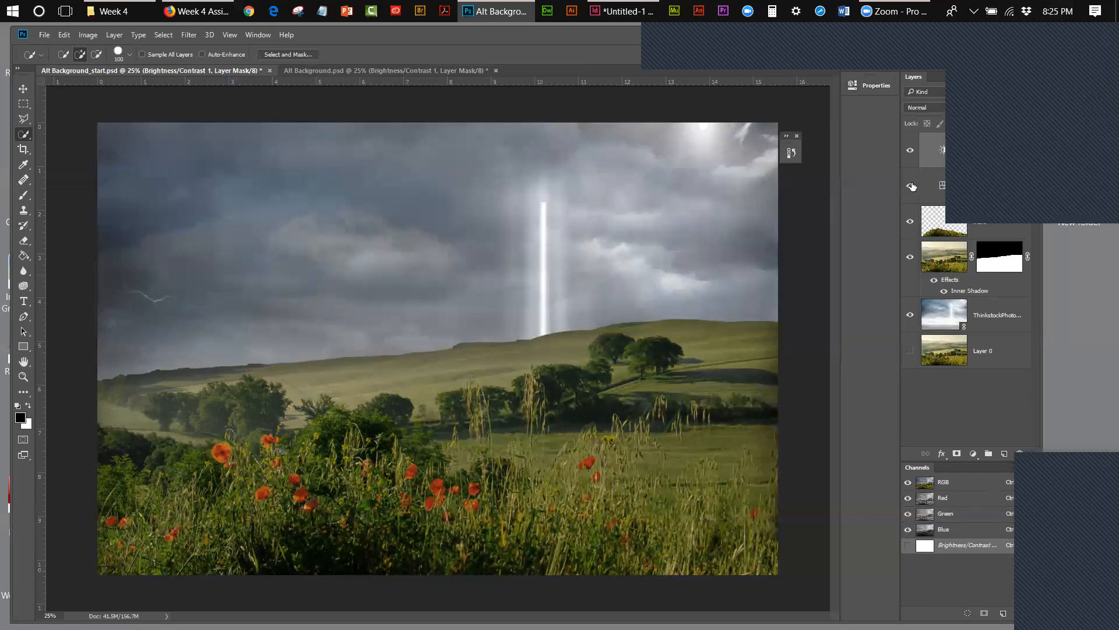
Compare the image with both adjustment layers and the Inner Shadow effect hidden, and restore their visibility.
{"action": "left_click_drag", "start_coordinate": [912, 186], "coordinate": [910, 151]}
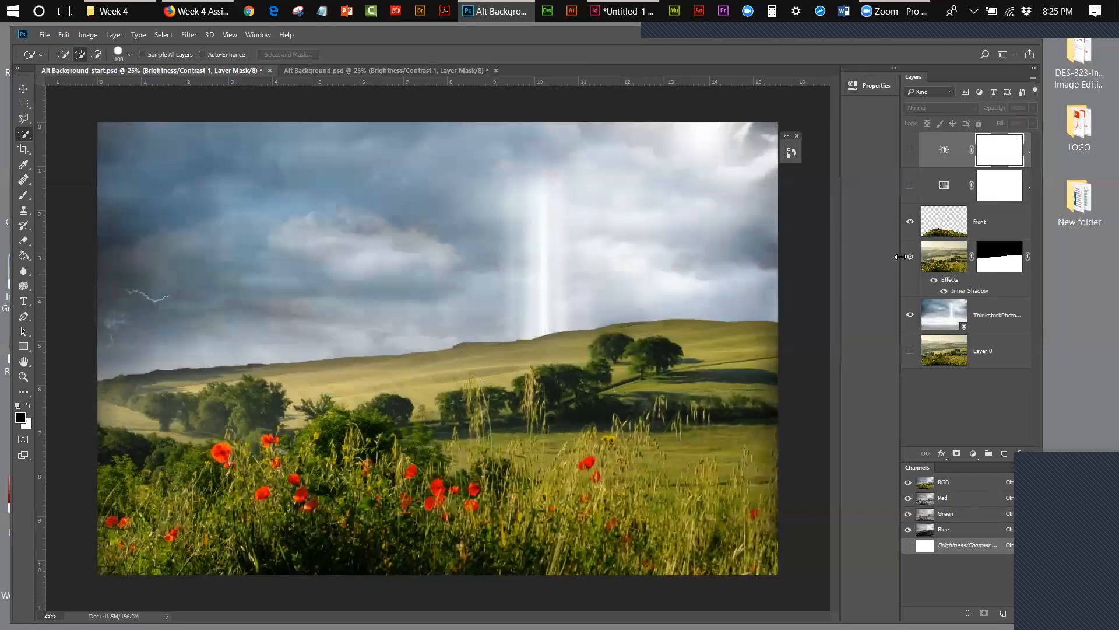
{"action": "left_click", "coordinate": [934, 279]}
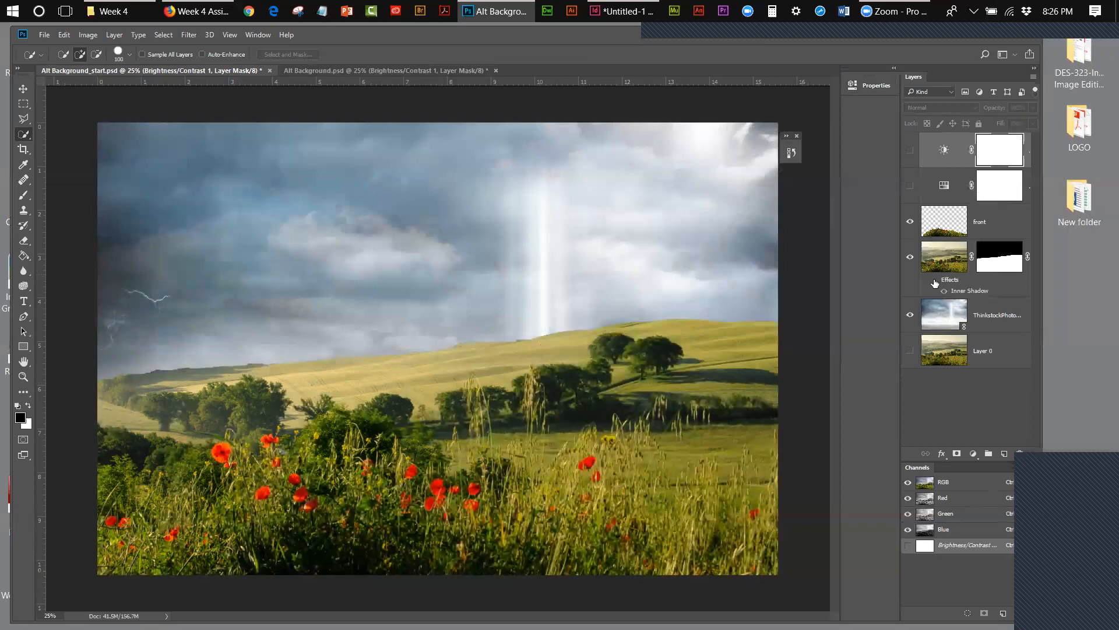
{"action": "left_click", "coordinate": [935, 281]}
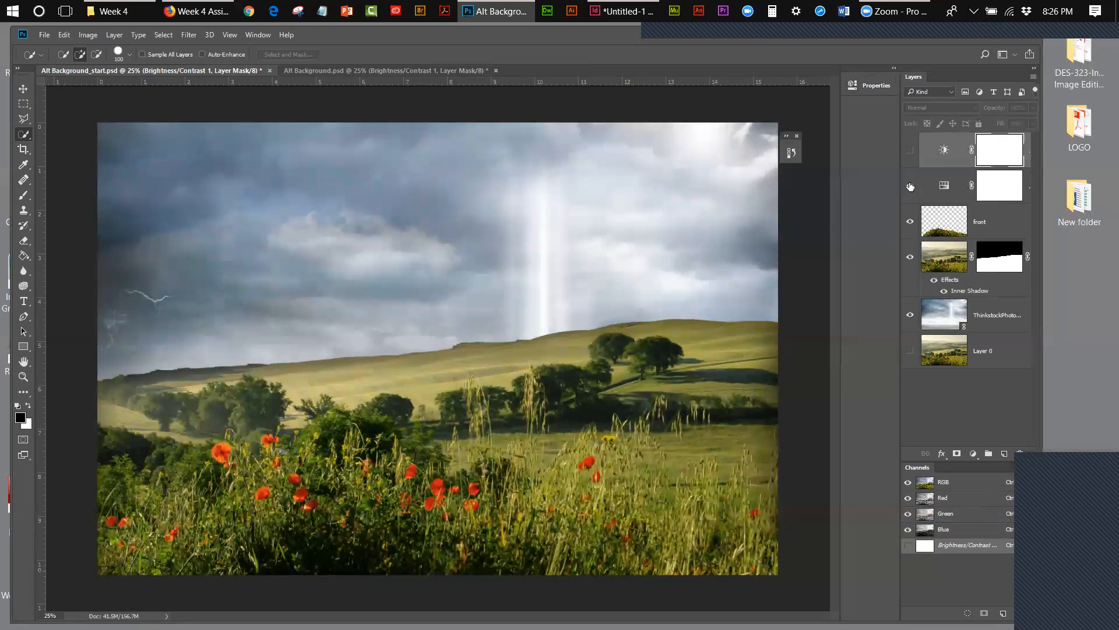
{"action": "left_click", "coordinate": [910, 150]}
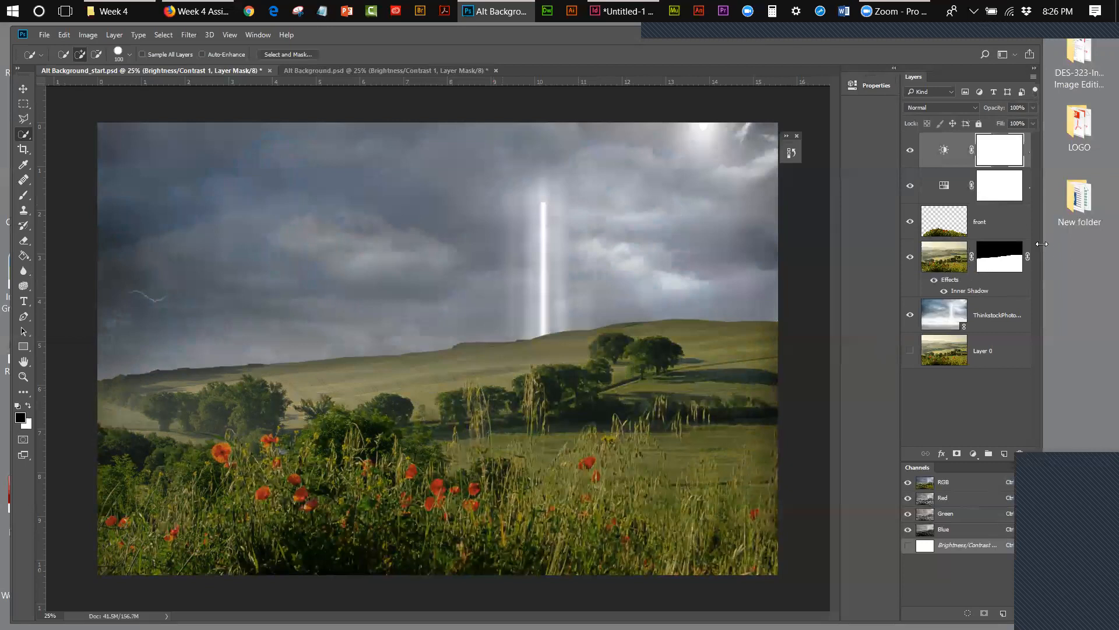
Enlarge the workspace and widen the layer list to show full layer names, and select the foreground layer.
{"action": "left_click_drag", "start_coordinate": [1042, 244], "coordinate": [1118, 254]}
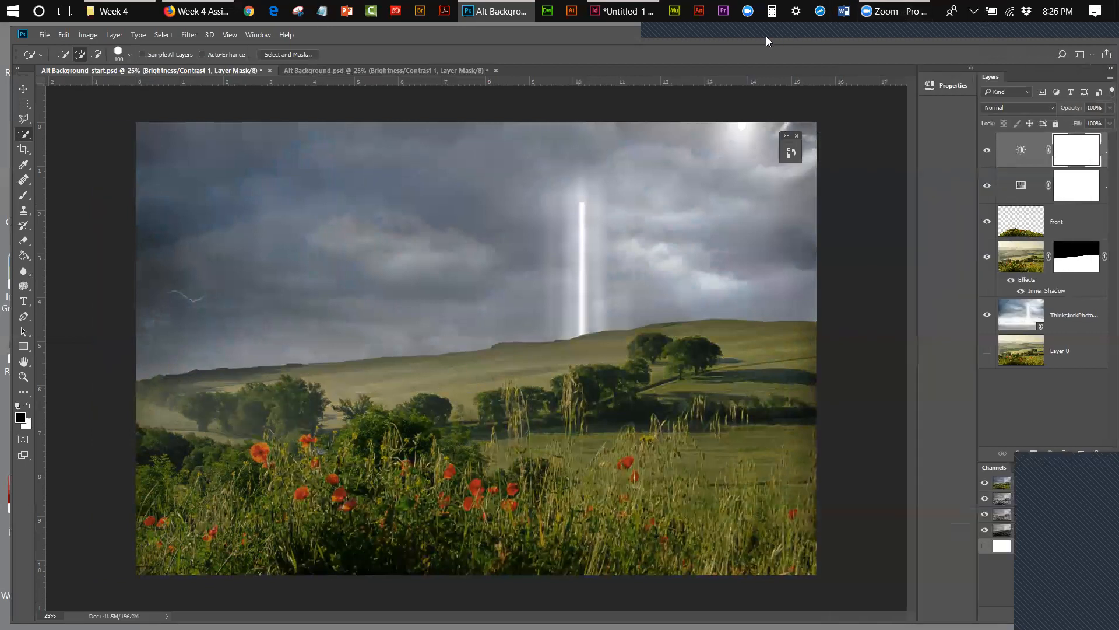
{"action": "left_click_drag", "start_coordinate": [766, 39], "coordinate": [703, 35]}
{"action": "left_click", "coordinate": [924, 182]}
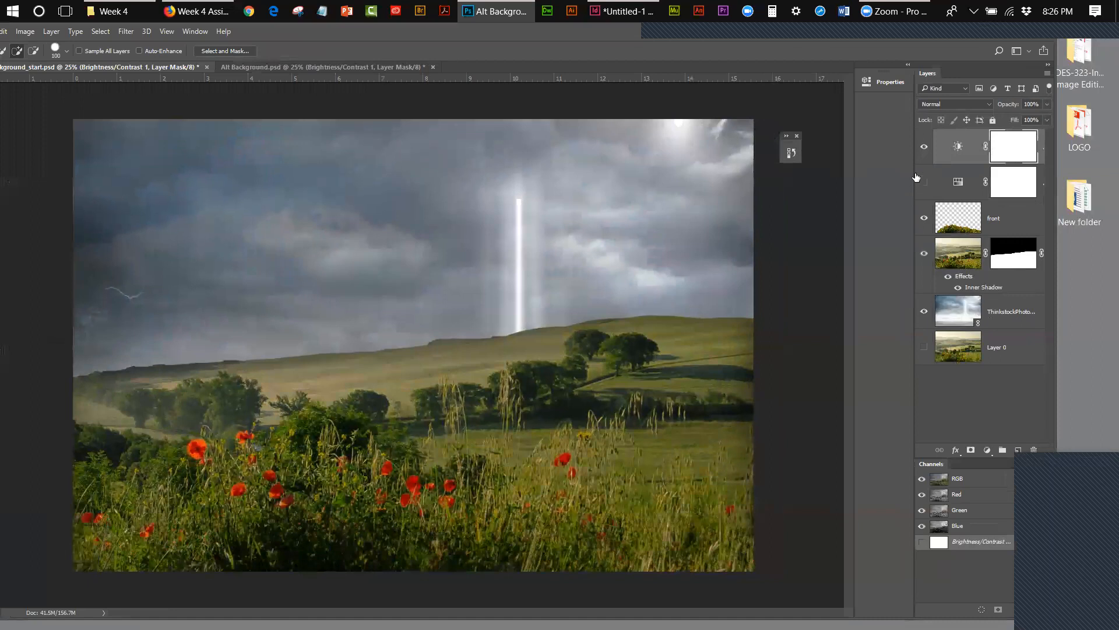
{"action": "left_click", "coordinate": [924, 182]}
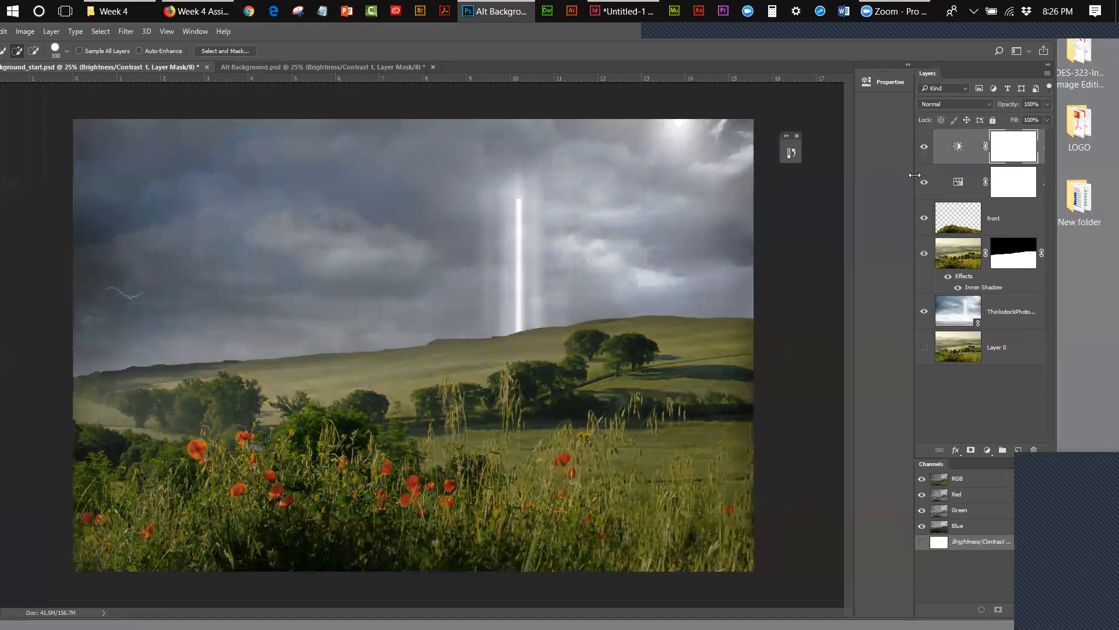
{"action": "left_click_drag", "start_coordinate": [891, 175], "coordinate": [791, 199]}
{"action": "left_click", "coordinate": [1000, 254]}
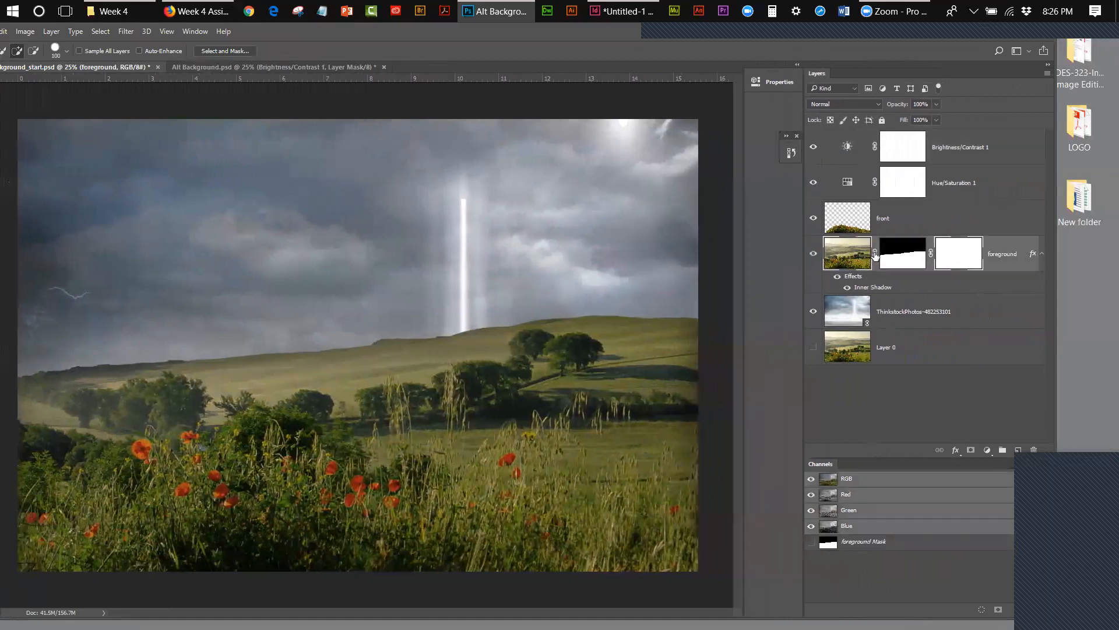
{"action": "double_click", "coordinate": [627, 34]}
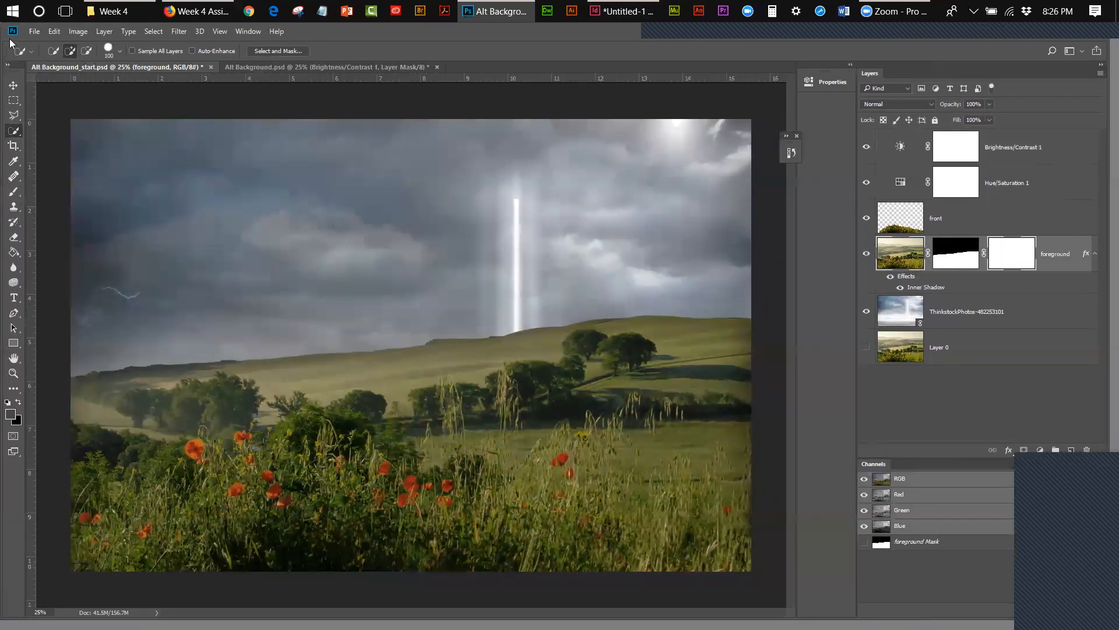
Open the Centaur PSB file from the Week 3 folder.
{"action": "left_click", "coordinate": [35, 31]}
{"action": "key", "text": "Escape"}
{"action": "key", "text": "ctrl+o"}
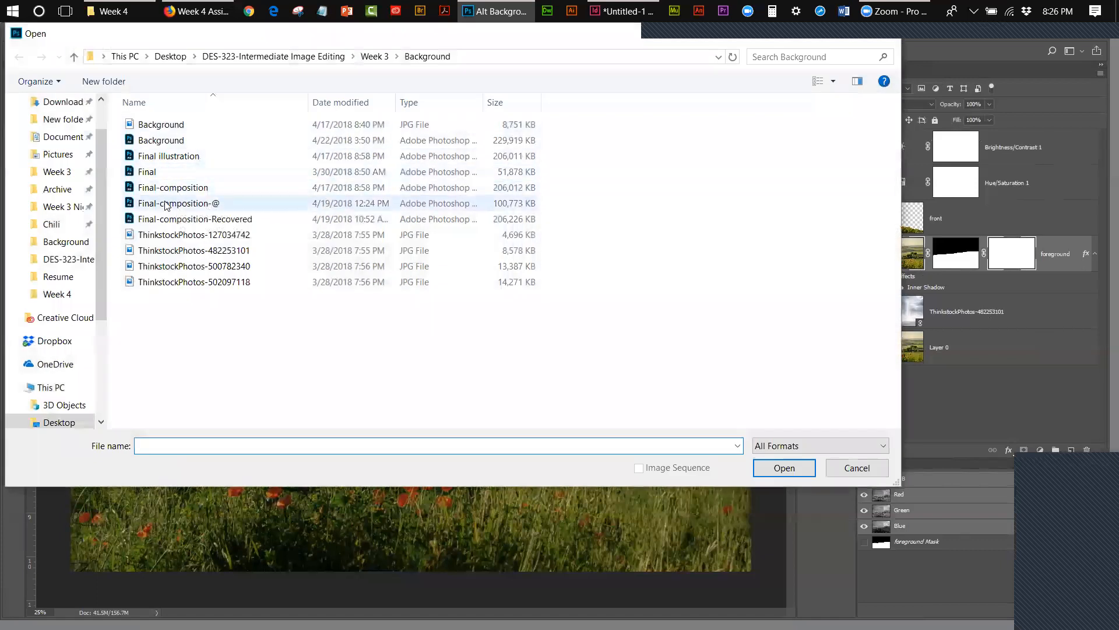
{"action": "left_click", "coordinate": [374, 56]}
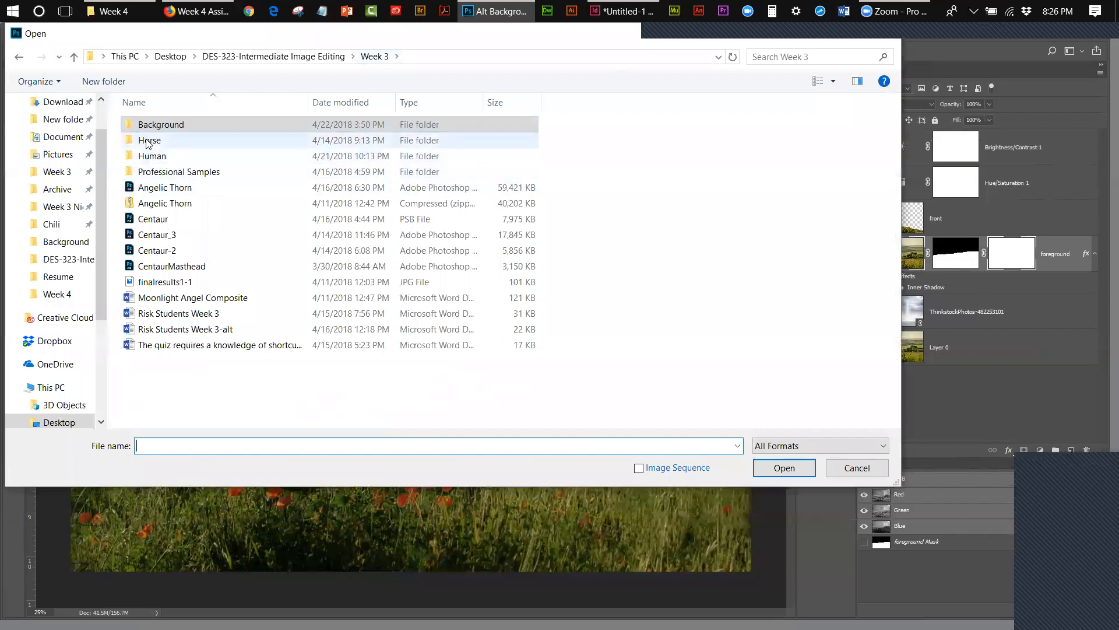
{"action": "double_click", "coordinate": [161, 222]}
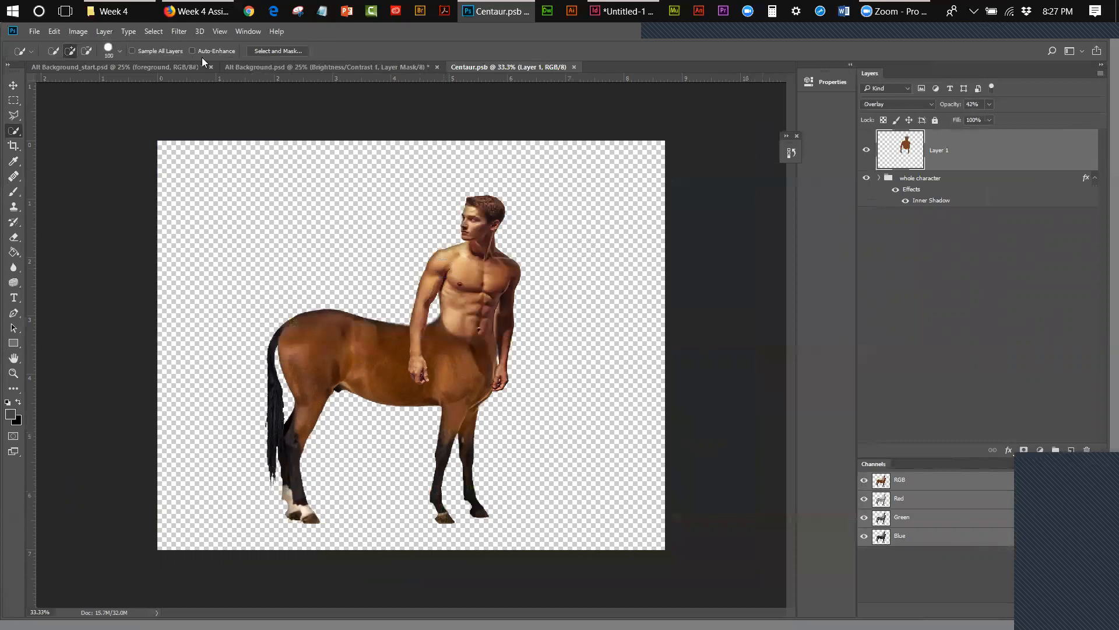
Open the Centaur_3 Photoshop file from the Week 3 folder.
{"action": "left_click", "coordinate": [35, 31]}
{"action": "left_click", "coordinate": [52, 57]}
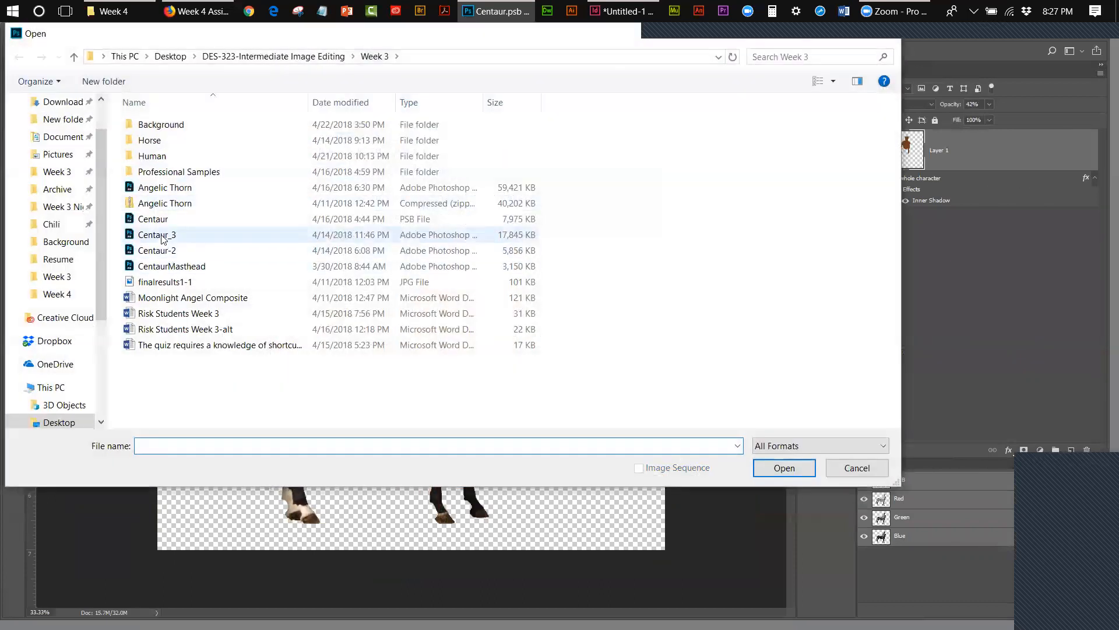
{"action": "left_click", "coordinate": [164, 235]}
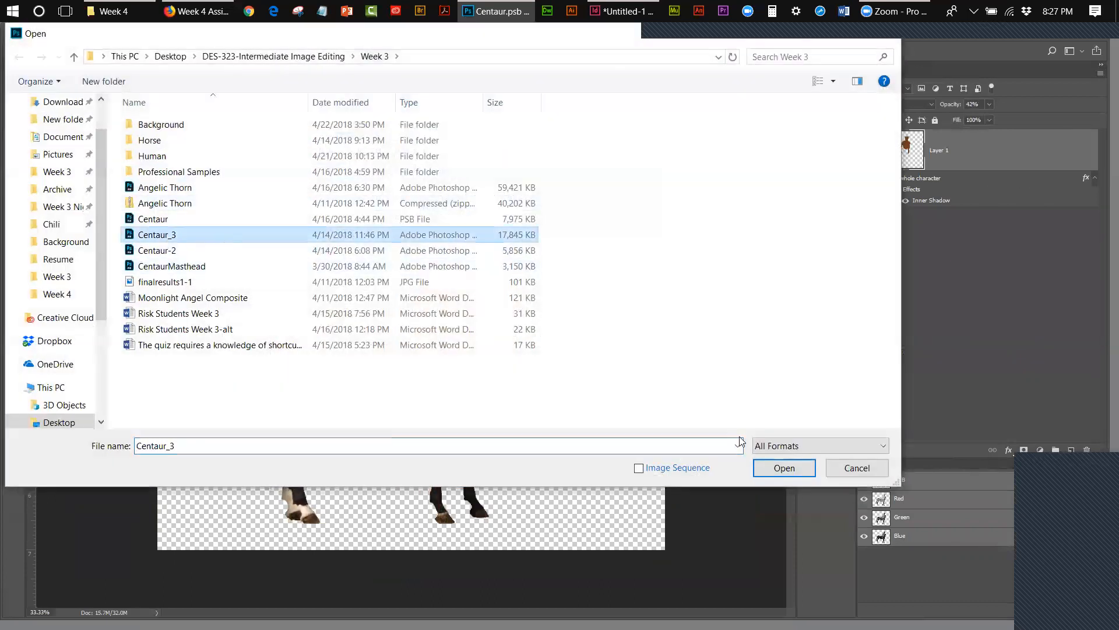
{"action": "left_click", "coordinate": [773, 471]}
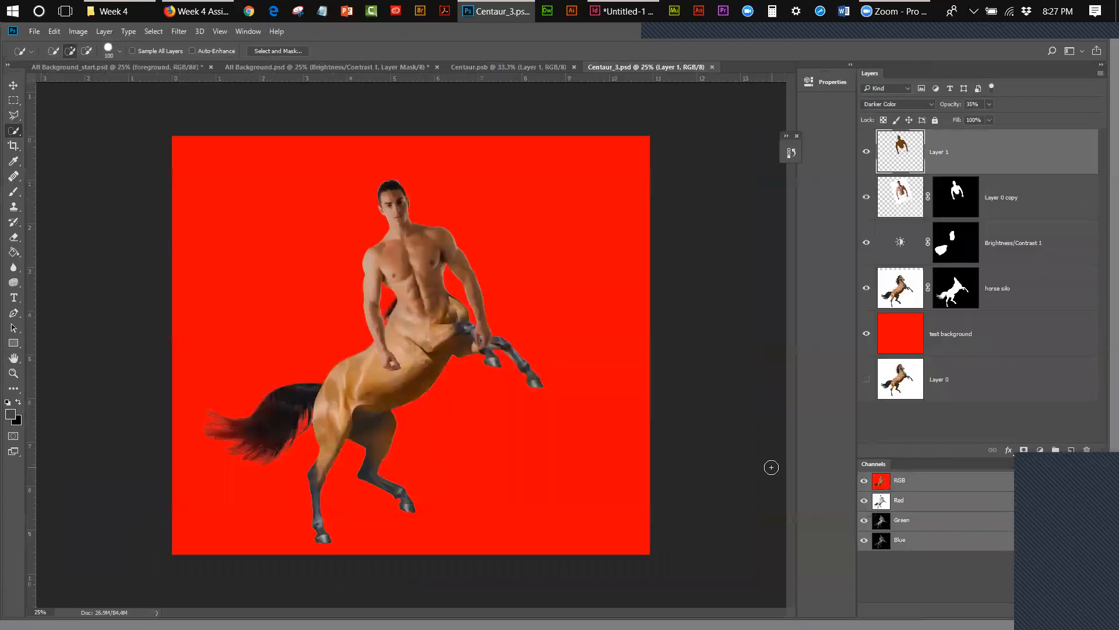
Open the Centaur-2 Photoshop file from the Week 3 folder.
{"action": "left_click", "coordinate": [41, 33]}
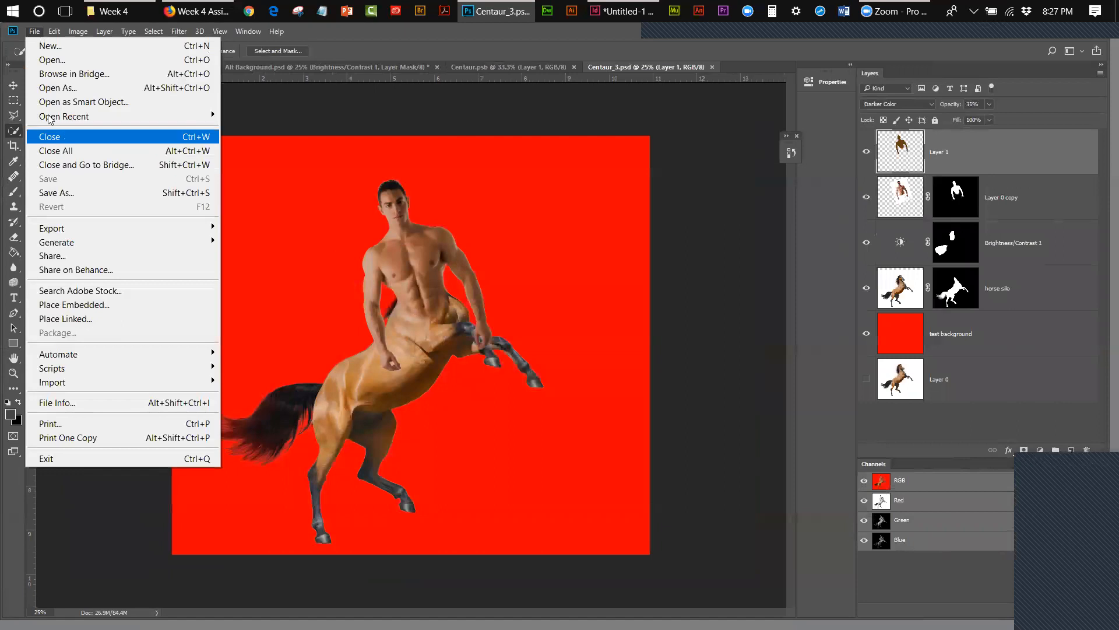
{"action": "left_click", "coordinate": [52, 60]}
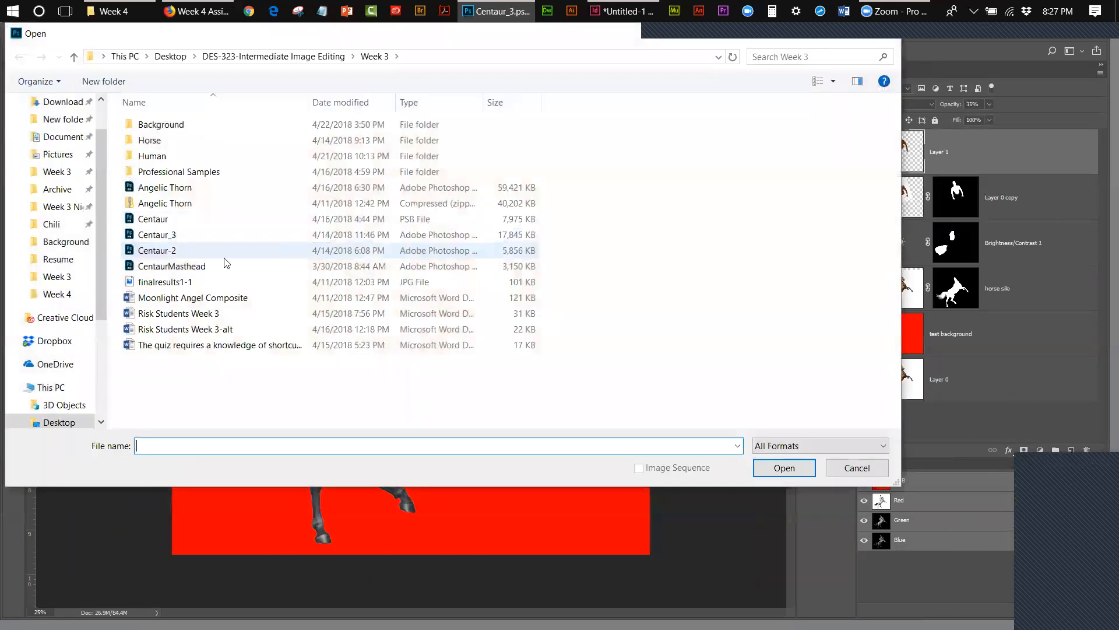
{"action": "left_click", "coordinate": [169, 250]}
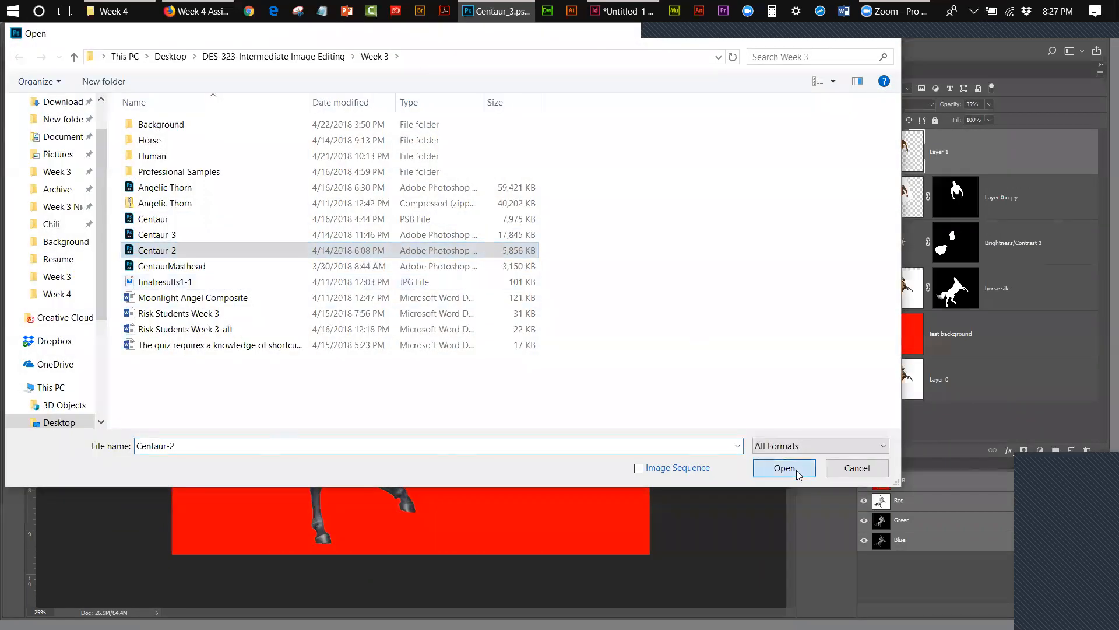
{"action": "left_click", "coordinate": [797, 469]}
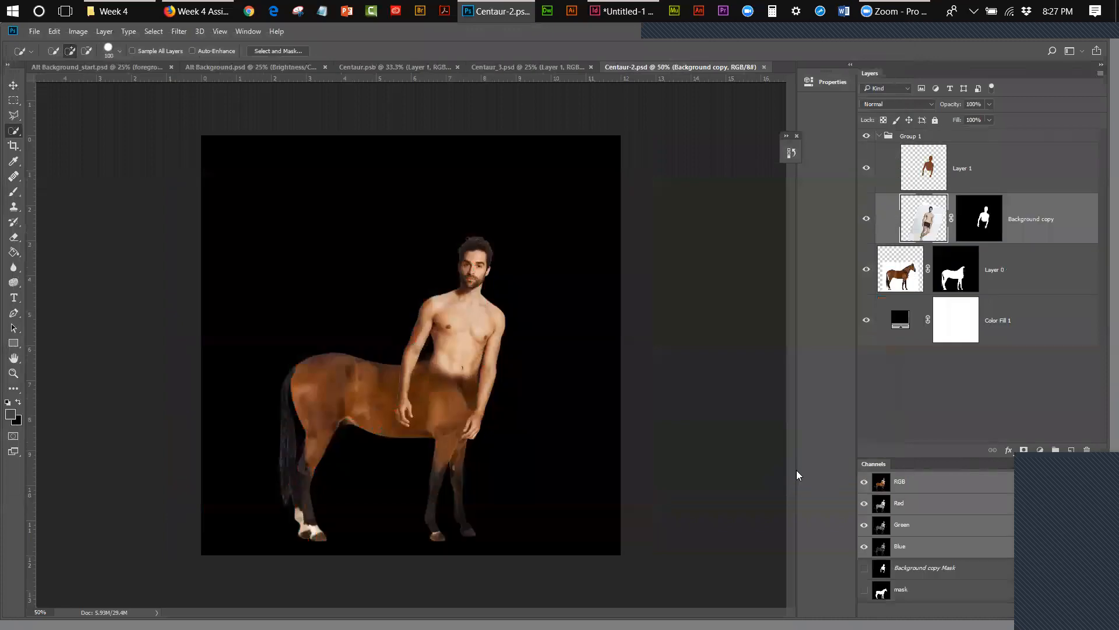
Close the Centaur-2.psd, Centaur.psb and Alt Background.psd documents, discarding the changes to Alt Background.psd.
{"action": "left_click", "coordinate": [765, 67]}
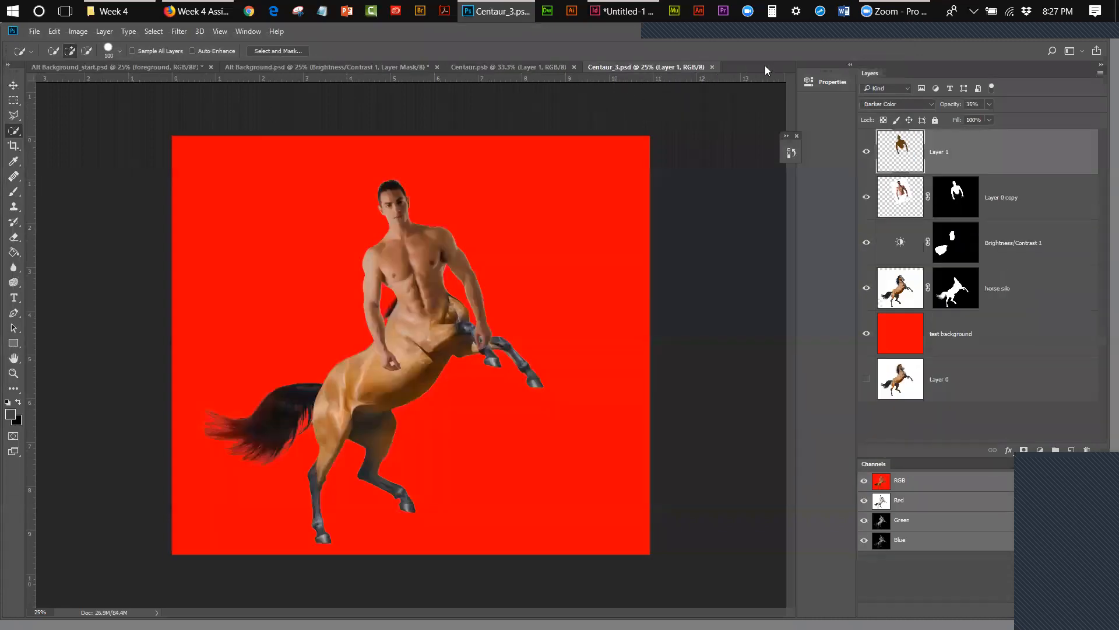
{"action": "left_click", "coordinate": [573, 68]}
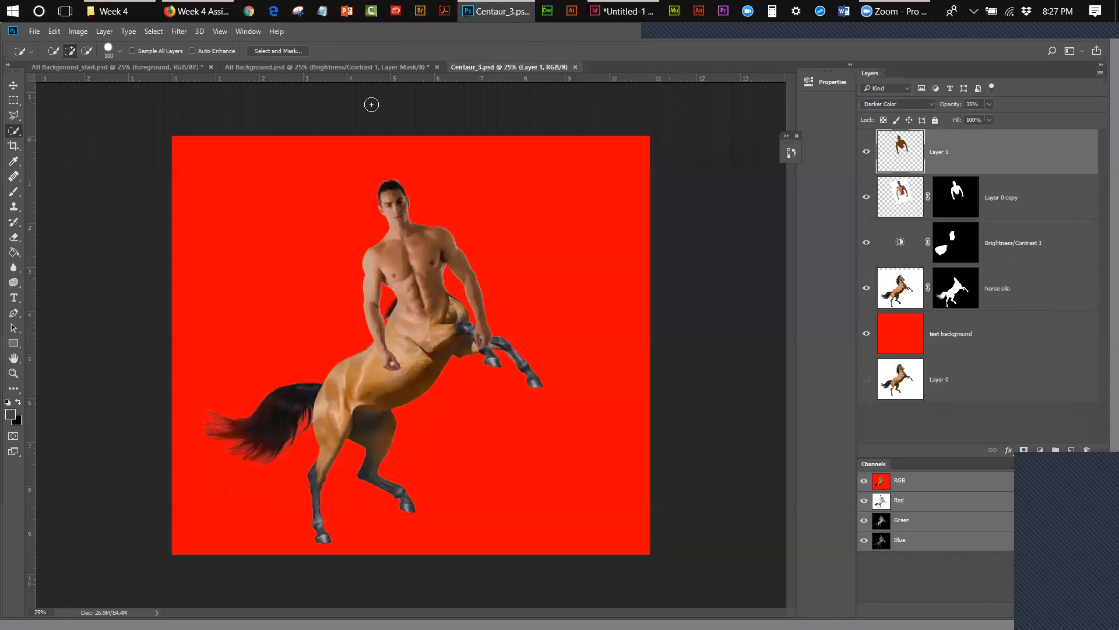
{"action": "left_click", "coordinate": [125, 69]}
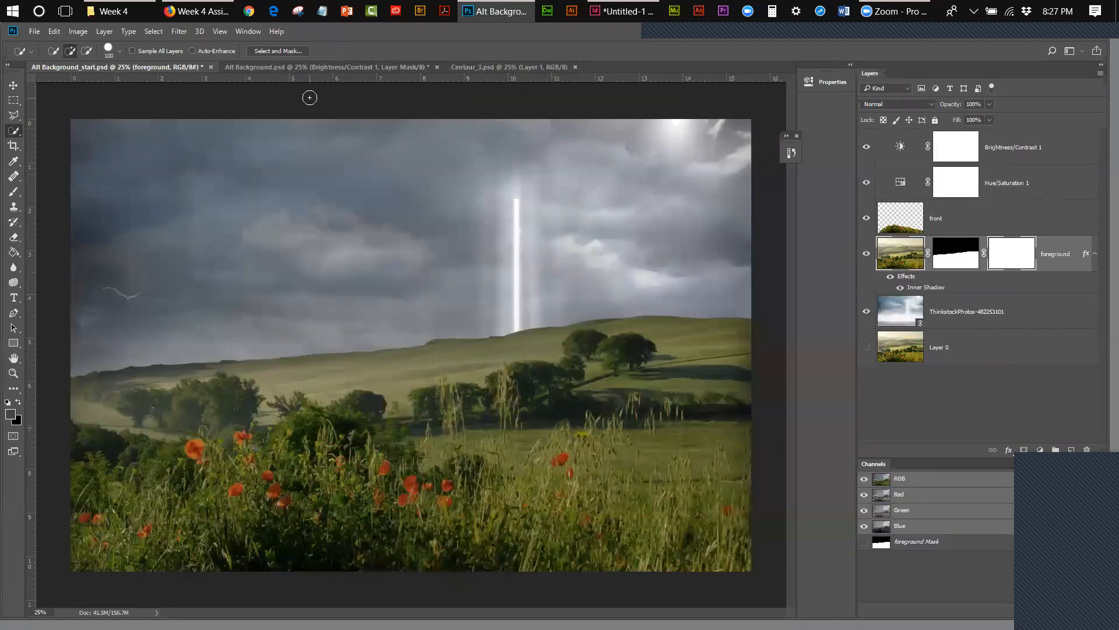
{"action": "left_click", "coordinate": [293, 69]}
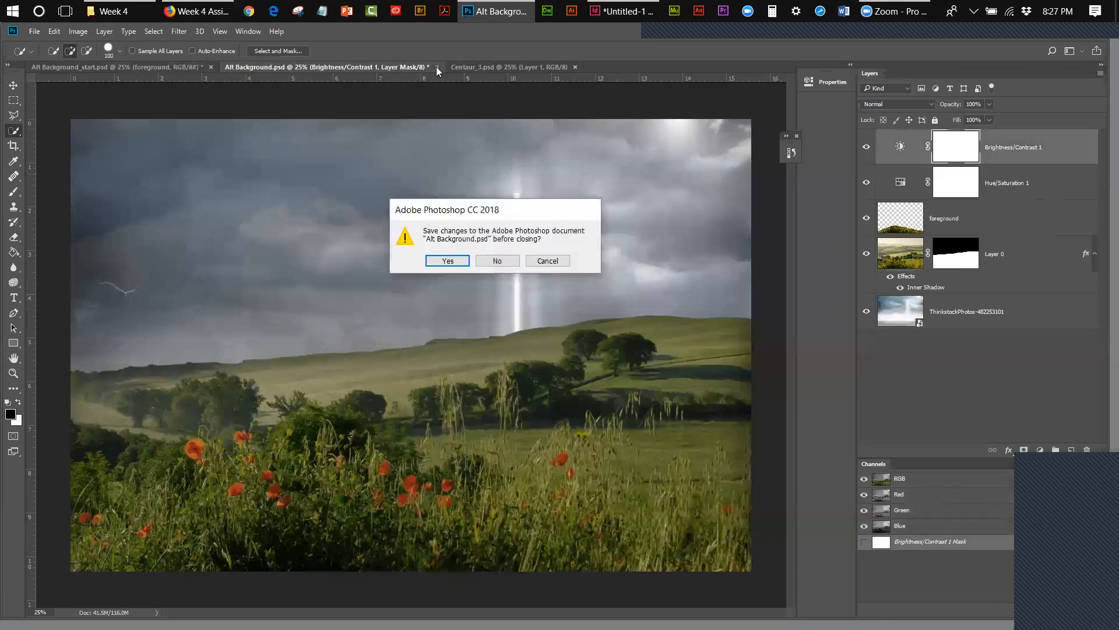
{"action": "left_click", "coordinate": [497, 261]}
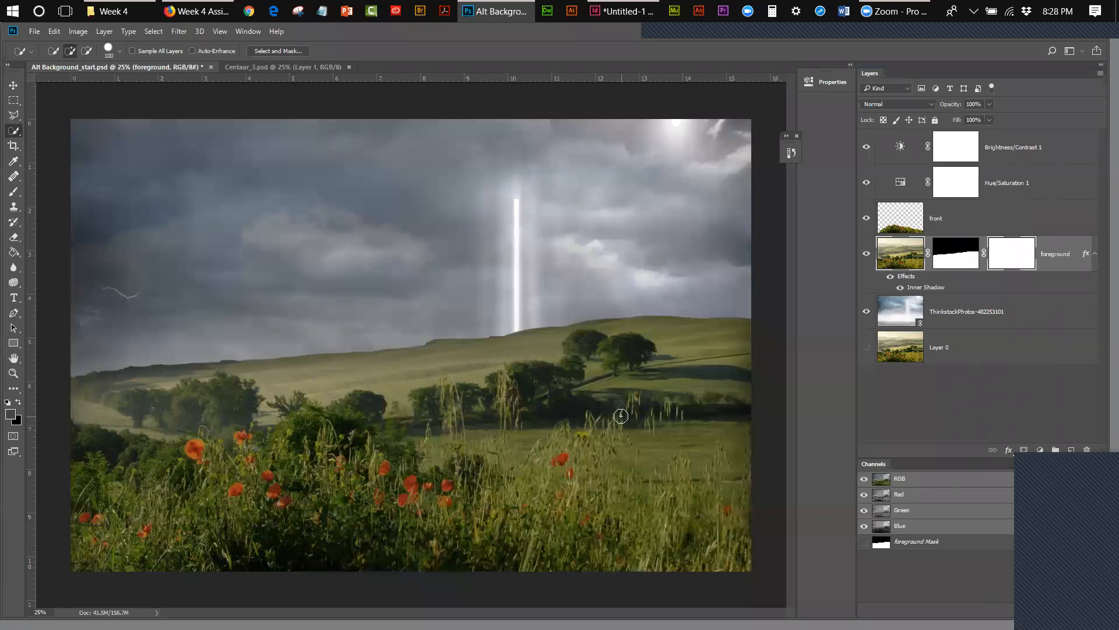
Arrange the Alt Background_start.psd and Centaur_3.psd documents side by side.
{"action": "left_click", "coordinate": [219, 32]}
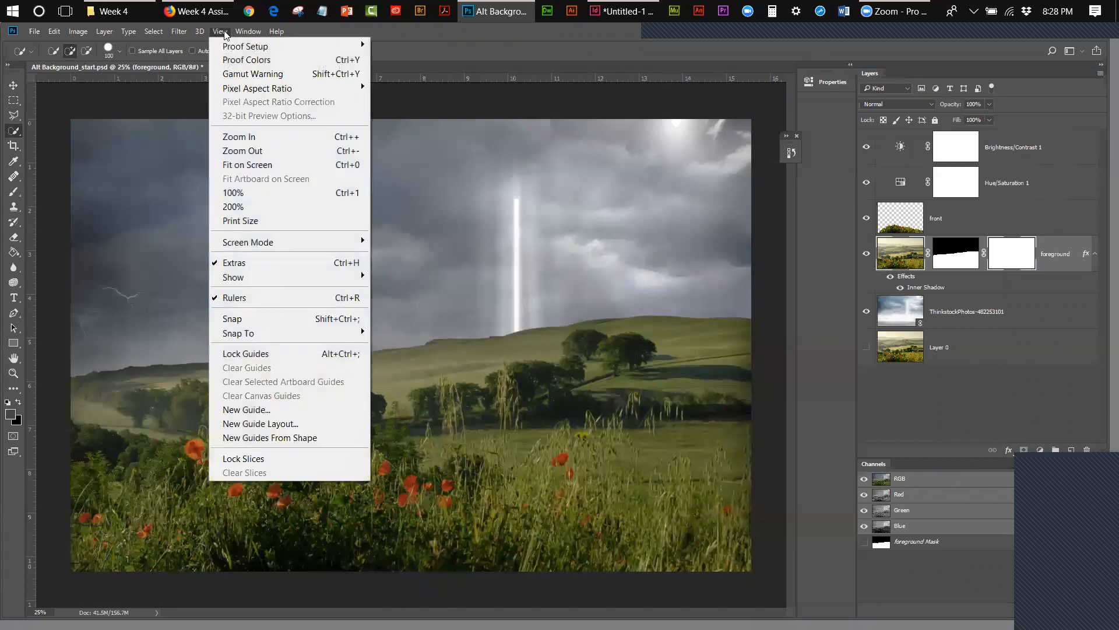
{"action": "mouse_move", "coordinate": [248, 32]}
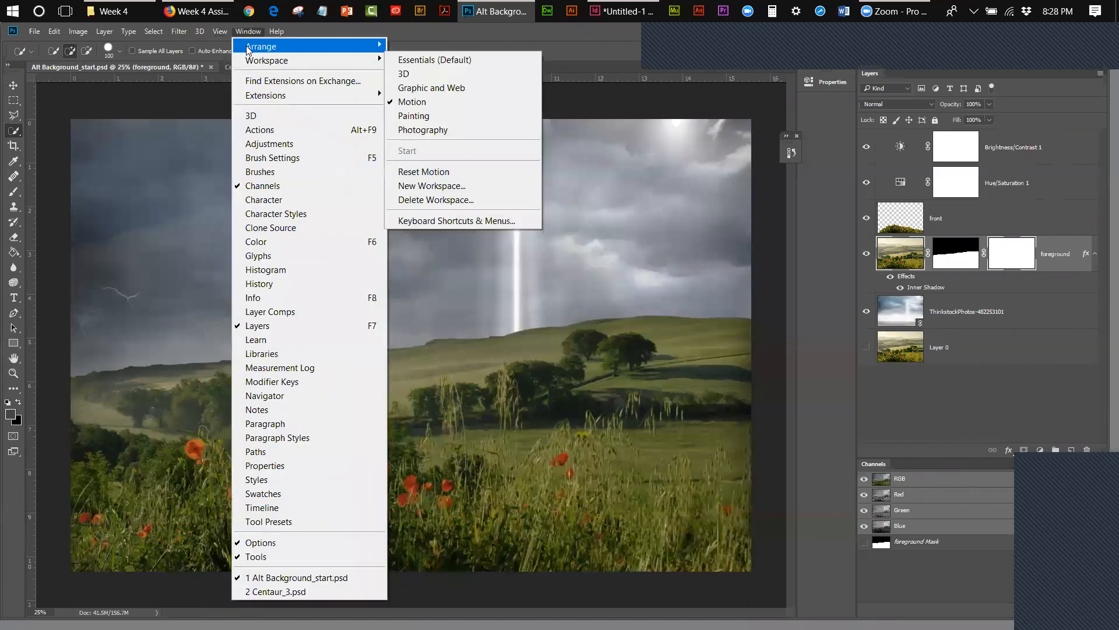
{"action": "mouse_move", "coordinate": [349, 47]}
{"action": "left_click", "coordinate": [458, 48]}
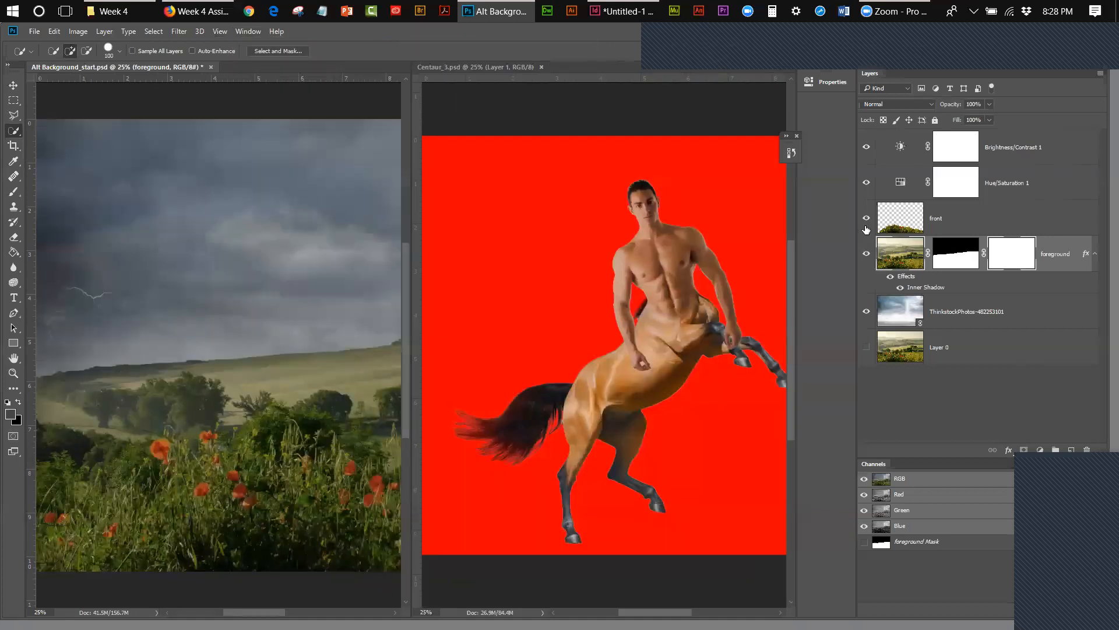
Hide the red test background in Centaur_3.psd and group the four layers from Layer 1 down to horse silo.
{"action": "left_click", "coordinate": [628, 115]}
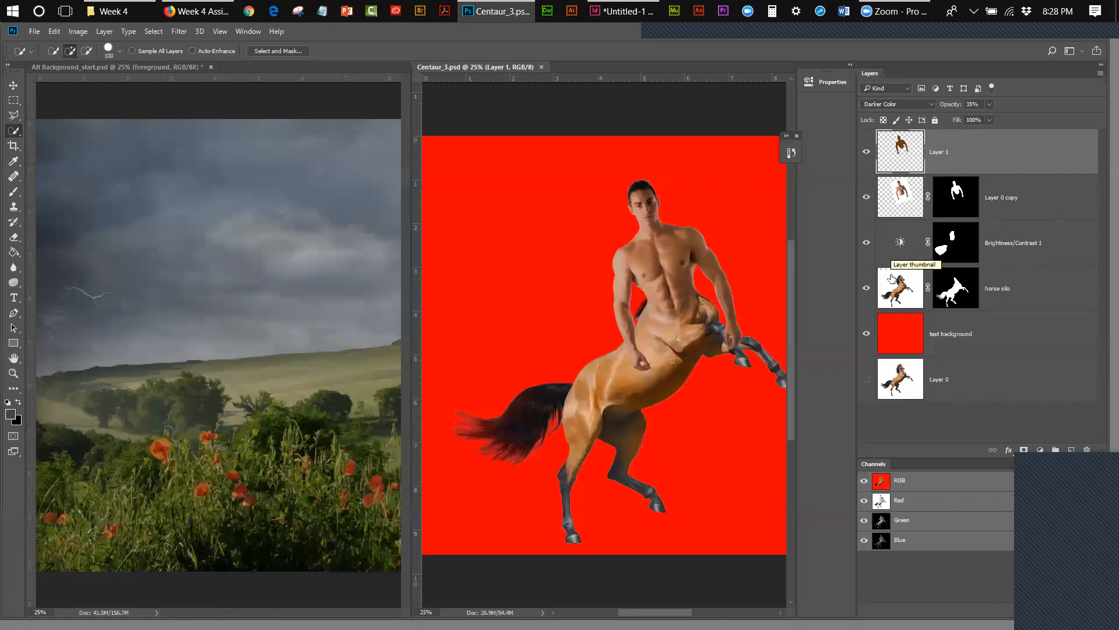
{"action": "left_click", "coordinate": [869, 334]}
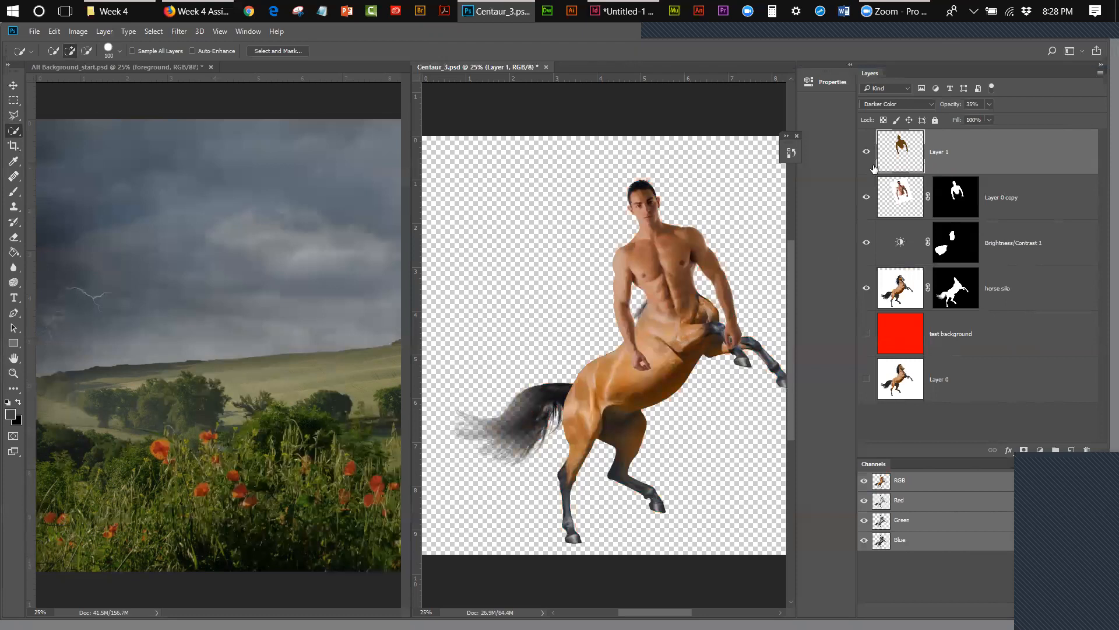
{"action": "left_click", "coordinate": [1015, 298], "text": "shift"}
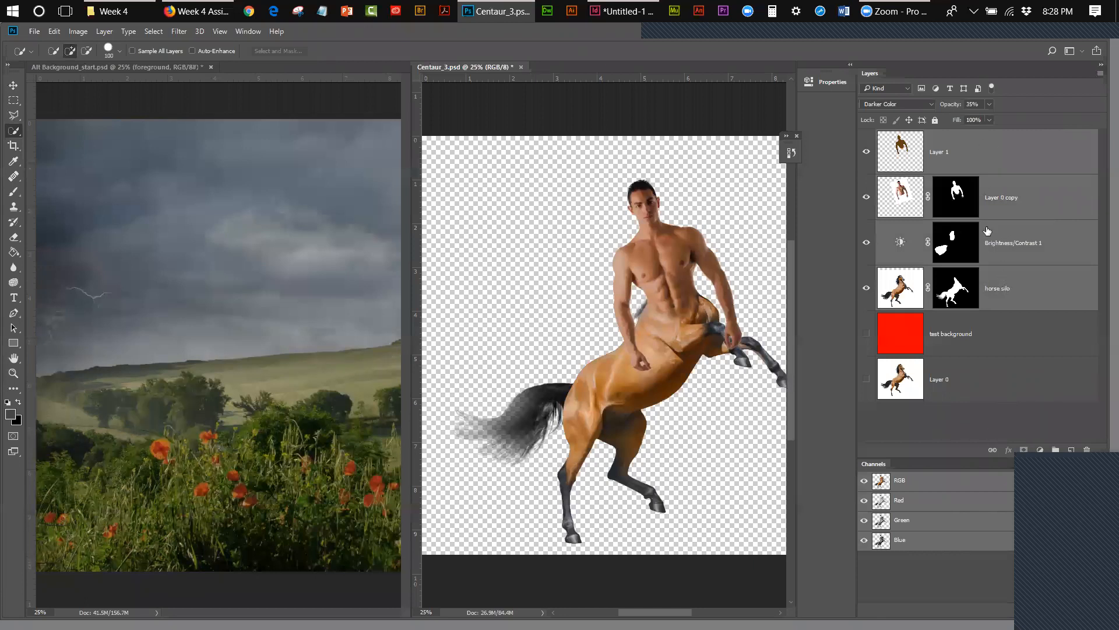
{"action": "left_click", "coordinate": [1058, 451]}
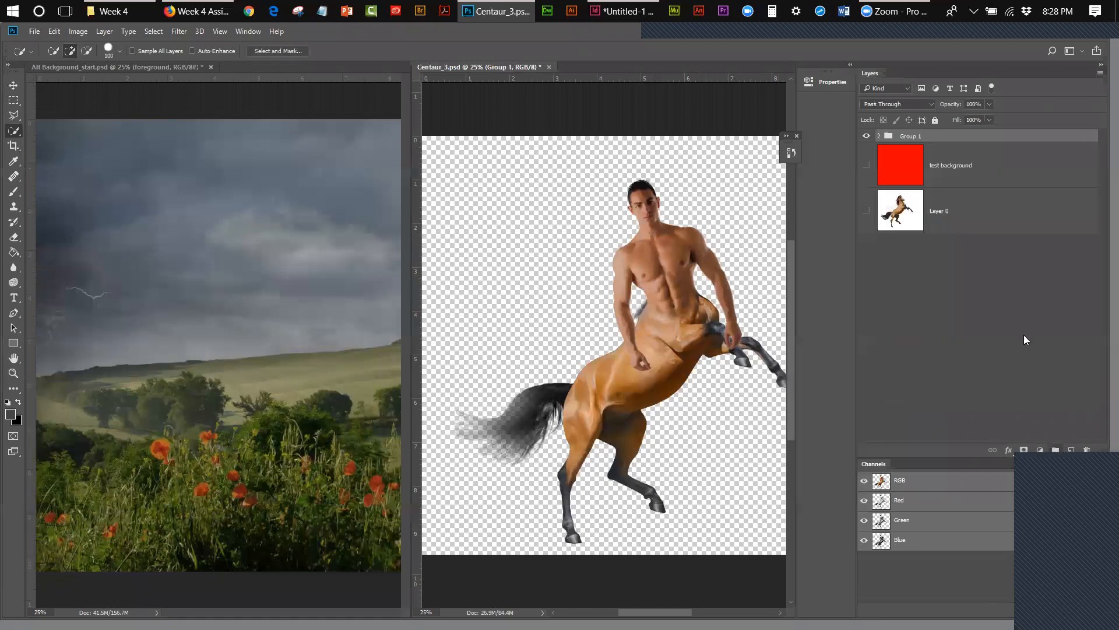
Check the new layer group's contents by toggling its visibility, and rename the group as centaur.
{"action": "left_click", "coordinate": [868, 138]}
{"action": "left_click", "coordinate": [869, 137]}
{"action": "double_click", "coordinate": [903, 138]}
{"action": "type", "text": "centaur"}
{"action": "left_click", "coordinate": [1014, 309]}
Step back in the history to undo the layer group's rename.
{"action": "left_click", "coordinate": [933, 137]}
{"action": "left_click", "coordinate": [57, 31]}
{"action": "left_click", "coordinate": [71, 74]}
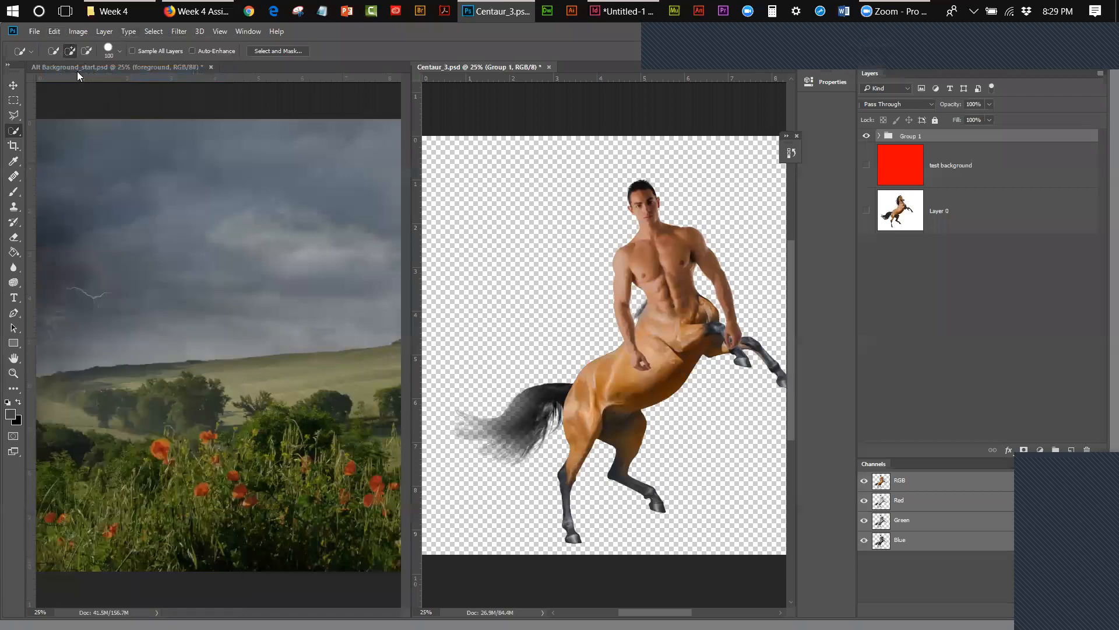
Step back in the history to undo the grouping of the centaur layers, and give the layer list more height.
{"action": "left_click", "coordinate": [54, 31]}
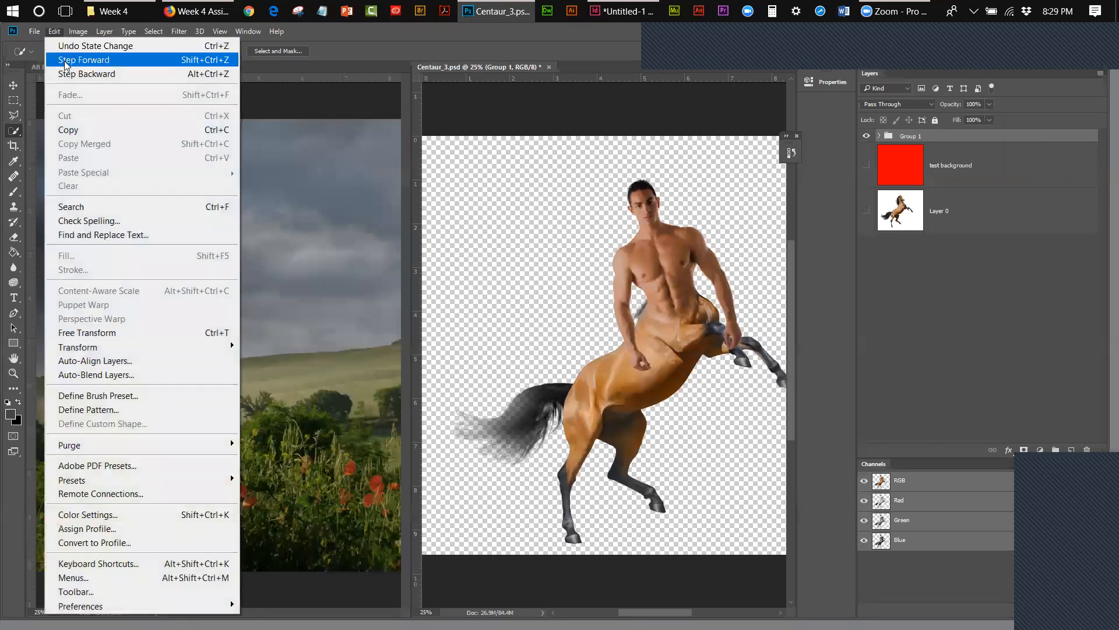
{"action": "left_click", "coordinate": [65, 60]}
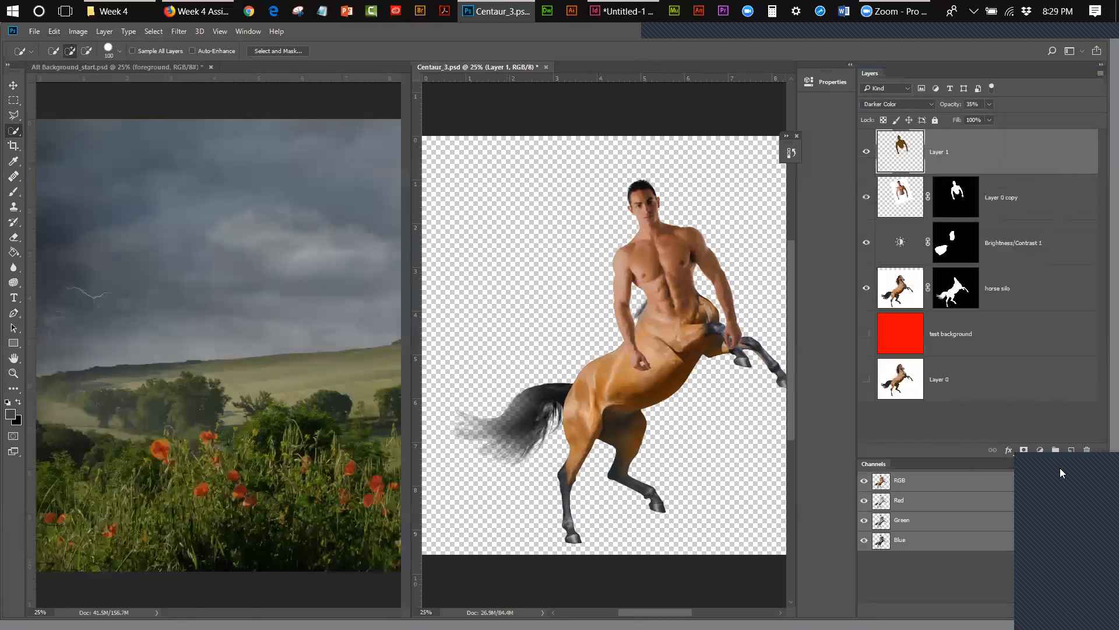
{"action": "left_click_drag", "start_coordinate": [980, 457], "coordinate": [980, 519]}
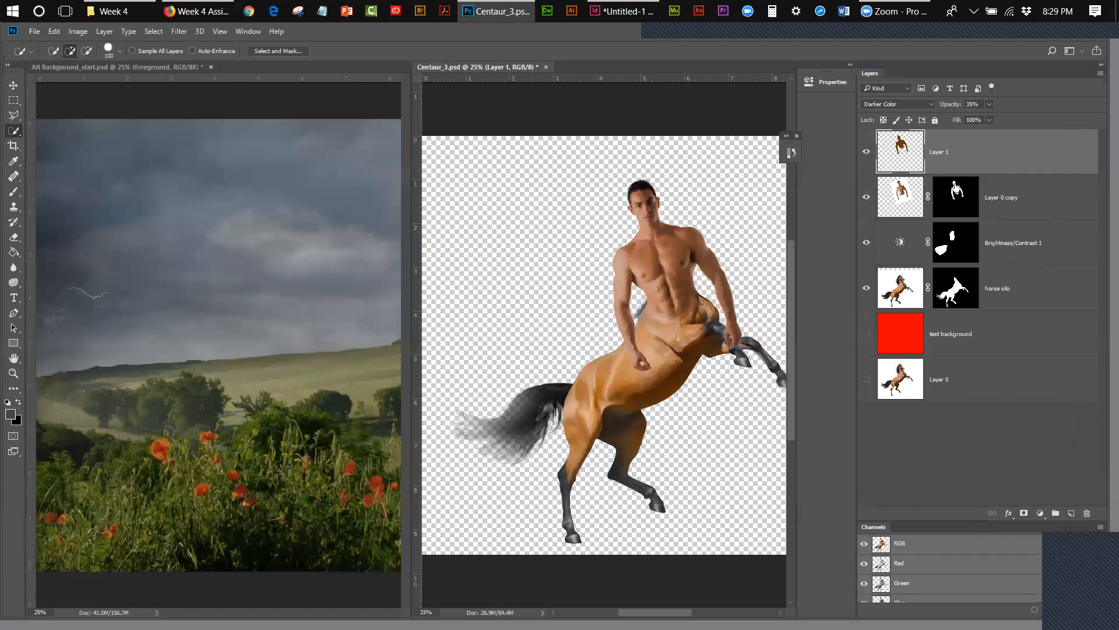
Rename Layer 1 as skin color and Layer 0 copy as torso mask.
{"action": "double_click", "coordinate": [950, 159]}
{"action": "type", "text": "skin color"}
{"action": "key", "text": "Return"}
{"action": "double_click", "coordinate": [1017, 197]}
{"action": "type", "text": "torso mask"}
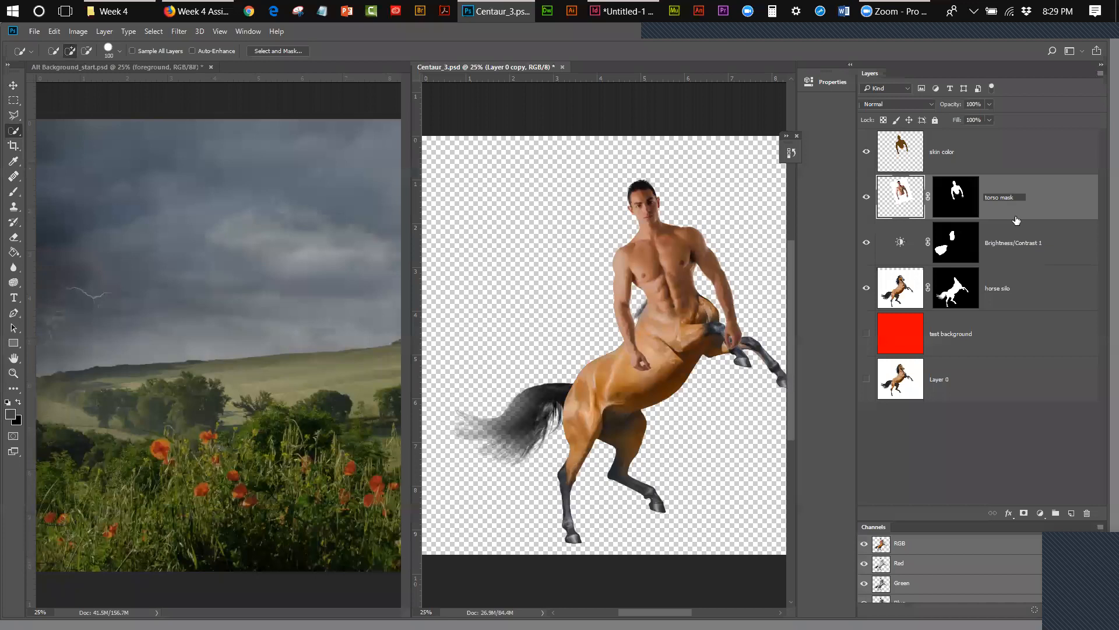
Hide the Brightness/Contrast 1 layer and check the horse silo layer by toggling its visibility.
{"action": "left_click", "coordinate": [866, 243]}
{"action": "left_click", "coordinate": [866, 244]}
{"action": "left_click", "coordinate": [865, 244]}
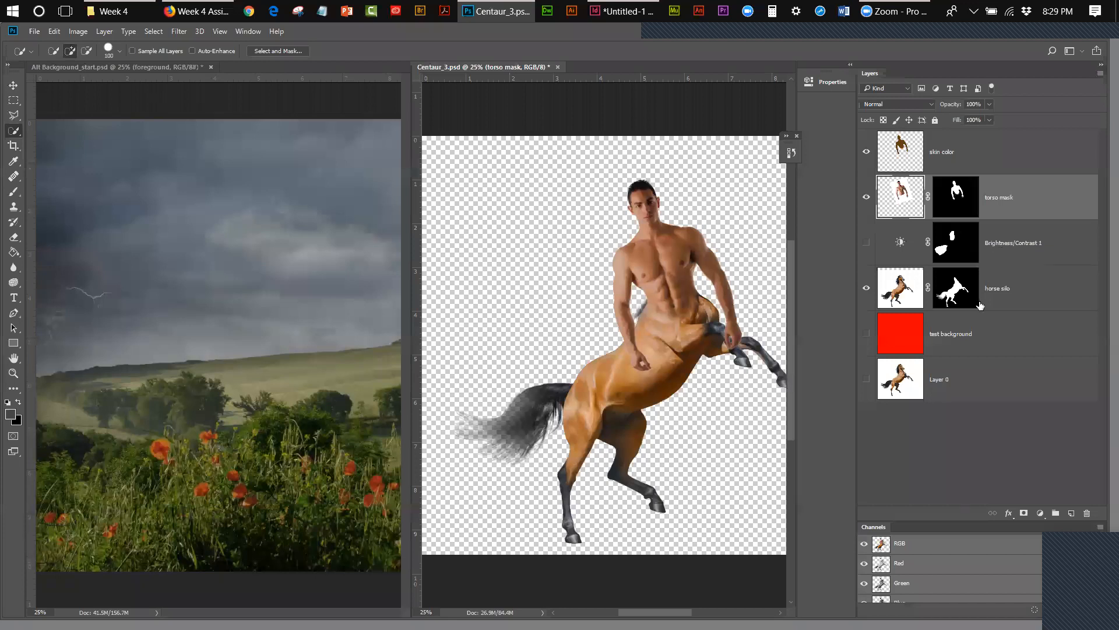
{"action": "left_click", "coordinate": [867, 289]}
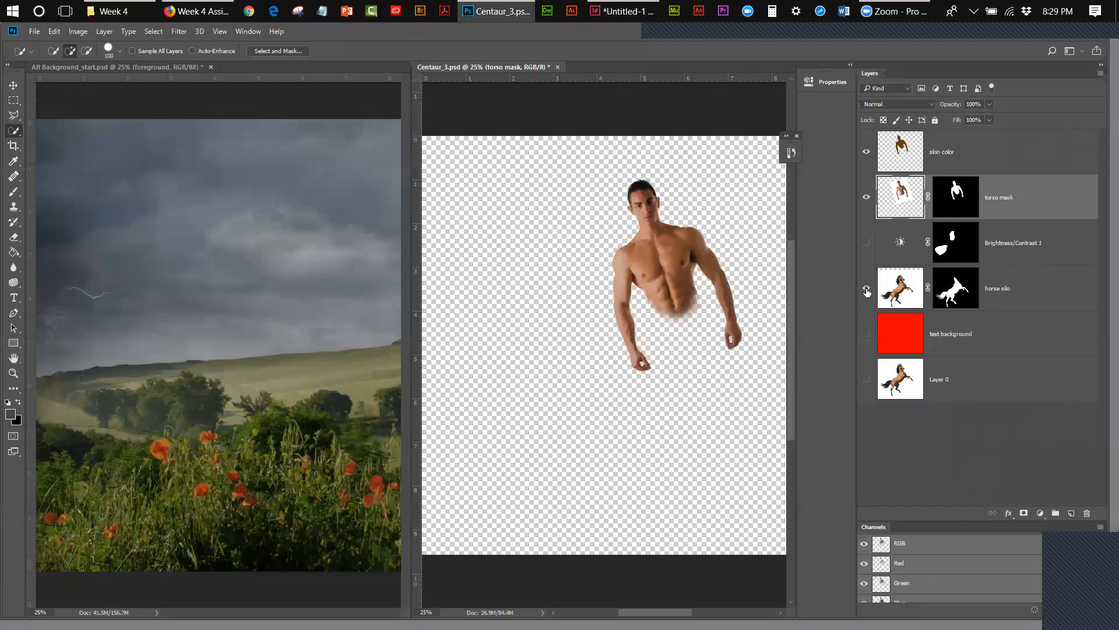
{"action": "left_click", "coordinate": [866, 289]}
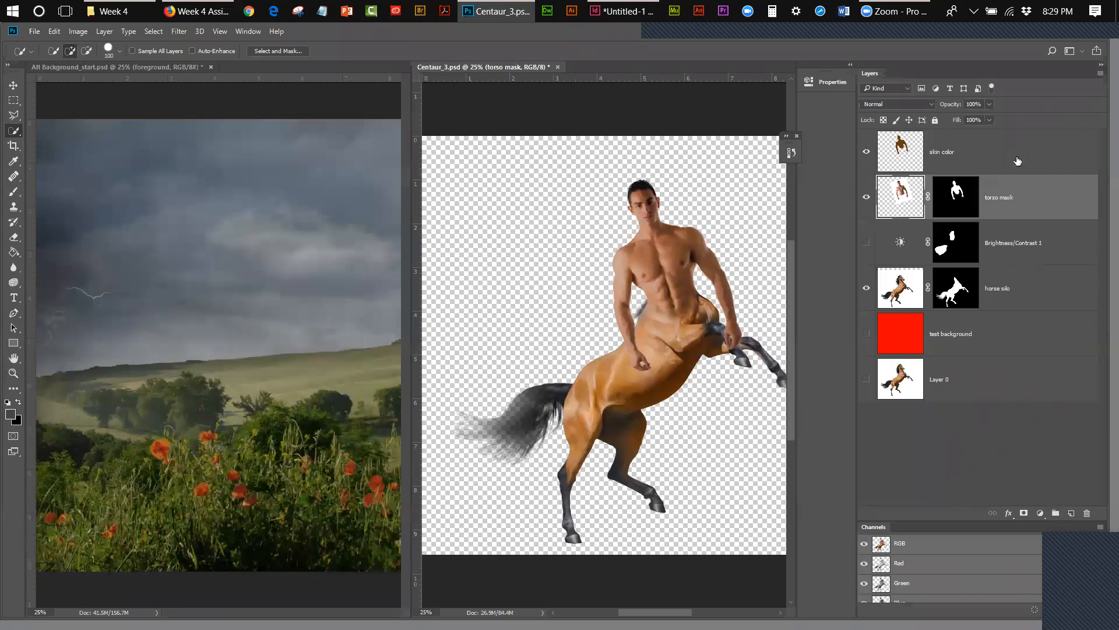
Group the four layers from skin color down to horse silo, and name the group centaur.
{"action": "left_click", "coordinate": [1027, 294]}
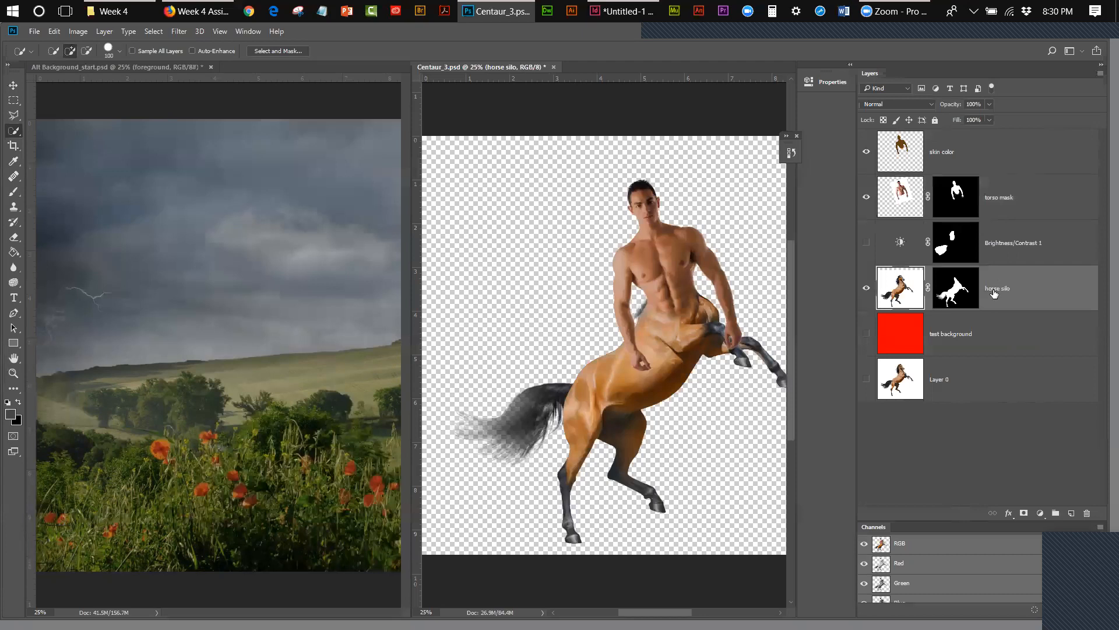
{"action": "left_click", "coordinate": [953, 155], "text": "shift"}
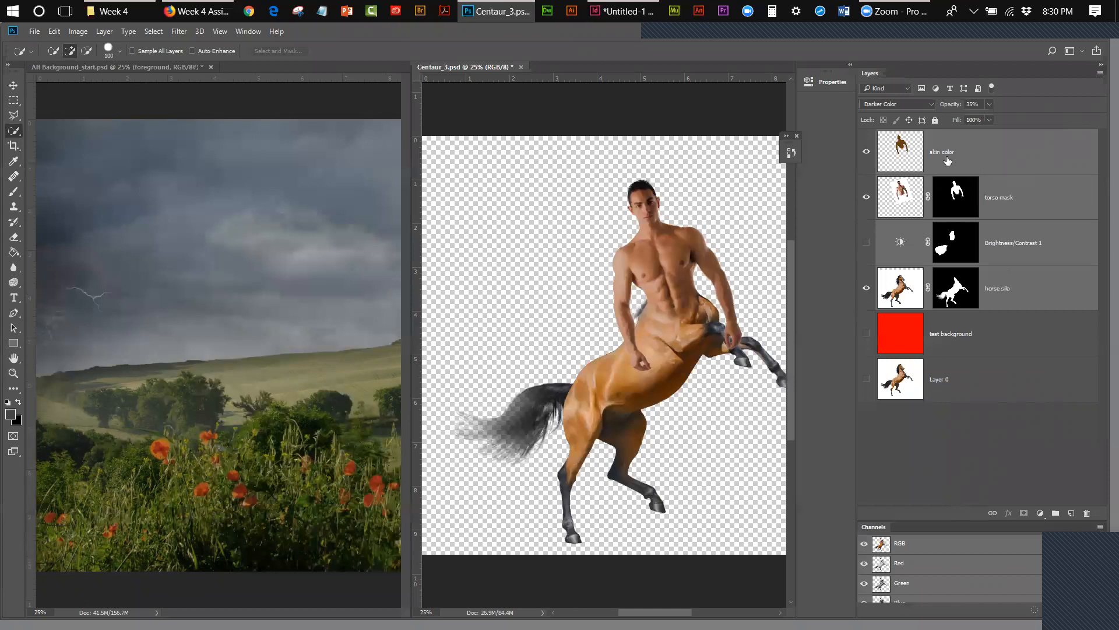
{"action": "left_click", "coordinate": [1054, 513]}
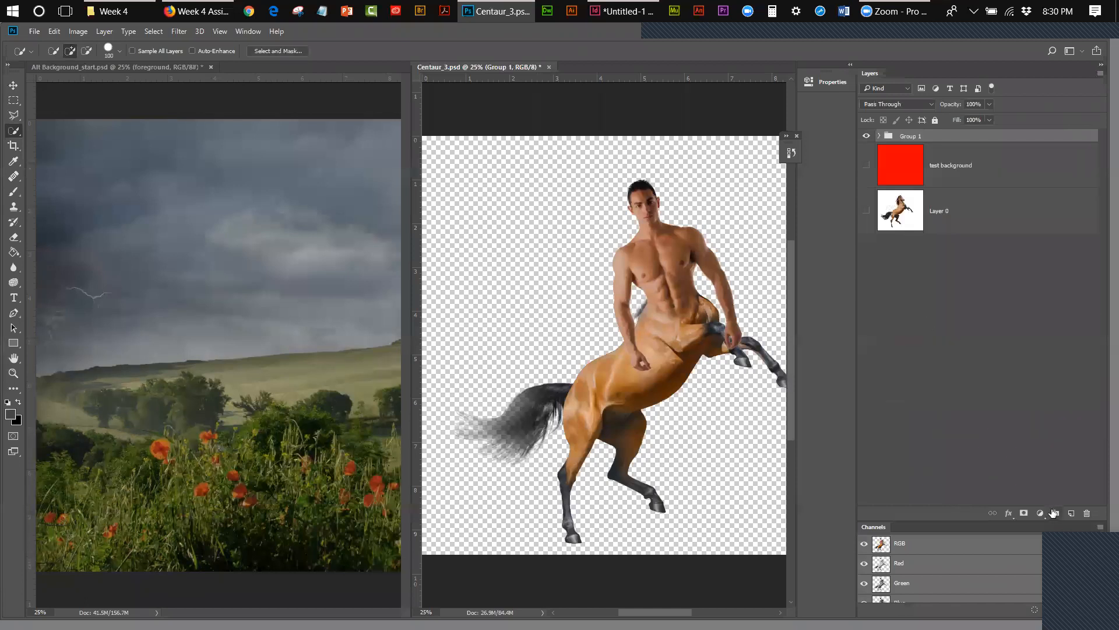
{"action": "double_click", "coordinate": [911, 135]}
{"action": "type", "text": "centaur"}
{"action": "left_click", "coordinate": [933, 278]}
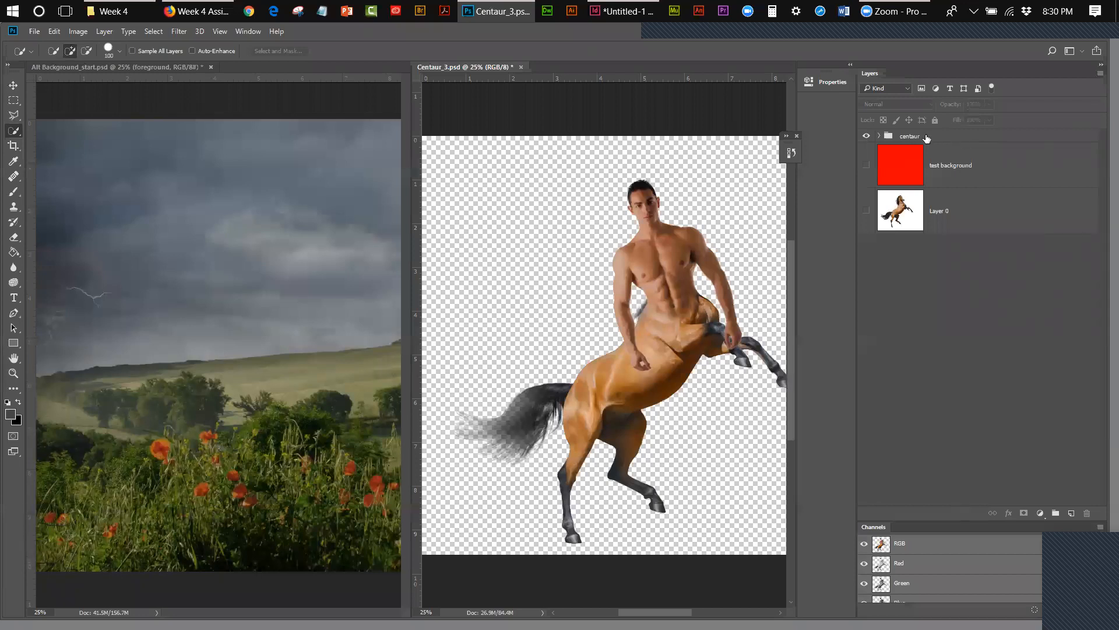
Copy the centaur group into Alt Background_start.psd between the front and foreground layers, and close Centaur_3.psd.
{"action": "left_click", "coordinate": [867, 136]}
{"action": "left_click", "coordinate": [866, 136]}
{"action": "left_click_drag", "start_coordinate": [952, 139], "coordinate": [206, 280]}
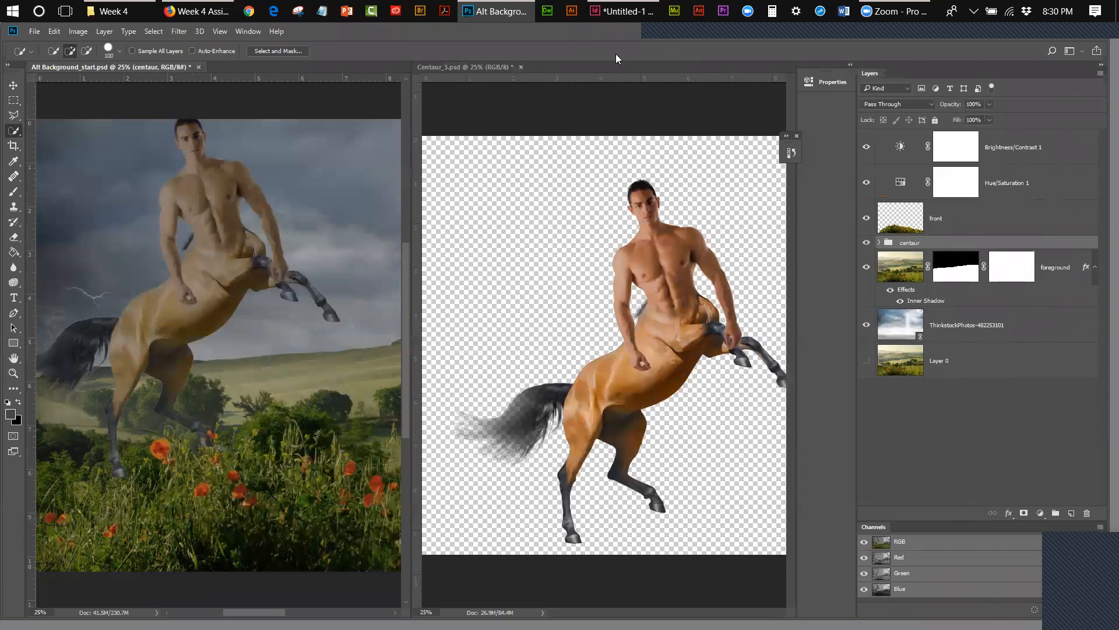
{"action": "left_click", "coordinate": [520, 67]}
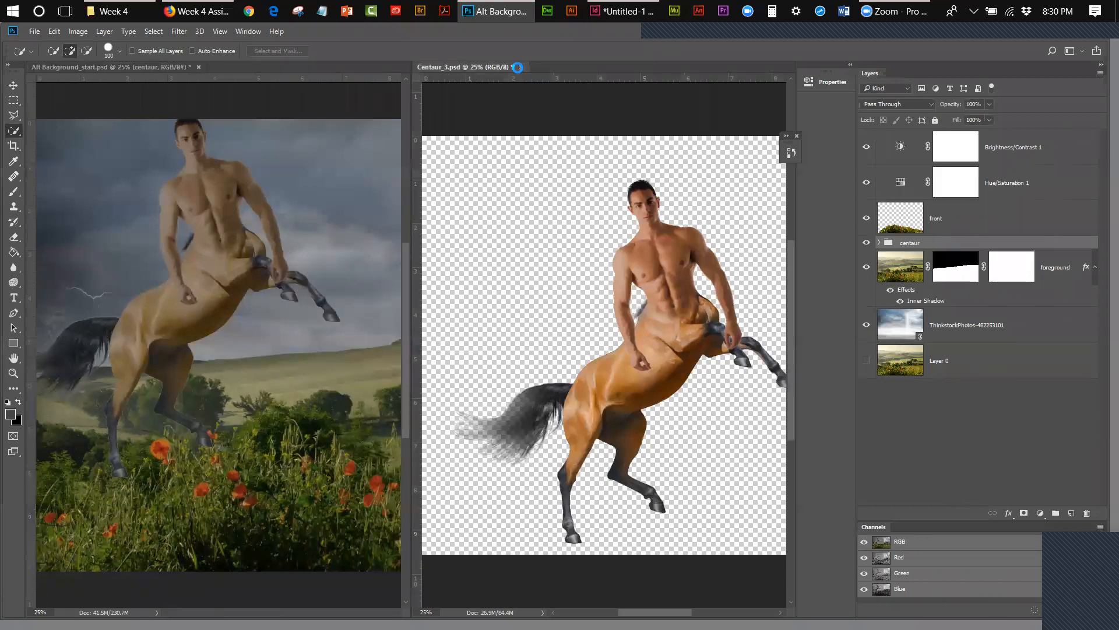
{"action": "left_click", "coordinate": [497, 261]}
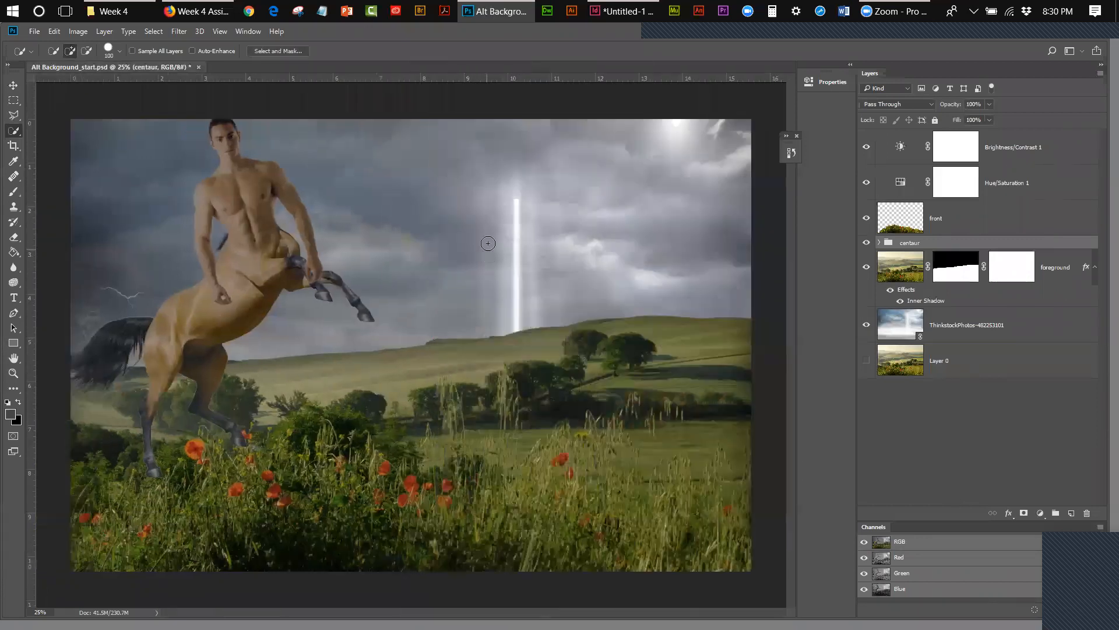
Move the centaur group to the middle of the landscape, with its hind legs behind the foreground grass and poppies.
{"action": "left_click", "coordinate": [13, 86]}
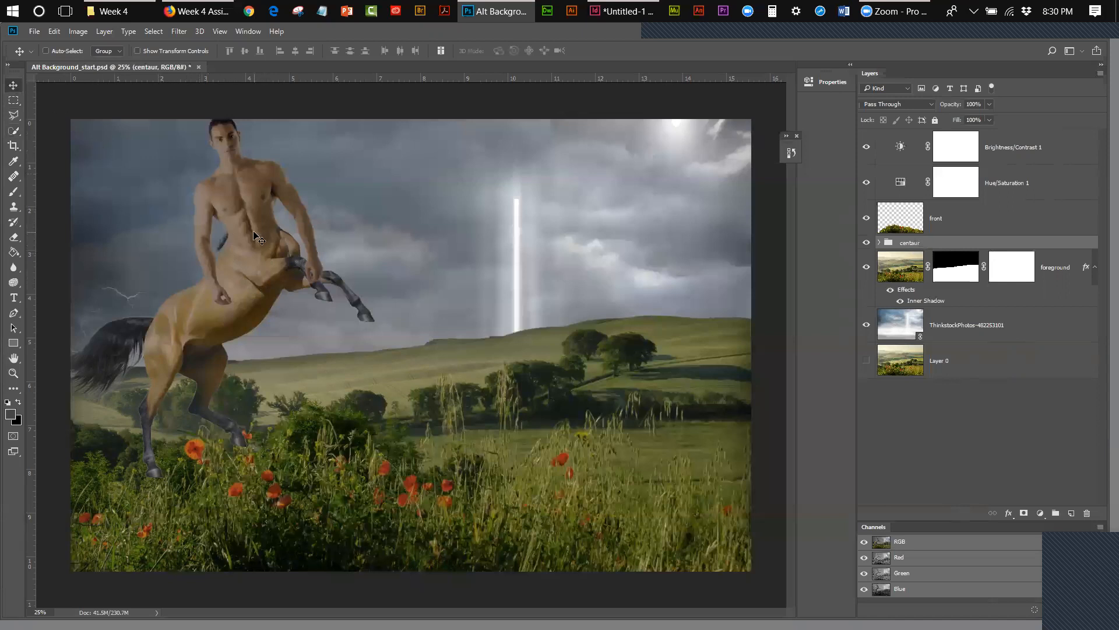
{"action": "left_click_drag", "start_coordinate": [254, 235], "coordinate": [260, 238]}
{"action": "left_click_drag", "start_coordinate": [339, 259], "coordinate": [441, 295]}
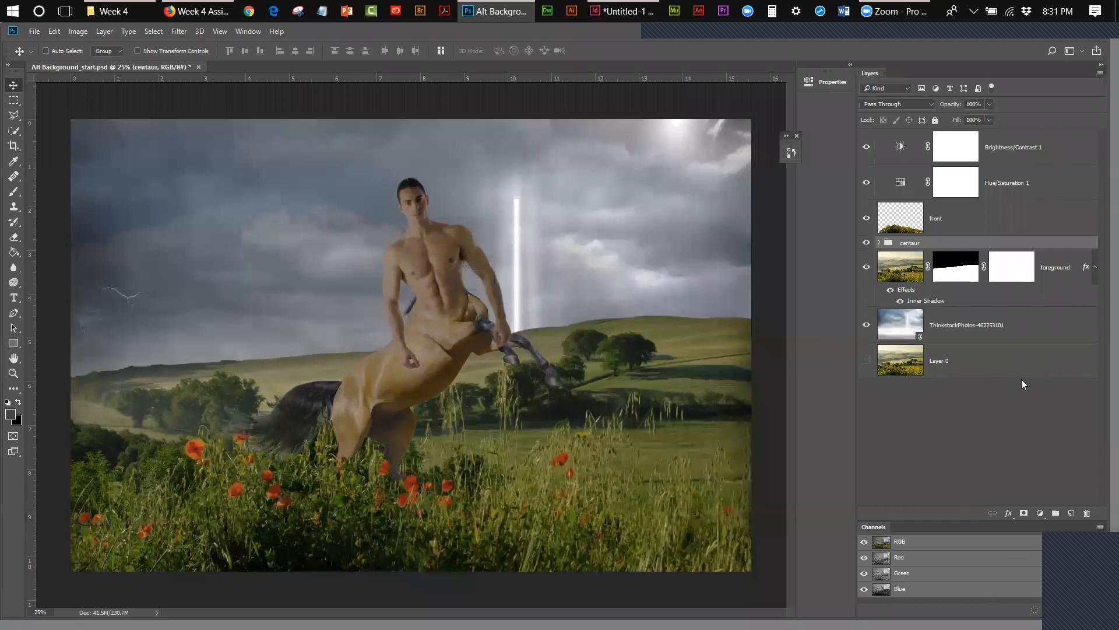
{"action": "left_click_drag", "start_coordinate": [444, 329], "coordinate": [490, 329]}
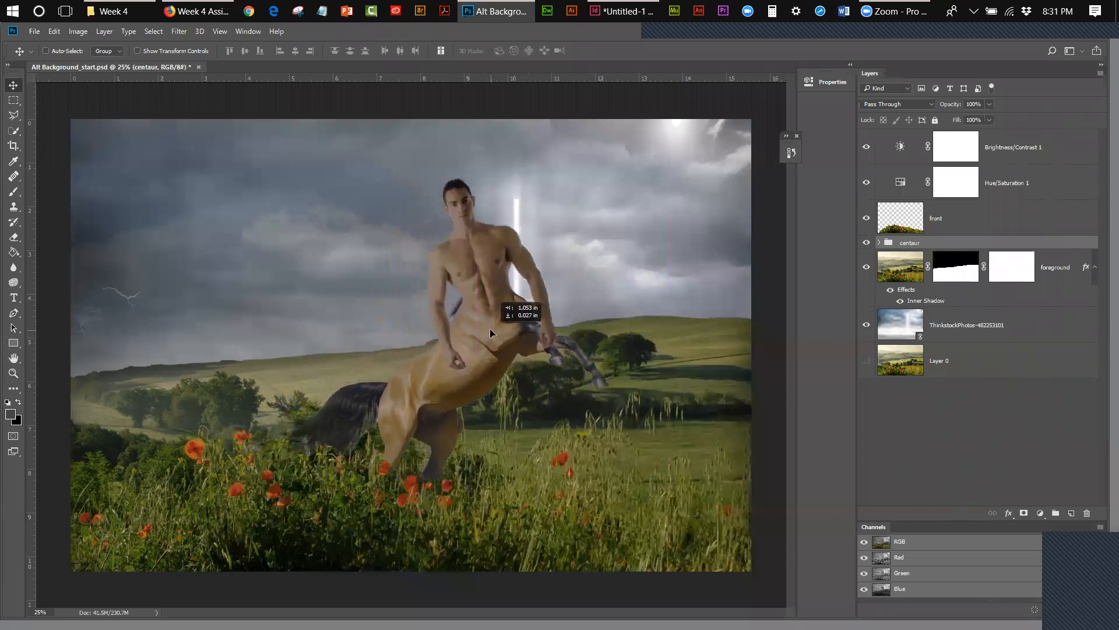
{"action": "left_click_drag", "start_coordinate": [490, 327], "coordinate": [461, 360]}
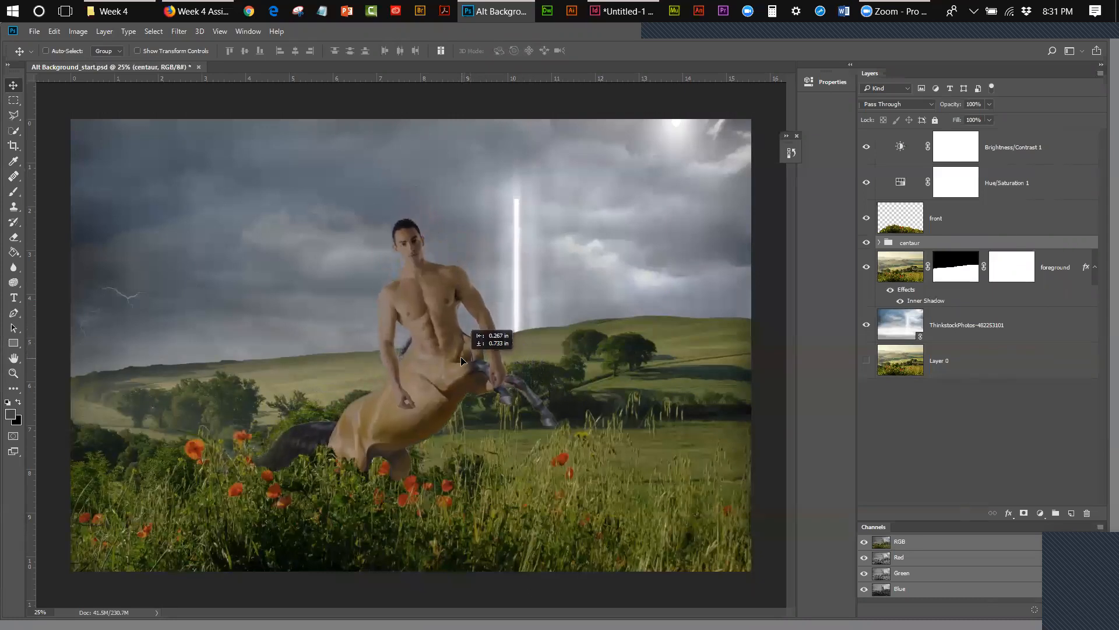
{"action": "left_click_drag", "start_coordinate": [460, 360], "coordinate": [463, 368]}
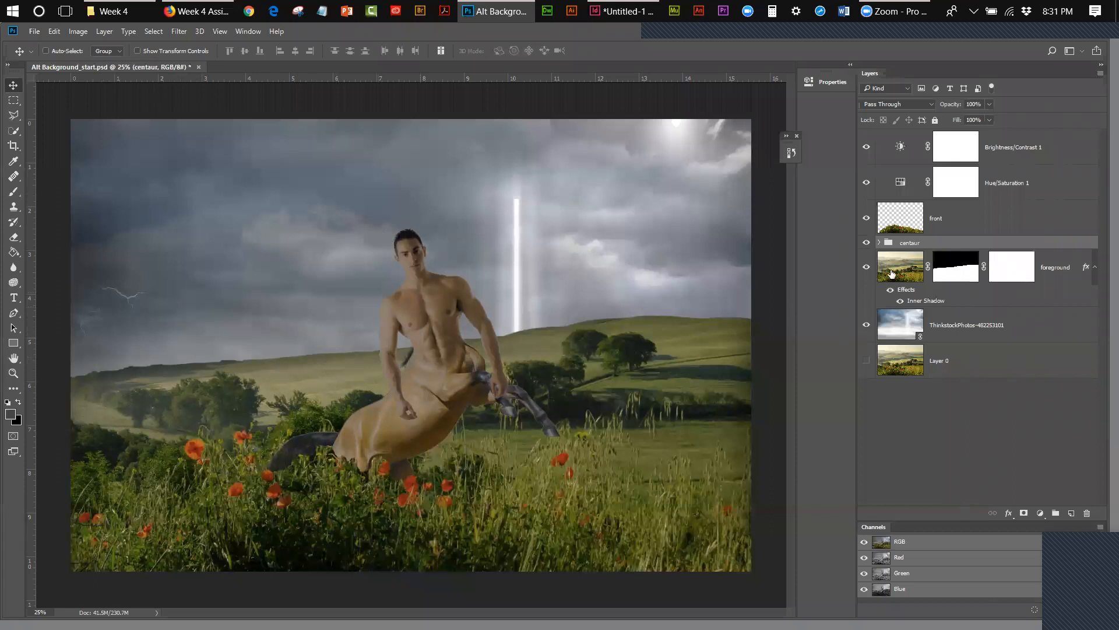
{"action": "left_click", "coordinate": [938, 225]}
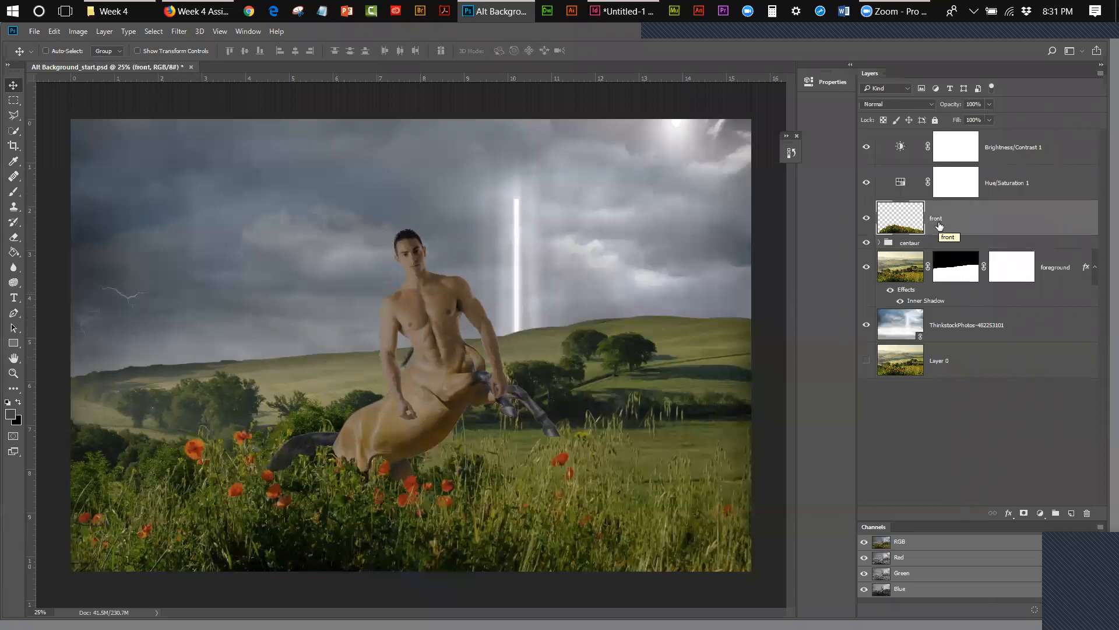
{"action": "left_click_drag", "start_coordinate": [429, 389], "coordinate": [432, 389]}
{"action": "key", "text": "ctrl+z"}
Shift the centaur group slightly to the right in the landscape.
{"action": "left_click", "coordinate": [1000, 242]}
{"action": "left_click_drag", "start_coordinate": [442, 352], "coordinate": [457, 351]}
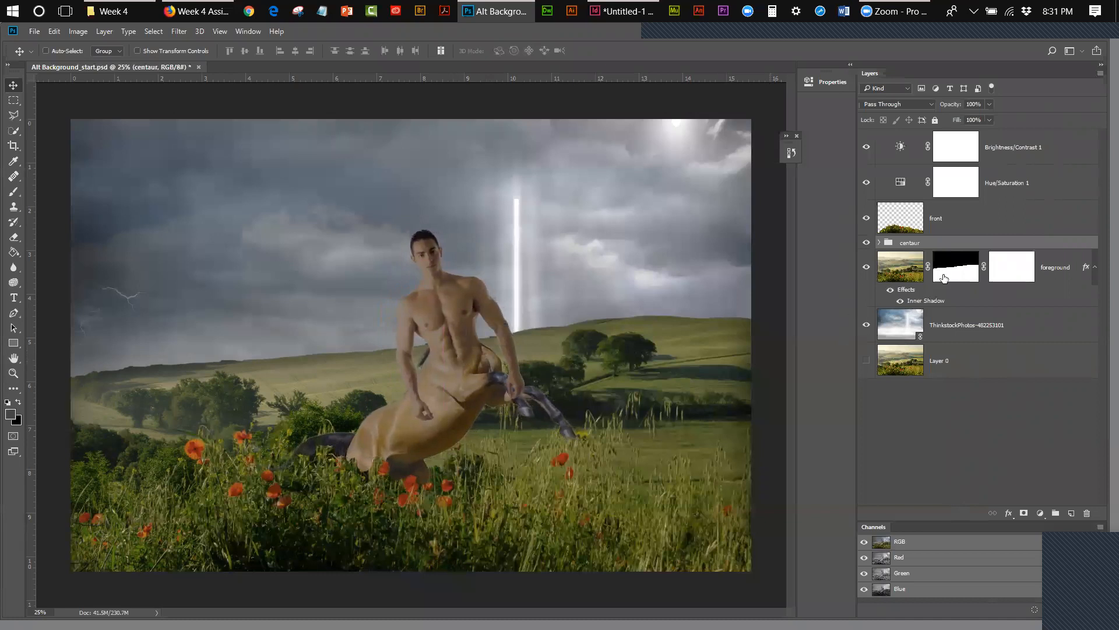
Add a layer mask to the front layer and dab black at 100% brush flow over the grass near the centaur's hind leg.
{"action": "left_click", "coordinate": [941, 224]}
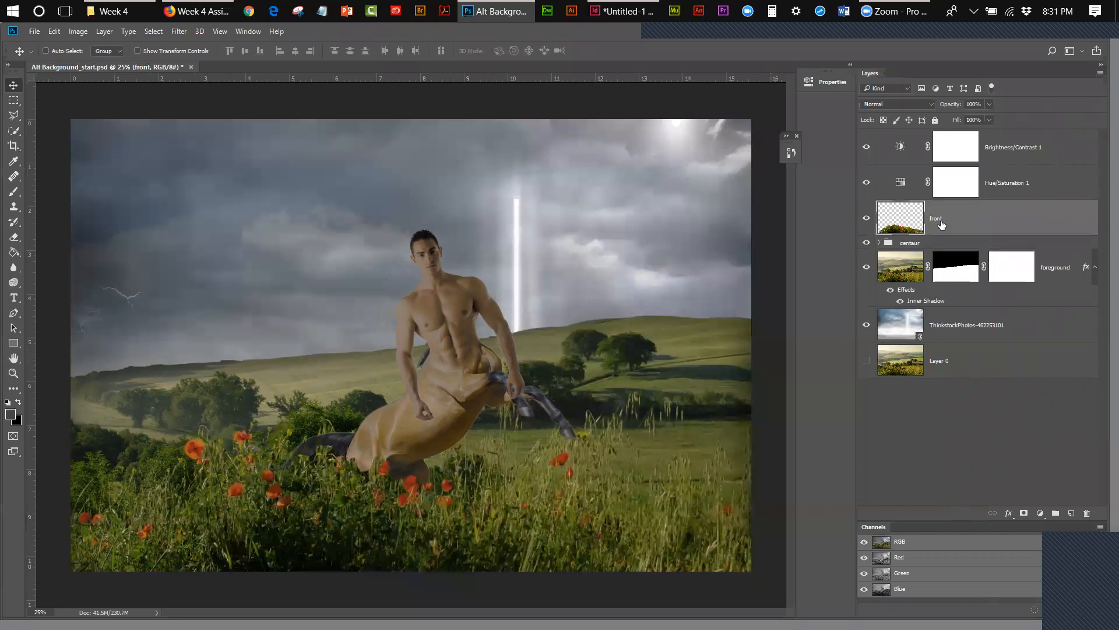
{"action": "left_click", "coordinate": [1023, 513]}
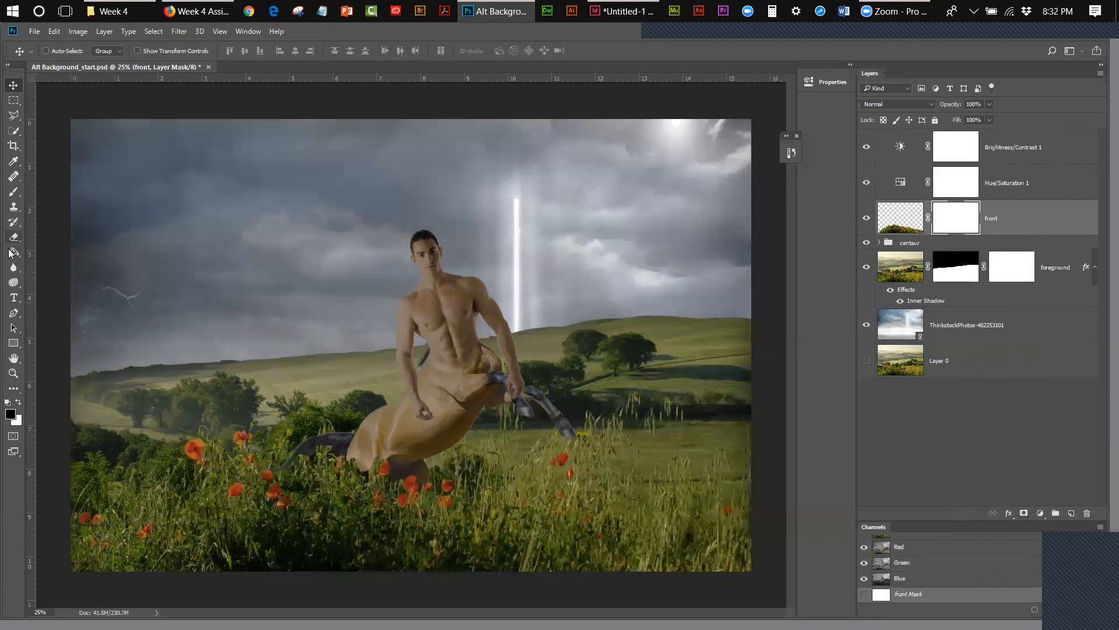
{"action": "left_click", "coordinate": [13, 191]}
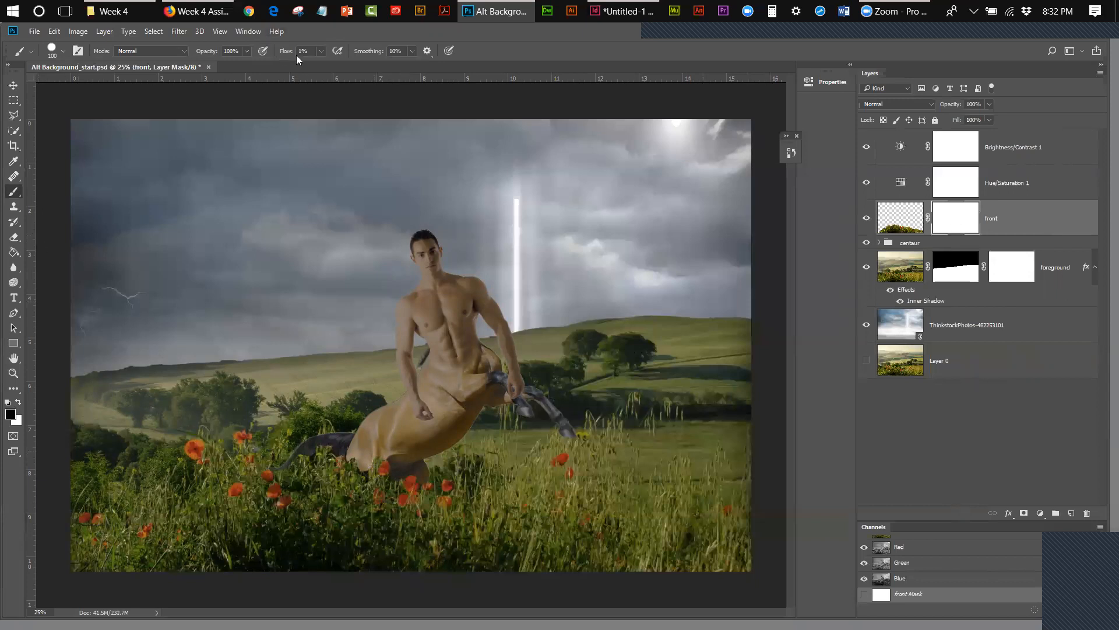
{"action": "left_click", "coordinate": [319, 51]}
{"action": "left_click_drag", "start_coordinate": [320, 64], "coordinate": [374, 64]}
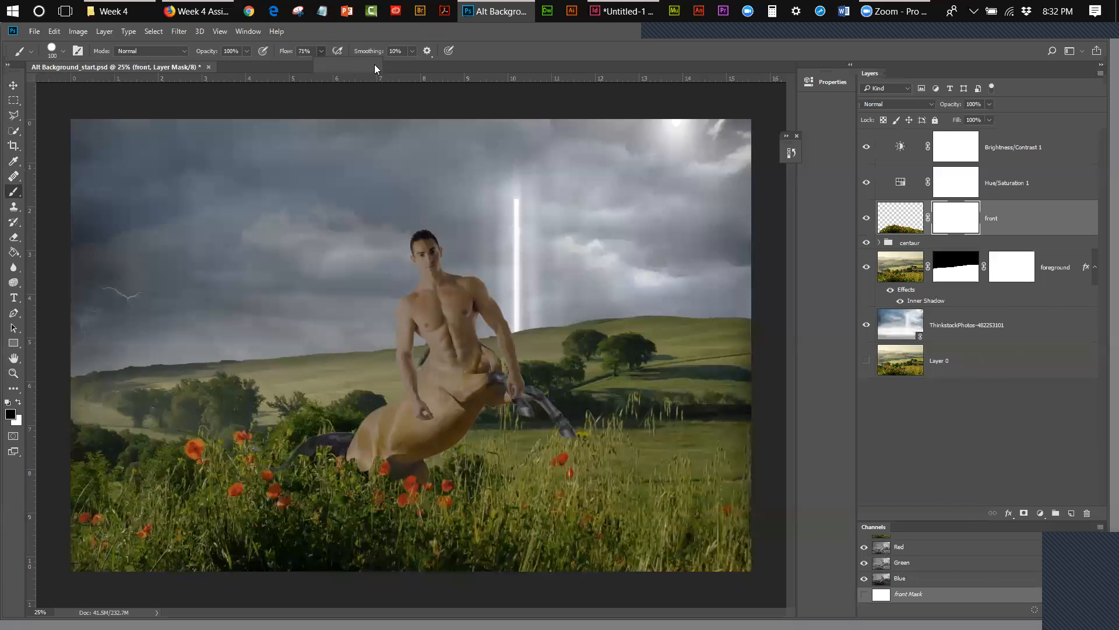
{"action": "left_click", "coordinate": [373, 458]}
{"action": "left_click", "coordinate": [370, 466]}
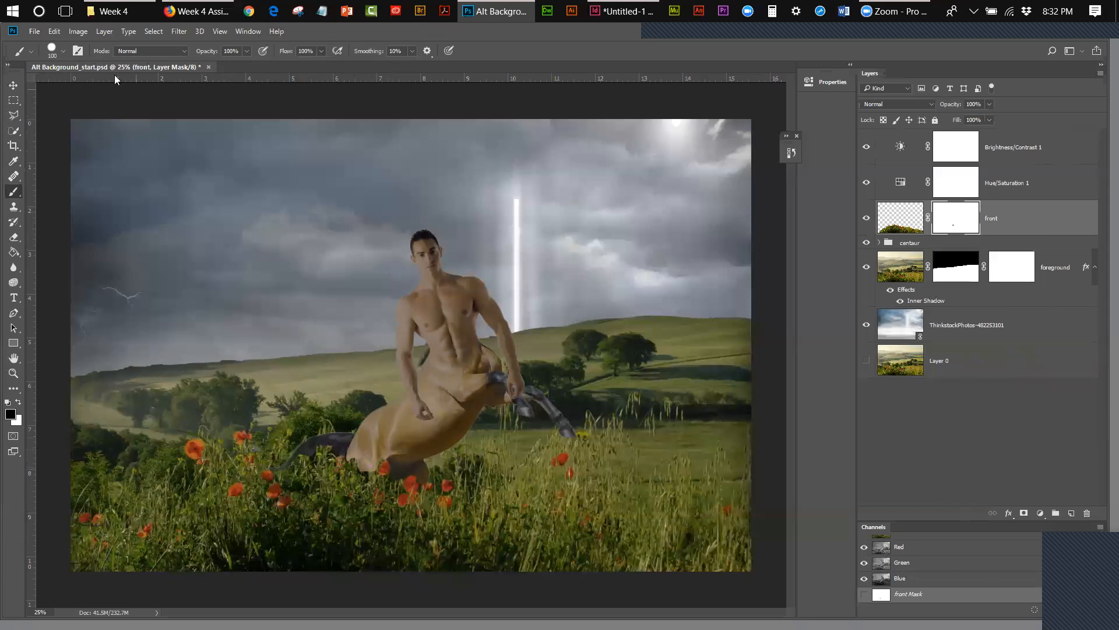
Soften the brush, set its flow to 11%, and paint the front layer's mask to reveal more of the centaur's hind legs.
{"action": "left_click", "coordinate": [63, 51]}
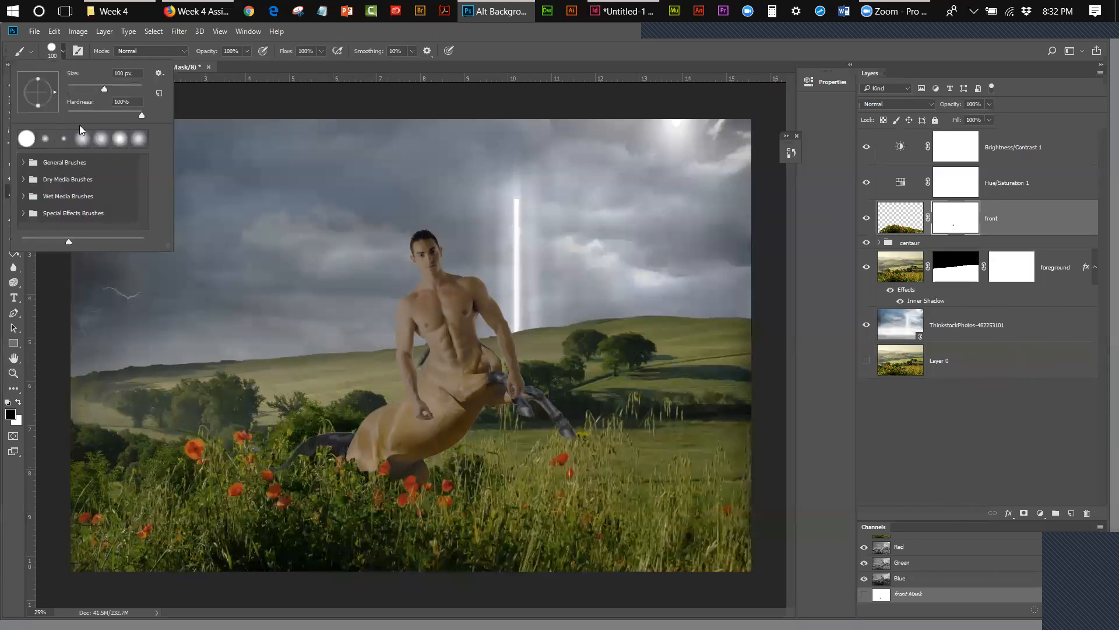
{"action": "left_click_drag", "start_coordinate": [142, 117], "coordinate": [69, 124]}
{"action": "left_click", "coordinate": [322, 51]}
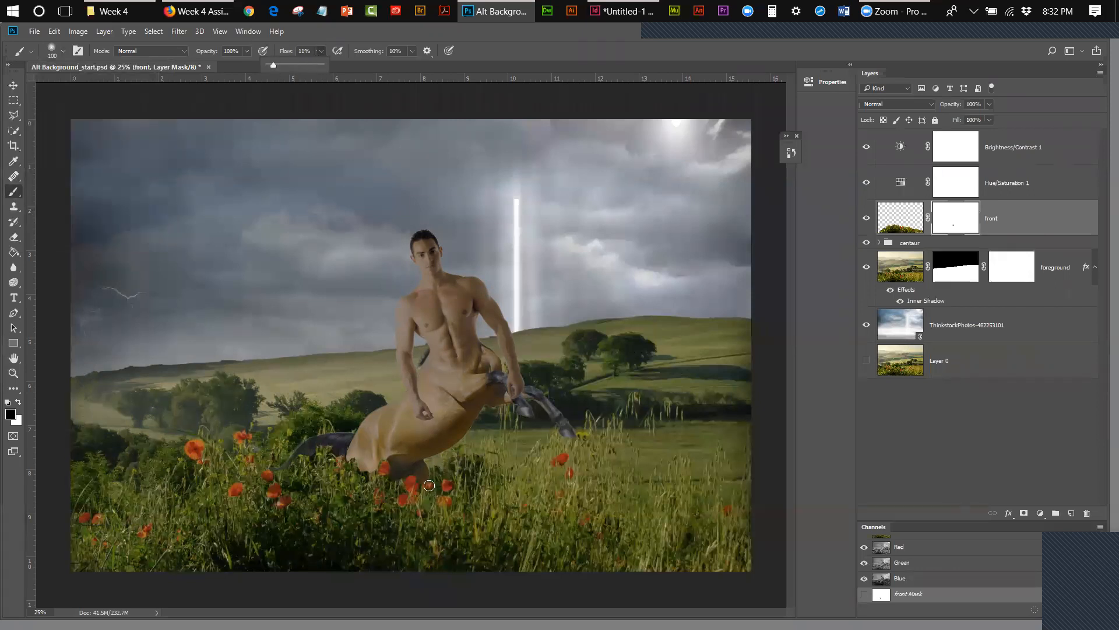
{"action": "left_click", "coordinate": [387, 480]}
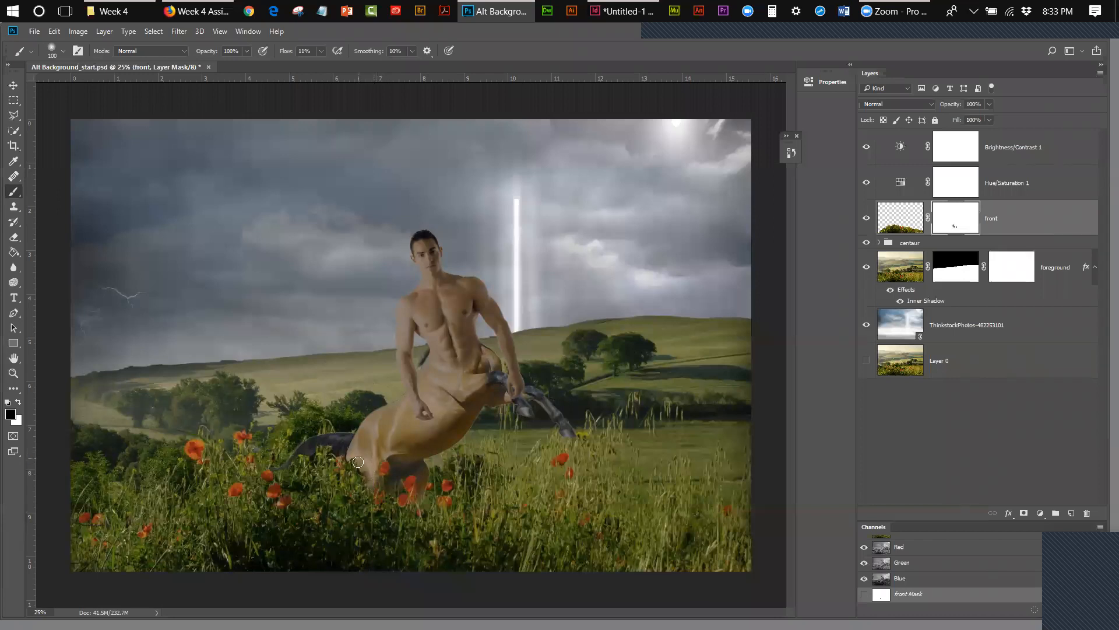
{"action": "mouse_move", "coordinate": [364, 462]}
{"action": "left_mouse_down"}
{"action": "mouse_move", "coordinate": [355, 450]}
{"action": "mouse_move", "coordinate": [374, 491]}
{"action": "left_mouse_up"}
{"action": "left_click", "coordinate": [867, 219]}
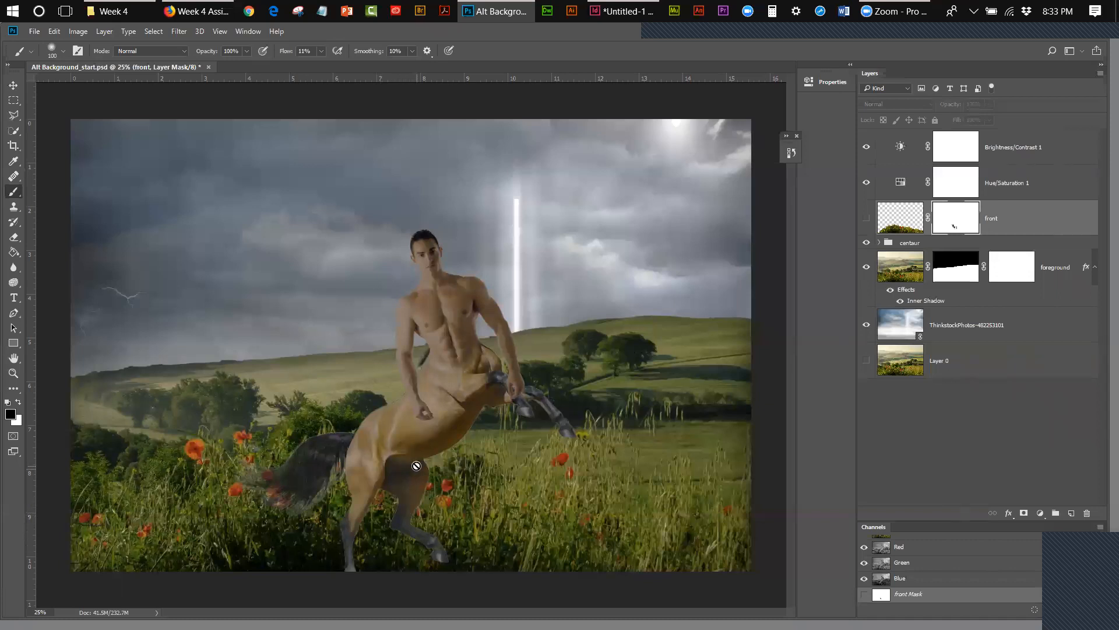
{"action": "left_click", "coordinate": [866, 219]}
Nudge the centaur group up by 70 px.
{"action": "left_click", "coordinate": [985, 244]}
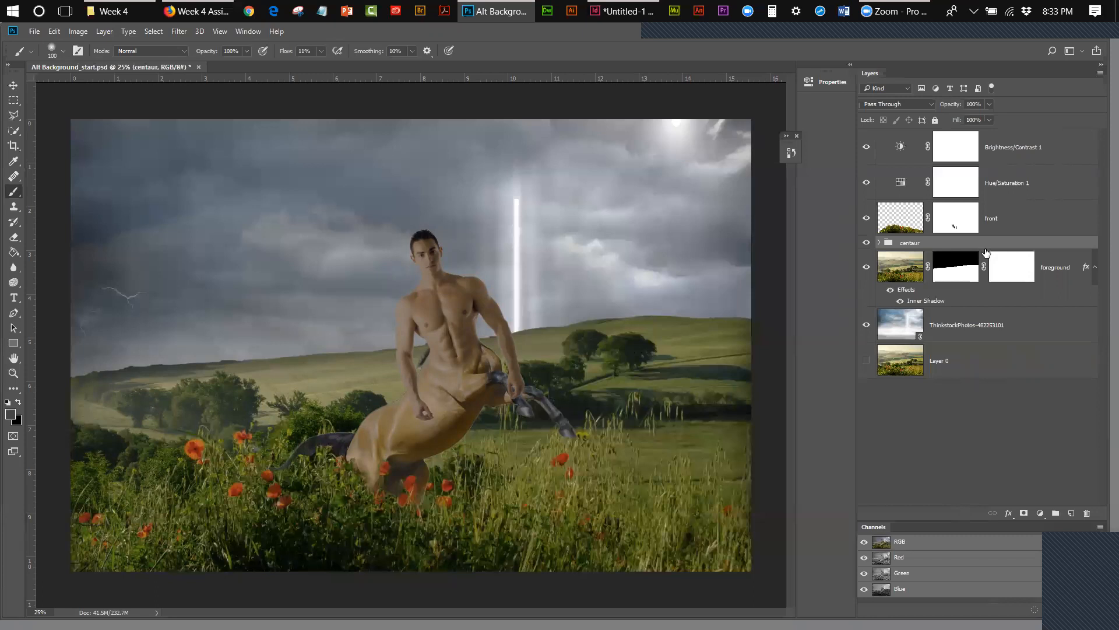
{"action": "left_click", "coordinate": [12, 85]}
{"action": "key", "text": "shift+Up"}
{"action": "key", "text": "shift+Up"}
{"action": "key", "text": "shift+Up"}
{"action": "key", "text": "shift+Up"}
{"action": "key", "text": "shift+Up"}
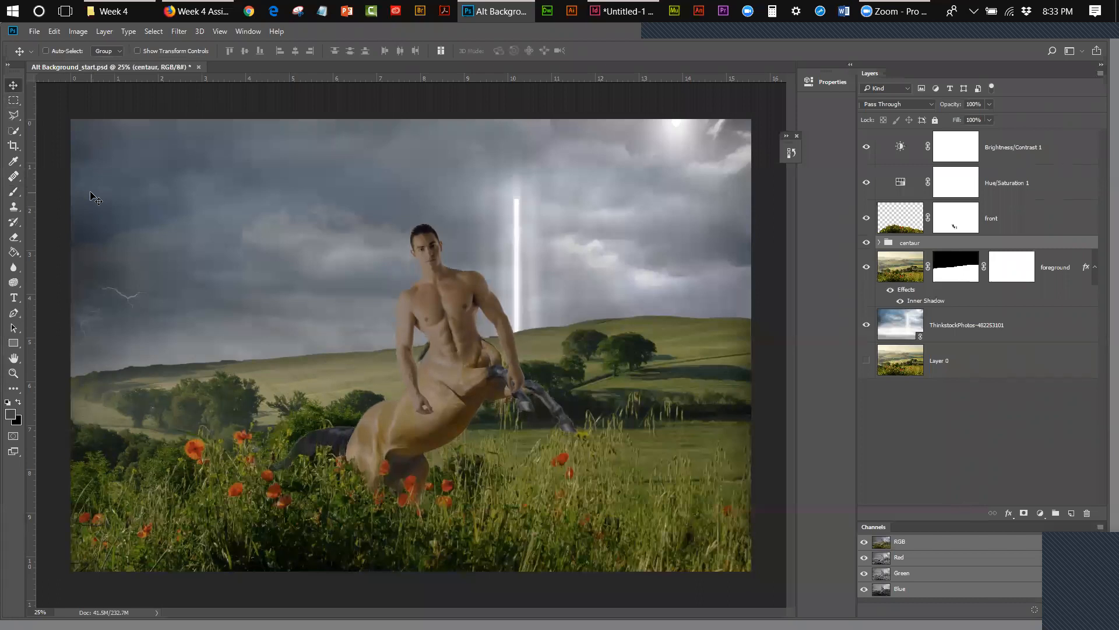
{"action": "key", "text": "shift+Up"}
{"action": "key", "text": "shift+Up"}
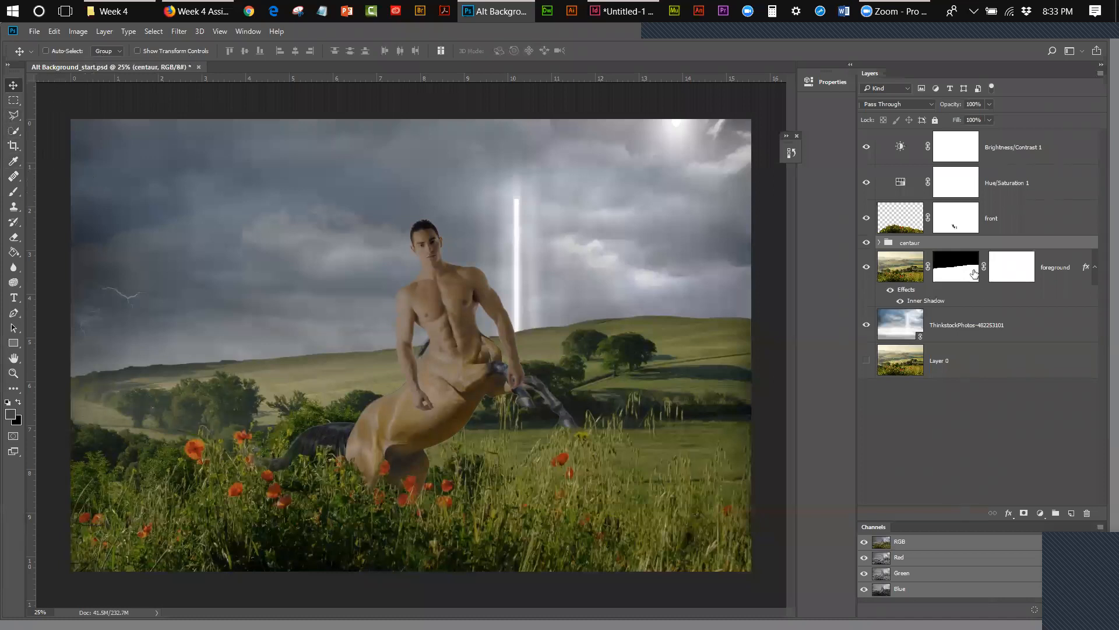
Scale the centaur group proportionally to 86.79% with Free Transform and apply the transformation.
{"action": "left_click", "coordinate": [35, 33]}
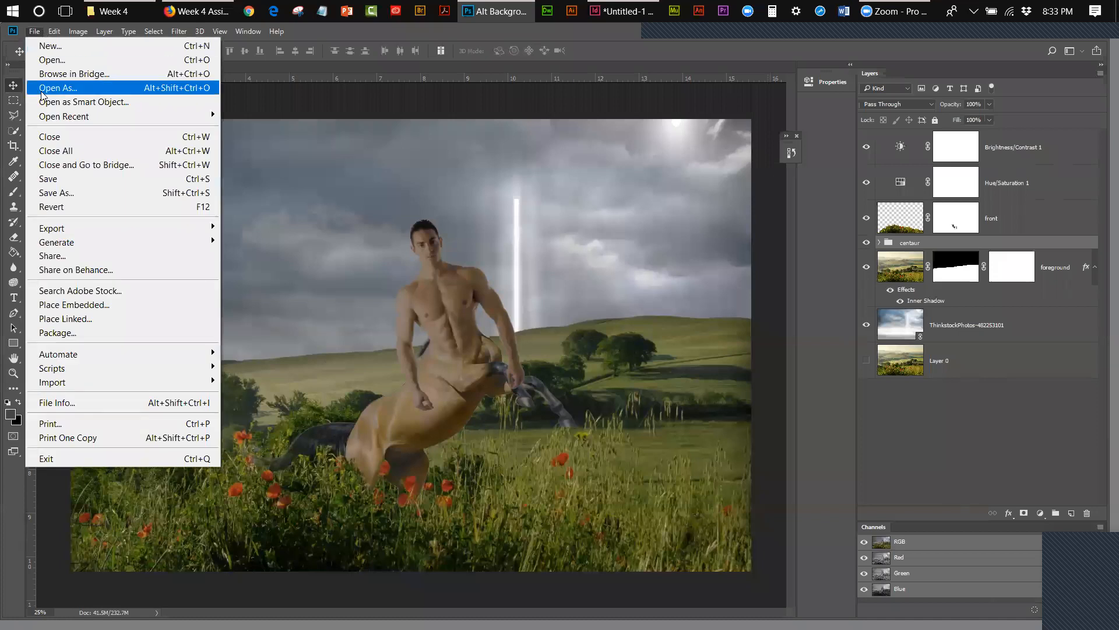
{"action": "mouse_move", "coordinate": [53, 33]}
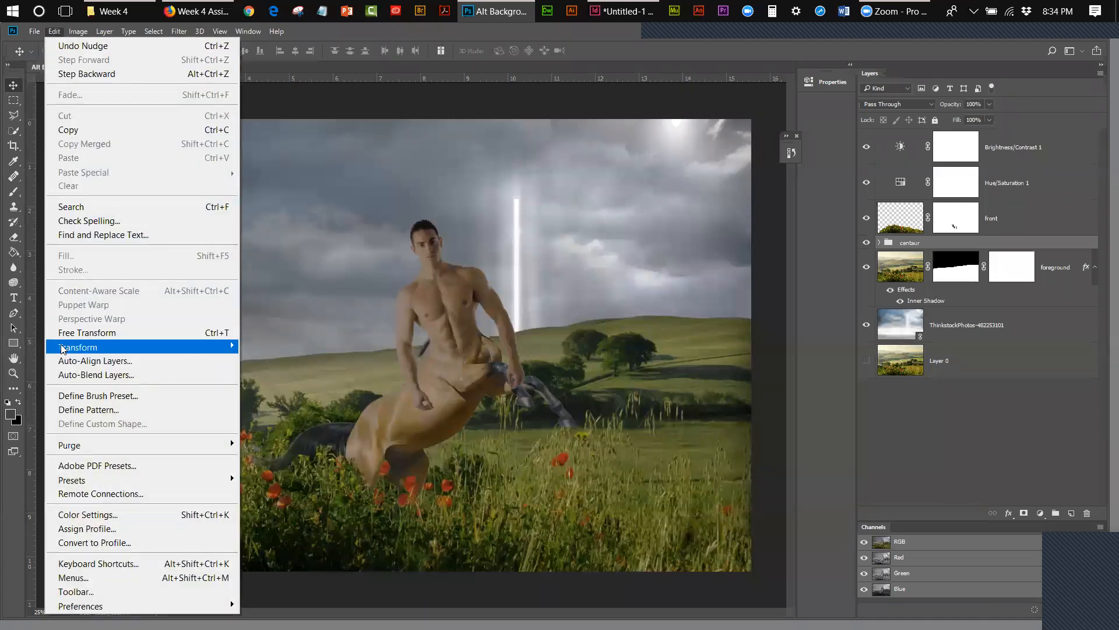
{"action": "left_click", "coordinate": [71, 333]}
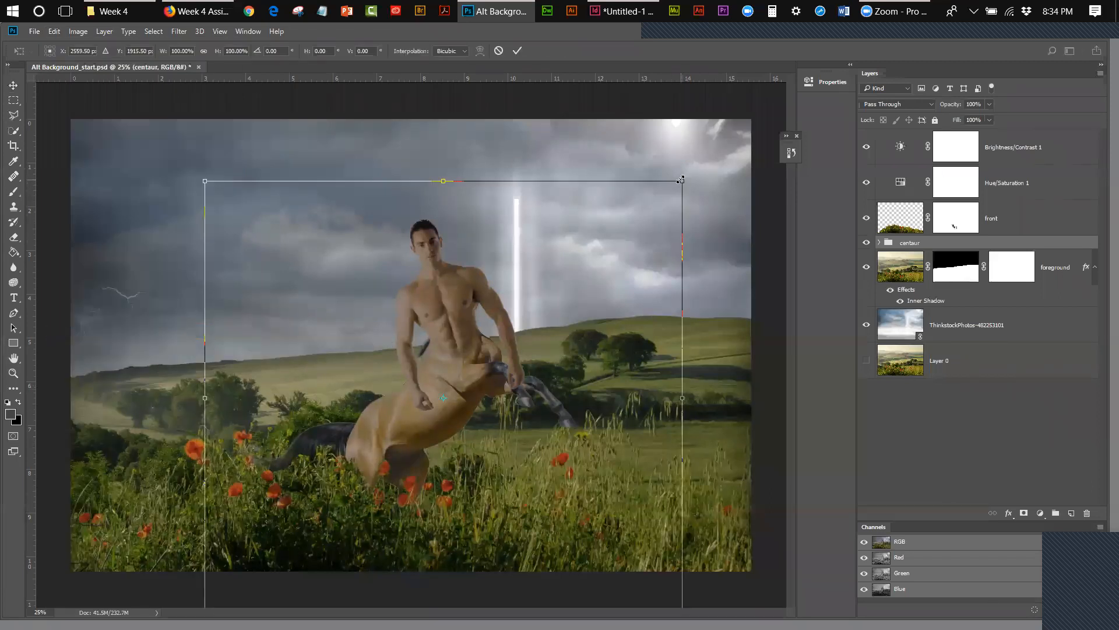
{"action": "left_click_drag", "start_coordinate": [681, 181], "coordinate": [662, 220]}
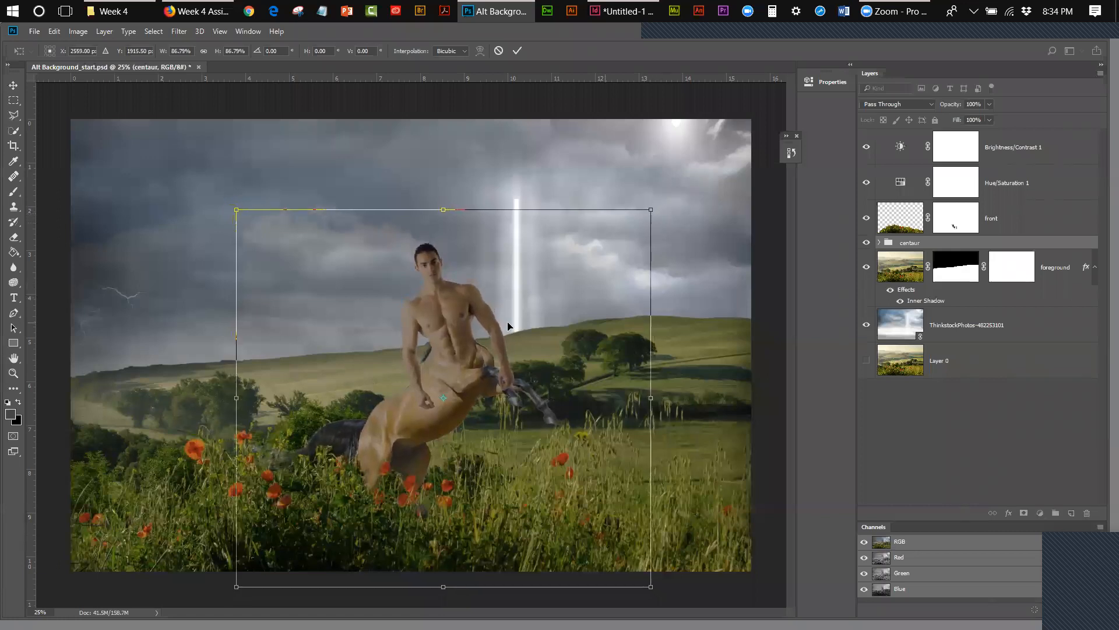
{"action": "left_click", "coordinate": [13, 87]}
{"action": "left_click", "coordinate": [460, 263]}
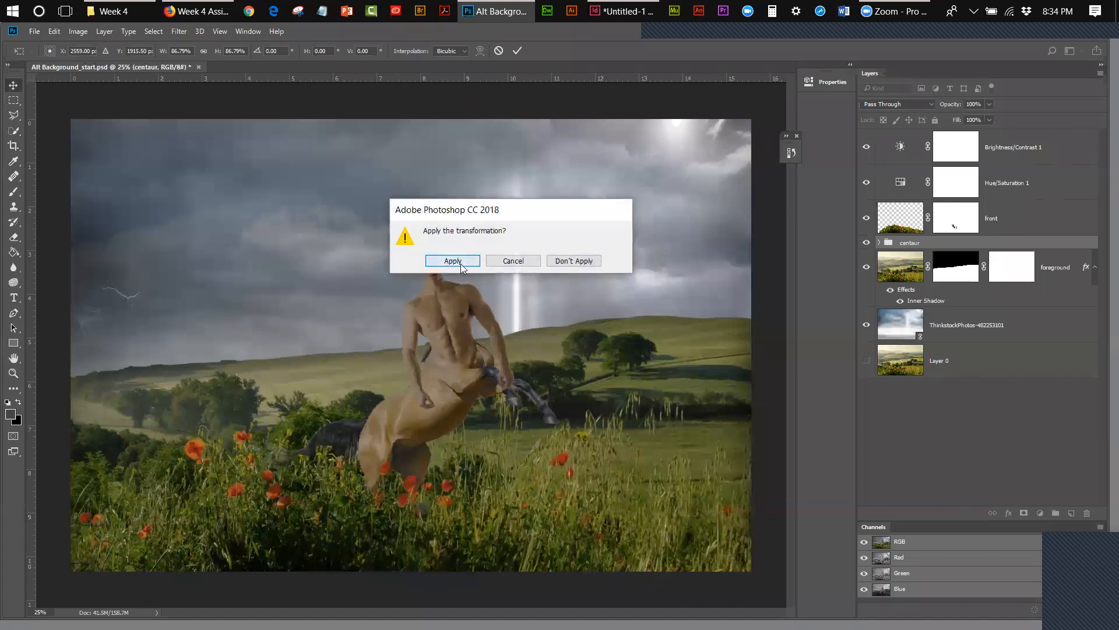
Move the centaur group slightly to the right in the landscape and save the document.
{"action": "left_click_drag", "start_coordinate": [443, 383], "coordinate": [454, 382]}
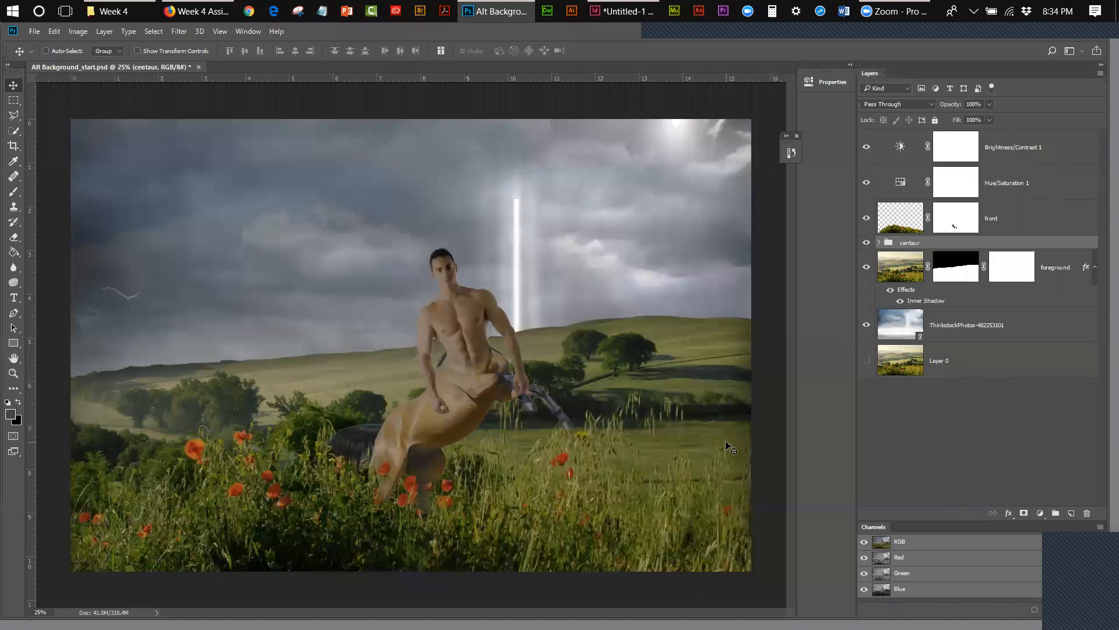
{"action": "left_click", "coordinate": [35, 32]}
{"action": "left_click", "coordinate": [53, 176]}
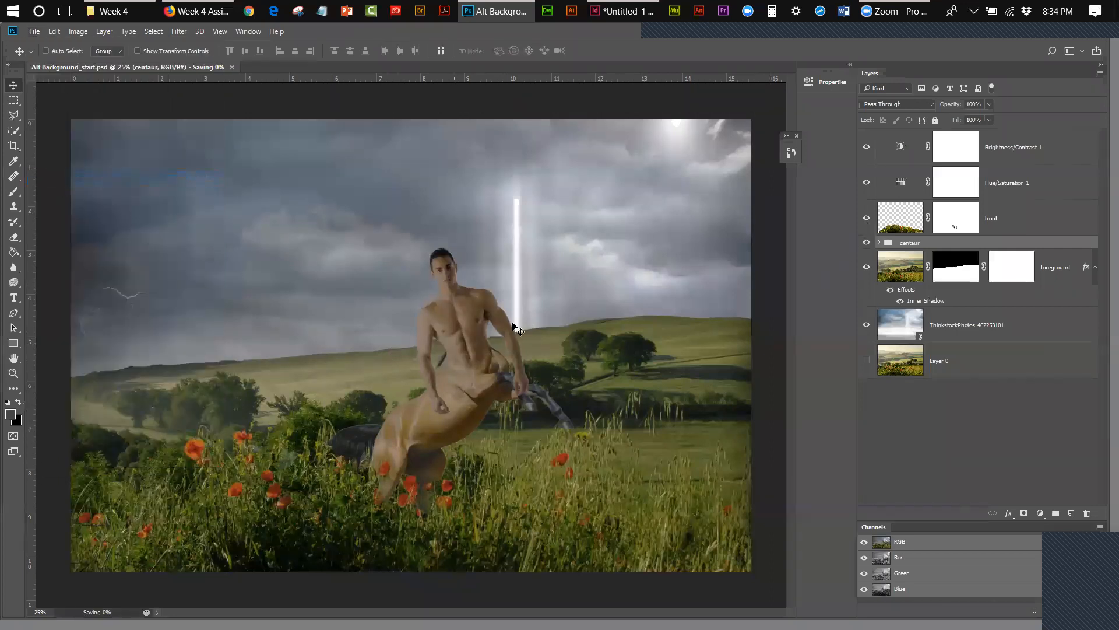
Compare the composite with the Hue/Saturation and Brightness/Contrast adjustment layers hidden and shown.
{"action": "left_click", "coordinate": [866, 182]}
{"action": "left_click", "coordinate": [866, 147]}
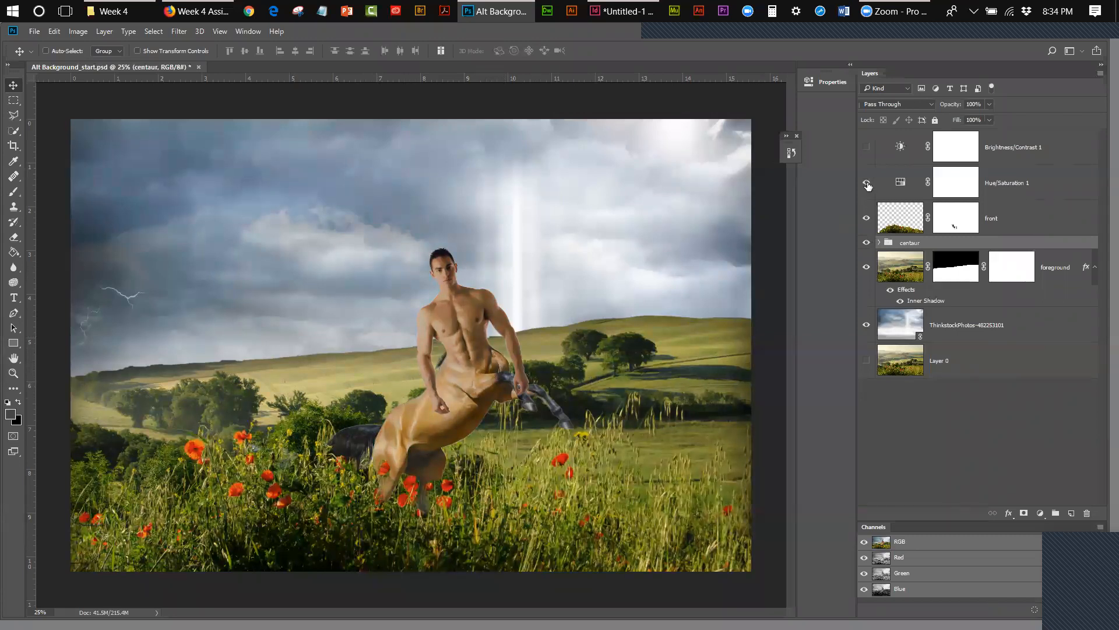
{"action": "left_click", "coordinate": [867, 149]}
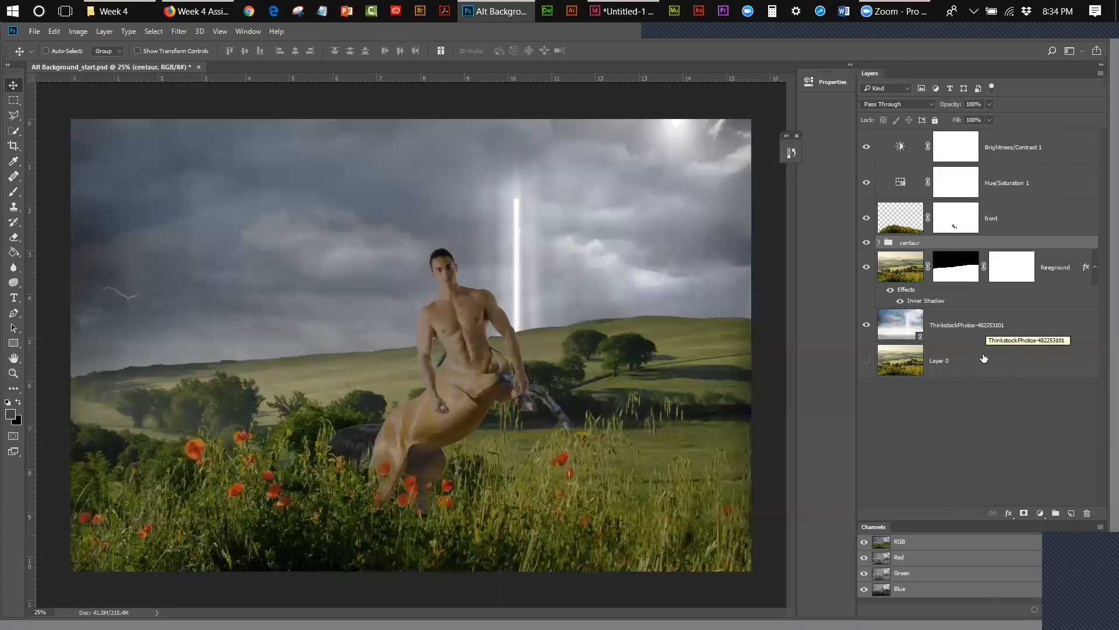
Add an Inner Shadow to the centaur group with a size of 76 px and adjust the shadow's opacity.
{"action": "left_click", "coordinate": [1010, 514]}
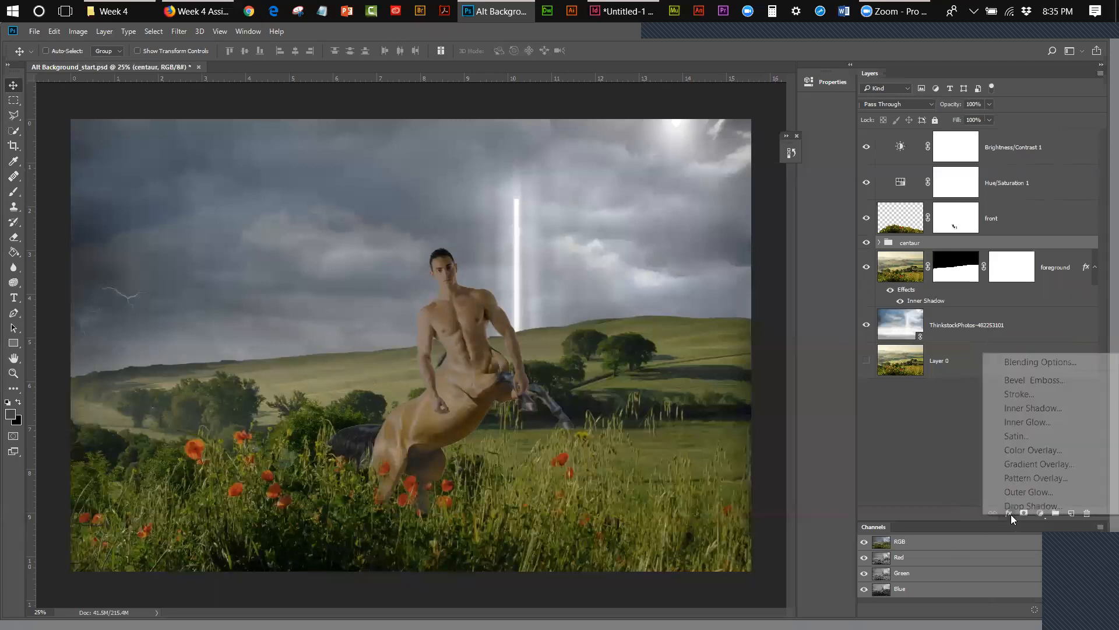
{"action": "left_click", "coordinate": [1019, 409]}
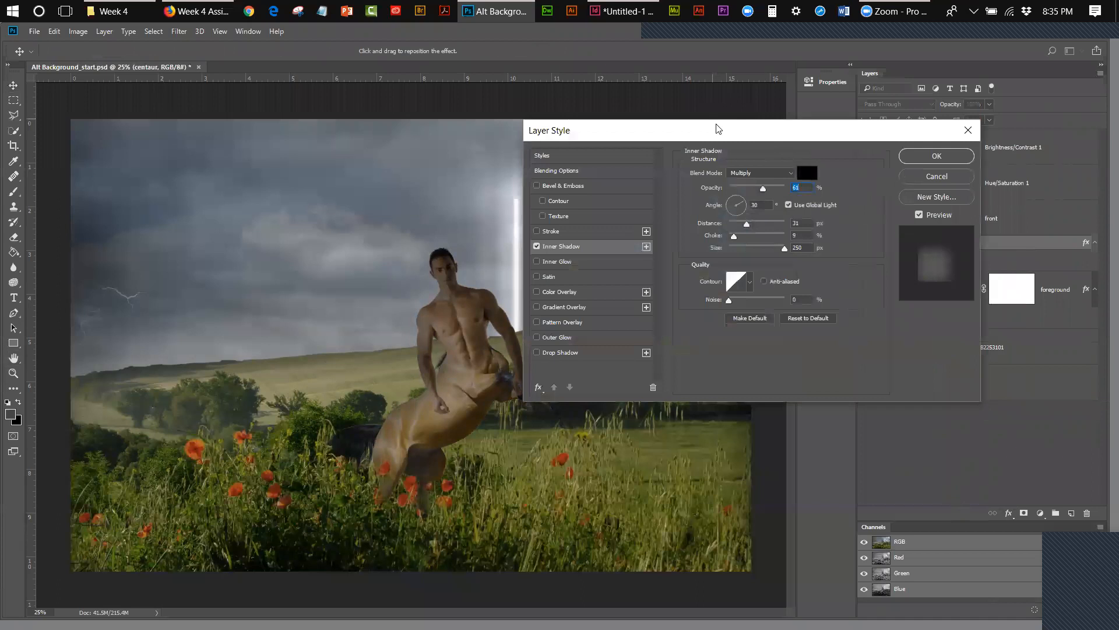
{"action": "left_click_drag", "start_coordinate": [759, 133], "coordinate": [894, 112]}
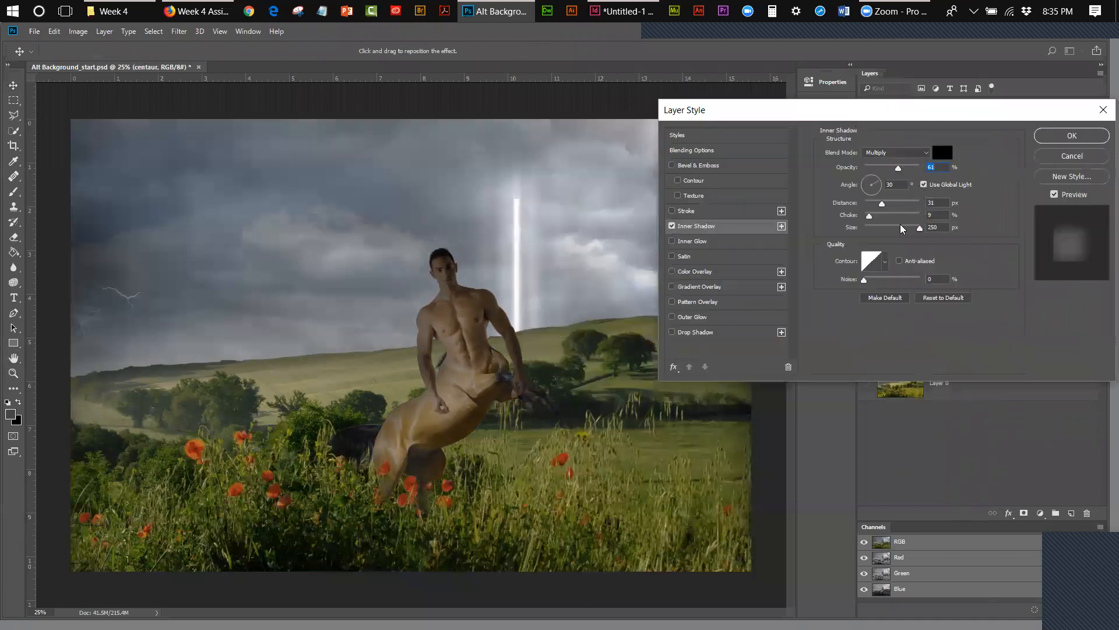
{"action": "left_click_drag", "start_coordinate": [921, 232], "coordinate": [885, 242]}
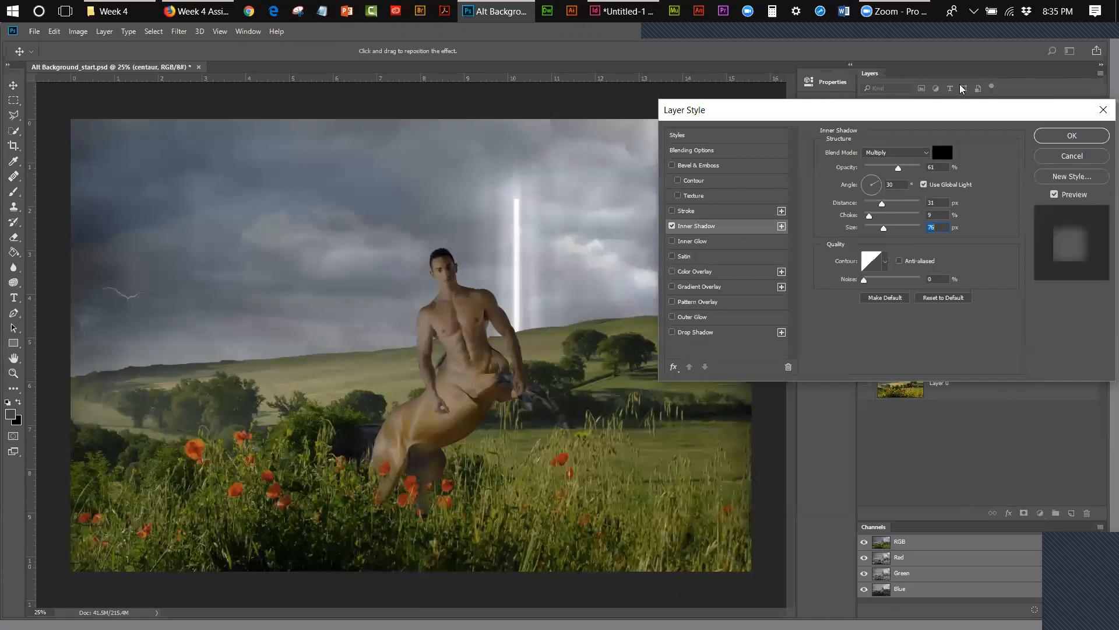
{"action": "left_click_drag", "start_coordinate": [951, 113], "coordinate": [878, 133]}
{"action": "mouse_move", "coordinate": [825, 189]}
{"action": "left_mouse_down"}
{"action": "mouse_move", "coordinate": [844, 197]}
{"action": "mouse_move", "coordinate": [822, 202]}
{"action": "left_mouse_up"}
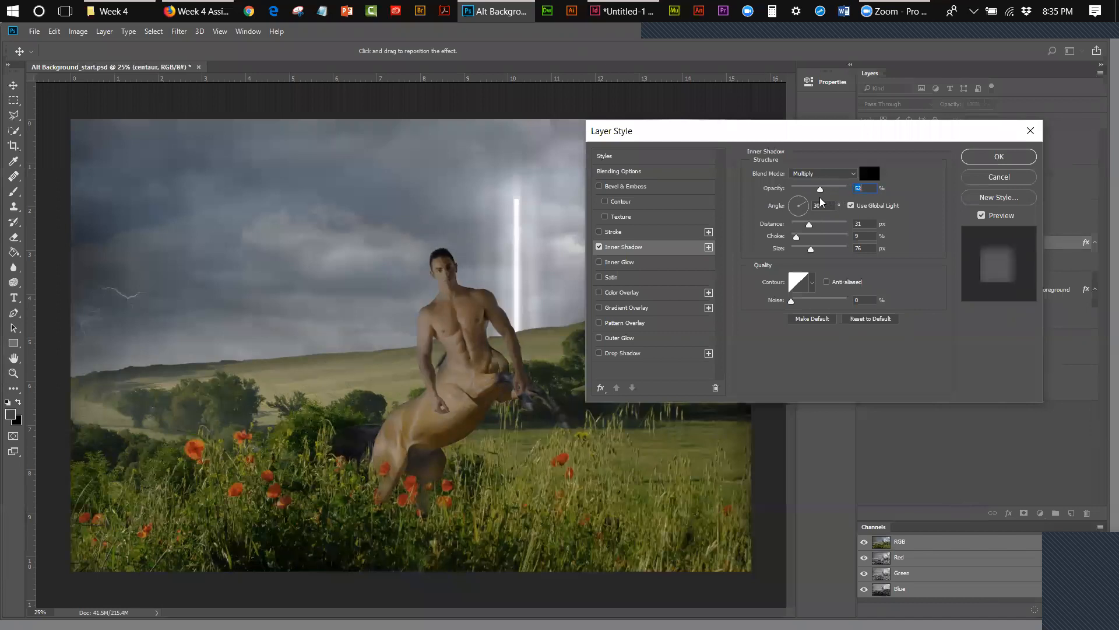
{"action": "left_click_drag", "start_coordinate": [822, 201], "coordinate": [826, 202]}
{"action": "left_click", "coordinate": [989, 157]}
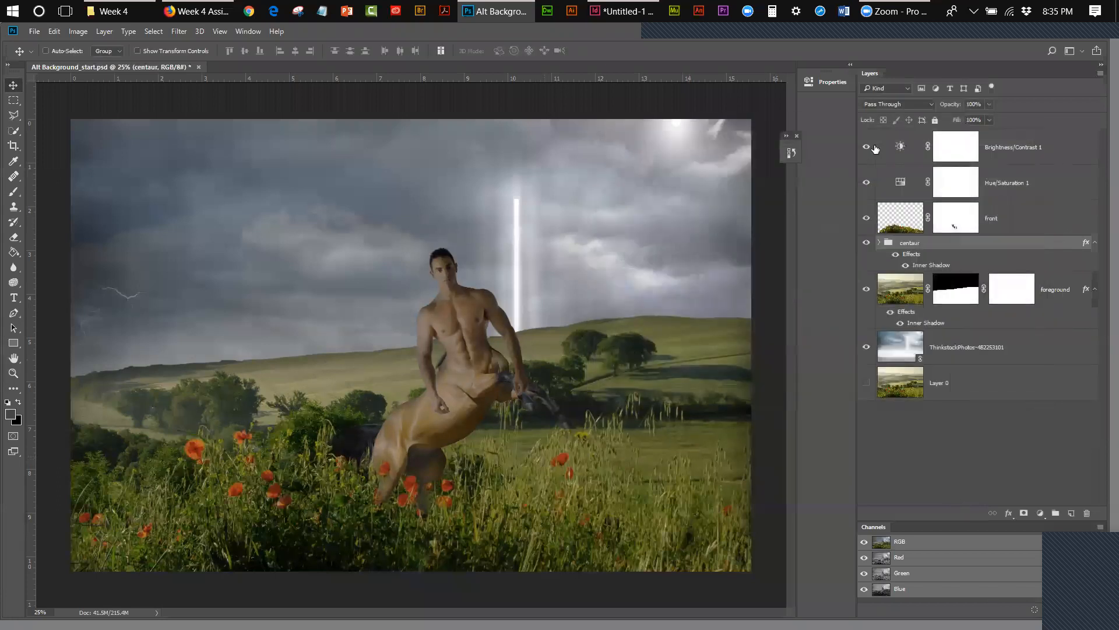
Compare the centaur group with its layer effects hidden and shown.
{"action": "left_click", "coordinate": [897, 255]}
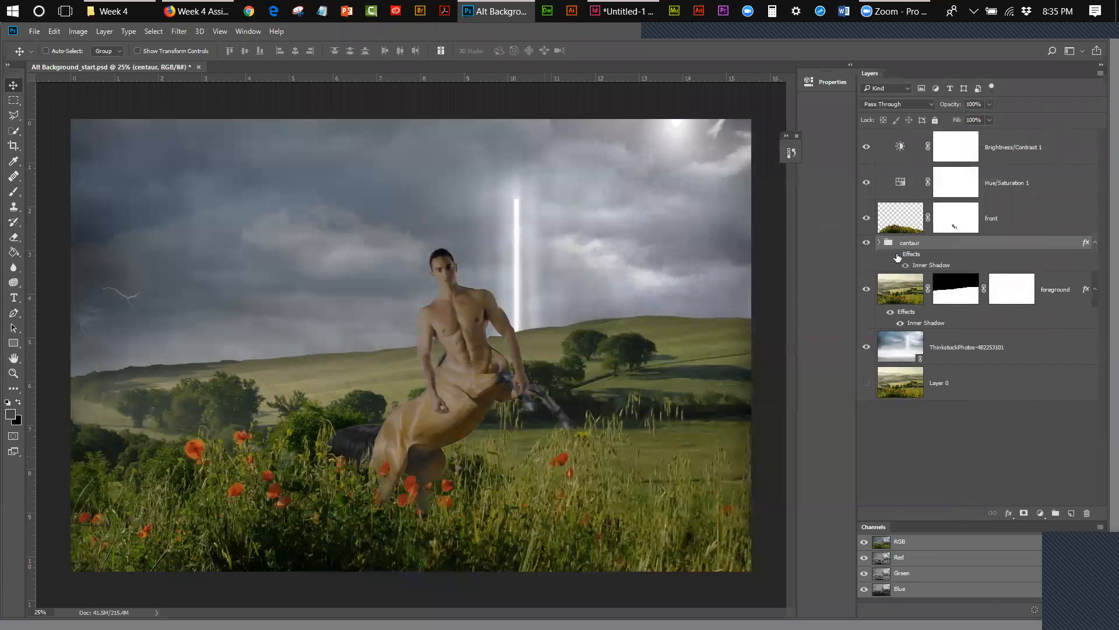
{"action": "left_click", "coordinate": [896, 256]}
{"action": "left_click", "coordinate": [897, 255]}
{"action": "left_click", "coordinate": [897, 256]}
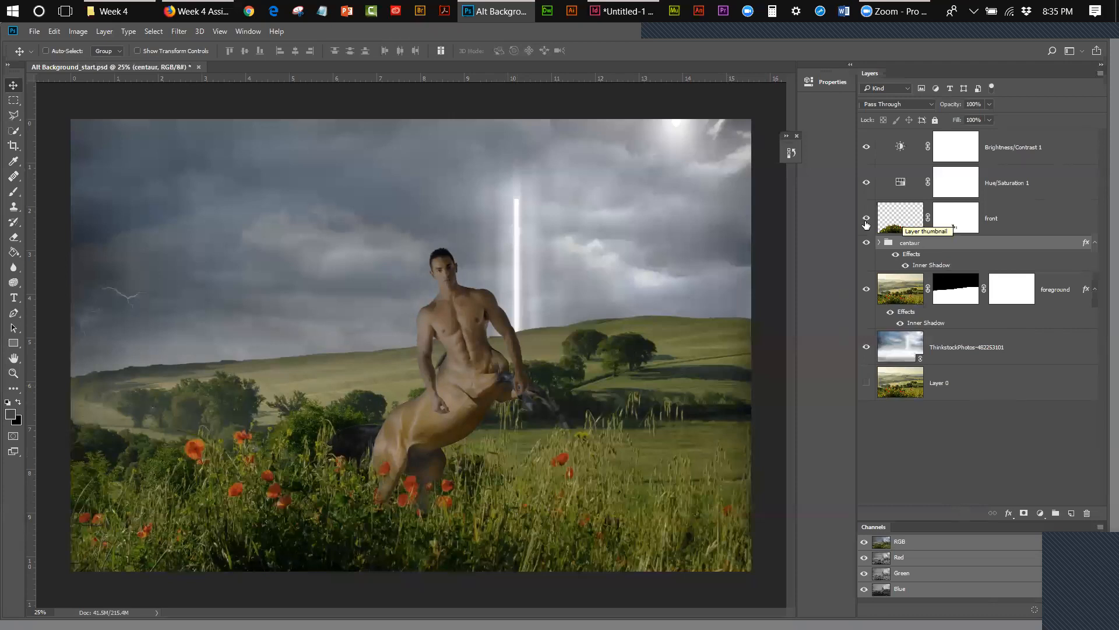
Paint black on the front layer's mask with a 45 px brush at 11% flow to uncover more of the centaur's hind legs.
{"action": "left_click", "coordinate": [903, 224]}
{"action": "left_click", "coordinate": [968, 227]}
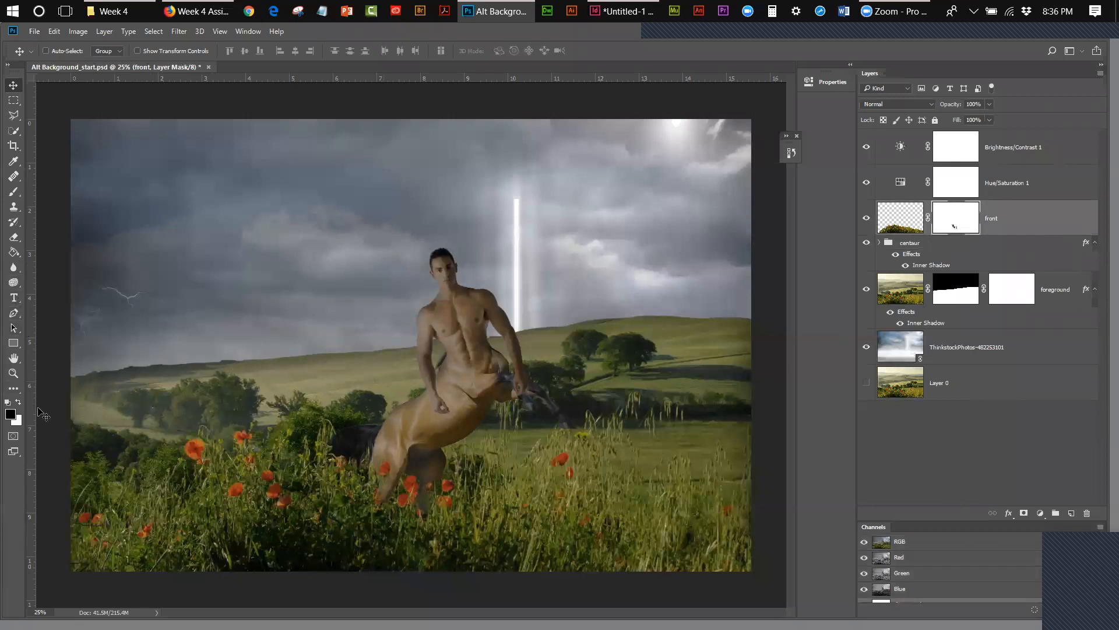
{"action": "left_click", "coordinate": [14, 373]}
{"action": "left_click_drag", "start_coordinate": [367, 459], "coordinate": [511, 532]}
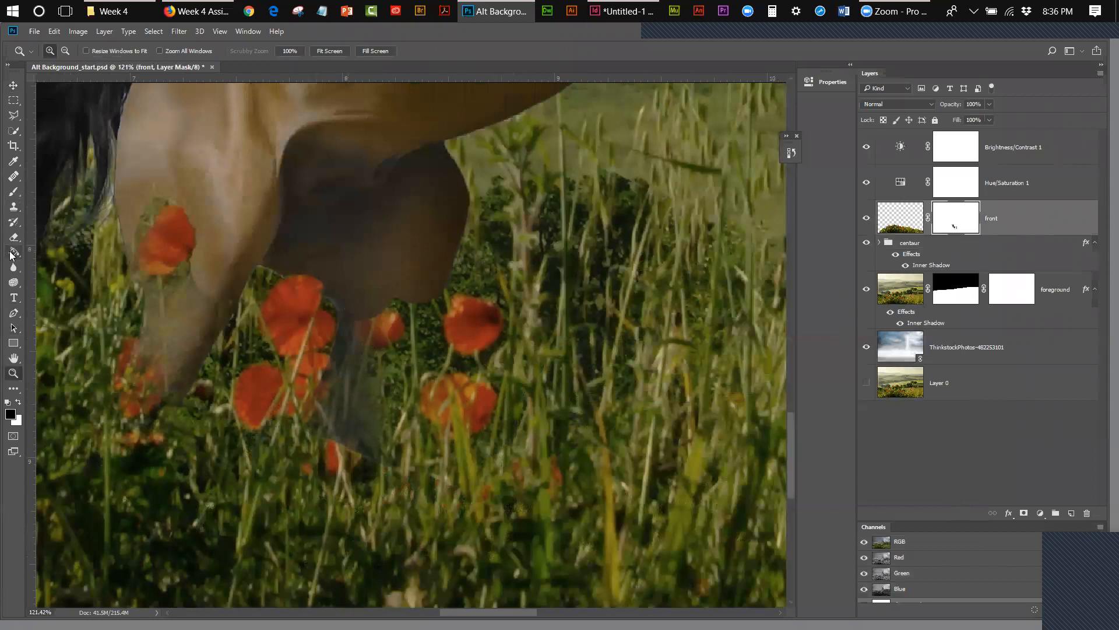
{"action": "left_click", "coordinate": [13, 192]}
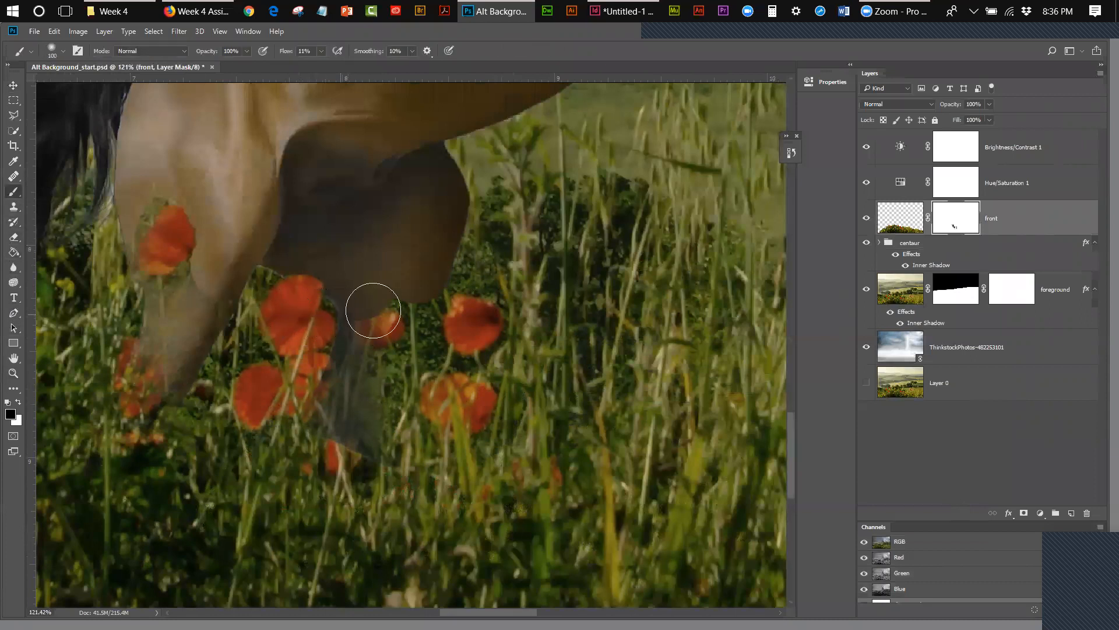
{"action": "key", "text": "bracketleft"}
{"action": "key", "text": "bracketleft"}
{"action": "key", "text": "bracketleft"}
{"action": "key", "text": "bracketleft"}
{"action": "key", "text": "bracketleft"}
{"action": "key", "text": "bracketleft"}
{"action": "mouse_move", "coordinate": [344, 338]}
{"action": "left_mouse_down"}
{"action": "mouse_move", "coordinate": [343, 299]}
{"action": "mouse_move", "coordinate": [343, 401]}
{"action": "mouse_move", "coordinate": [358, 283]}
{"action": "left_mouse_up"}
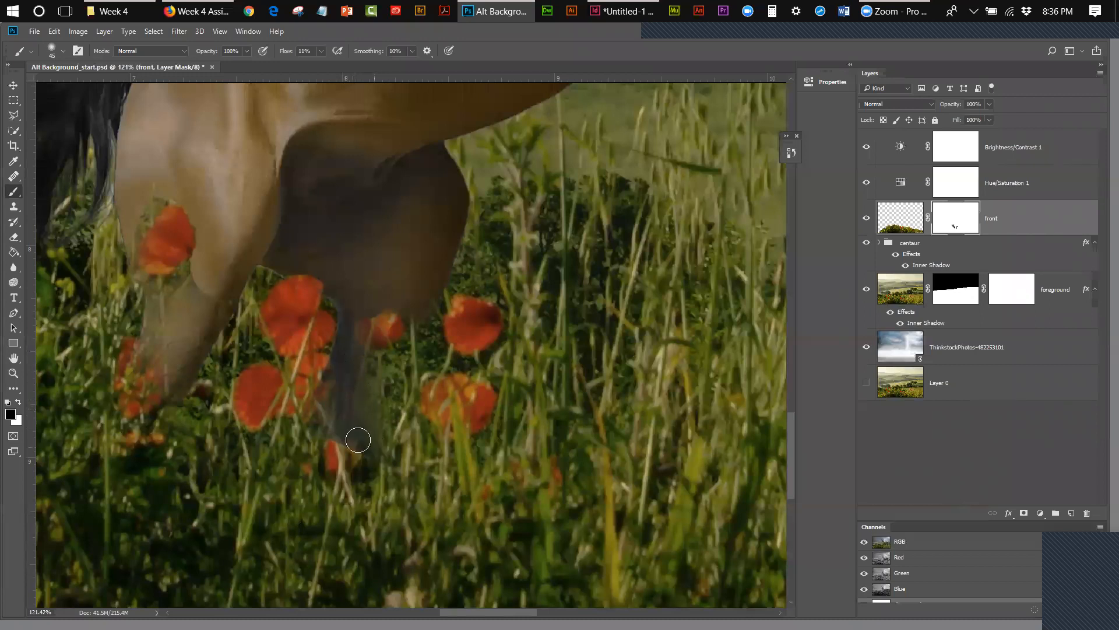
{"action": "mouse_move", "coordinate": [174, 304]}
{"action": "left_mouse_down"}
{"action": "mouse_move", "coordinate": [193, 269]}
{"action": "mouse_move", "coordinate": [186, 295]}
{"action": "mouse_move", "coordinate": [197, 284]}
{"action": "mouse_move", "coordinate": [197, 314]}
{"action": "mouse_move", "coordinate": [214, 310]}
{"action": "mouse_move", "coordinate": [222, 288]}
{"action": "mouse_move", "coordinate": [211, 331]}
{"action": "mouse_move", "coordinate": [246, 285]}
{"action": "mouse_move", "coordinate": [241, 309]}
{"action": "mouse_move", "coordinate": [210, 319]}
{"action": "mouse_move", "coordinate": [219, 295]}
{"action": "mouse_move", "coordinate": [191, 283]}
{"action": "mouse_move", "coordinate": [171, 358]}
{"action": "mouse_move", "coordinate": [188, 272]}
{"action": "mouse_move", "coordinate": [176, 303]}
{"action": "mouse_move", "coordinate": [190, 282]}
{"action": "left_mouse_up"}
{"action": "mouse_move", "coordinate": [162, 194]}
{"action": "left_mouse_down"}
{"action": "mouse_move", "coordinate": [151, 213]}
{"action": "mouse_move", "coordinate": [155, 191]}
{"action": "mouse_move", "coordinate": [136, 215]}
{"action": "mouse_move", "coordinate": [130, 204]}
{"action": "mouse_move", "coordinate": [129, 224]}
{"action": "left_mouse_up"}
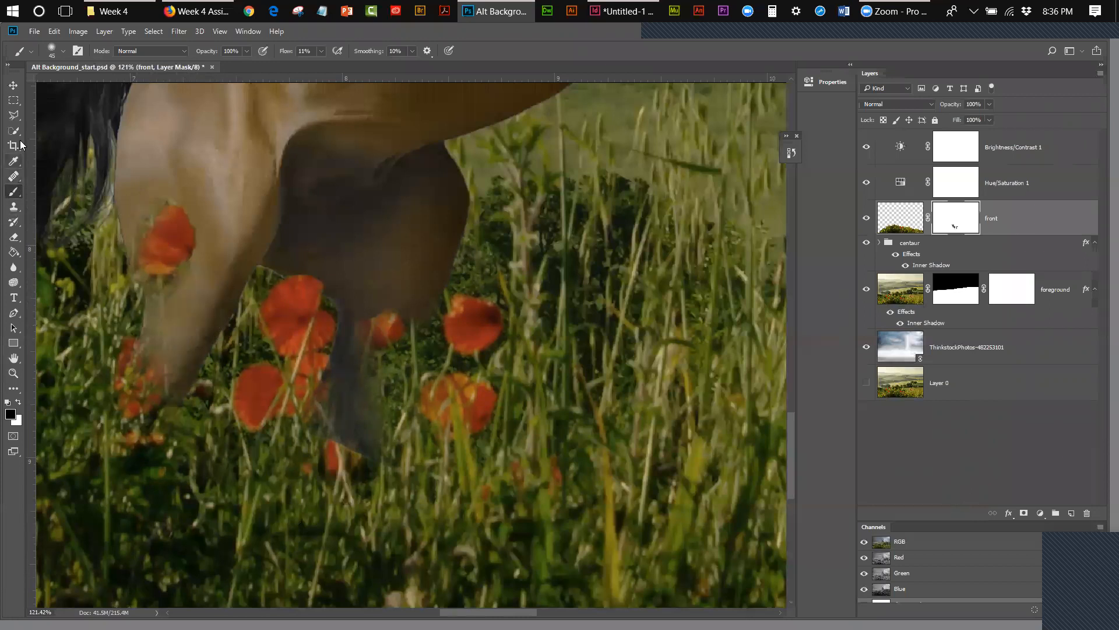
Outline the poppy overlapping the centaur's hind leg with a Polygonal Lasso selection.
{"action": "left_click", "coordinate": [14, 114]}
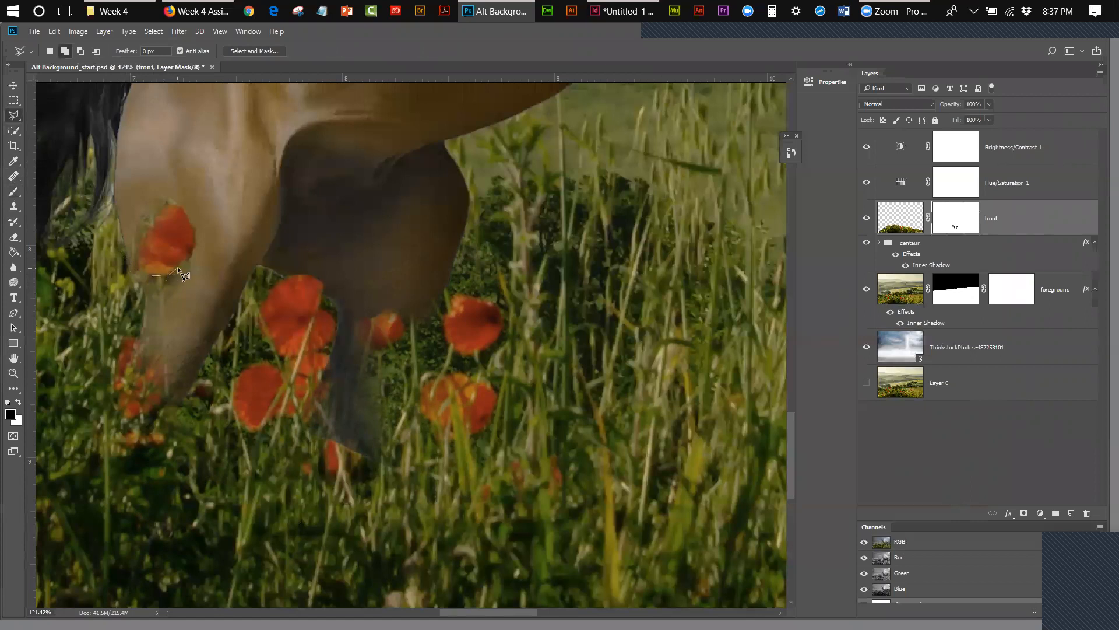
{"action": "left_click", "coordinate": [185, 209]}
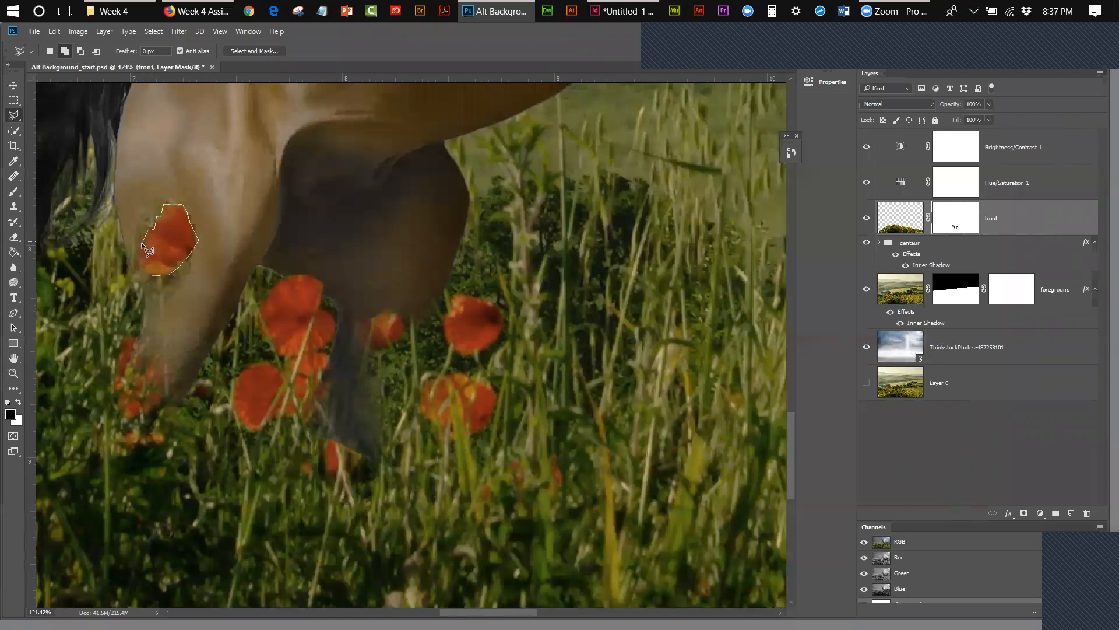
{"action": "left_click", "coordinate": [149, 274]}
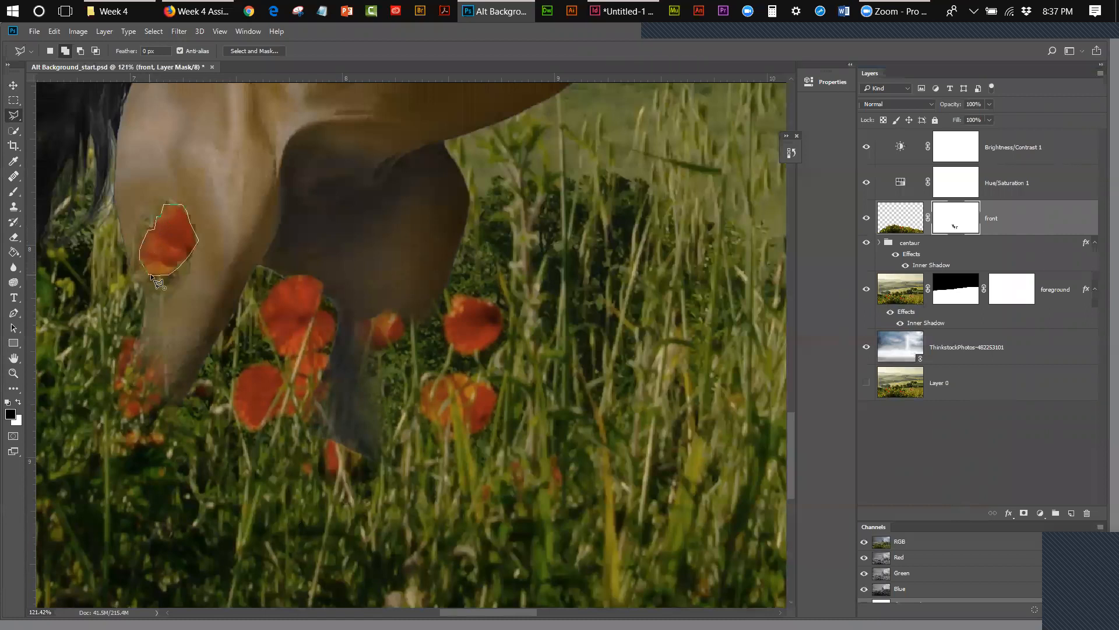
{"action": "left_click", "coordinate": [105, 275]}
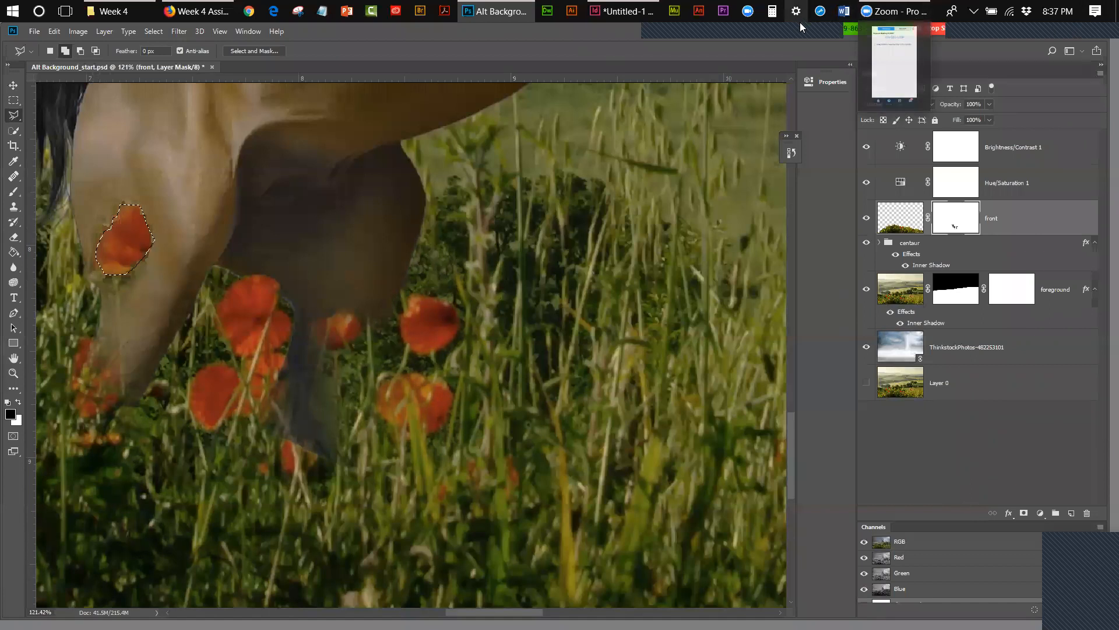
{"action": "left_click", "coordinate": [1089, 42]}
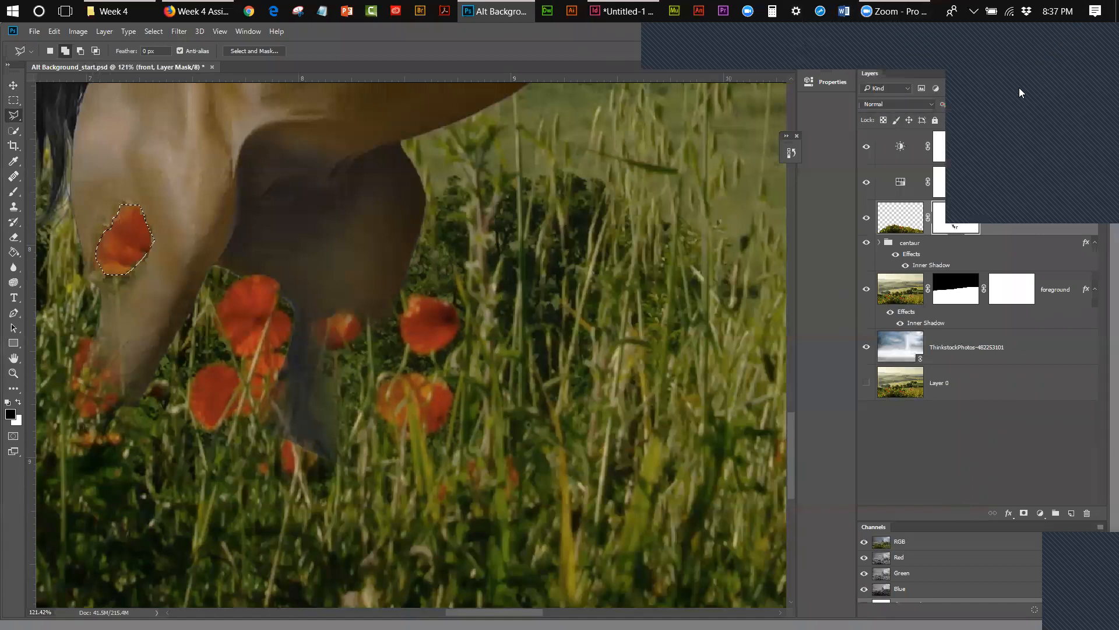
{"action": "left_click", "coordinate": [994, 62]}
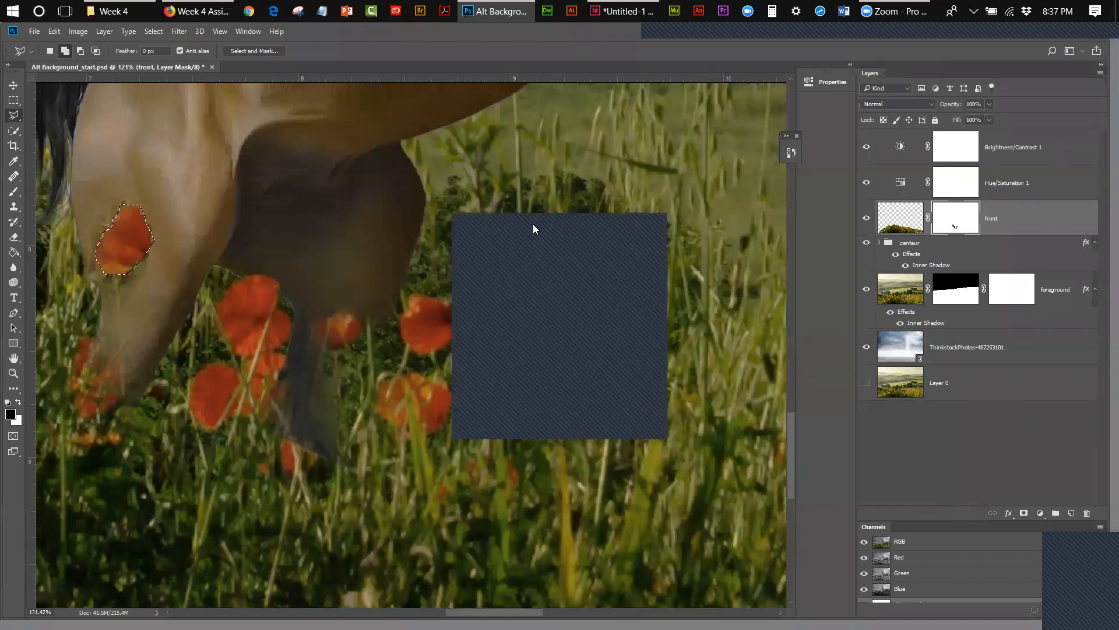
{"action": "left_click_drag", "start_coordinate": [533, 224], "coordinate": [716, 422]}
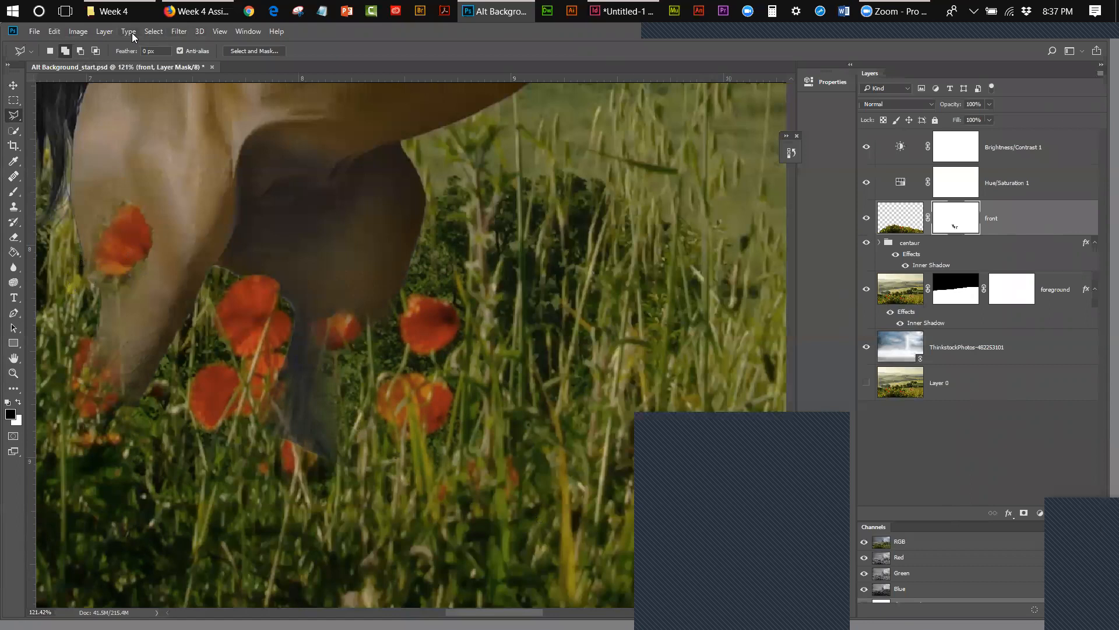
Raise the brush flow to 60% and paint black over the selected poppy on the front layer's mask.
{"action": "left_click", "coordinate": [152, 31]}
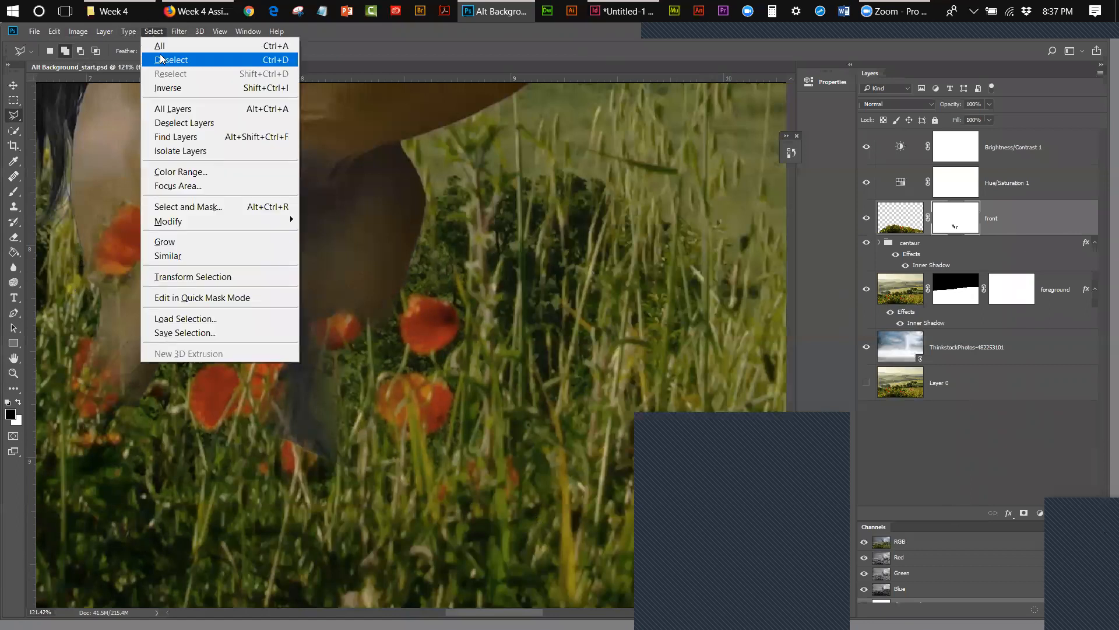
{"action": "left_click", "coordinate": [13, 85]}
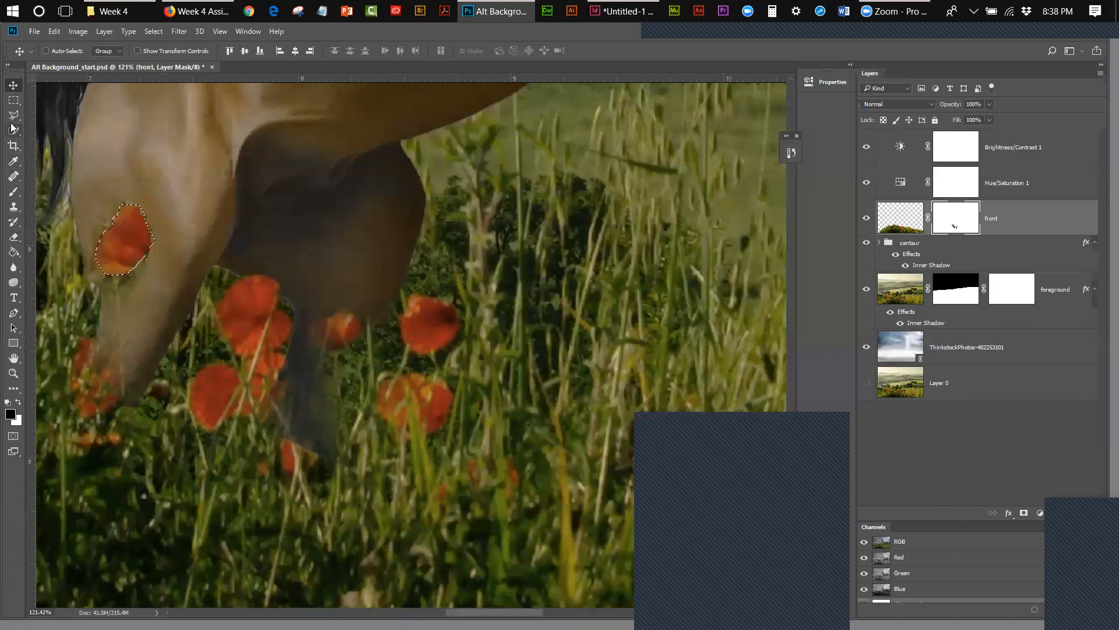
{"action": "left_click", "coordinate": [13, 191]}
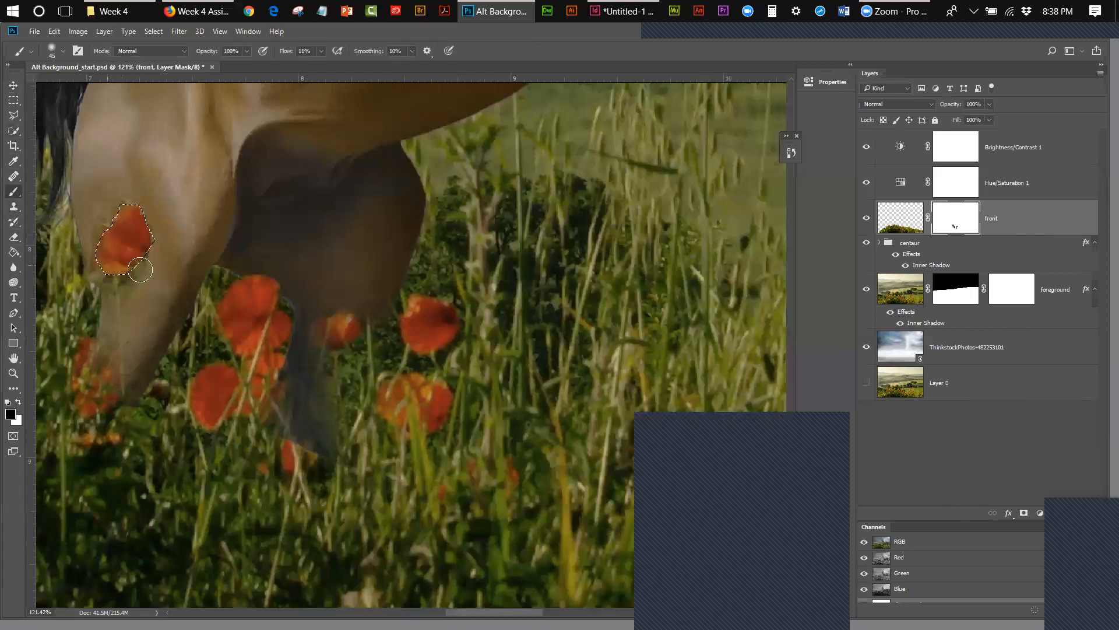
{"action": "mouse_move", "coordinate": [141, 269]}
{"action": "left_mouse_down"}
{"action": "mouse_move", "coordinate": [144, 245]}
{"action": "mouse_move", "coordinate": [139, 268]}
{"action": "left_mouse_up"}
{"action": "left_click", "coordinate": [321, 51]}
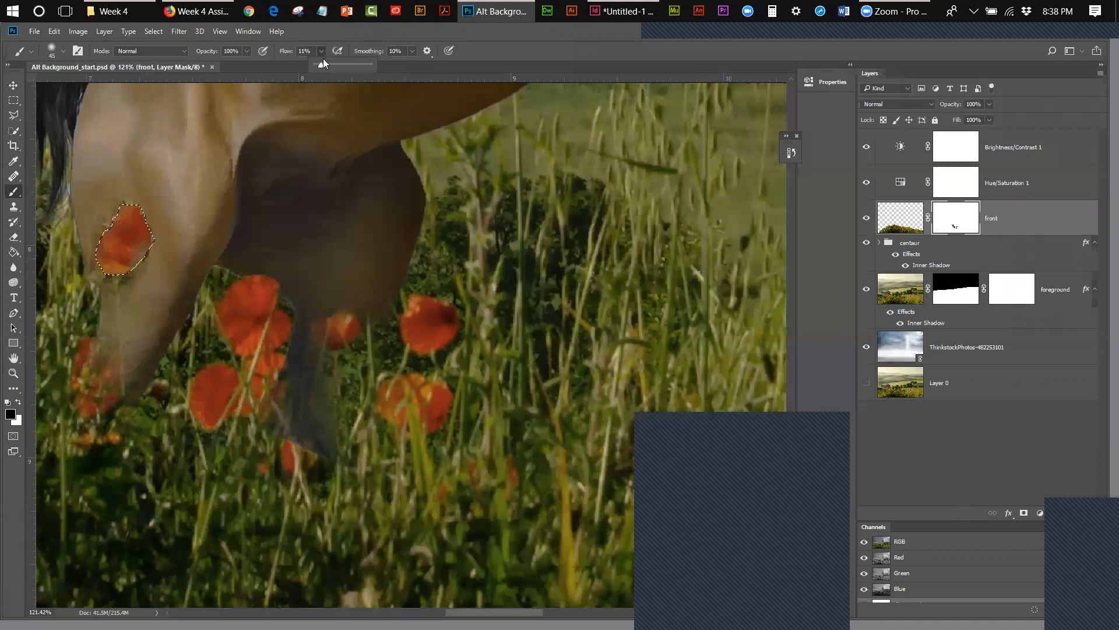
{"action": "left_click_drag", "start_coordinate": [324, 64], "coordinate": [347, 68]}
{"action": "mouse_move", "coordinate": [144, 267]}
{"action": "left_mouse_down"}
{"action": "mouse_move", "coordinate": [130, 288]}
{"action": "mouse_move", "coordinate": [153, 232]}
{"action": "mouse_move", "coordinate": [146, 195]}
{"action": "left_mouse_up"}
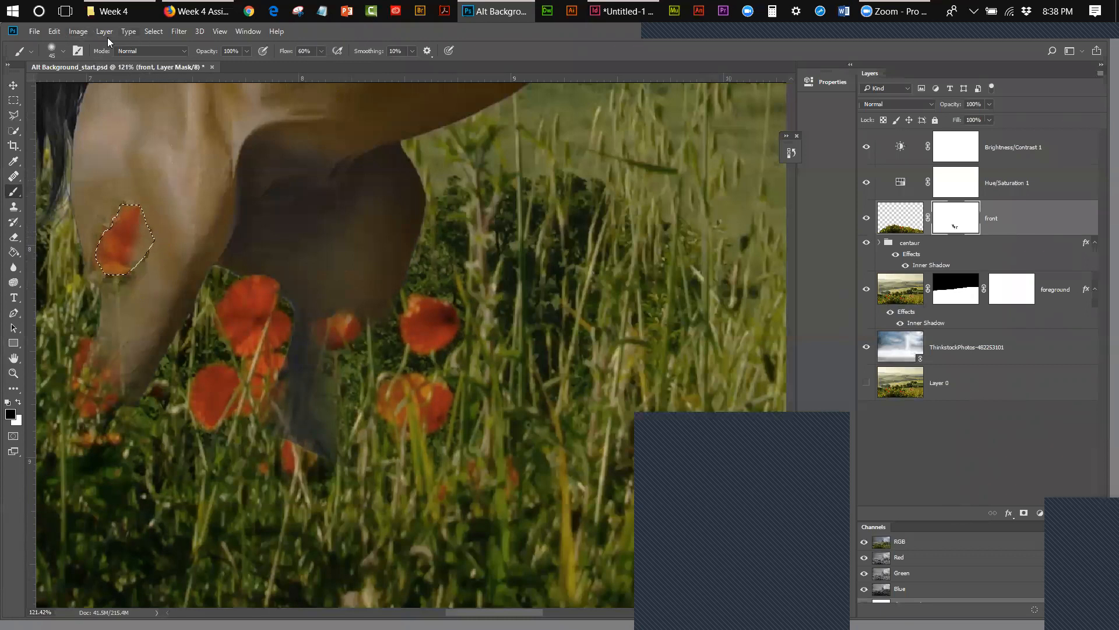
Revert the document history to the first brush stroke made after the Polygonal Lasso selection of the poppy.
{"action": "left_click", "coordinate": [54, 32]}
{"action": "left_click", "coordinate": [55, 33]}
{"action": "left_click", "coordinate": [55, 33]}
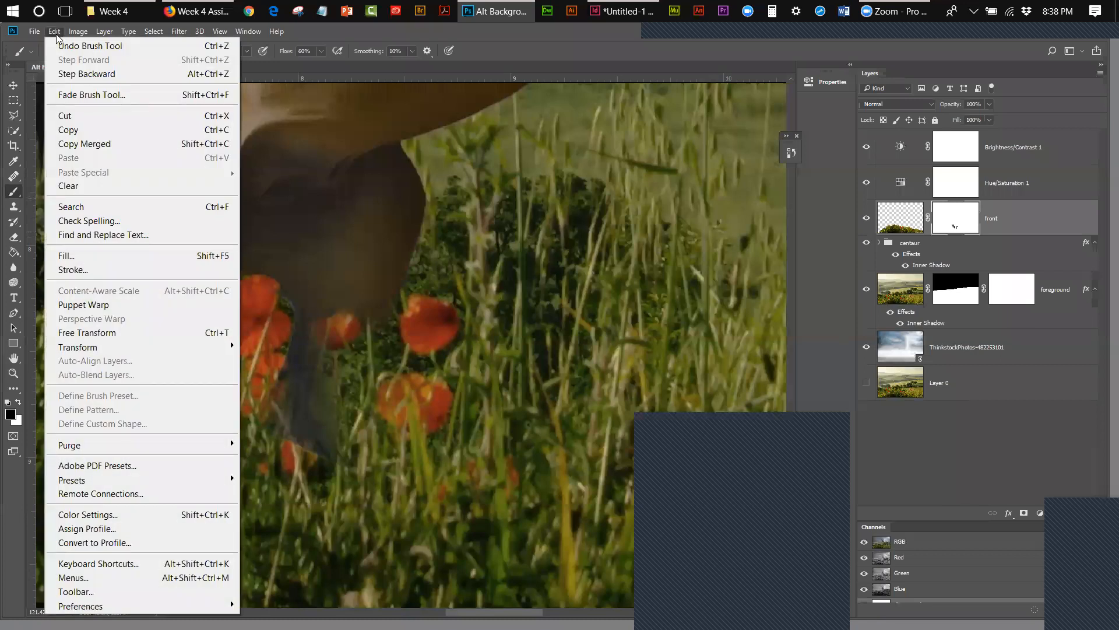
{"action": "left_click", "coordinate": [259, 31]}
{"action": "left_click", "coordinate": [259, 31]}
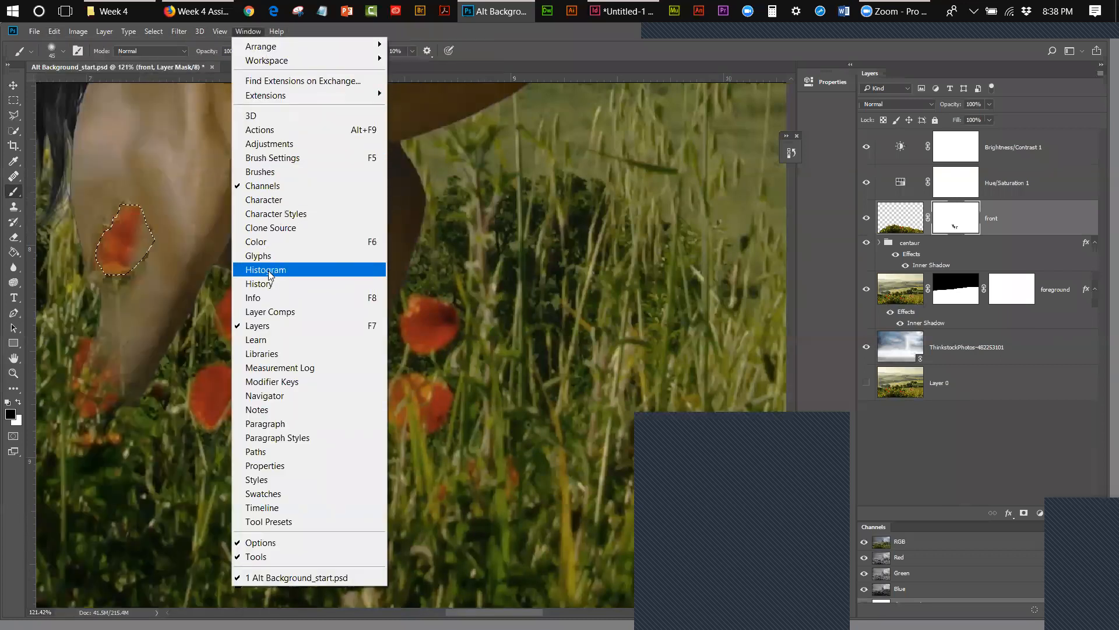
{"action": "left_click", "coordinate": [260, 283]}
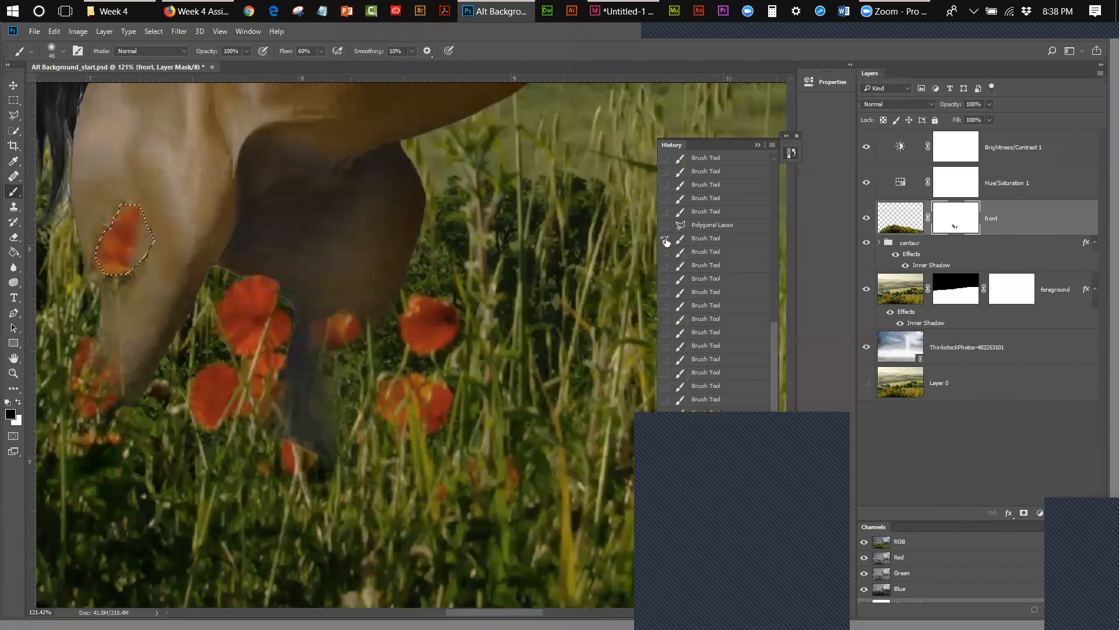
{"action": "left_click", "coordinate": [698, 239]}
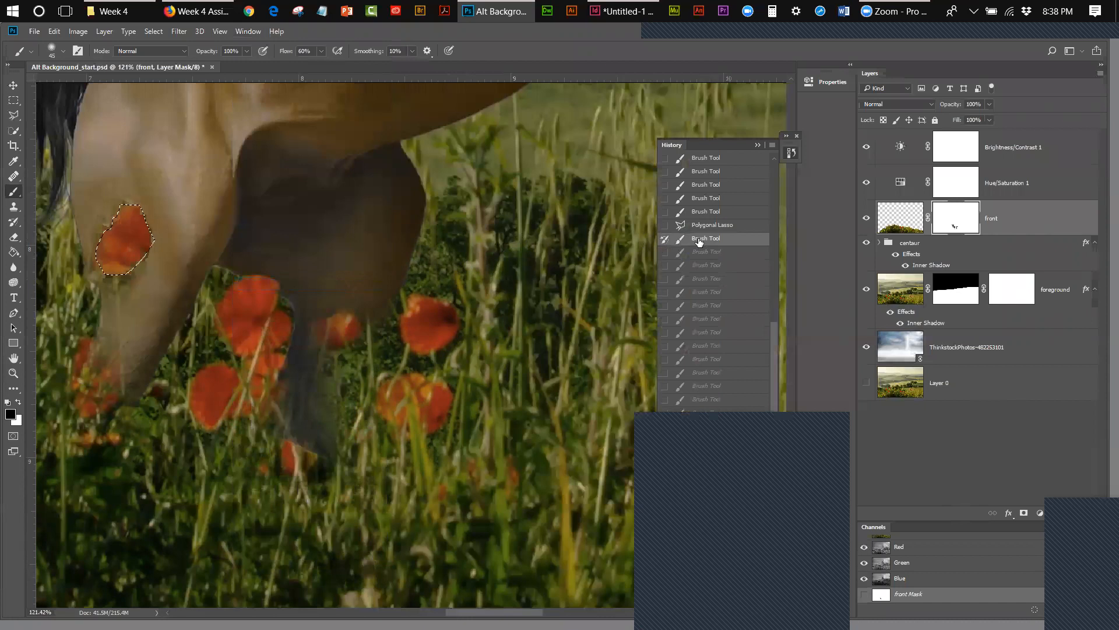
Invert the poppy selection, paint black around the flower's edge on the front layer's mask, and deselect.
{"action": "left_click", "coordinate": [147, 30]}
{"action": "left_click", "coordinate": [169, 87]}
{"action": "left_click_drag", "start_coordinate": [154, 252], "coordinate": [139, 264]}
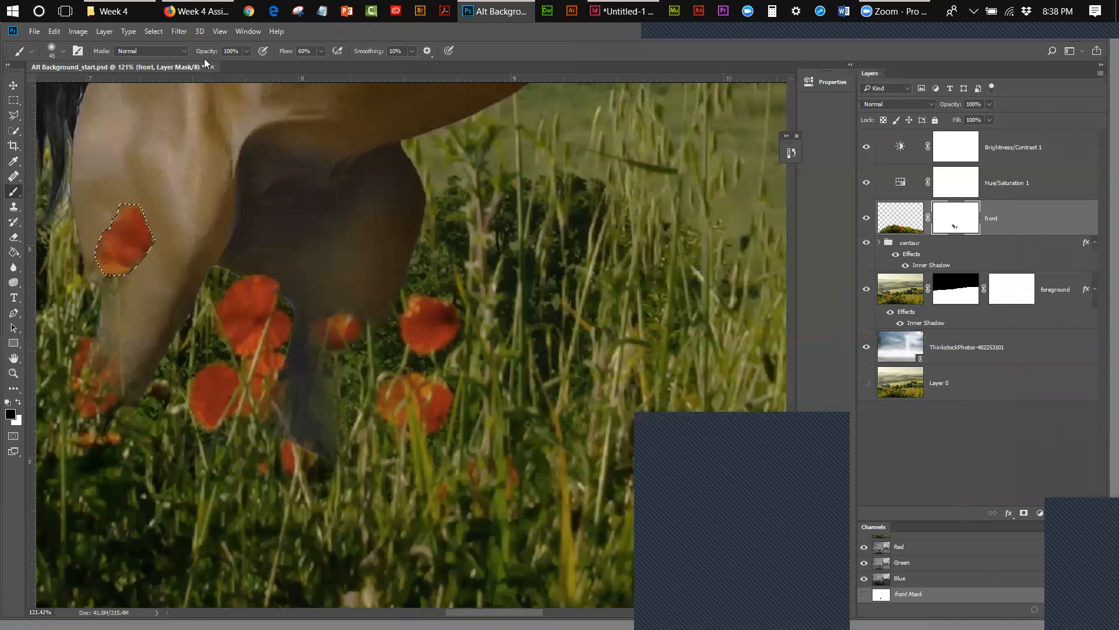
{"action": "left_click", "coordinate": [153, 31]}
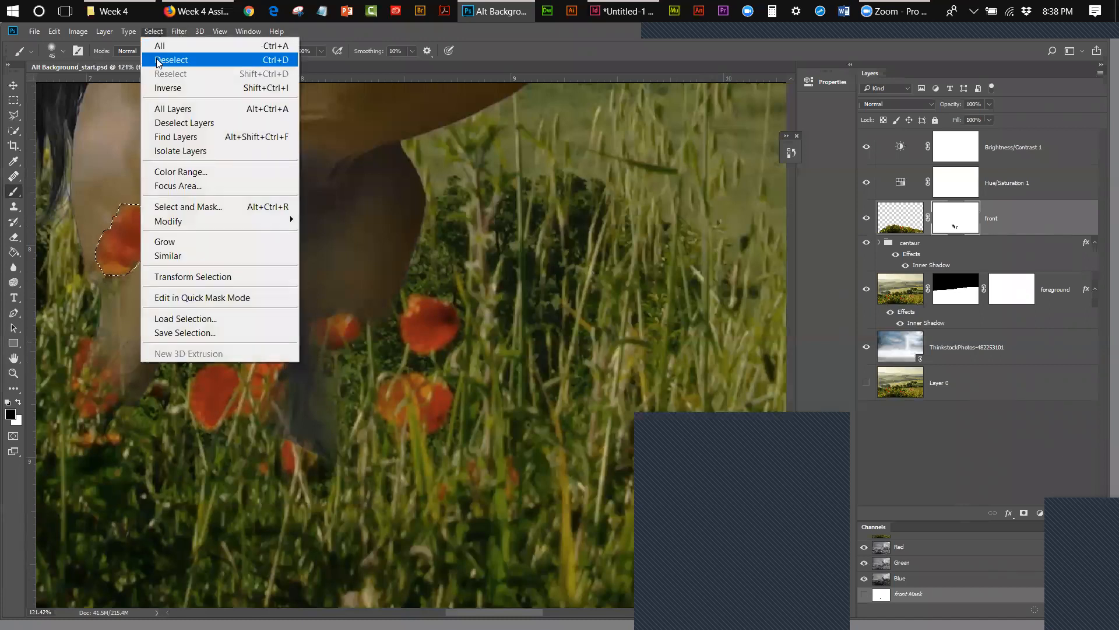
{"action": "left_click", "coordinate": [157, 64]}
Set the brush flow to 24% and paint black on the front layer's mask down the centaur's dark hind leg between the poppies.
{"action": "left_click", "coordinate": [321, 51]}
{"action": "left_click_drag", "start_coordinate": [322, 63], "coordinate": [302, 65]}
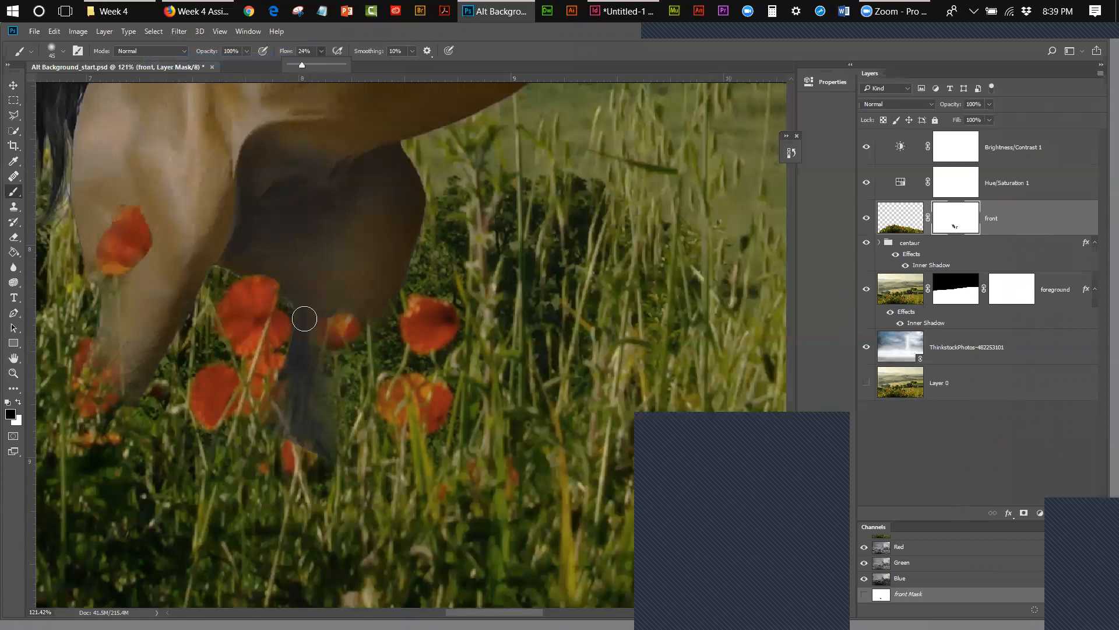
{"action": "left_click", "coordinate": [304, 319]}
{"action": "mouse_move", "coordinate": [305, 319]}
{"action": "left_mouse_down"}
{"action": "mouse_move", "coordinate": [299, 416]}
{"action": "mouse_move", "coordinate": [312, 421]}
{"action": "mouse_move", "coordinate": [308, 409]}
{"action": "mouse_move", "coordinate": [322, 430]}
{"action": "mouse_move", "coordinate": [306, 432]}
{"action": "mouse_move", "coordinate": [293, 415]}
{"action": "mouse_move", "coordinate": [299, 427]}
{"action": "mouse_move", "coordinate": [298, 405]}
{"action": "mouse_move", "coordinate": [297, 433]}
{"action": "mouse_move", "coordinate": [326, 441]}
{"action": "mouse_move", "coordinate": [325, 423]}
{"action": "mouse_move", "coordinate": [315, 437]}
{"action": "left_mouse_up"}
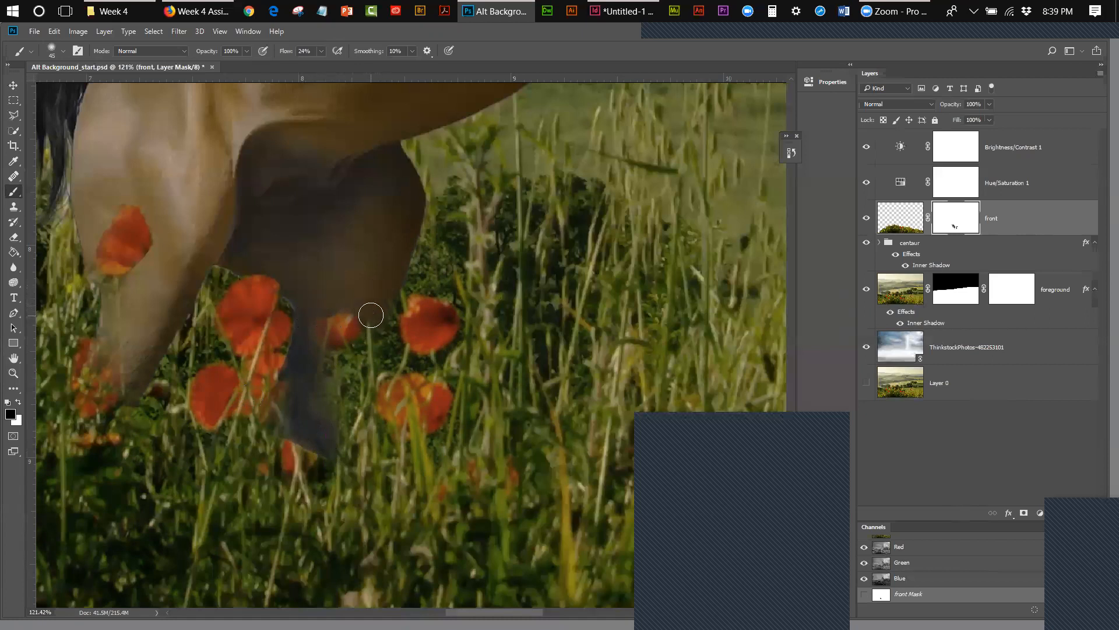
Select the front layer together with the centaur group and move both slightly left and down in the landscape.
{"action": "left_click", "coordinate": [218, 31]}
{"action": "left_click", "coordinate": [238, 166]}
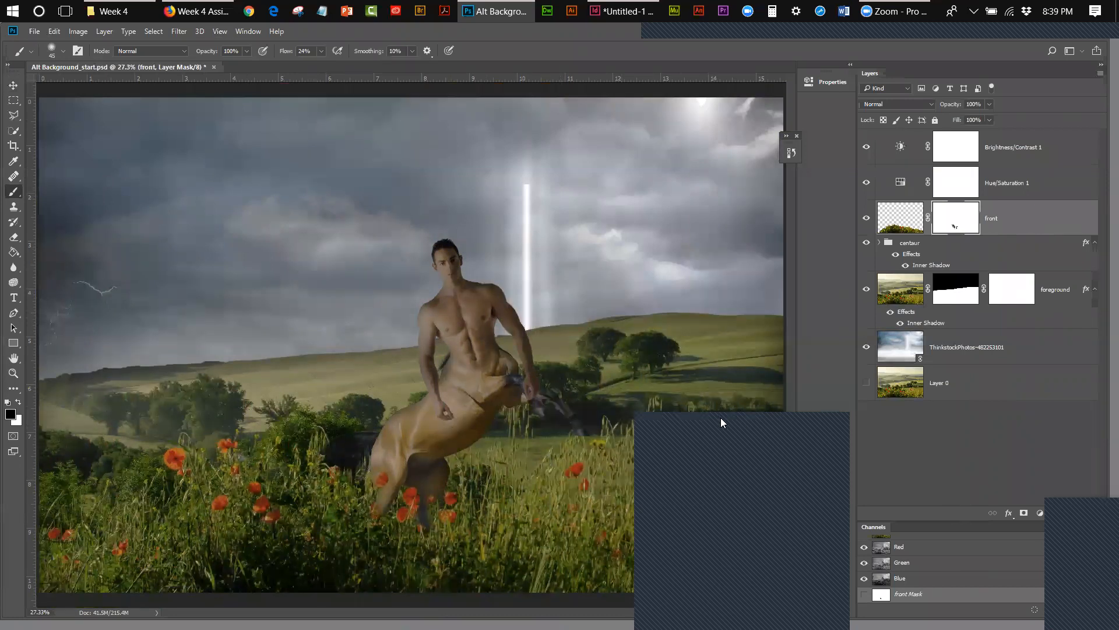
{"action": "left_click_drag", "start_coordinate": [721, 418], "coordinate": [810, 118]}
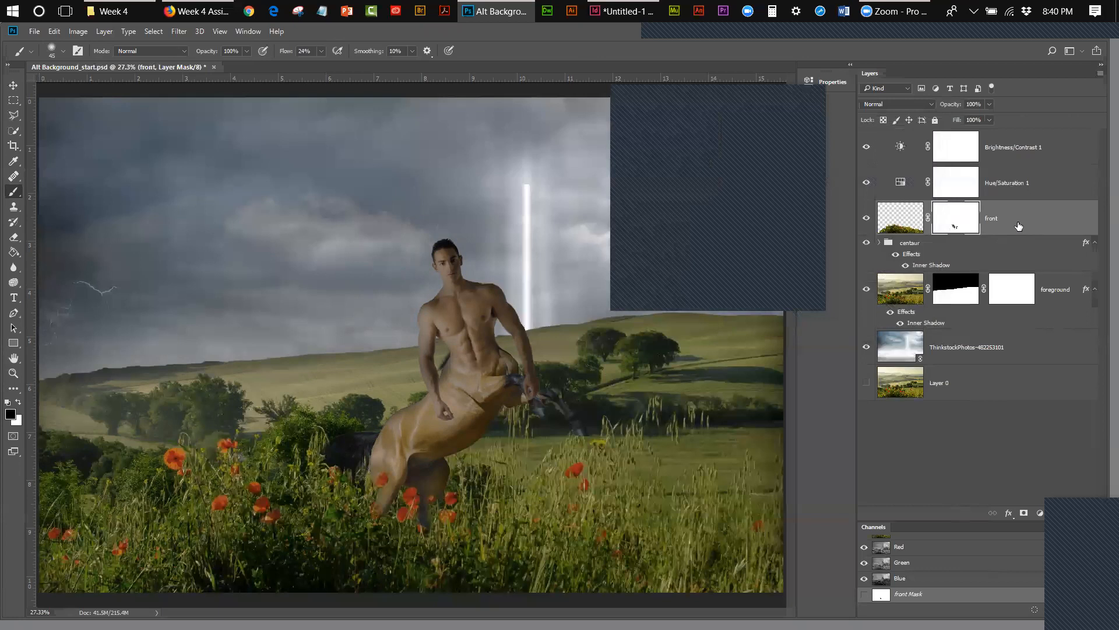
{"action": "left_click", "coordinate": [985, 246]}
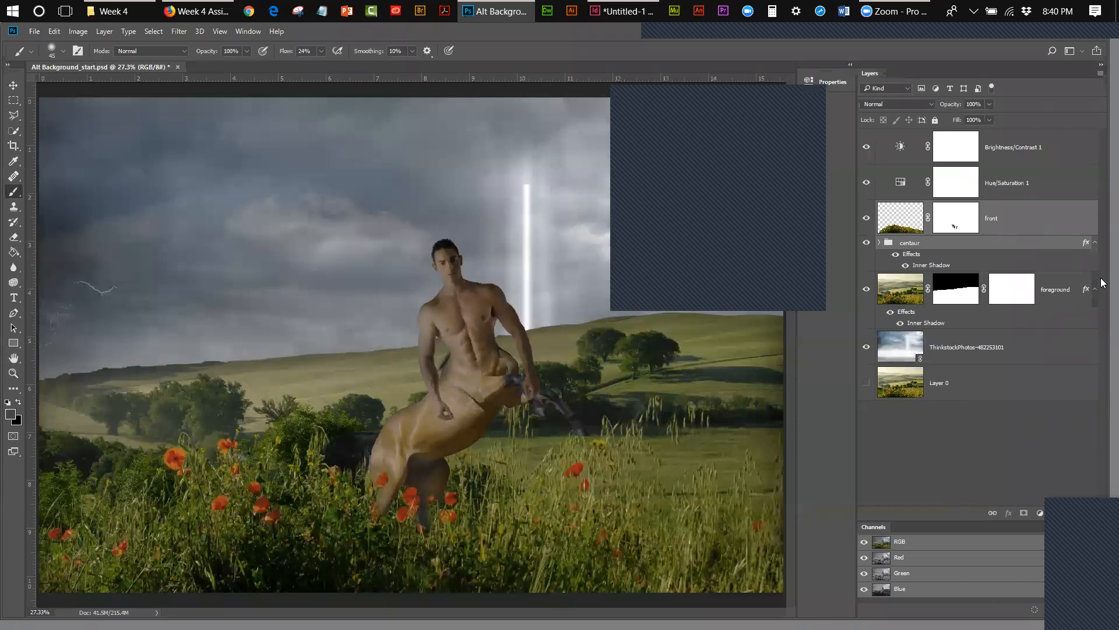
{"action": "left_click", "coordinate": [12, 88]}
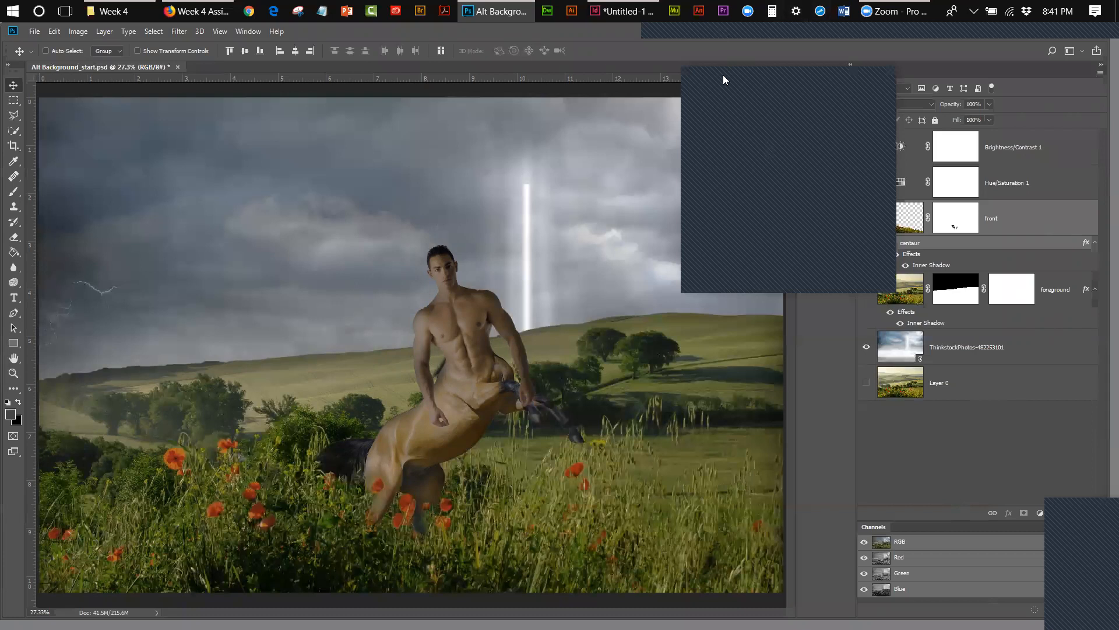
Check the document's width and height in the Canvas Size dialog and leave it without changes.
{"action": "left_click", "coordinate": [78, 32]}
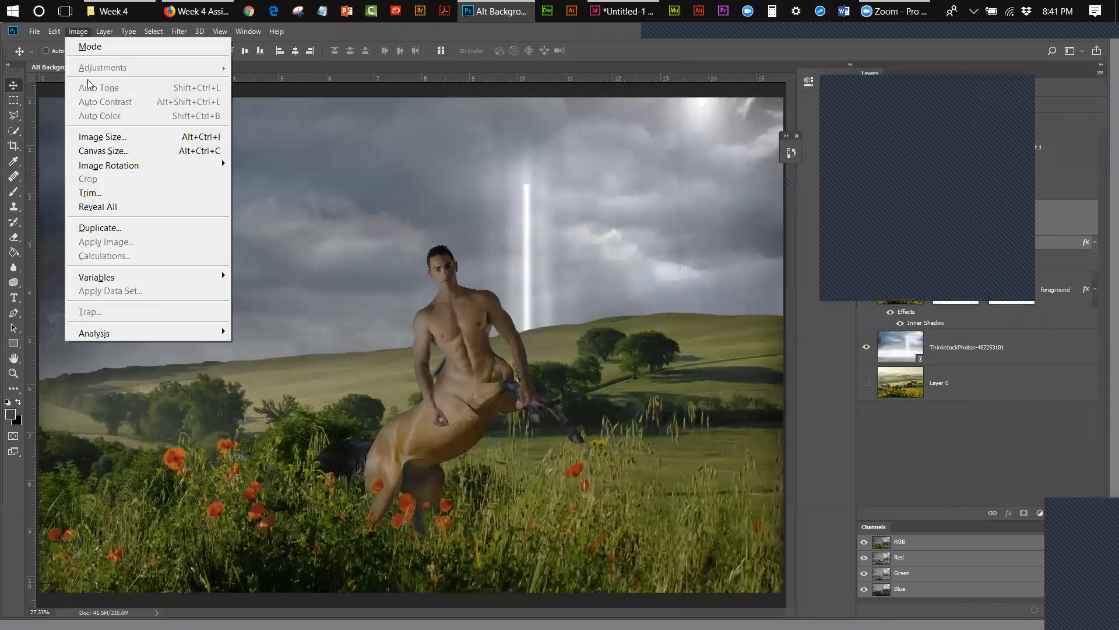
{"action": "left_click", "coordinate": [91, 151]}
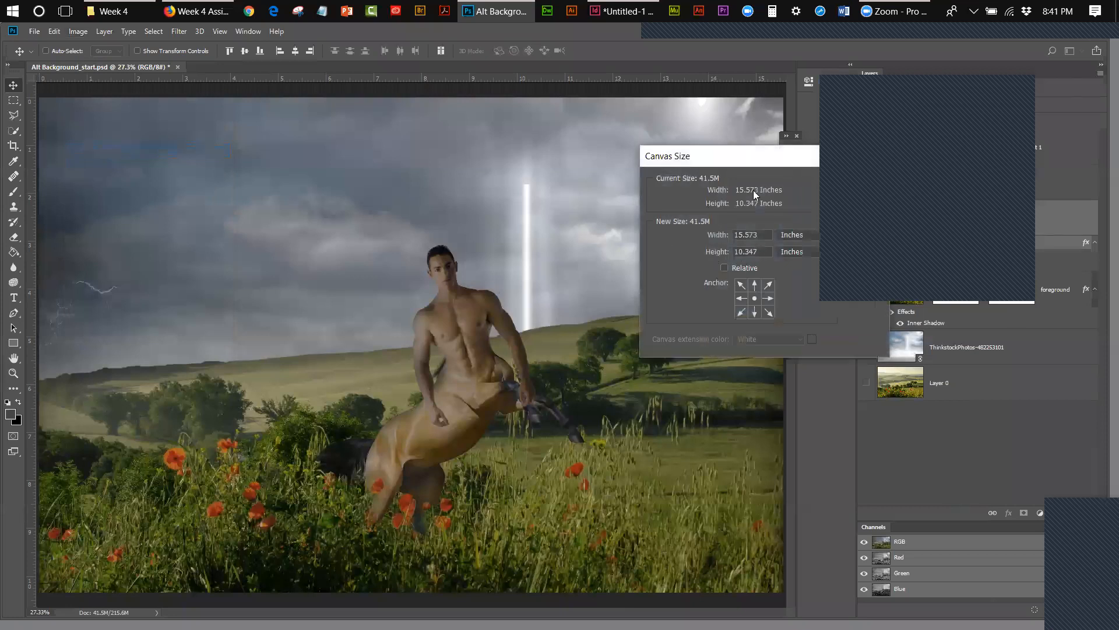
{"action": "left_click_drag", "start_coordinate": [707, 157], "coordinate": [571, 155]}
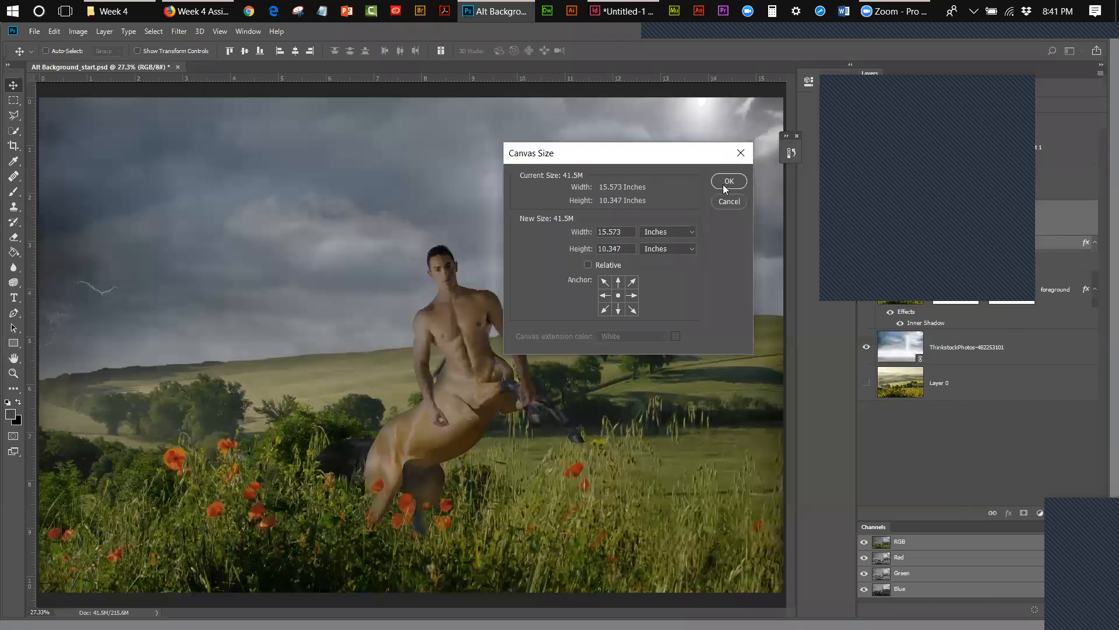
{"action": "left_click", "coordinate": [727, 202]}
{"action": "left_click", "coordinate": [727, 202]}
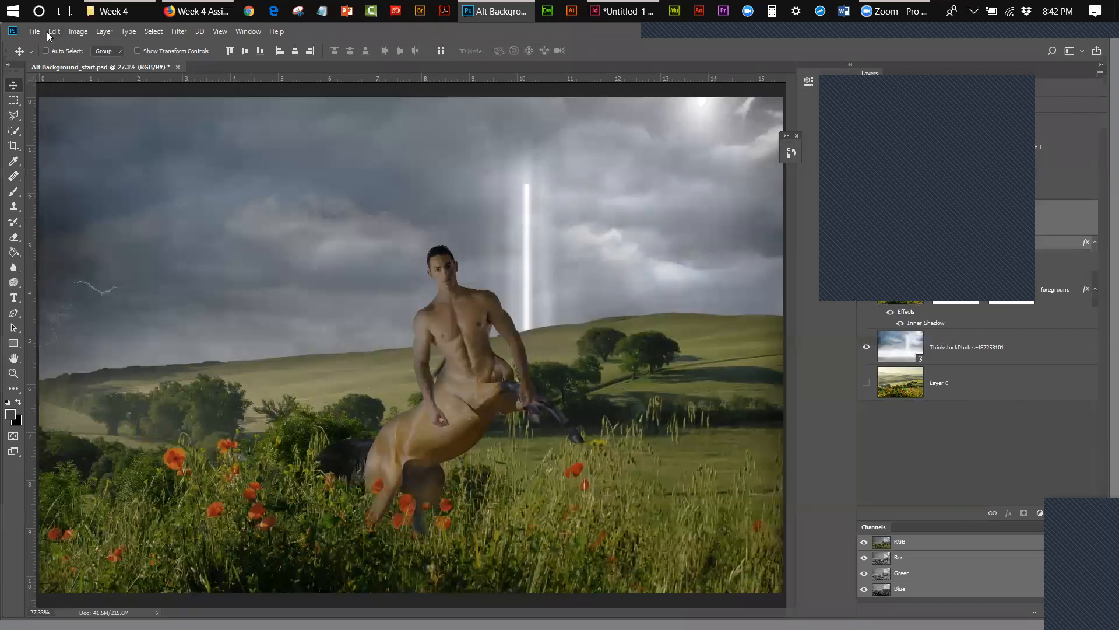
Resize the image proportionally to a height of 9.25 inches and check the new dimensions in Image Size.
{"action": "left_click", "coordinate": [71, 31]}
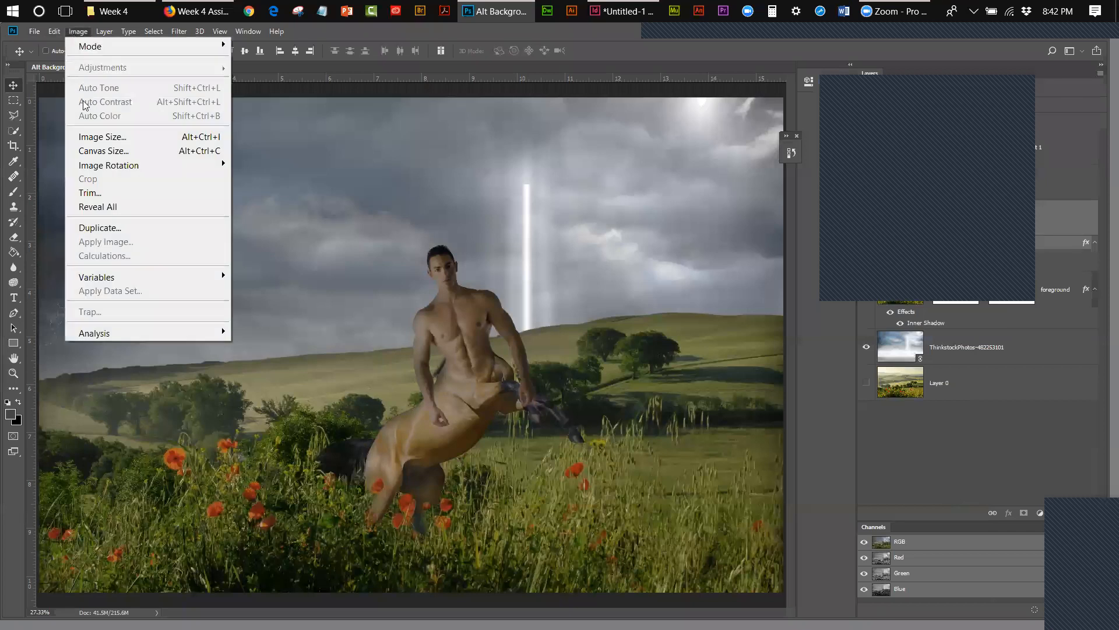
{"action": "left_click", "coordinate": [85, 136]}
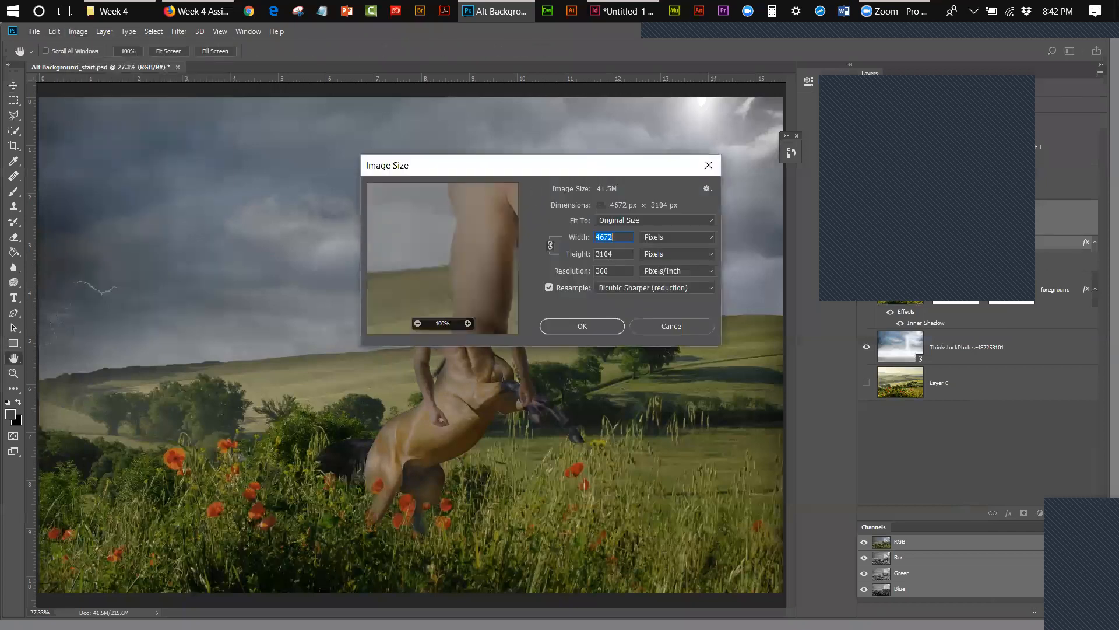
{"action": "left_click", "coordinate": [654, 254]}
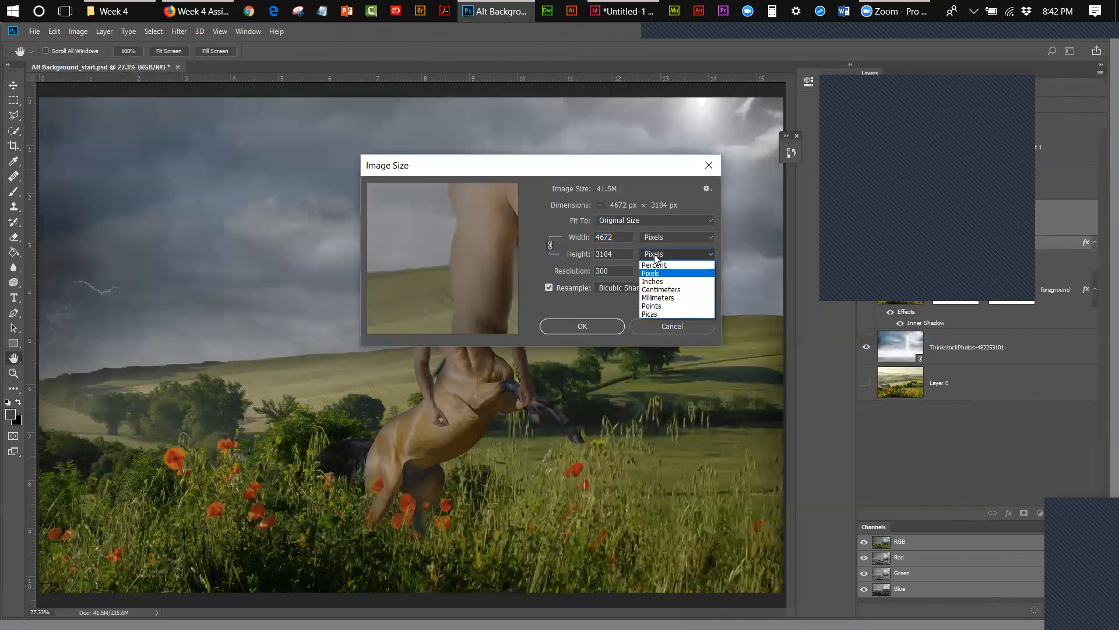
{"action": "left_click", "coordinate": [660, 283]}
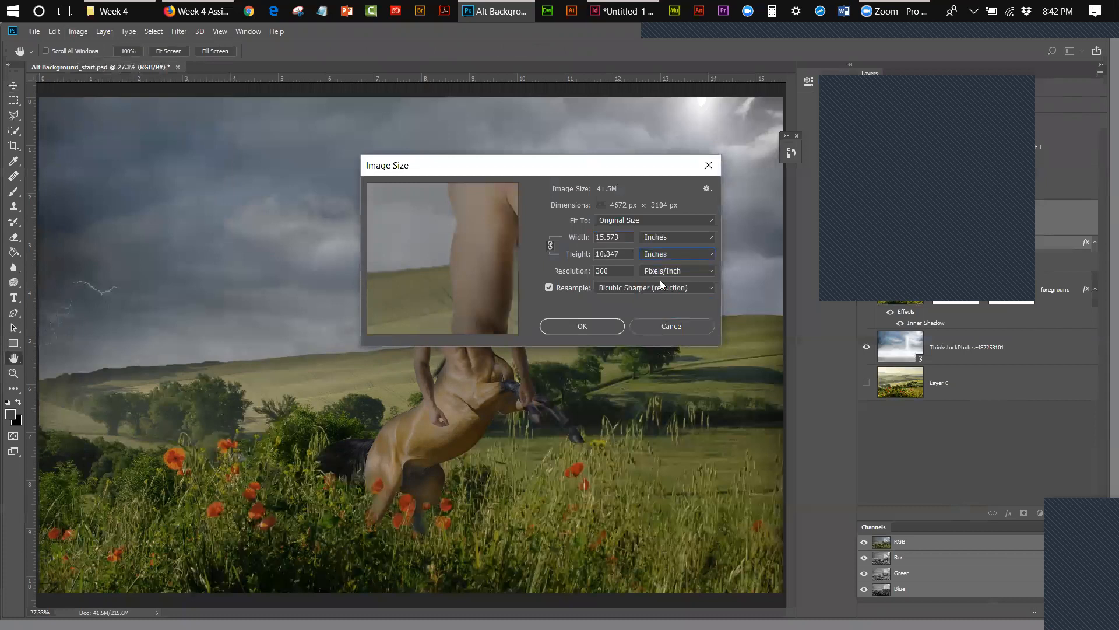
{"action": "double_click", "coordinate": [621, 254]}
{"action": "type", "text": "9"}
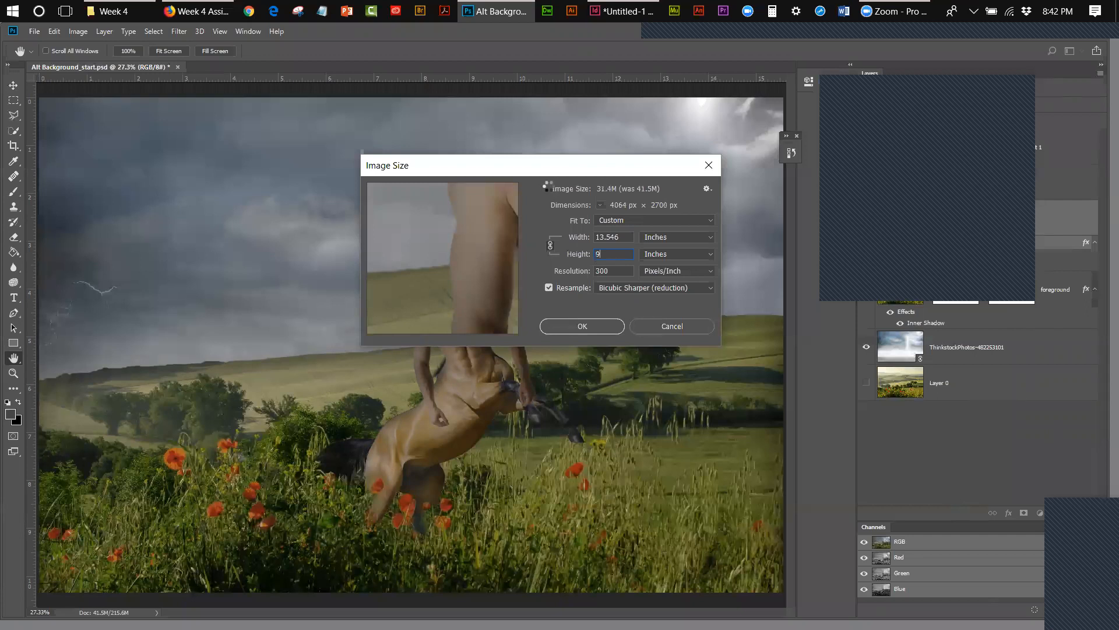
{"action": "type", "text": ".25"}
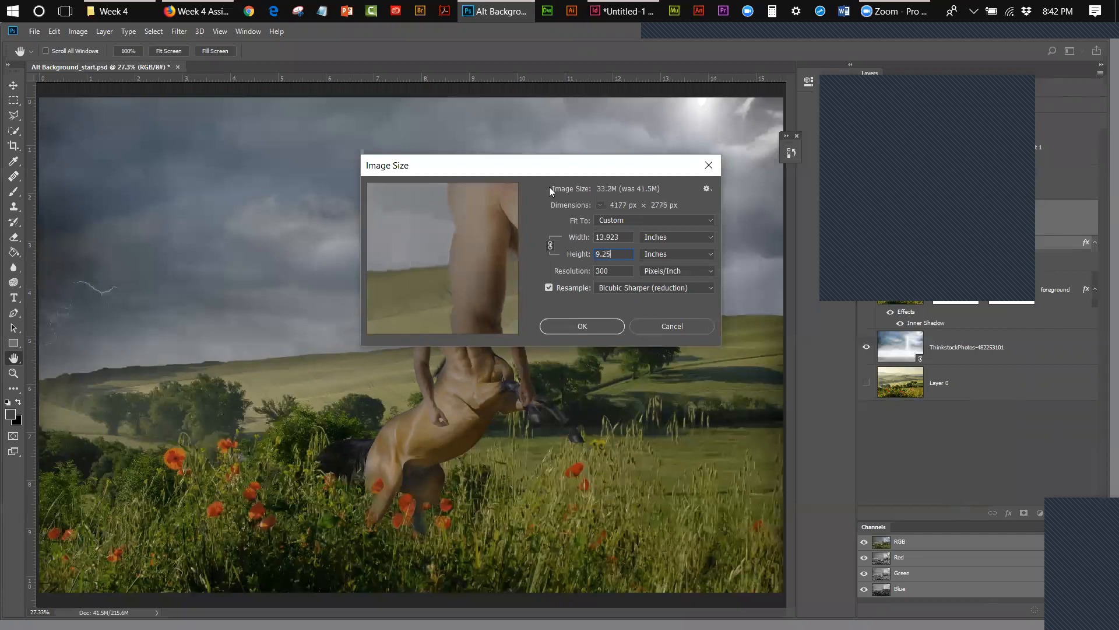
{"action": "left_click", "coordinate": [594, 324]}
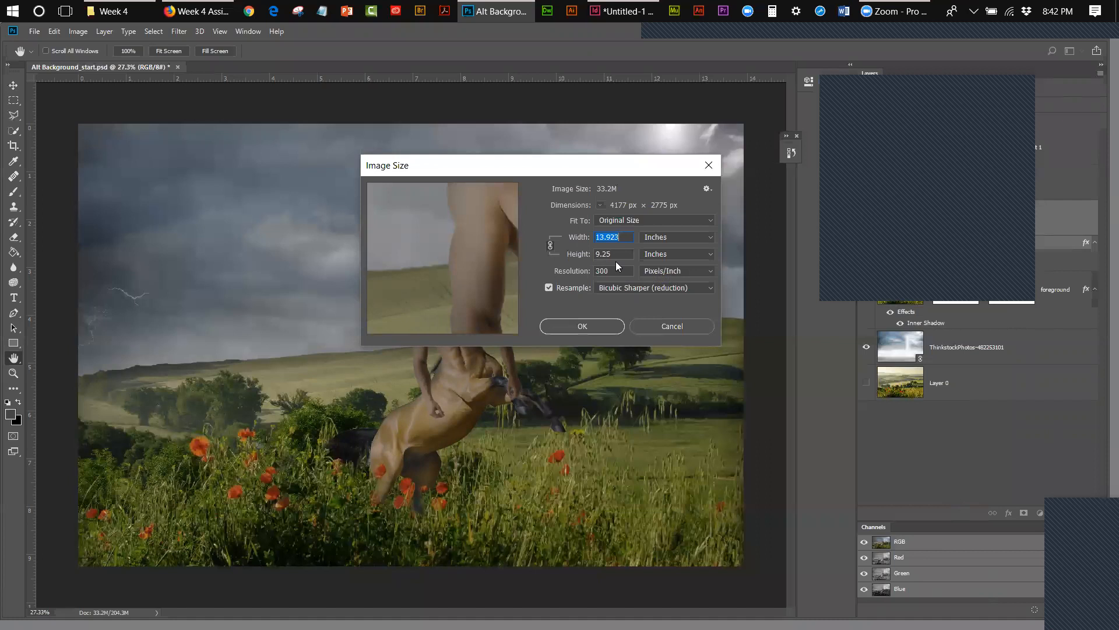
{"action": "left_click", "coordinate": [650, 326]}
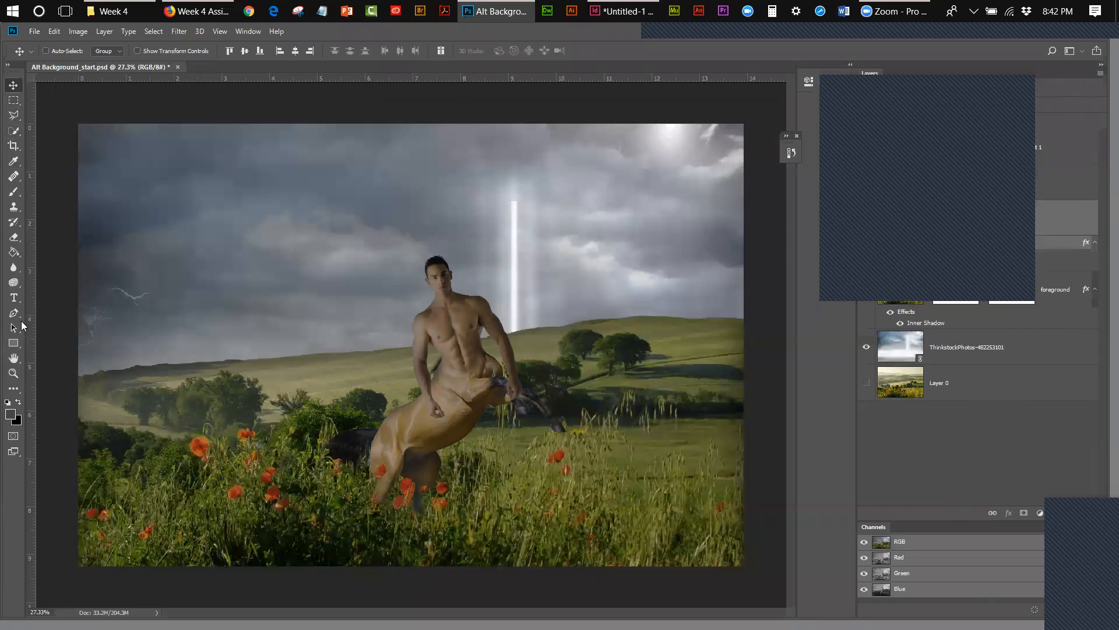
Choose the Rectangle tool and add a new empty layer above the Brightness/Contrast 1 layer.
{"action": "left_click", "coordinate": [14, 343]}
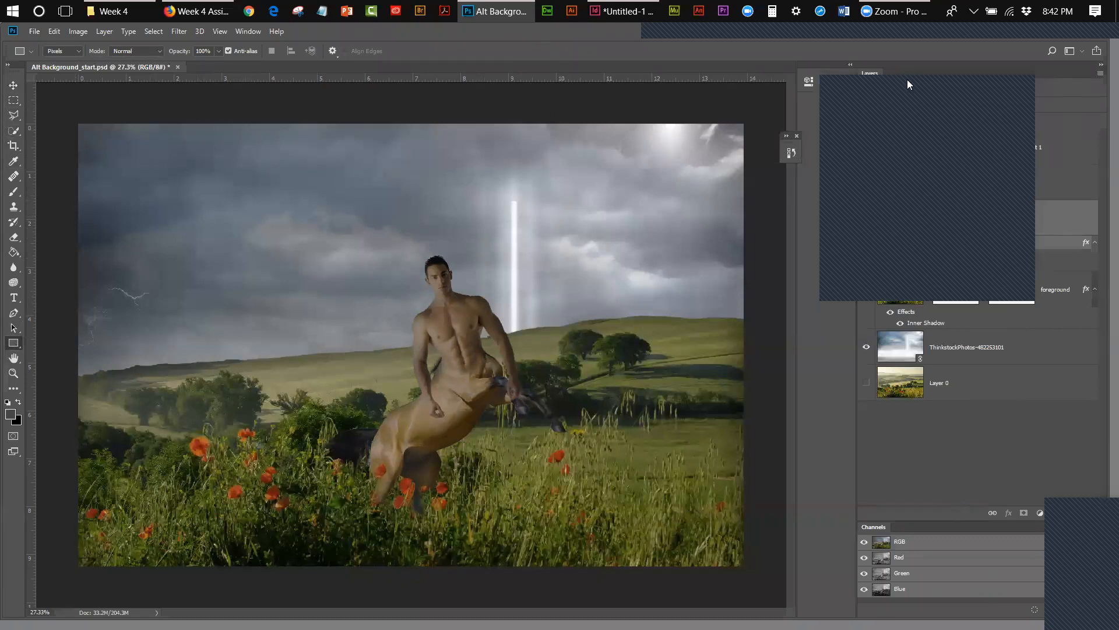
{"action": "left_click_drag", "start_coordinate": [907, 80], "coordinate": [934, 382]}
{"action": "left_click", "coordinate": [1053, 141]}
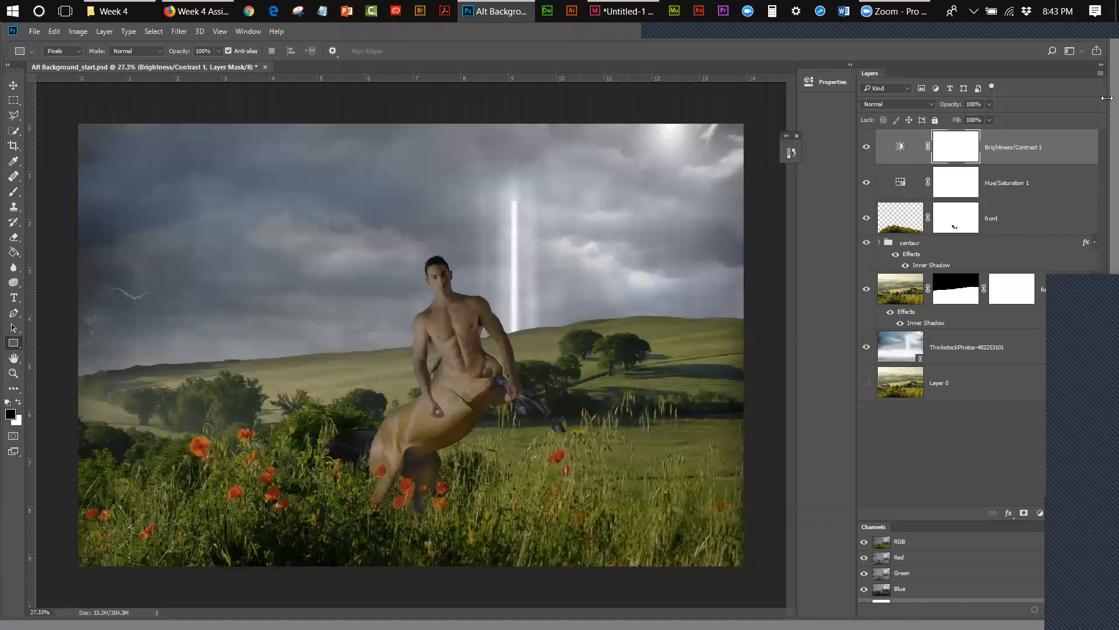
{"action": "left_click_drag", "start_coordinate": [1106, 98], "coordinate": [1033, 152]}
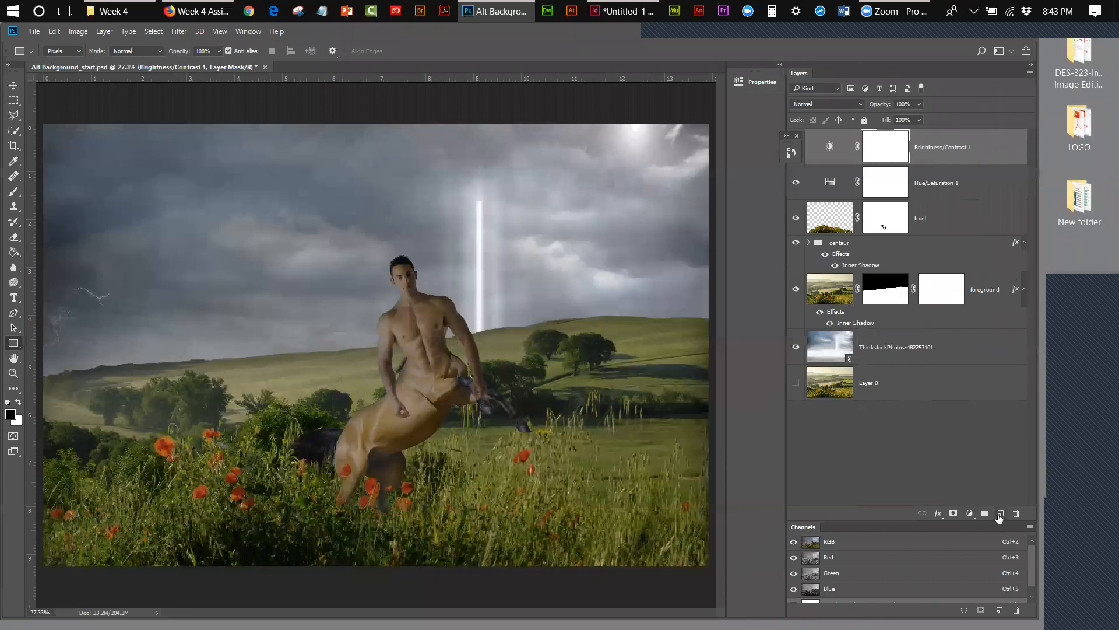
{"action": "left_click", "coordinate": [1000, 513]}
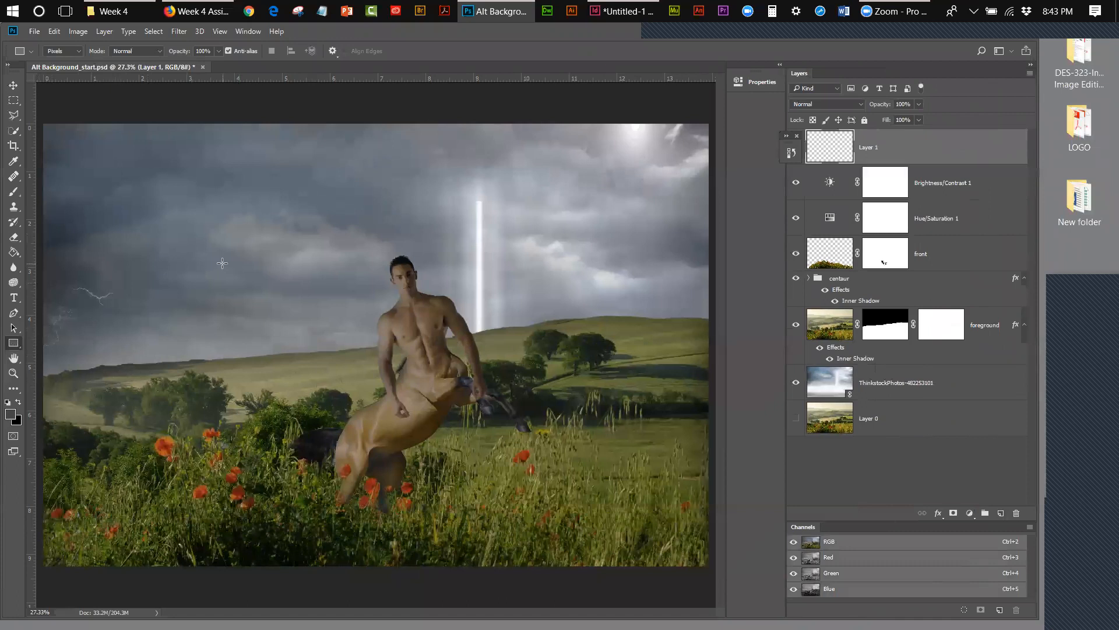
Create a rectangle 6.25 in wide and 100 px high on the new layer as a measuring bar.
{"action": "left_click", "coordinate": [257, 252]}
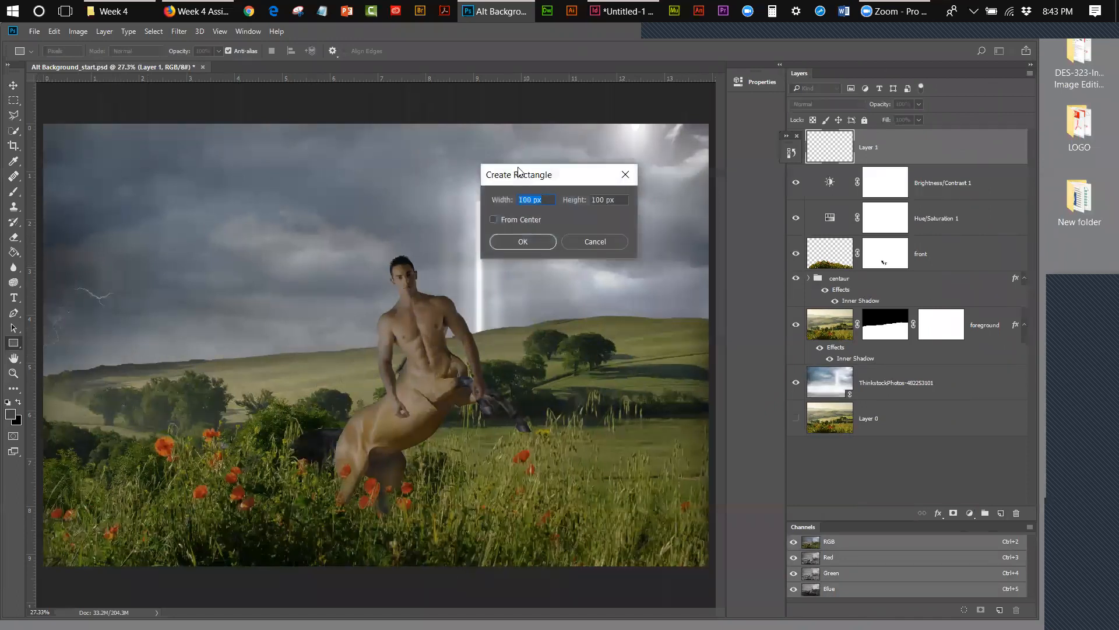
{"action": "left_click_drag", "start_coordinate": [515, 178], "coordinate": [312, 196]}
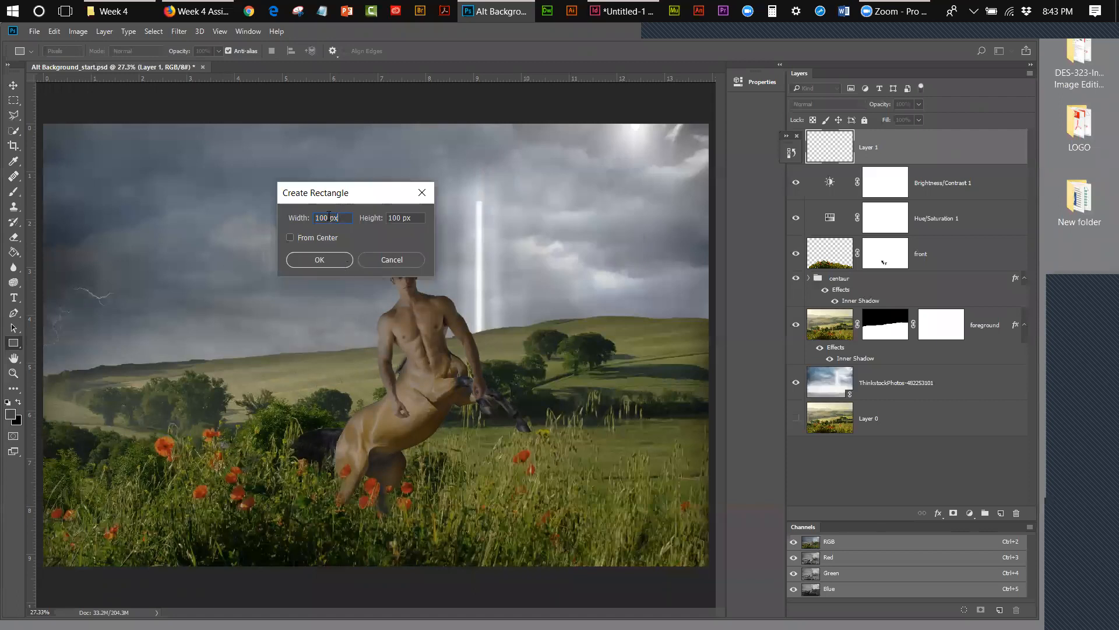
{"action": "type", "text": "6.25in"}
{"action": "left_click", "coordinate": [319, 260]}
Move the rectangle to the top edge of the image above the centaur and place vertical guides at its left and right ends.
{"action": "left_click", "coordinate": [13, 85]}
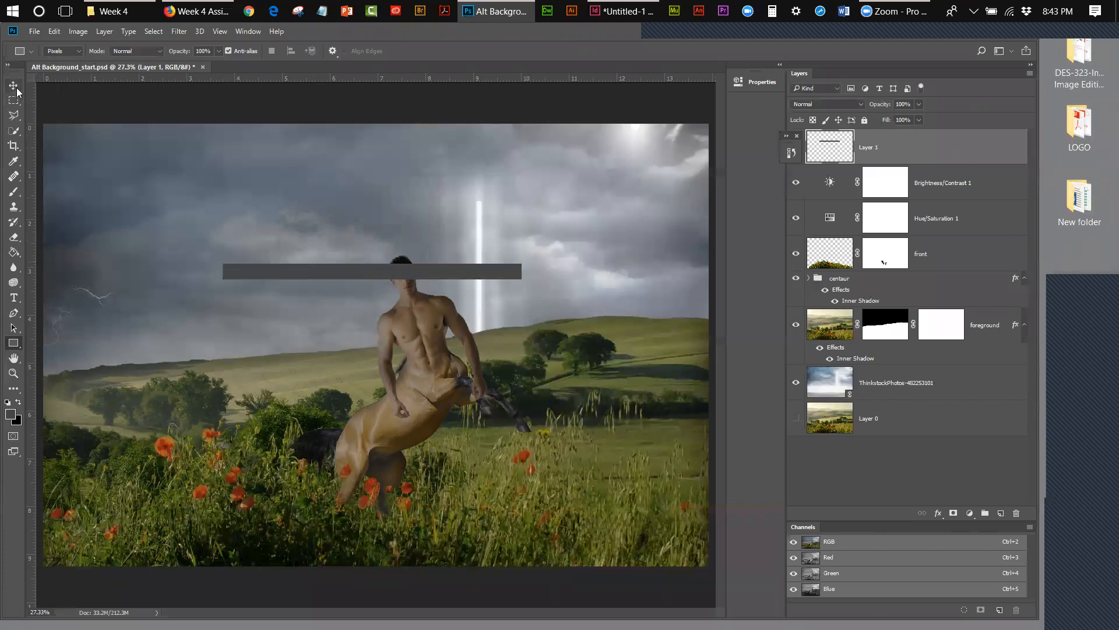
{"action": "left_click_drag", "start_coordinate": [354, 274], "coordinate": [394, 156]}
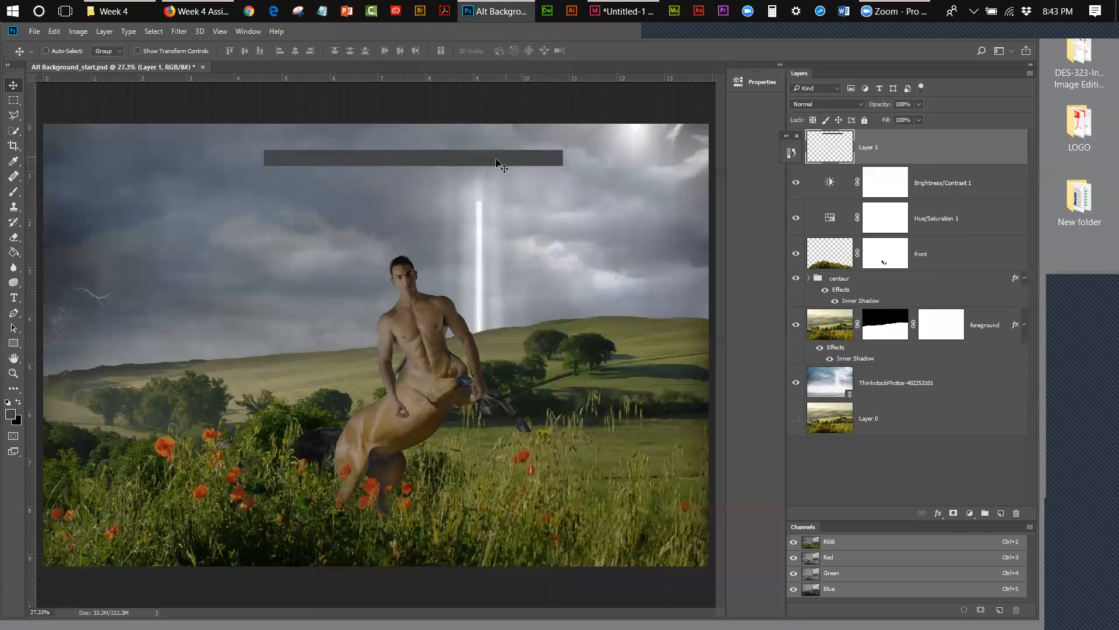
{"action": "left_click_drag", "start_coordinate": [496, 160], "coordinate": [497, 132]}
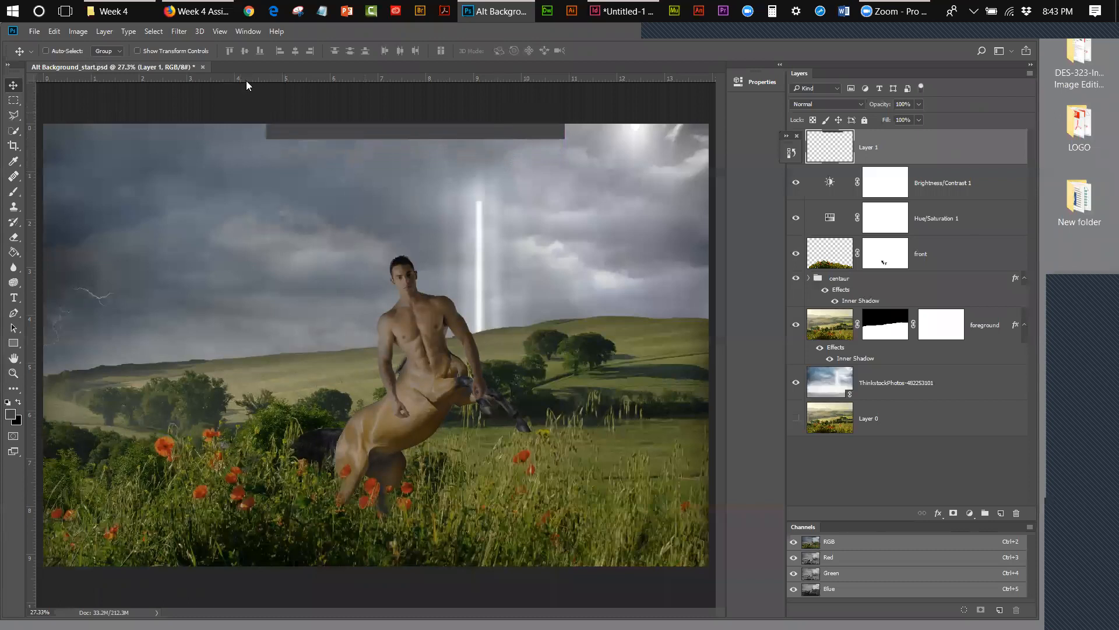
{"action": "left_click_drag", "start_coordinate": [32, 188], "coordinate": [266, 209]}
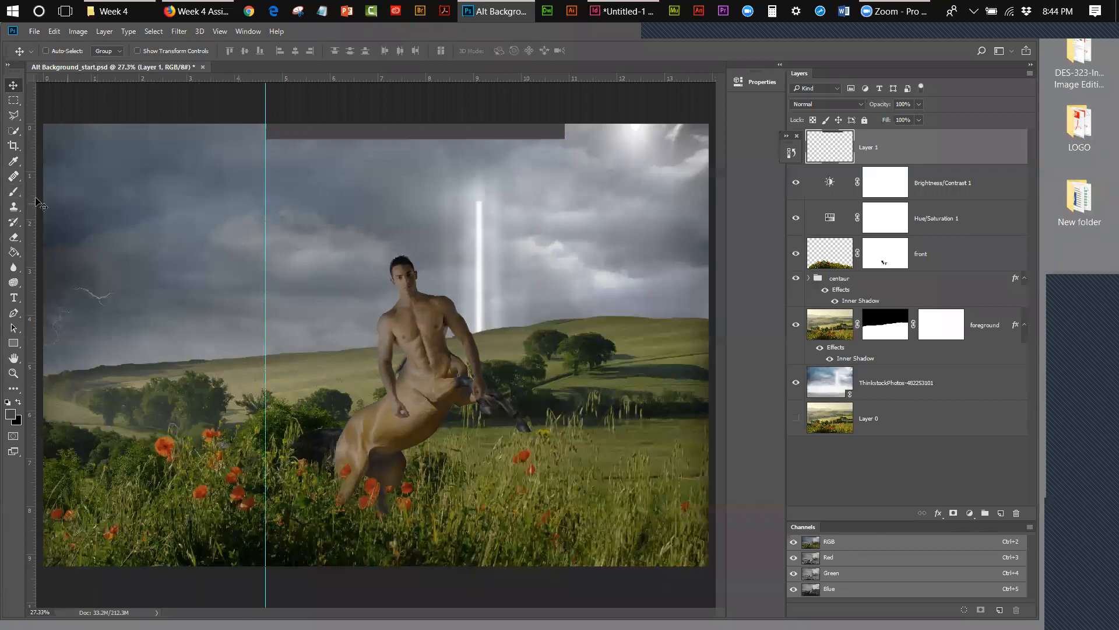
{"action": "left_click_drag", "start_coordinate": [32, 196], "coordinate": [565, 223]}
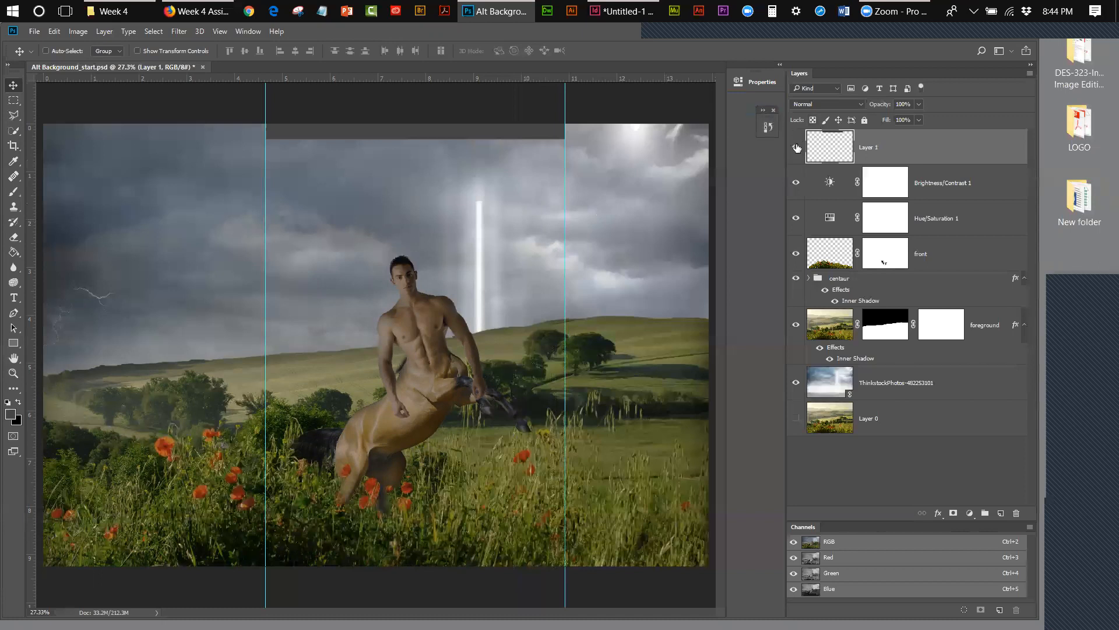
Hide the Layer 1 measuring bar and check the document's dimensions in Image Size.
{"action": "left_click", "coordinate": [796, 147]}
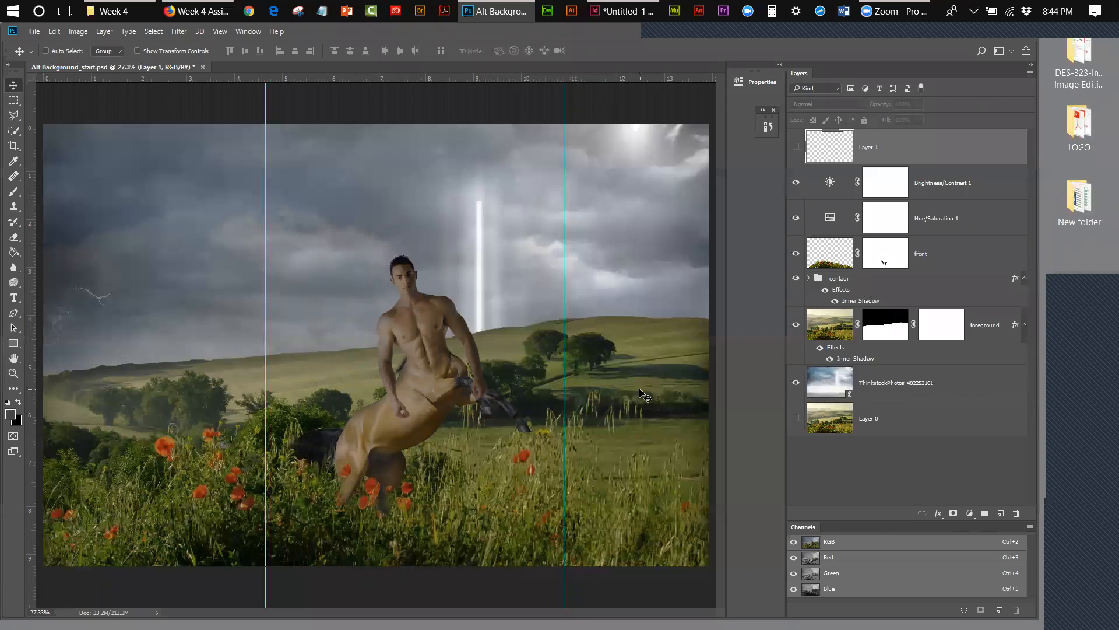
{"action": "left_click", "coordinate": [78, 31]}
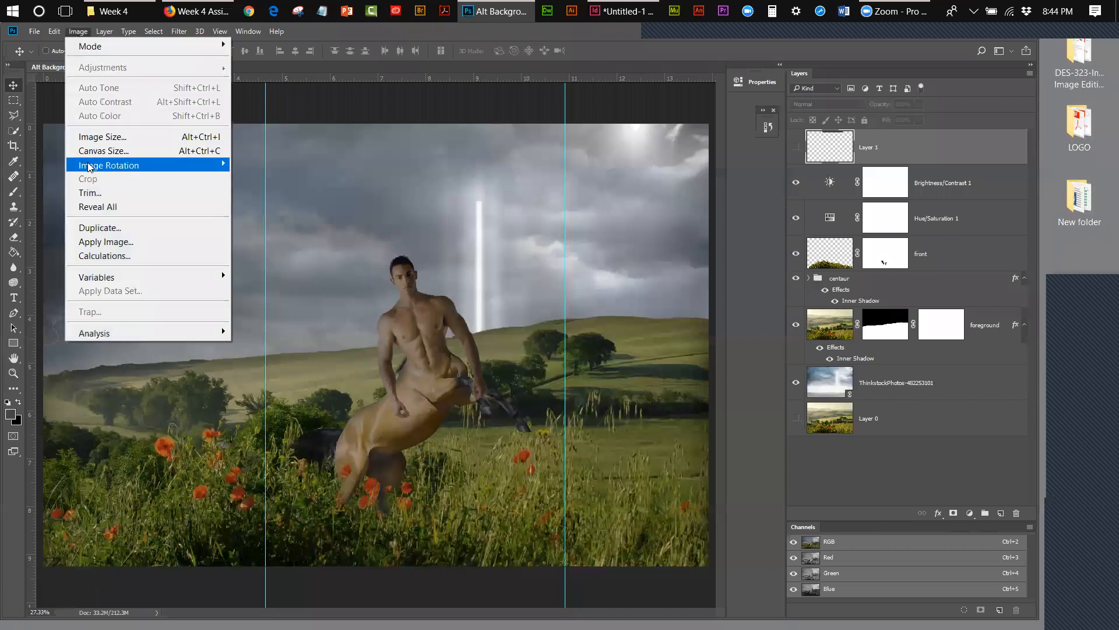
{"action": "left_click", "coordinate": [96, 137]}
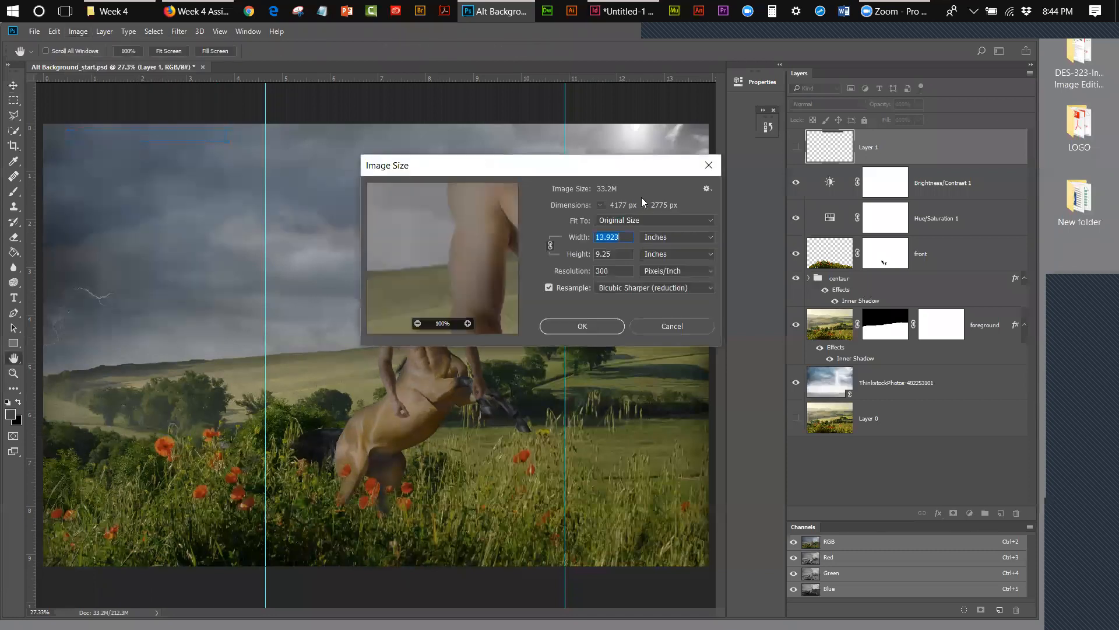
{"action": "left_click", "coordinate": [674, 327]}
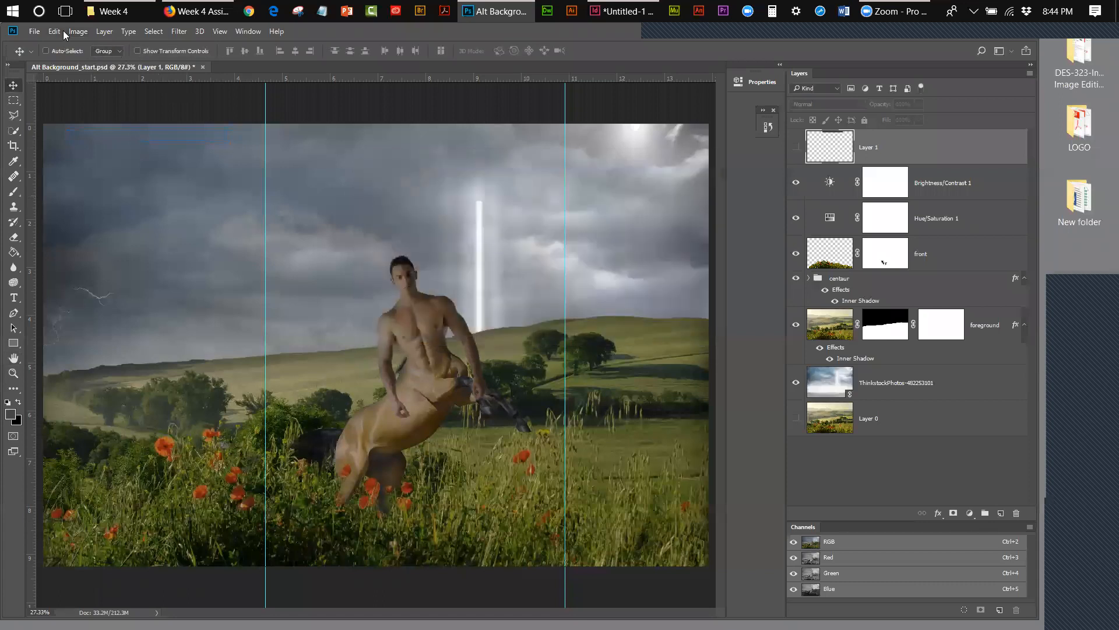
Review the current canvas dimensions and anchor options in Canvas Size, leaving them as they are.
{"action": "left_click", "coordinate": [77, 32]}
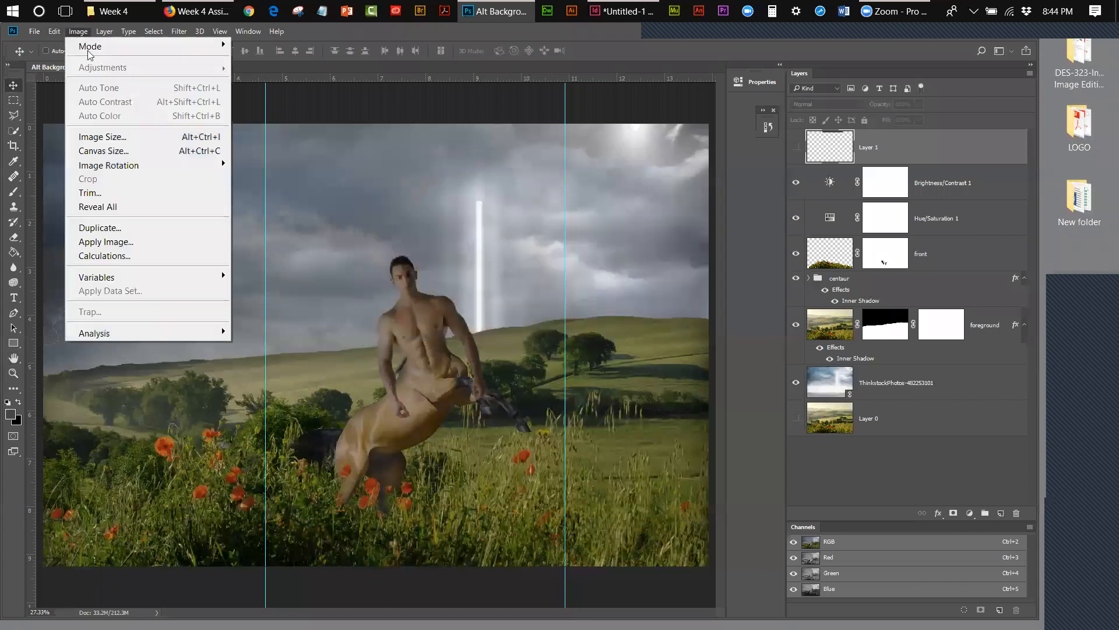
{"action": "left_click", "coordinate": [107, 152]}
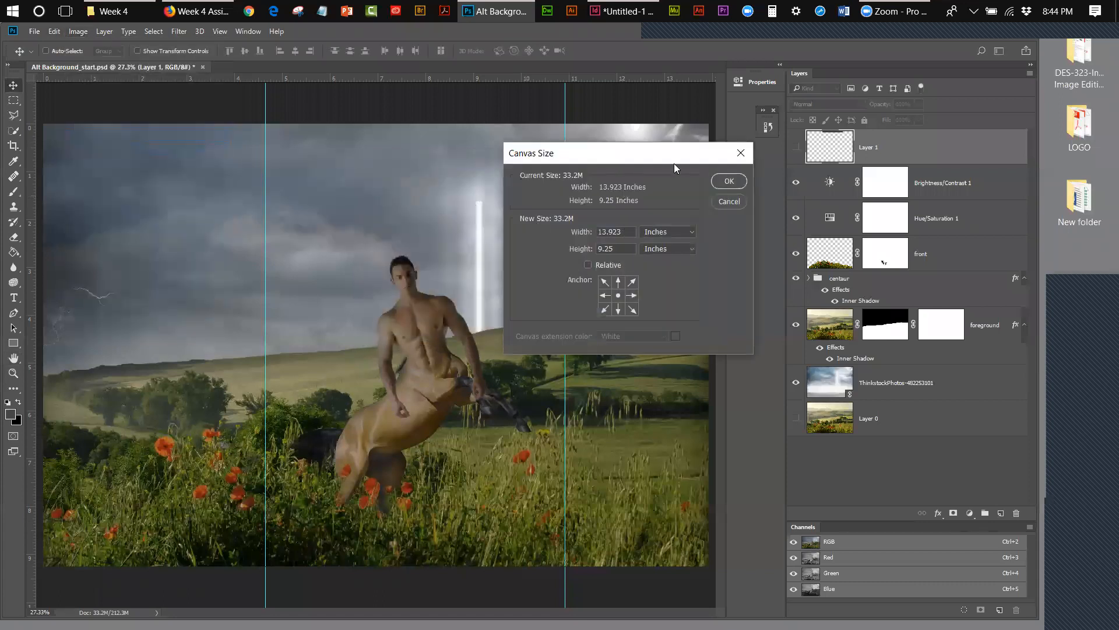
{"action": "left_click_drag", "start_coordinate": [674, 164], "coordinate": [876, 173]}
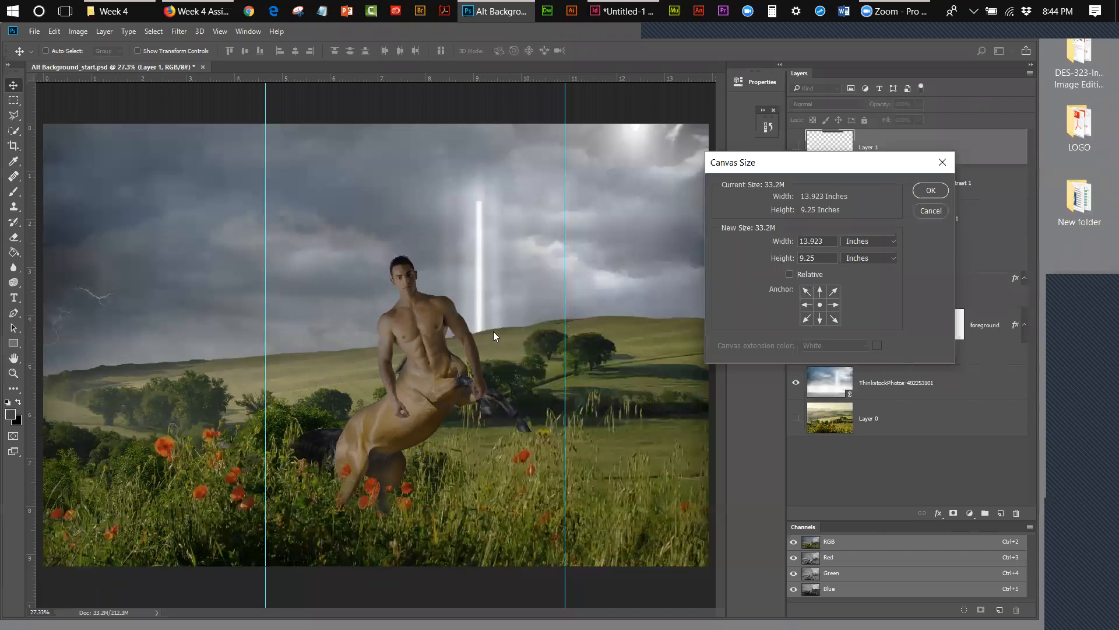
{"action": "left_click", "coordinate": [942, 163]}
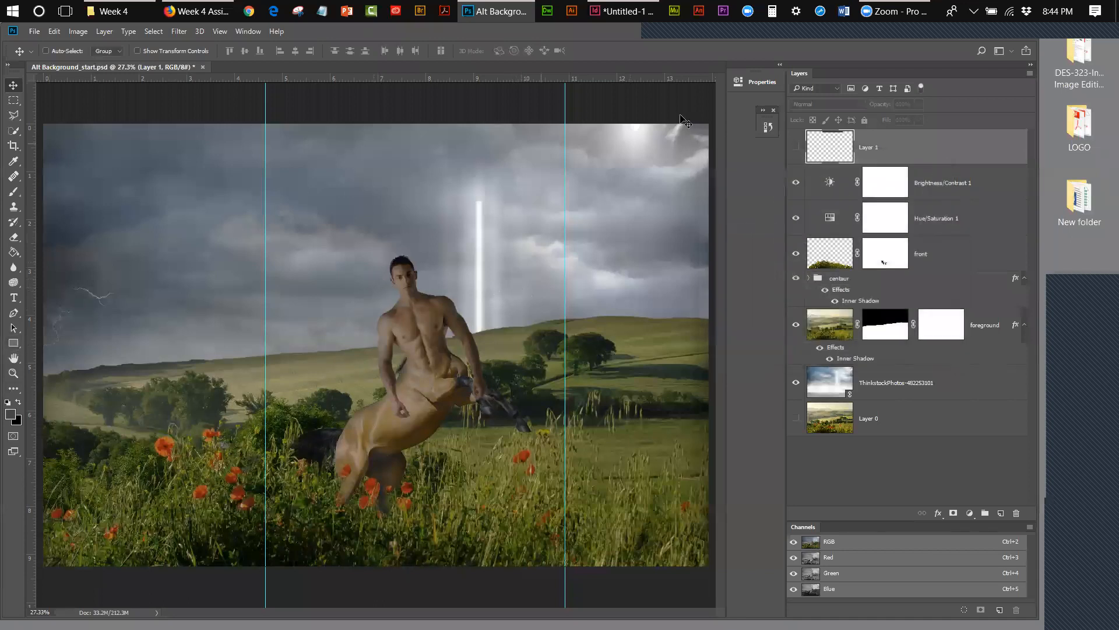
Shift the centaur group and the front layer together slightly left between the guides, leaving the Layer 1 measuring bar hidden.
{"action": "left_click", "coordinate": [796, 146]}
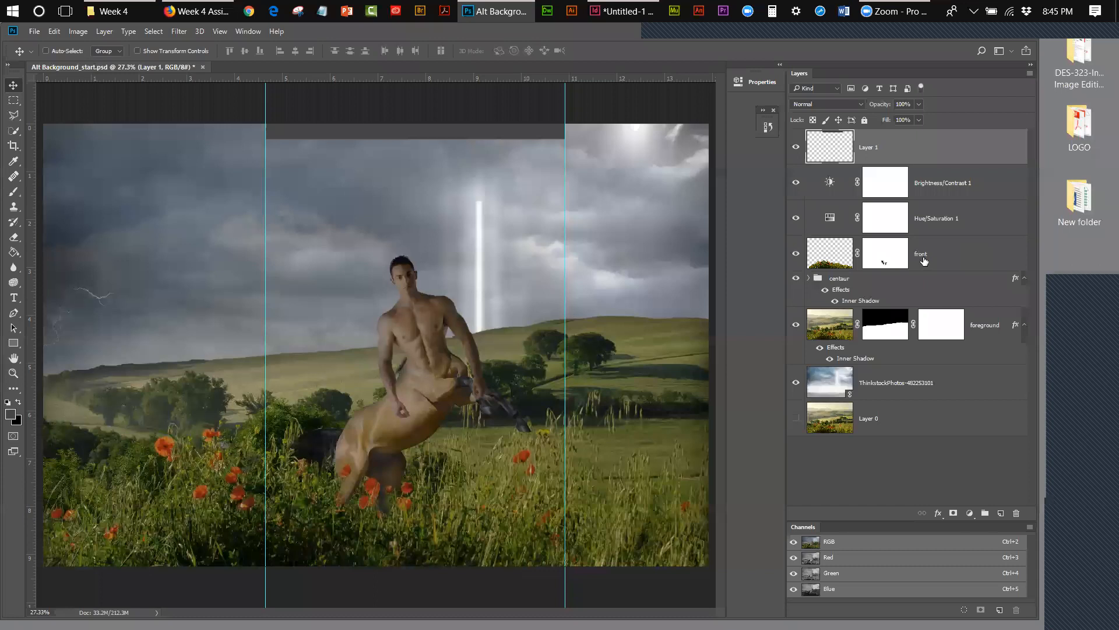
{"action": "left_click", "coordinate": [904, 280]}
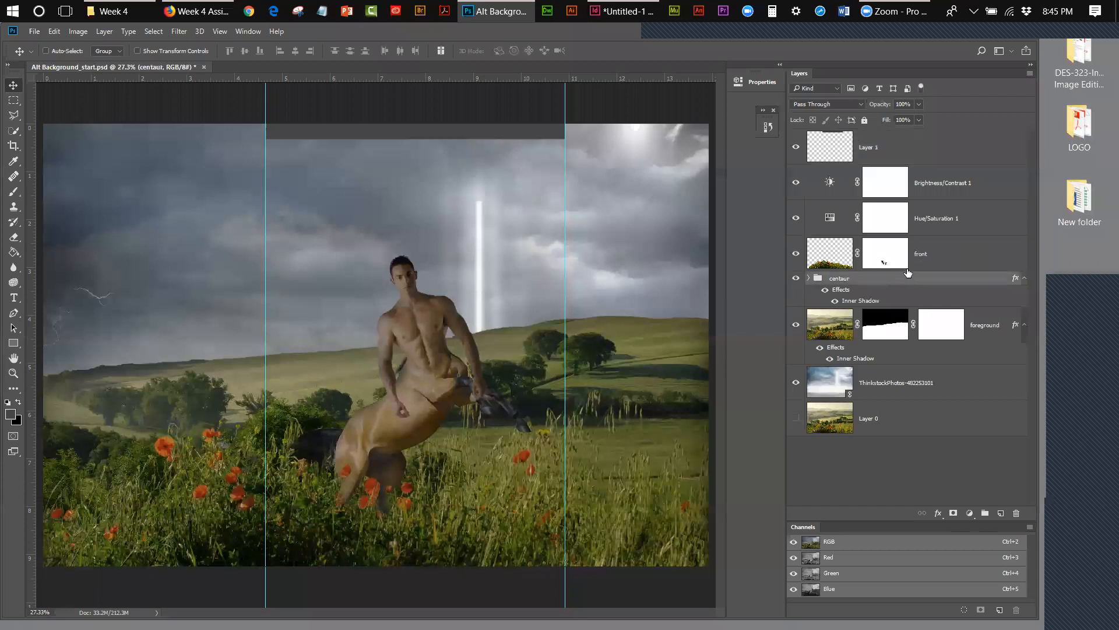
{"action": "left_click", "coordinate": [950, 246]}
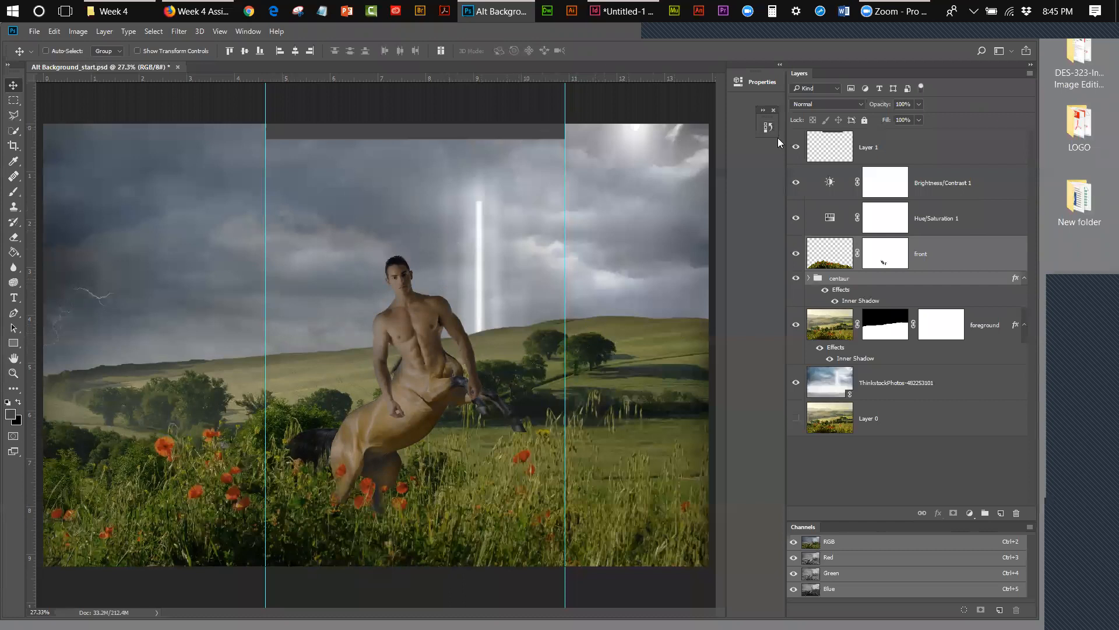
{"action": "left_click", "coordinate": [799, 148]}
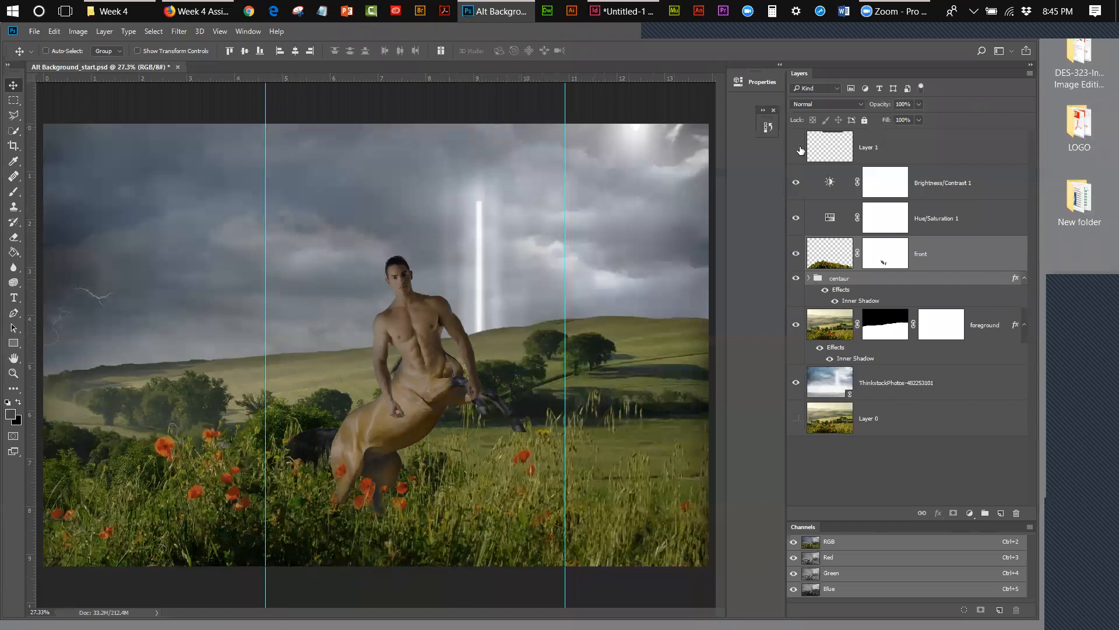
Open the CentaurMasthead file from the Week 3 folder.
{"action": "left_click", "coordinate": [34, 32]}
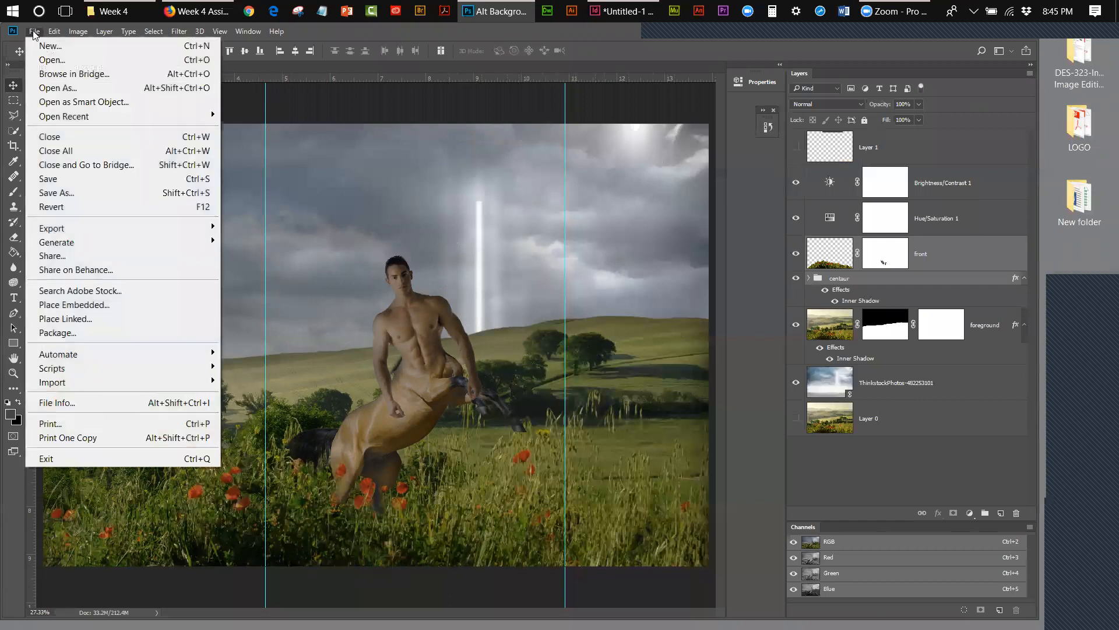
{"action": "left_click", "coordinate": [39, 60]}
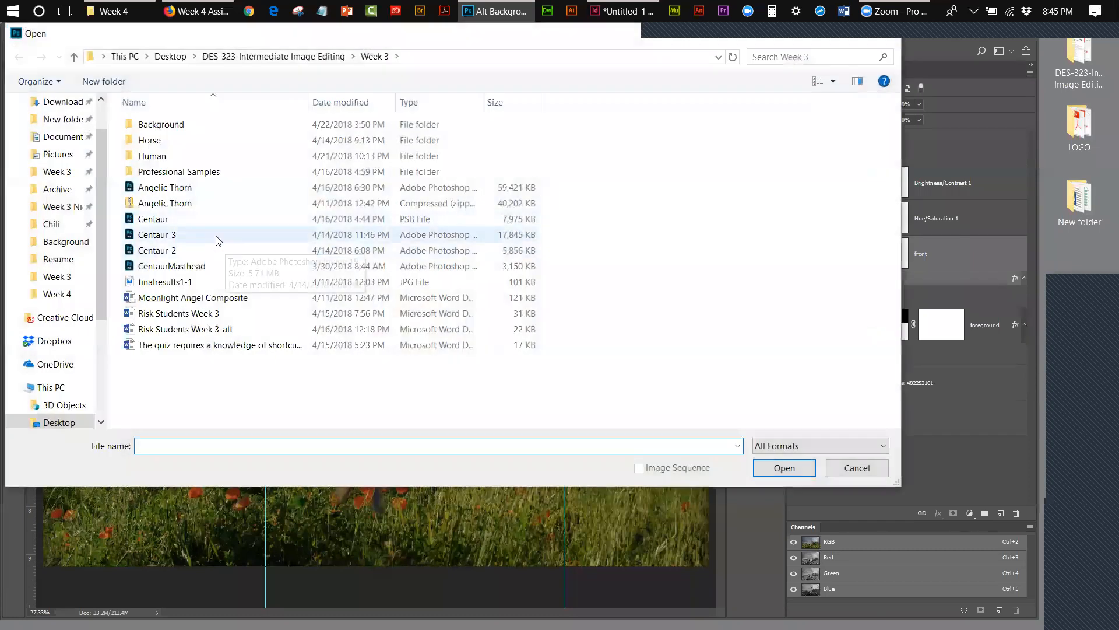
{"action": "left_click", "coordinate": [184, 267]}
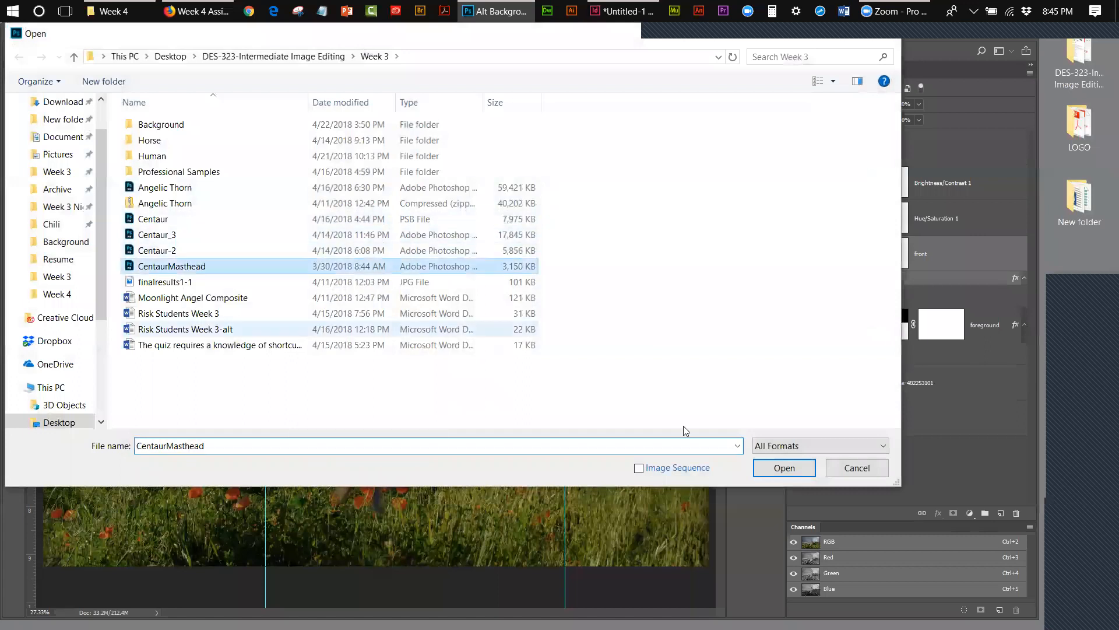
{"action": "left_click", "coordinate": [787, 470]}
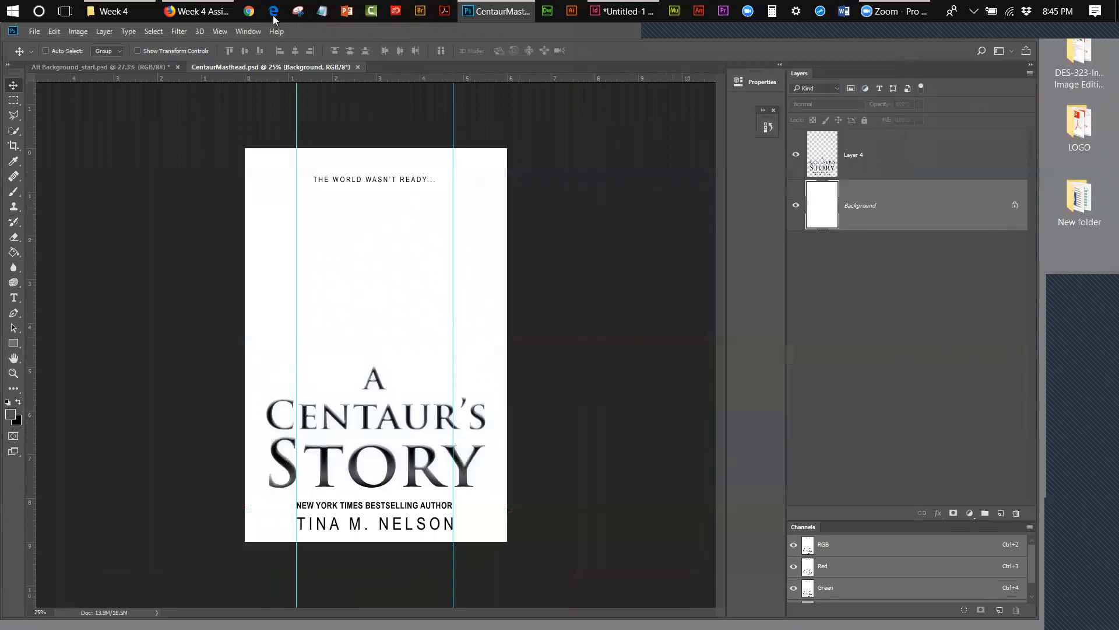
Arrange the two open documents side by side vertically and widen the centaur image's pane so both guides fit in view.
{"action": "left_click", "coordinate": [248, 31]}
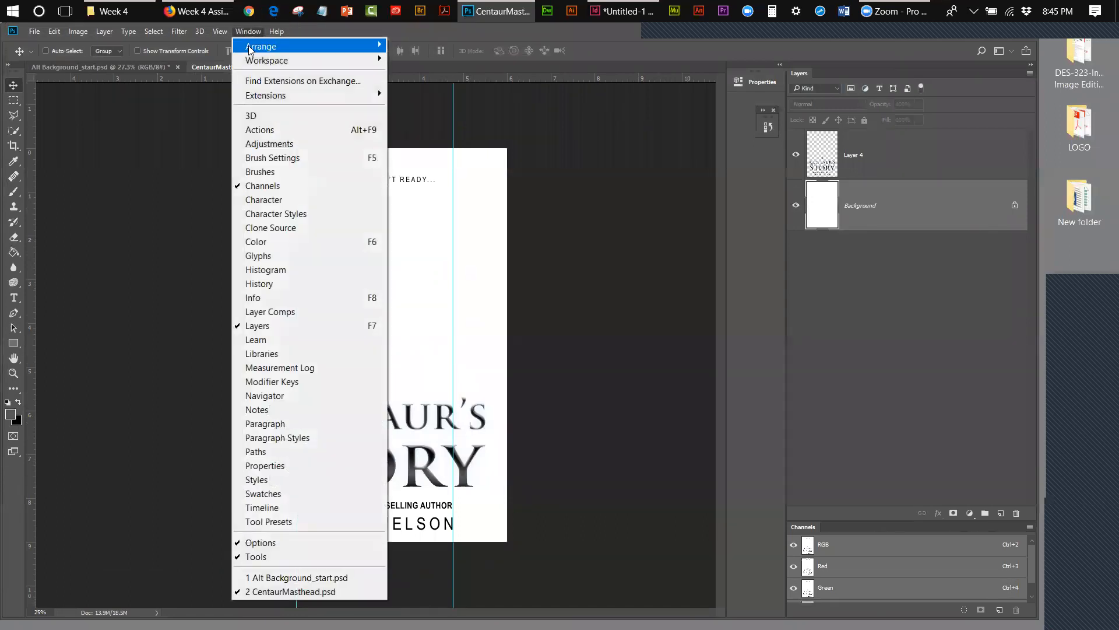
{"action": "mouse_move", "coordinate": [248, 46]}
{"action": "left_click", "coordinate": [418, 45]}
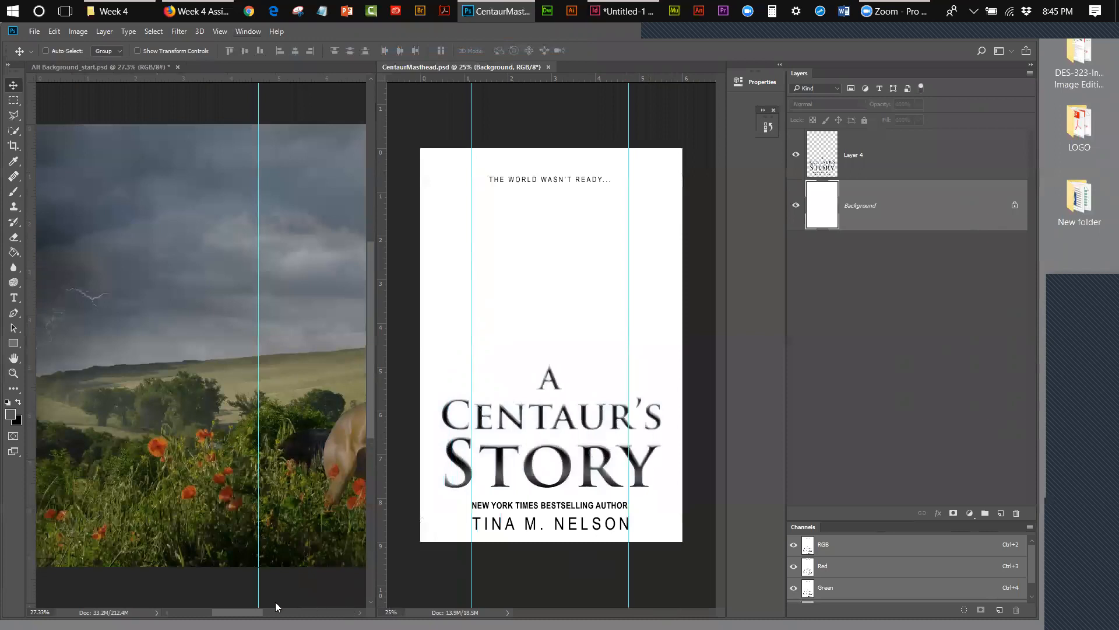
{"action": "left_click_drag", "start_coordinate": [238, 613], "coordinate": [235, 612]}
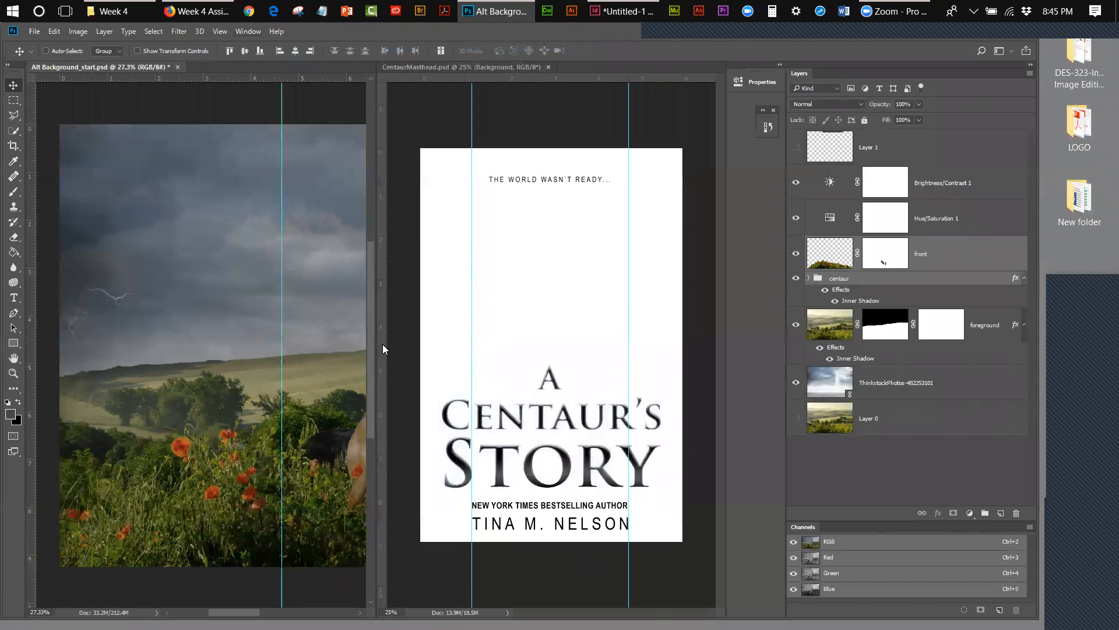
{"action": "left_click_drag", "start_coordinate": [376, 325], "coordinate": [449, 323]}
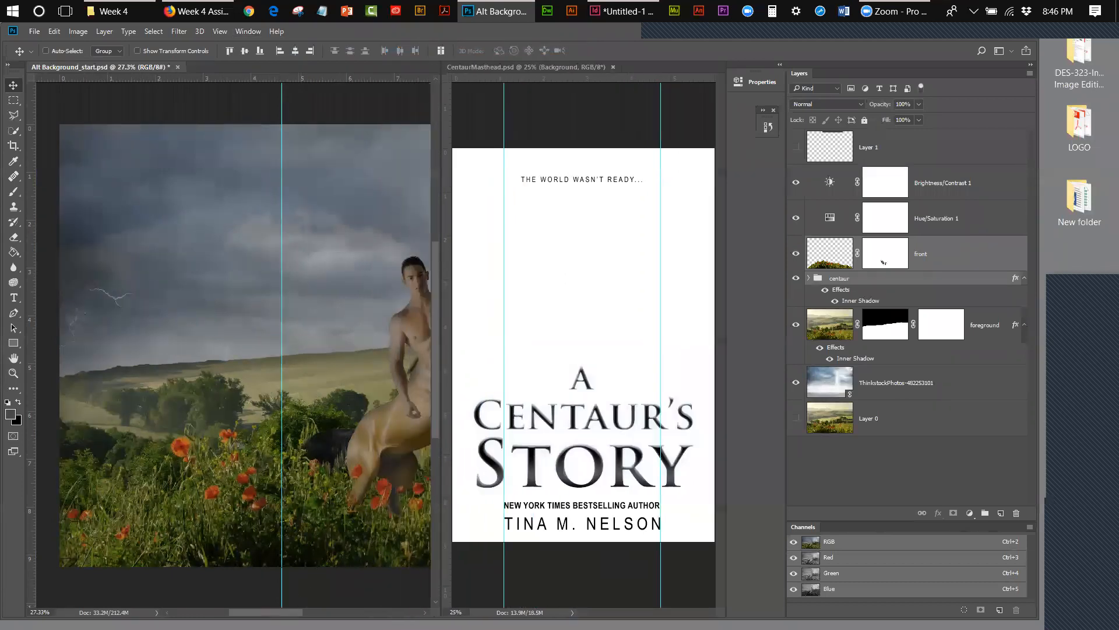
{"action": "left_click_drag", "start_coordinate": [277, 611], "coordinate": [313, 610]}
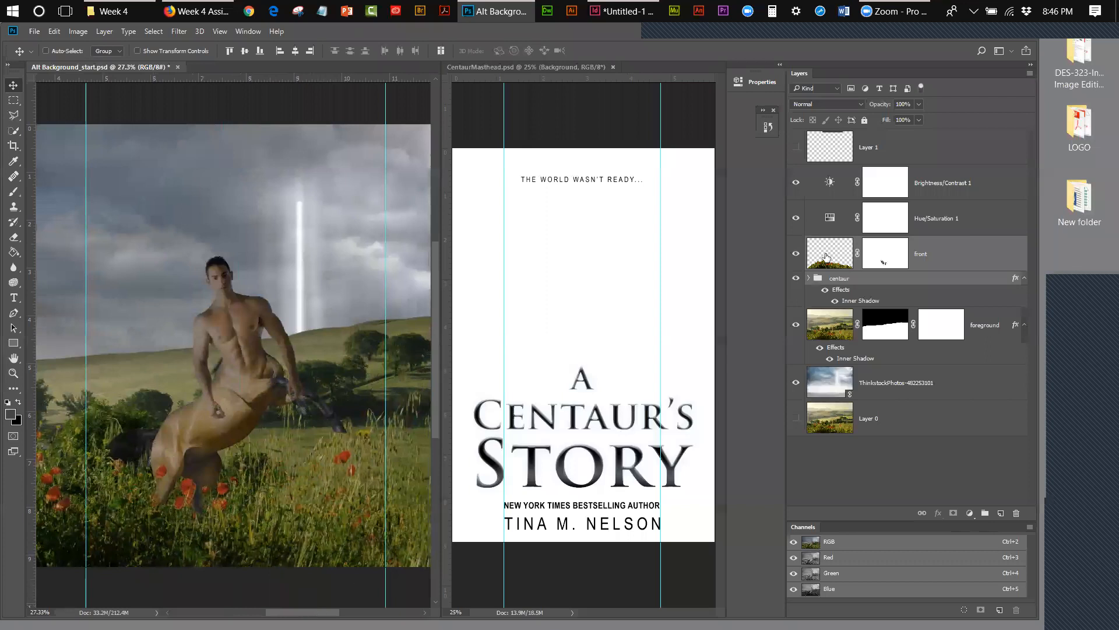
Copy the masthead's Layer 4 text into the centaur image above the front layer and shift it right to center it between the guides.
{"action": "left_click", "coordinate": [606, 120]}
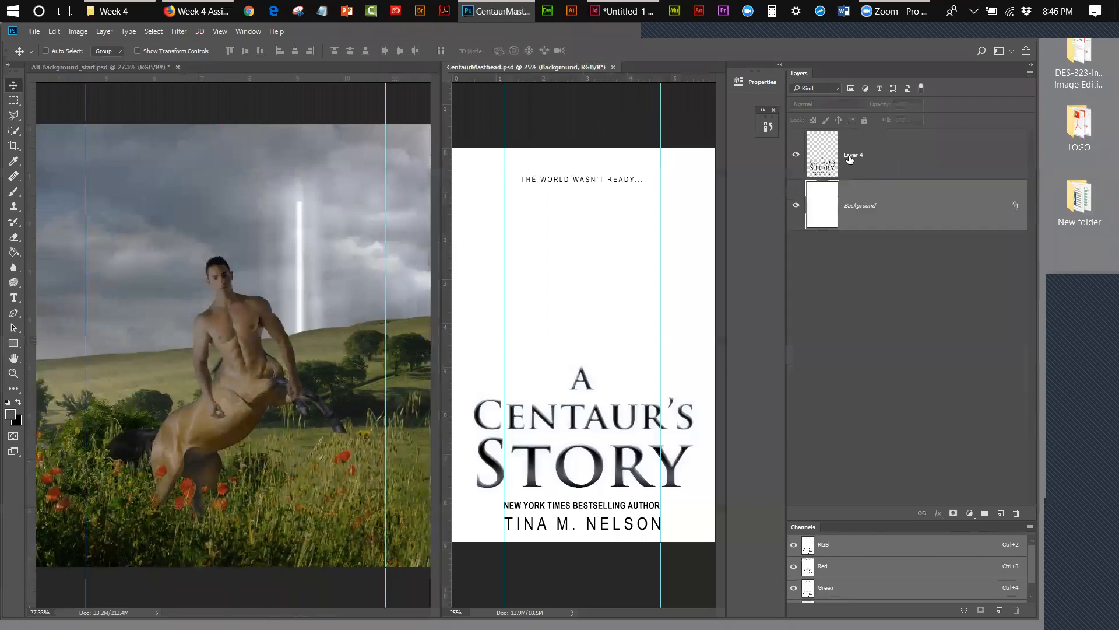
{"action": "left_click_drag", "start_coordinate": [850, 158], "coordinate": [192, 233]}
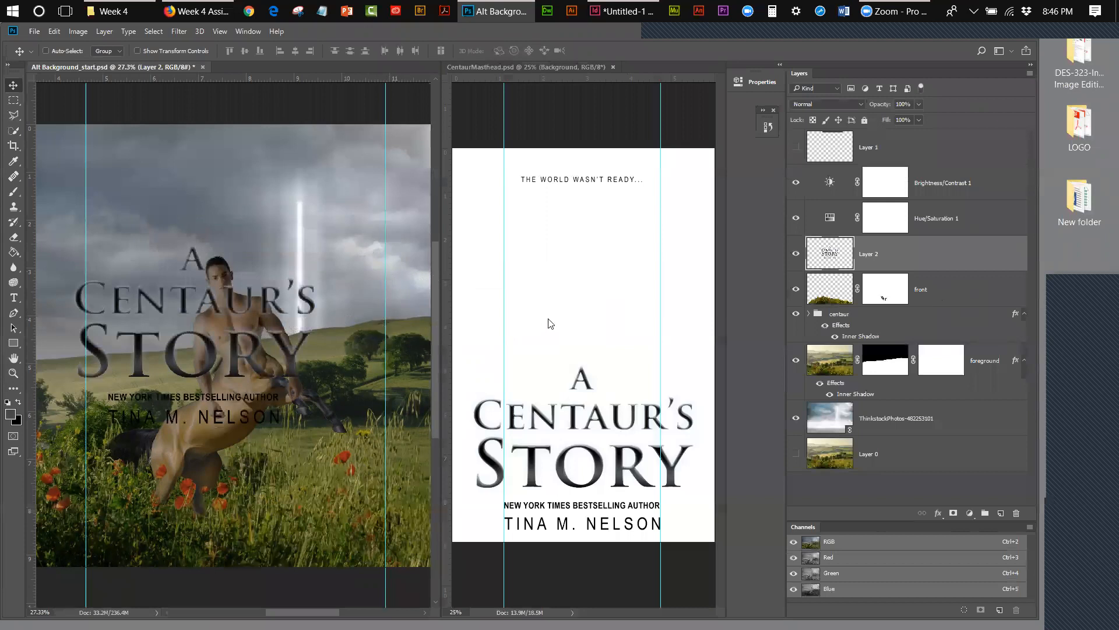
{"action": "key", "text": "shift+Right"}
{"action": "key", "text": "shift+Right"}
{"action": "key", "text": "shift+Right"}
{"action": "key", "text": "shift+Right"}
{"action": "key", "text": "shift+Right"}
{"action": "key", "text": "shift+Right"}
{"action": "key", "text": "shift+Right"}
{"action": "key", "text": "shift+Right"}
{"action": "key", "text": "shift+Right"}
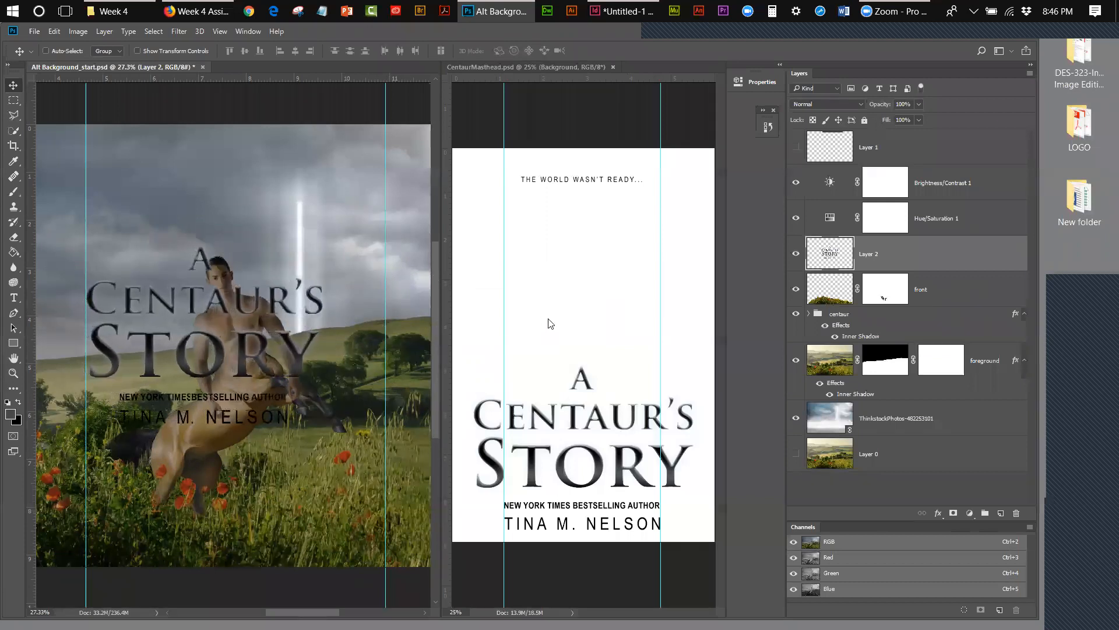
{"action": "key", "text": "shift+Right"}
{"action": "key", "text": "shift+Right"}
{"action": "key", "text": "shift+Right"}
{"action": "key", "text": "shift+Right"}
{"action": "key", "text": "shift+Right"}
{"action": "key", "text": "shift+Right"}
{"action": "key", "text": "shift+Right"}
{"action": "key", "text": "shift+Right"}
{"action": "key", "text": "shift+Right"}
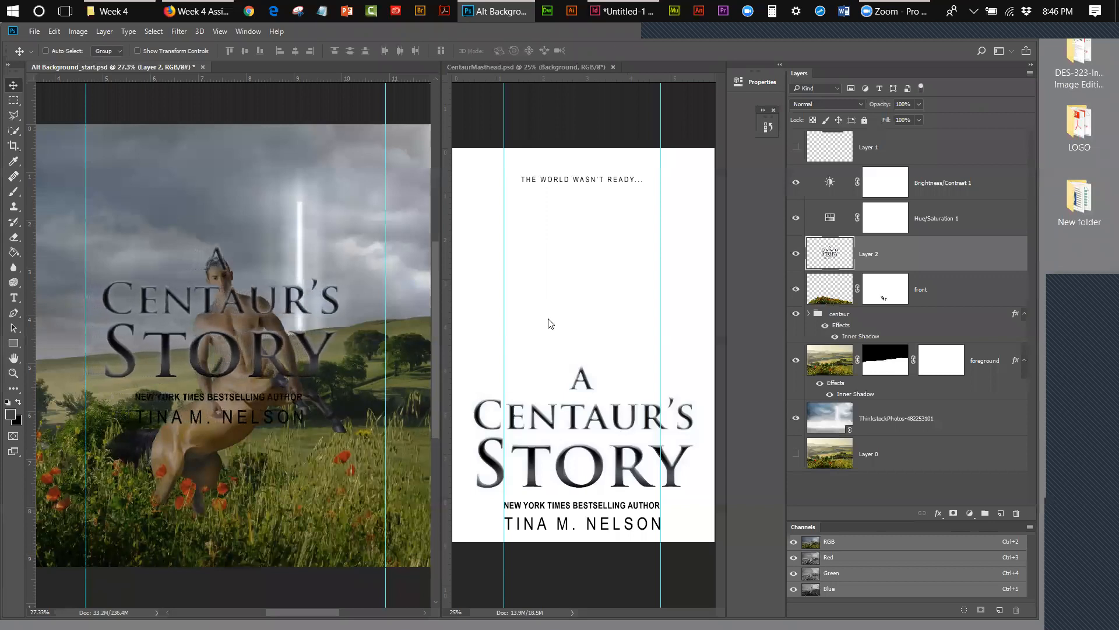
{"action": "key", "text": "shift+Right"}
{"action": "key", "text": "shift+Right"}
{"action": "key", "text": "shift+Right"}
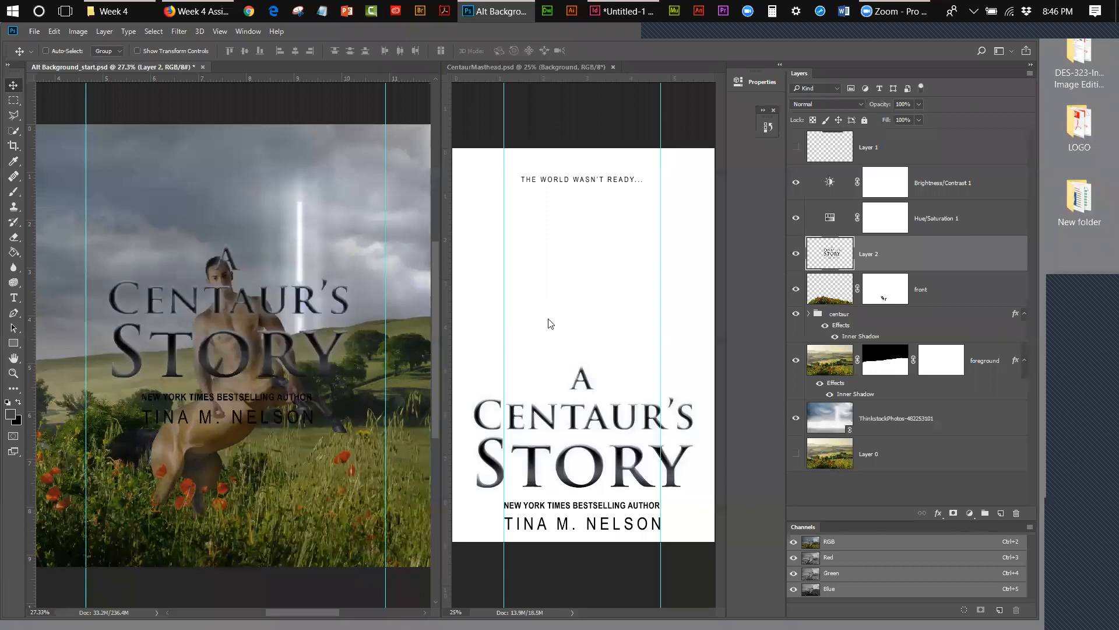
{"action": "key", "text": "shift+Right"}
{"action": "key", "text": "shift+Right"}
{"action": "key", "text": "shift+Right"}
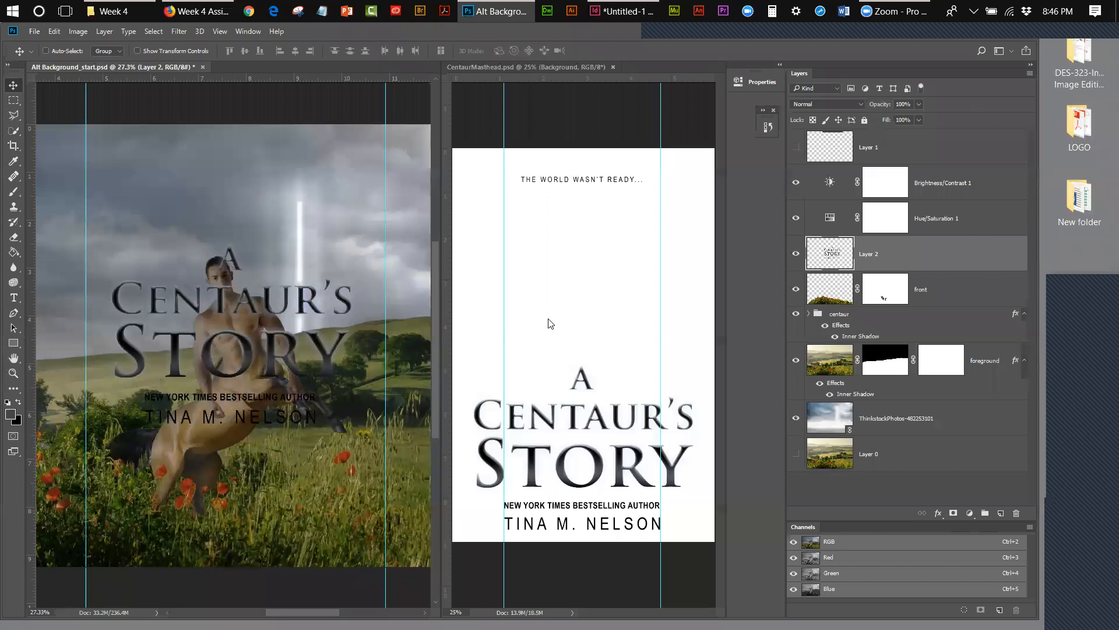
{"action": "key", "text": "shift+Right"}
{"action": "key", "text": "shift+Right"}
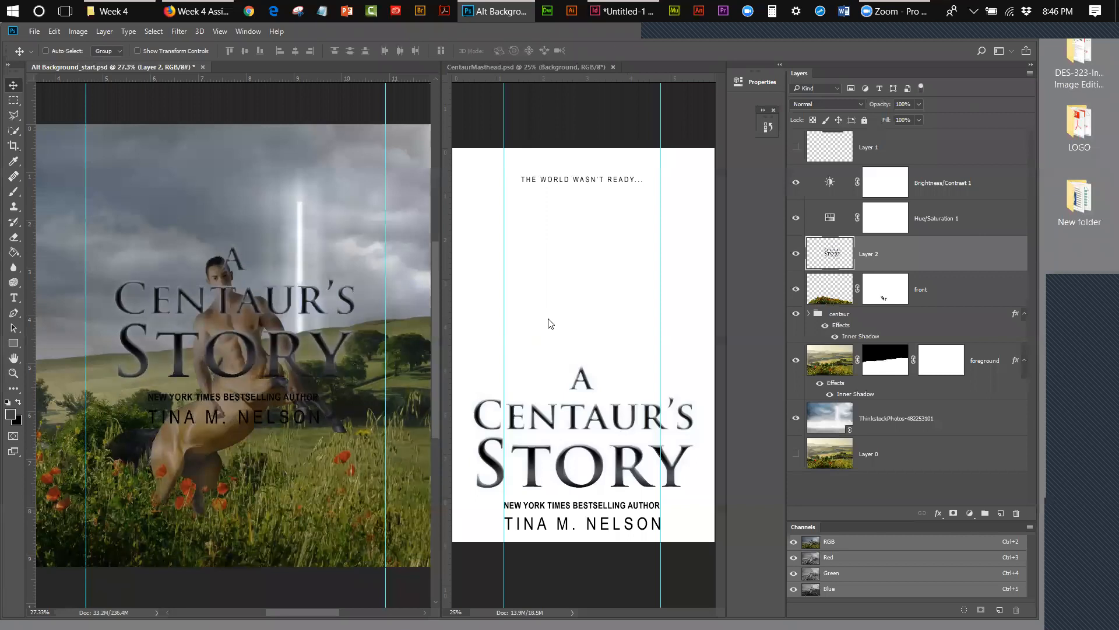
Move the masthead text on Layer 2 up so the title sits near the top edge of the centaur image.
{"action": "key", "text": "shift+Up"}
{"action": "key", "text": "shift+Up"}
{"action": "key", "text": "shift+Up"}
{"action": "key", "text": "shift+Up"}
{"action": "key", "text": "shift+Up"}
{"action": "key", "text": "shift+Up"}
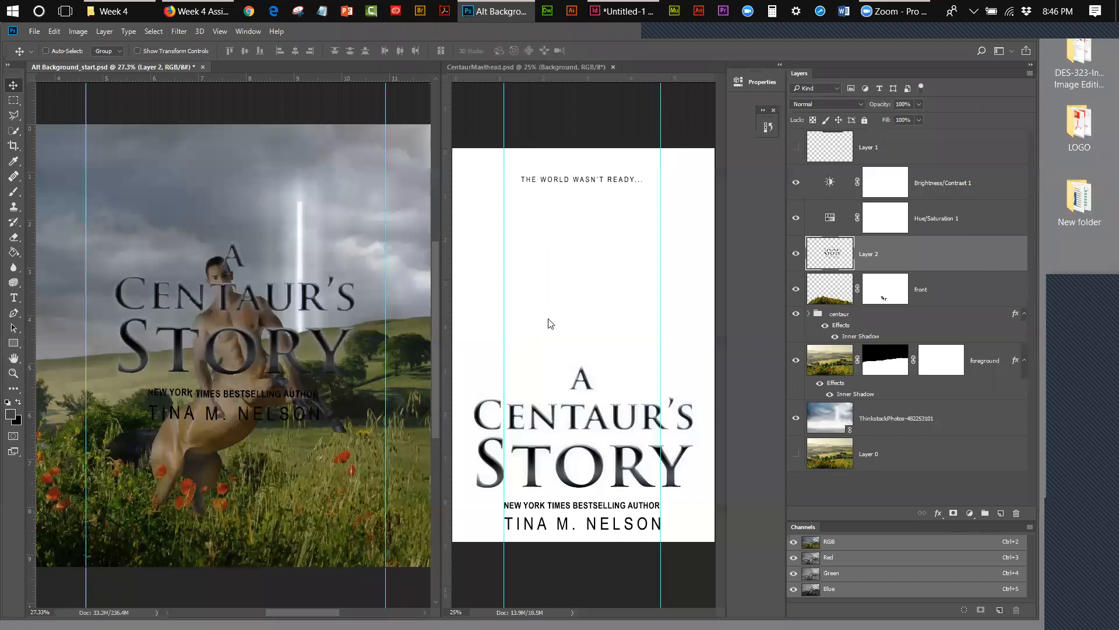
{"action": "key", "text": "shift+Up"}
{"action": "key", "text": "shift+Up"}
{"action": "key", "text": "shift+Up"}
{"action": "key", "text": "shift+Up"}
{"action": "key", "text": "shift+Up"}
{"action": "key", "text": "shift+Up"}
{"action": "key", "text": "shift+Up"}
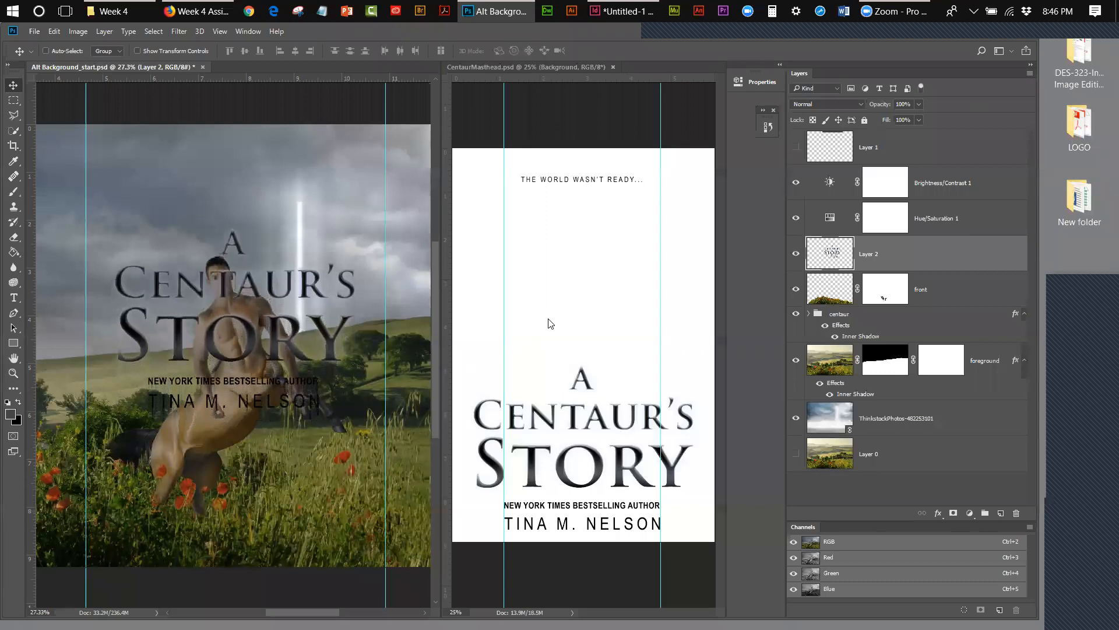
{"action": "key", "text": "shift+Up"}
{"action": "key", "text": "shift+Up"}
{"action": "key", "text": "shift+Up"}
{"action": "key", "text": "shift+Up"}
{"action": "key", "text": "shift+Up"}
{"action": "key", "text": "shift+Up"}
{"action": "key", "text": "shift+Up"}
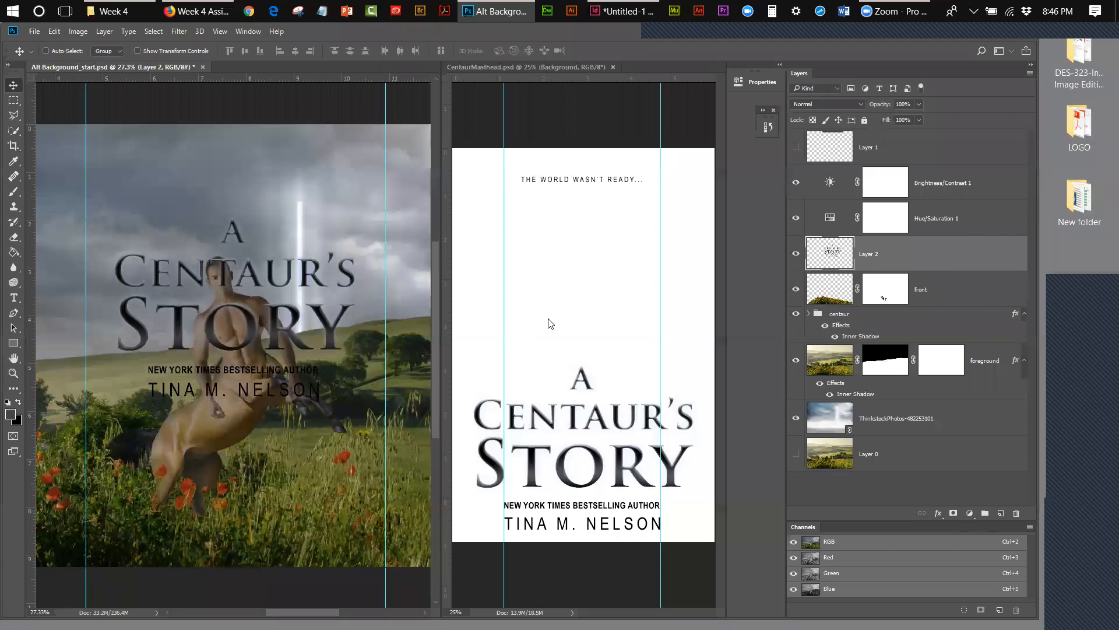
{"action": "key", "text": "shift+Up"}
{"action": "key", "text": "shift+Up"}
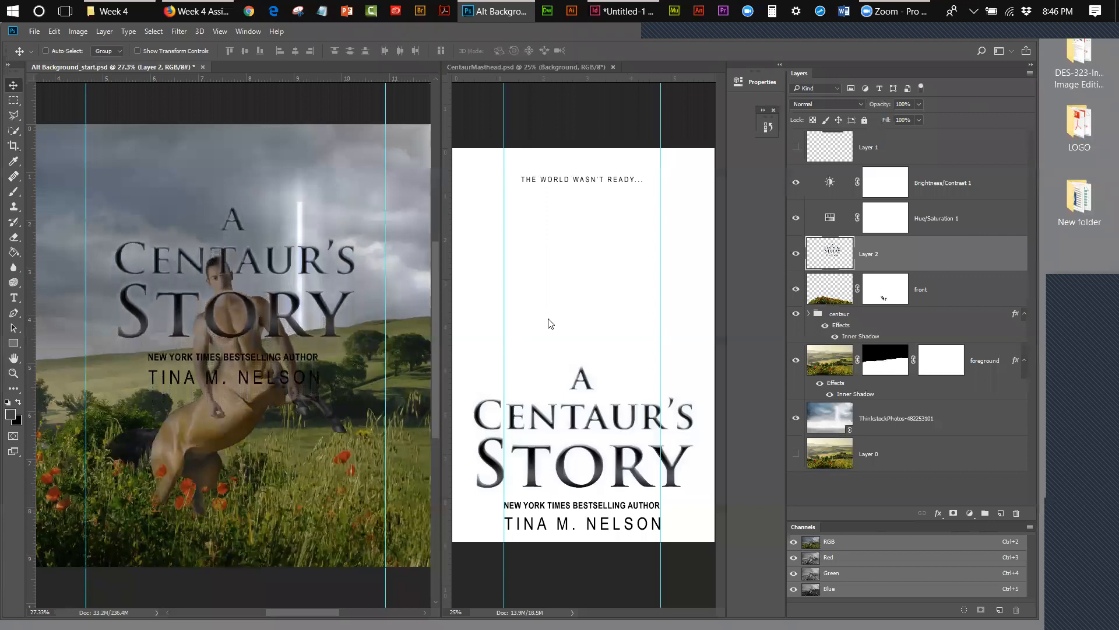
{"action": "key", "text": "shift+Up"}
{"action": "key", "text": "shift+Up"}
{"action": "key", "text": "shift+Up"}
{"action": "key", "text": "shift+Up"}
{"action": "key", "text": "shift+Up"}
{"action": "key", "text": "shift+Up"}
{"action": "key", "text": "shift+Up"}
{"action": "key", "text": "shift+Up"}
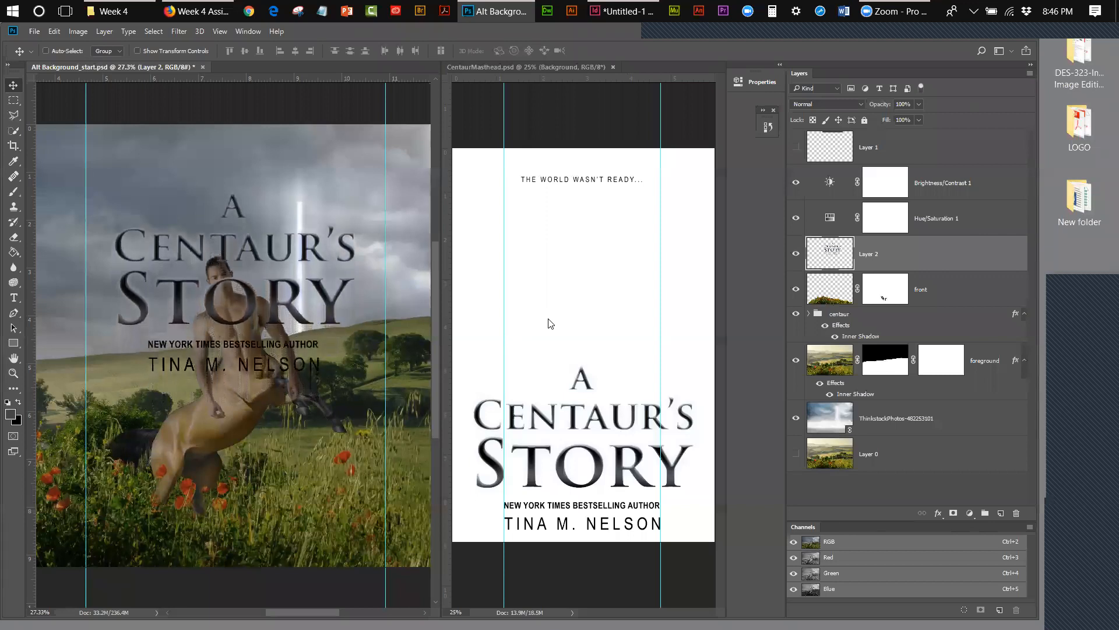
{"action": "key", "text": "shift+Up"}
{"action": "key", "text": "shift+Up"}
{"action": "key", "text": "shift+Up"}
{"action": "key", "text": "shift+Up"}
{"action": "key", "text": "shift+Up"}
{"action": "key", "text": "shift+Up"}
{"action": "key", "text": "shift+Up"}
{"action": "key", "text": "shift+Up"}
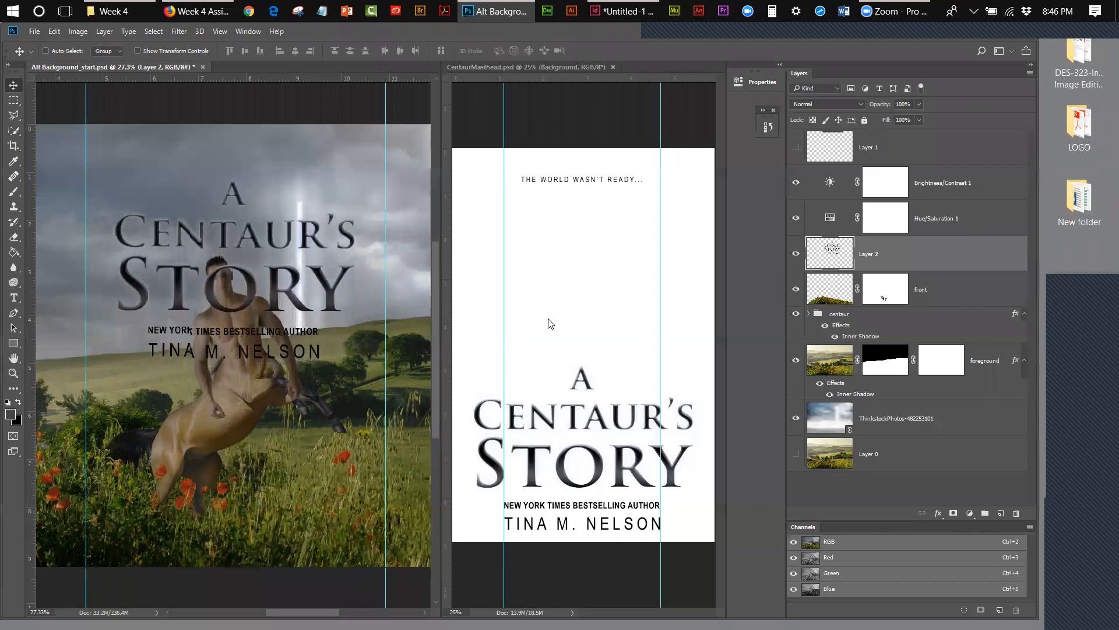
{"action": "key", "text": "shift+Up"}
{"action": "key", "text": "shift+Up"}
{"action": "key", "text": "shift+Up"}
{"action": "key", "text": "shift+Up"}
{"action": "key", "text": "shift+Up"}
{"action": "key", "text": "shift+Up"}
{"action": "key", "text": "shift+Up"}
{"action": "key", "text": "shift+Up"}
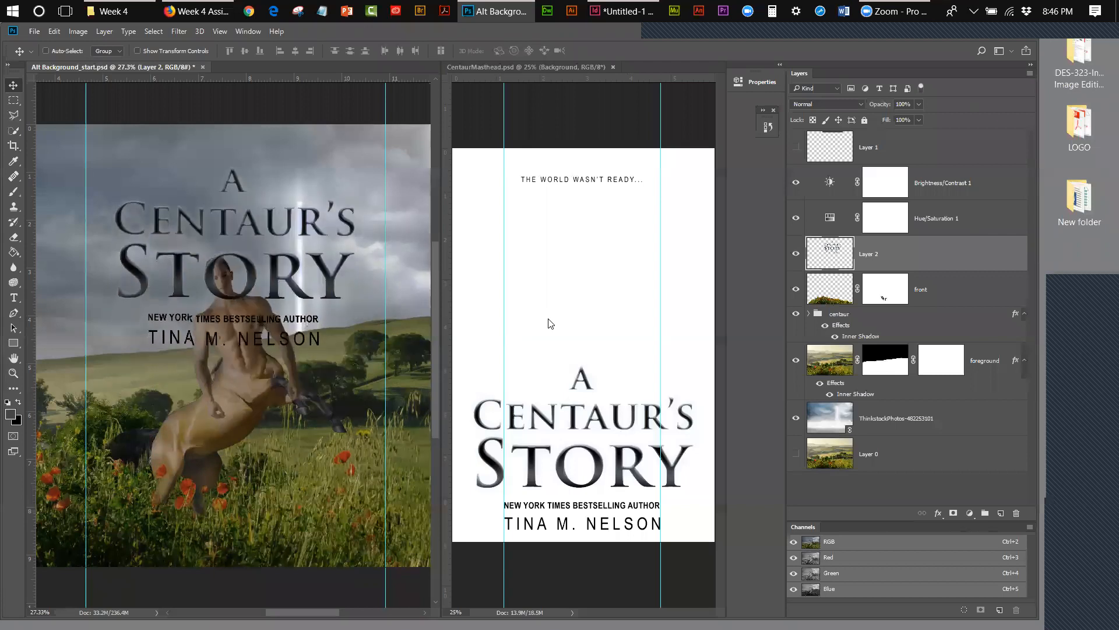
{"action": "key", "text": "shift+Up"}
{"action": "key", "text": "shift+Up"}
{"action": "key", "text": "shift+Up"}
{"action": "key", "text": "shift+Up"}
{"action": "key", "text": "shift+Up"}
{"action": "key", "text": "shift+Up"}
{"action": "key", "text": "shift+Up"}
{"action": "key", "text": "shift+Up"}
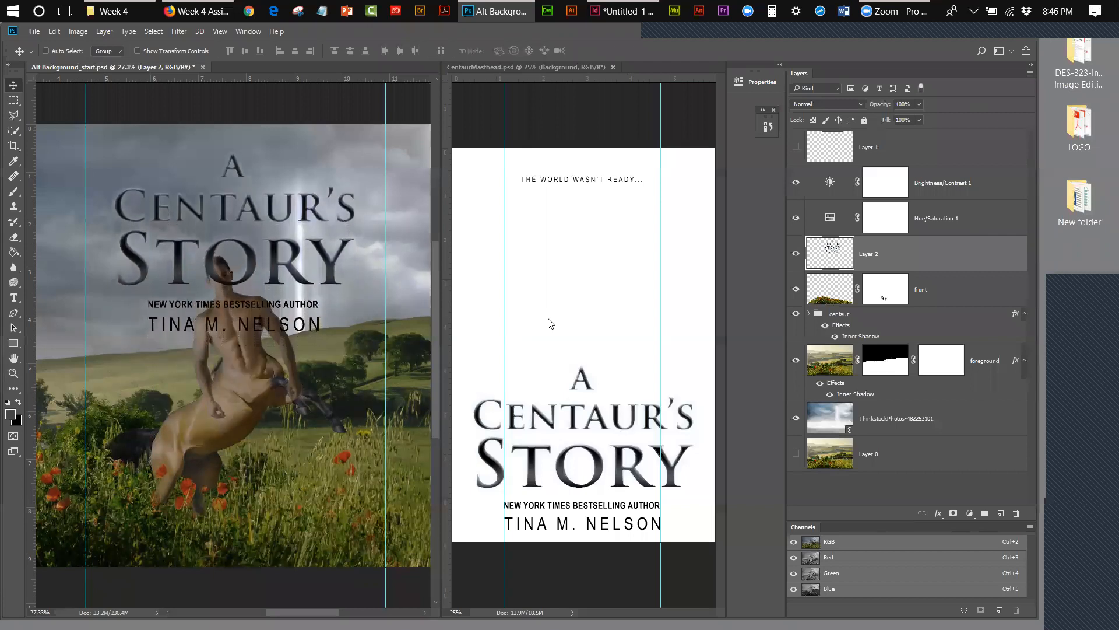
{"action": "key", "text": "shift+Up"}
{"action": "key", "text": "shift+Up"}
{"action": "key", "text": "shift+Up"}
{"action": "key", "text": "shift+Up"}
{"action": "key", "text": "shift+Up"}
{"action": "key", "text": "shift+Up"}
{"action": "key", "text": "shift+Up"}
{"action": "key", "text": "shift+Up"}
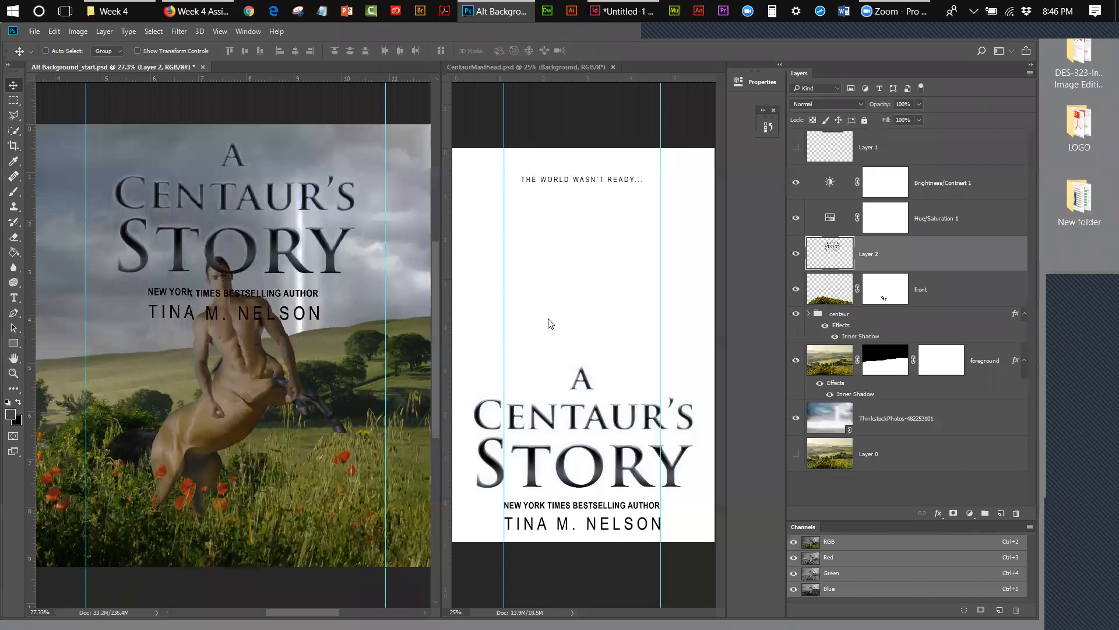
{"action": "key", "text": "shift+Up"}
{"action": "key", "text": "shift+Up"}
{"action": "key", "text": "shift+Up"}
{"action": "key", "text": "shift+Up"}
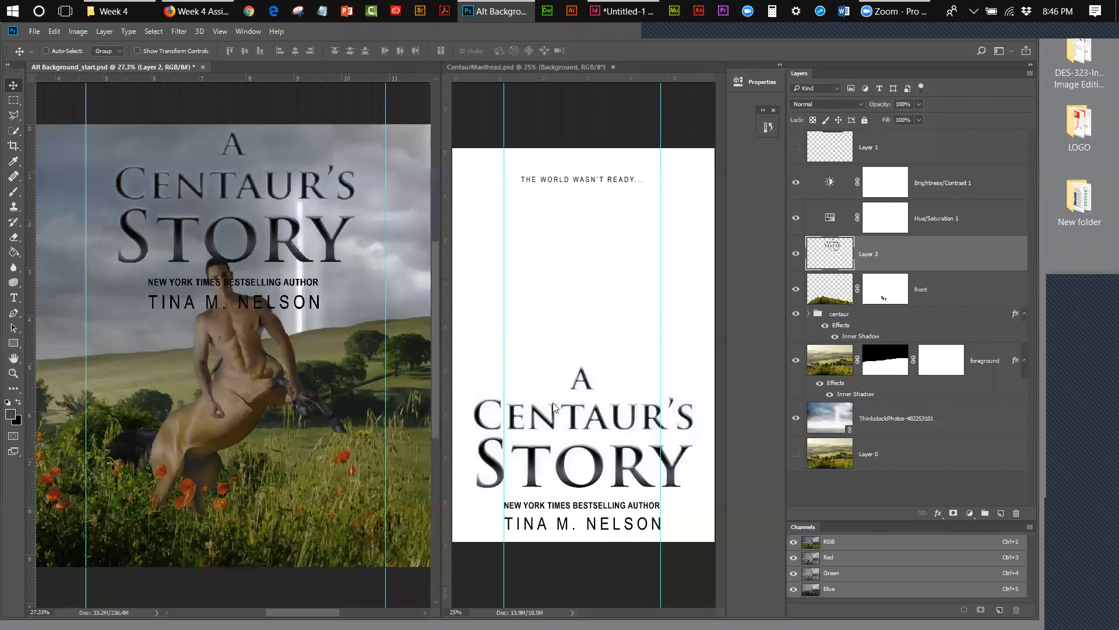
Close the CentaurMasthead document and move the letter A in the title down closer to the word CENTAUR'S.
{"action": "left_click", "coordinate": [678, 223]}
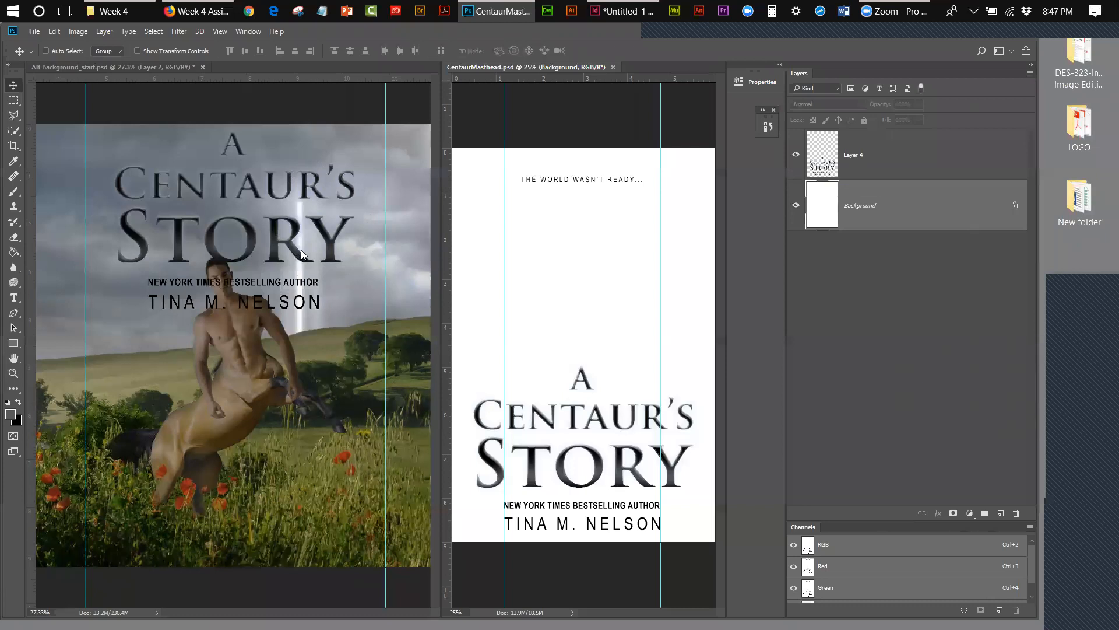
{"action": "left_click", "coordinate": [613, 67]}
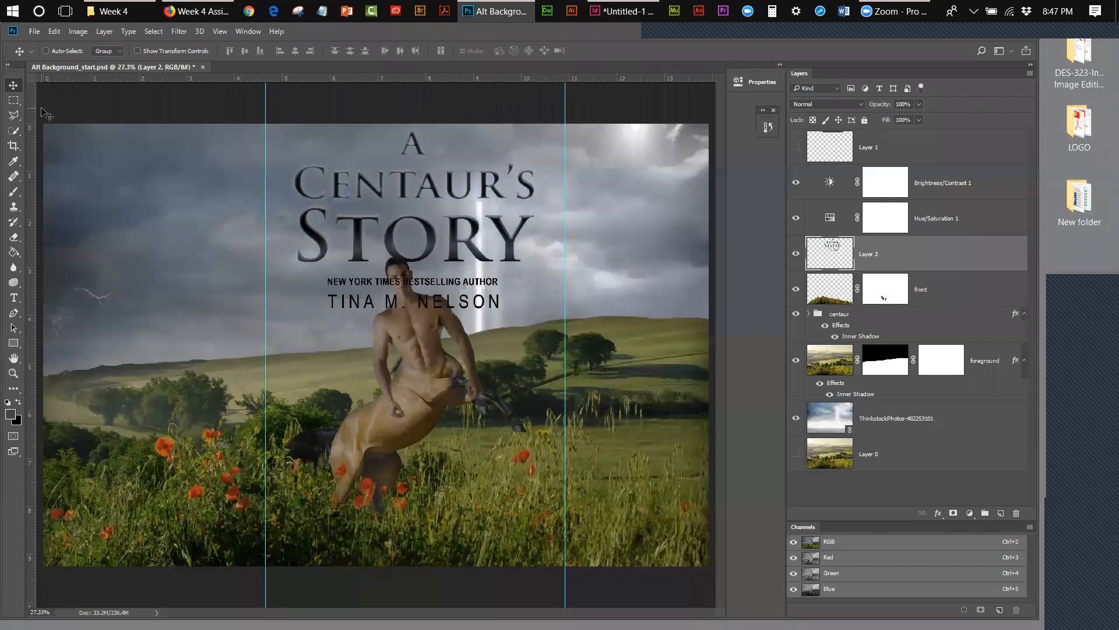
{"action": "left_click", "coordinate": [13, 100]}
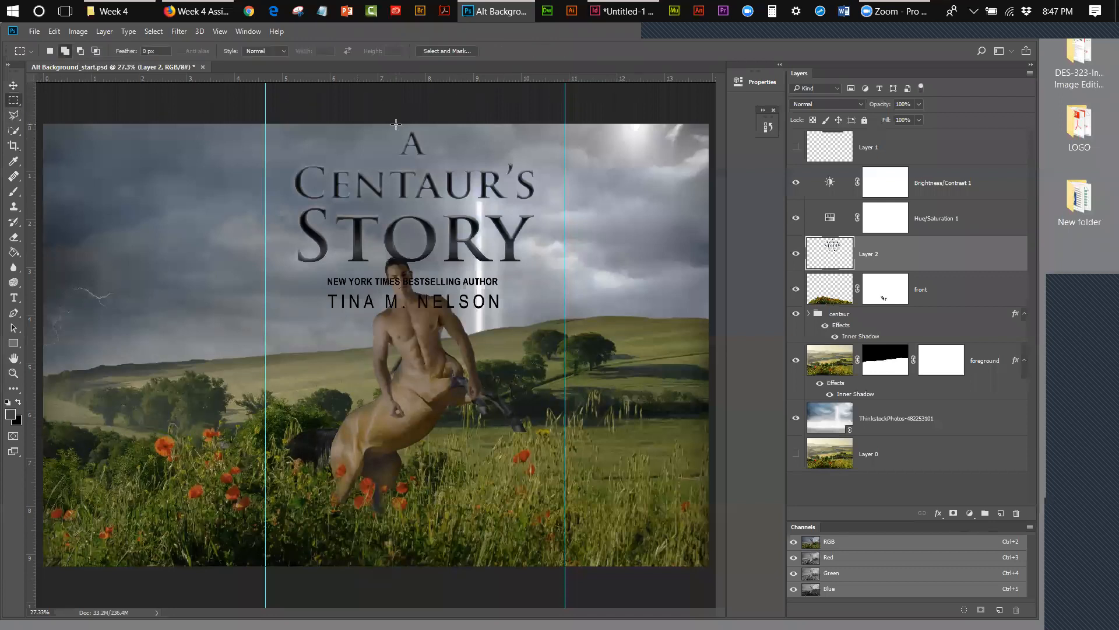
{"action": "left_click_drag", "start_coordinate": [388, 123], "coordinate": [449, 162]}
{"action": "key", "text": "v"}
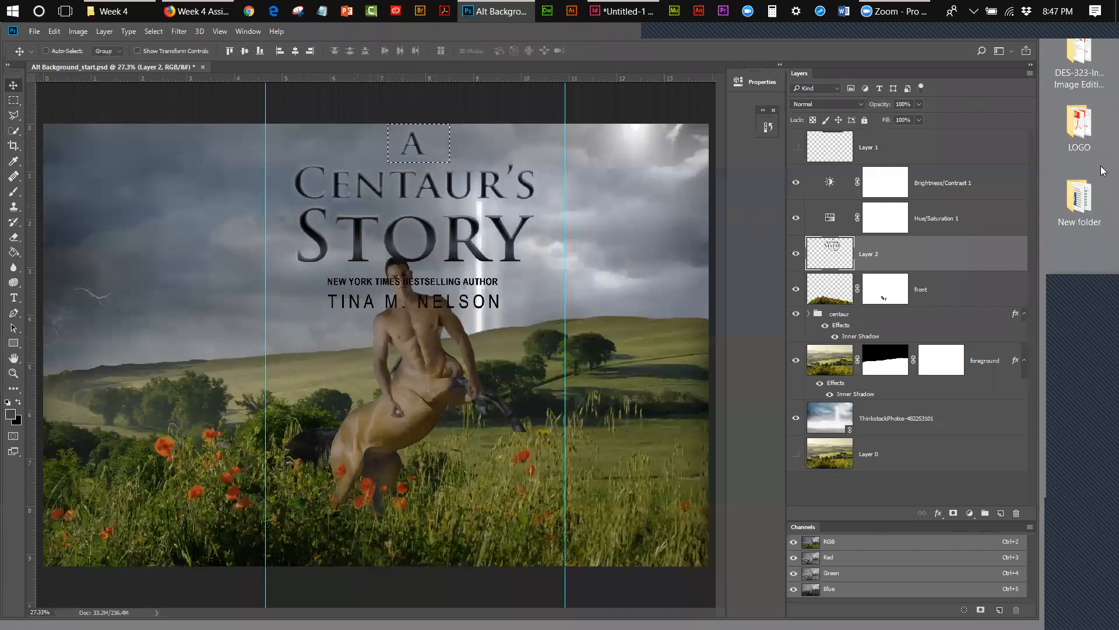
{"action": "key", "text": "Up"}
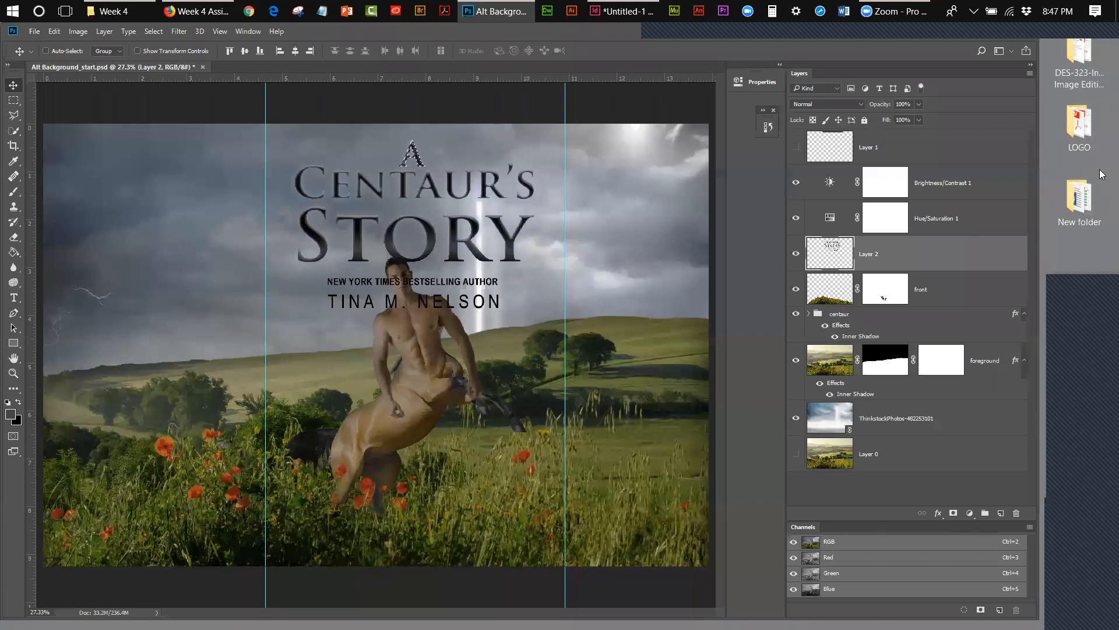
{"action": "left_click", "coordinate": [14, 100]}
{"action": "left_click_drag", "start_coordinate": [293, 209], "coordinate": [531, 270]}
{"action": "left_click_drag", "start_coordinate": [541, 271], "coordinate": [541, 272]}
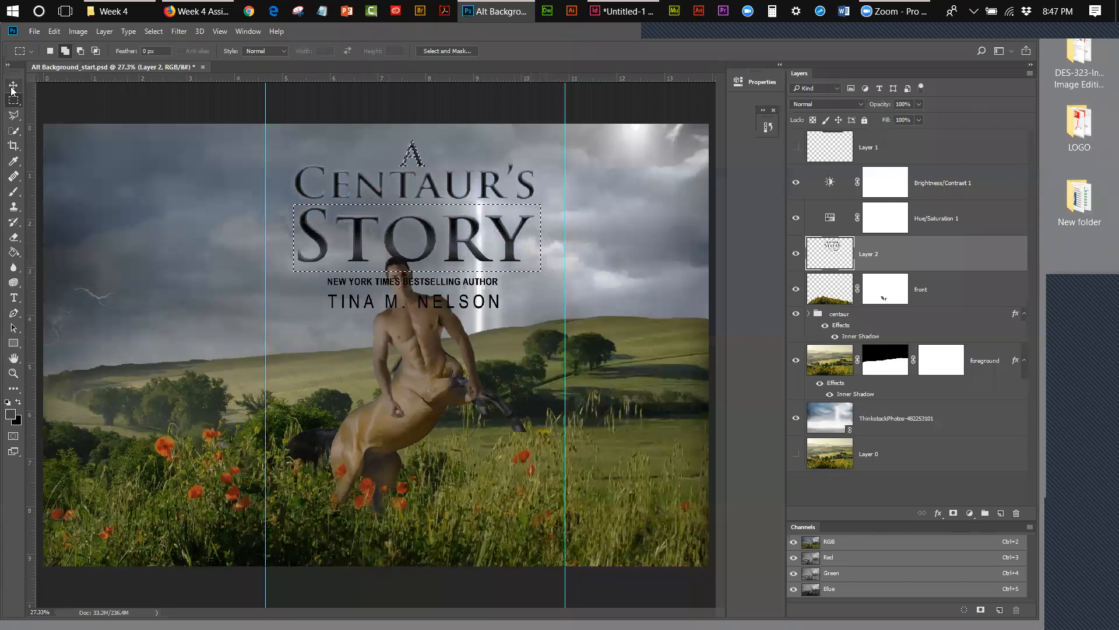
Clear the existing selection, move only the word STORY on Layer 2 up closer to CENTAUR'S, and deselect it.
{"action": "left_click", "coordinate": [150, 33]}
{"action": "left_click", "coordinate": [164, 58]}
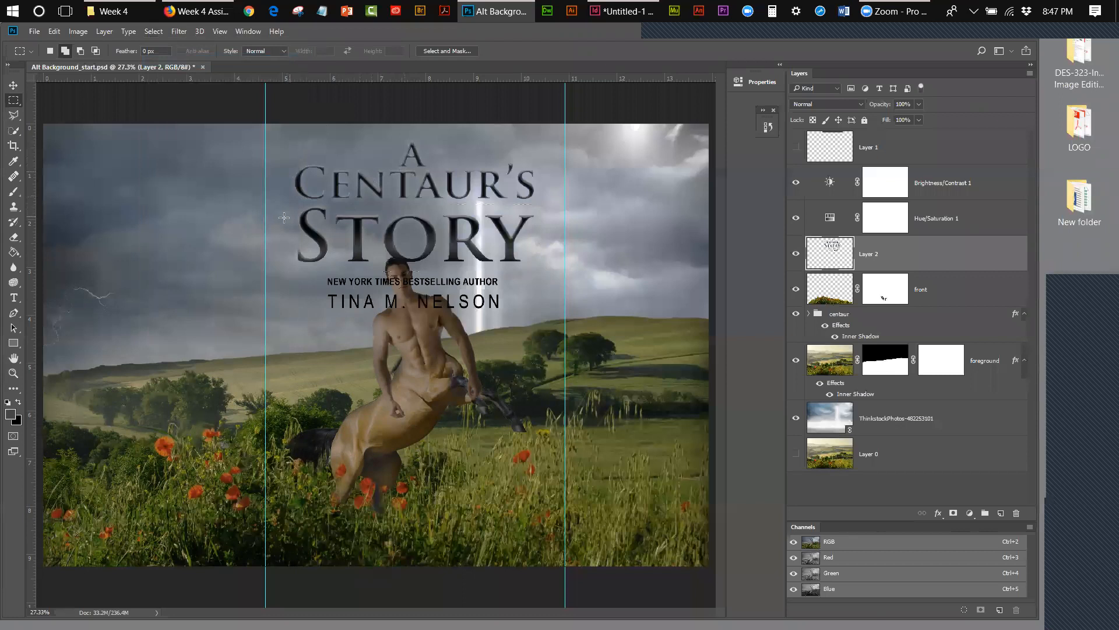
{"action": "left_click_drag", "start_coordinate": [282, 207], "coordinate": [537, 270]}
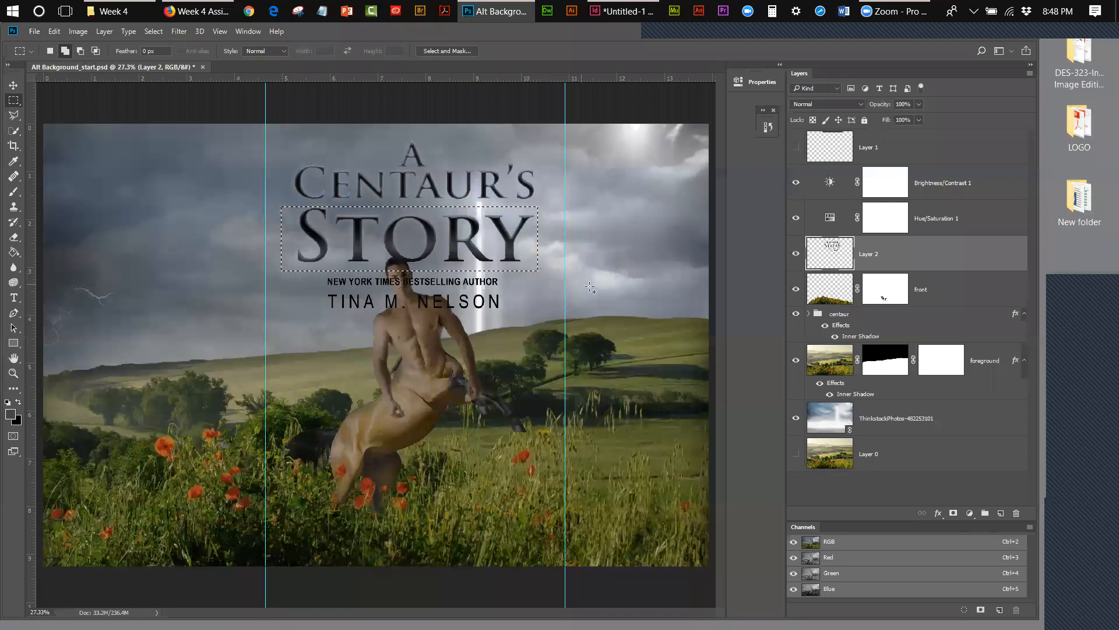
{"action": "key", "text": "Up"}
{"action": "key", "text": "Up"}
{"action": "key", "text": "Up"}
{"action": "key", "text": "Up"}
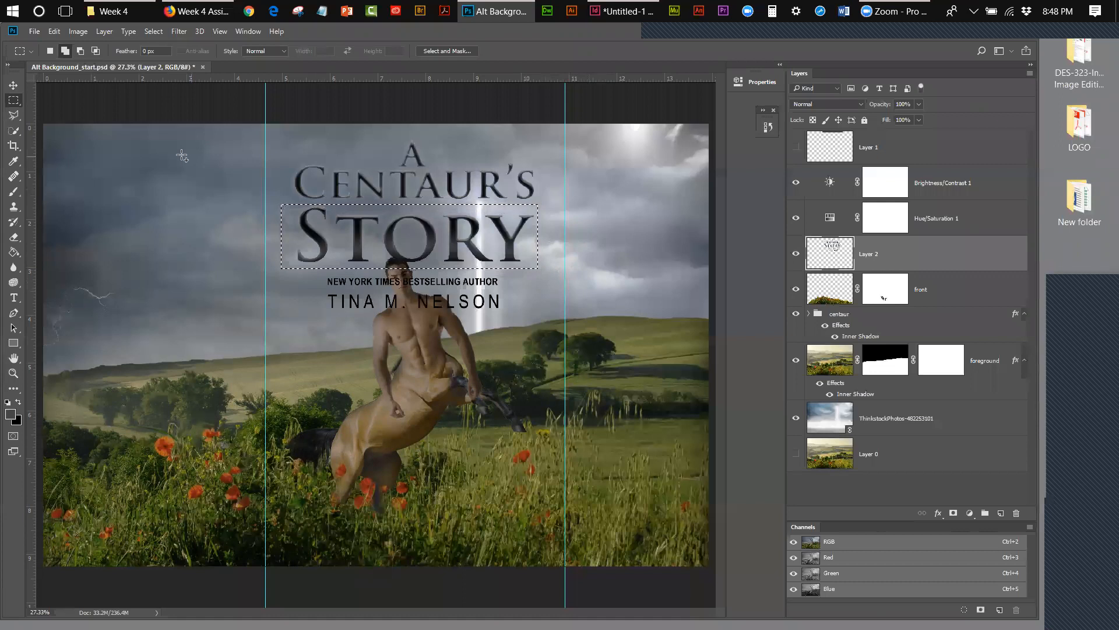
{"action": "left_click", "coordinate": [13, 85]}
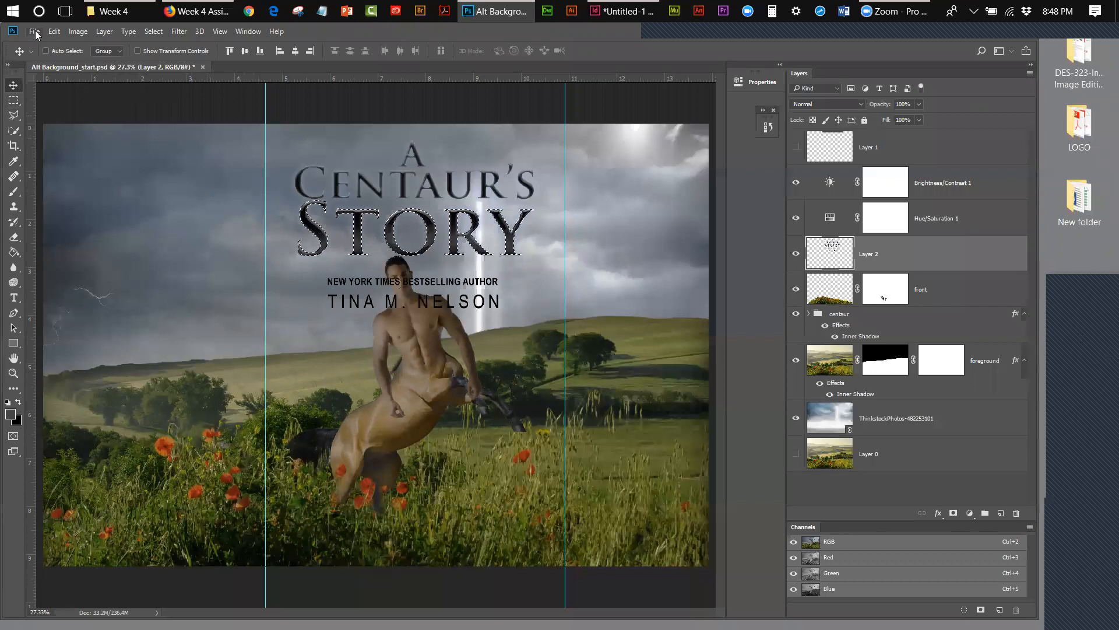
{"action": "left_click", "coordinate": [154, 30]}
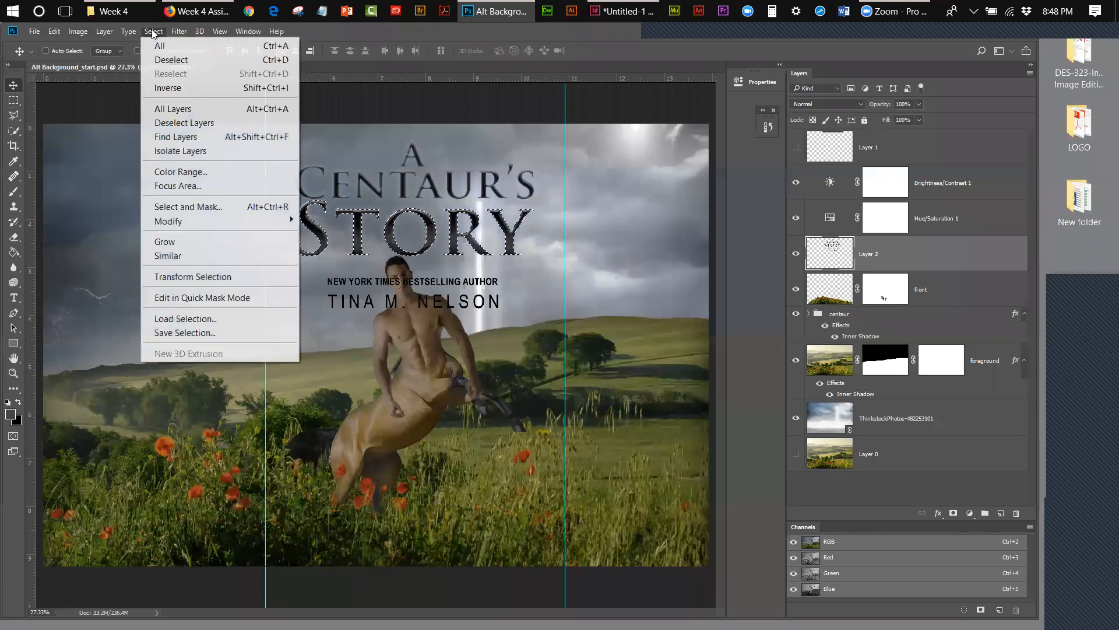
{"action": "left_click", "coordinate": [159, 60]}
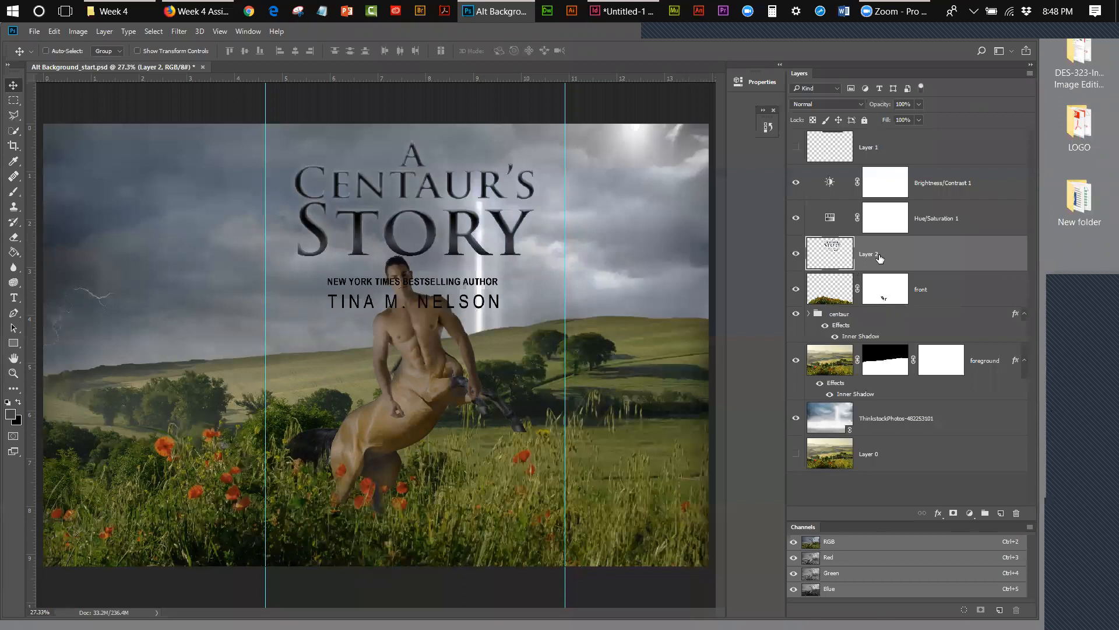
Move the entire Layer 2 masthead text up slightly above the centaur's head.
{"action": "key", "text": "shift+Up"}
{"action": "key", "text": "shift+Up"}
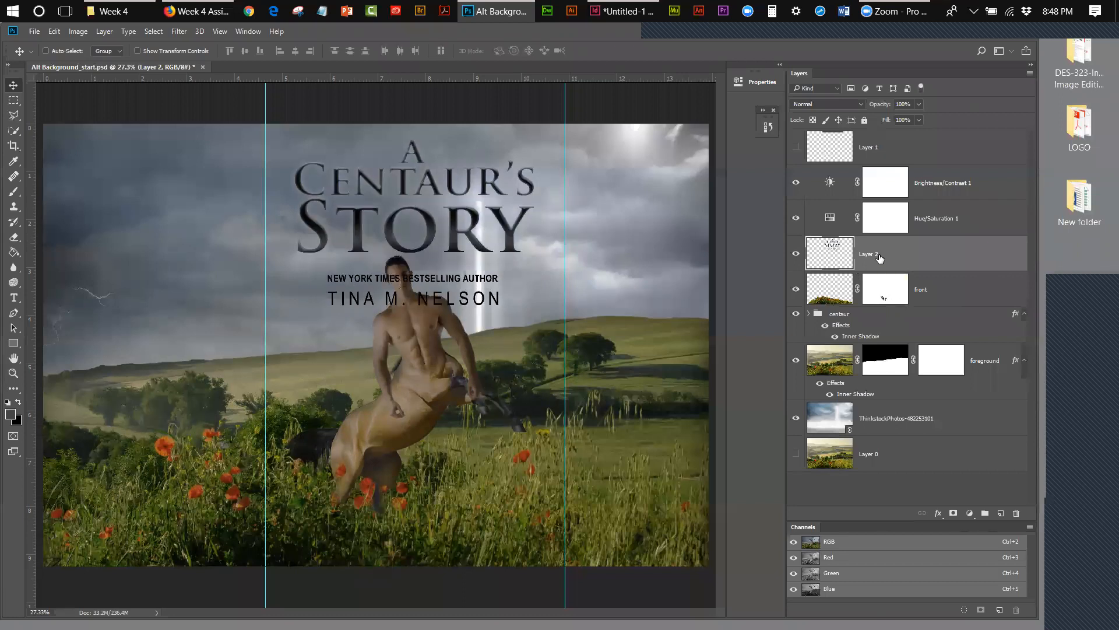
{"action": "key", "text": "shift+Up"}
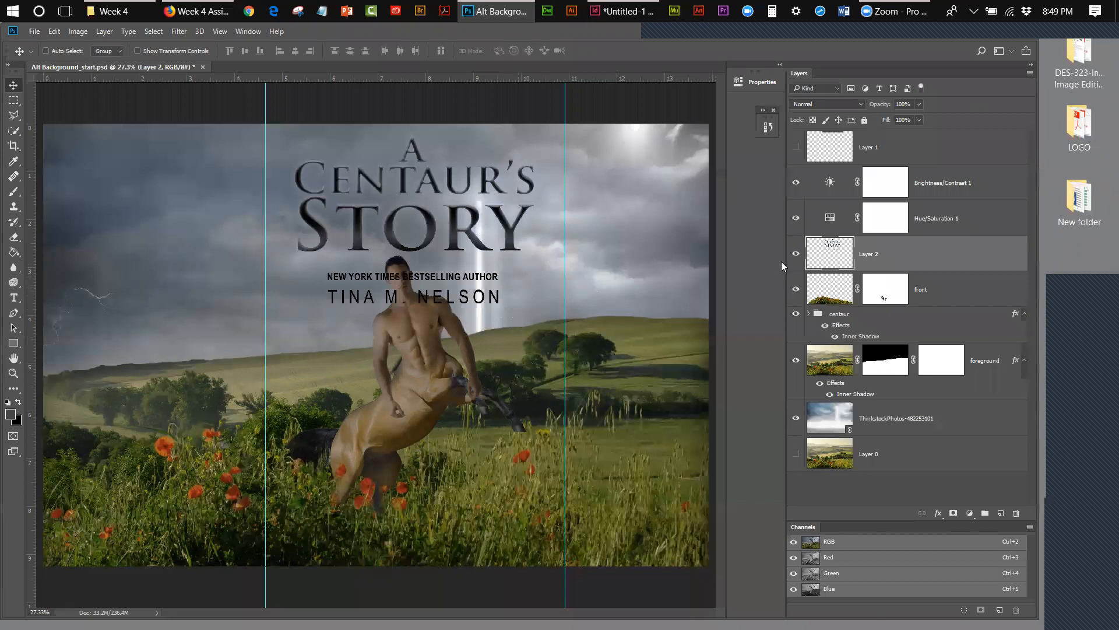
Reopen the CentaurMasthead file from the Week 3 folder and return to the Alt Background_start document.
{"action": "left_click", "coordinate": [34, 31]}
{"action": "left_click", "coordinate": [48, 60]}
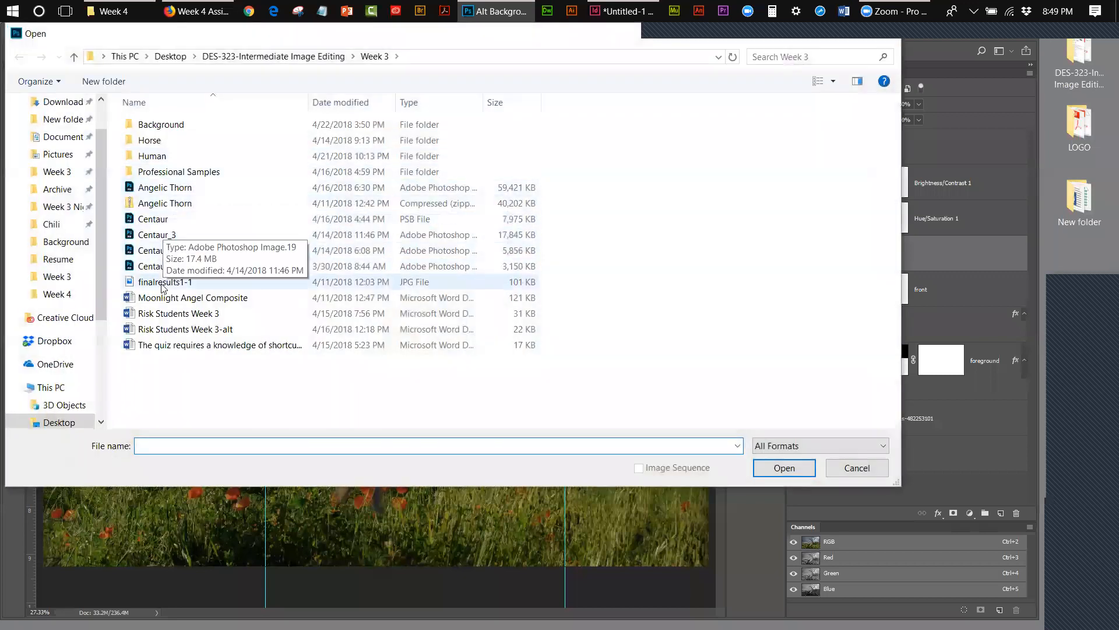
{"action": "double_click", "coordinate": [162, 272]}
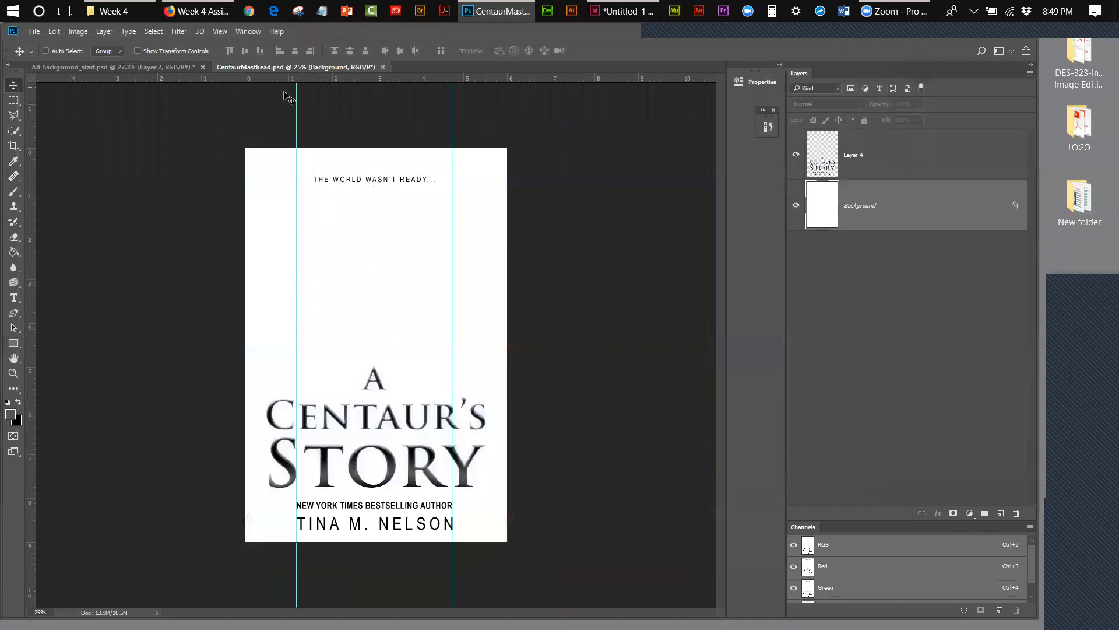
{"action": "left_click", "coordinate": [164, 68]}
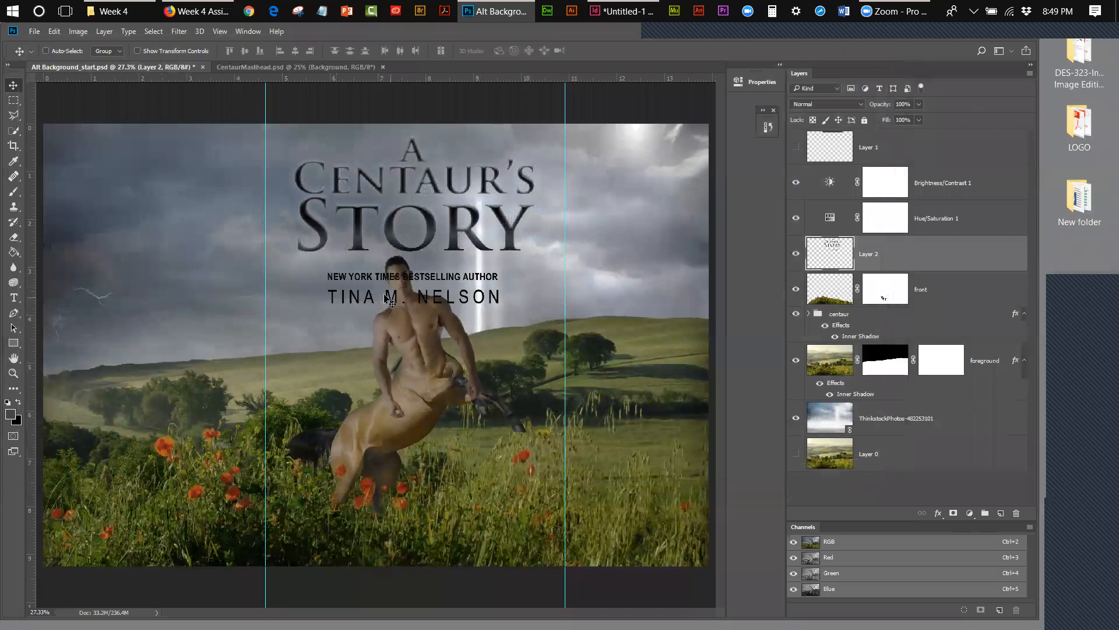
Select the two author lines on Layer 2, scale them down to about 51% and apply the transformation.
{"action": "left_click", "coordinate": [14, 102]}
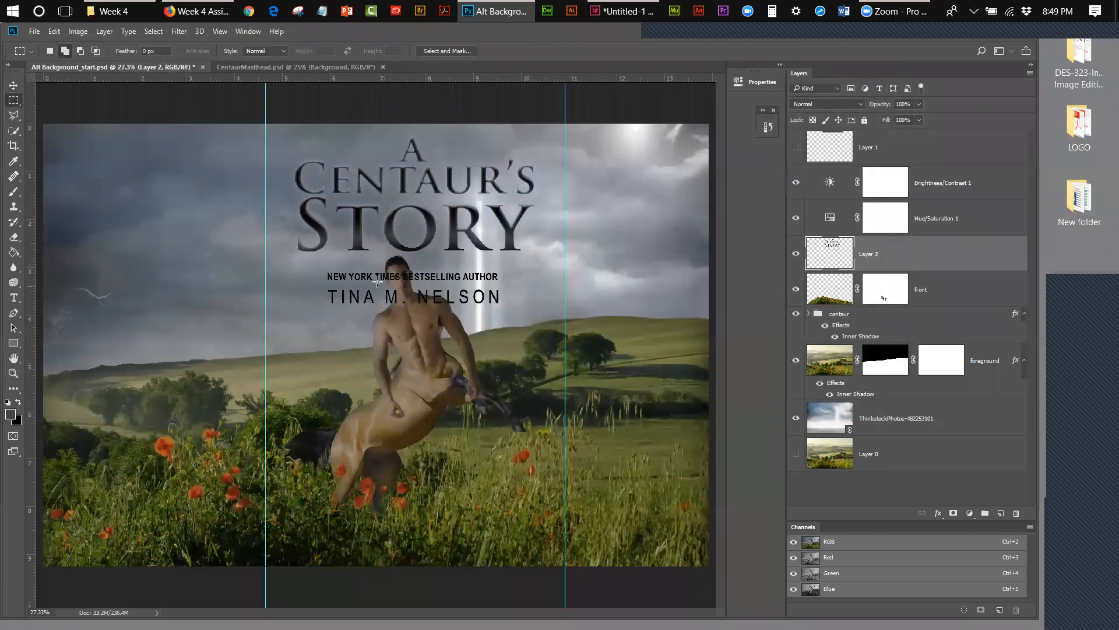
{"action": "left_click_drag", "start_coordinate": [321, 266], "coordinate": [522, 322]}
{"action": "key", "text": "v"}
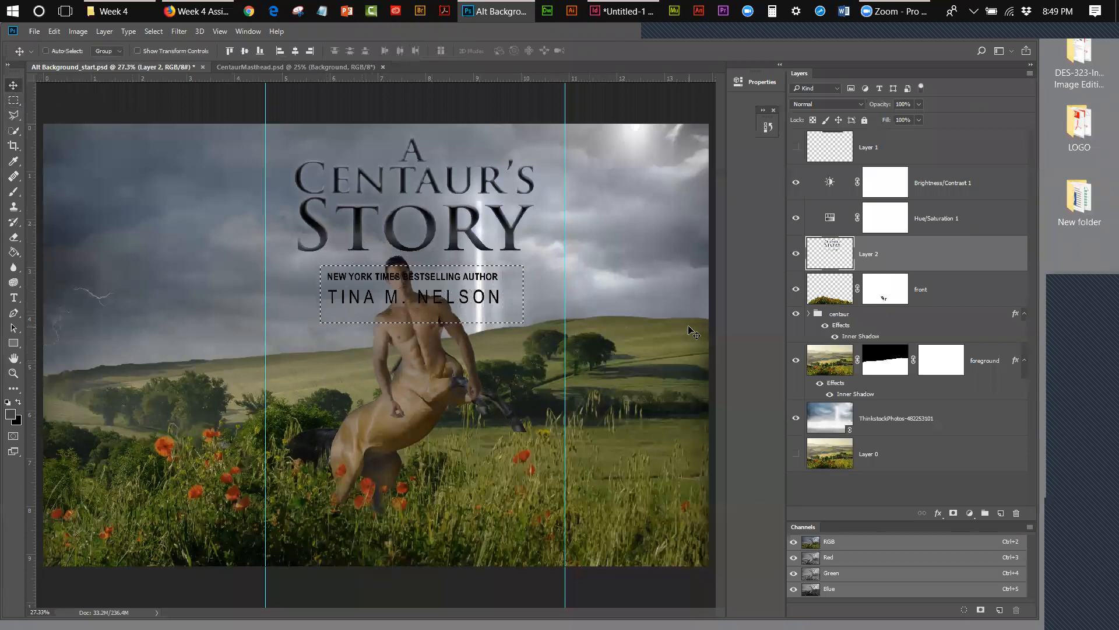
{"action": "key", "text": "Up"}
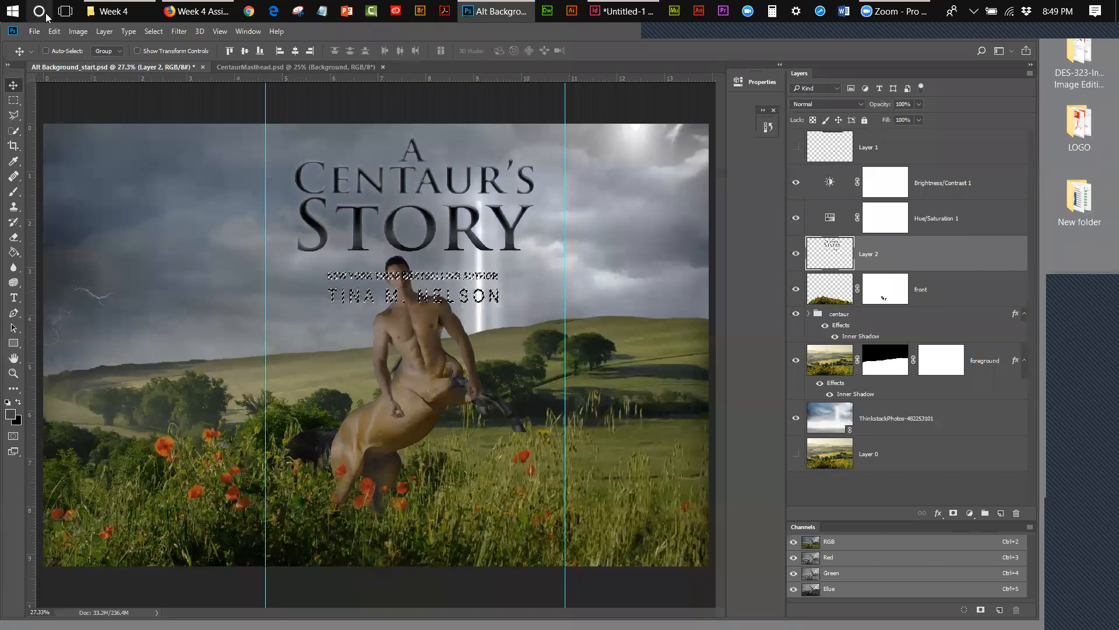
{"action": "left_click", "coordinate": [55, 32]}
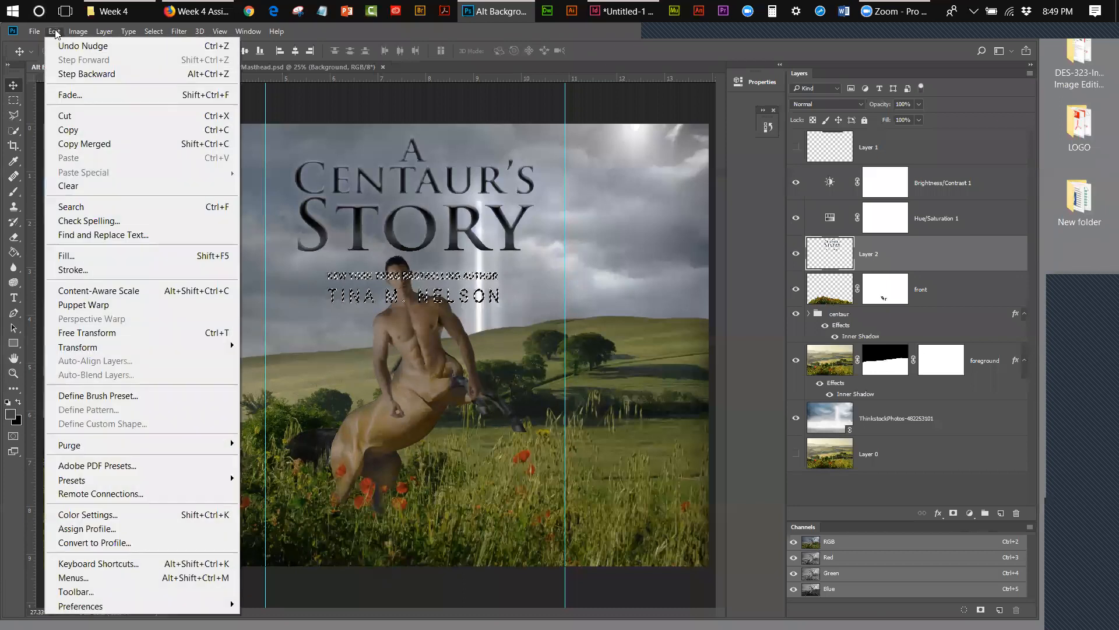
{"action": "mouse_move", "coordinate": [89, 347]}
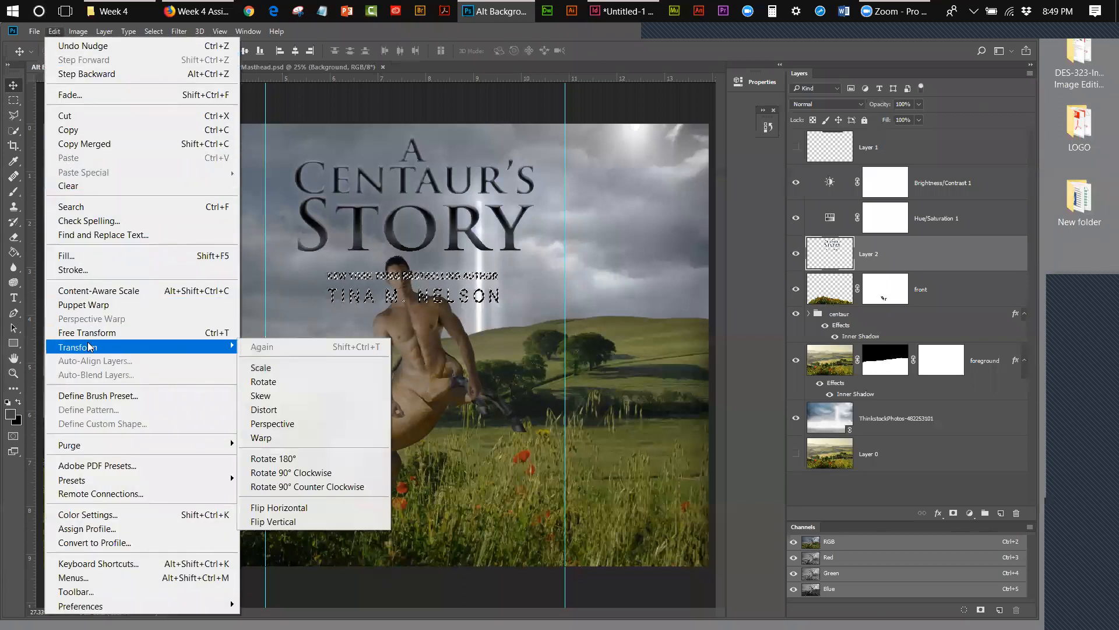
{"action": "left_click", "coordinate": [260, 367]}
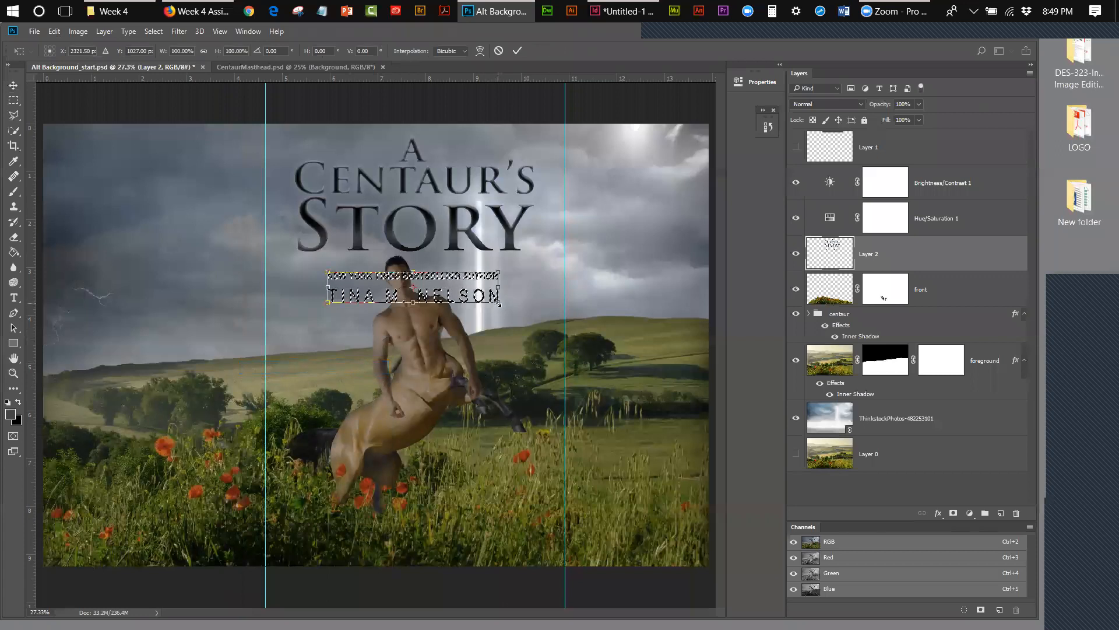
{"action": "left_click_drag", "start_coordinate": [498, 303], "coordinate": [416, 287]}
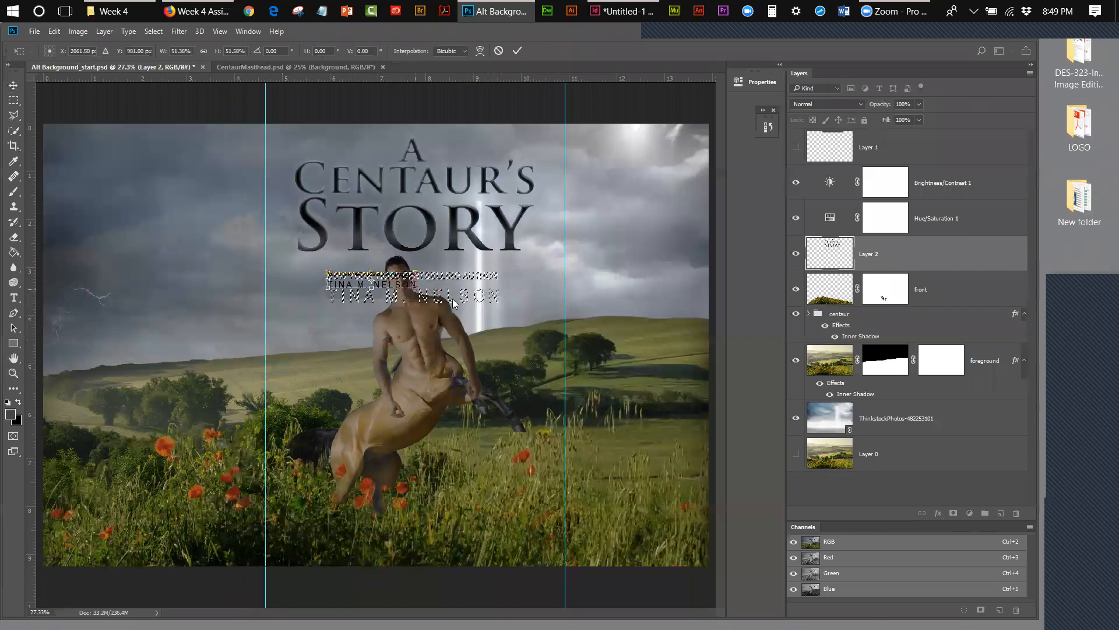
{"action": "left_click", "coordinate": [12, 85]}
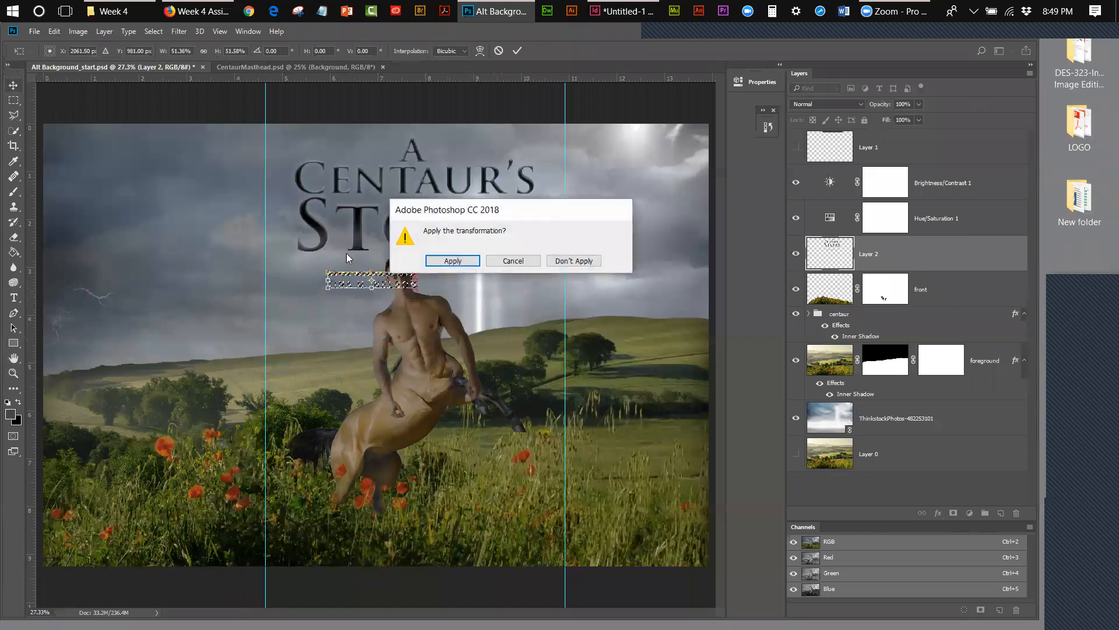
{"action": "left_click", "coordinate": [455, 260]}
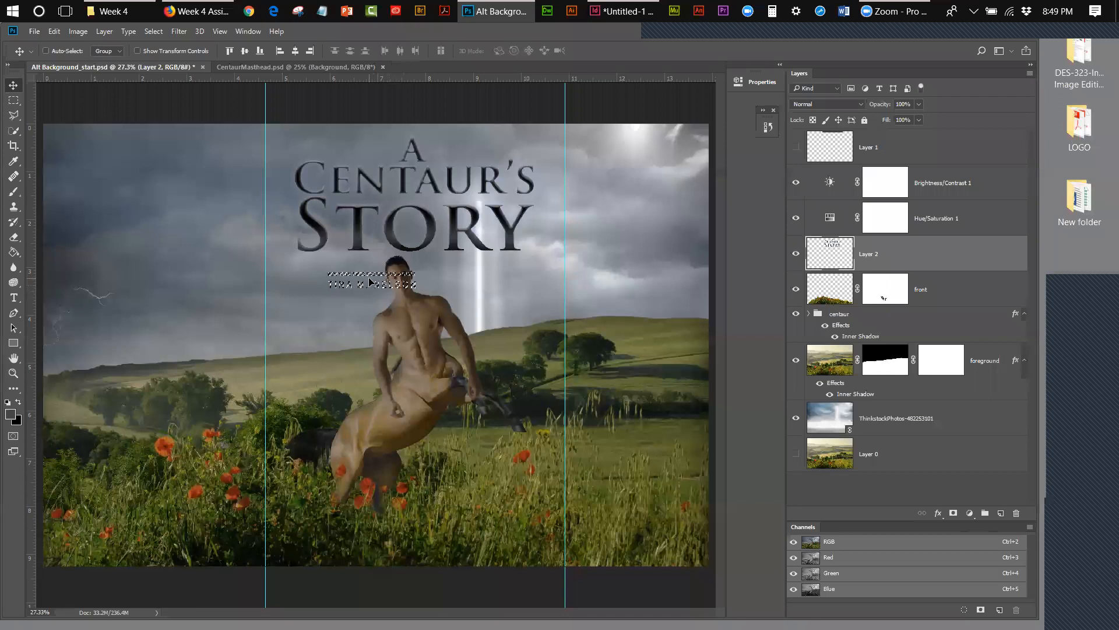
Move the reduced author lines just below the word STORY, beside the centaur's head, and deselect them.
{"action": "left_click_drag", "start_coordinate": [368, 277], "coordinate": [339, 263]}
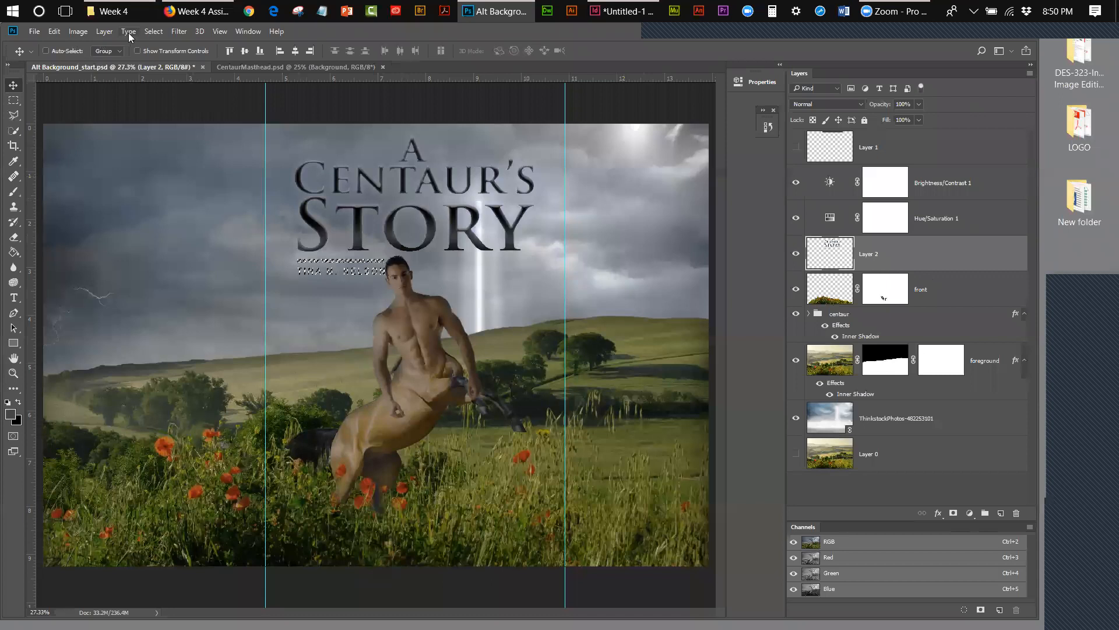
{"action": "left_click", "coordinate": [153, 31]}
{"action": "left_click", "coordinate": [159, 61]}
Nudge the centaur group to the right, away from the author lines.
{"action": "left_click", "coordinate": [866, 315]}
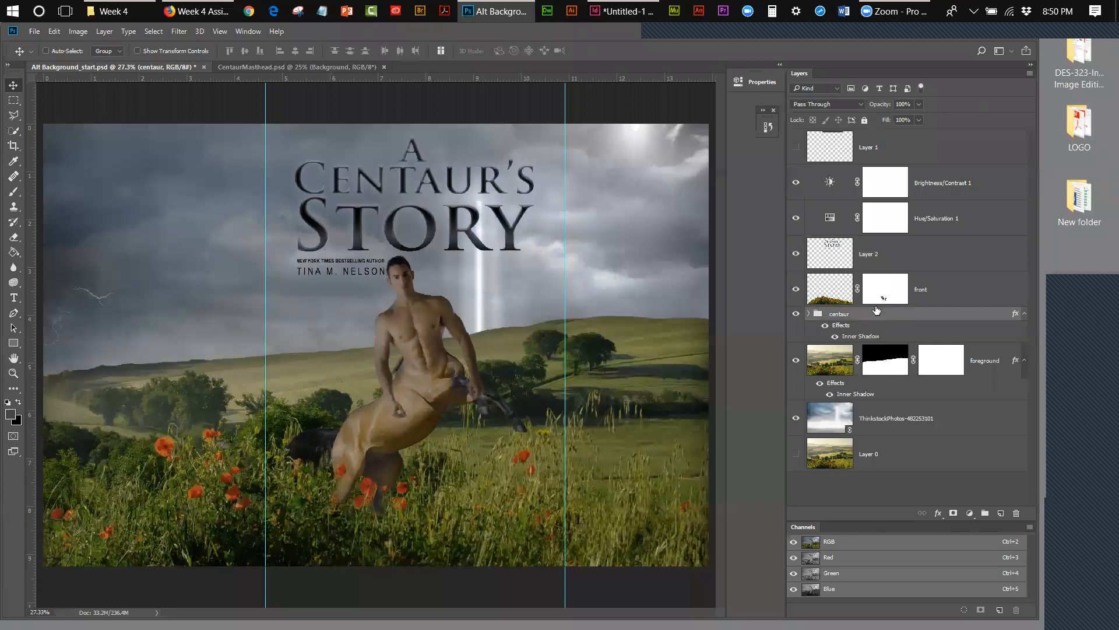
{"action": "key", "text": "shift+Right"}
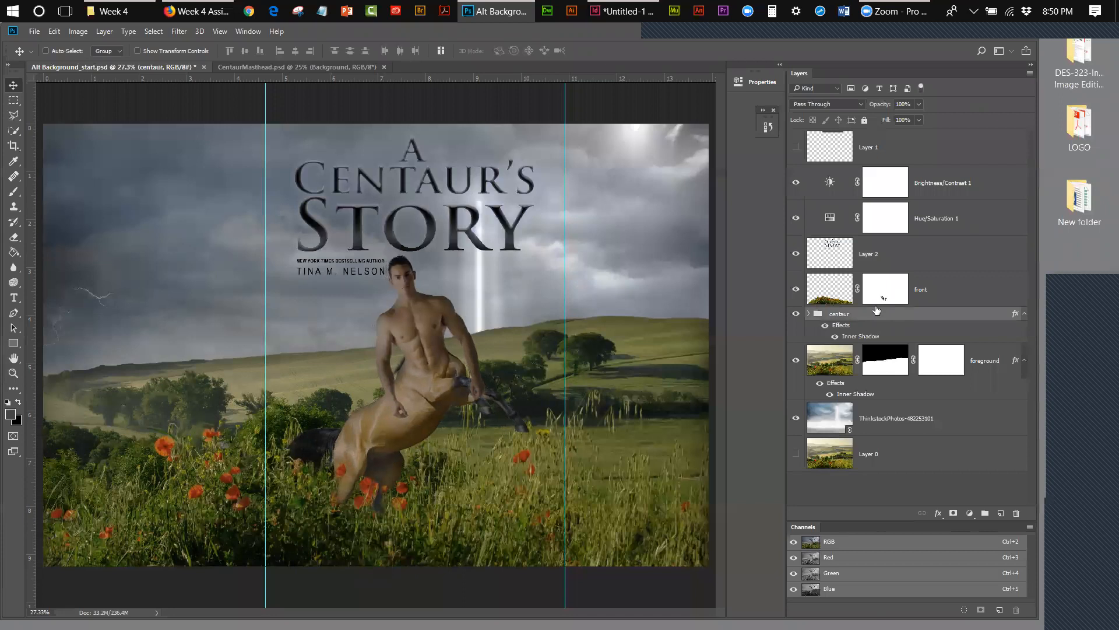
{"action": "key", "text": "shift+Right"}
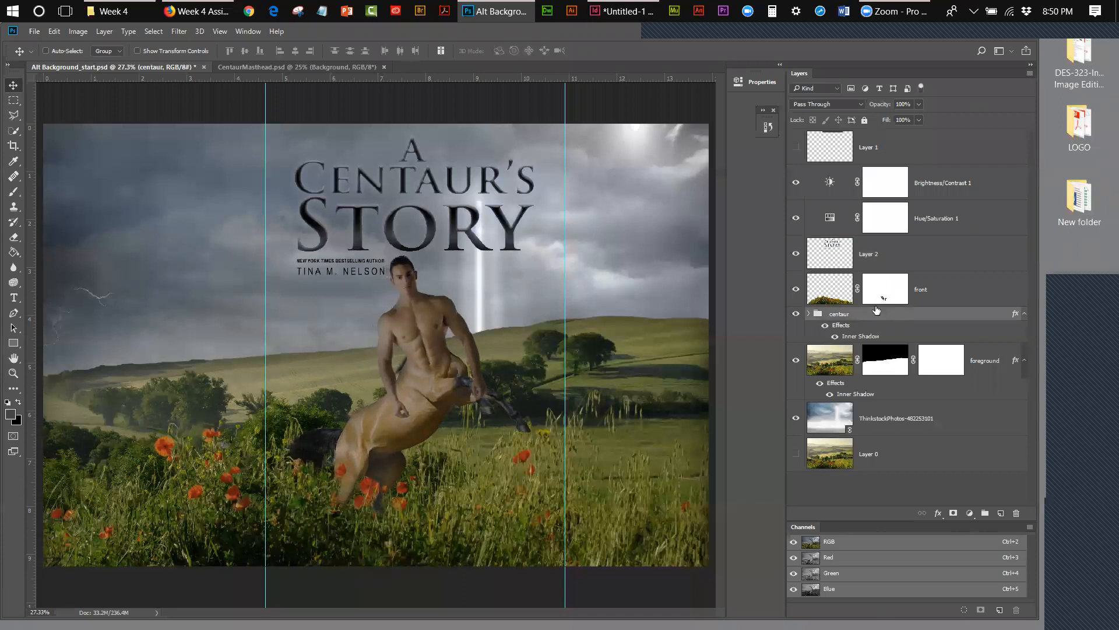
{"action": "key", "text": "shift+Right"}
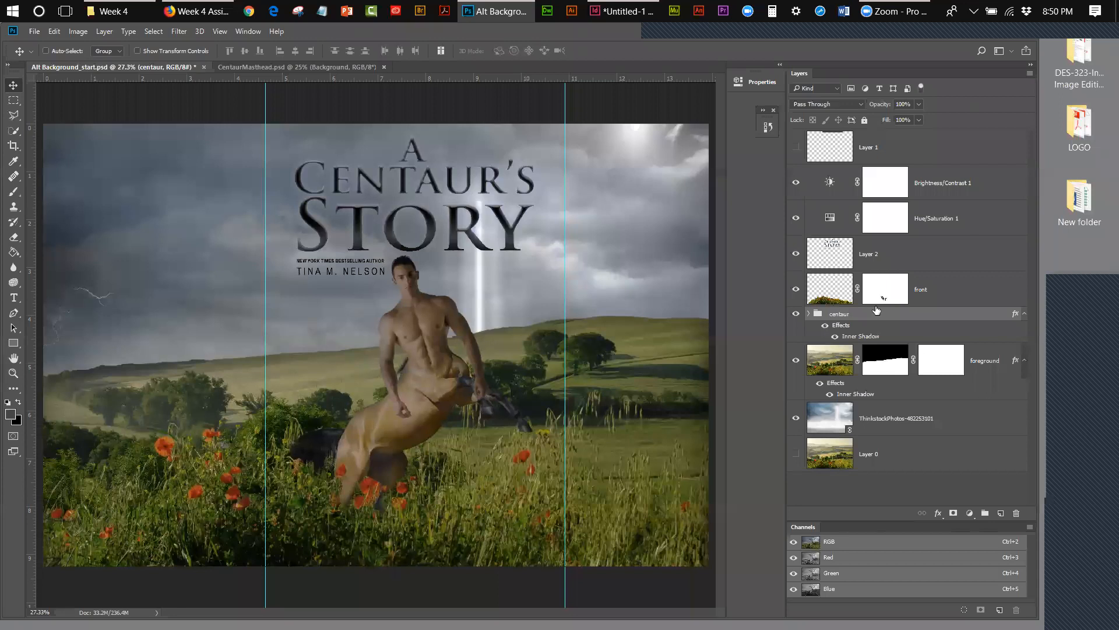
{"action": "key", "text": "shift+Right"}
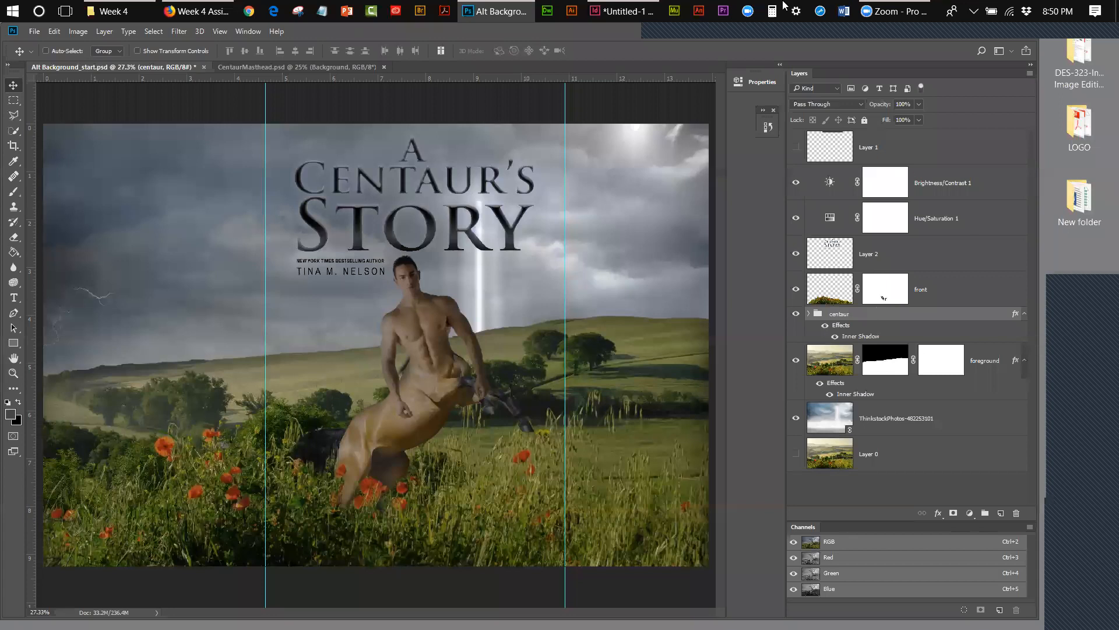
Select the letter A of the title, nudge it slightly on Layer 2, and clear the selection.
{"action": "key", "text": "m"}
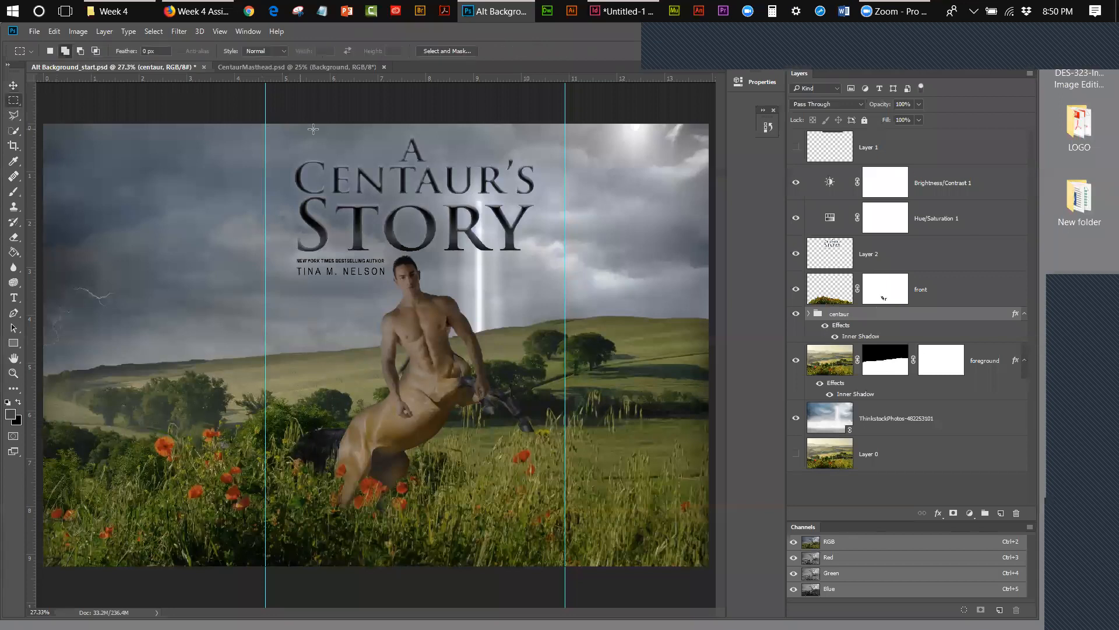
{"action": "left_click_drag", "start_coordinate": [390, 128], "coordinate": [434, 166]}
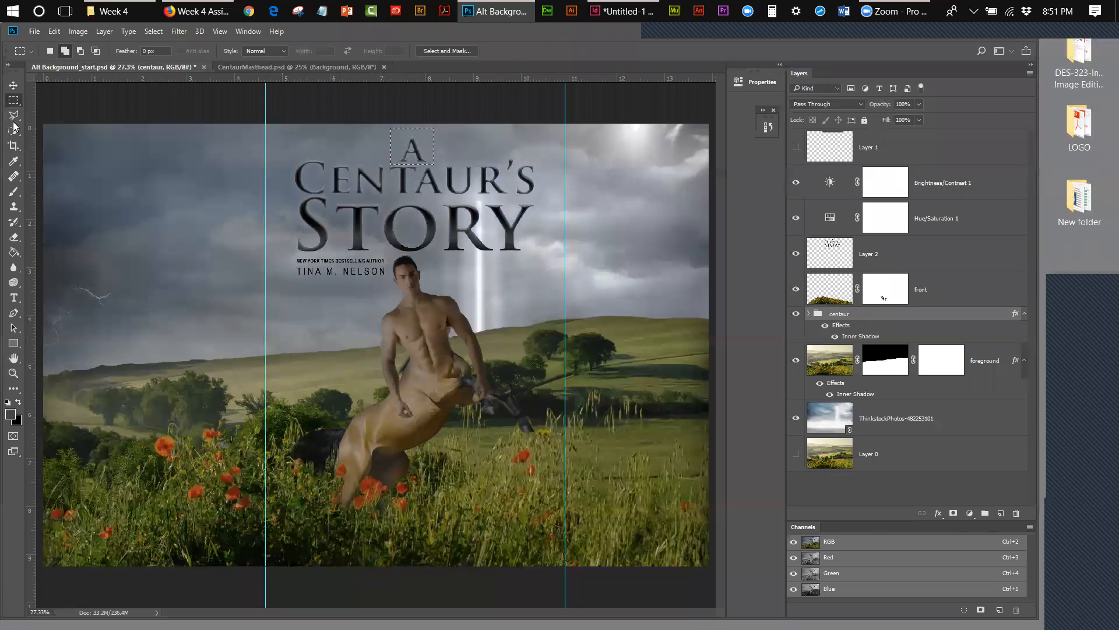
{"action": "left_click", "coordinate": [13, 85]}
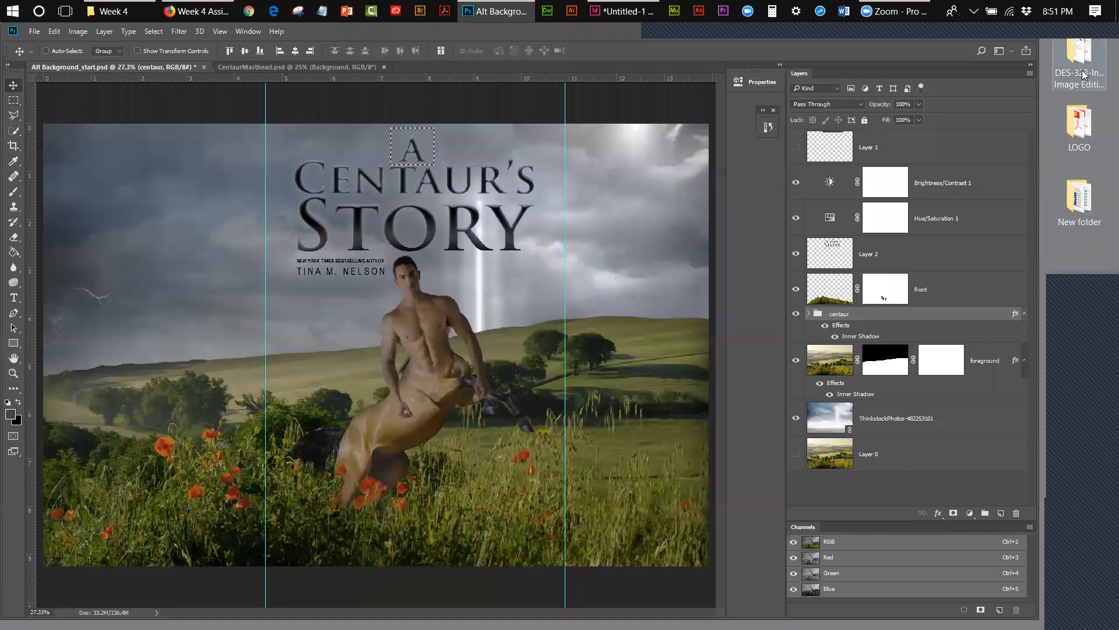
{"action": "key", "text": "Right"}
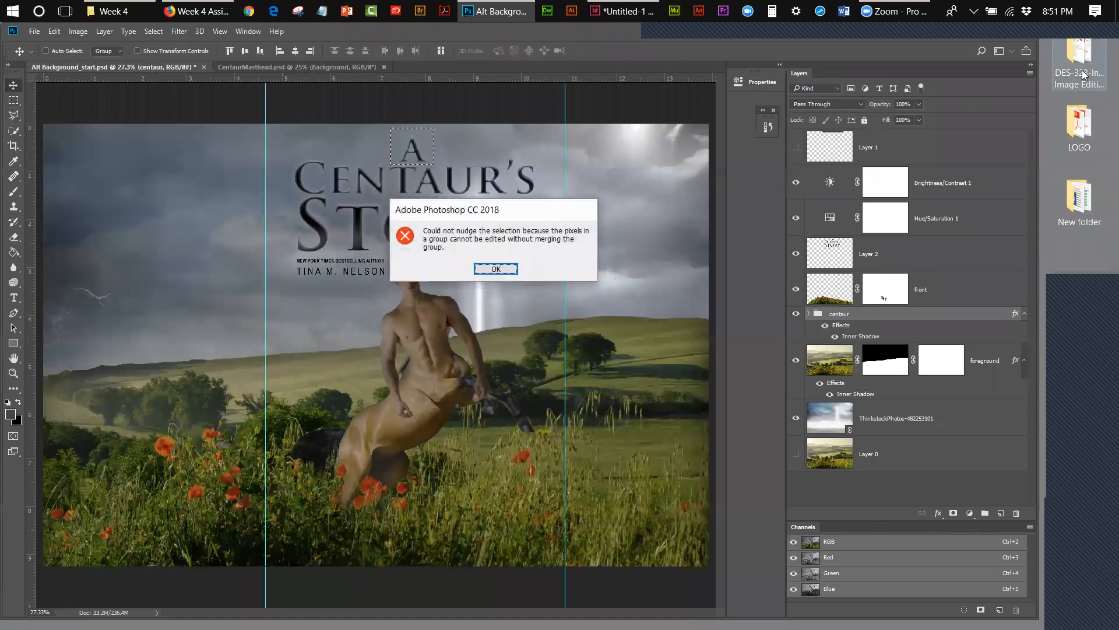
{"action": "left_click", "coordinate": [510, 269]}
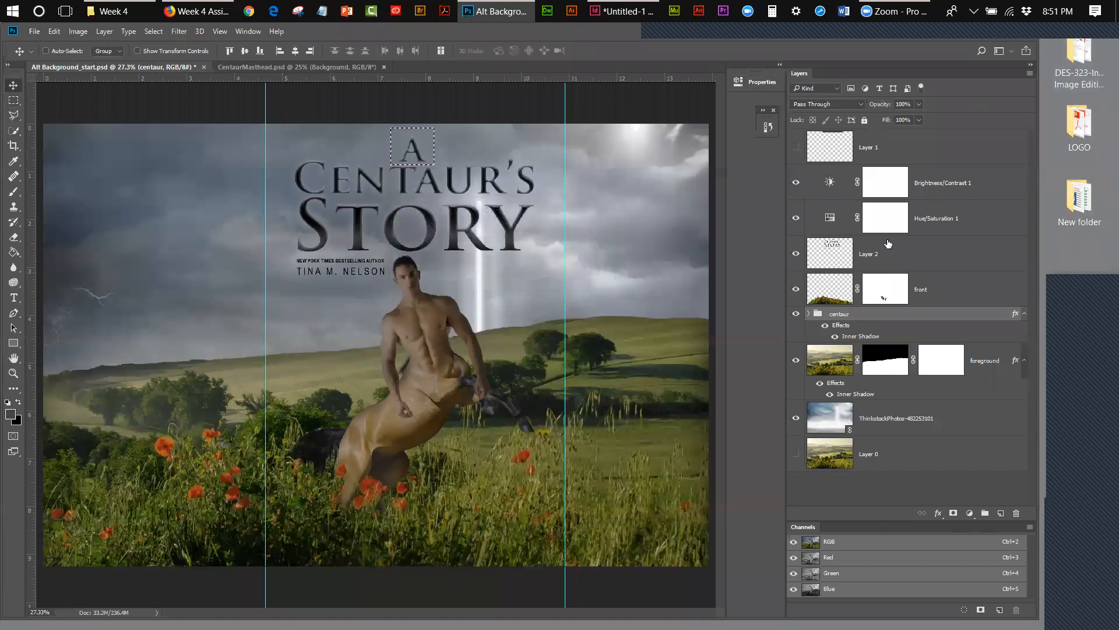
{"action": "left_click", "coordinate": [882, 254]}
{"action": "key", "text": "Up"}
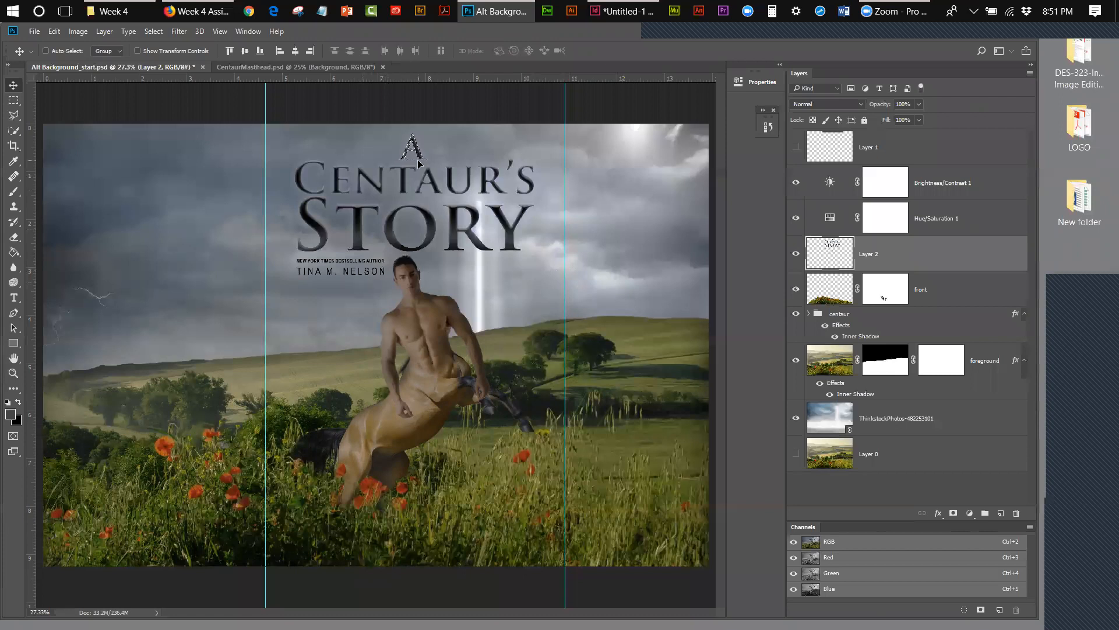
{"action": "left_click", "coordinate": [153, 30]}
{"action": "left_click", "coordinate": [175, 60]}
Fine-tune the horizontal position of the entire Layer 2 title and author text above the centaur, ending slightly further right.
{"action": "key", "text": "shift+Right"}
{"action": "key", "text": "shift+Right"}
{"action": "key", "text": "shift+Right"}
{"action": "key", "text": "shift+Right"}
{"action": "key", "text": "shift+Right"}
{"action": "key", "text": "shift+Left"}
{"action": "key", "text": "shift+Left"}
{"action": "key", "text": "shift+Left"}
{"action": "key", "text": "shift+Left"}
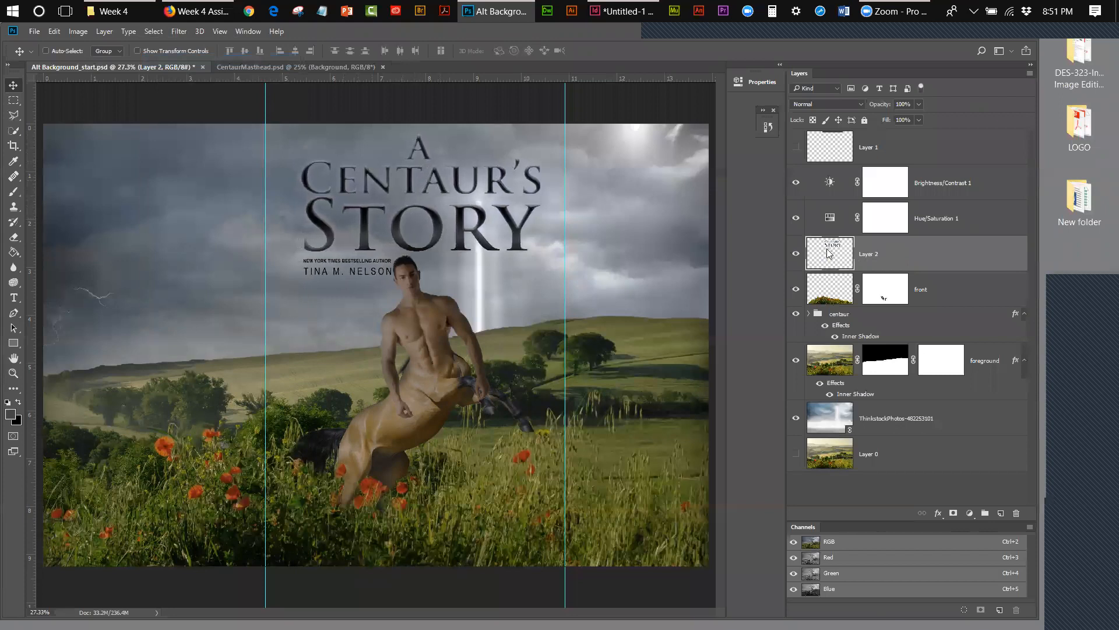
{"action": "key", "text": "shift+Left"}
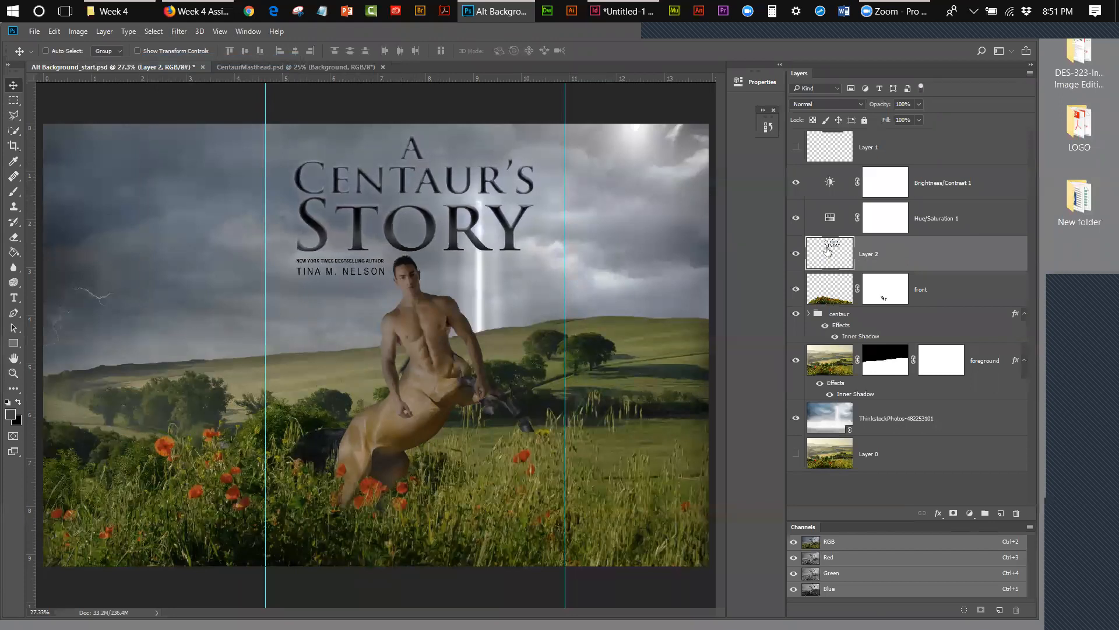
{"action": "key", "text": "shift+Right"}
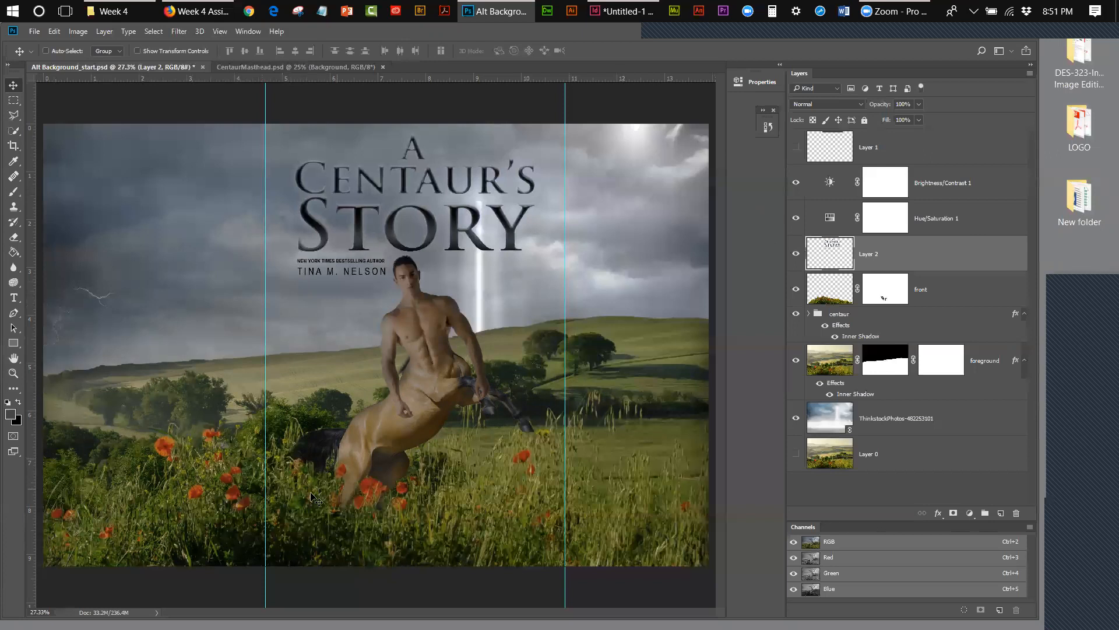
Paint black on the front layer's mask with a small soft-flow brush to reveal the centaur's shaded leg among the poppies, and fit the image on screen.
{"action": "left_click", "coordinate": [13, 374]}
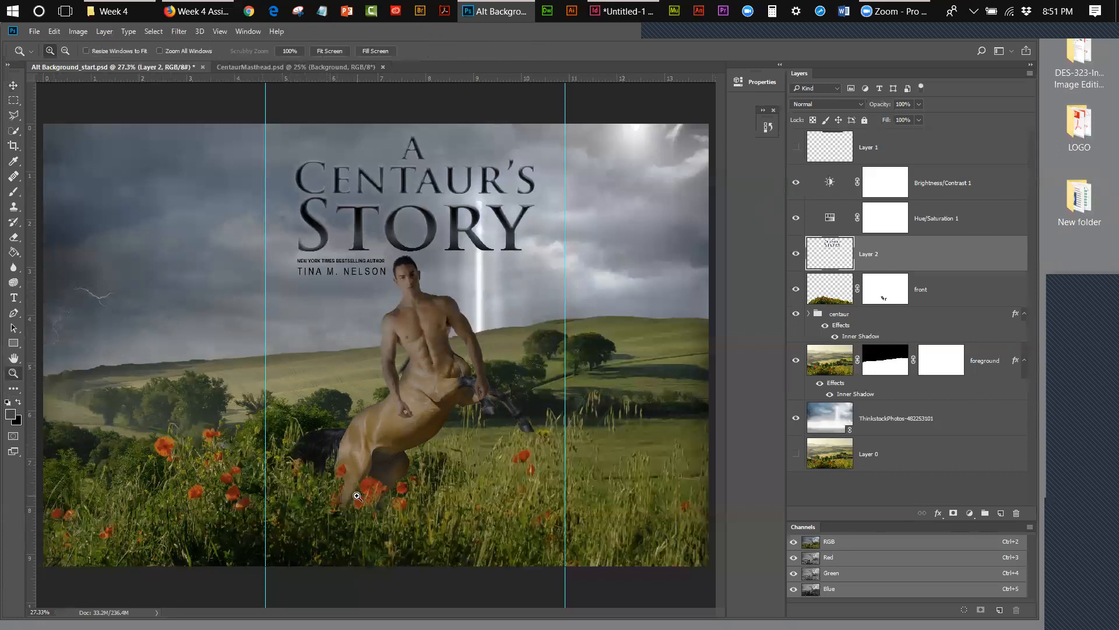
{"action": "left_click", "coordinate": [382, 496]}
{"action": "double_click", "coordinate": [382, 496]}
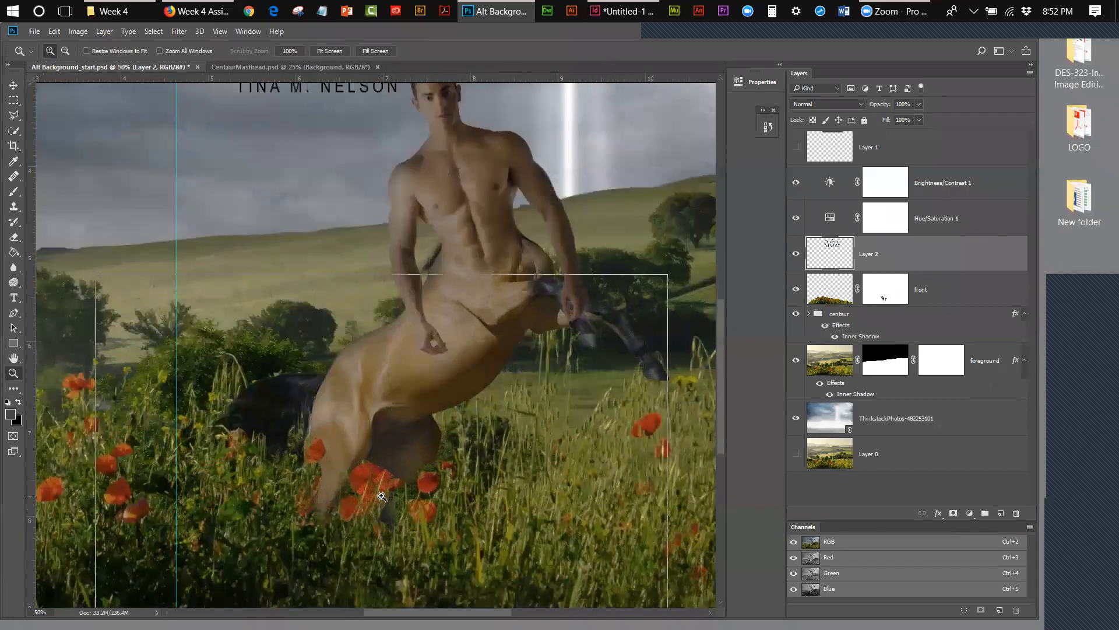
{"action": "left_click", "coordinate": [382, 496]}
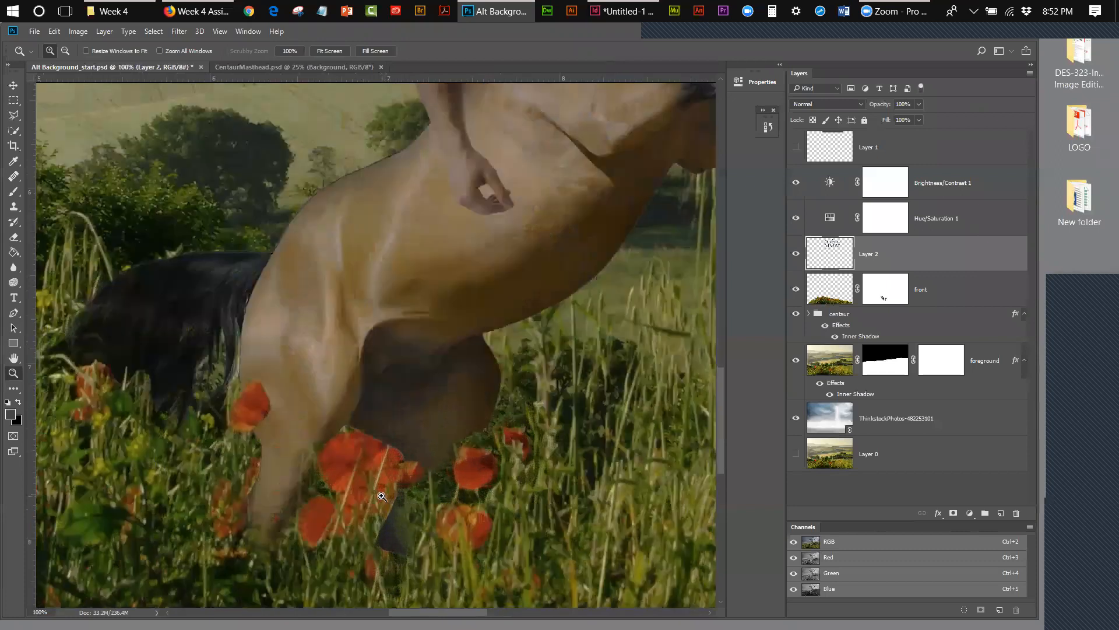
{"action": "left_click_drag", "start_coordinate": [718, 381], "coordinate": [725, 412]}
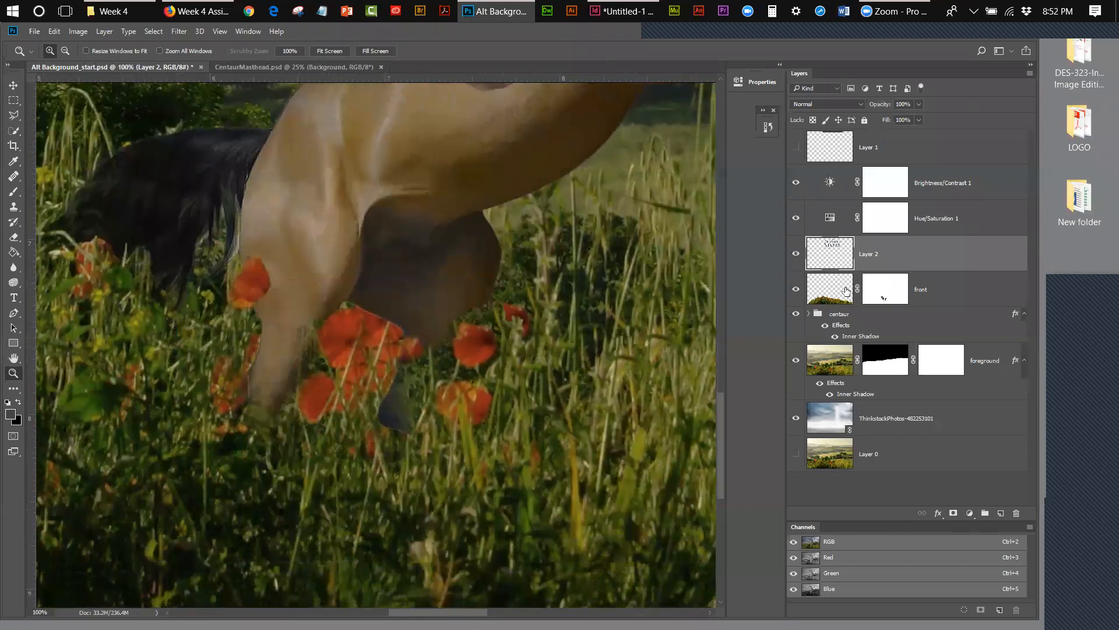
{"action": "left_click", "coordinate": [868, 302]}
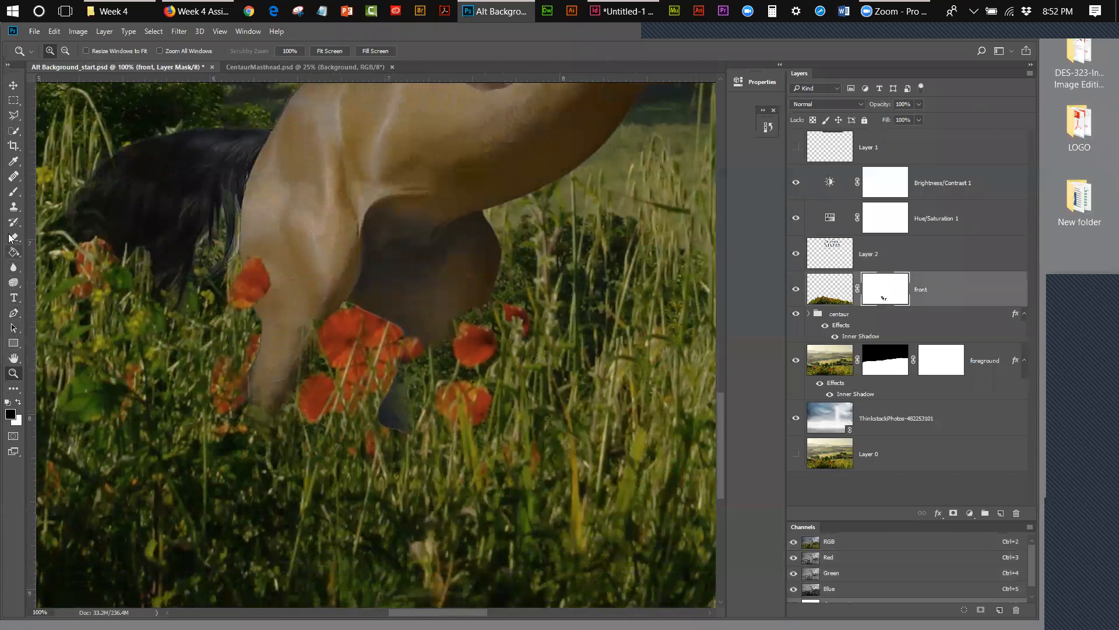
{"action": "left_click", "coordinate": [14, 192]}
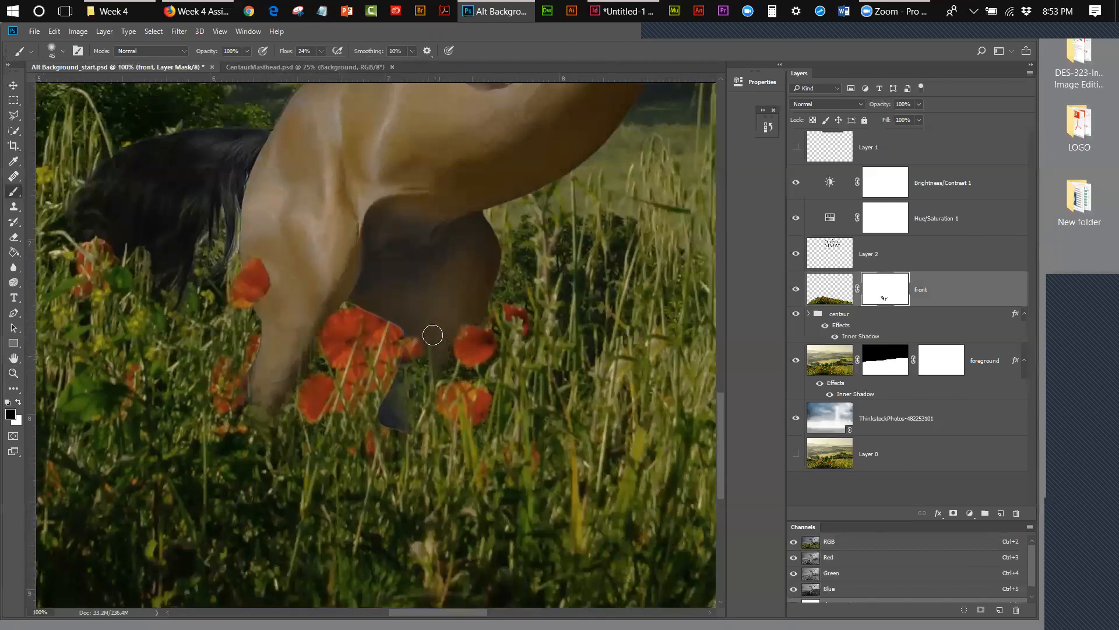
{"action": "mouse_move", "coordinate": [403, 379]}
{"action": "left_mouse_down"}
{"action": "mouse_move", "coordinate": [400, 405]}
{"action": "mouse_move", "coordinate": [409, 374]}
{"action": "mouse_move", "coordinate": [420, 422]}
{"action": "mouse_move", "coordinate": [411, 411]}
{"action": "left_mouse_up"}
{"action": "mouse_move", "coordinate": [429, 363]}
{"action": "left_mouse_down"}
{"action": "mouse_move", "coordinate": [447, 353]}
{"action": "mouse_move", "coordinate": [447, 366]}
{"action": "mouse_move", "coordinate": [445, 336]}
{"action": "mouse_move", "coordinate": [443, 369]}
{"action": "left_mouse_up"}
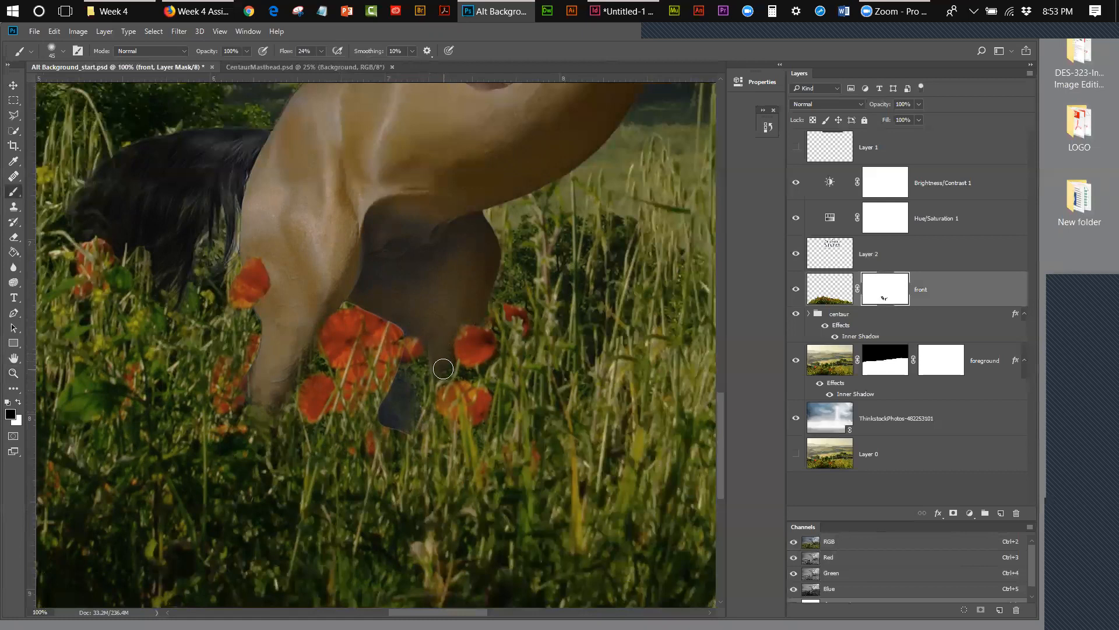
{"action": "mouse_move", "coordinate": [433, 345]}
{"action": "left_mouse_down"}
{"action": "mouse_move", "coordinate": [418, 426]}
{"action": "mouse_move", "coordinate": [414, 430]}
{"action": "left_mouse_up"}
{"action": "left_click", "coordinate": [225, 34]}
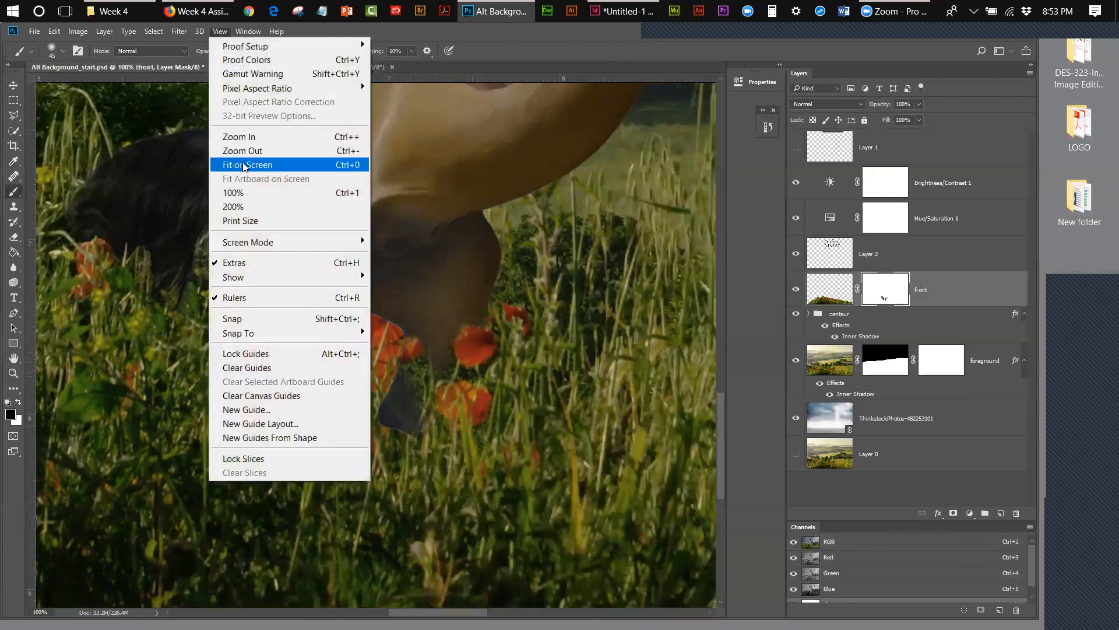
{"action": "left_click", "coordinate": [244, 170]}
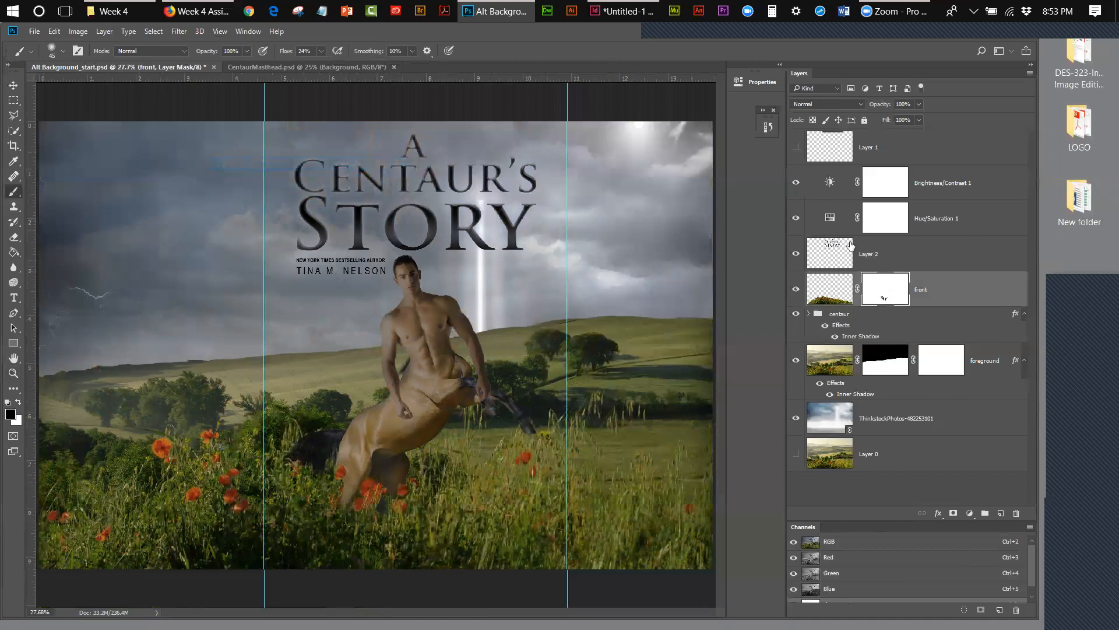
Check the text arrangement in the CentaurMasthead document and return to the Alt Background_start document.
{"action": "left_click", "coordinate": [304, 65]}
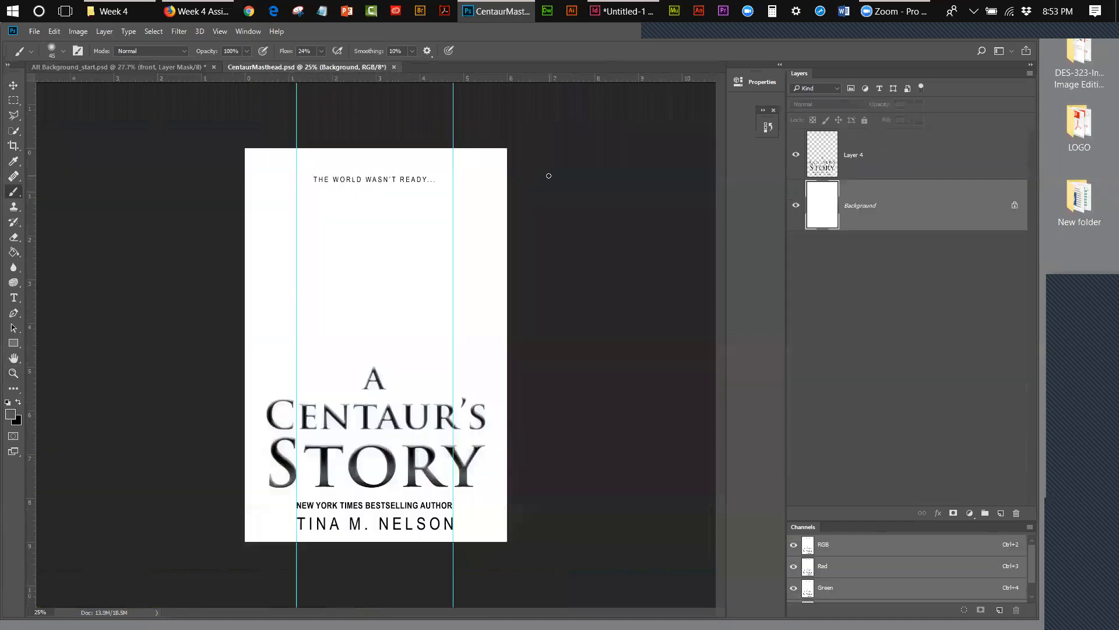
{"action": "left_click", "coordinate": [138, 67]}
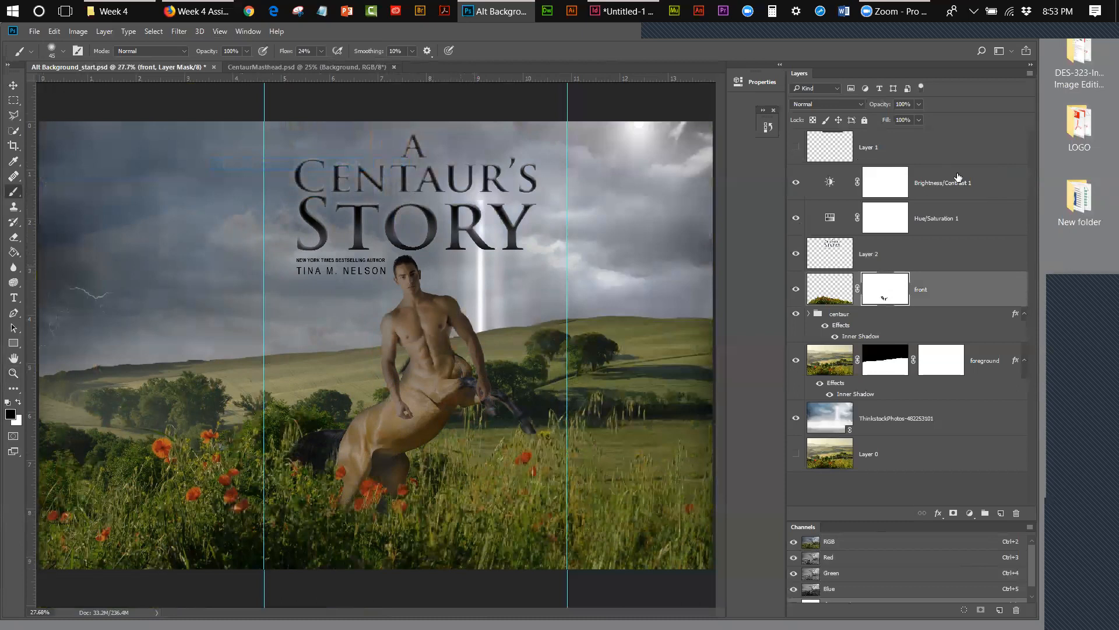
Add the tagline THE WORLD WASN'T READY as a 20 pt text layer above Layer 1, in the grass below the centaur.
{"action": "left_click", "coordinate": [979, 249]}
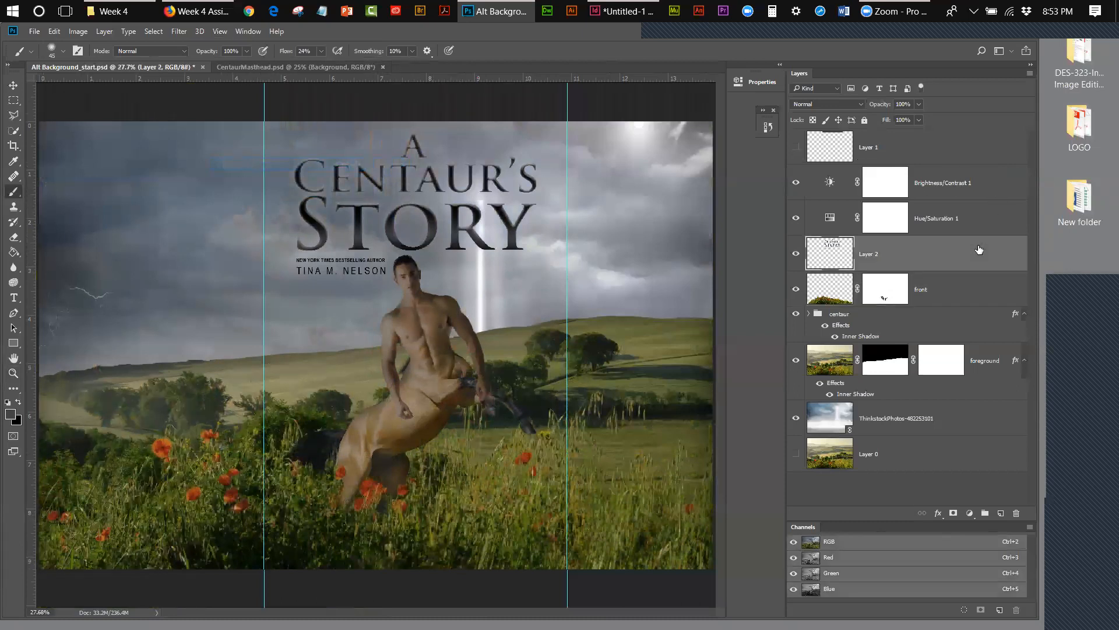
{"action": "left_click", "coordinate": [953, 157]}
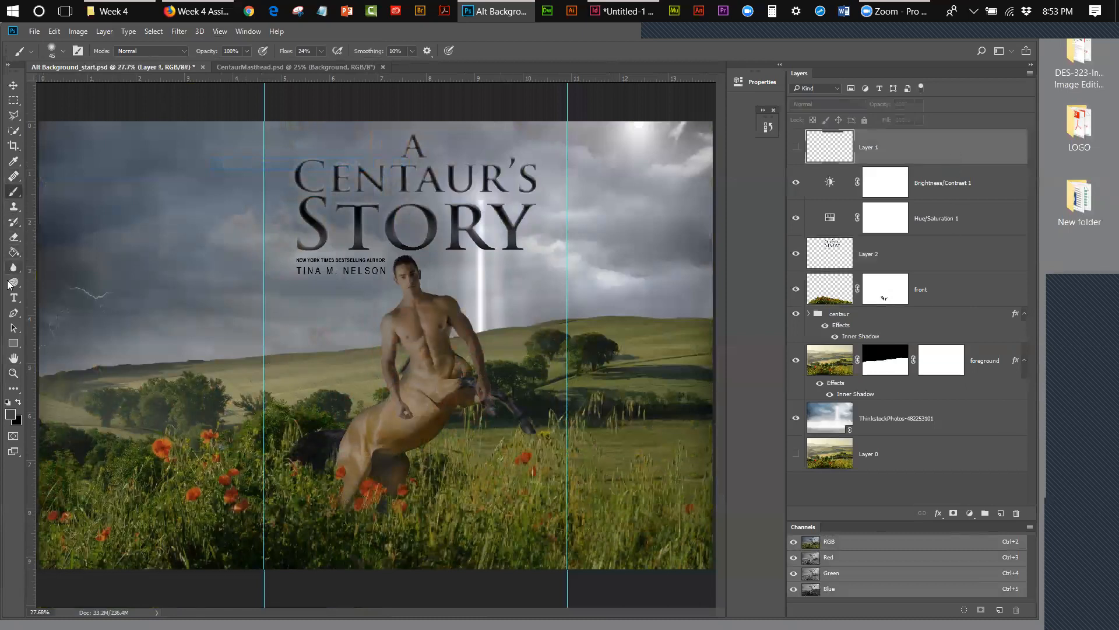
{"action": "left_click", "coordinate": [12, 298]}
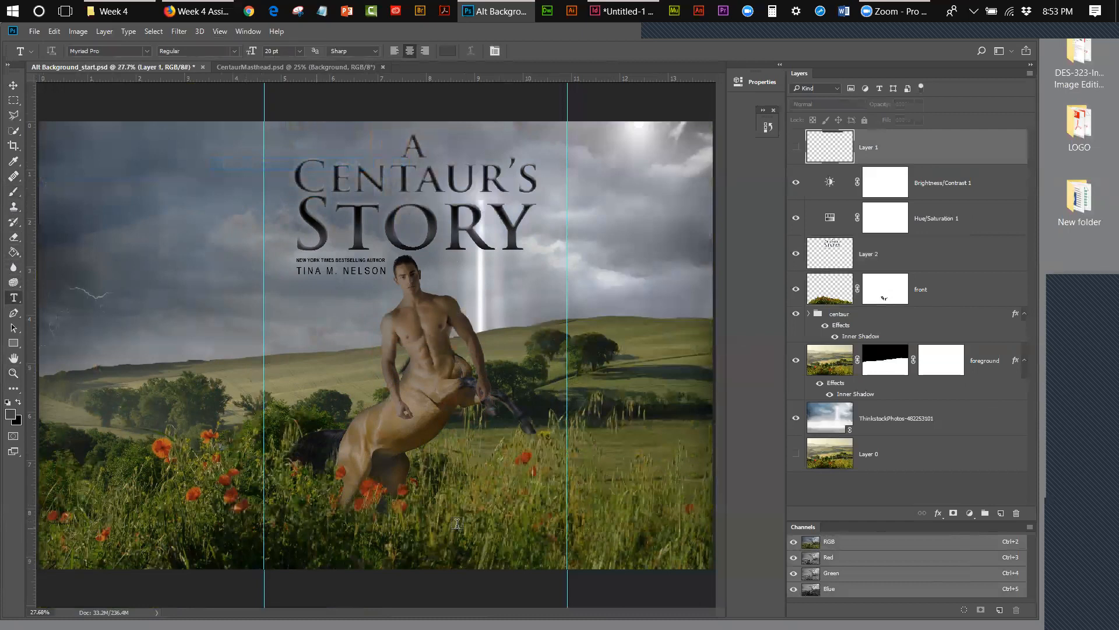
{"action": "left_click", "coordinate": [349, 527]}
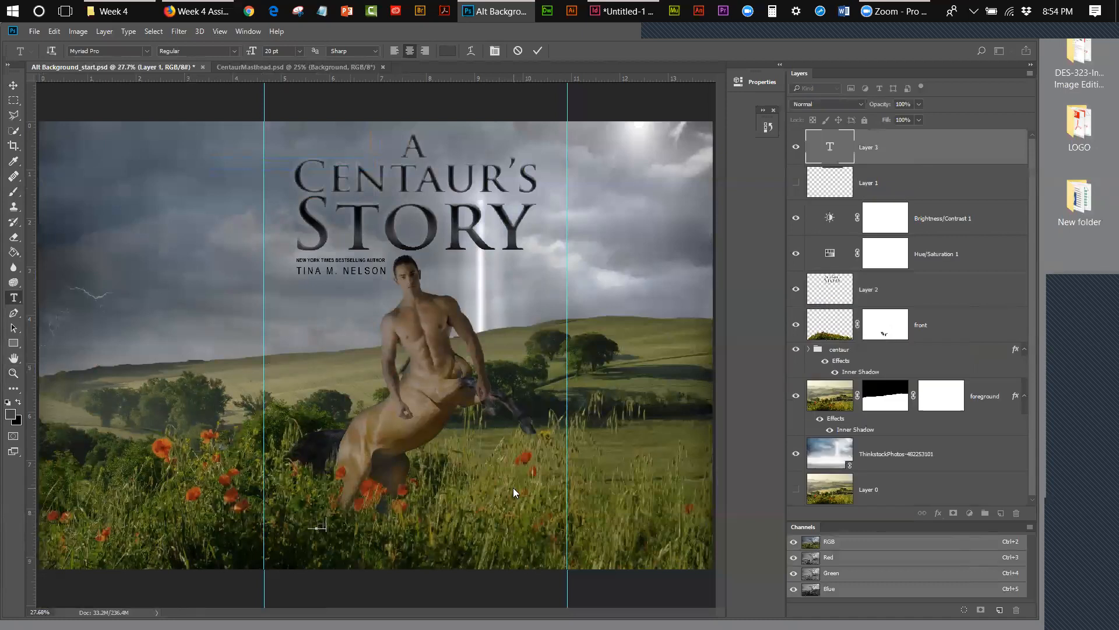
{"action": "type", "text": "Something about the stor"}
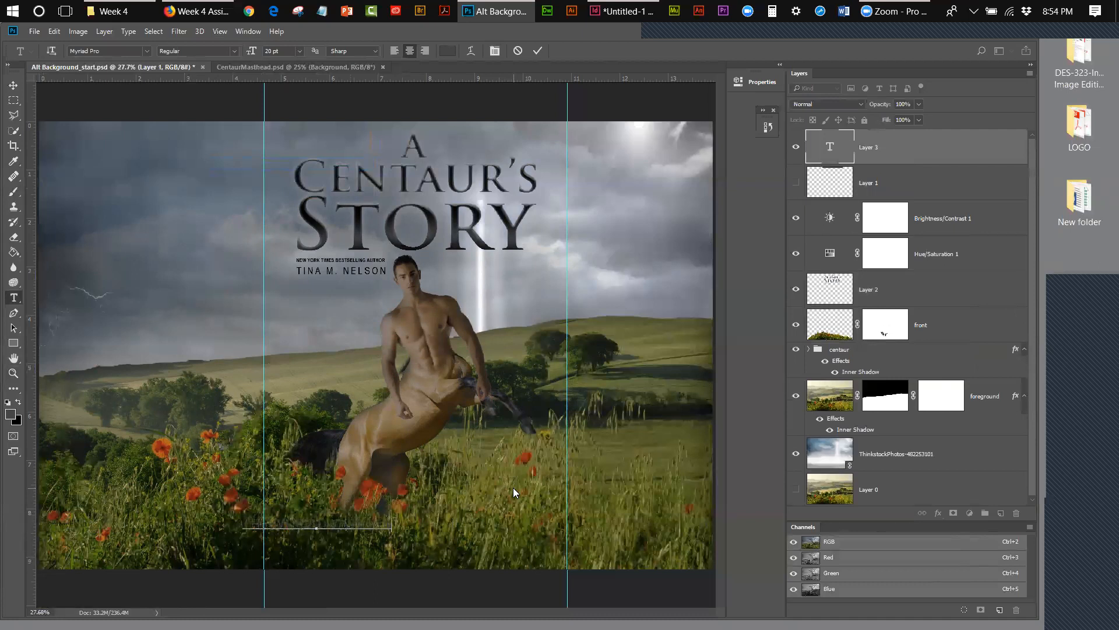
{"action": "type", "text": "y goes"}
Change the tagline's text color to near-white (fffefe).
{"action": "triple_click", "coordinate": [296, 524]}
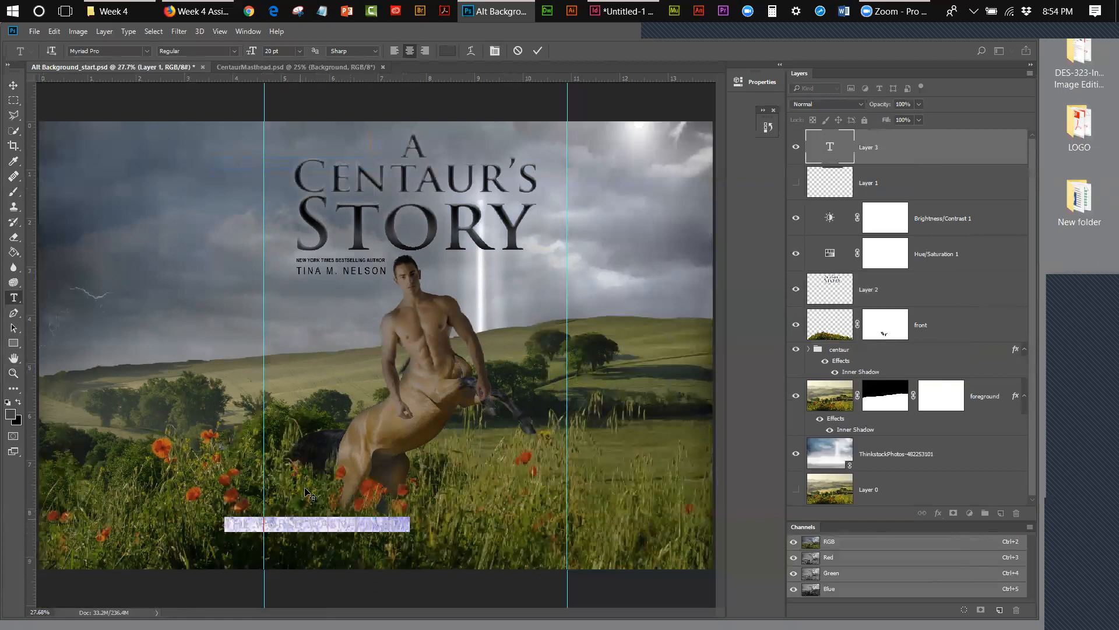
{"action": "left_click", "coordinate": [448, 51]}
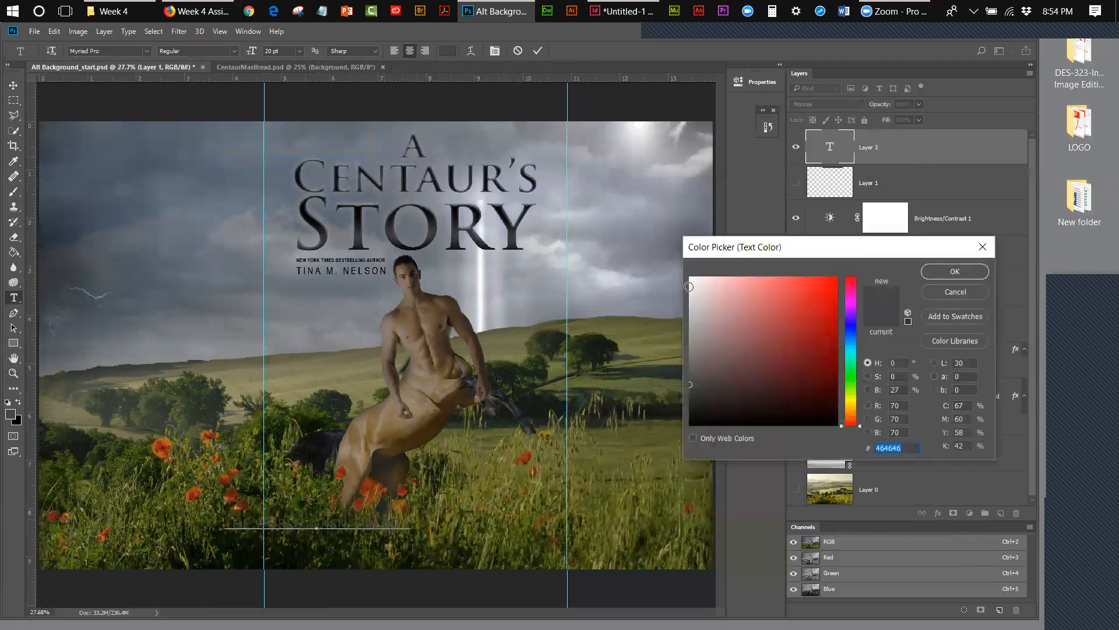
{"action": "left_click", "coordinate": [690, 278]}
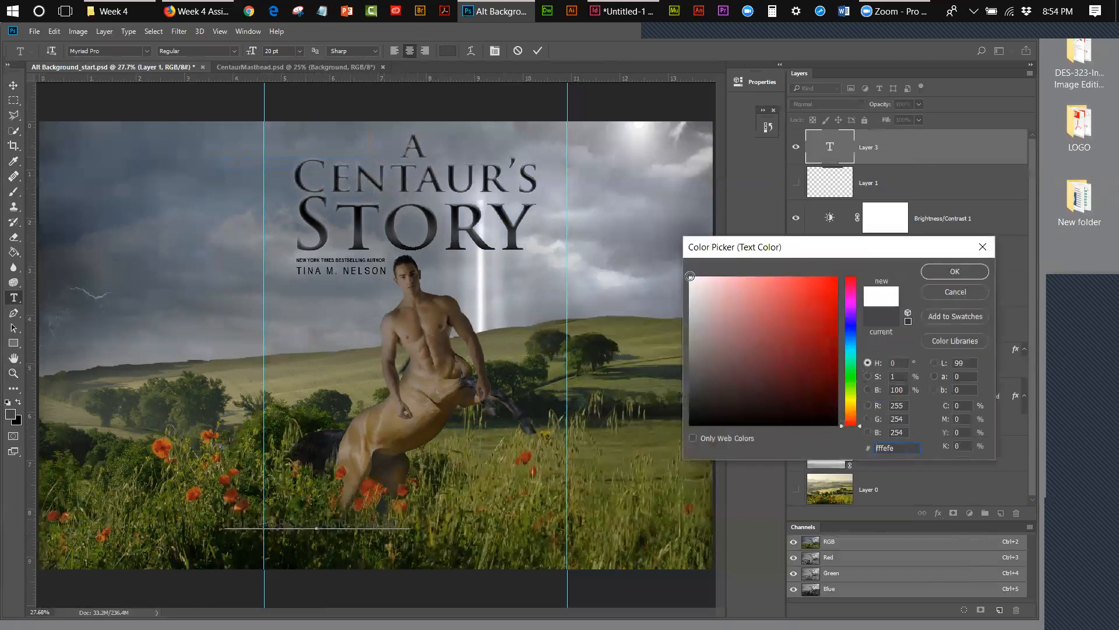
{"action": "left_click", "coordinate": [940, 271]}
Commit the tagline and move it right and slightly down, centering it between the two vertical guides below the centaur.
{"action": "left_click", "coordinate": [13, 88]}
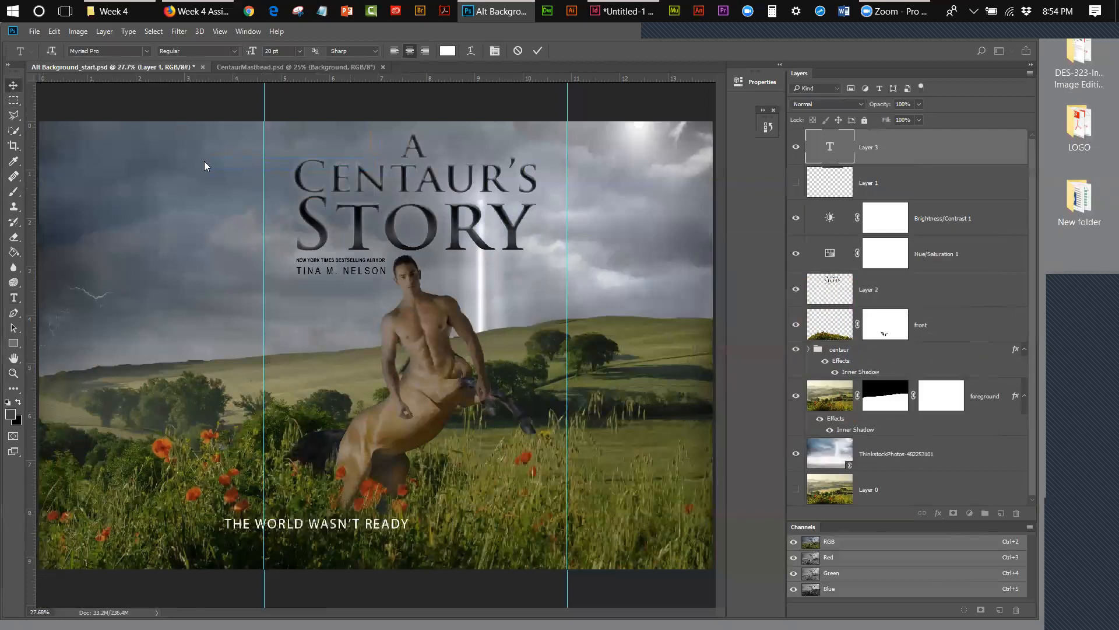
{"action": "key", "text": "shift+Right"}
{"action": "key", "text": "shift+Right"}
{"action": "key", "text": "shift+Right"}
{"action": "key", "text": "shift+Right"}
{"action": "key", "text": "shift+Right"}
{"action": "key", "text": "shift+Right"}
{"action": "key", "text": "shift+Right"}
{"action": "key", "text": "shift+Right"}
{"action": "key", "text": "shift+Right"}
{"action": "key", "text": "shift+Right"}
{"action": "key", "text": "shift+Right"}
{"action": "key", "text": "shift+Right"}
{"action": "key", "text": "shift+Right"}
{"action": "key", "text": "shift+Right"}
{"action": "key", "text": "shift+Right"}
{"action": "key", "text": "shift+Right"}
{"action": "key", "text": "shift+Right"}
{"action": "key", "text": "shift+Right"}
{"action": "key", "text": "shift+Right"}
{"action": "key", "text": "shift+Right"}
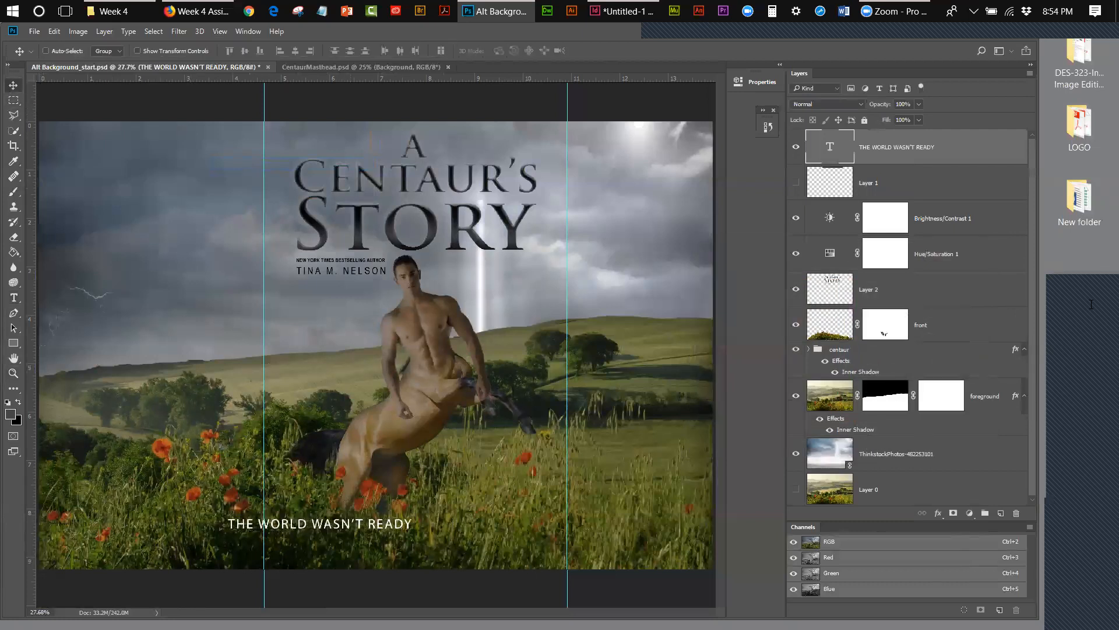
{"action": "key", "text": "shift+Right"}
{"action": "key", "text": "shift+Right"}
{"action": "key", "text": "shift+Right"}
{"action": "key", "text": "shift+Right"}
{"action": "key", "text": "shift+Right"}
{"action": "key", "text": "shift+Right"}
{"action": "key", "text": "shift+Right"}
{"action": "key", "text": "shift+Right"}
{"action": "key", "text": "shift+Right"}
{"action": "key", "text": "shift+Right"}
{"action": "key", "text": "shift+Right"}
{"action": "key", "text": "shift+Right"}
{"action": "key", "text": "shift+Right"}
{"action": "key", "text": "shift+Right"}
{"action": "key", "text": "shift+Right"}
{"action": "key", "text": "shift+Right"}
{"action": "key", "text": "shift+Right"}
{"action": "key", "text": "shift+Right"}
{"action": "key", "text": "shift+Right"}
{"action": "key", "text": "shift+Right"}
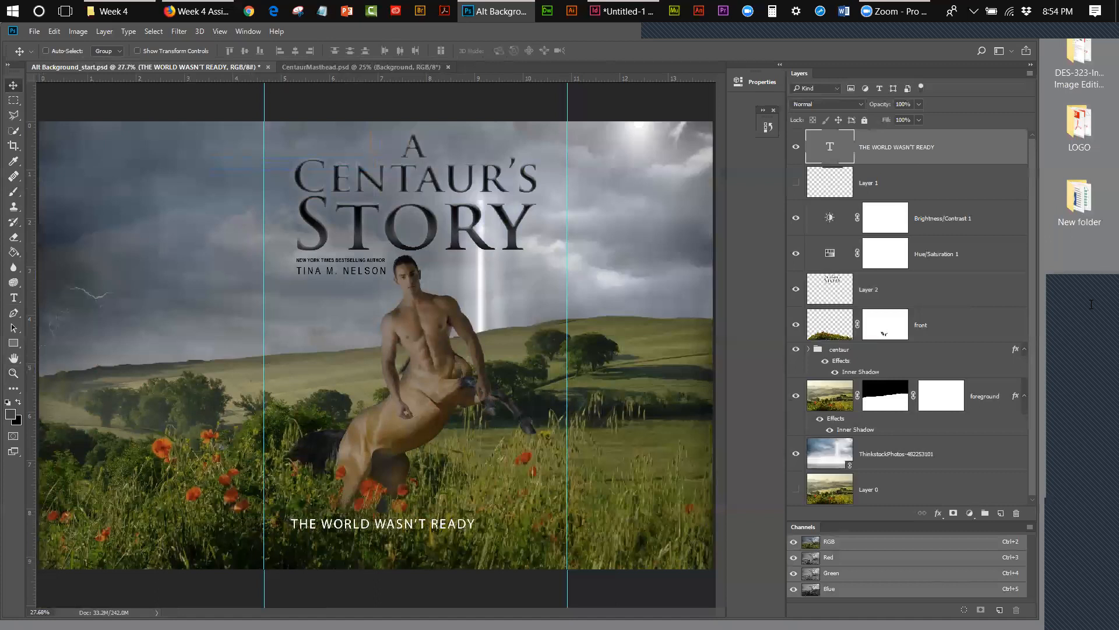
{"action": "key", "text": "shift+Right"}
{"action": "key", "text": "shift+Right"}
{"action": "key", "text": "shift+Right"}
{"action": "key", "text": "shift+Right"}
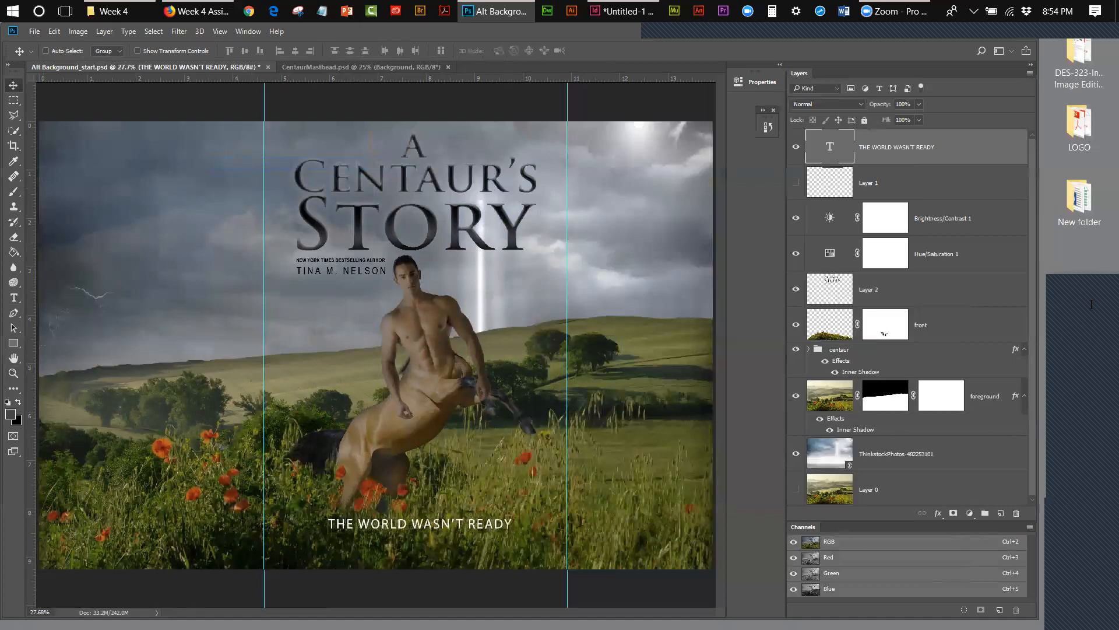
{"action": "key", "text": "shift+Down"}
{"action": "key", "text": "shift+Down"}
{"action": "key", "text": "shift+Down"}
{"action": "key", "text": "shift+Left"}
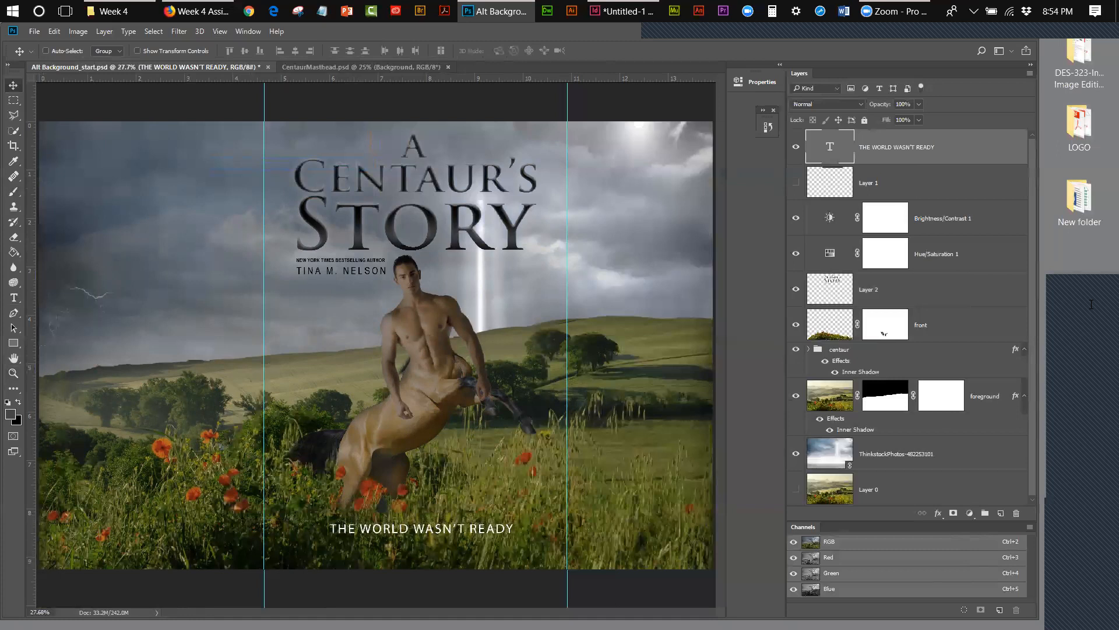
{"action": "key", "text": "shift+Down"}
{"action": "key", "text": "shift+Down"}
{"action": "key", "text": "shift+Right"}
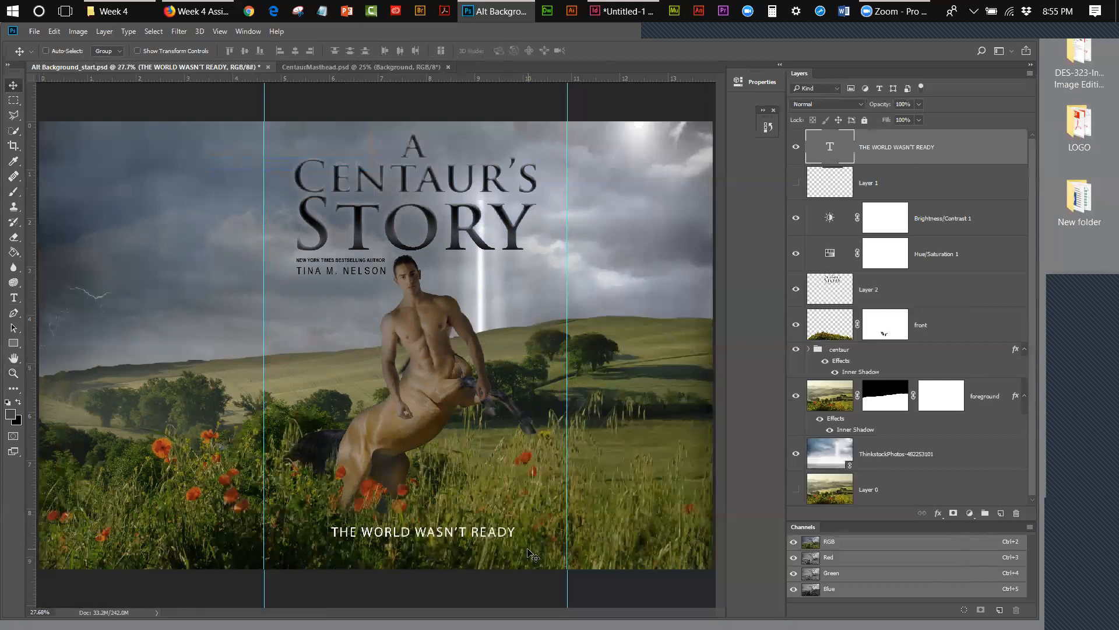
Open final_cover-art from the Week 4 folder to view it, and close it again.
{"action": "left_click", "coordinate": [34, 31]}
{"action": "left_click", "coordinate": [51, 60]}
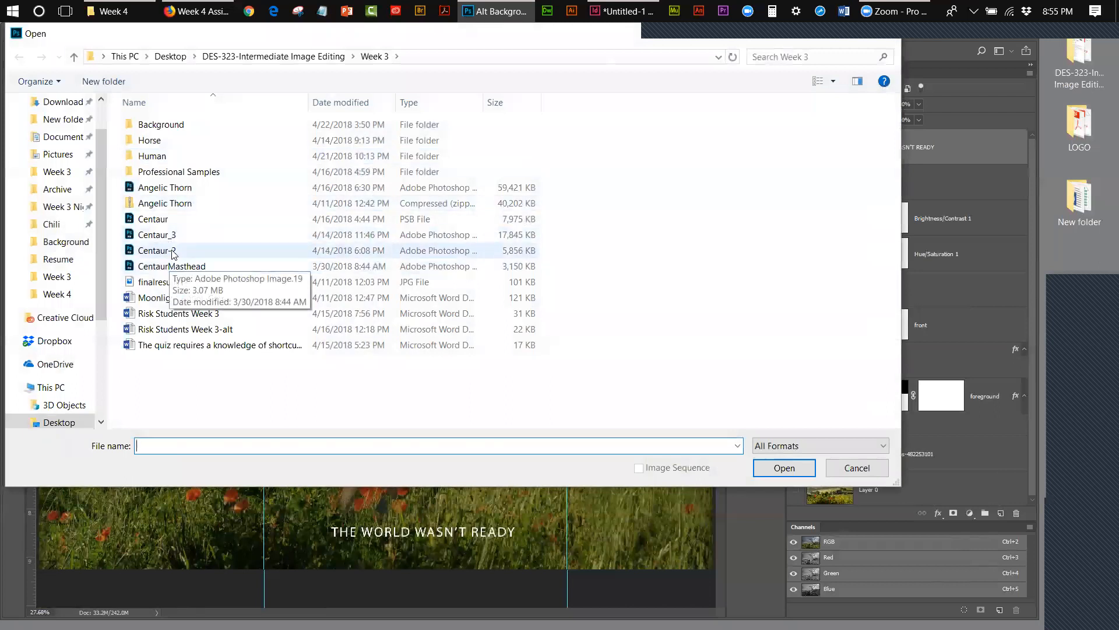
{"action": "left_click", "coordinate": [309, 56]}
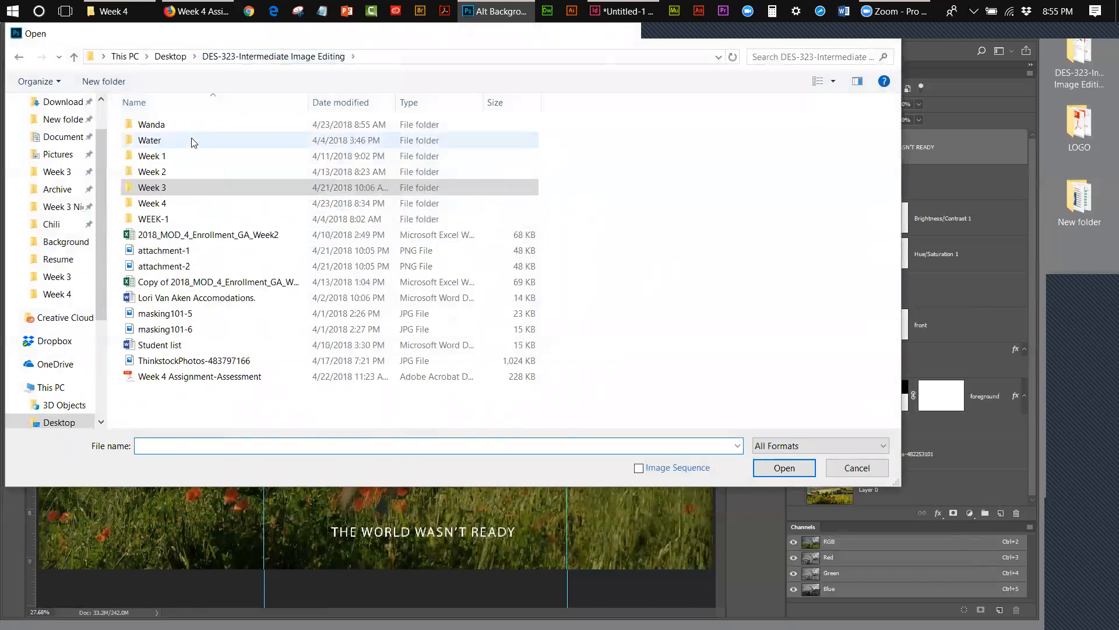
{"action": "double_click", "coordinate": [157, 204]}
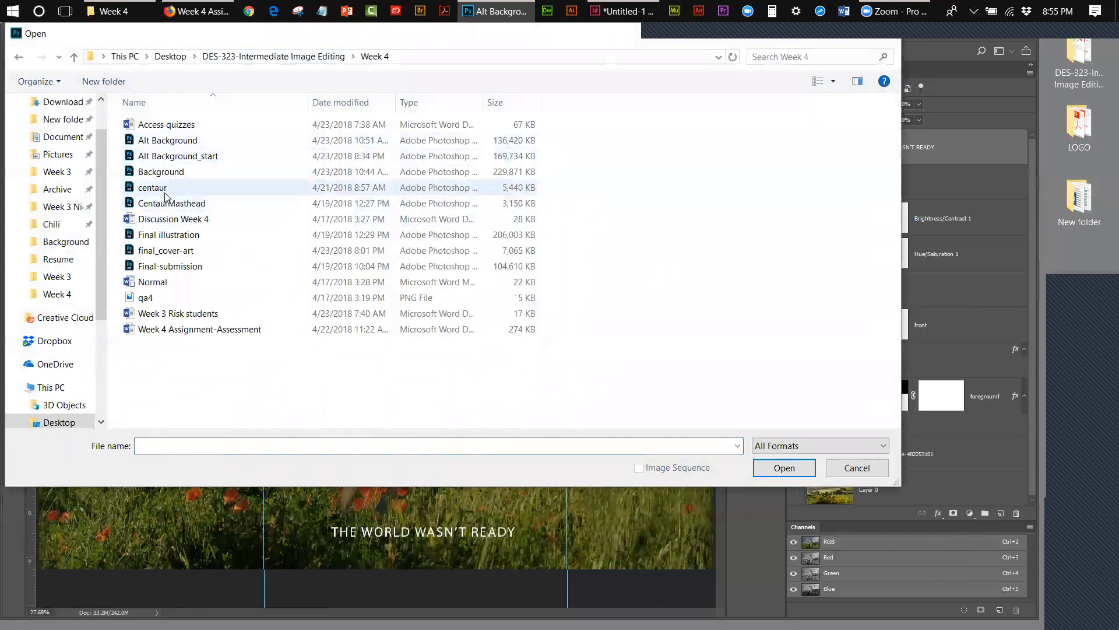
{"action": "double_click", "coordinate": [166, 251]}
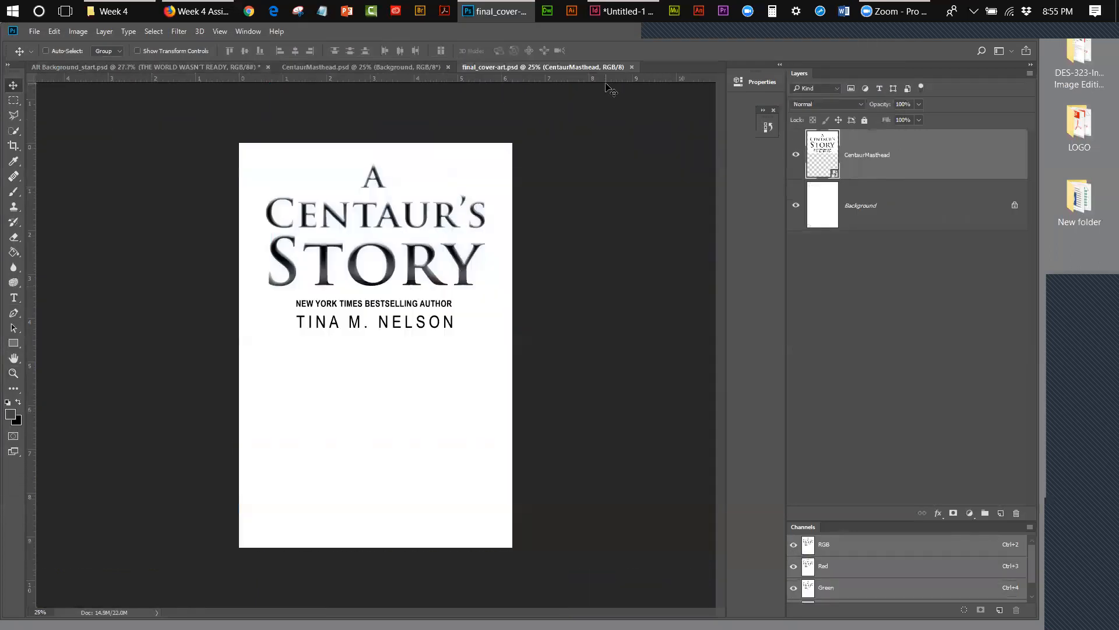
{"action": "left_click", "coordinate": [631, 67]}
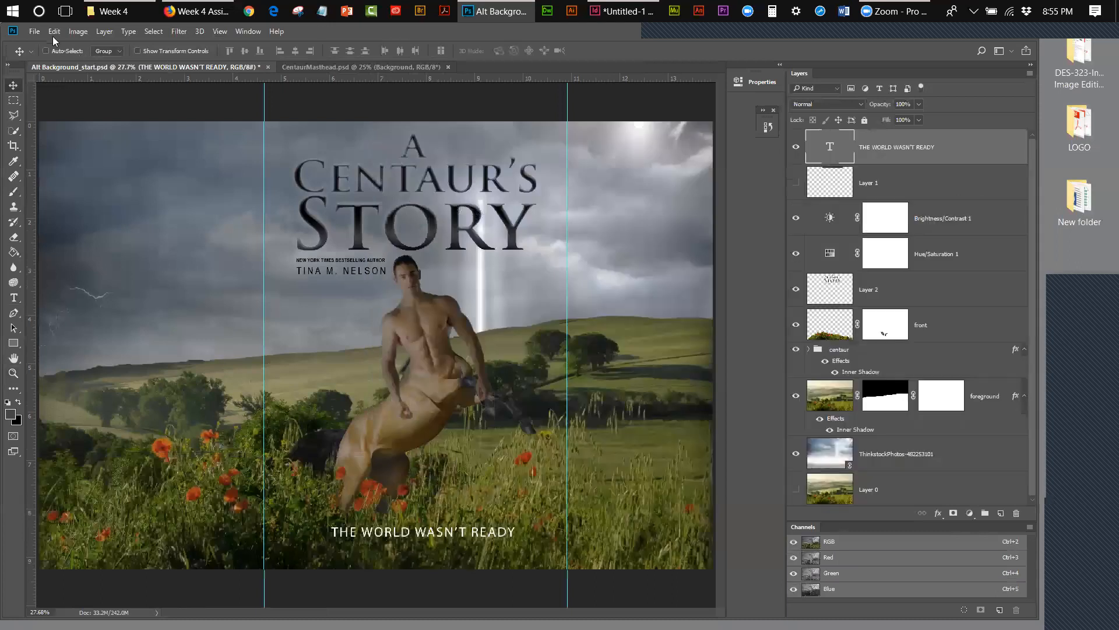
Open Final-submission from the Week 4 folder to view the sample cover.
{"action": "left_click", "coordinate": [35, 31]}
{"action": "left_click", "coordinate": [44, 56]}
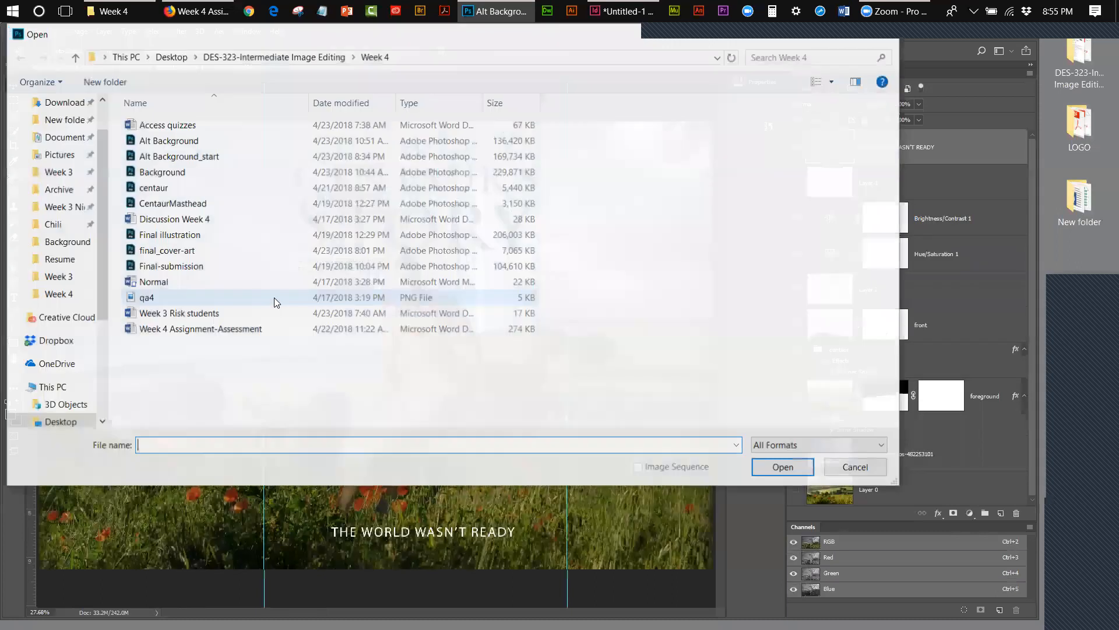
{"action": "double_click", "coordinate": [164, 267]}
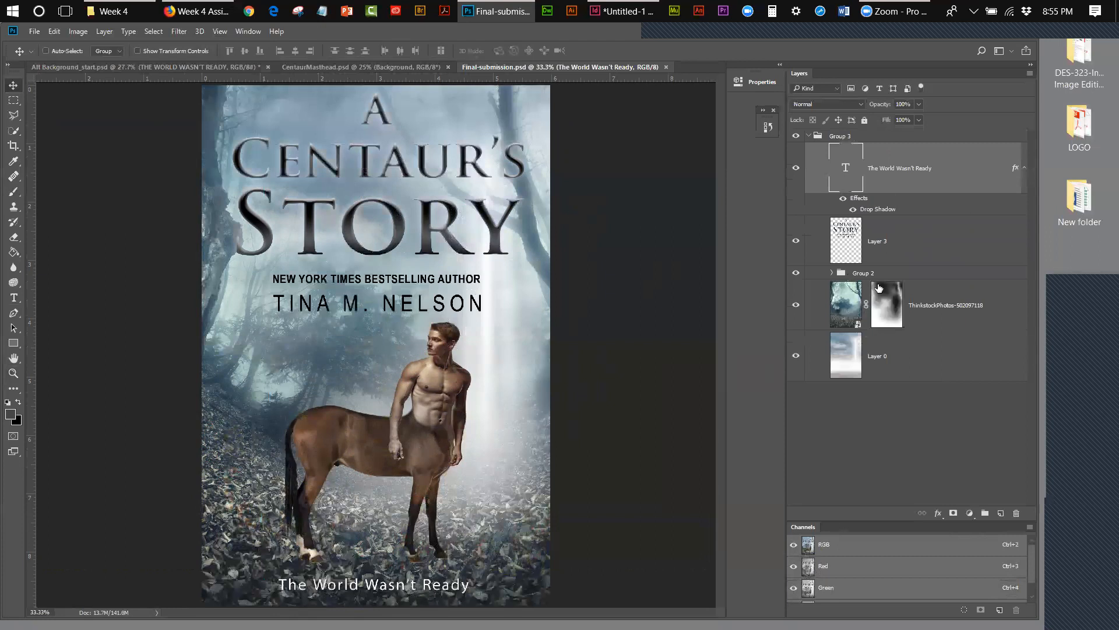
Try moving the title and author text on Layer 3 down over the centaur until it sits just above the tagline.
{"action": "left_click", "coordinate": [918, 257]}
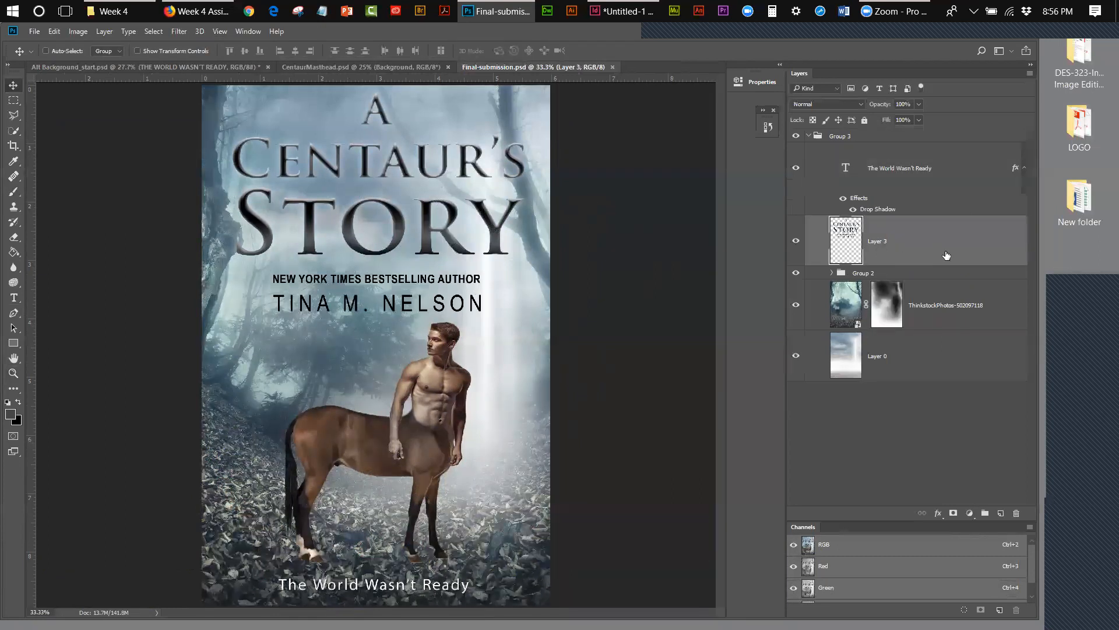
{"action": "key", "text": "shift+Down"}
{"action": "key", "text": "shift+Down"}
{"action": "key", "text": "shift+Down"}
{"action": "key", "text": "shift+Down"}
{"action": "key", "text": "shift+Down"}
{"action": "key", "text": "shift+Down"}
{"action": "key", "text": "shift+Down"}
{"action": "key", "text": "shift+Down"}
{"action": "key", "text": "shift+Down"}
{"action": "key", "text": "shift+Down"}
{"action": "key", "text": "shift+Down"}
{"action": "key", "text": "shift+Down"}
{"action": "key", "text": "shift+Down"}
{"action": "key", "text": "shift+Down"}
{"action": "key", "text": "shift+Down"}
{"action": "key", "text": "shift+Down"}
{"action": "key", "text": "shift+Down"}
{"action": "key", "text": "shift+Down"}
{"action": "key", "text": "shift+Down"}
{"action": "key", "text": "shift+Down"}
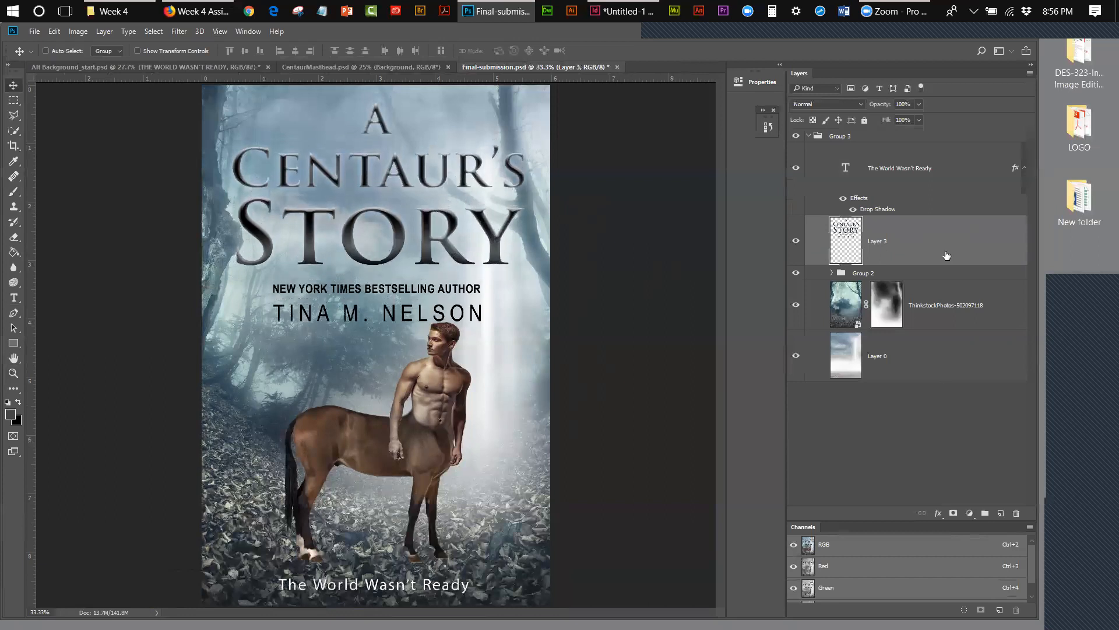
{"action": "key", "text": "shift+Down"}
{"action": "key", "text": "shift+Down"}
{"action": "key", "text": "shift+Down"}
{"action": "key", "text": "shift+Down"}
{"action": "key", "text": "shift+Down"}
{"action": "key", "text": "shift+Down"}
{"action": "key", "text": "shift+Down"}
{"action": "key", "text": "shift+Down"}
{"action": "key", "text": "shift+Down"}
{"action": "key", "text": "shift+Down"}
{"action": "key", "text": "shift+Down"}
{"action": "key", "text": "shift+Down"}
{"action": "key", "text": "shift+Down"}
{"action": "key", "text": "shift+Down"}
{"action": "key", "text": "shift+Down"}
{"action": "key", "text": "shift+Down"}
{"action": "key", "text": "shift+Down"}
{"action": "key", "text": "shift+Down"}
{"action": "key", "text": "shift+Down"}
{"action": "key", "text": "shift+Down"}
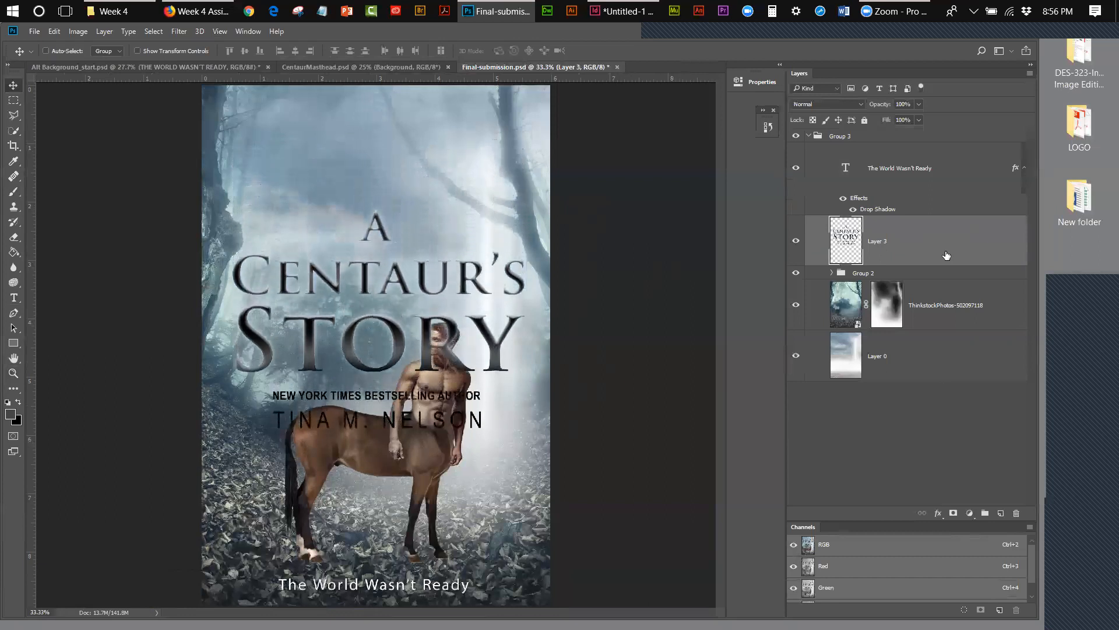
{"action": "key", "text": "shift+Down"}
{"action": "key", "text": "shift+Down"}
{"action": "key", "text": "shift+Down"}
{"action": "key", "text": "shift+Down"}
{"action": "key", "text": "shift+Down"}
{"action": "key", "text": "shift+Down"}
{"action": "key", "text": "shift+Down"}
{"action": "key", "text": "shift+Down"}
{"action": "key", "text": "shift+Down"}
{"action": "key", "text": "shift+Down"}
{"action": "key", "text": "shift+Down"}
{"action": "key", "text": "shift+Down"}
{"action": "key", "text": "shift+Down"}
{"action": "key", "text": "shift+Down"}
{"action": "key", "text": "shift+Down"}
{"action": "key", "text": "shift+Down"}
{"action": "key", "text": "shift+Down"}
{"action": "key", "text": "shift+Down"}
{"action": "key", "text": "shift+Down"}
{"action": "key", "text": "shift+Down"}
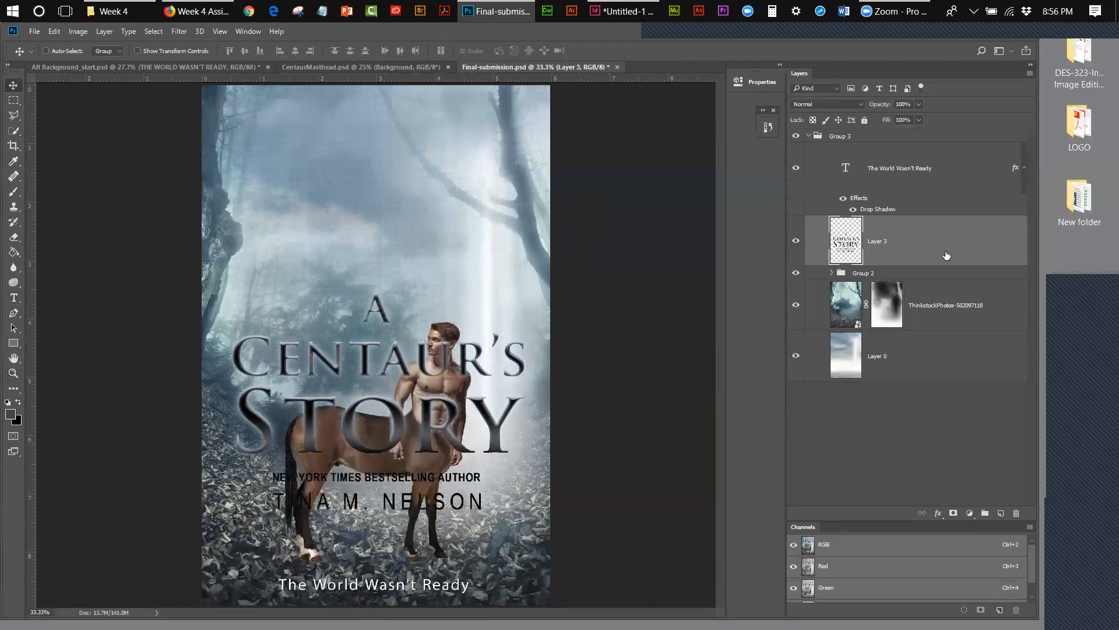
{"action": "key", "text": "shift+Down"}
{"action": "key", "text": "shift+Down"}
{"action": "key", "text": "shift+Down"}
{"action": "key", "text": "shift+Down"}
{"action": "key", "text": "shift+Down"}
{"action": "key", "text": "shift+Down"}
{"action": "key", "text": "shift+Down"}
{"action": "key", "text": "shift+Down"}
{"action": "key", "text": "shift+Down"}
{"action": "key", "text": "shift+Down"}
{"action": "key", "text": "shift+Down"}
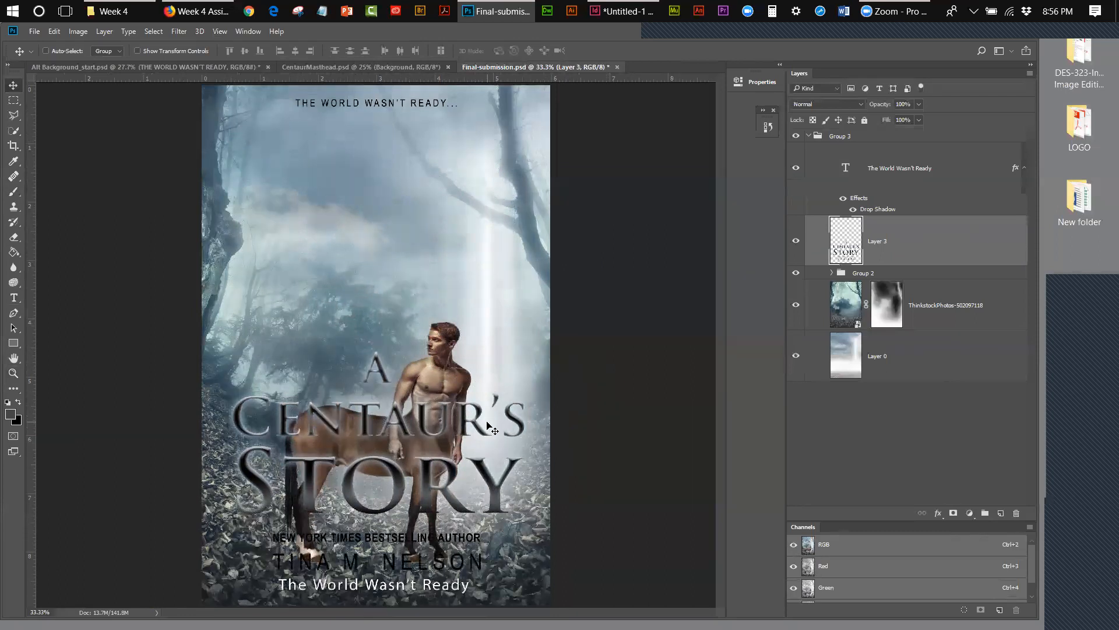
Revert the Final-submission document to its saved version and return to the Alt Background_start document.
{"action": "left_click", "coordinate": [34, 31]}
{"action": "left_click", "coordinate": [192, 207]}
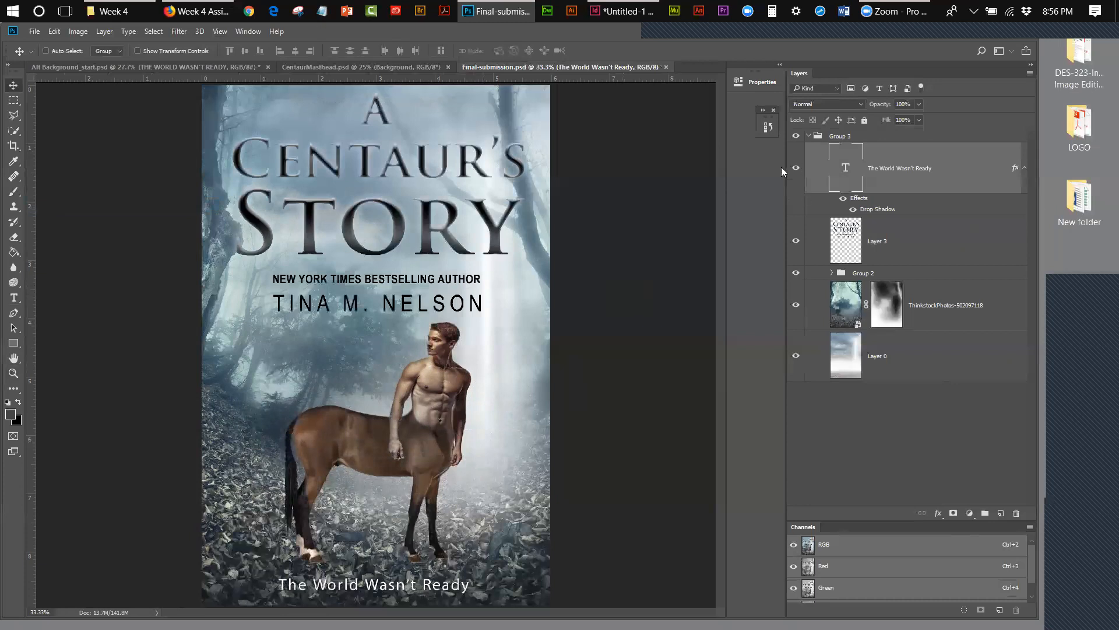
{"action": "left_click", "coordinate": [133, 68]}
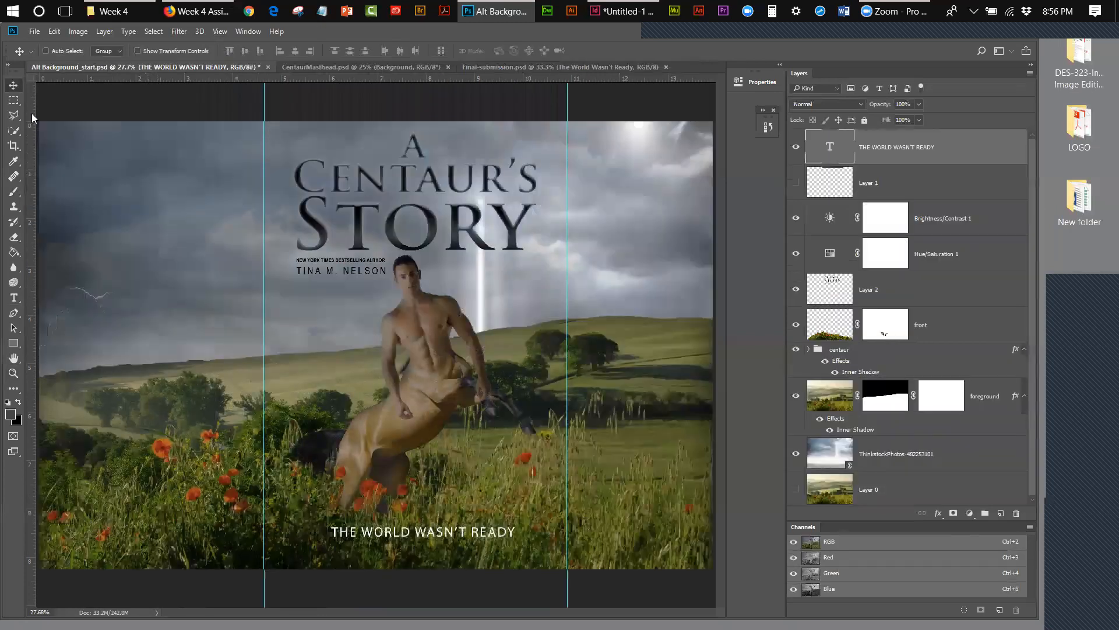
Select the full-height area between the two vertical guides and crop the image to that selection.
{"action": "left_click", "coordinate": [13, 100]}
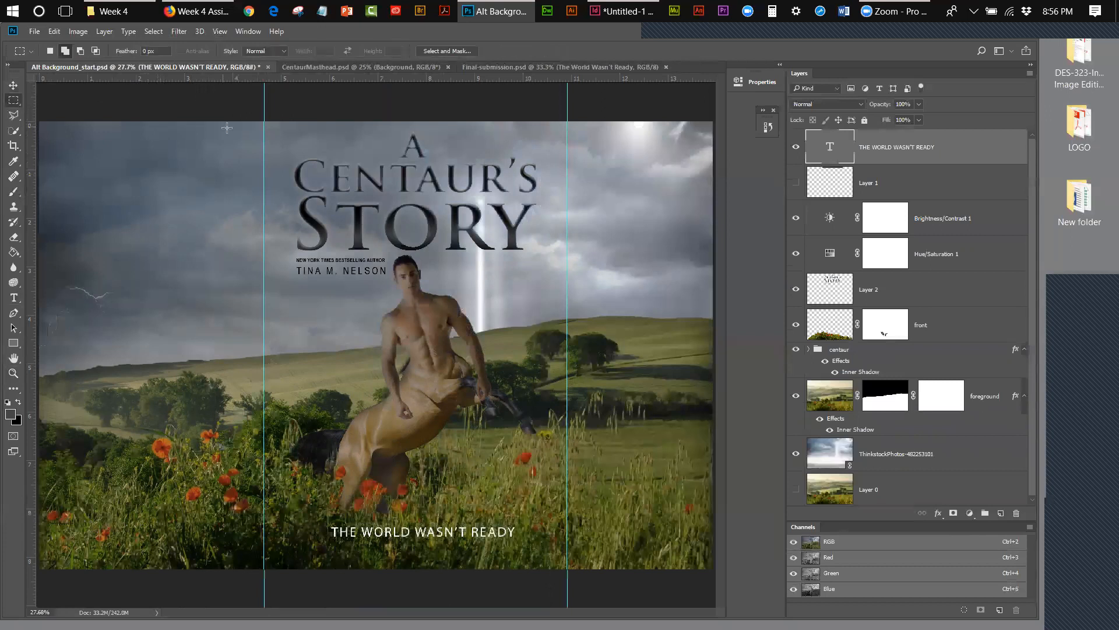
{"action": "left_click_drag", "start_coordinate": [263, 120], "coordinate": [567, 568]}
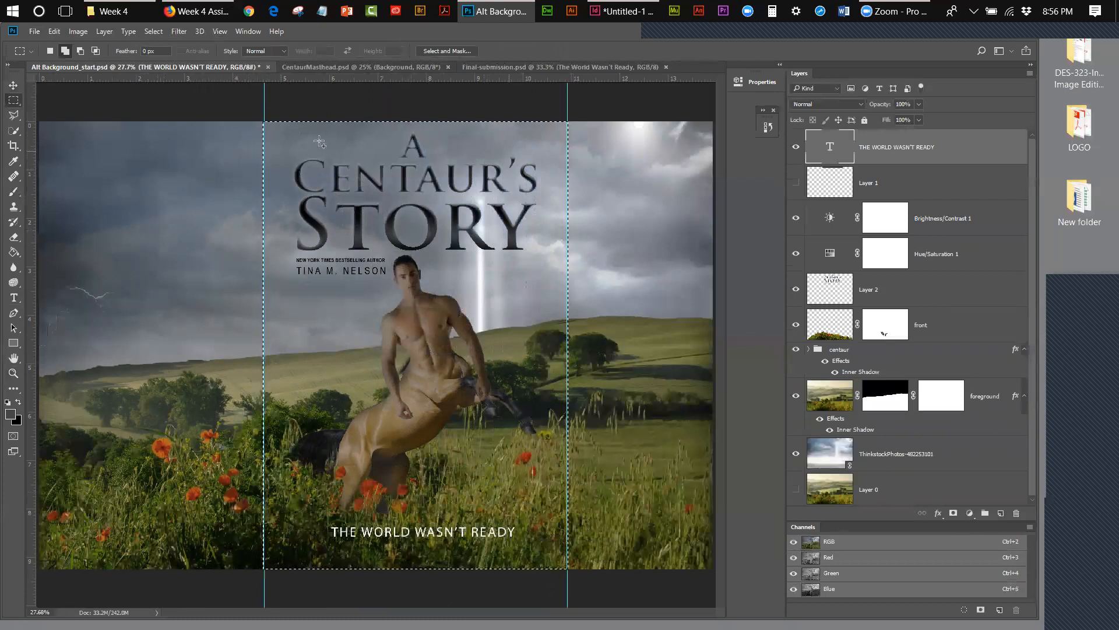
{"action": "left_click", "coordinate": [74, 33]}
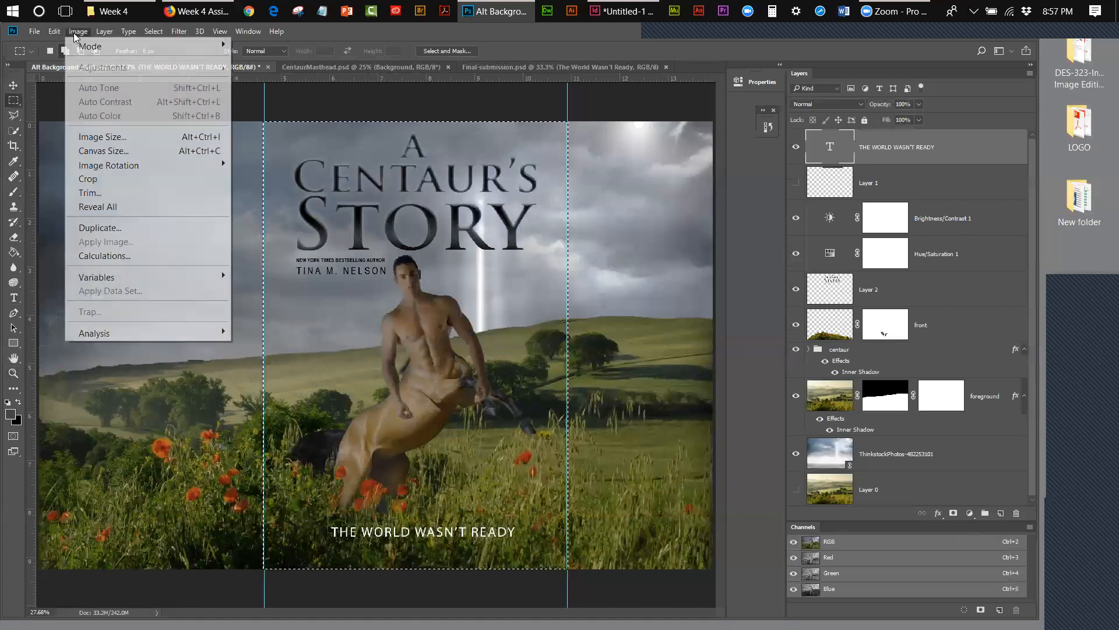
{"action": "left_click", "coordinate": [121, 184]}
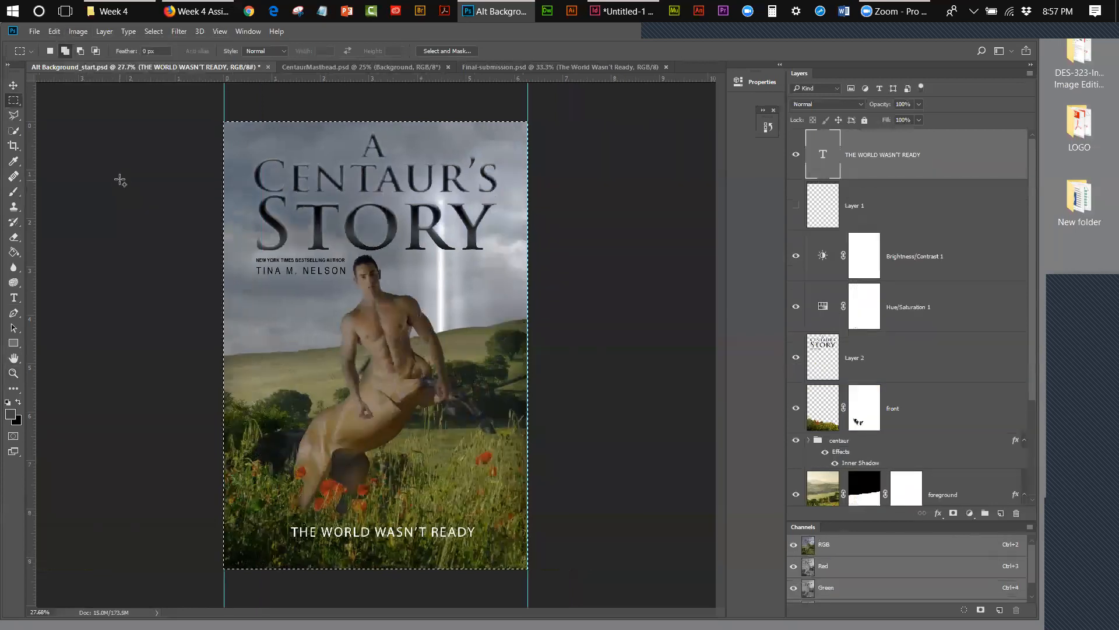
Clear the guides from the cropped cover and deselect the marquee selection.
{"action": "left_click", "coordinate": [218, 31]}
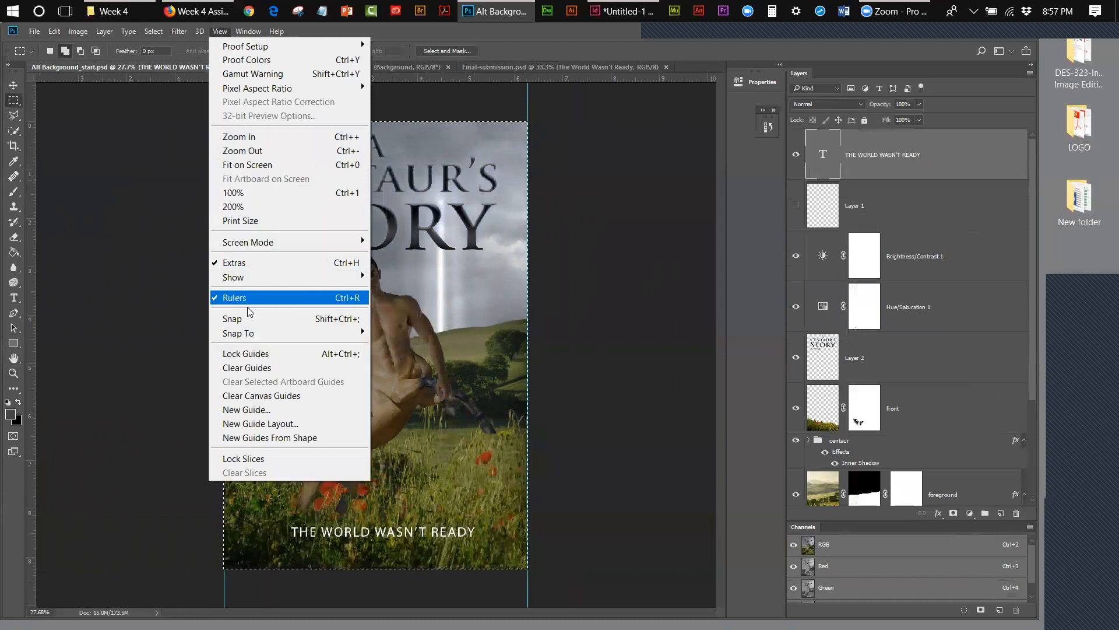
{"action": "left_click", "coordinate": [247, 367]}
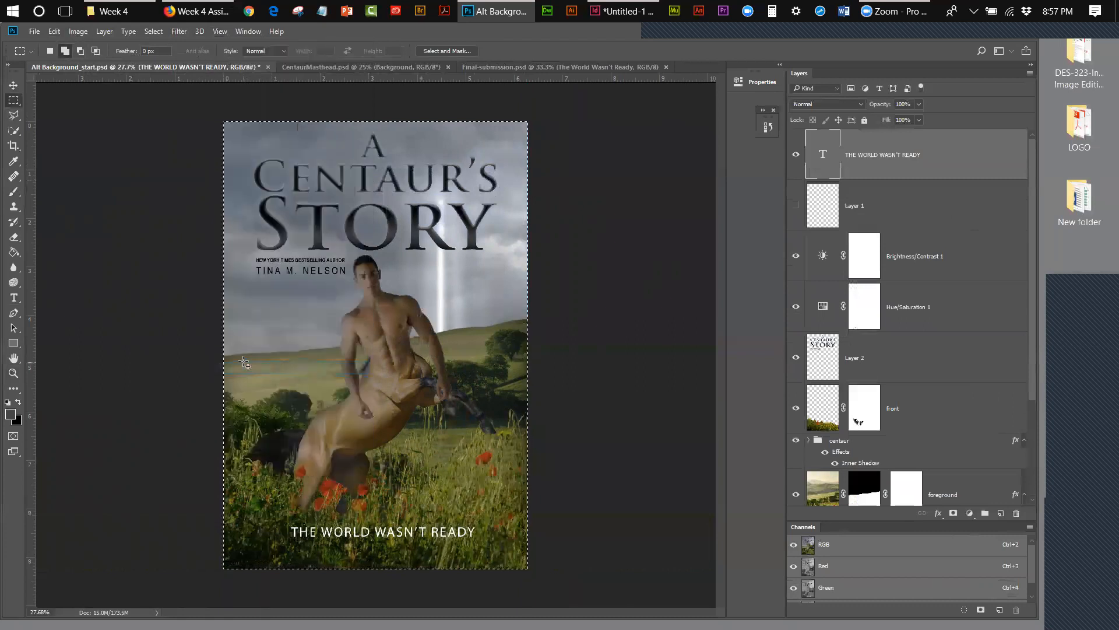
{"action": "left_click", "coordinate": [157, 32]}
{"action": "left_click", "coordinate": [164, 59]}
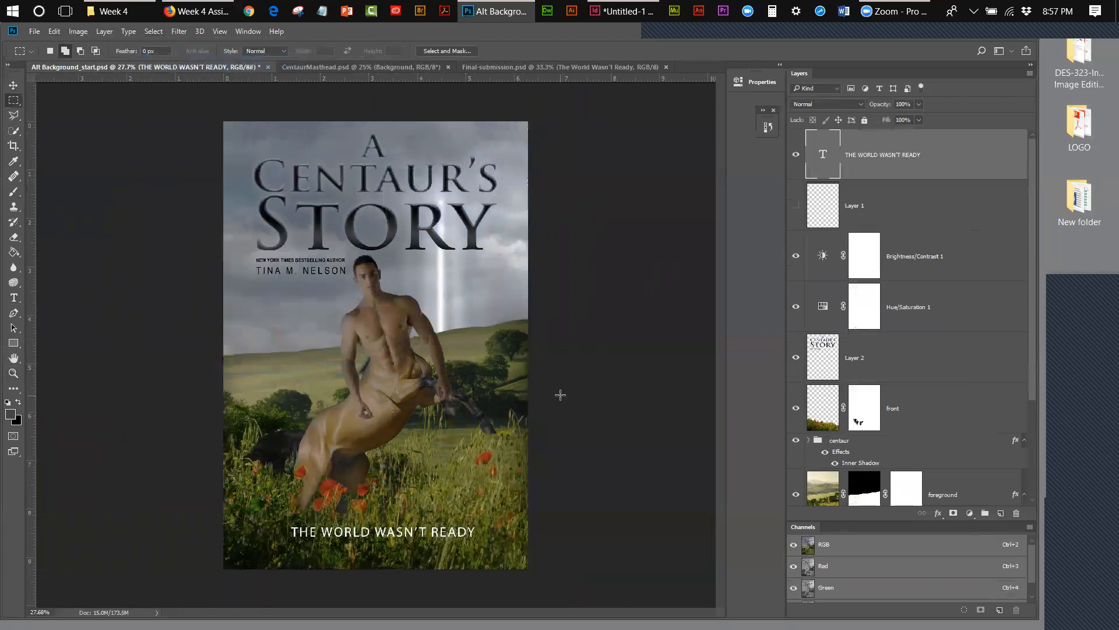
Check the image size of the Final-submission document without changing it.
{"action": "left_click", "coordinate": [517, 68]}
{"action": "left_click", "coordinate": [81, 32]}
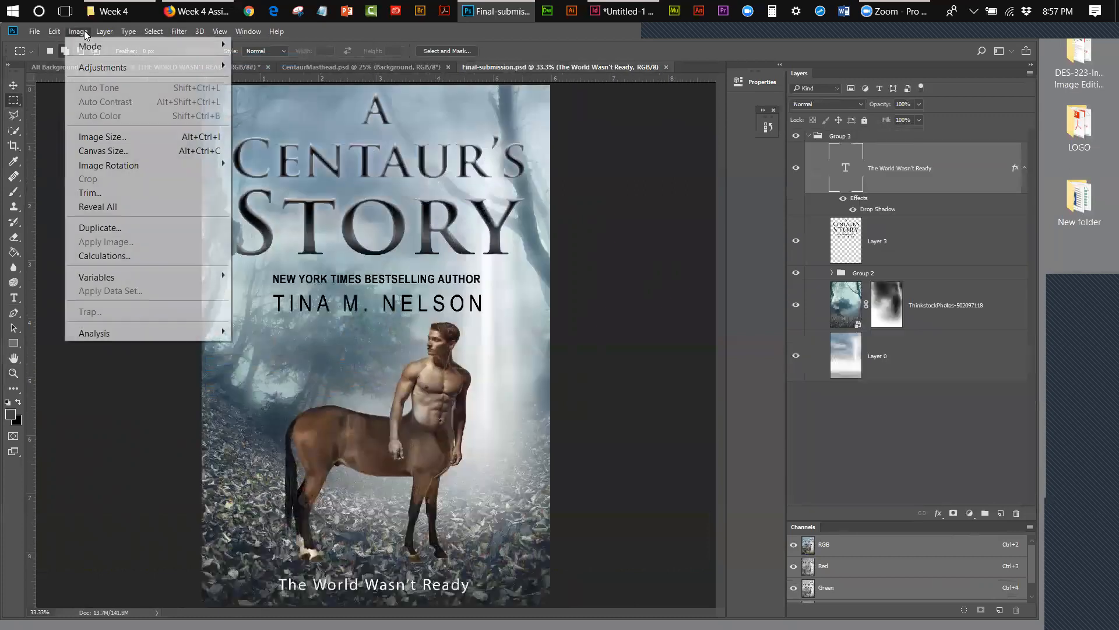
{"action": "left_click", "coordinate": [90, 137]}
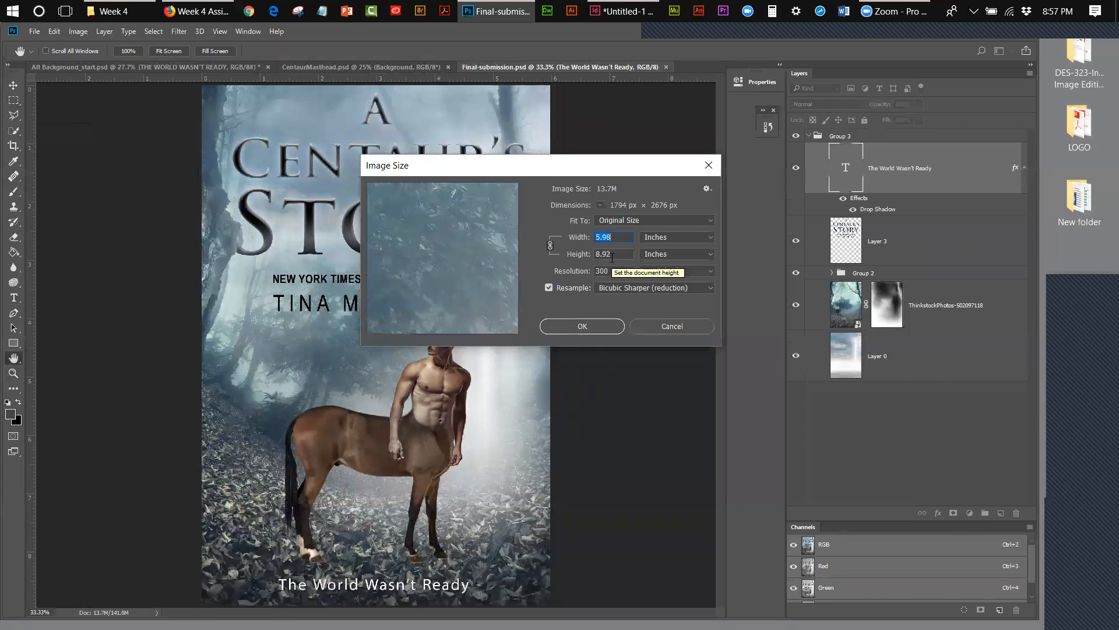
{"action": "left_click", "coordinate": [660, 326]}
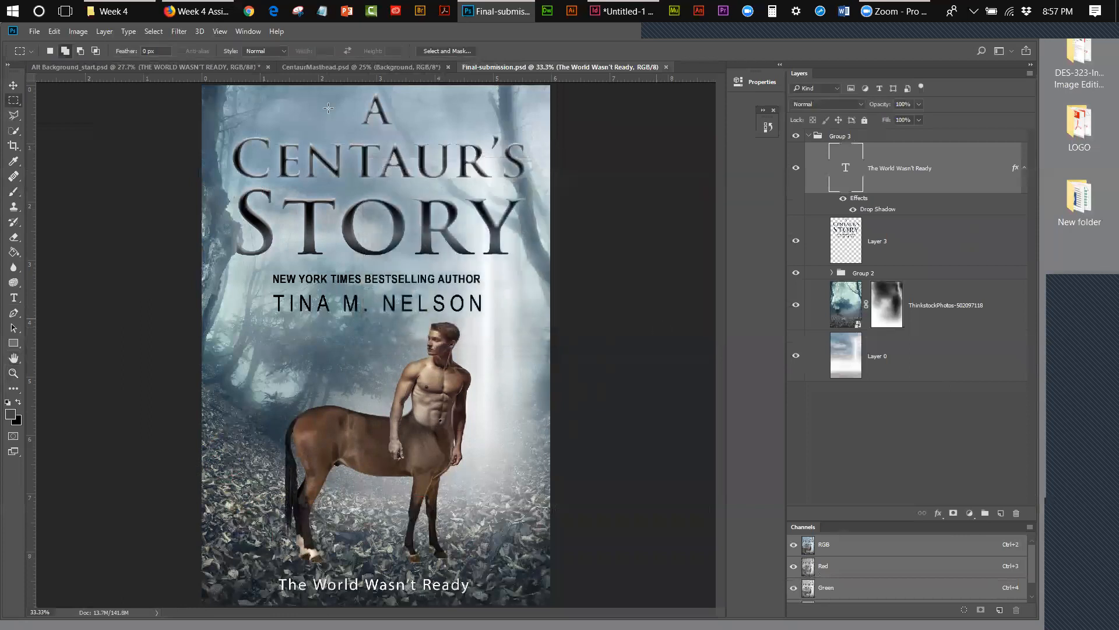
Return to the Alt Background_start document and check the cropped cover's canvas size without changing it.
{"action": "left_click", "coordinate": [87, 66]}
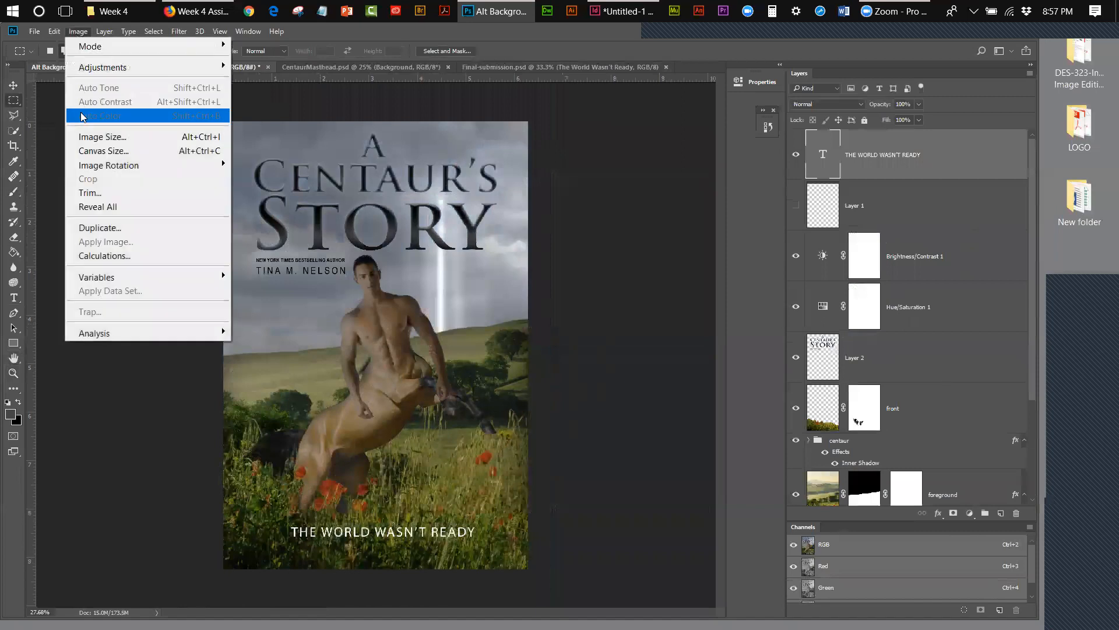
{"action": "left_click", "coordinate": [87, 151]}
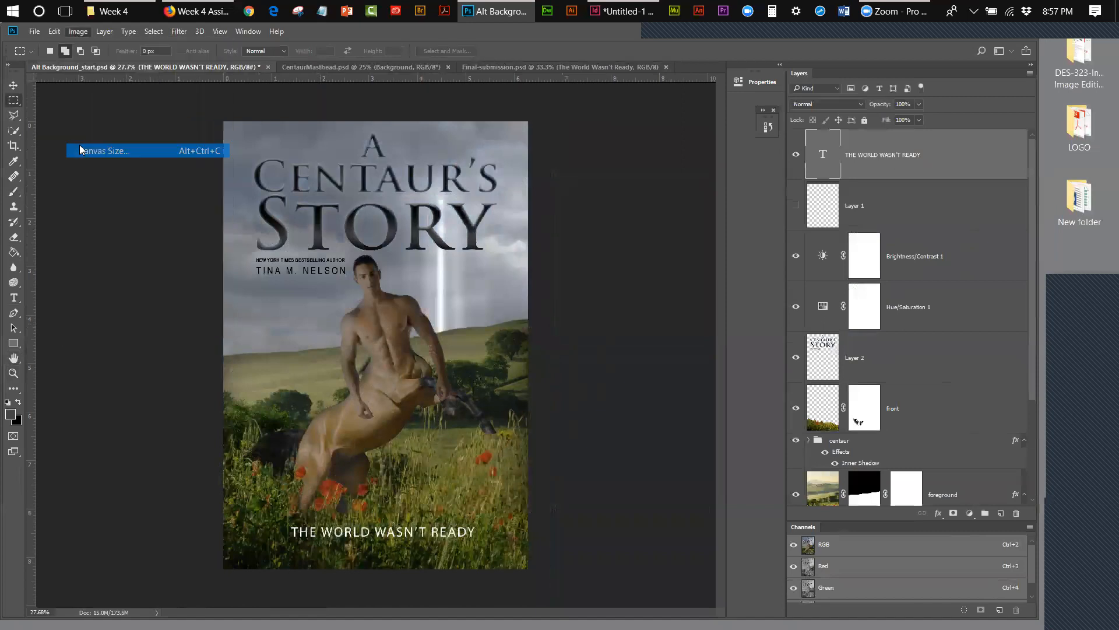
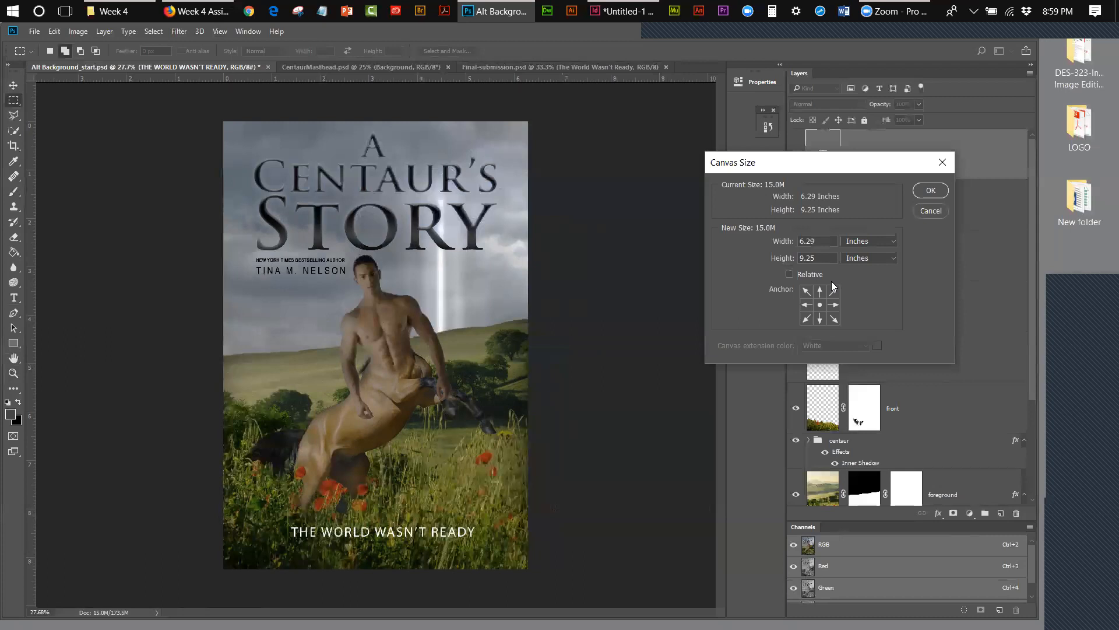
{"action": "left_click", "coordinate": [943, 162]}
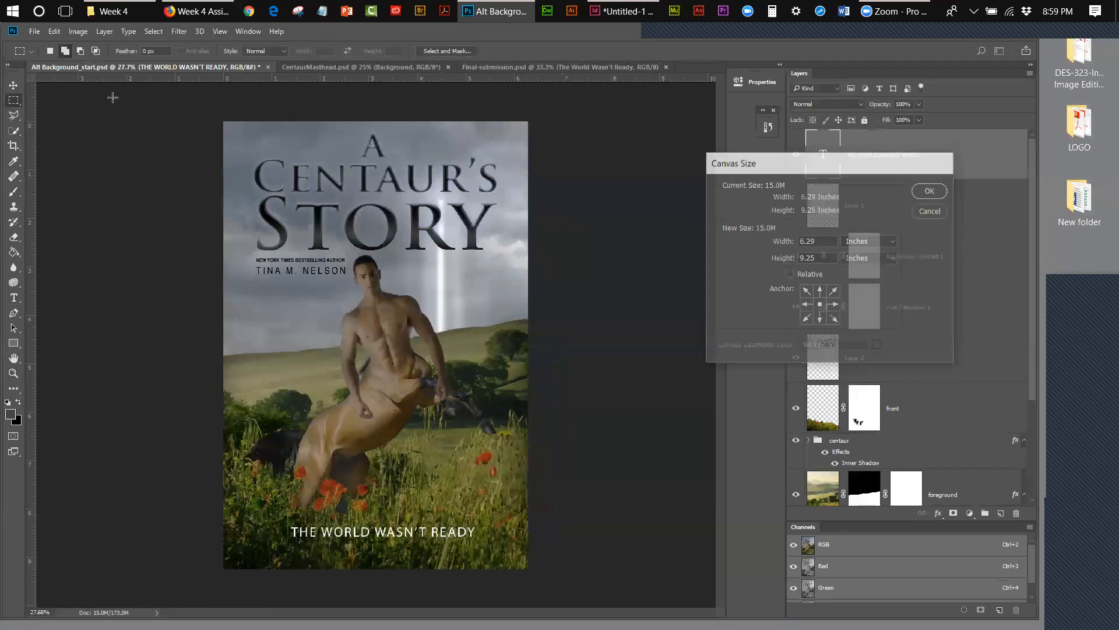
Save the Alt Background_start cover, and close the CentaurMasthead and Final-submission documents.
{"action": "left_click", "coordinate": [32, 32]}
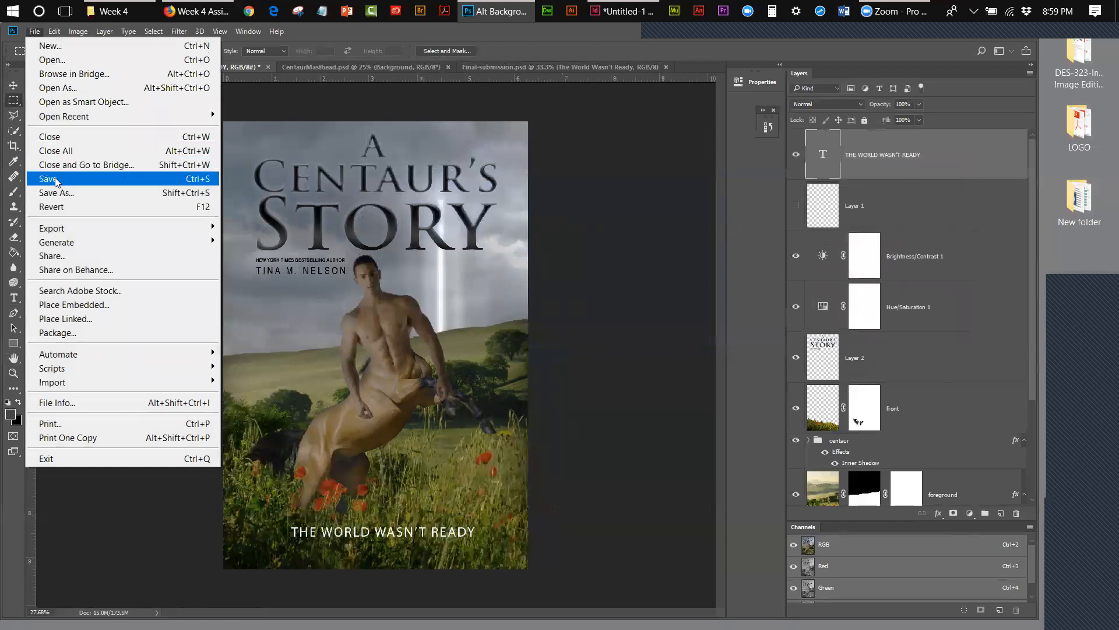
{"action": "left_click", "coordinate": [59, 179]}
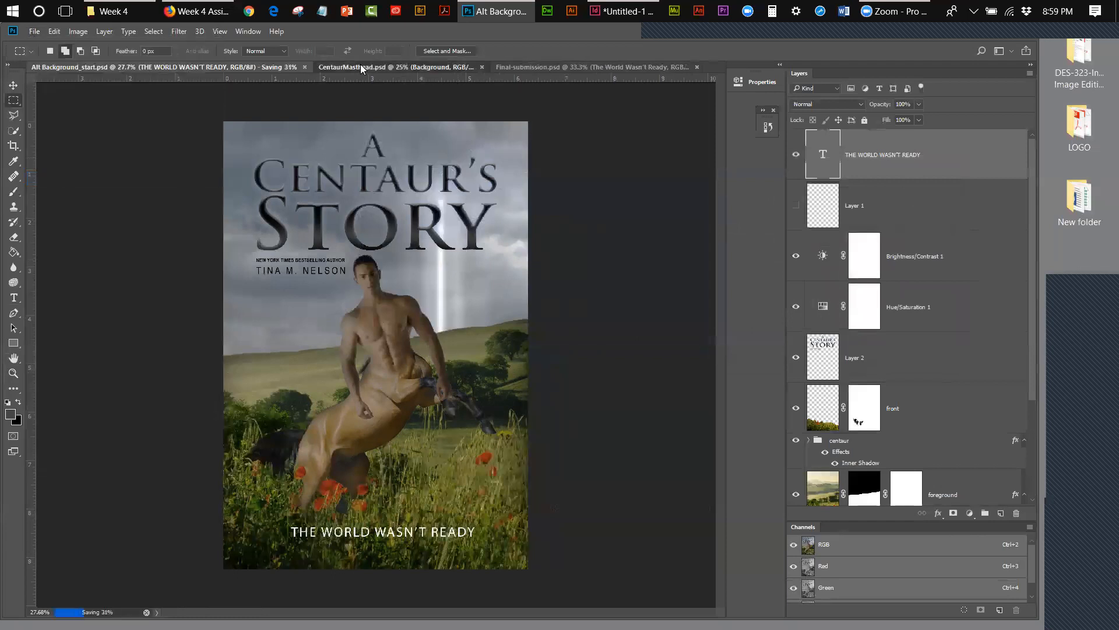
{"action": "left_click", "coordinate": [360, 64]}
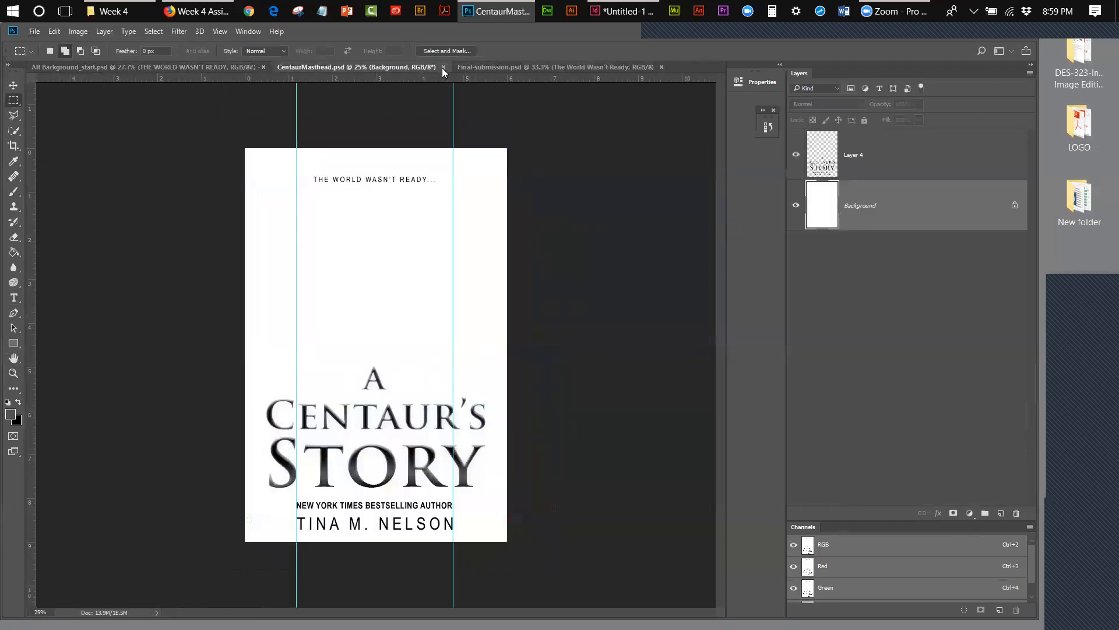
{"action": "left_click", "coordinate": [444, 67]}
{"action": "left_click", "coordinate": [482, 68]}
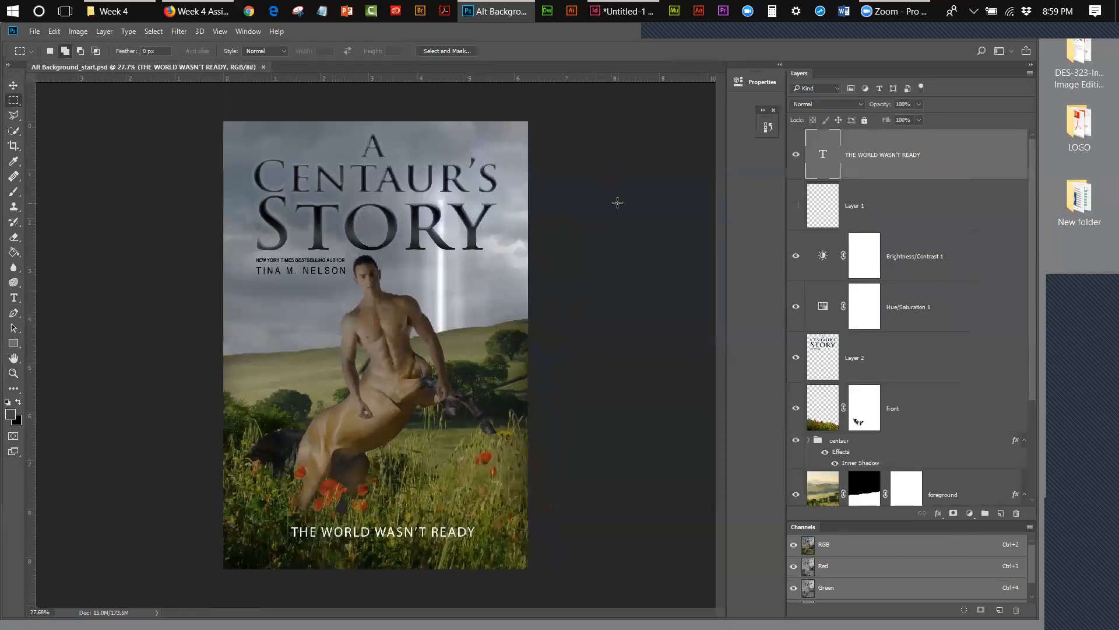